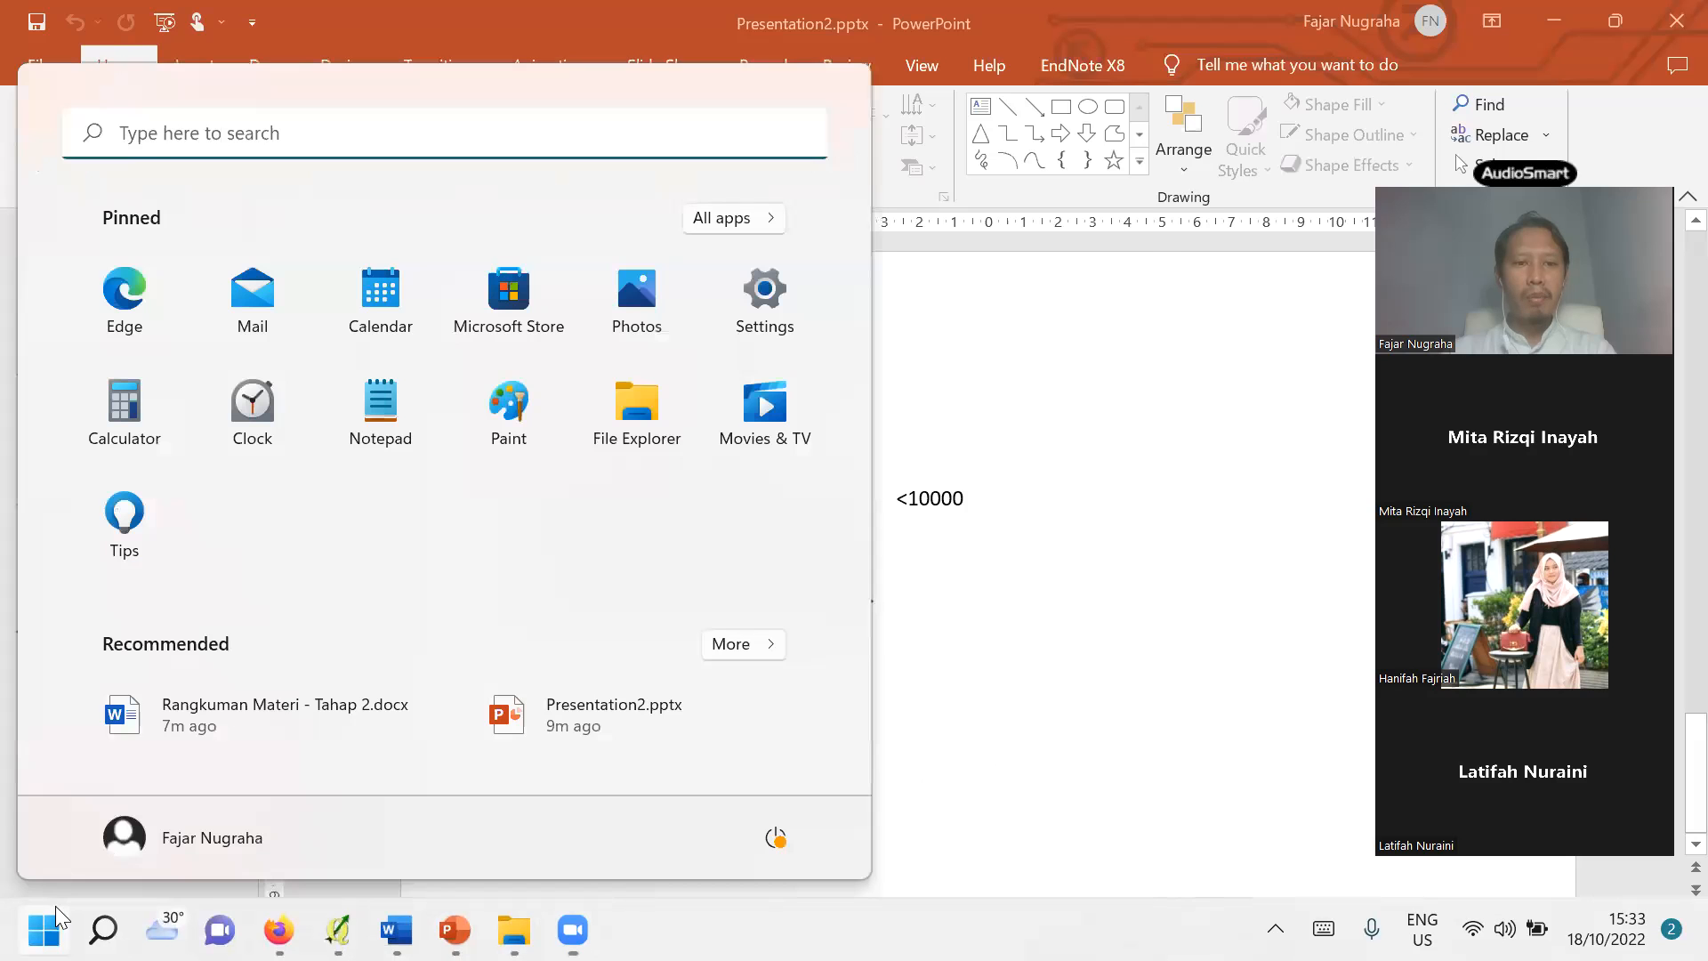
Launch QGIS Desktop 2.8.1 and close the Python error about the MetaSearch plugin
left_click(43, 929)
left_click(232, 163)
type("qgis")
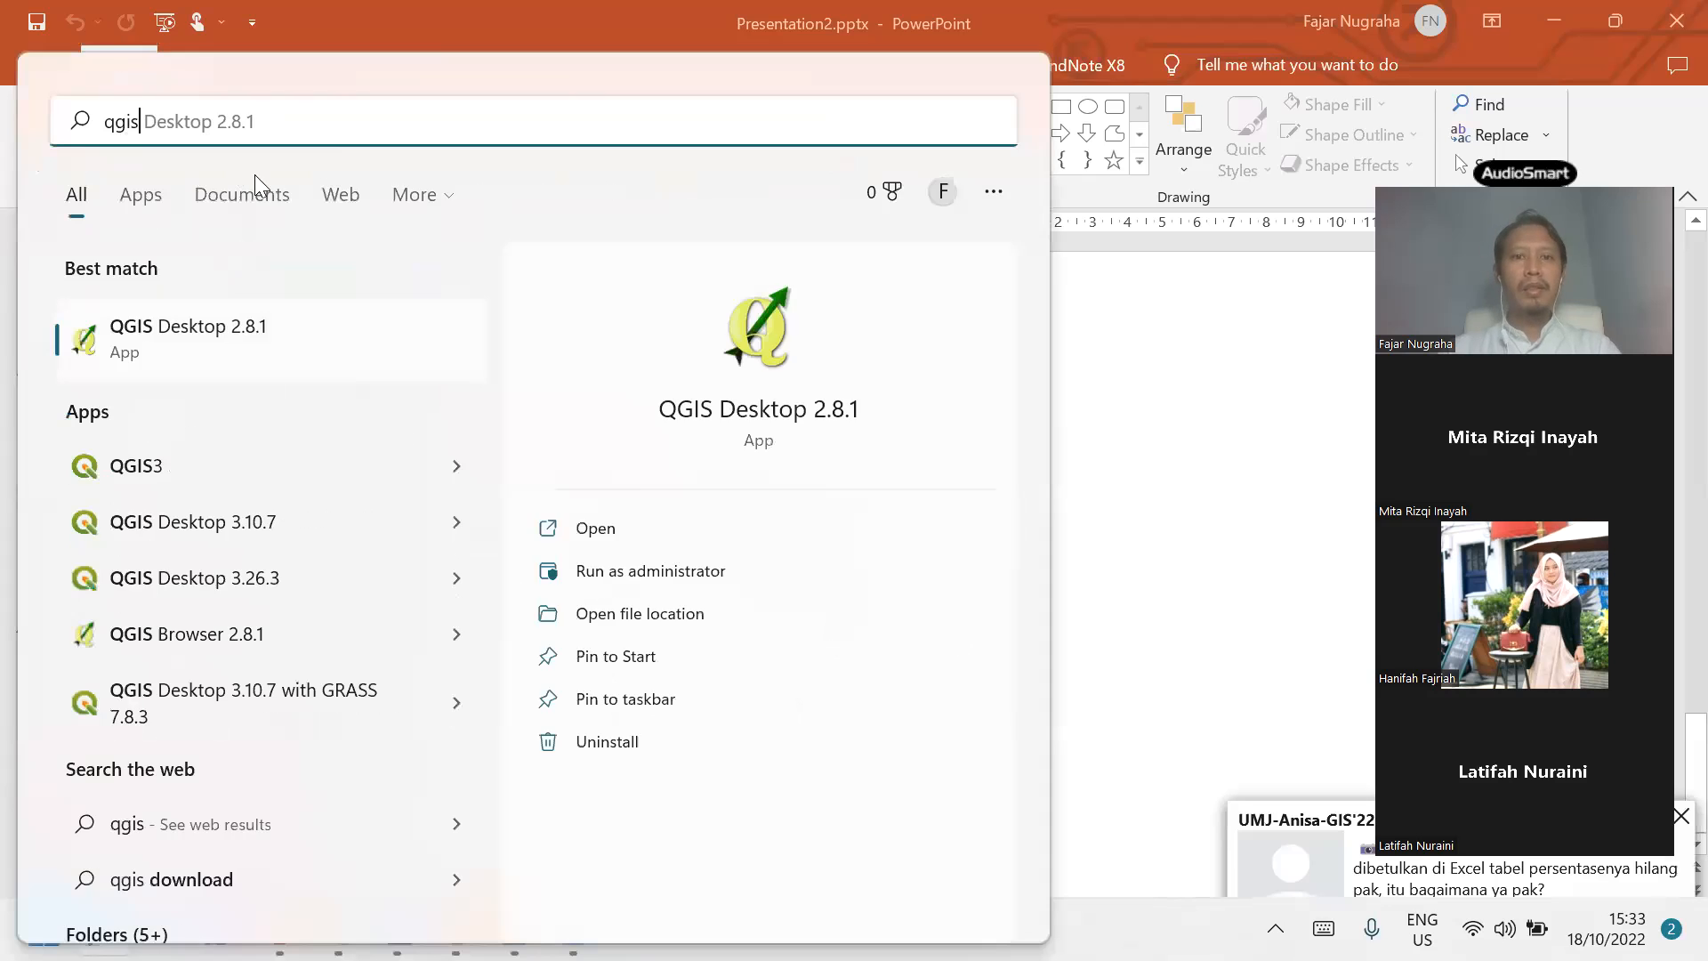
left_click(768, 342)
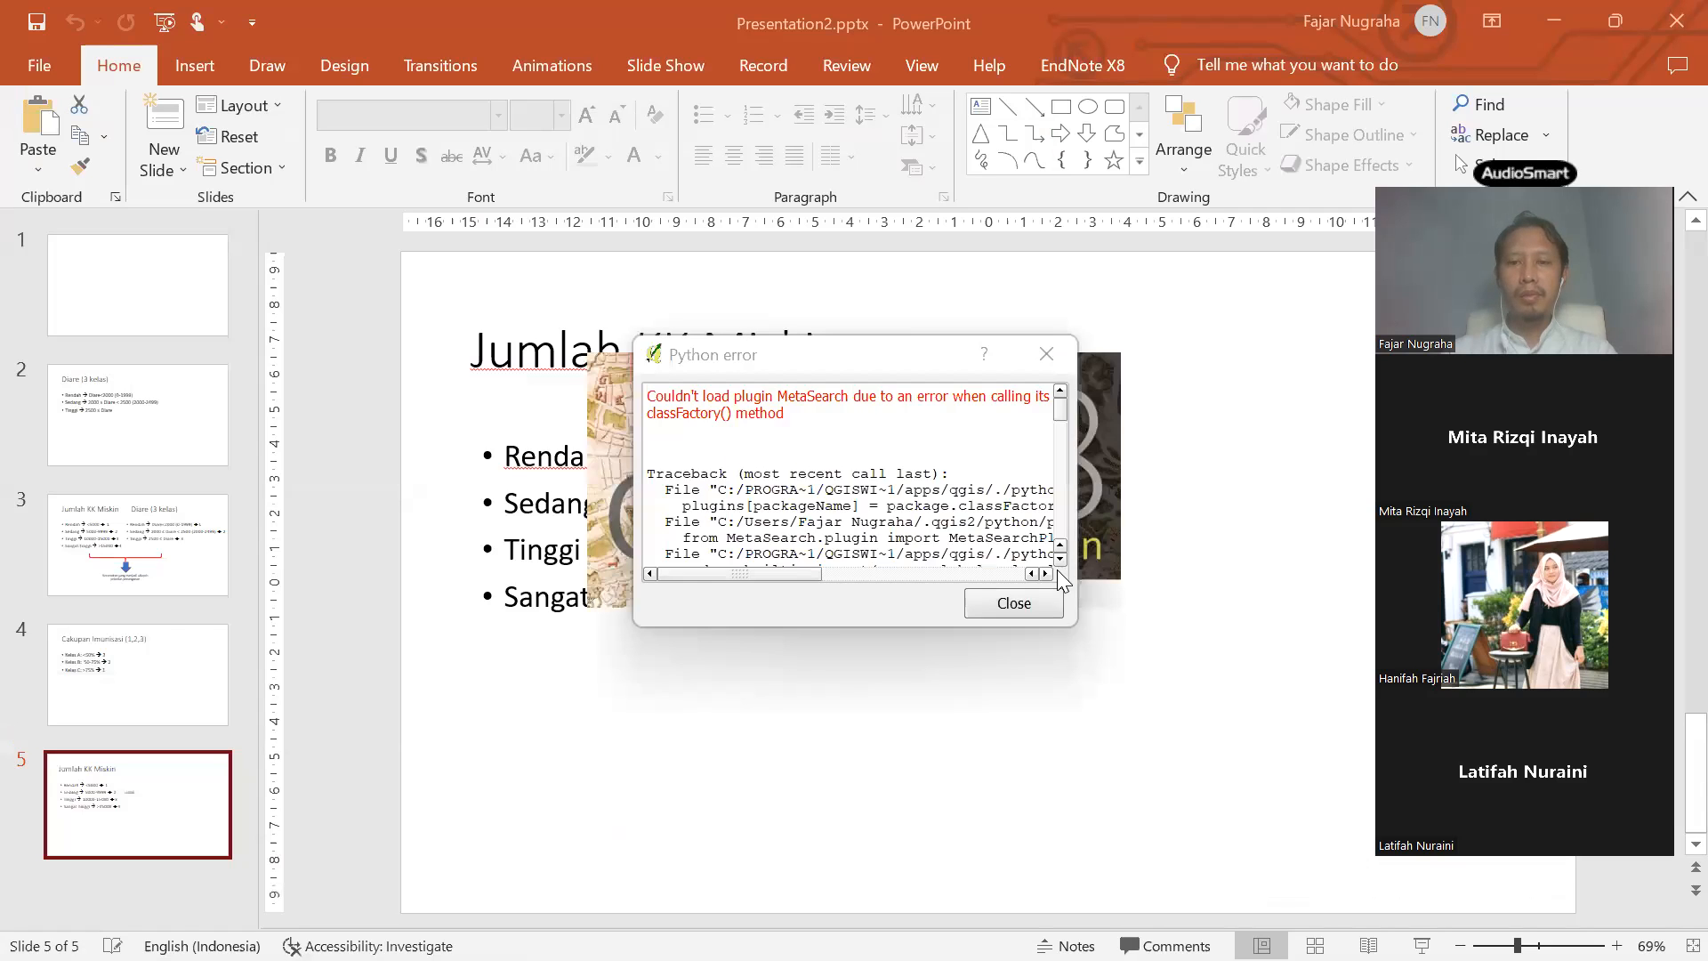
left_click(1010, 604)
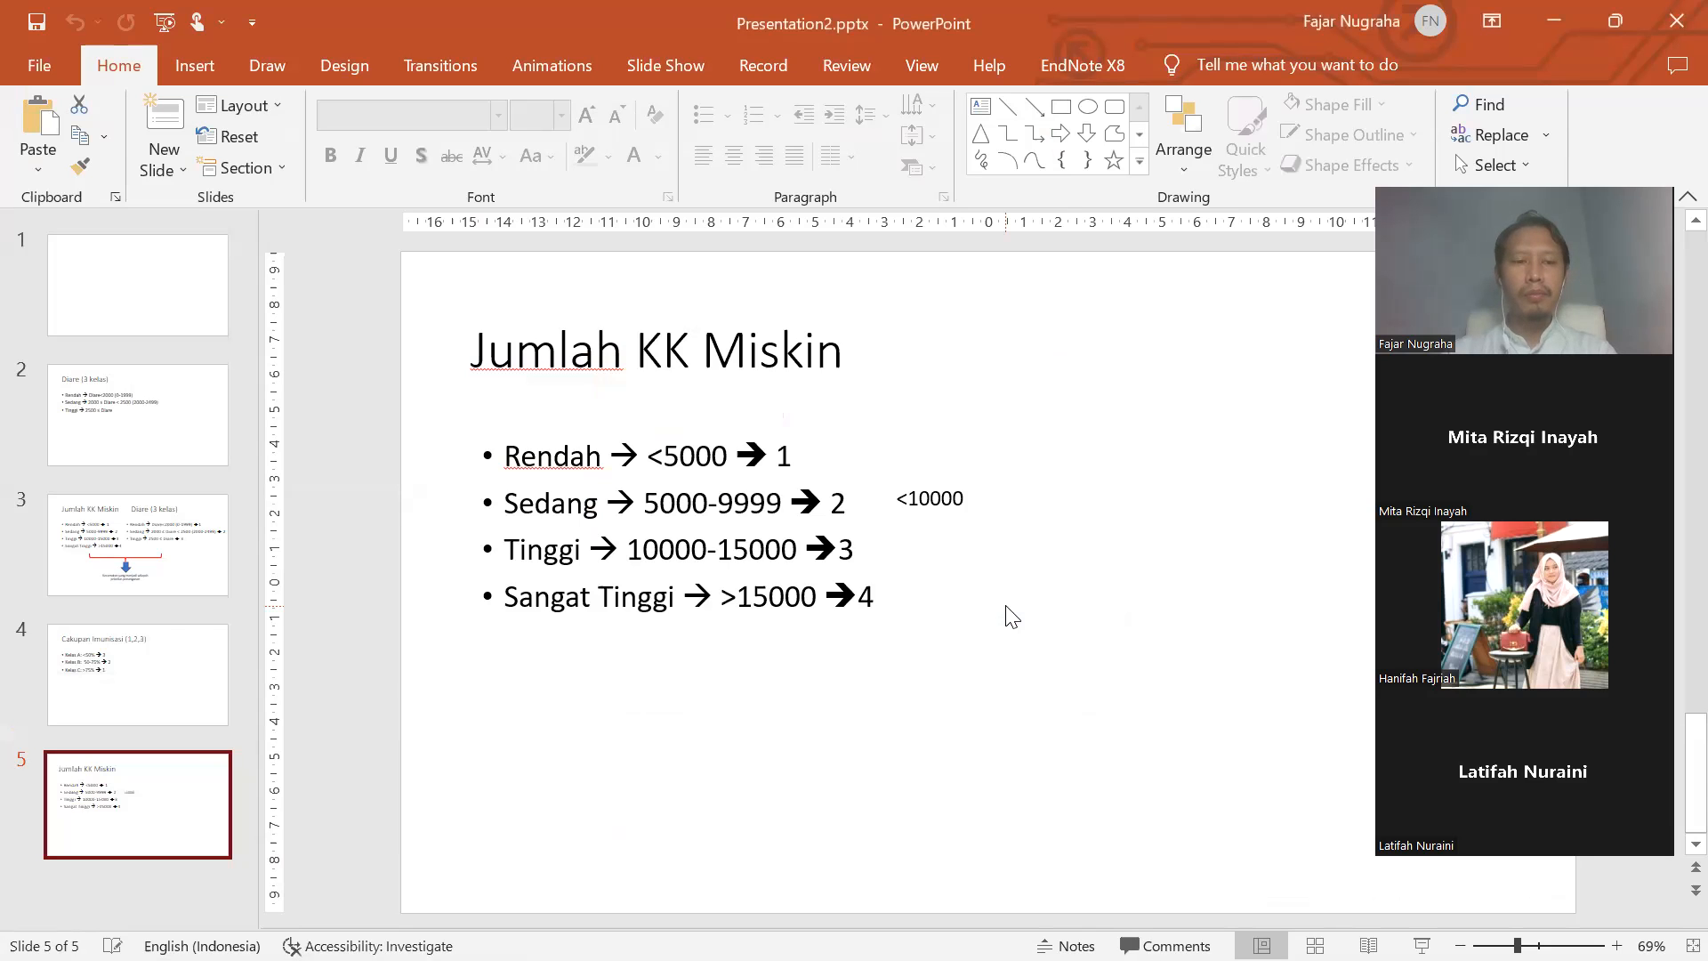
Minimize the other windows to the desktop and dismiss the QGIS startup tips dialog
mouse_move(1038, 959)
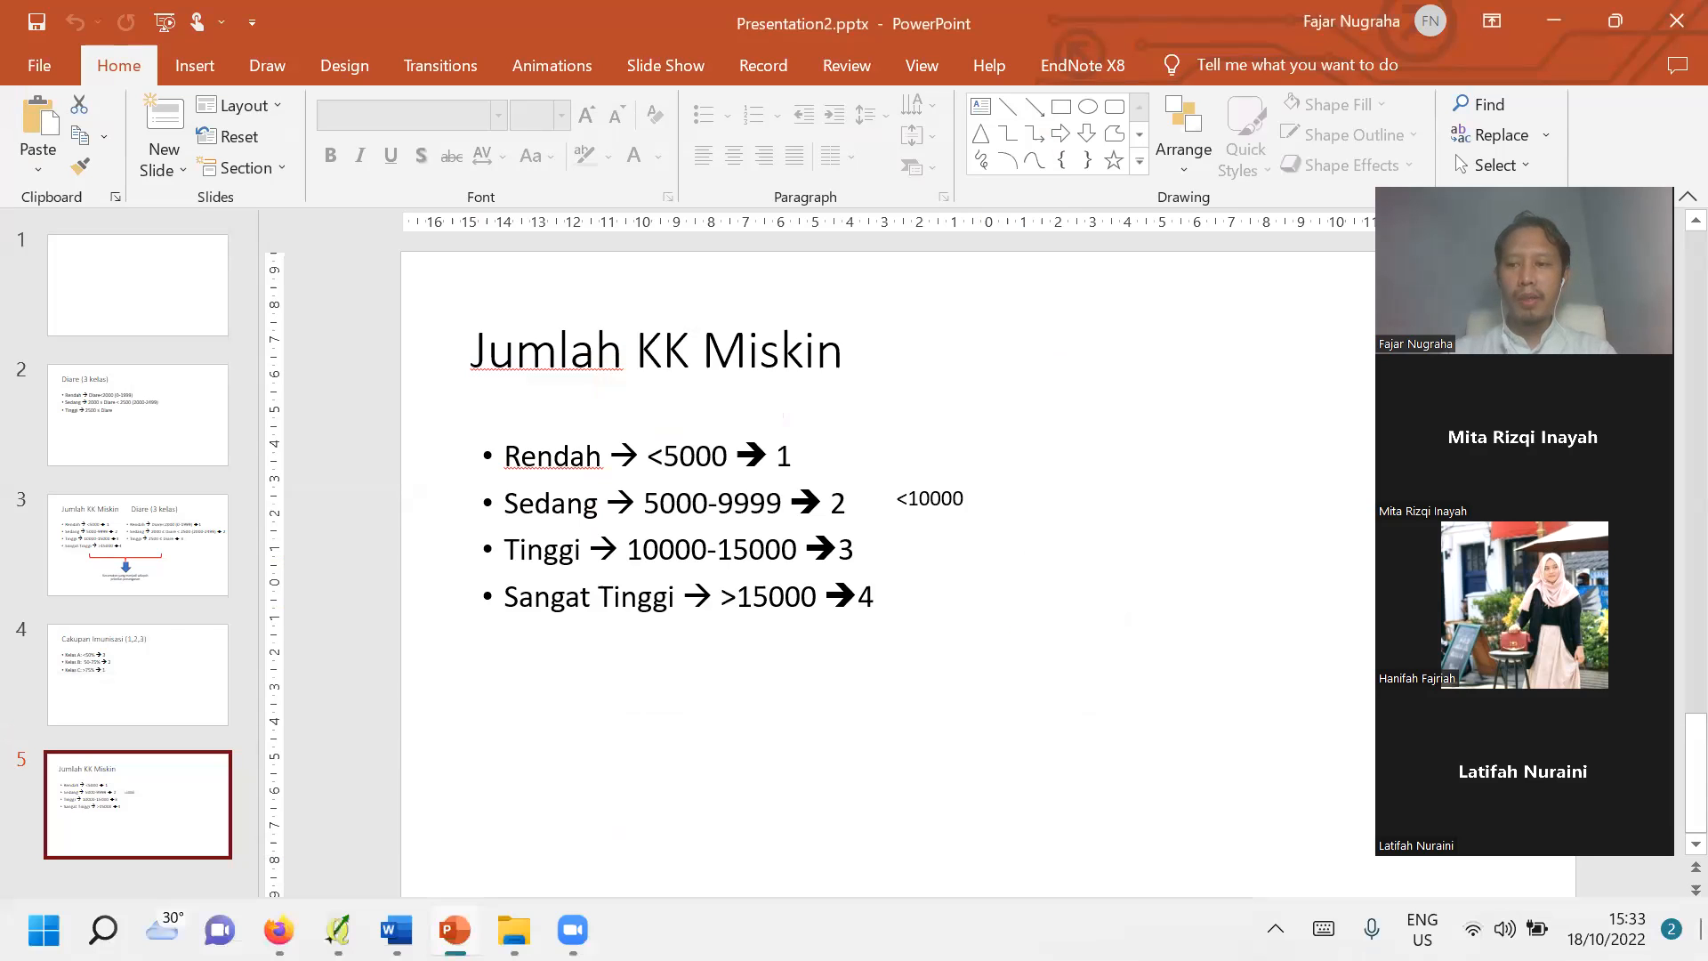
left_click(1705, 944)
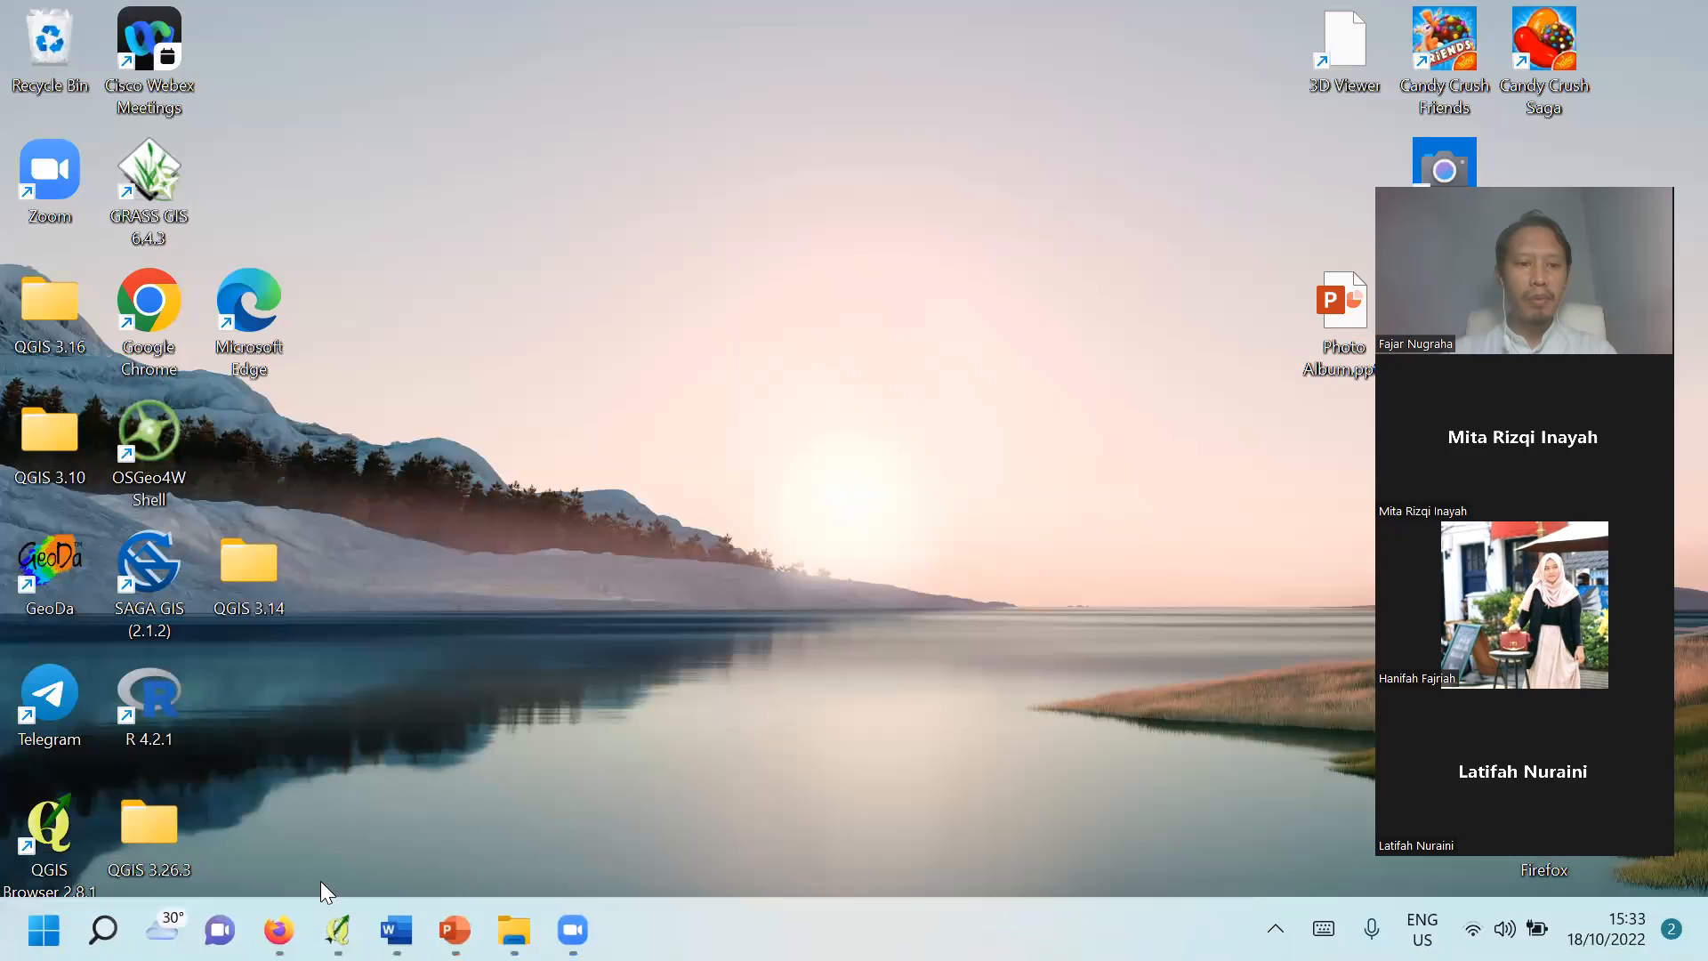
left_click(44, 934)
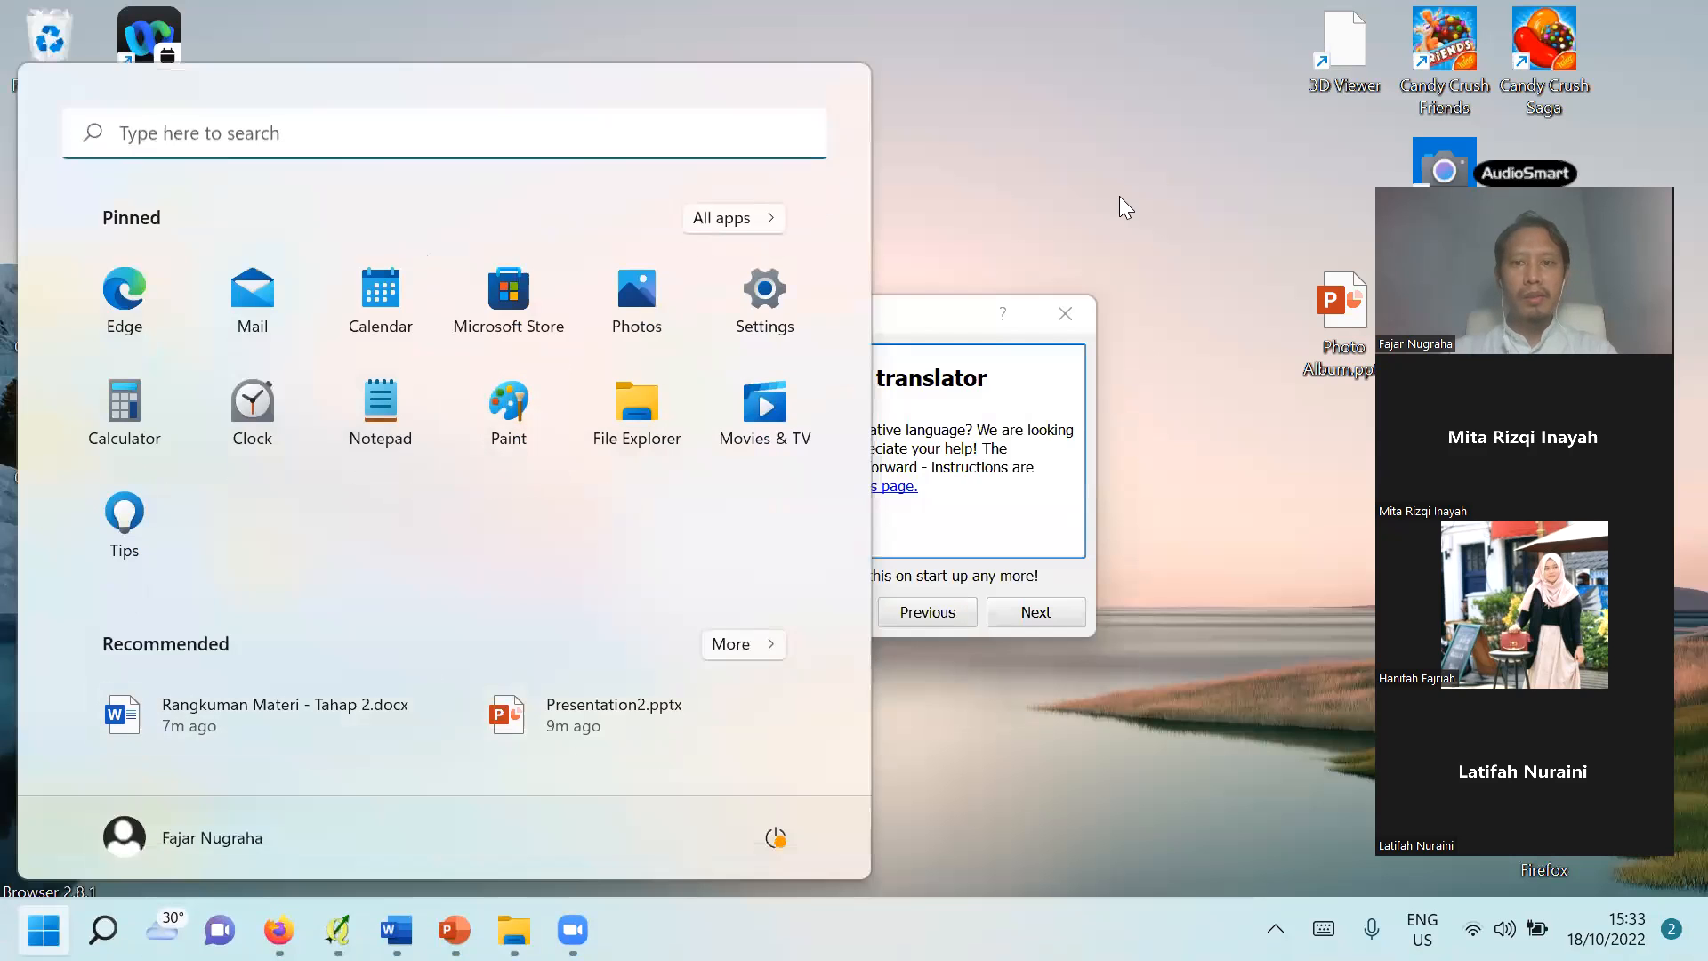
left_click(1119, 196)
left_click(1073, 312)
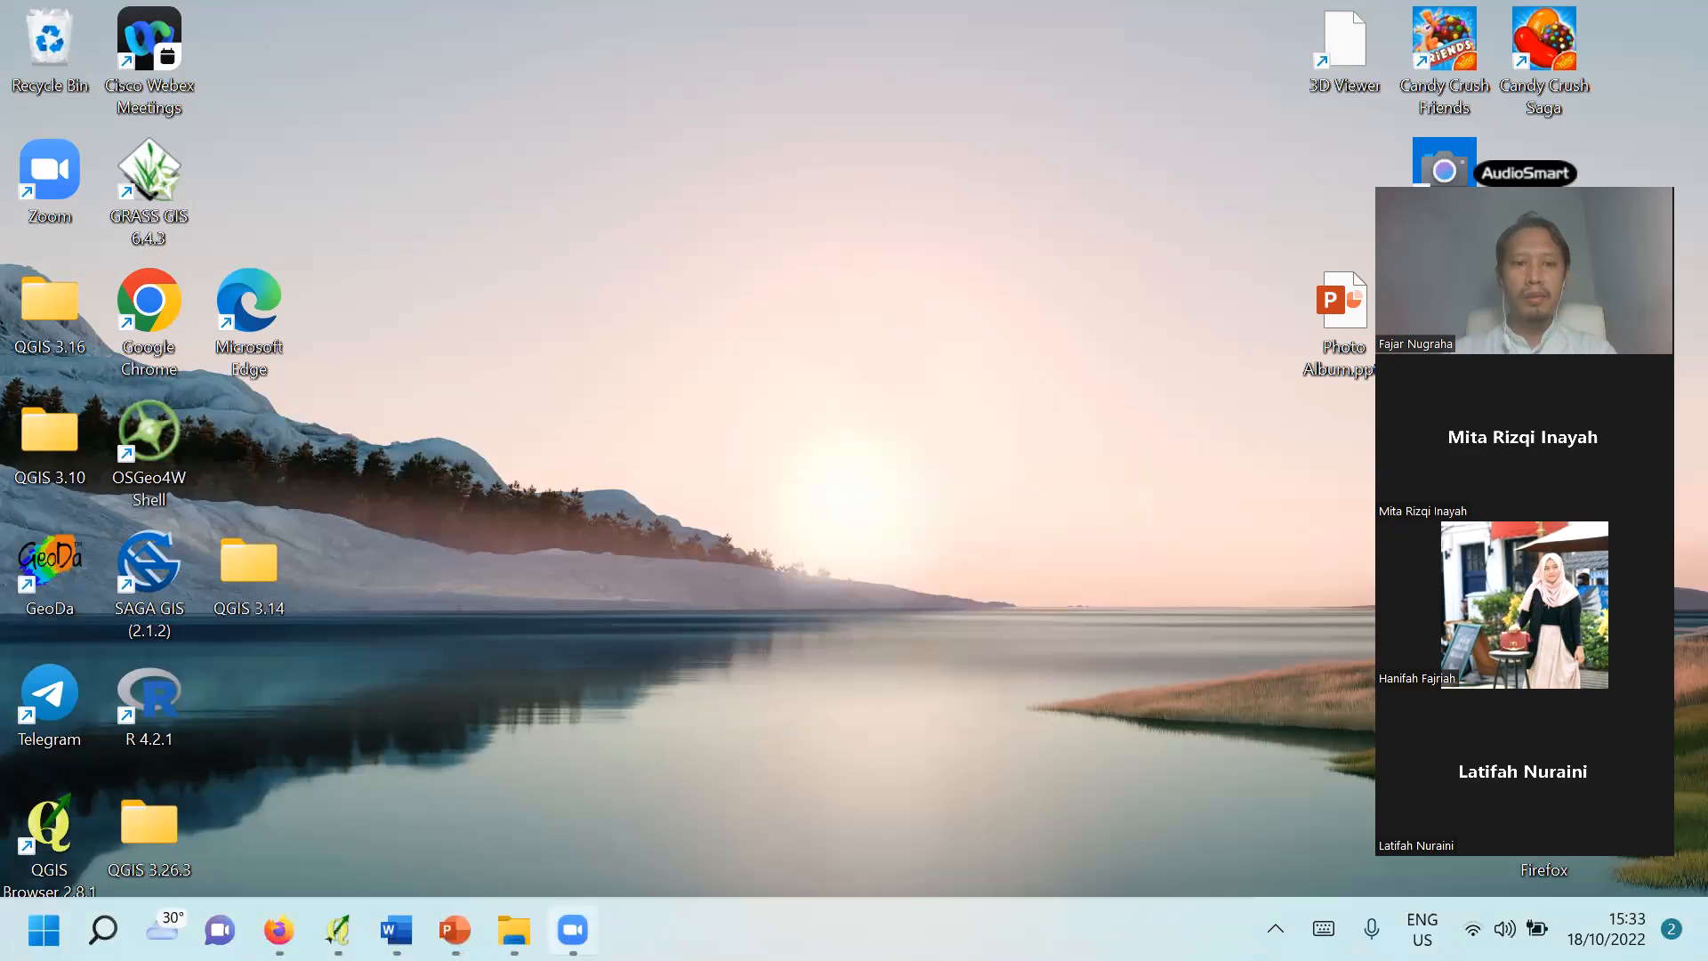
mouse_move(572, 929)
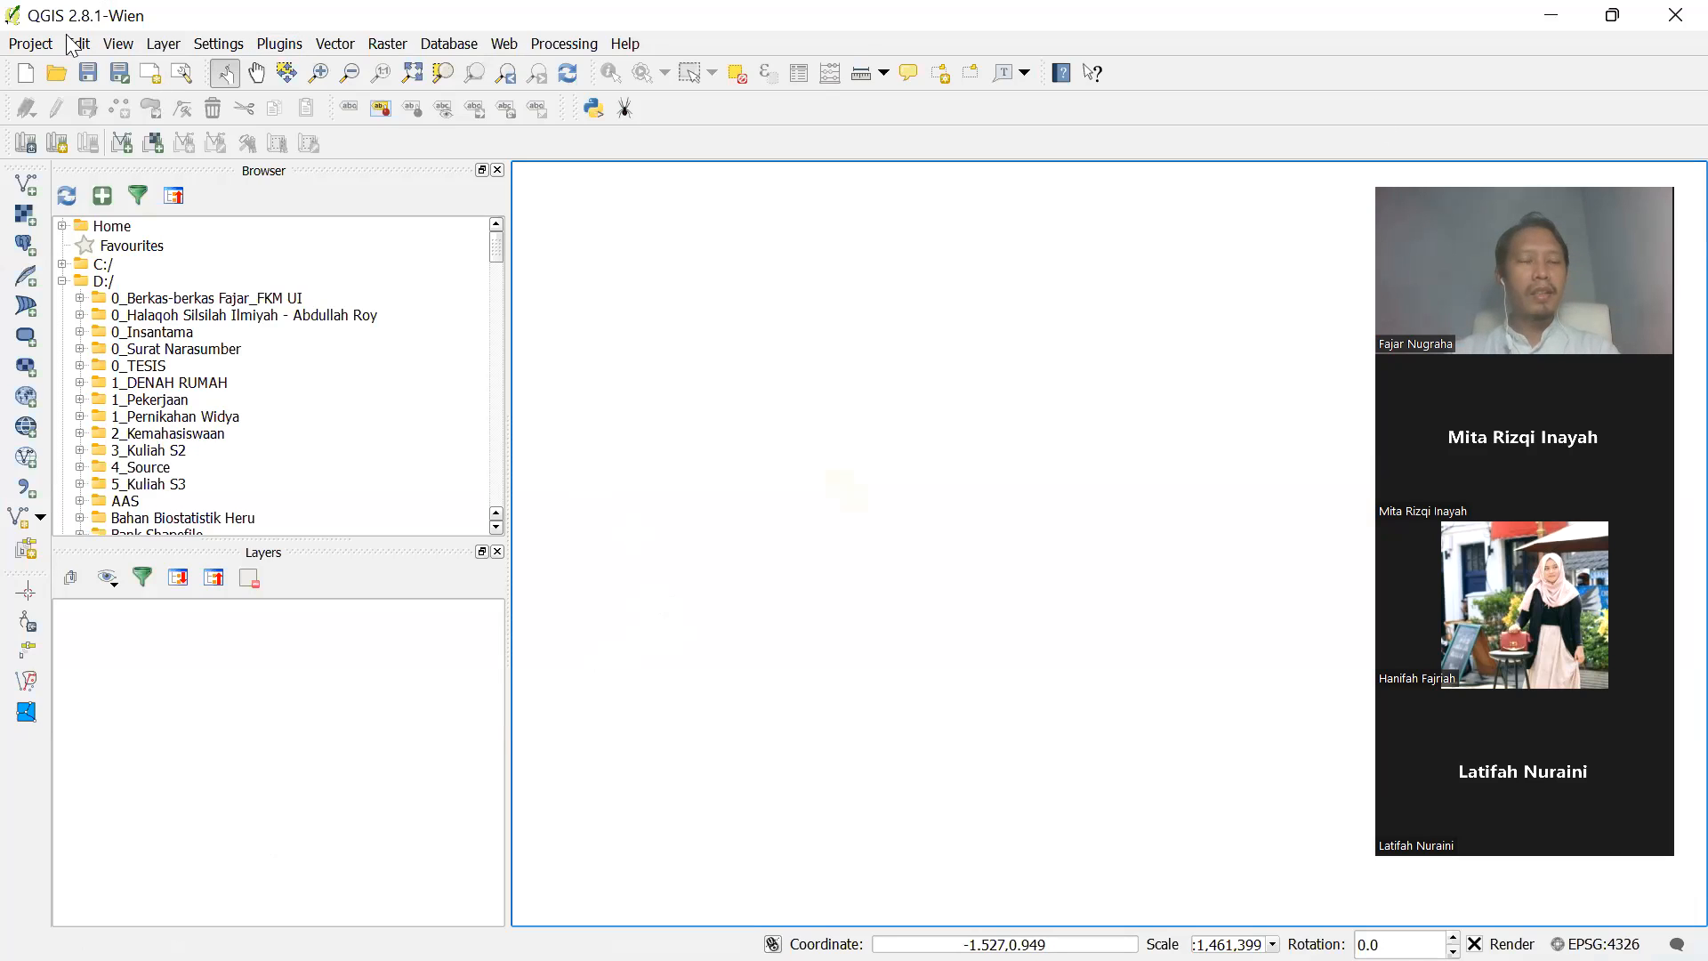
Open the recent project D:/GIS UMJ 2022/Project/Normalisasi_Join_Klasifikasi.qgs
left_click(28, 46)
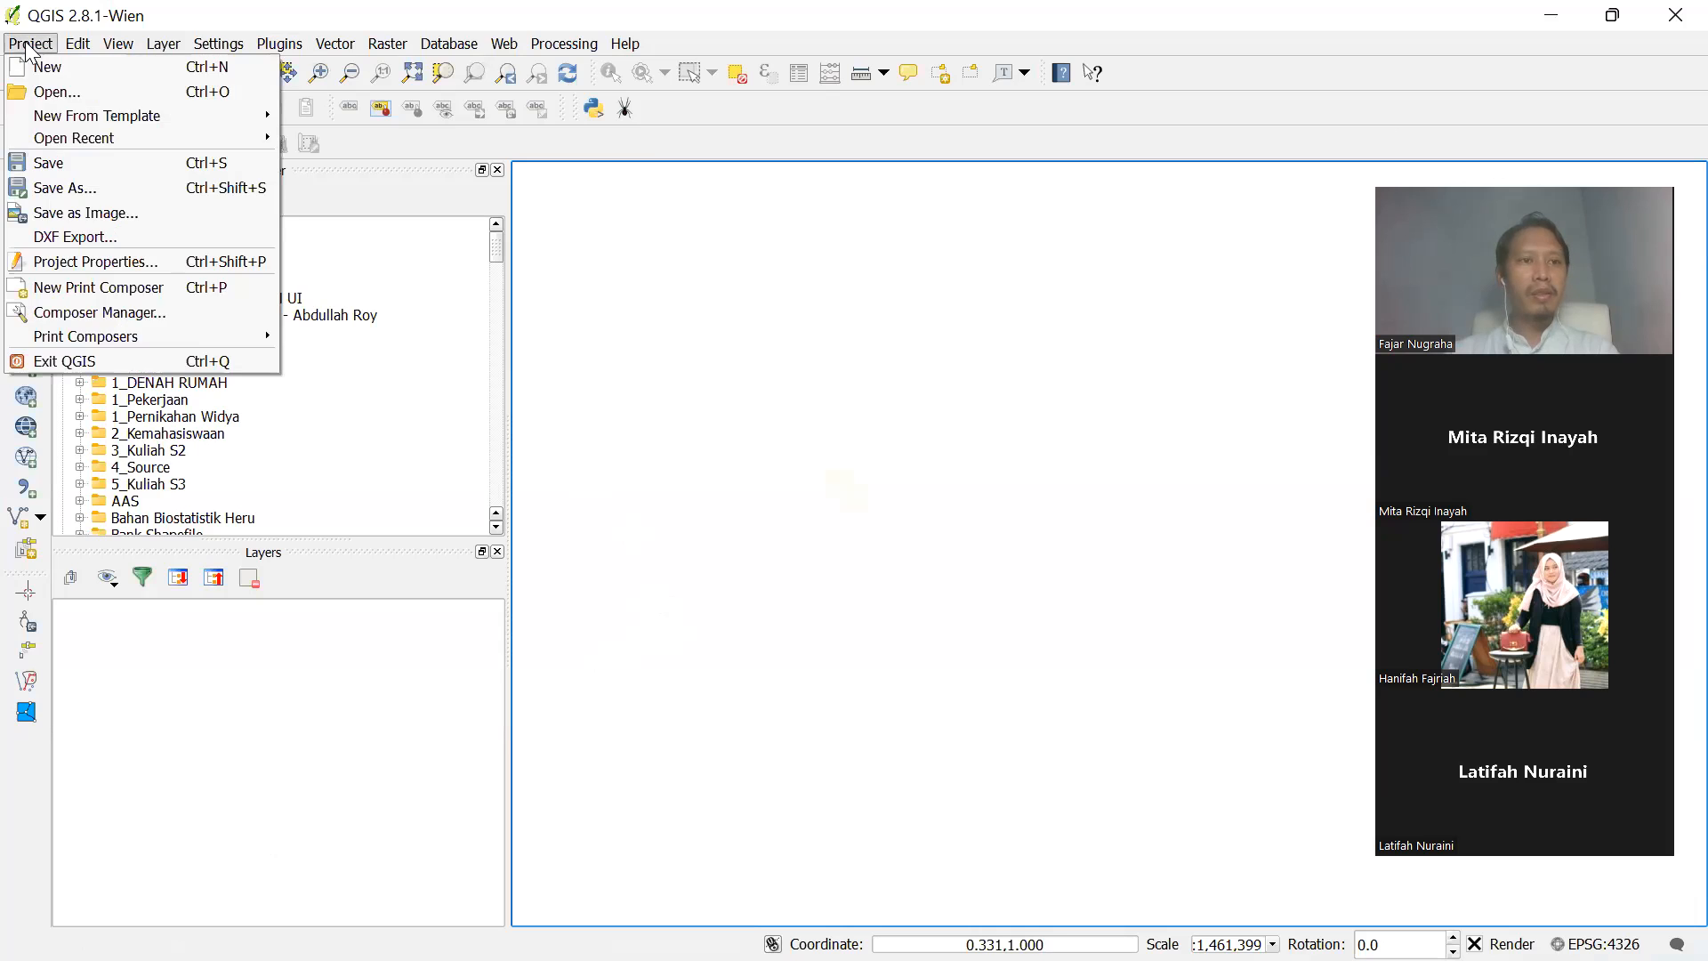
mouse_move(40, 142)
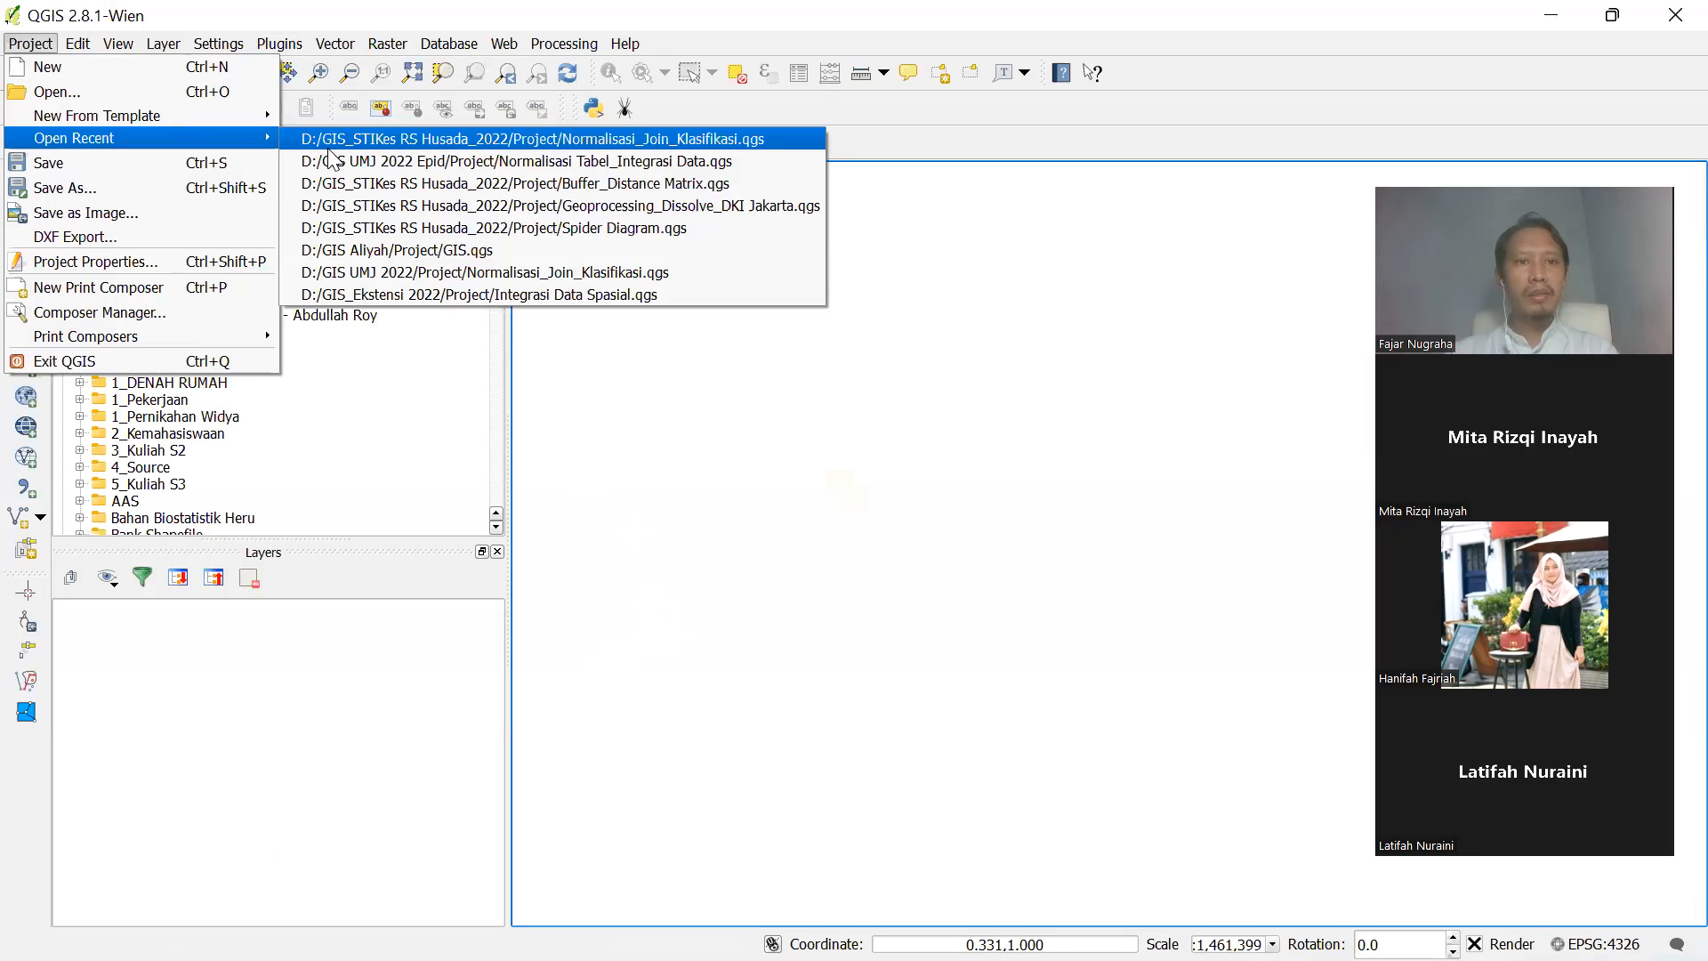
left_click(377, 272)
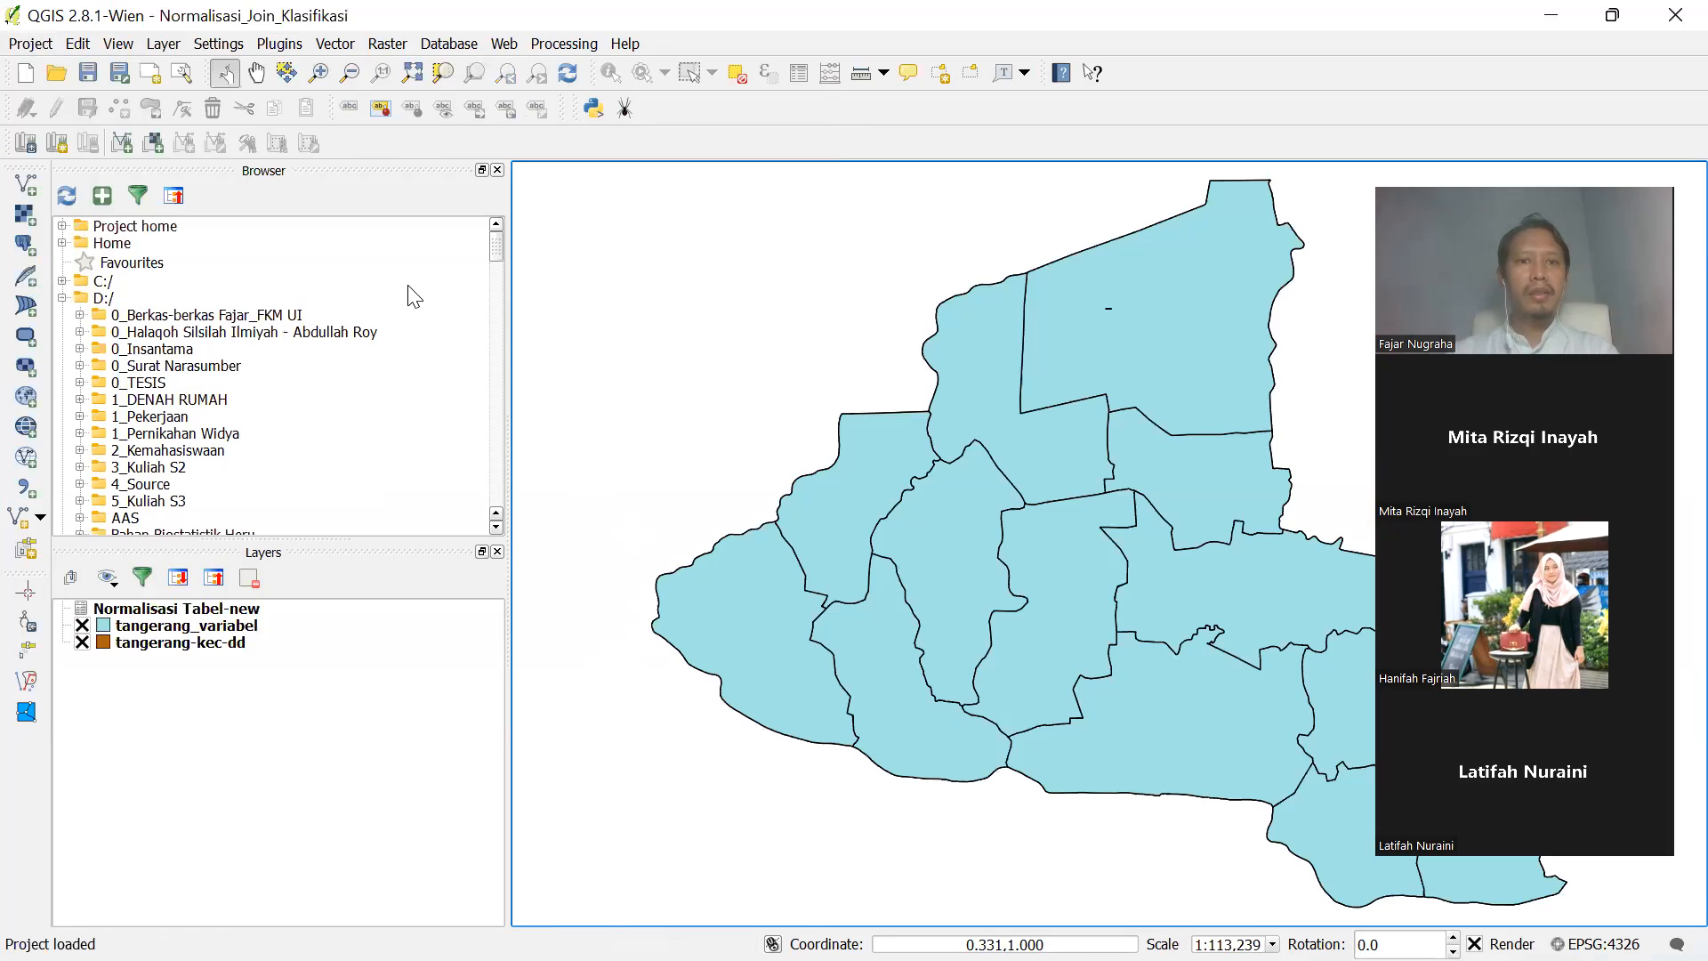
Examine the attribute table of the tangerang_variabel layer with the K_DIARE, PRS_MIS and KECAMATAN columns widened, and close it
left_click(261, 620)
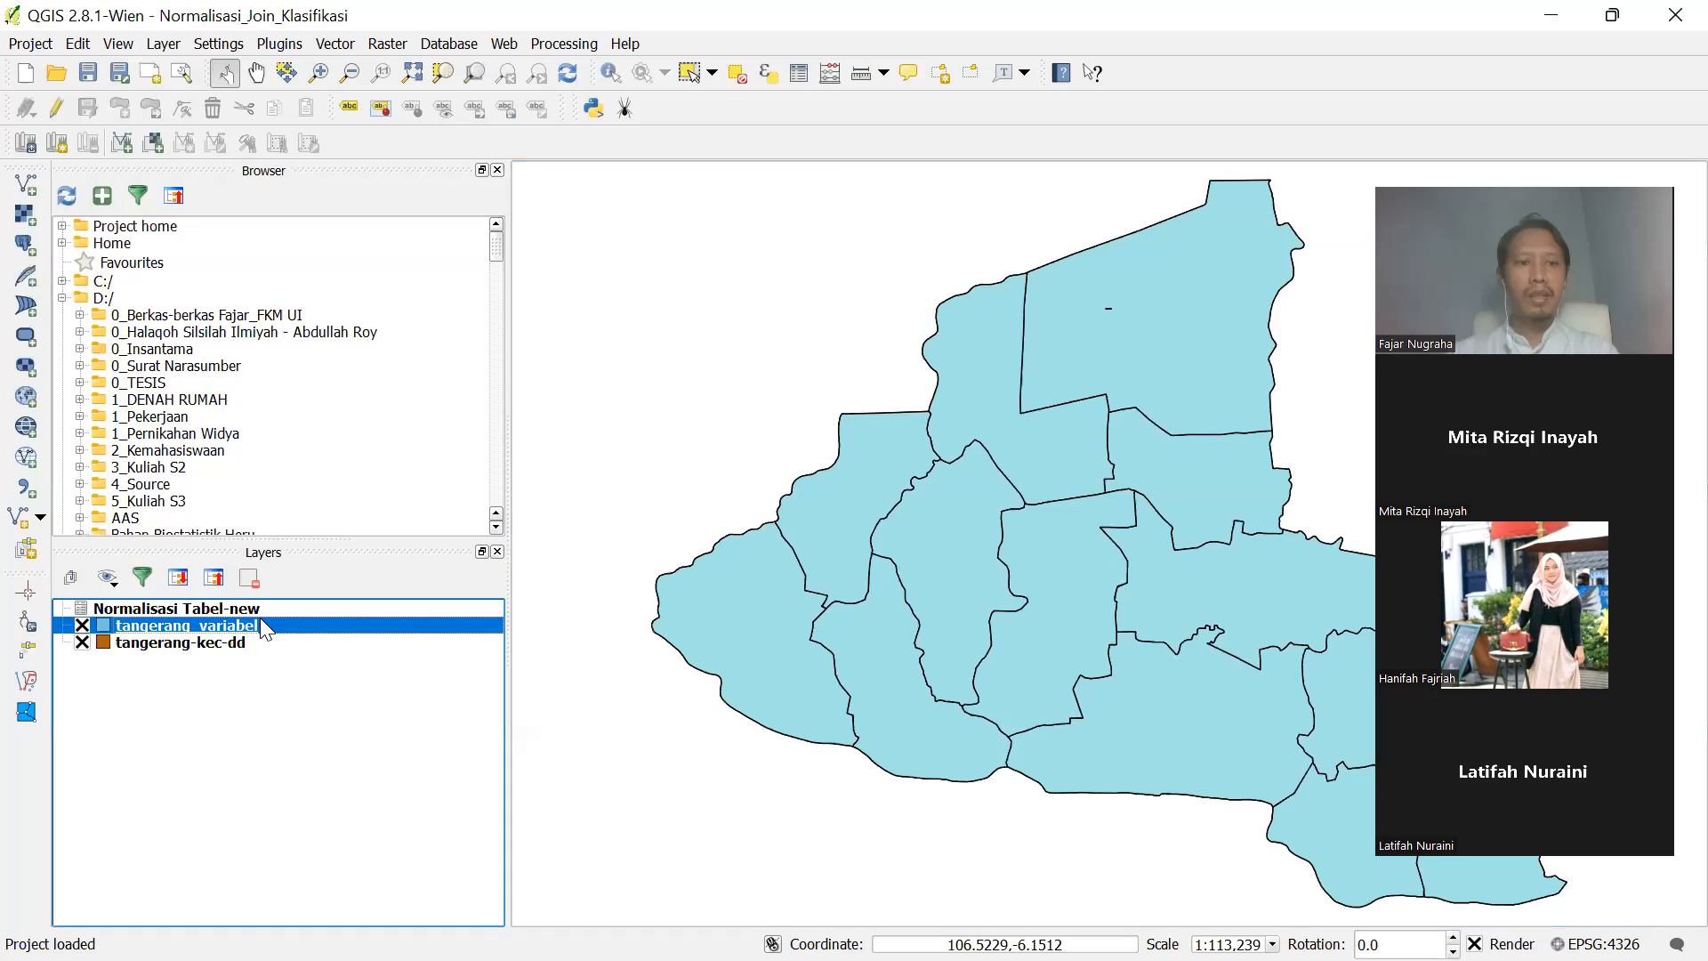
right_click(401, 625)
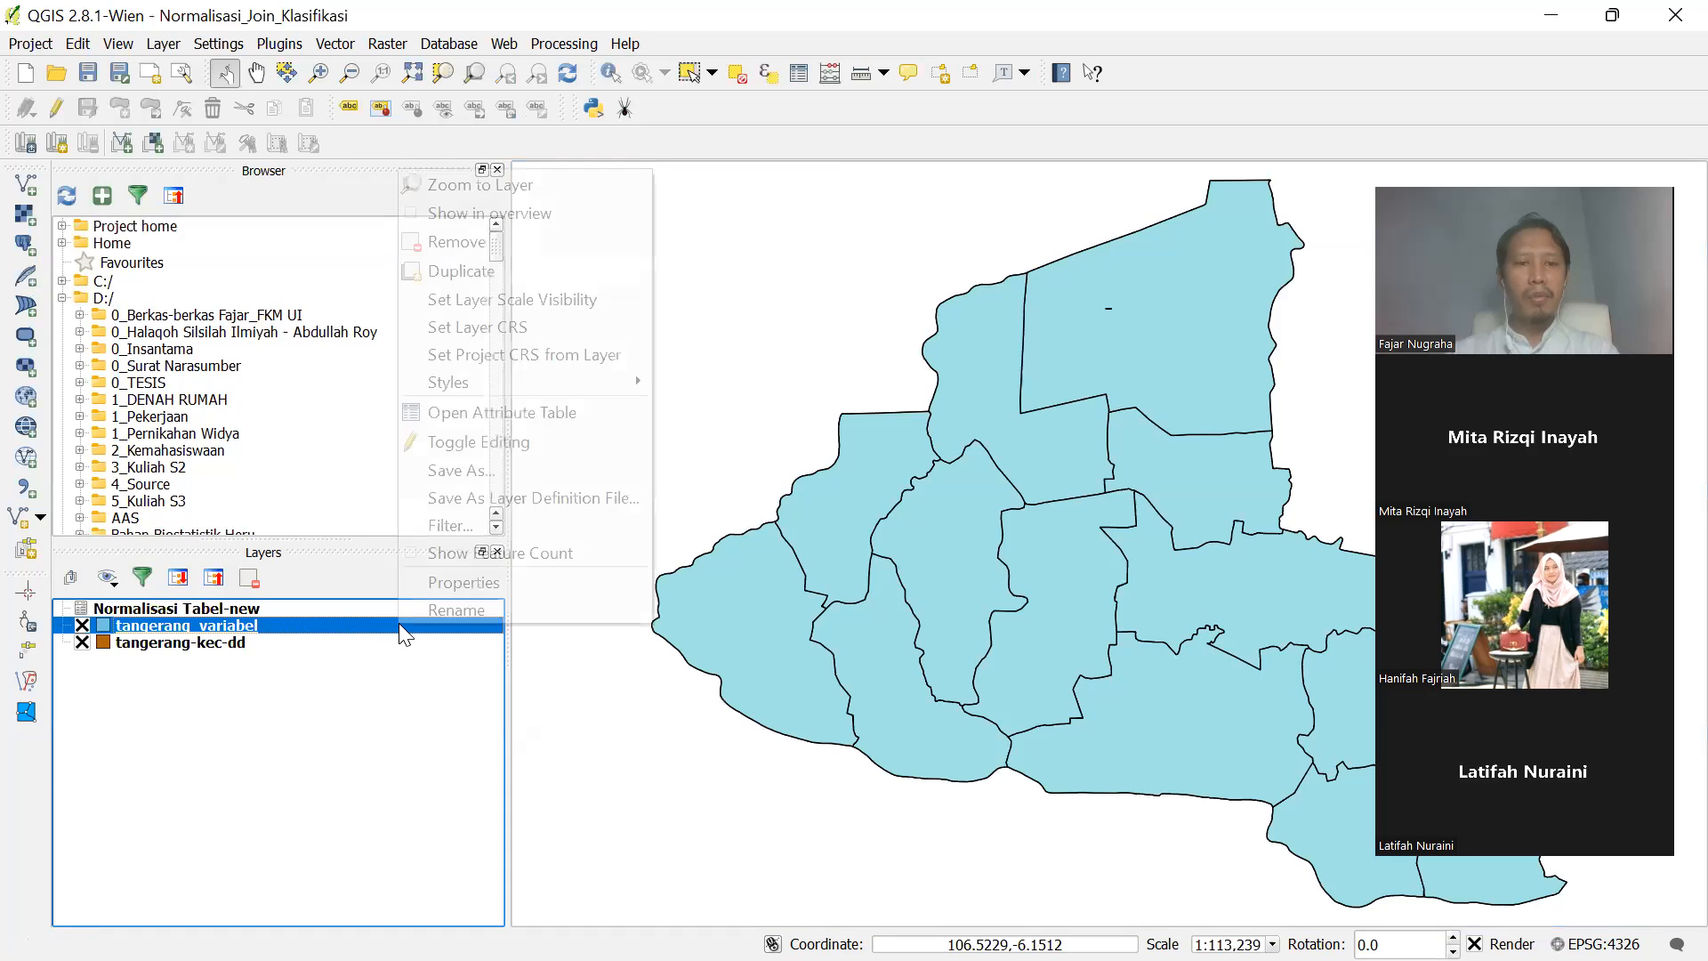
left_click(491, 418)
left_click_drag(1454, 77, 1551, 84)
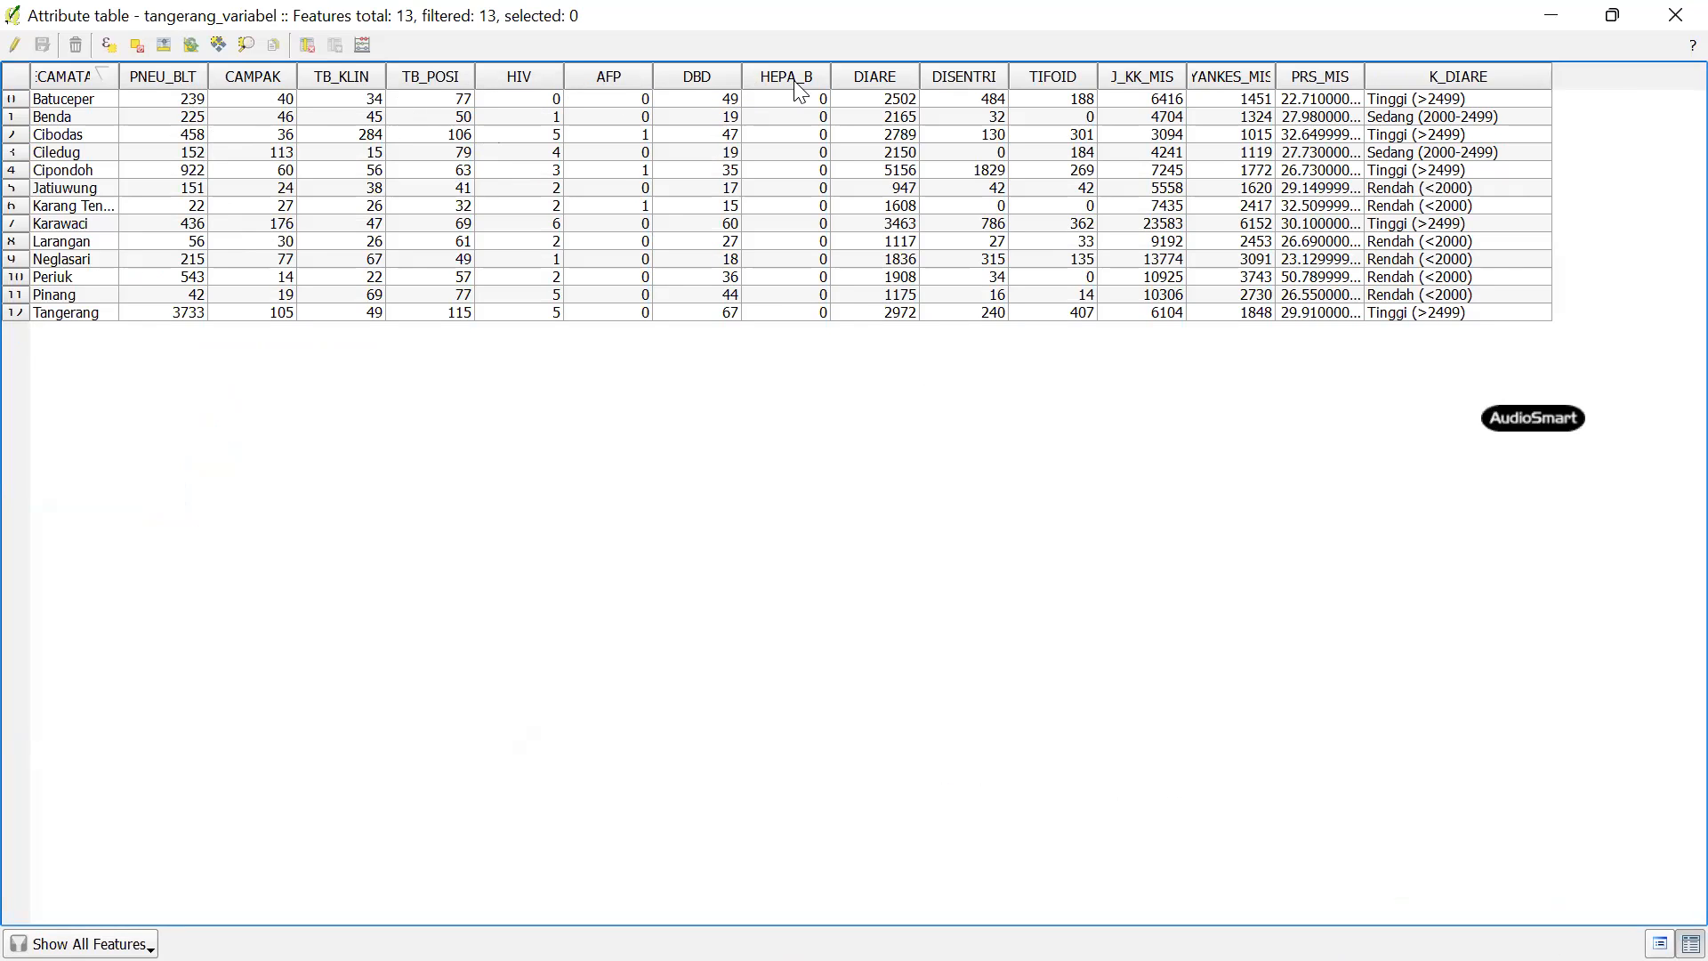
double_click(1366, 76)
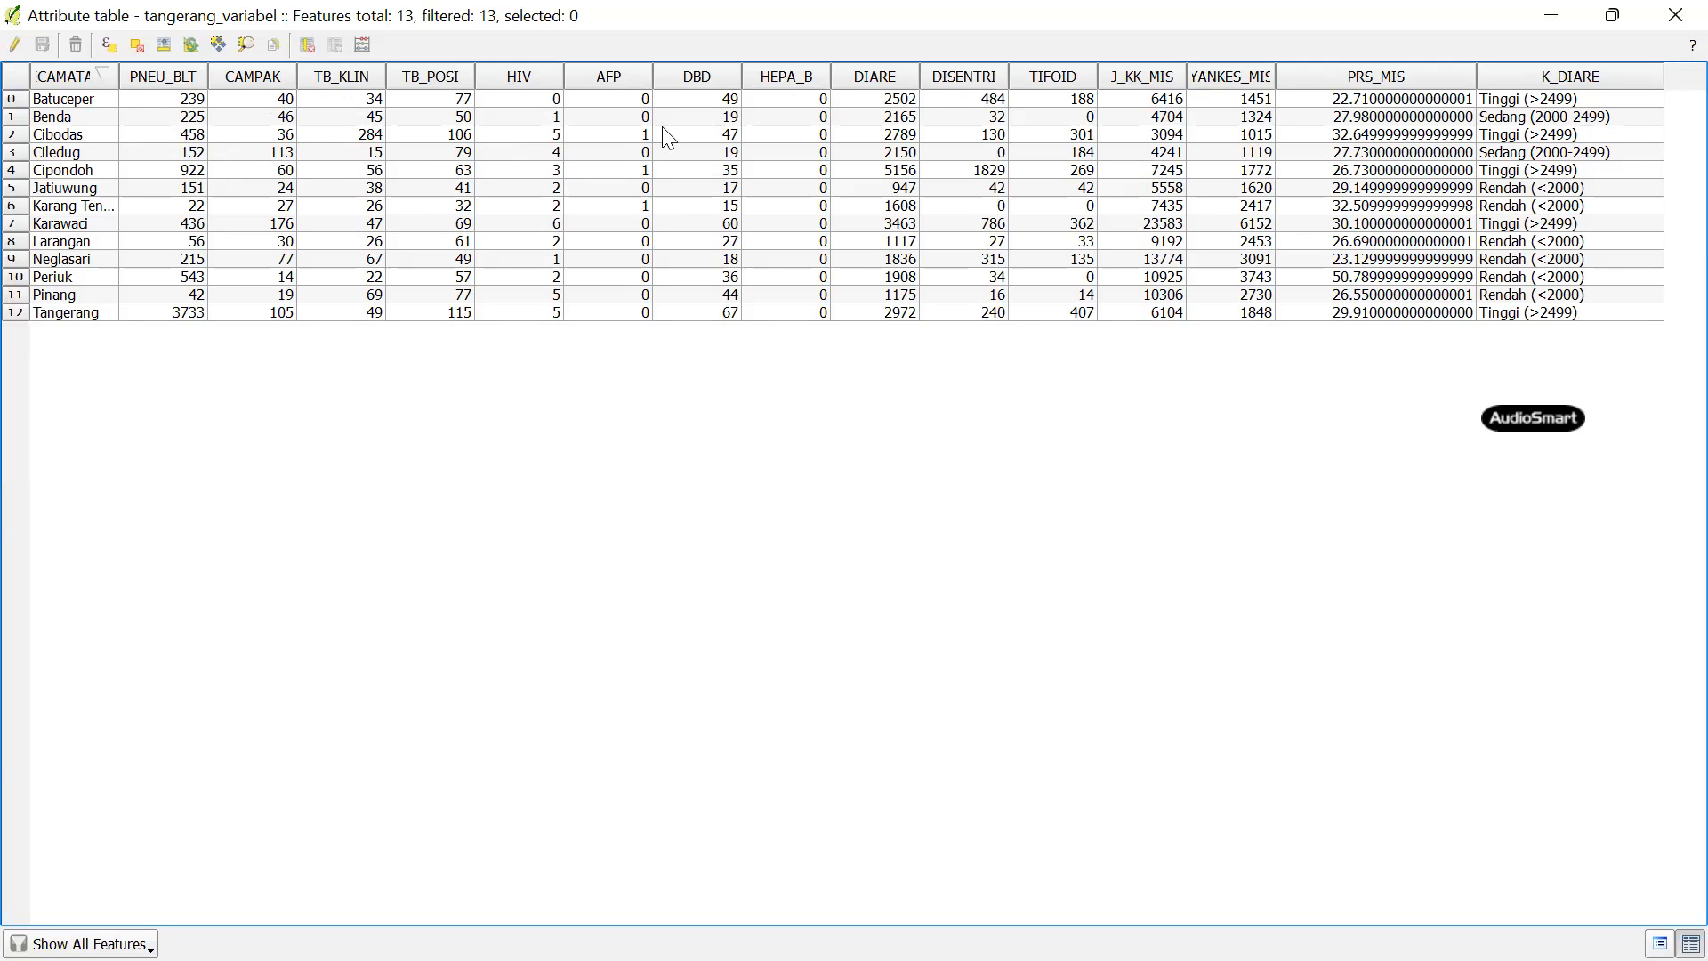
left_click_drag(115, 73, 185, 87)
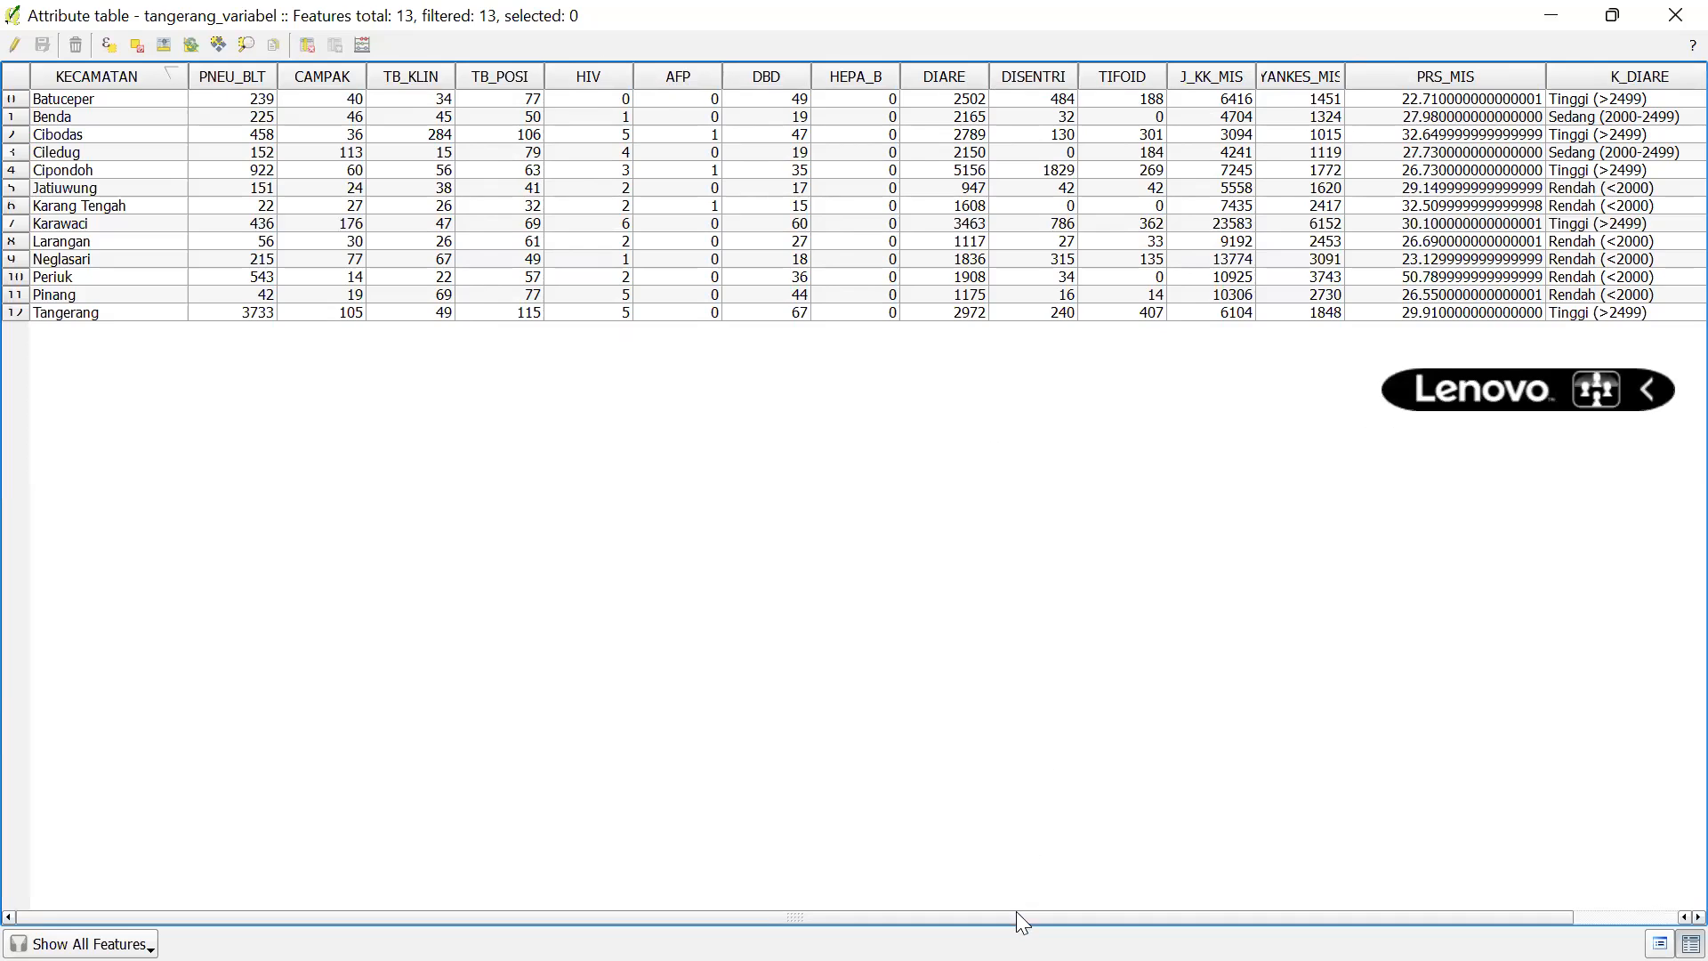
scroll(1245, 917, "right", 1)
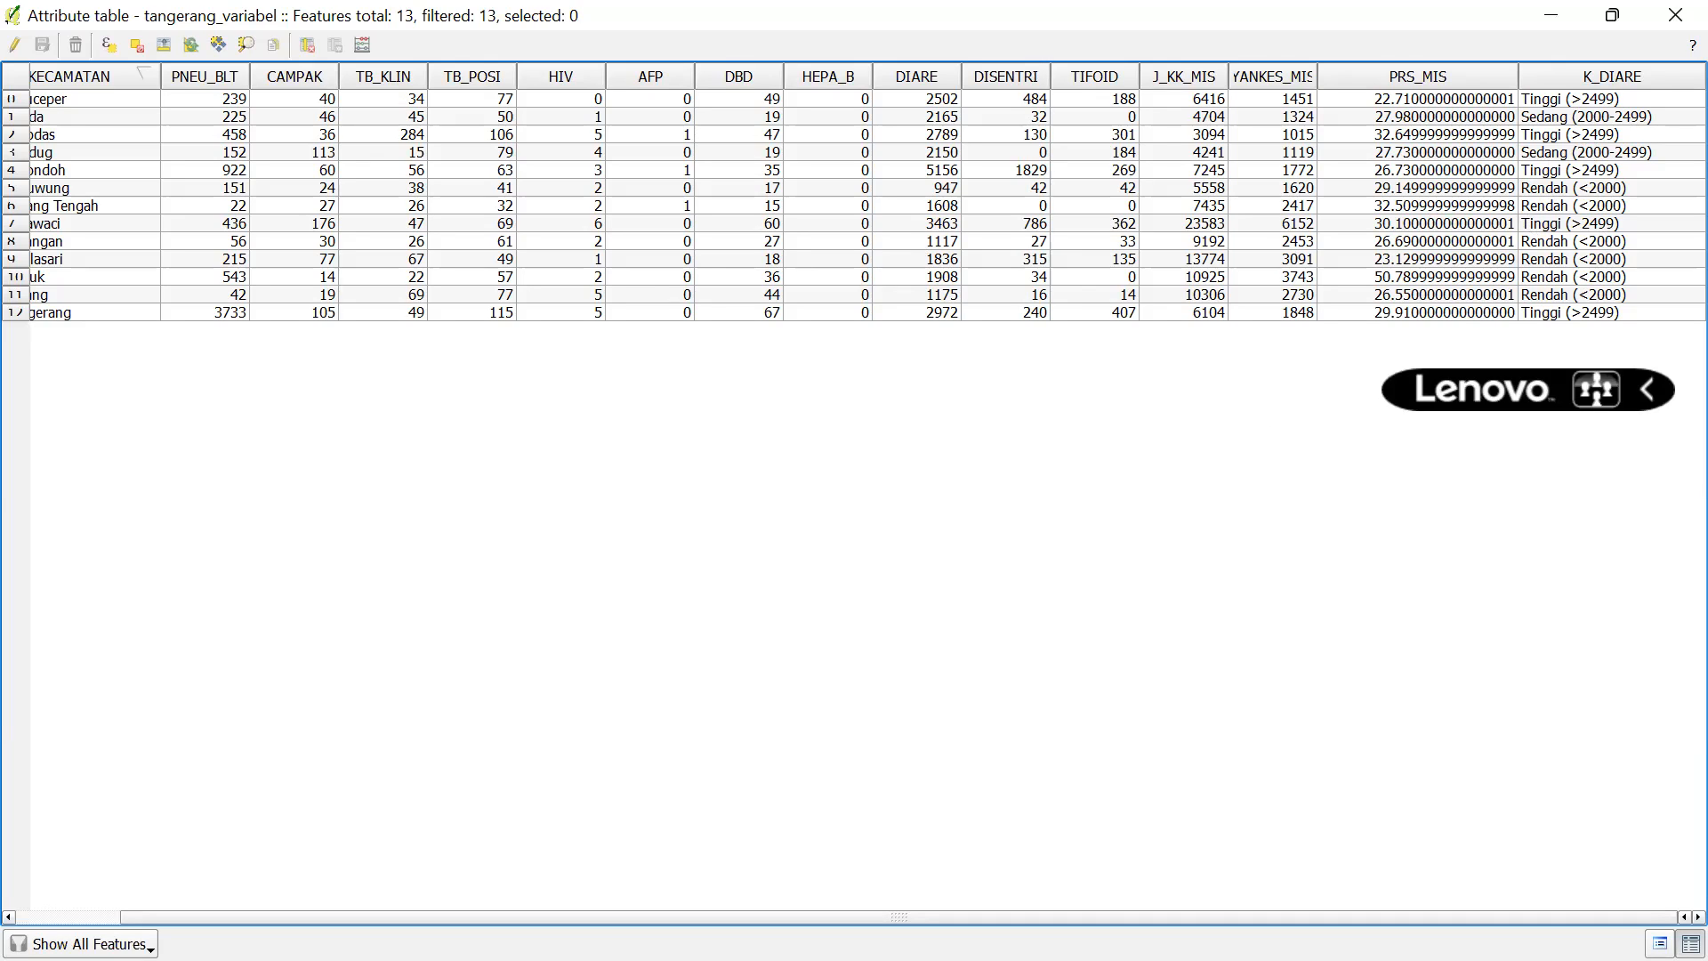
left_click(1669, 18)
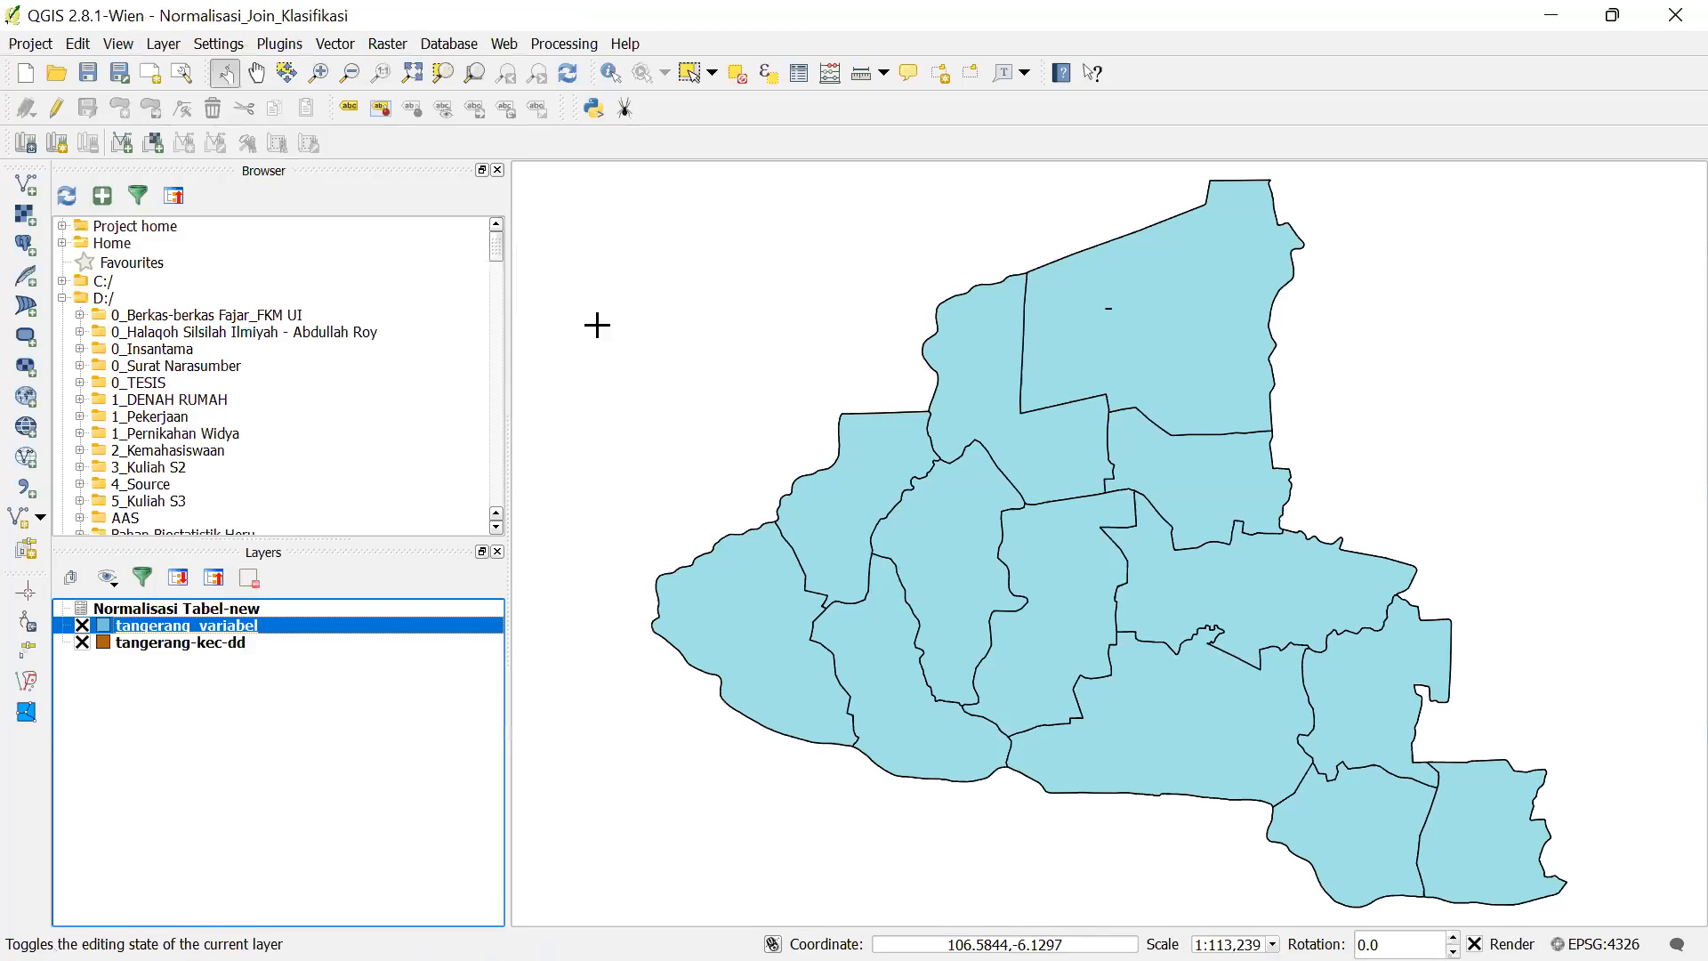
Exit QGIS and relaunch QGIS Desktop 2.8.1, dismissing its startup dialogs
left_click(1672, 18)
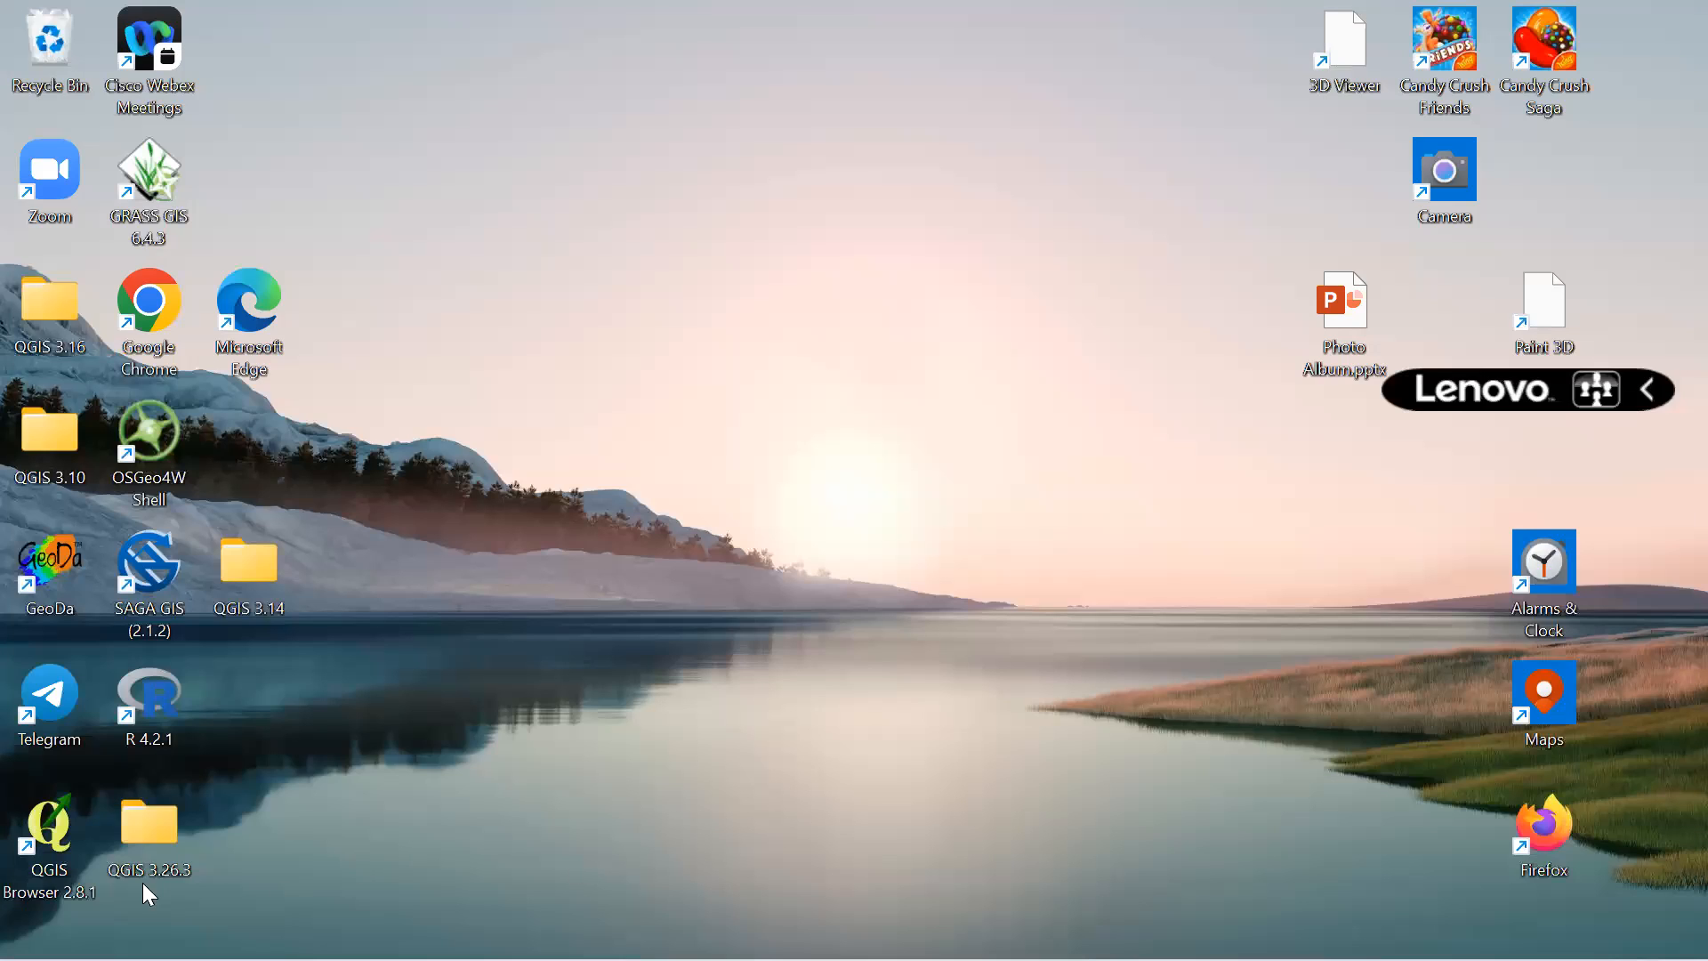
key("super")
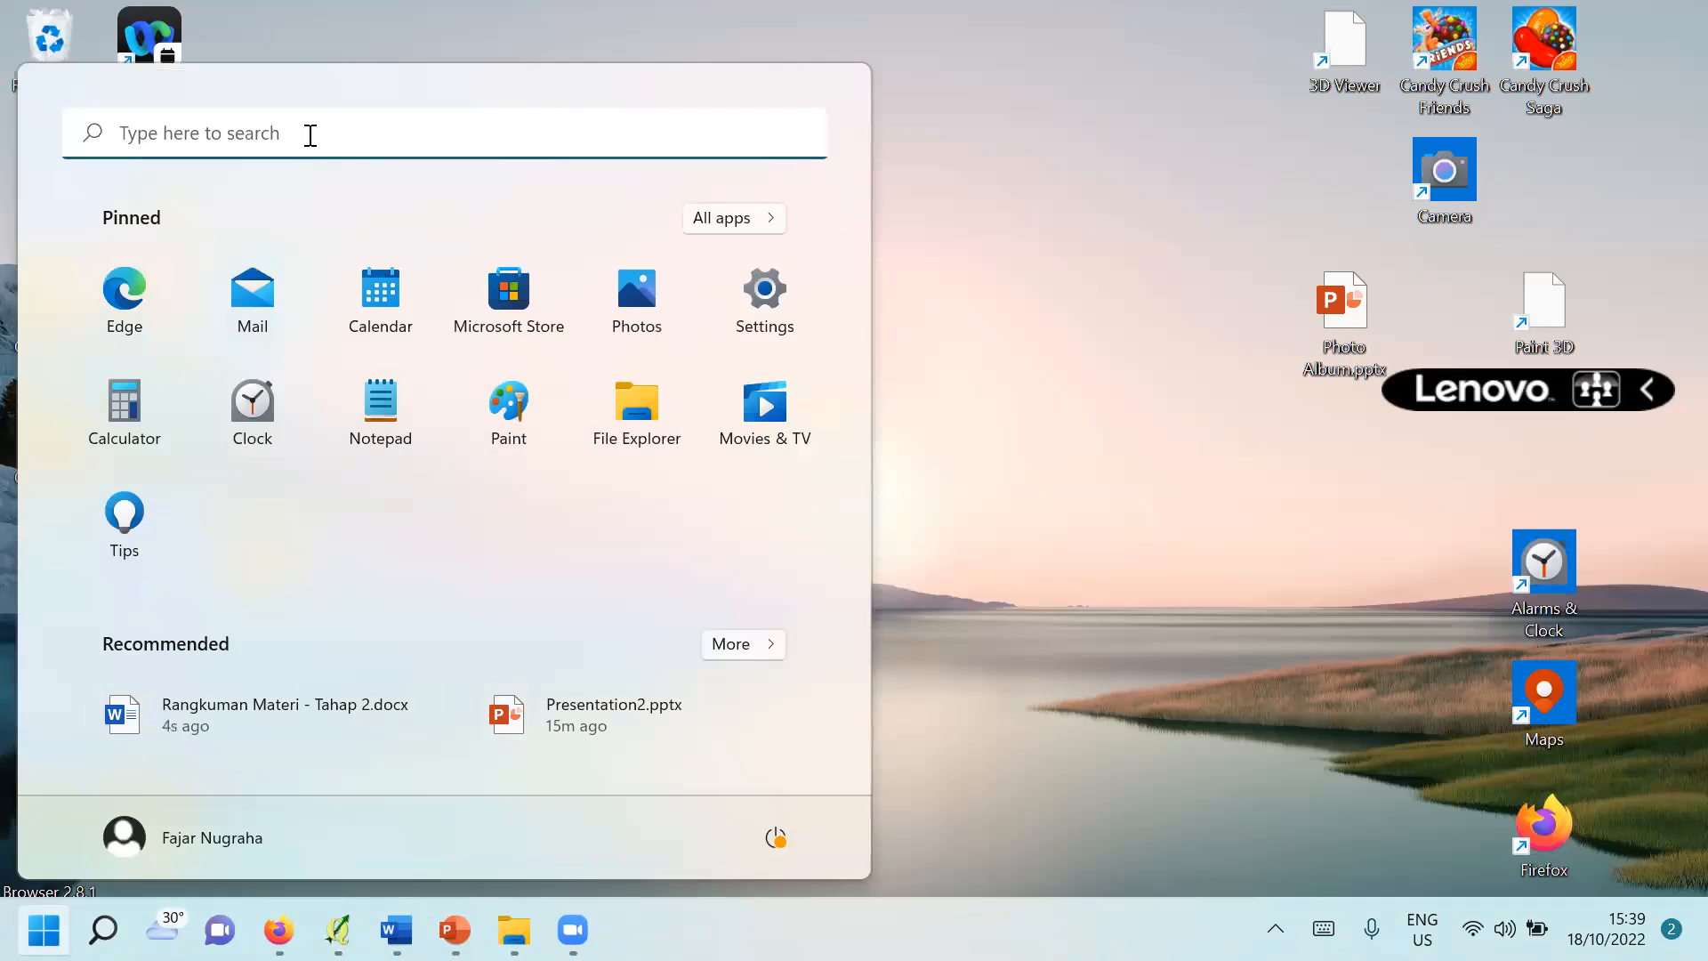
left_click(309, 138)
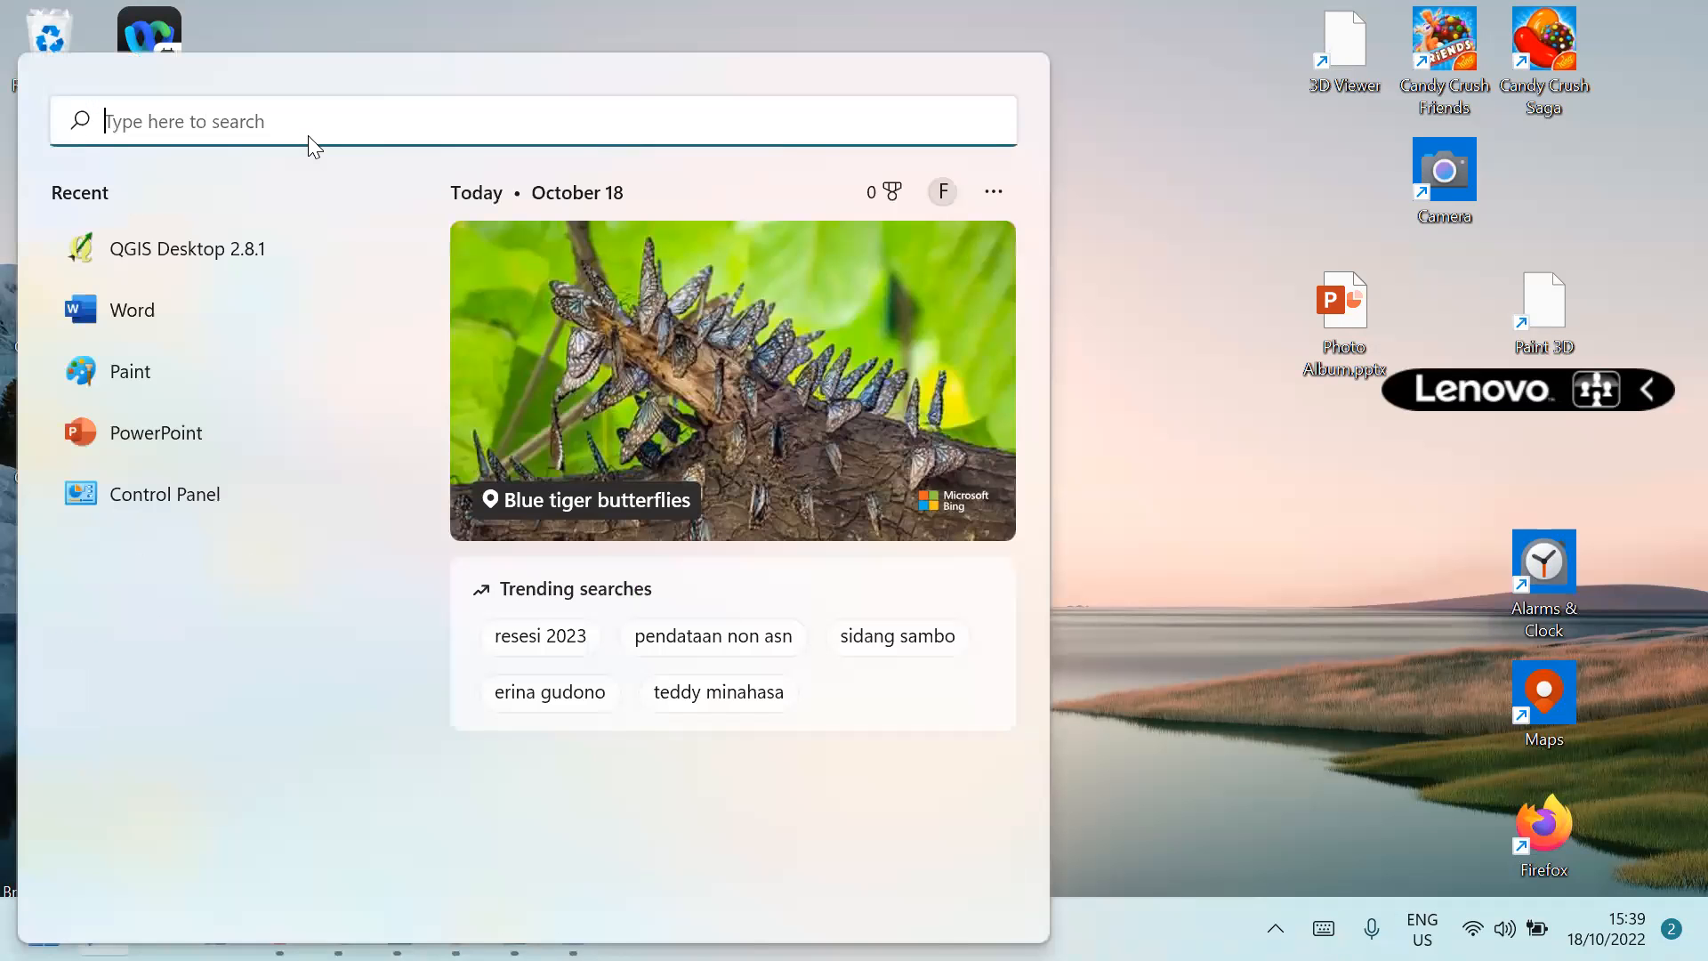
type("qgis")
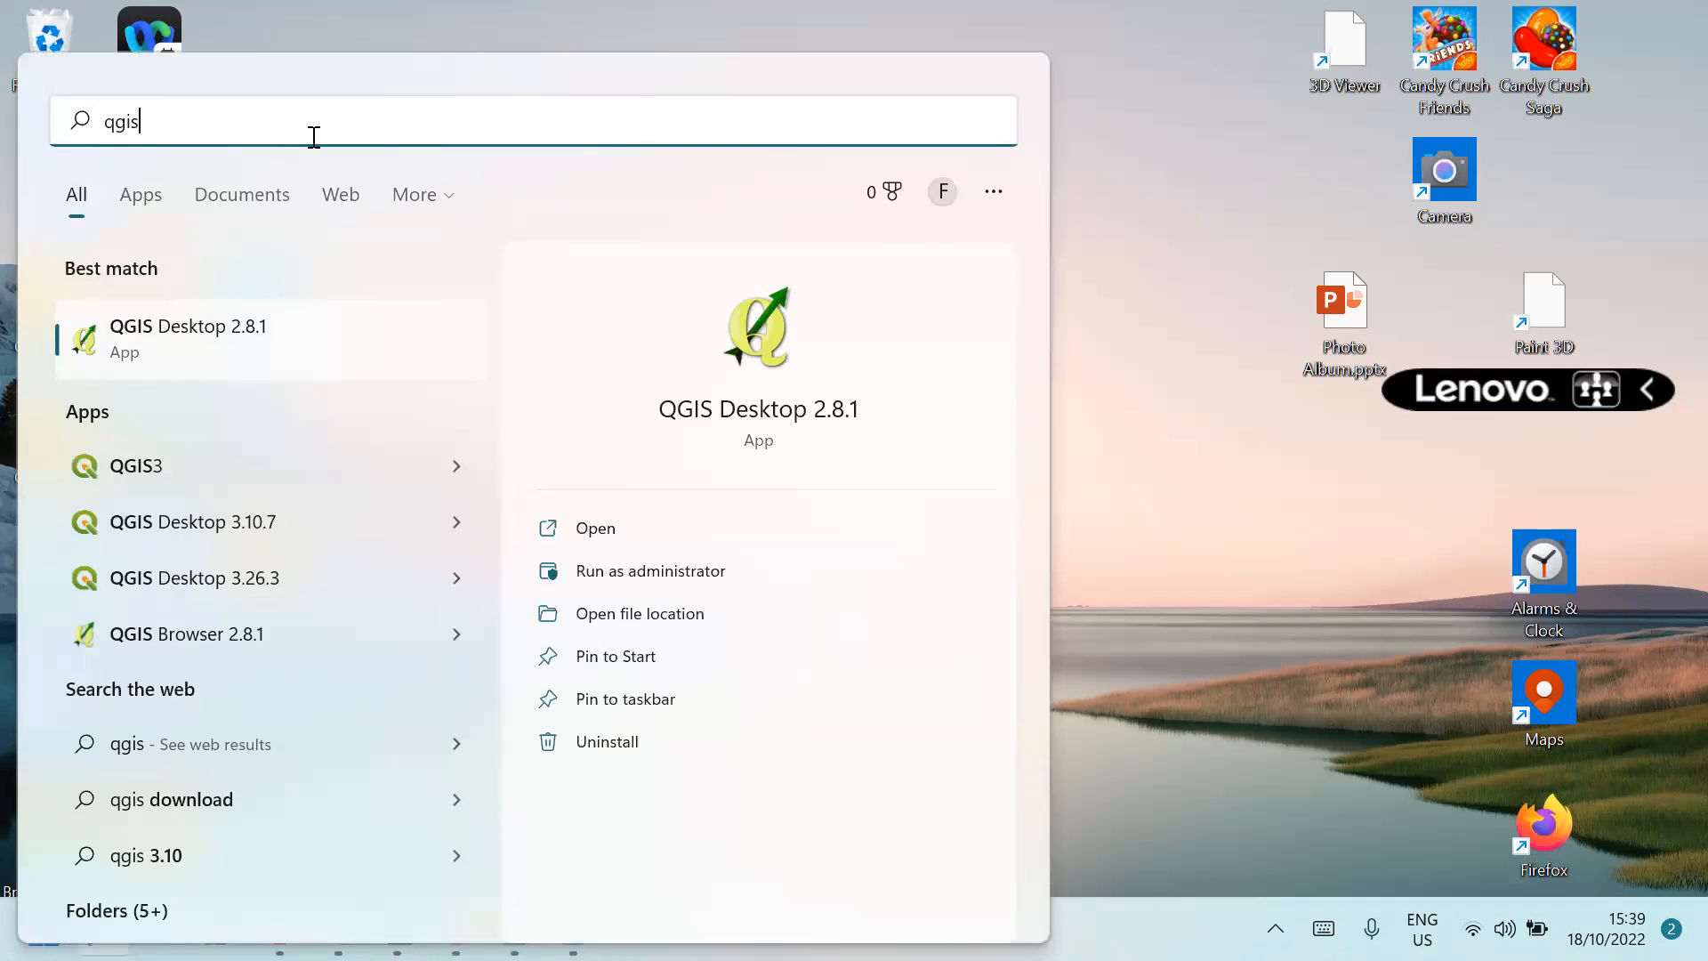
left_click(773, 352)
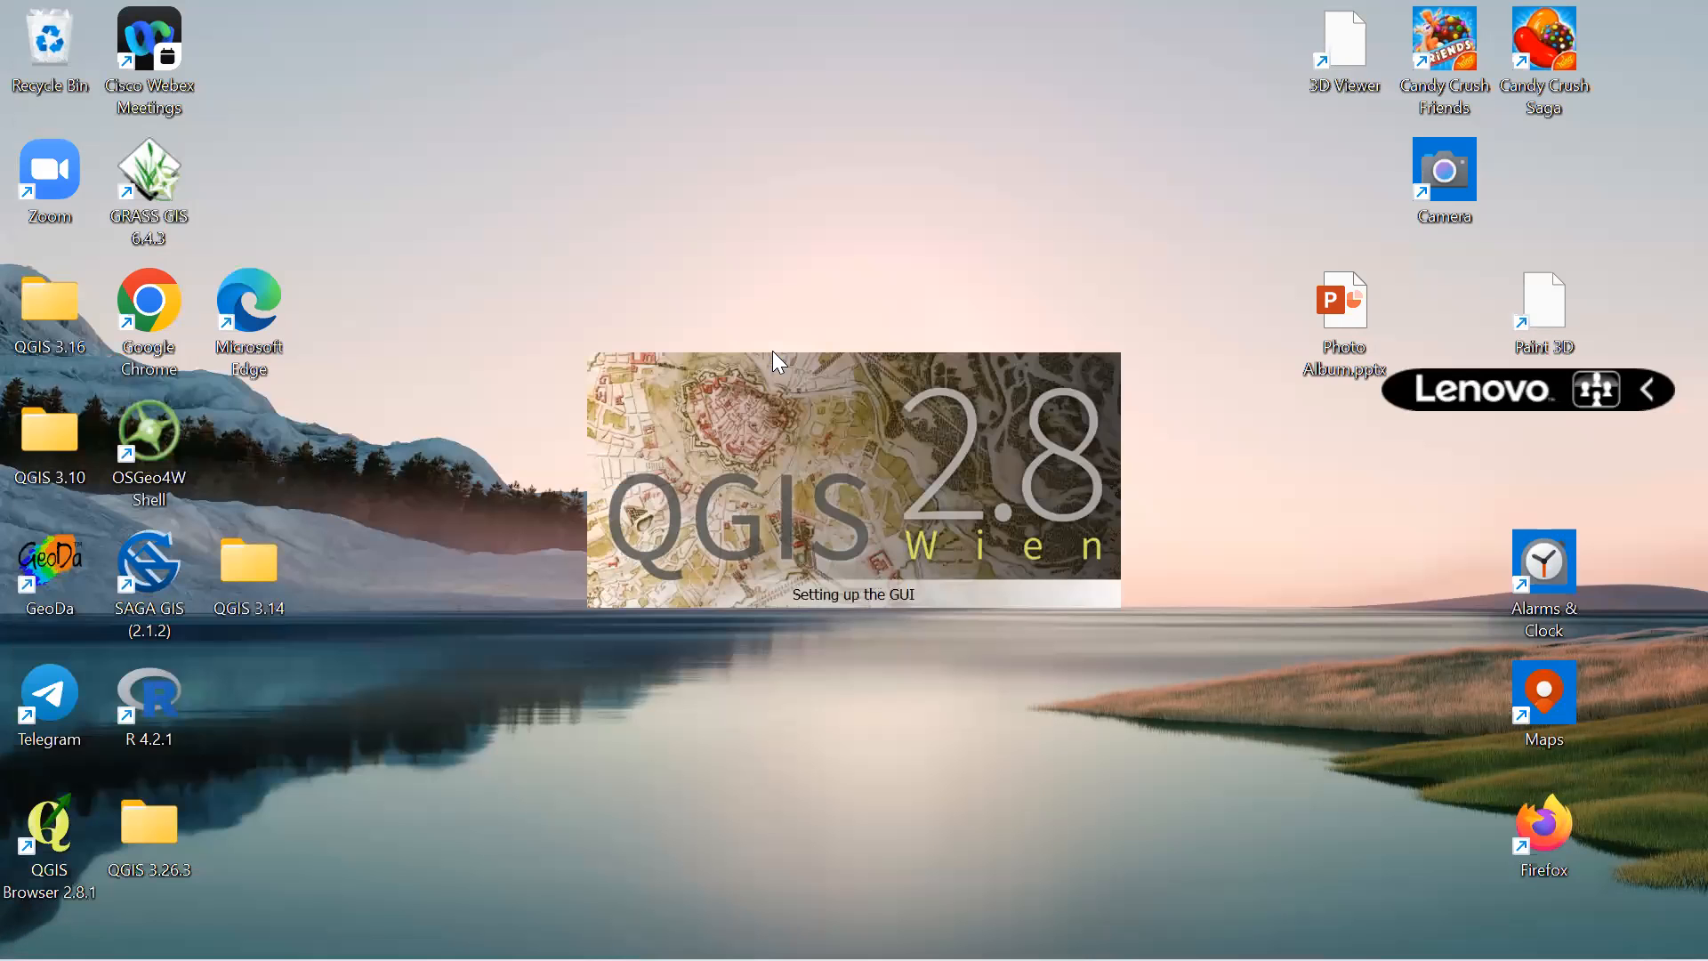
left_click(1003, 605)
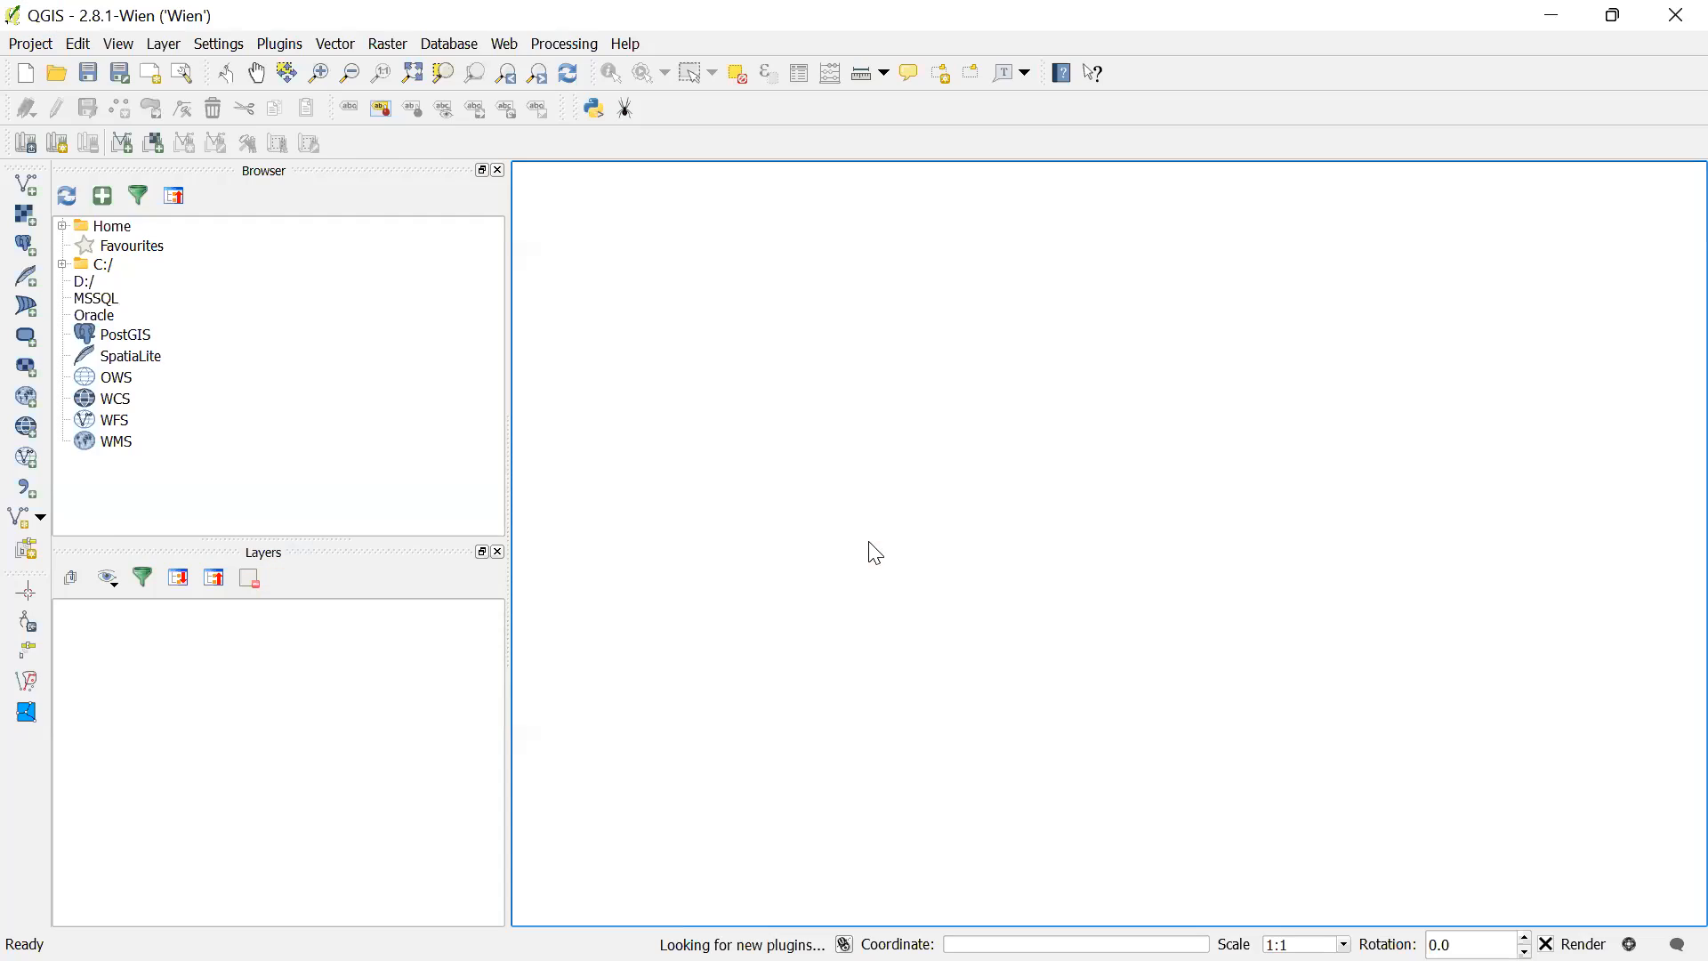
left_click(1062, 317)
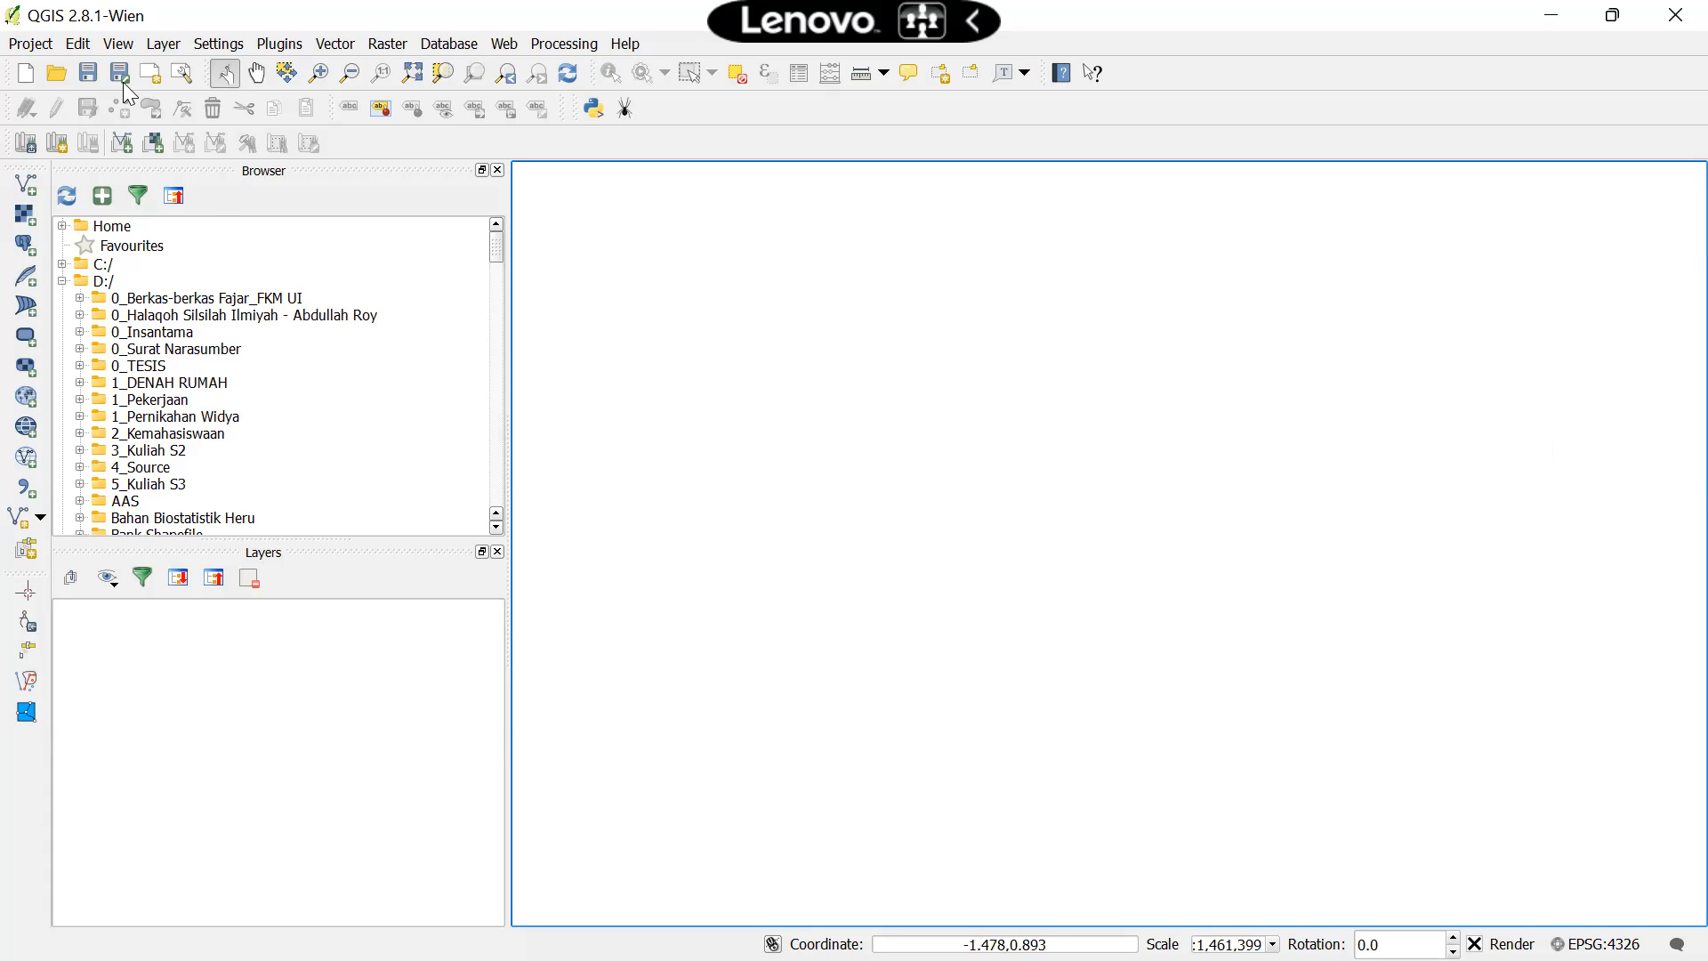
Reopen the Normalisasi_Join_Klasifikasi.qgs project of the GIS UMJ 2022 folder from the recent projects
left_click(30, 44)
mouse_move(51, 141)
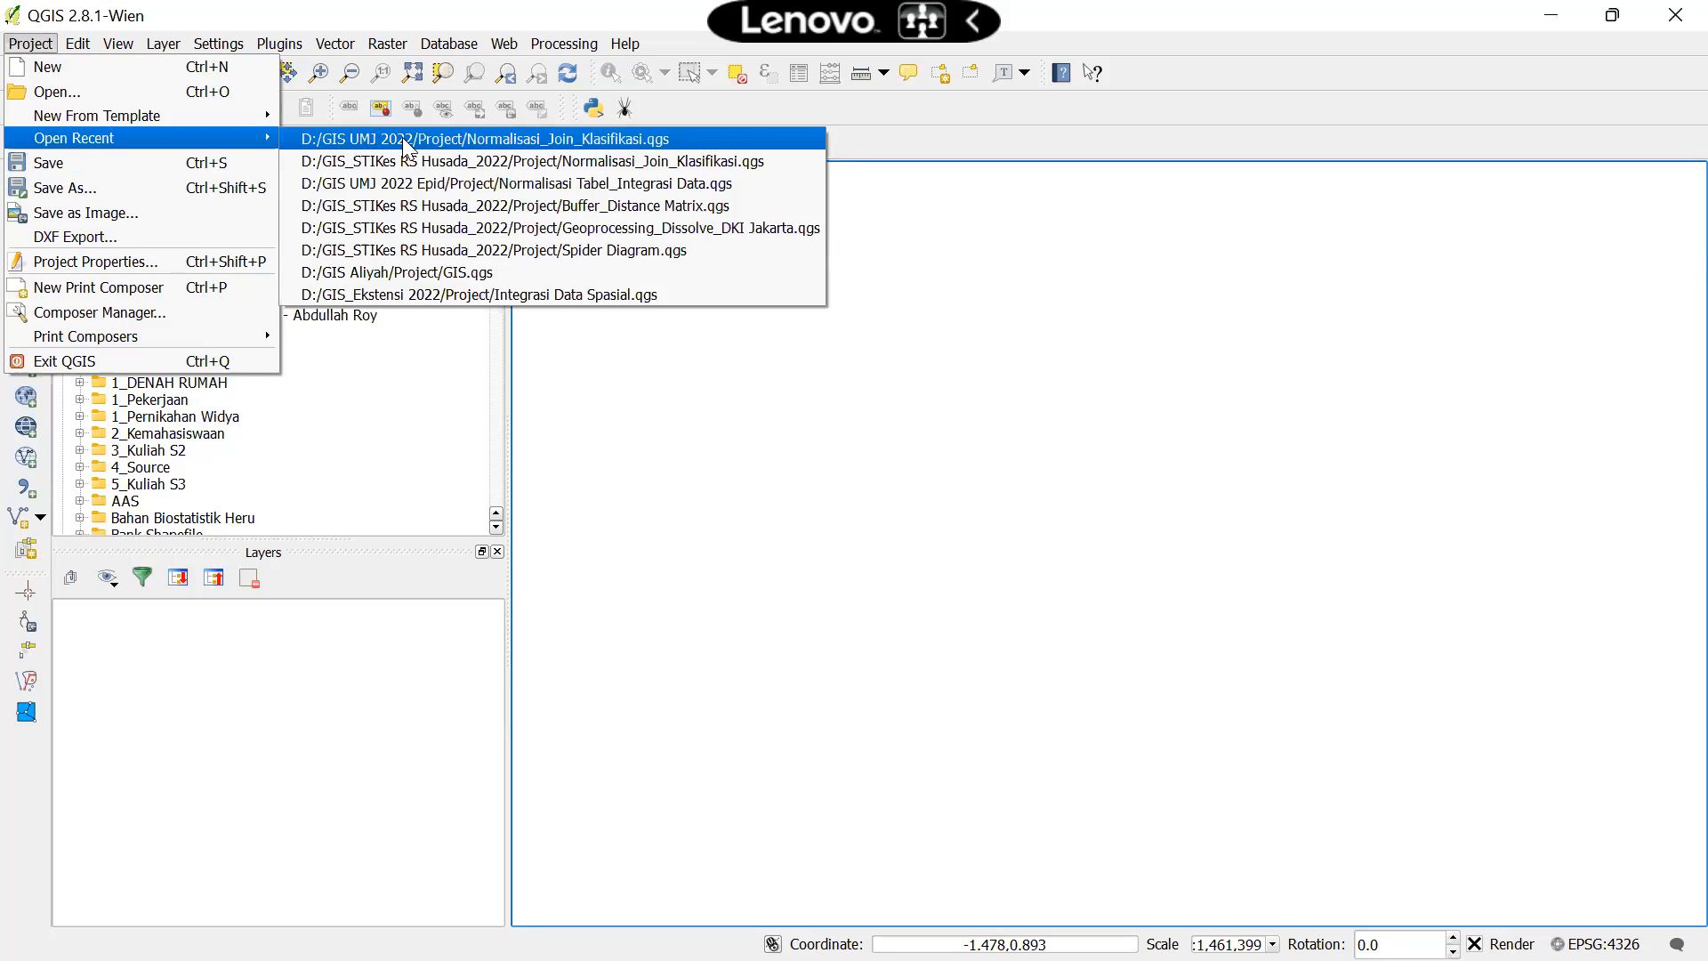
left_click(506, 138)
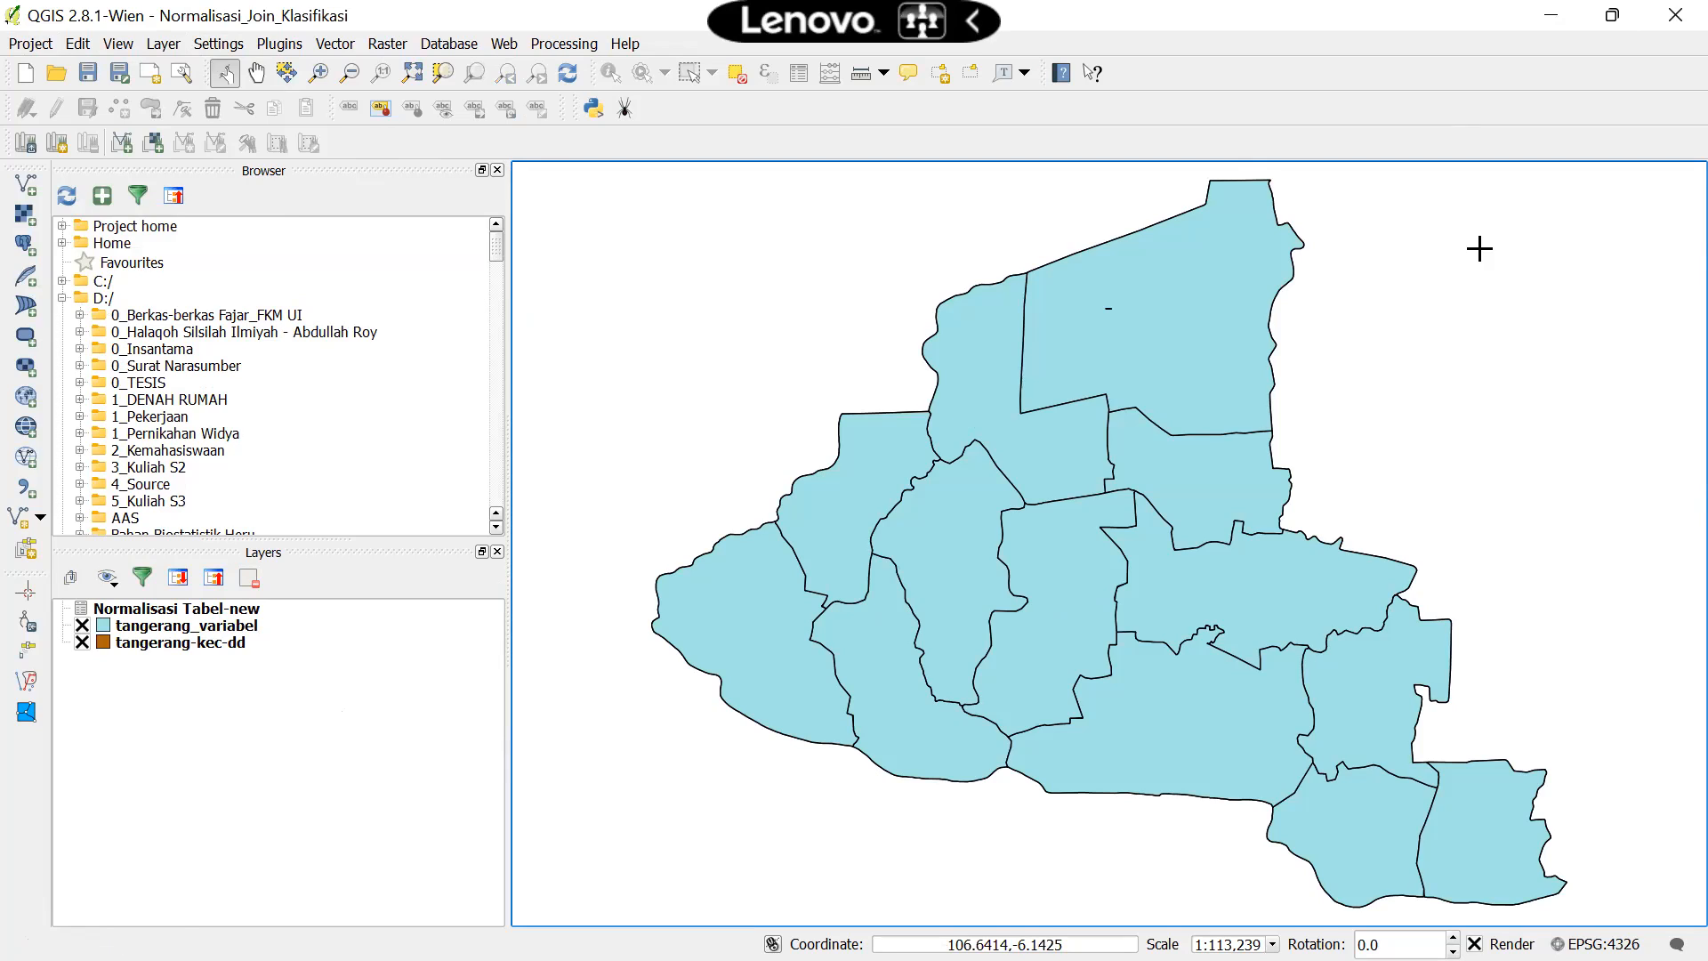
Select the tangerang_variabel layer and look through the list of recently opened projects
left_click(306, 628)
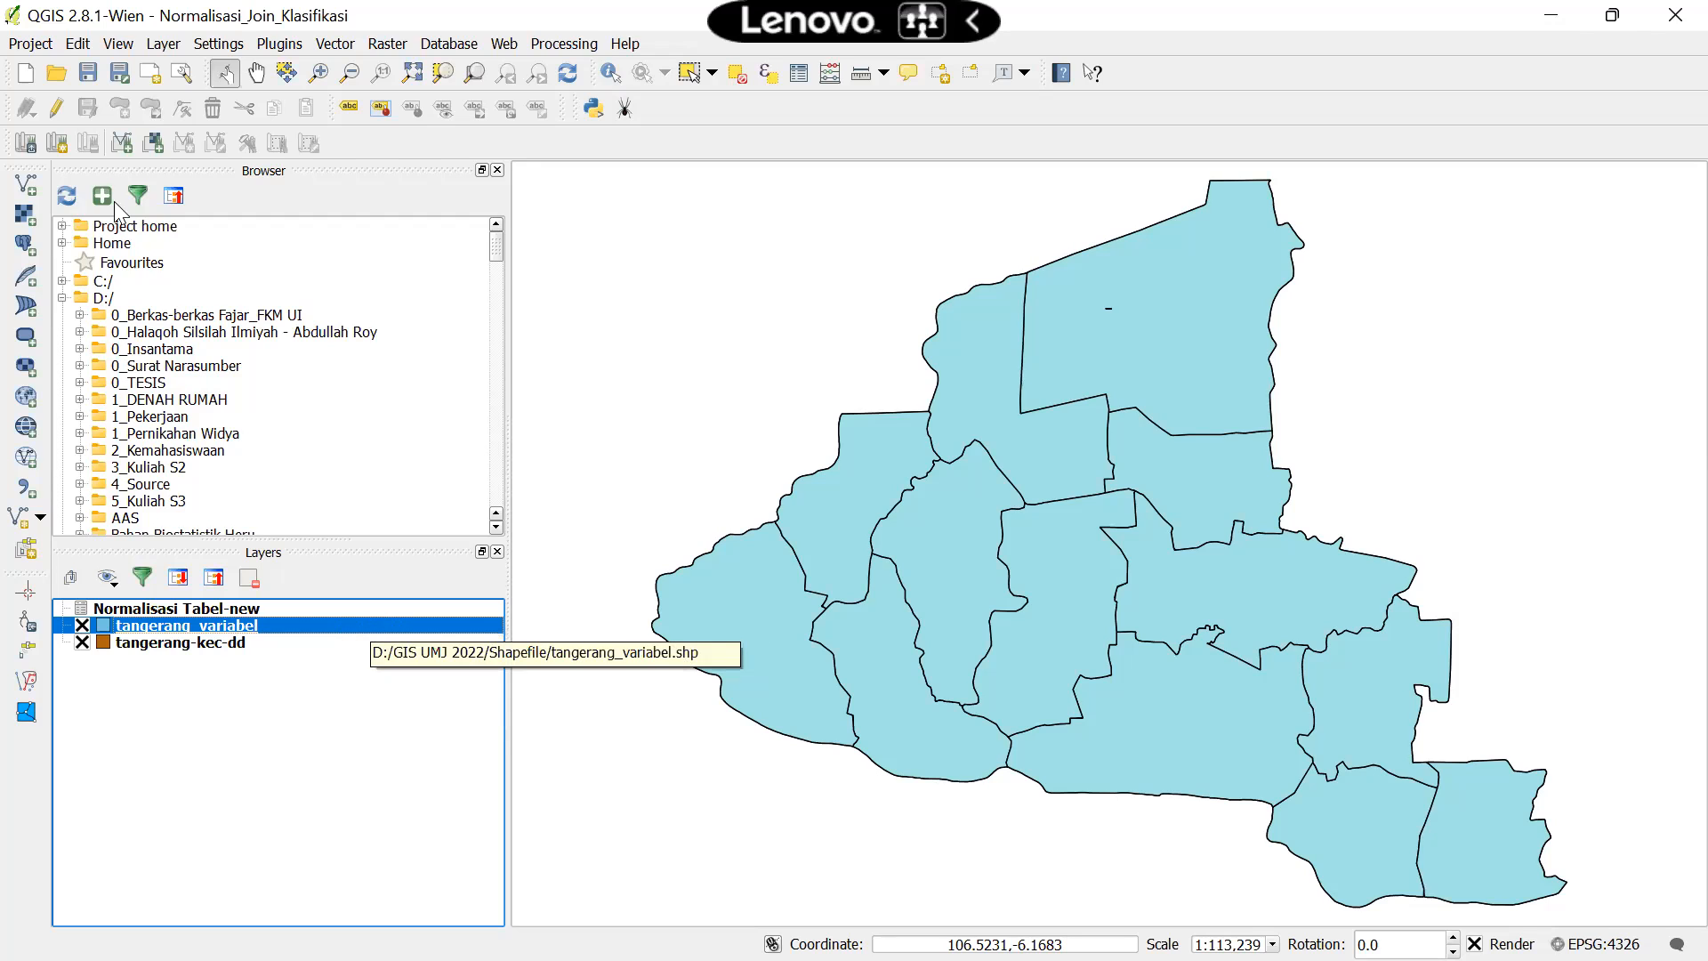
left_click(31, 44)
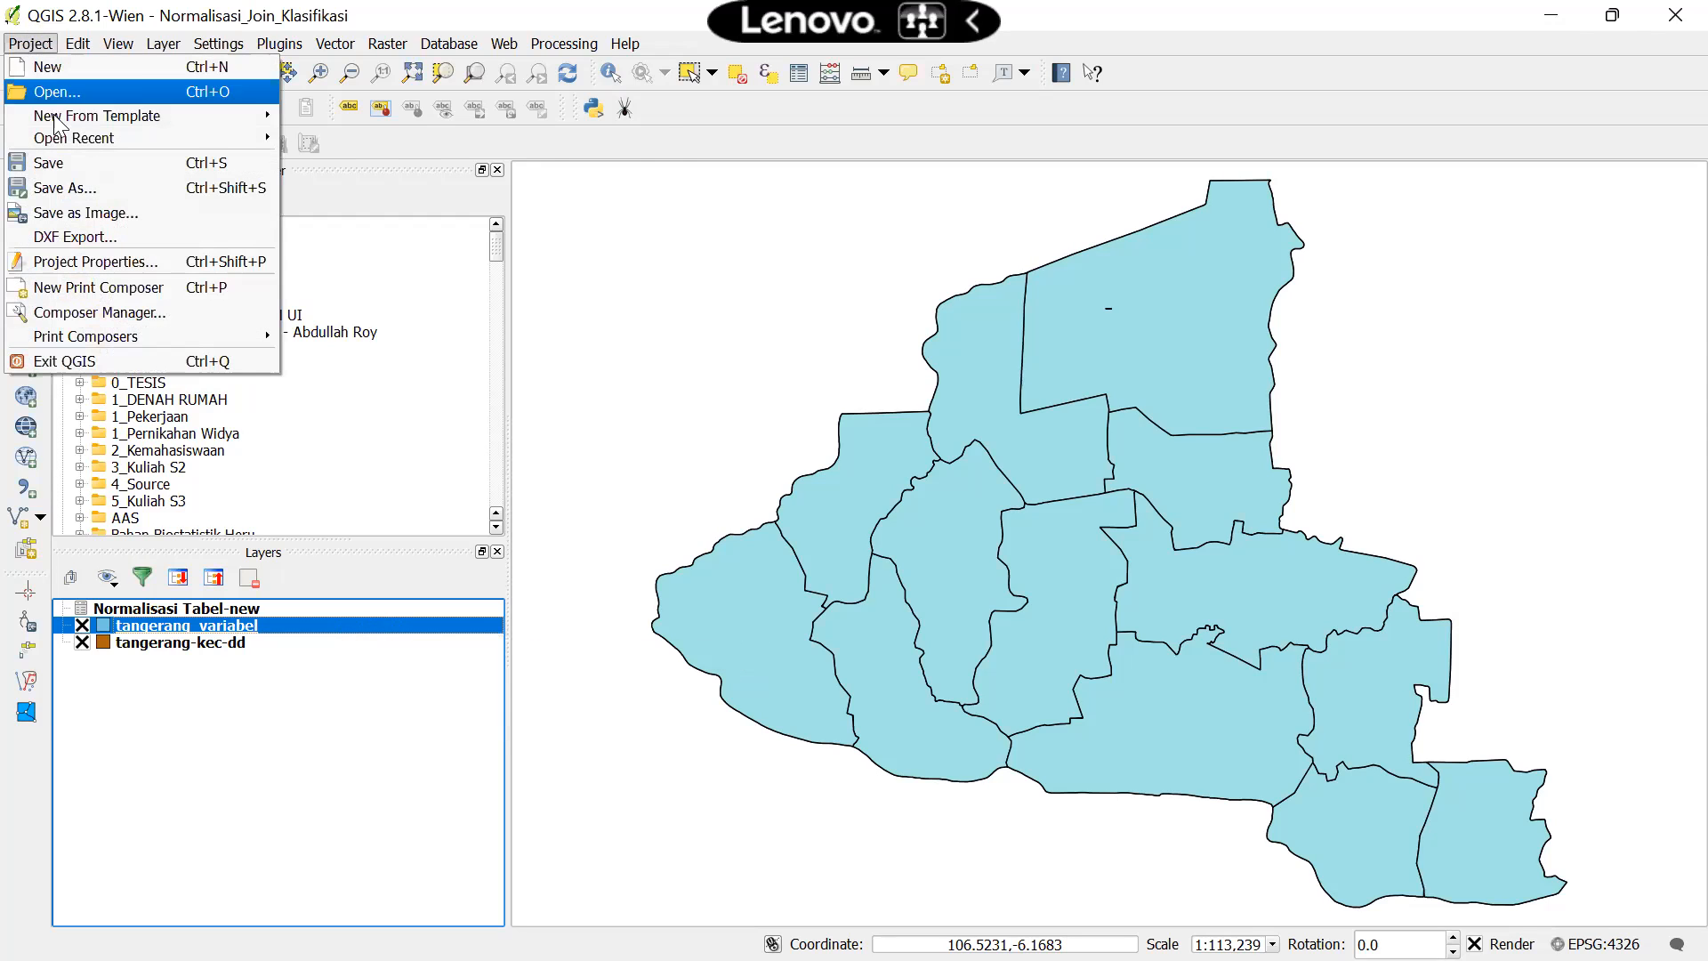
mouse_move(62, 140)
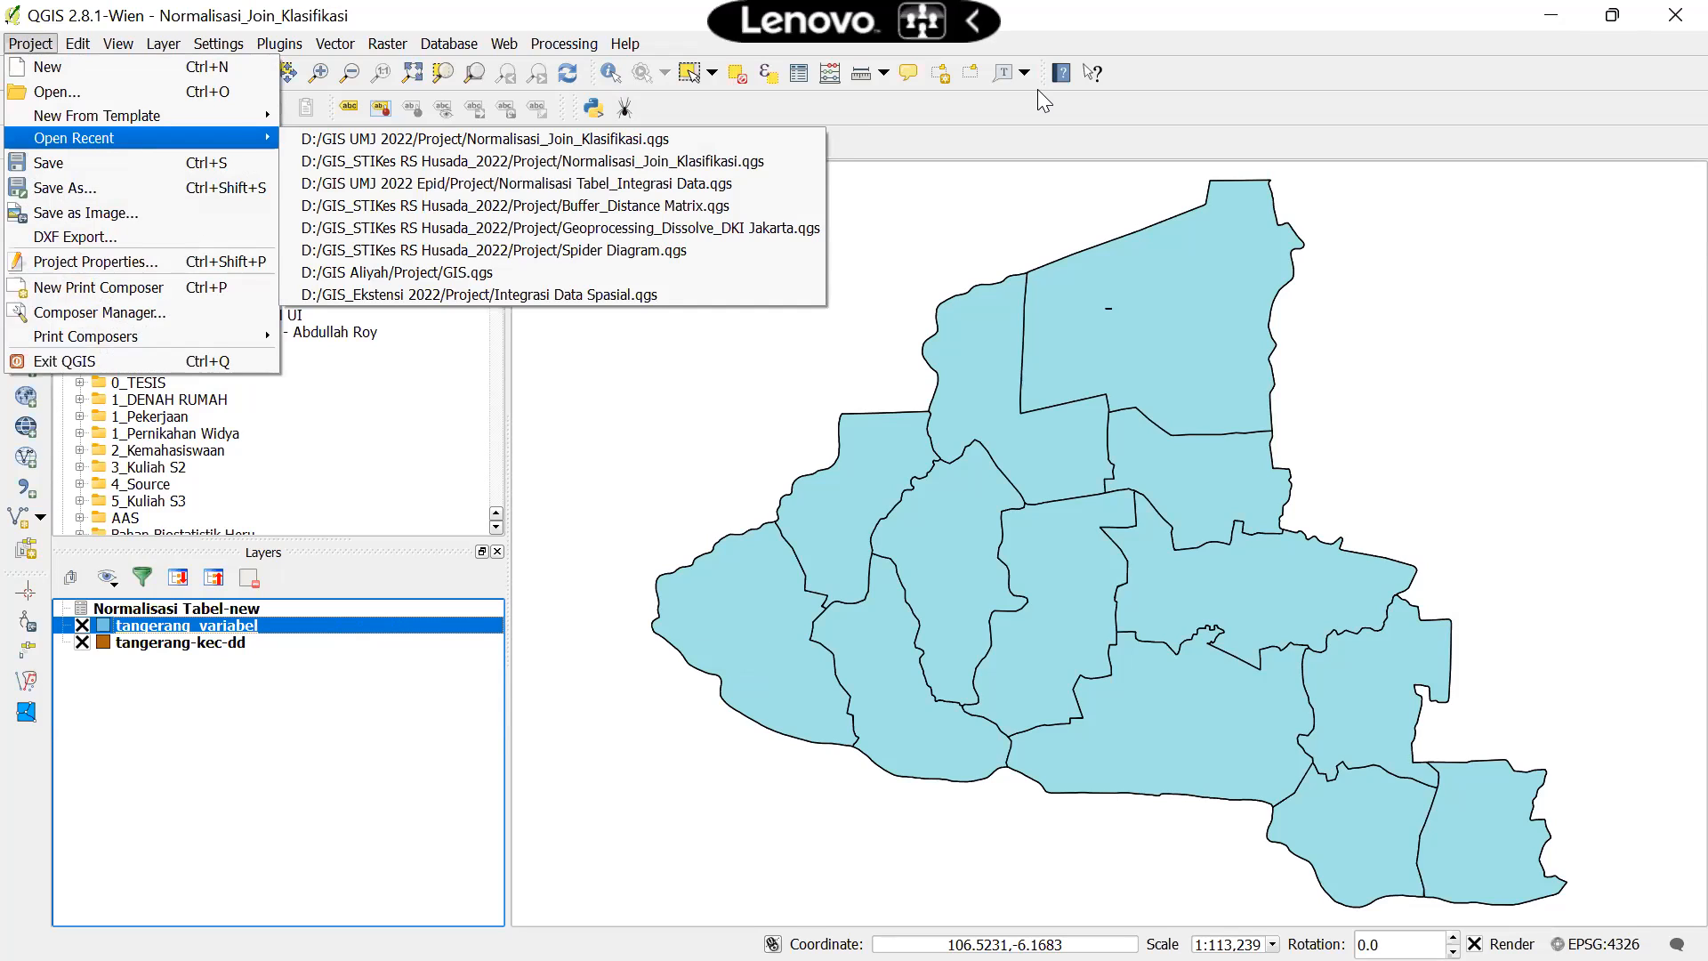
key("Up")
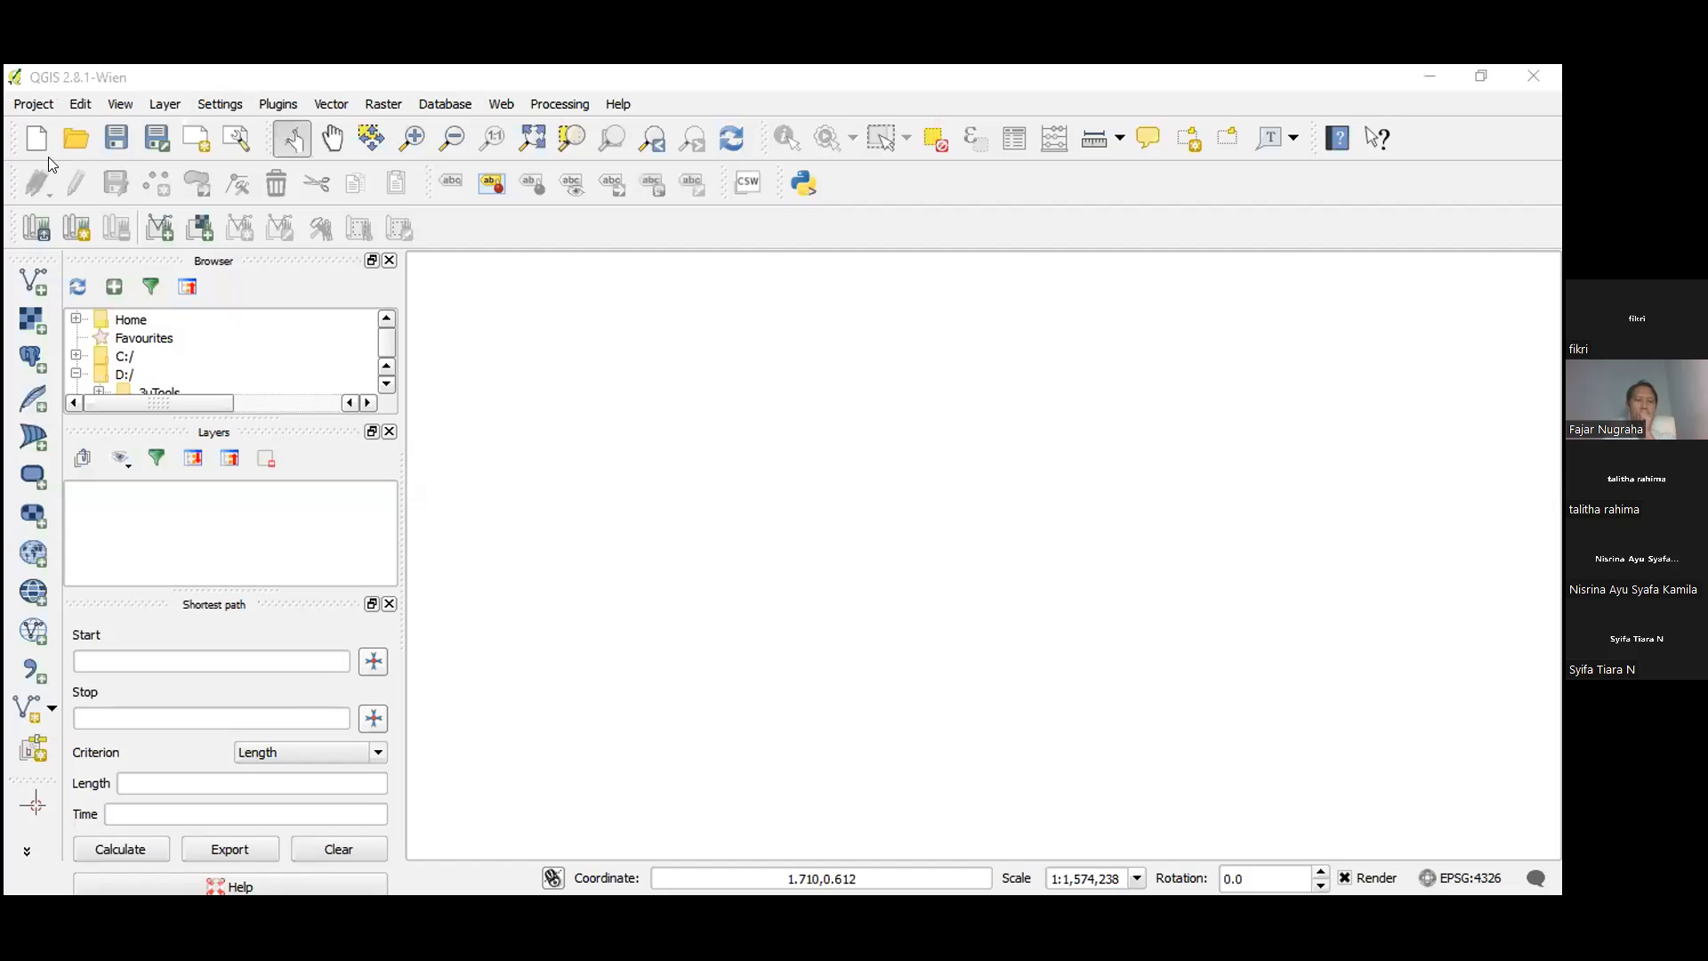
Look for the saved project in the list of recently opened projects
left_click(33, 104)
mouse_move(123, 185)
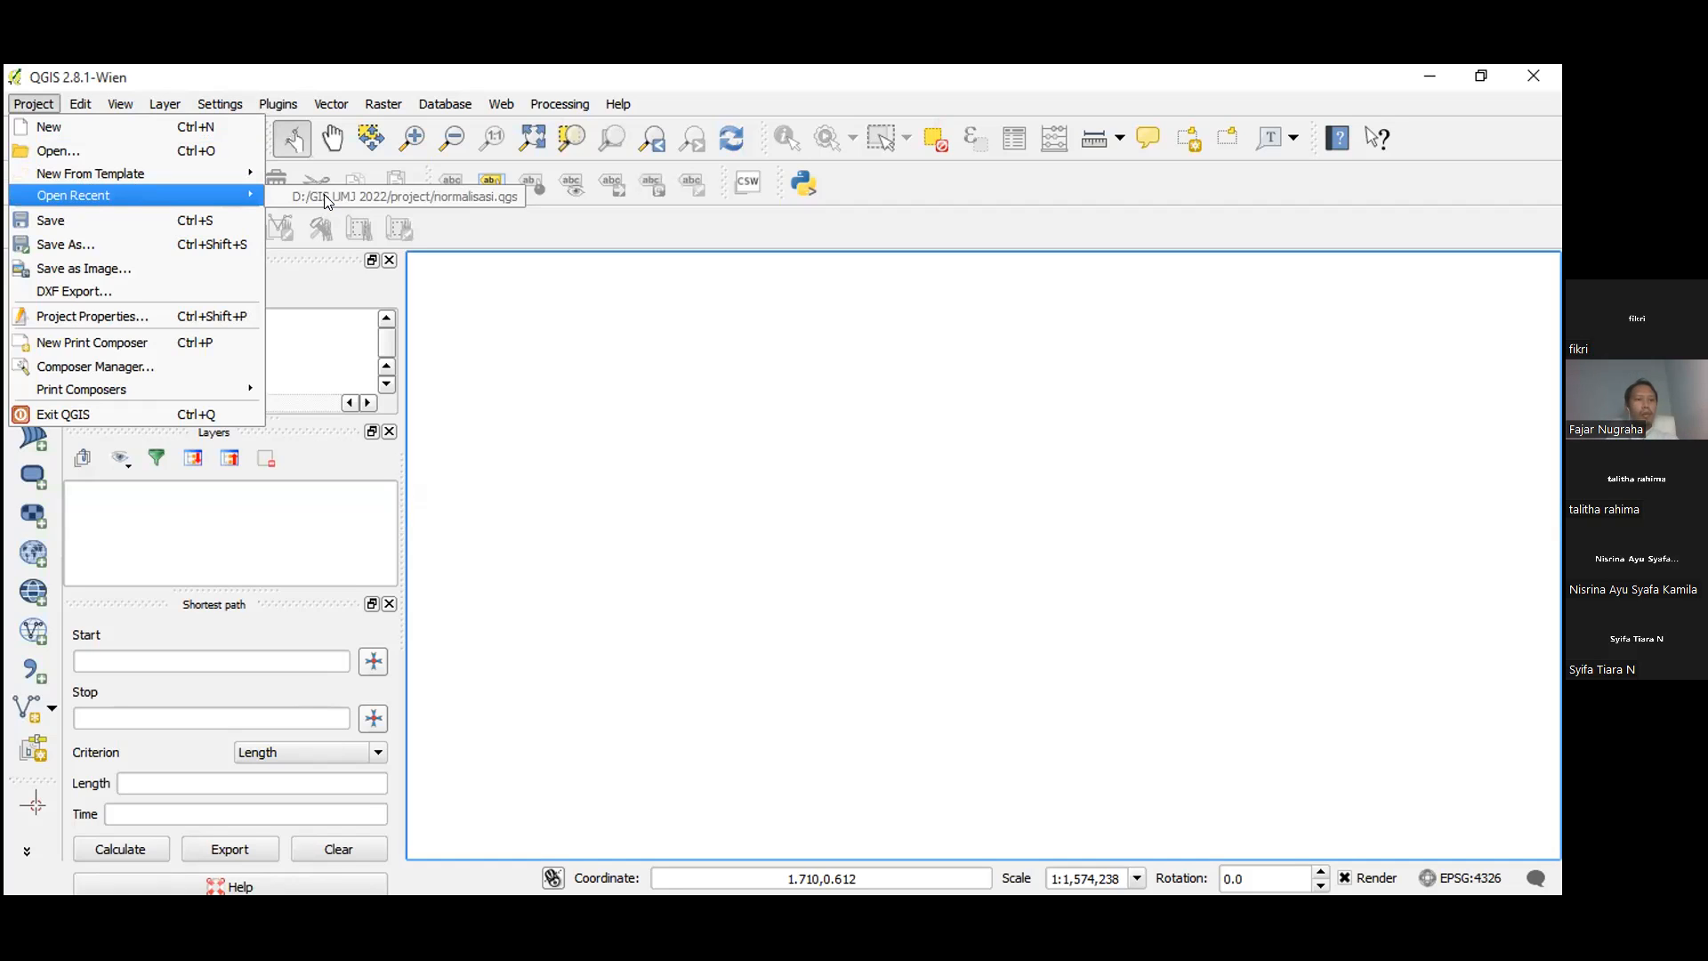
left_click(20, 107)
left_click(19, 107)
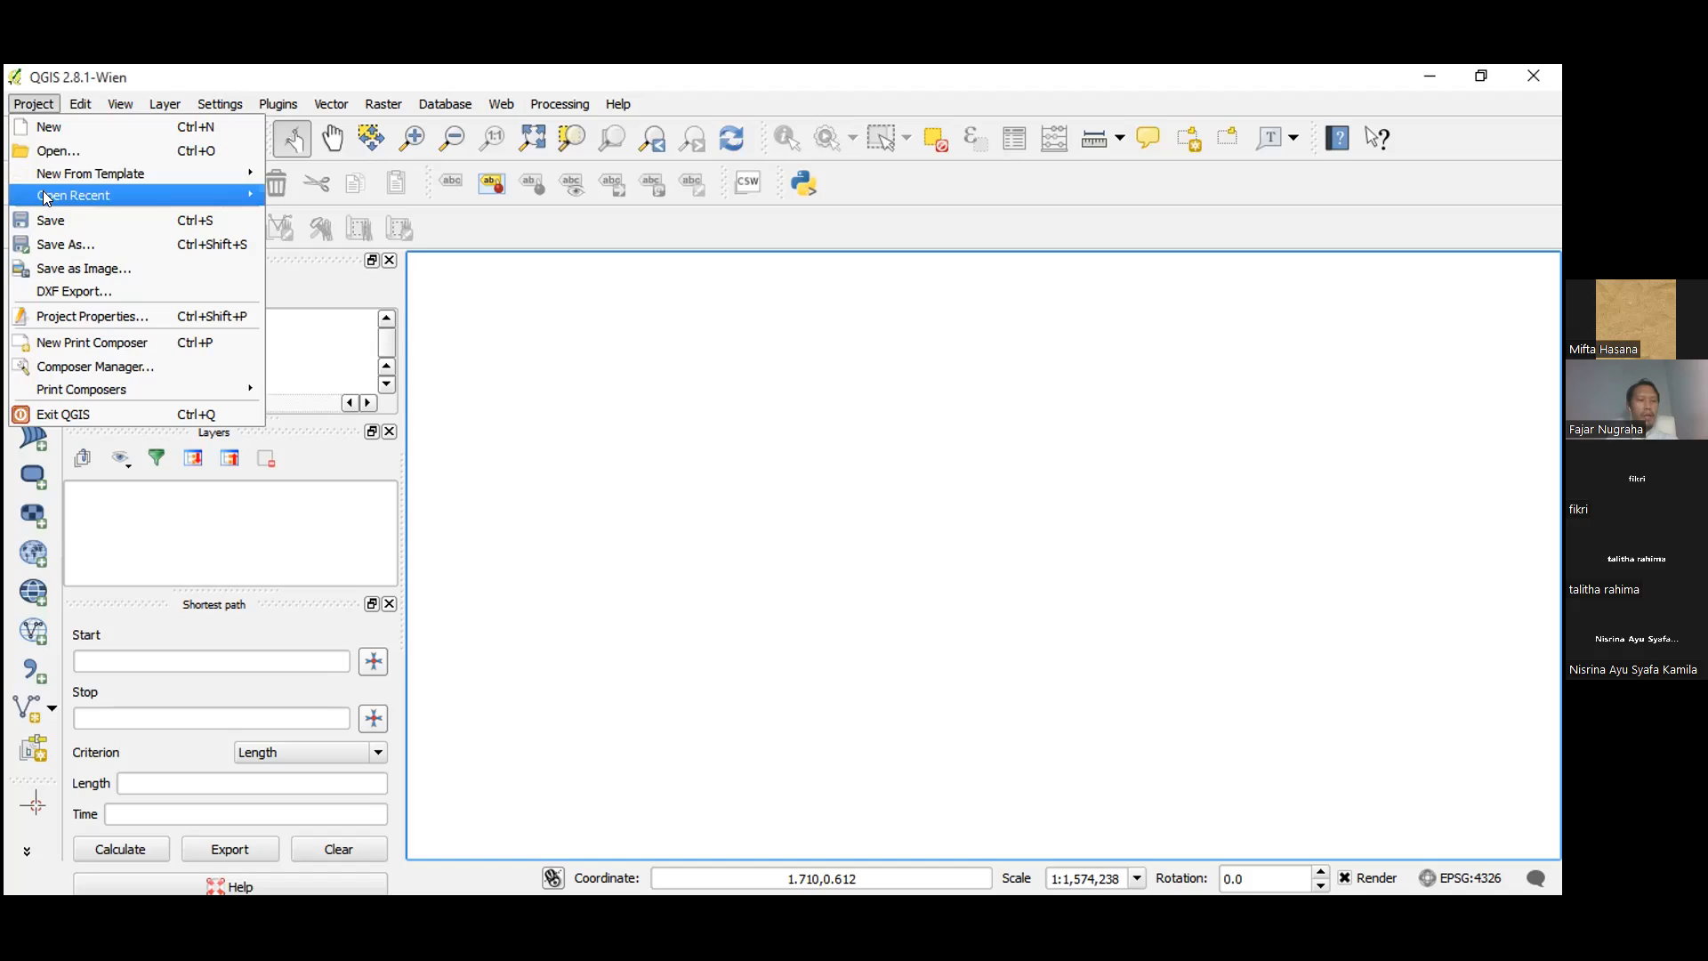
left_click(245, 196)
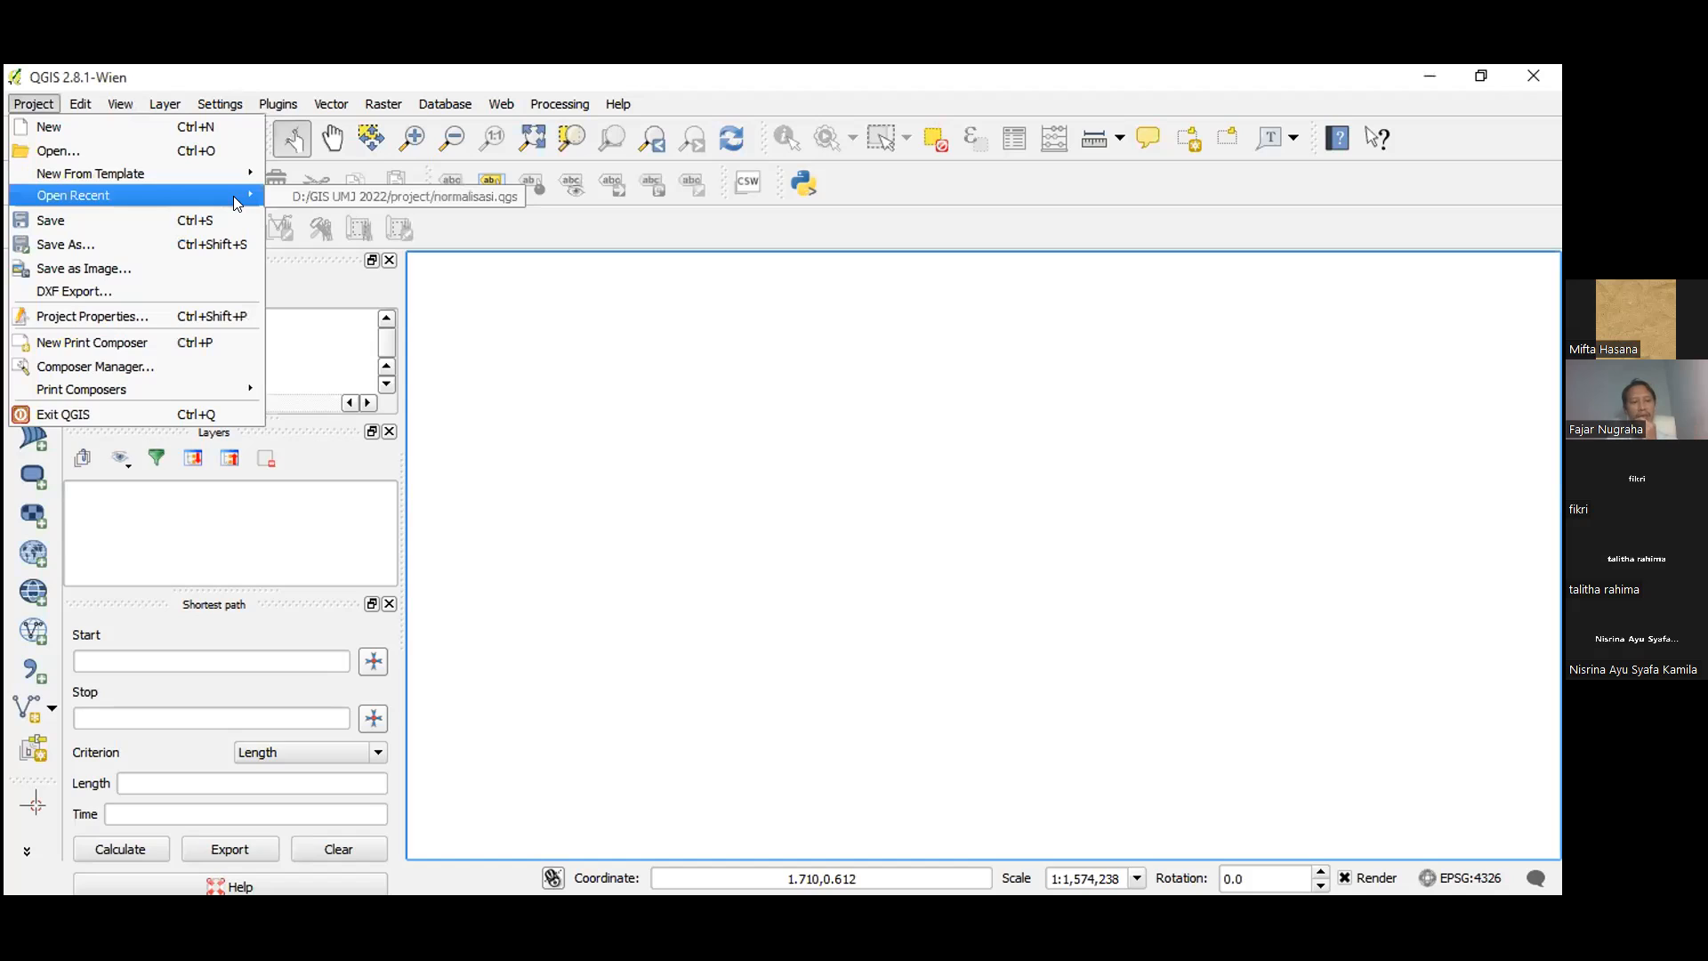
left_click(59, 151)
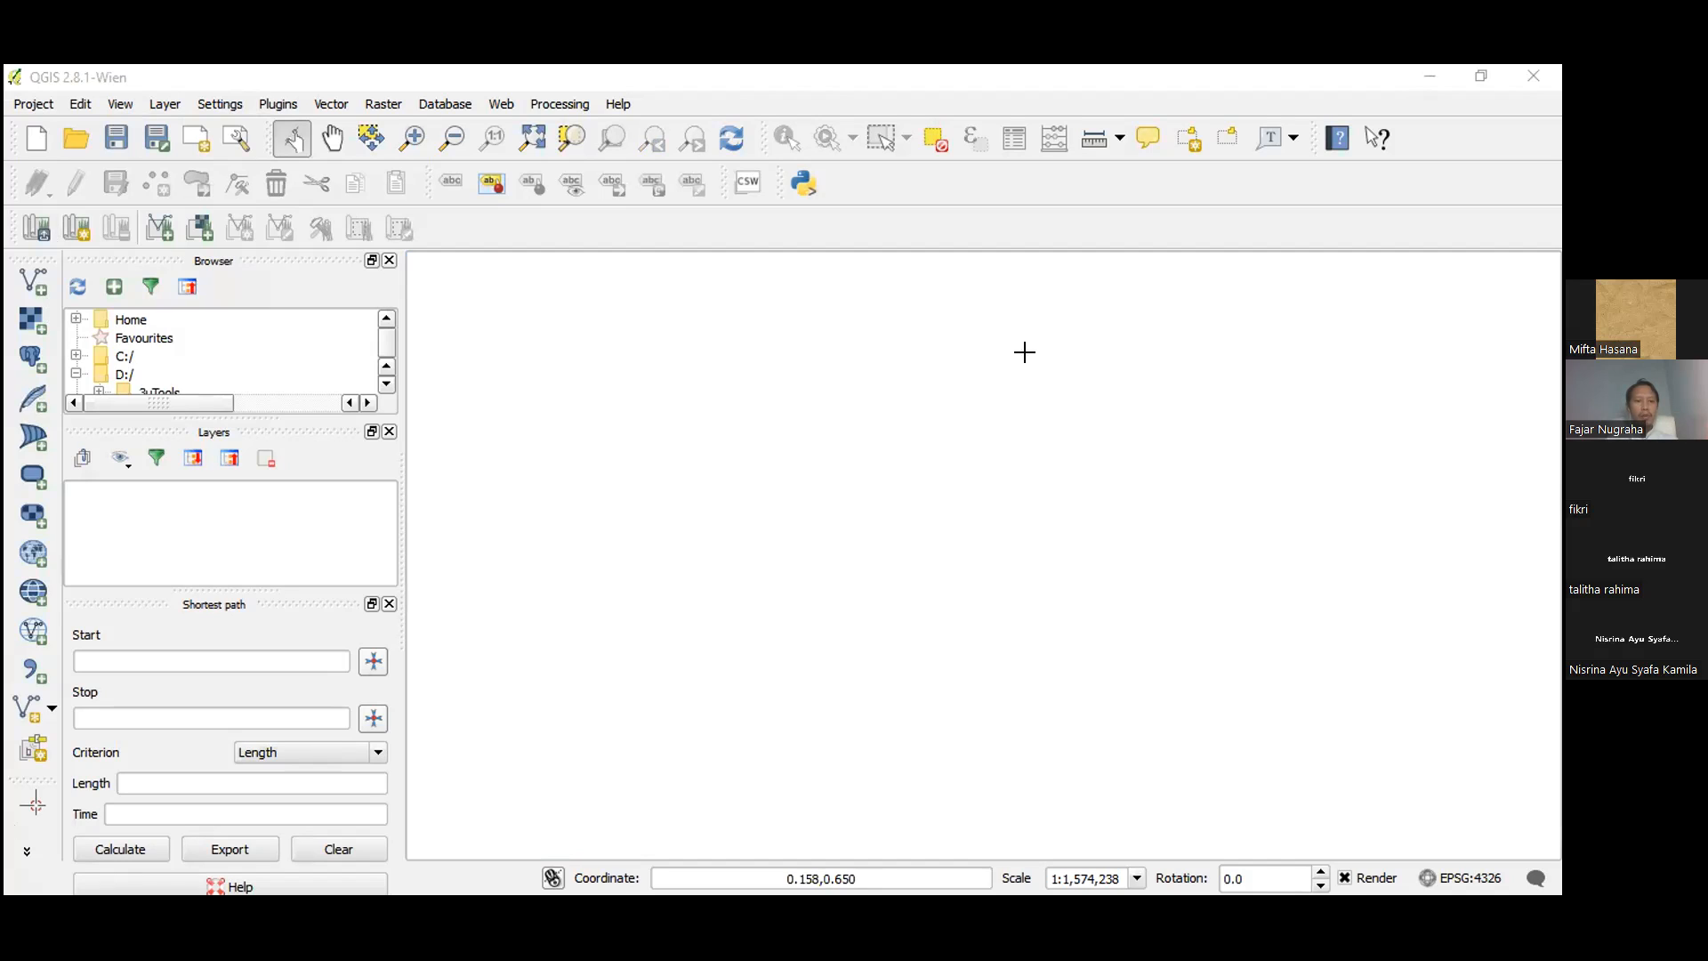
left_click(1187, 433)
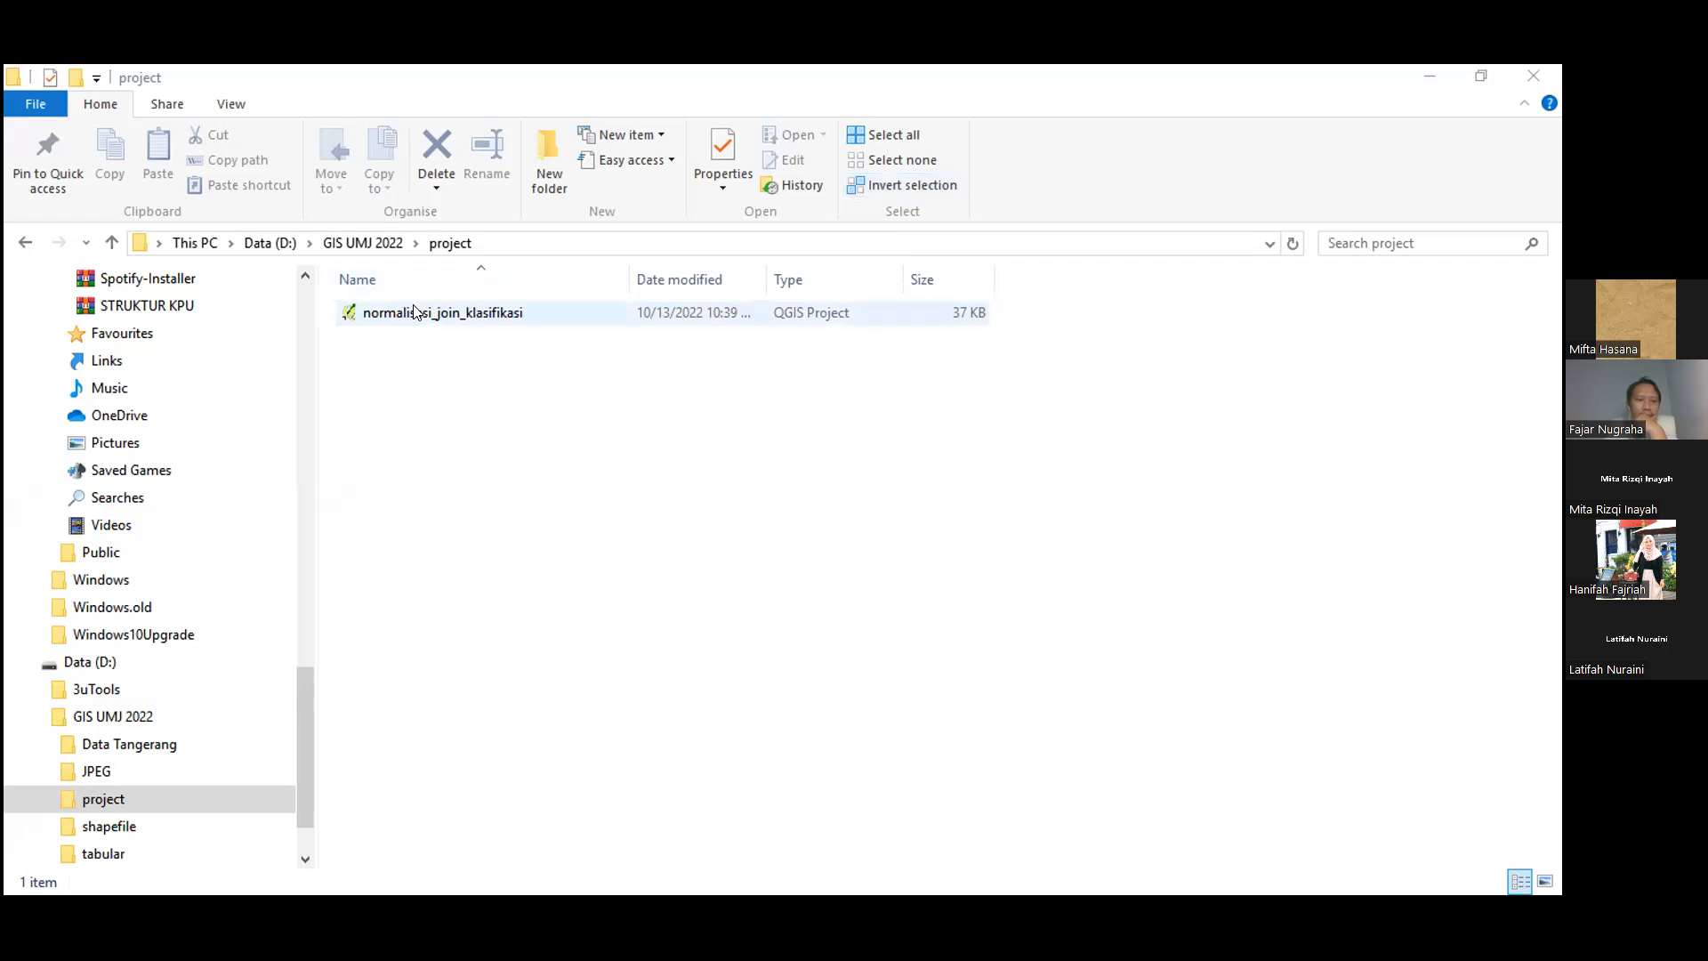
Locate the normalisasi_join_klasifikasi file in the project folder in File Explorer, go back to GIS UMJ 2022, and switch to QGIS
left_click(434, 322)
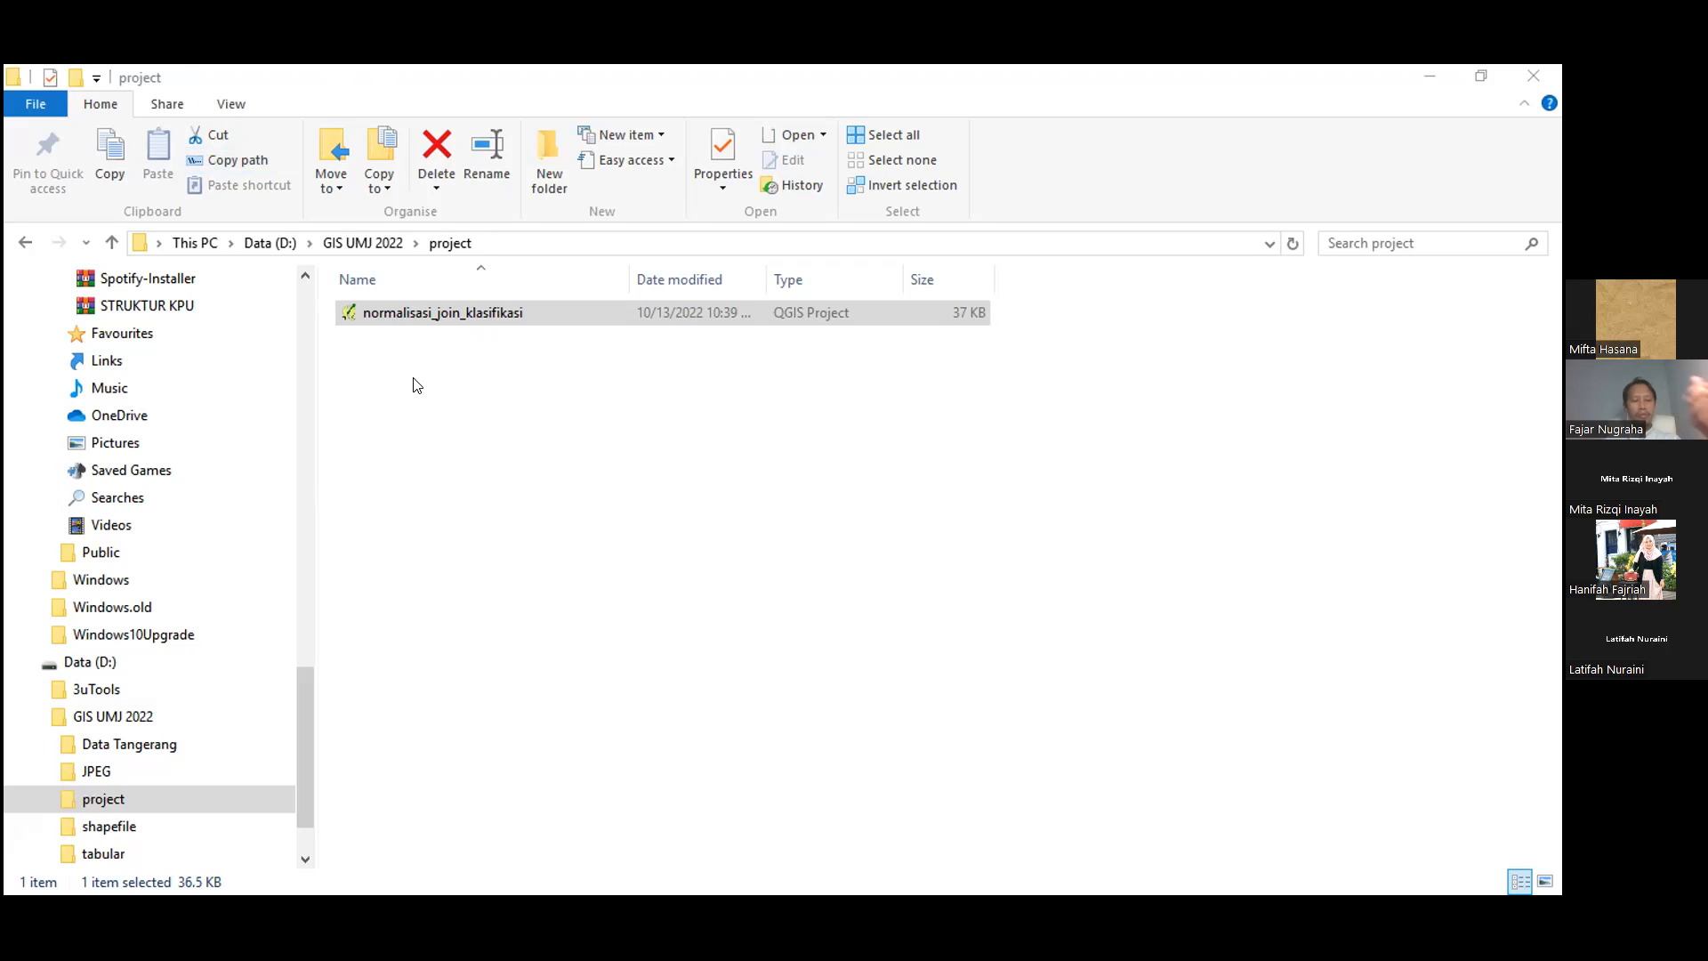
left_click(27, 244)
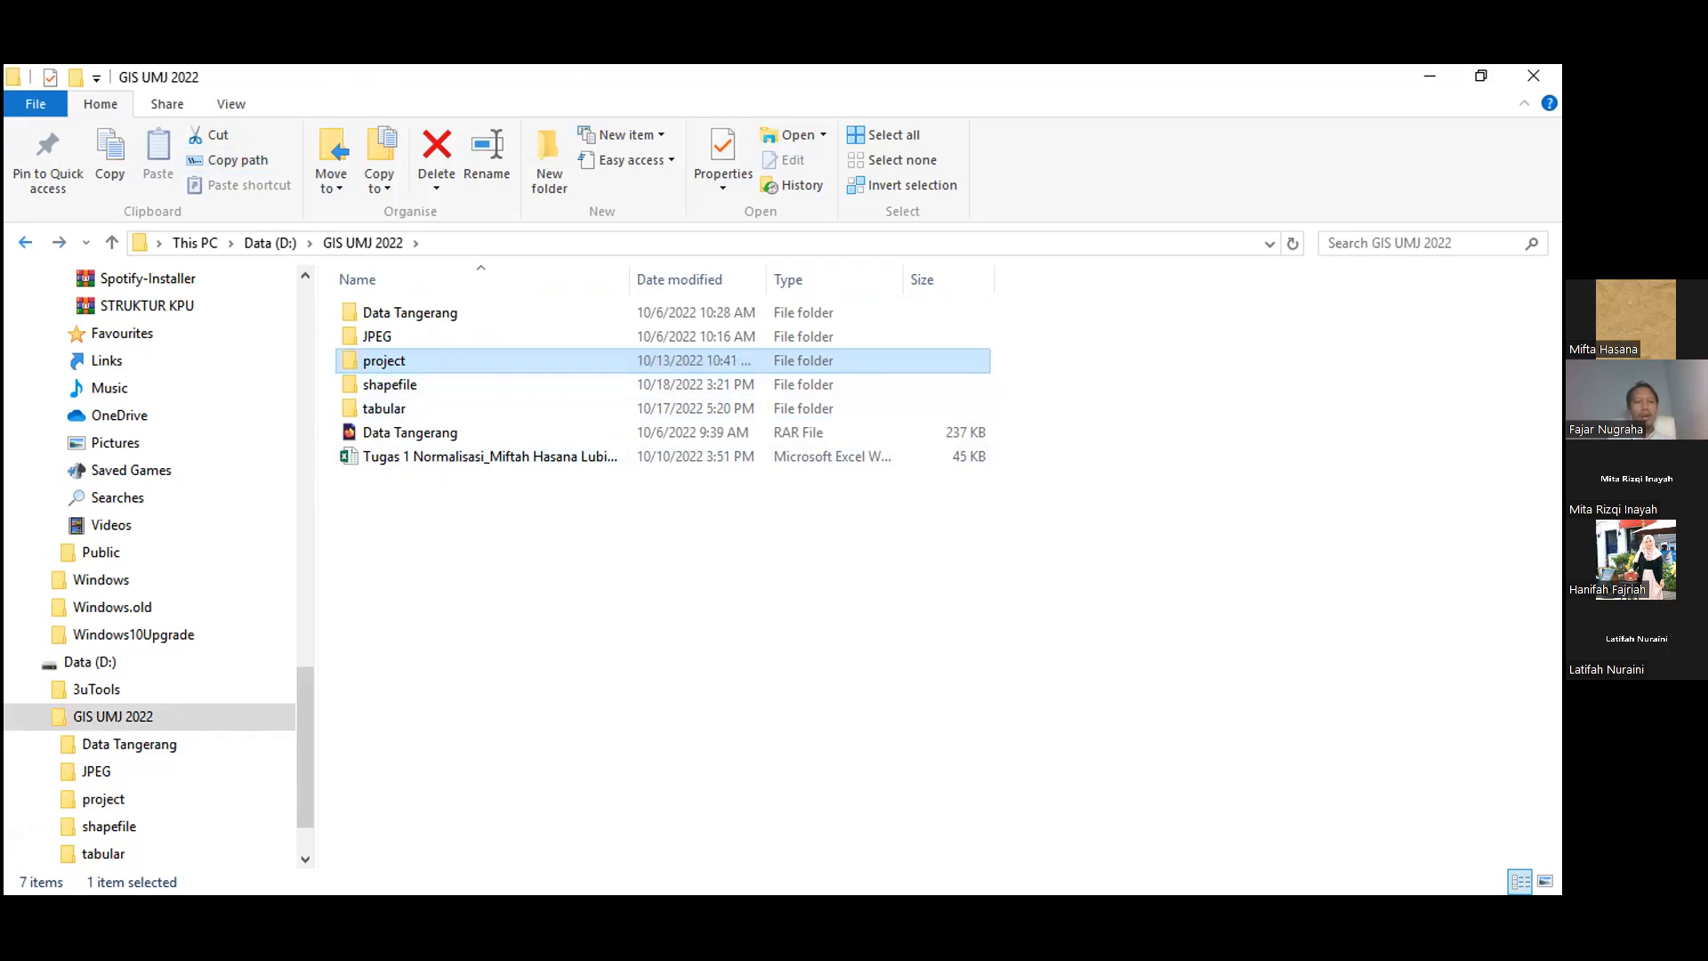
key("alt+Tab")
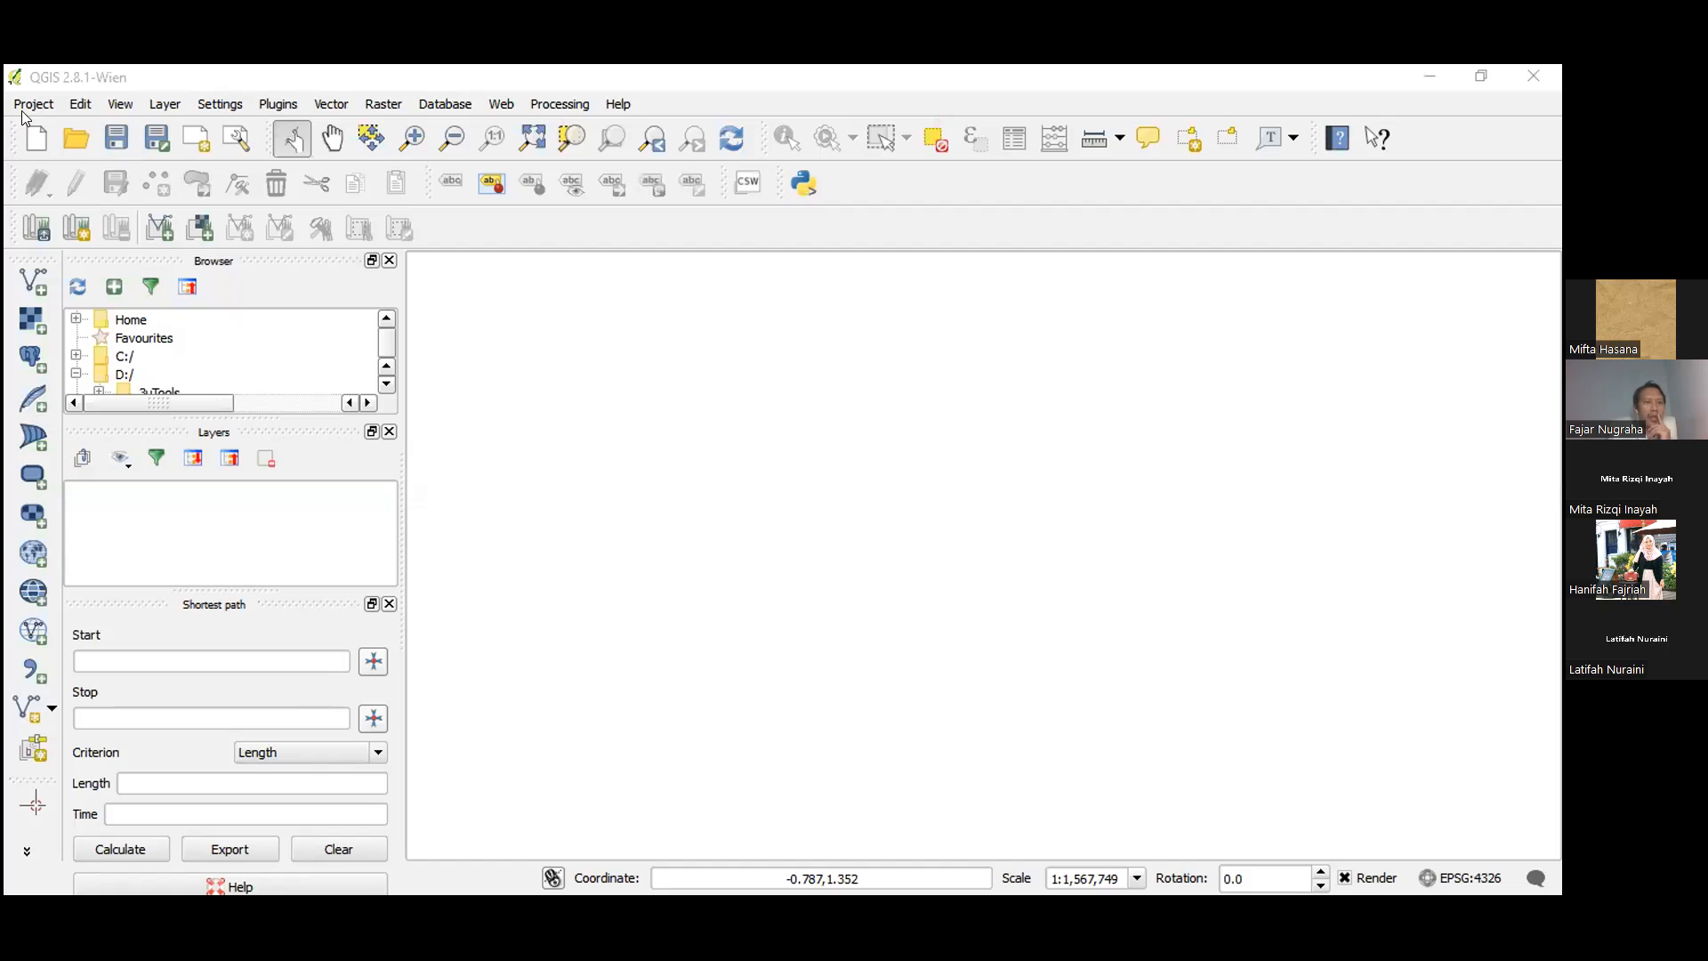
Open the normalisasi_join_klasifikasi project from the GIS UMJ 2022\project folder on drive D
left_click(27, 105)
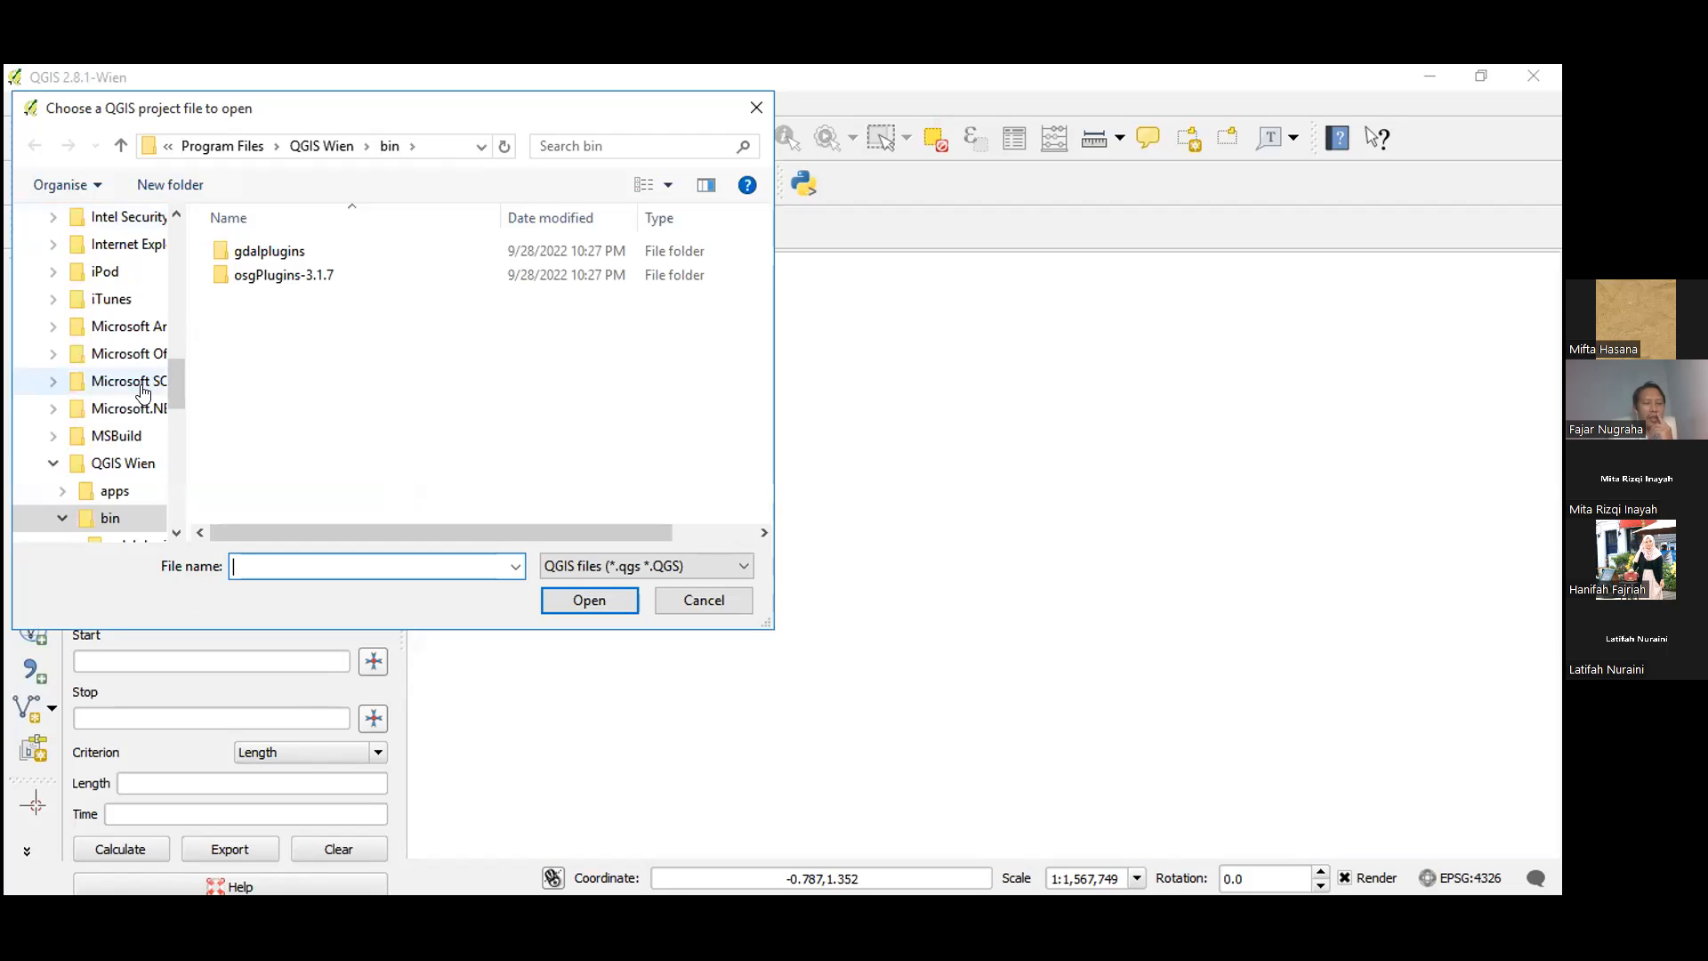
scroll(168, 374, "down", 2)
left_click_drag(169, 358, 177, 542)
left_click(100, 436)
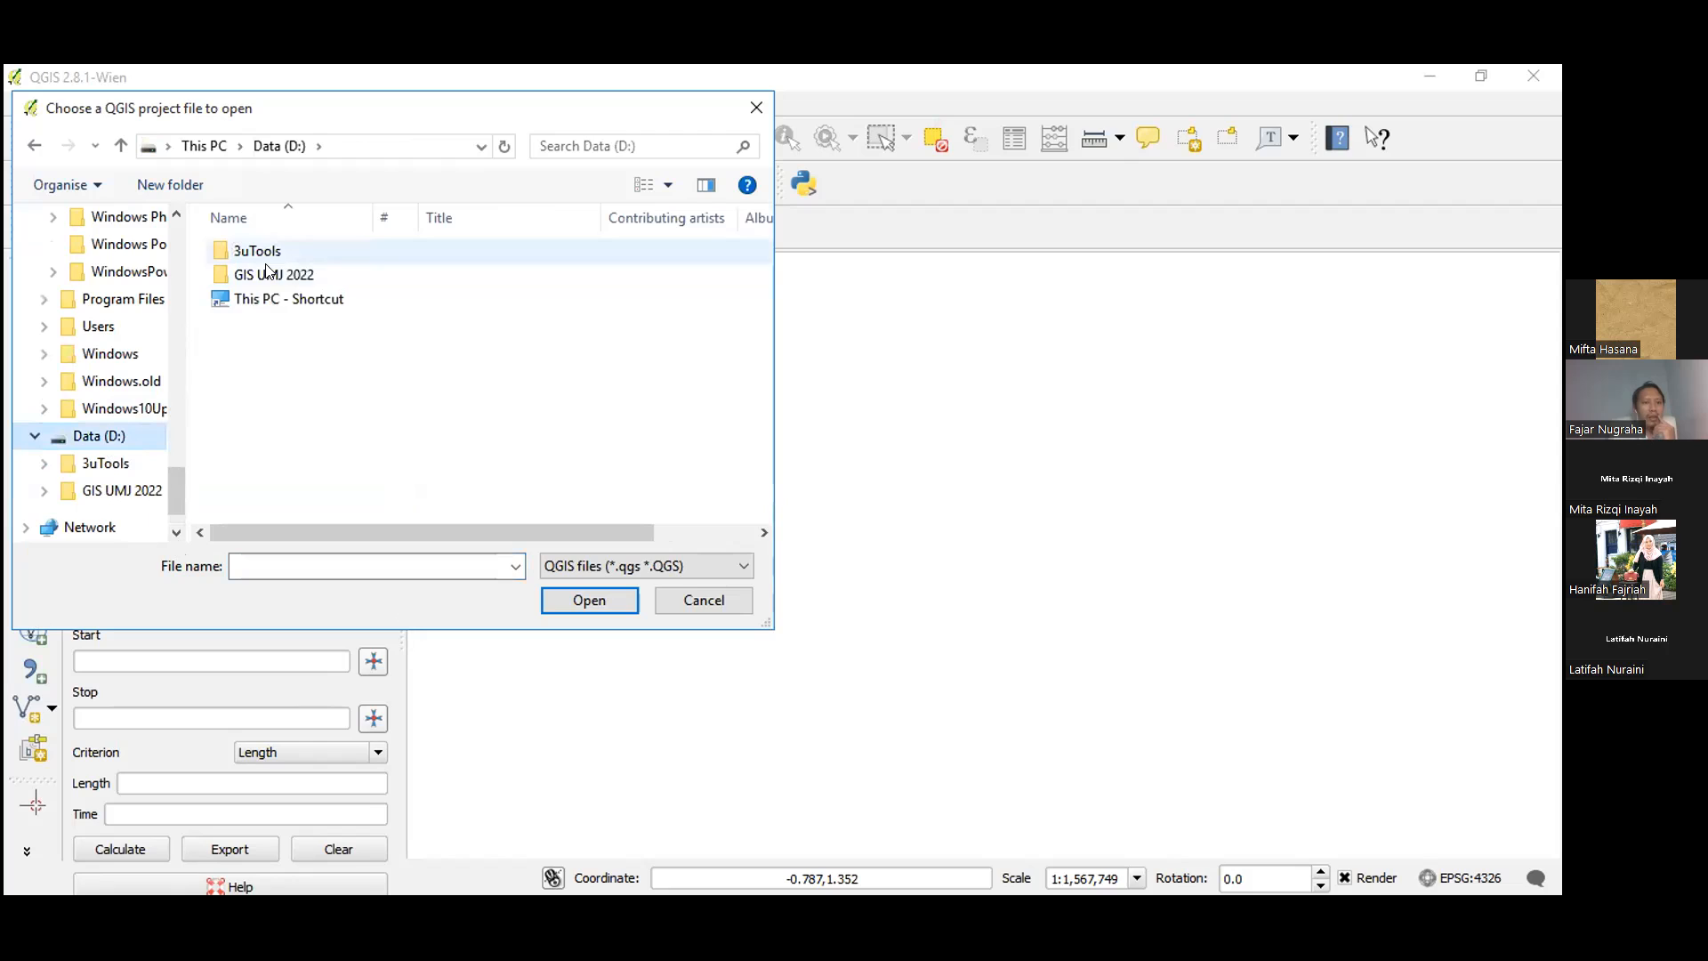
double_click(269, 278)
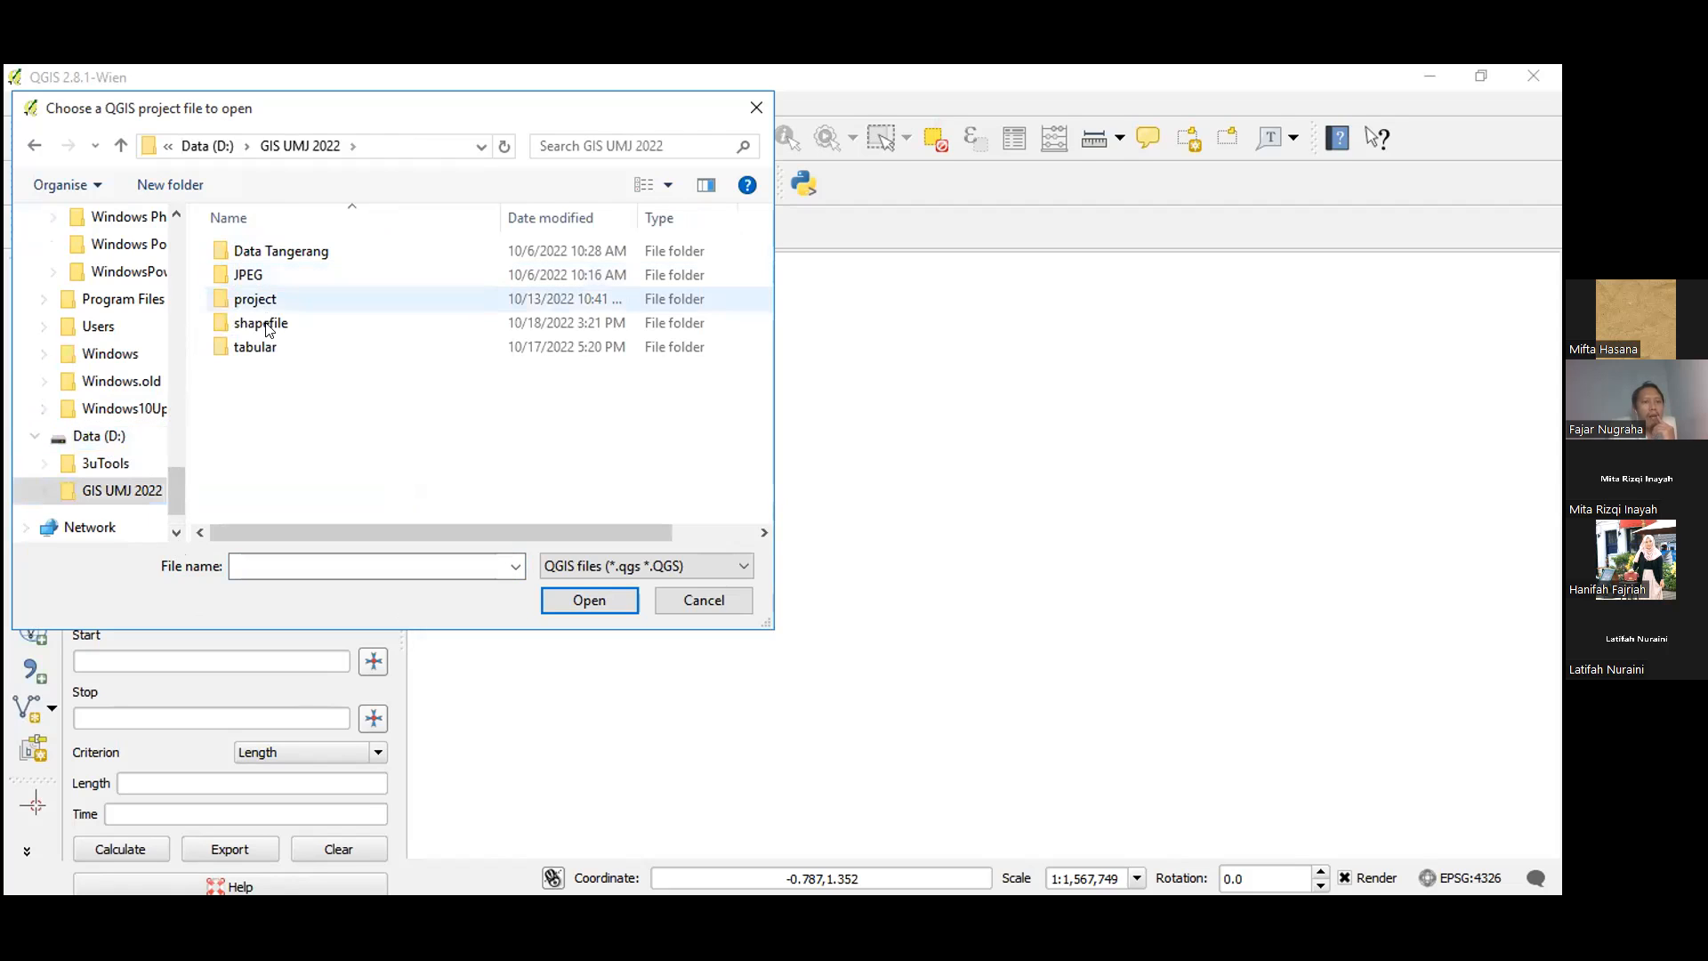
double_click(269, 302)
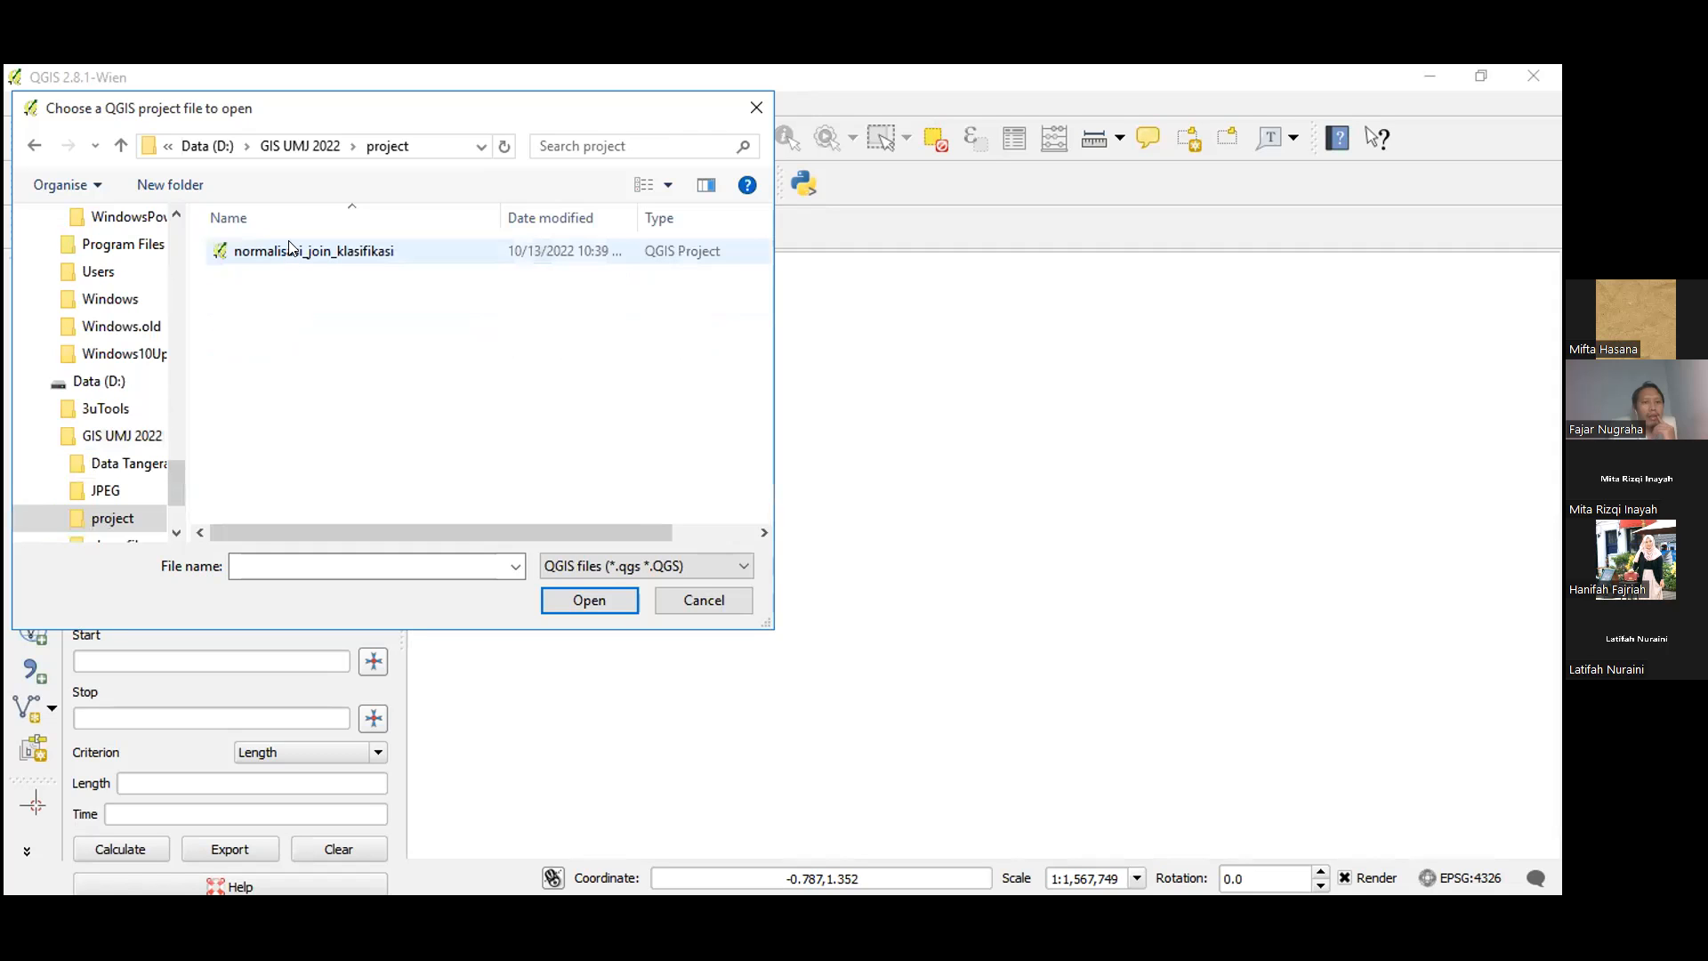
double_click(289, 250)
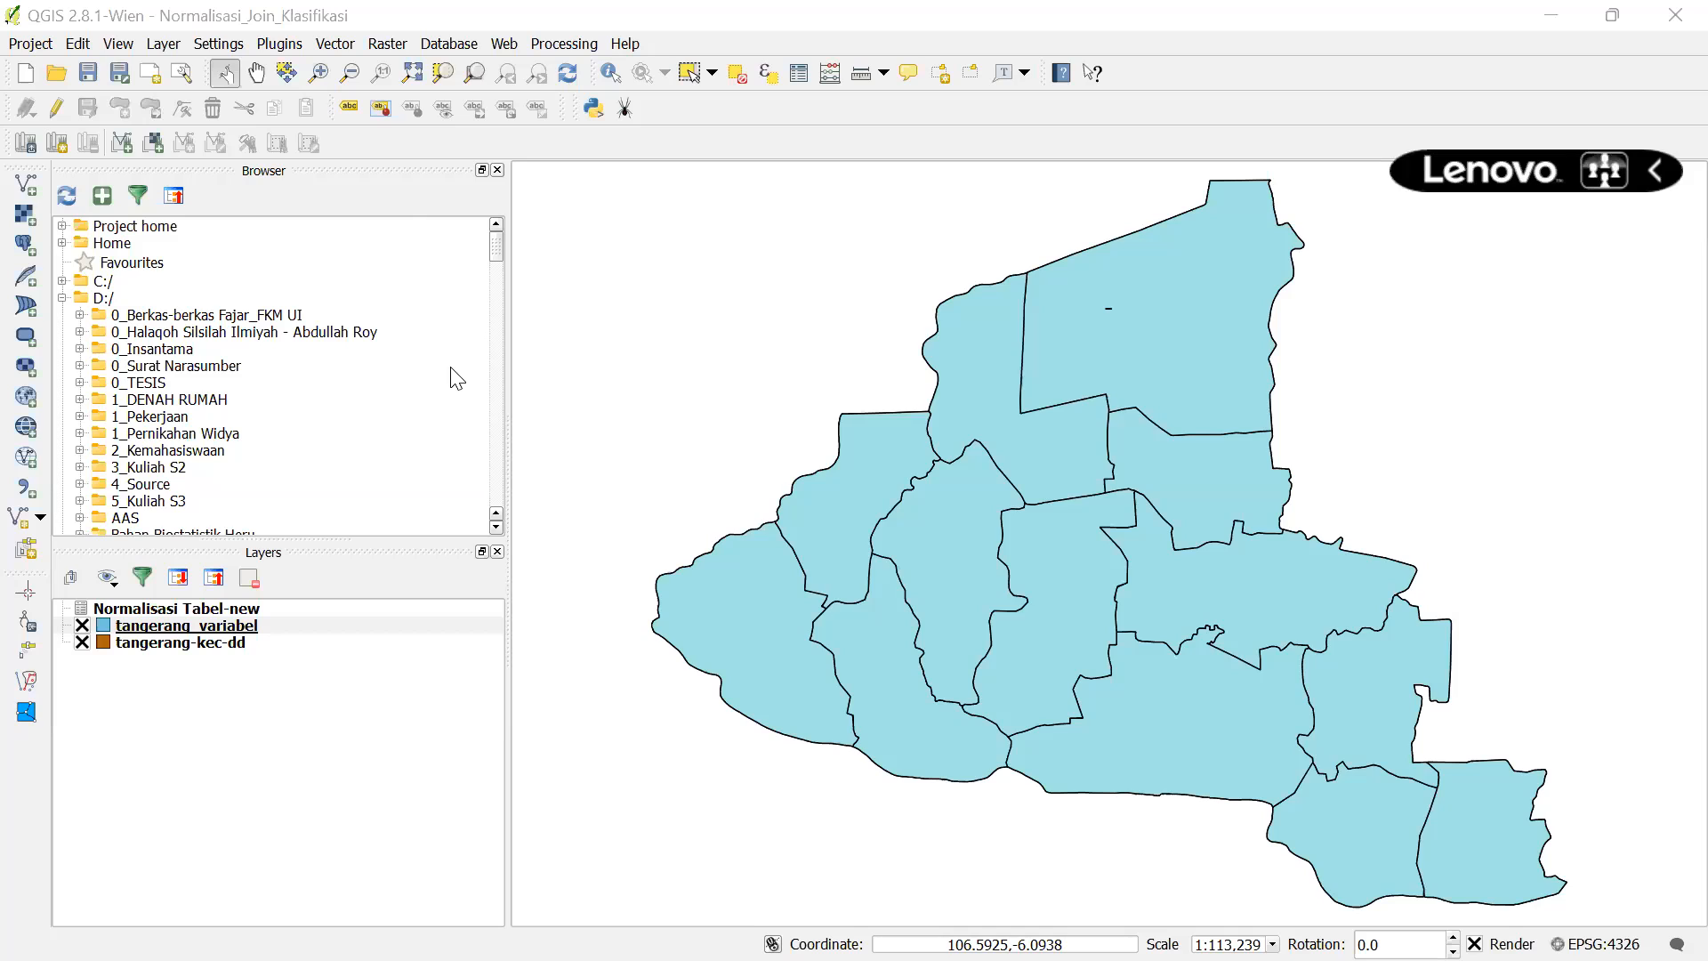
Open the attribute table of the tangerang_variabel layer
left_click(366, 625)
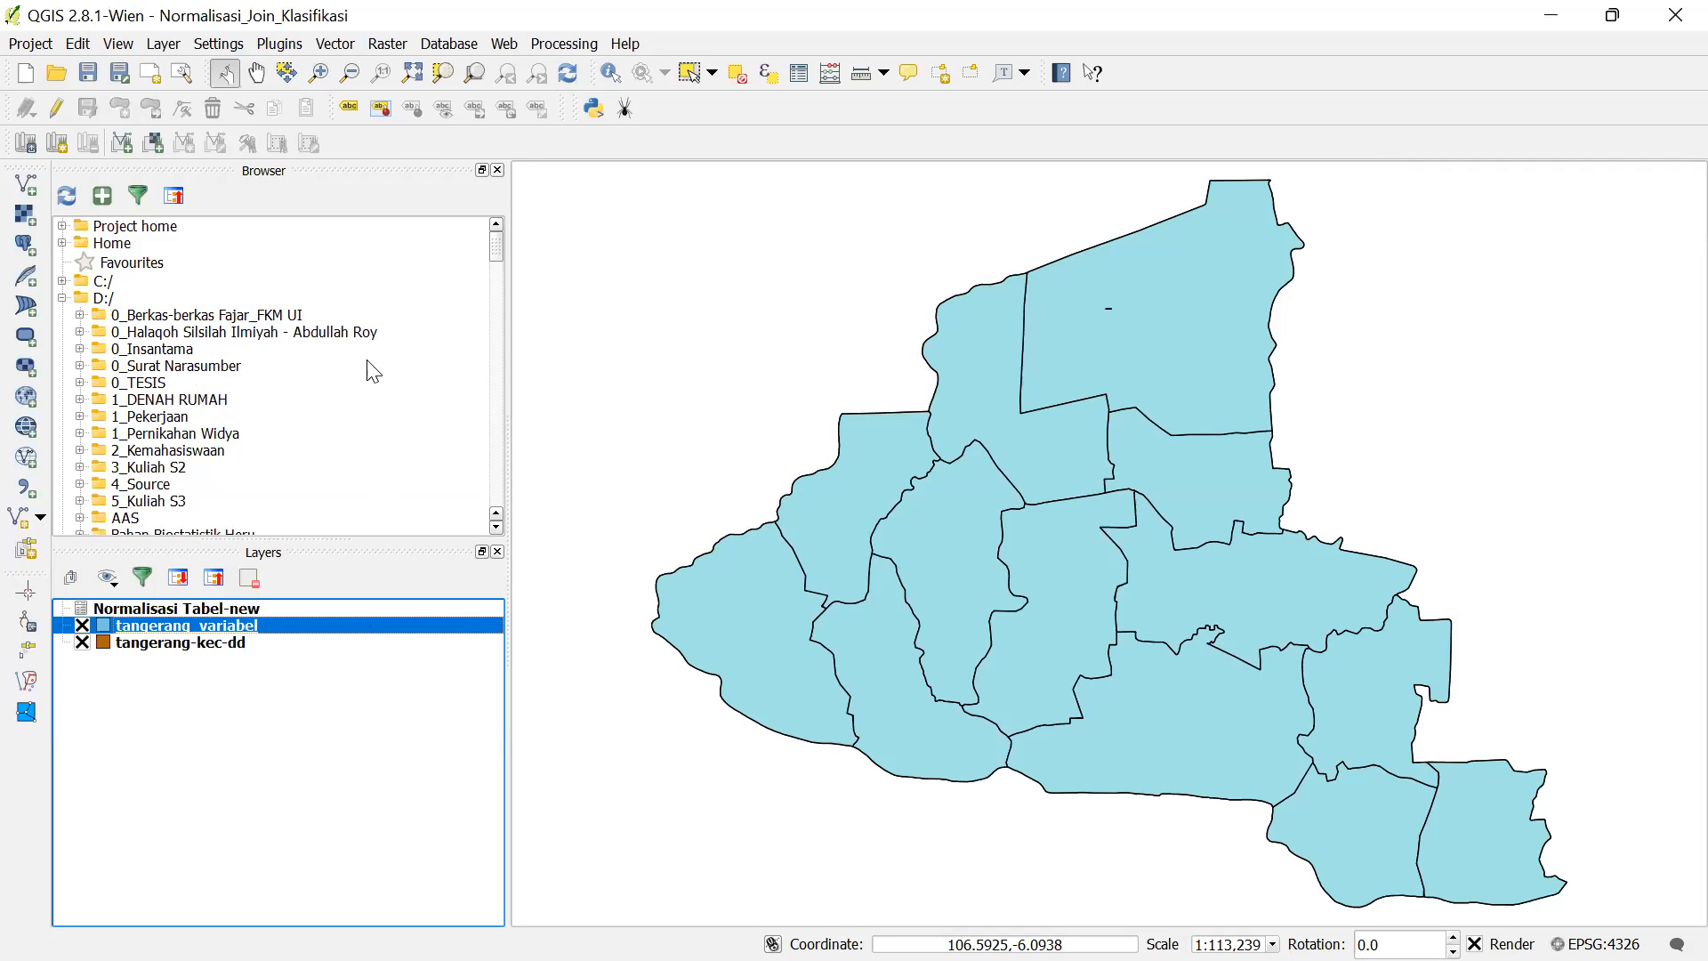
left_click(31, 43)
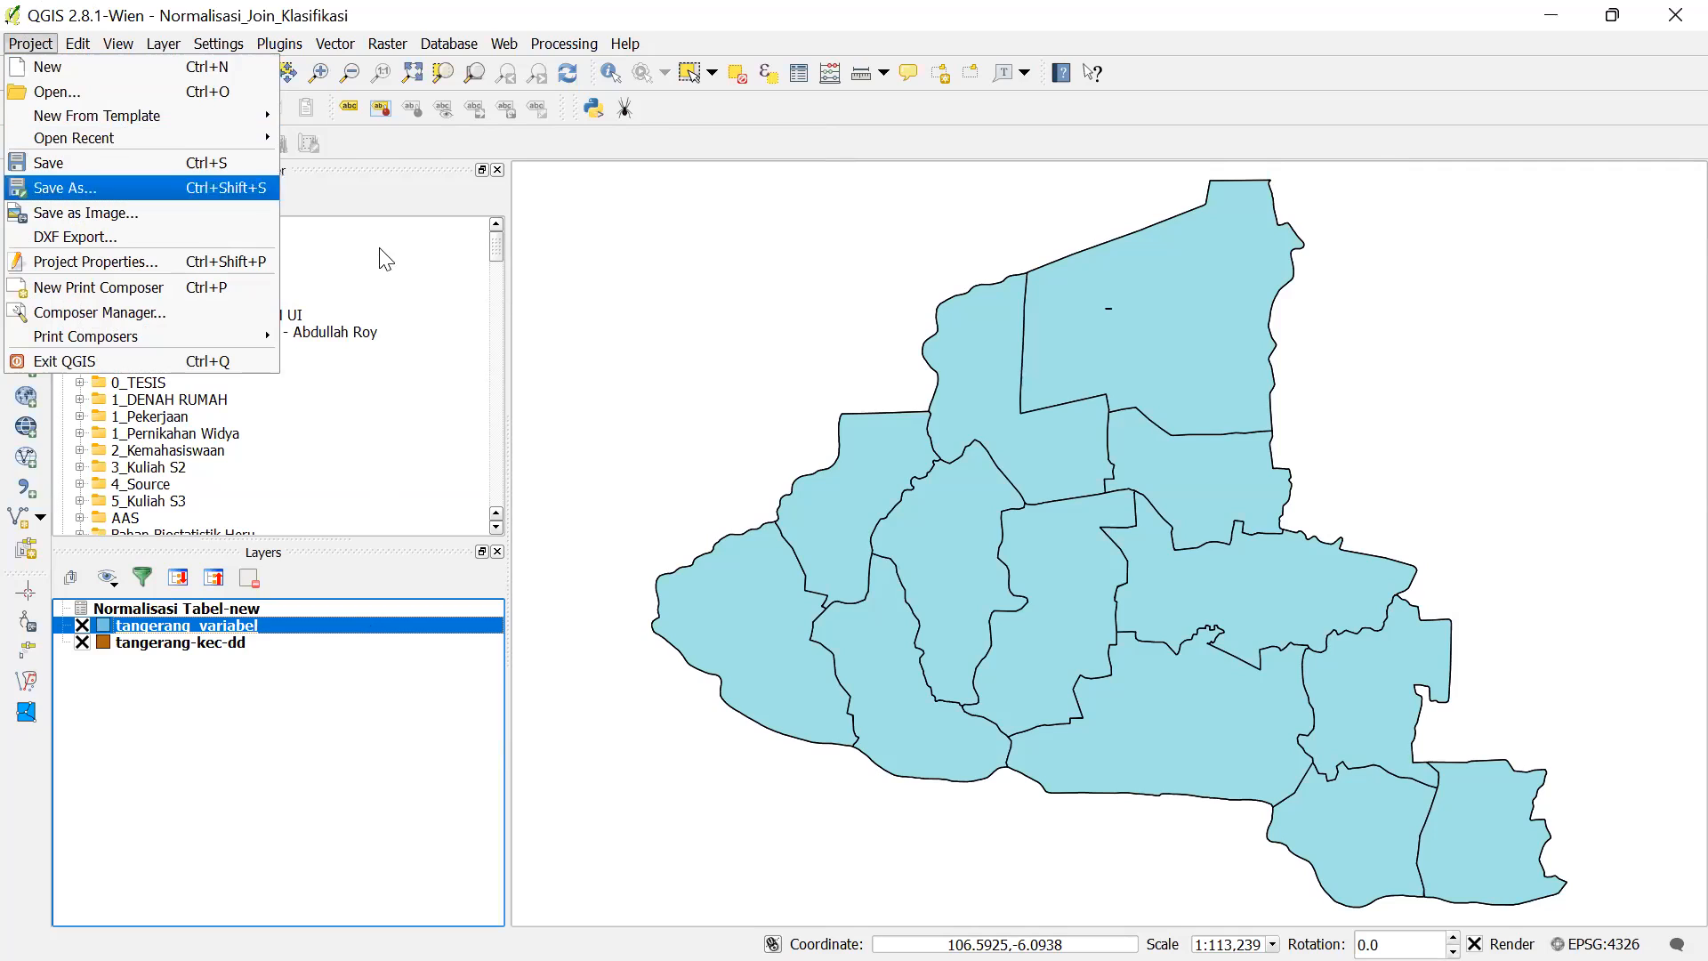
left_click(489, 246)
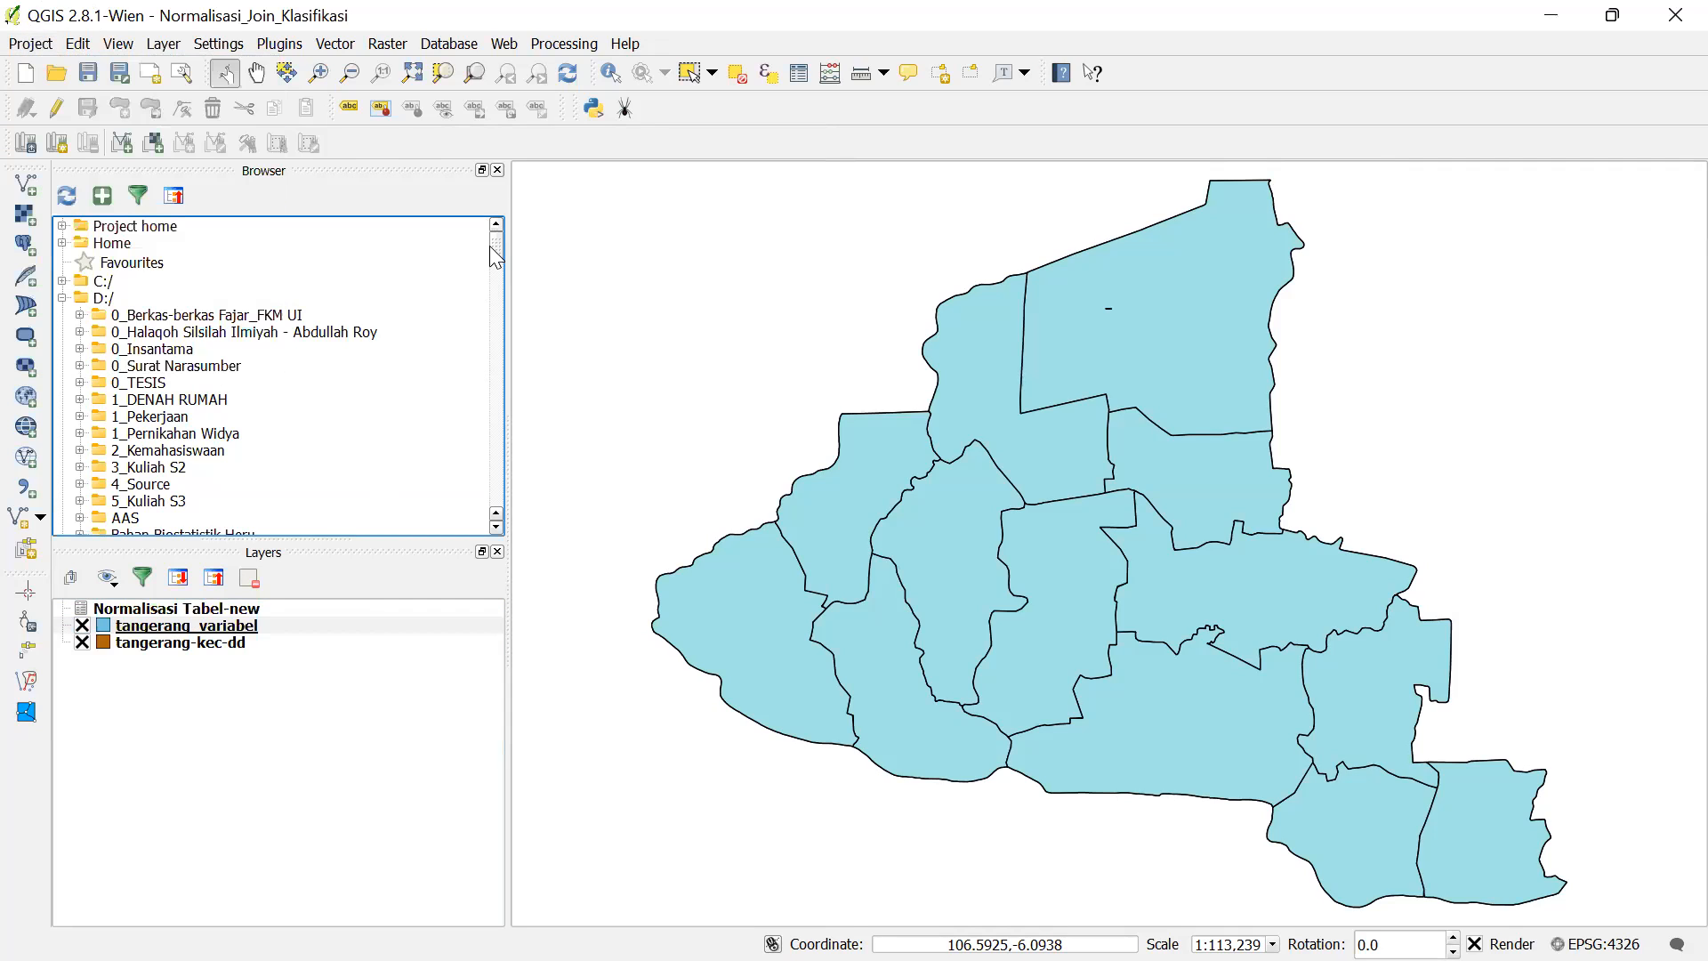
right_click(345, 623)
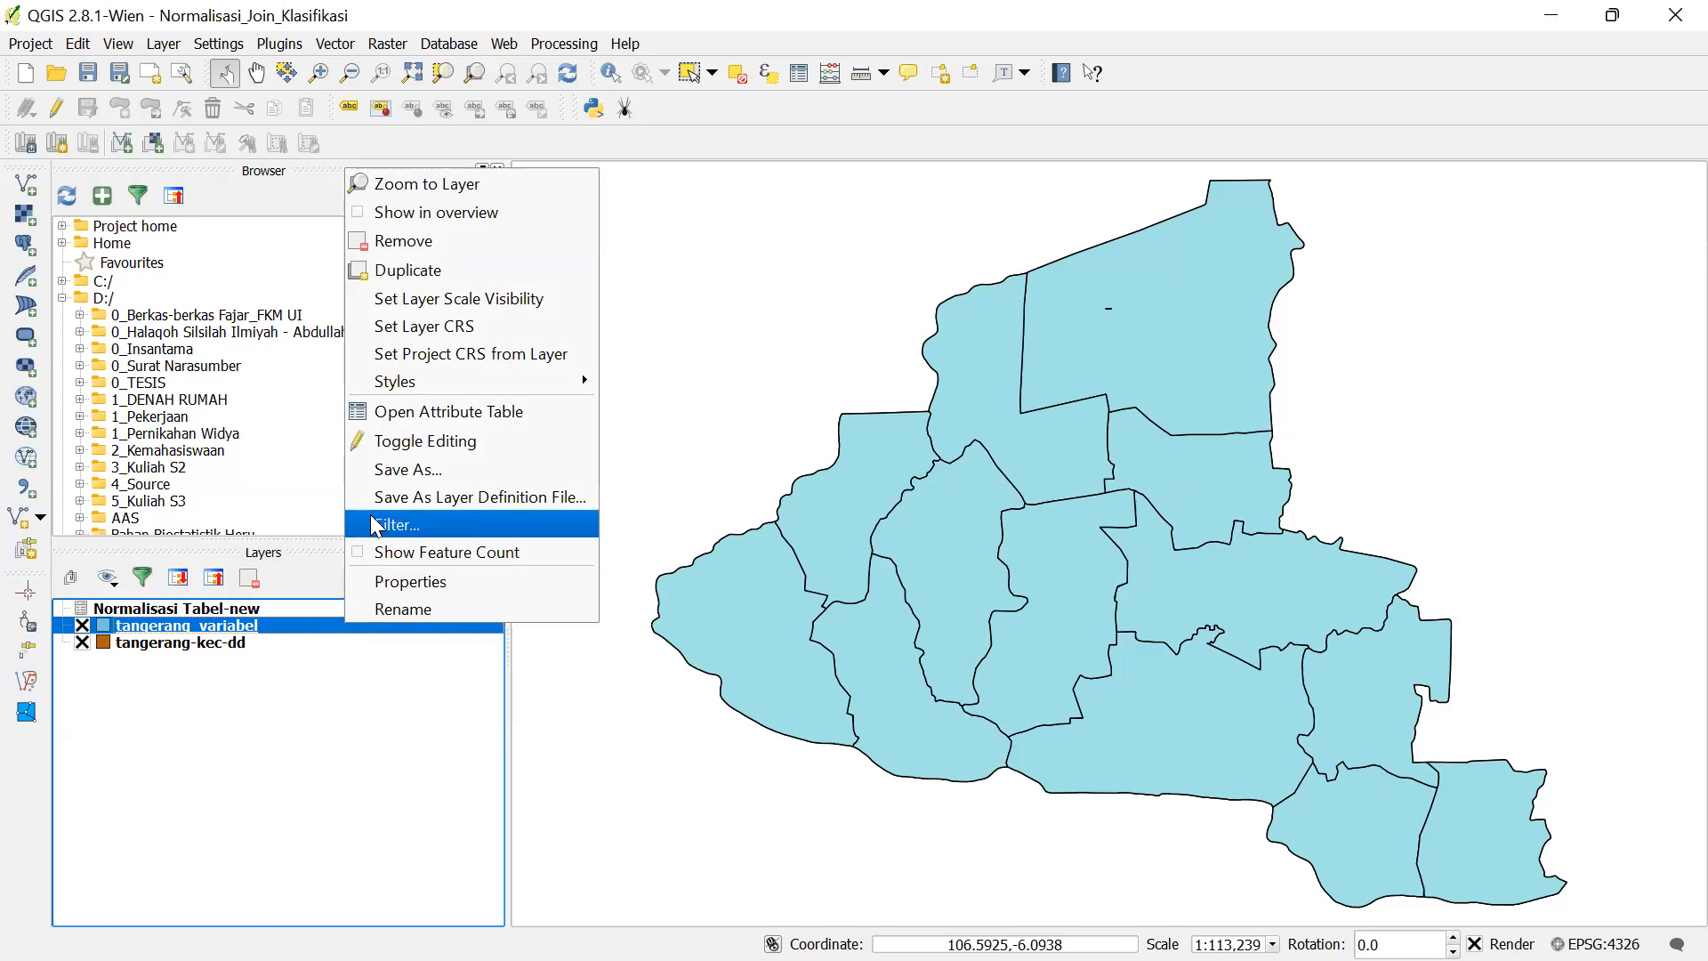
left_click(382, 416)
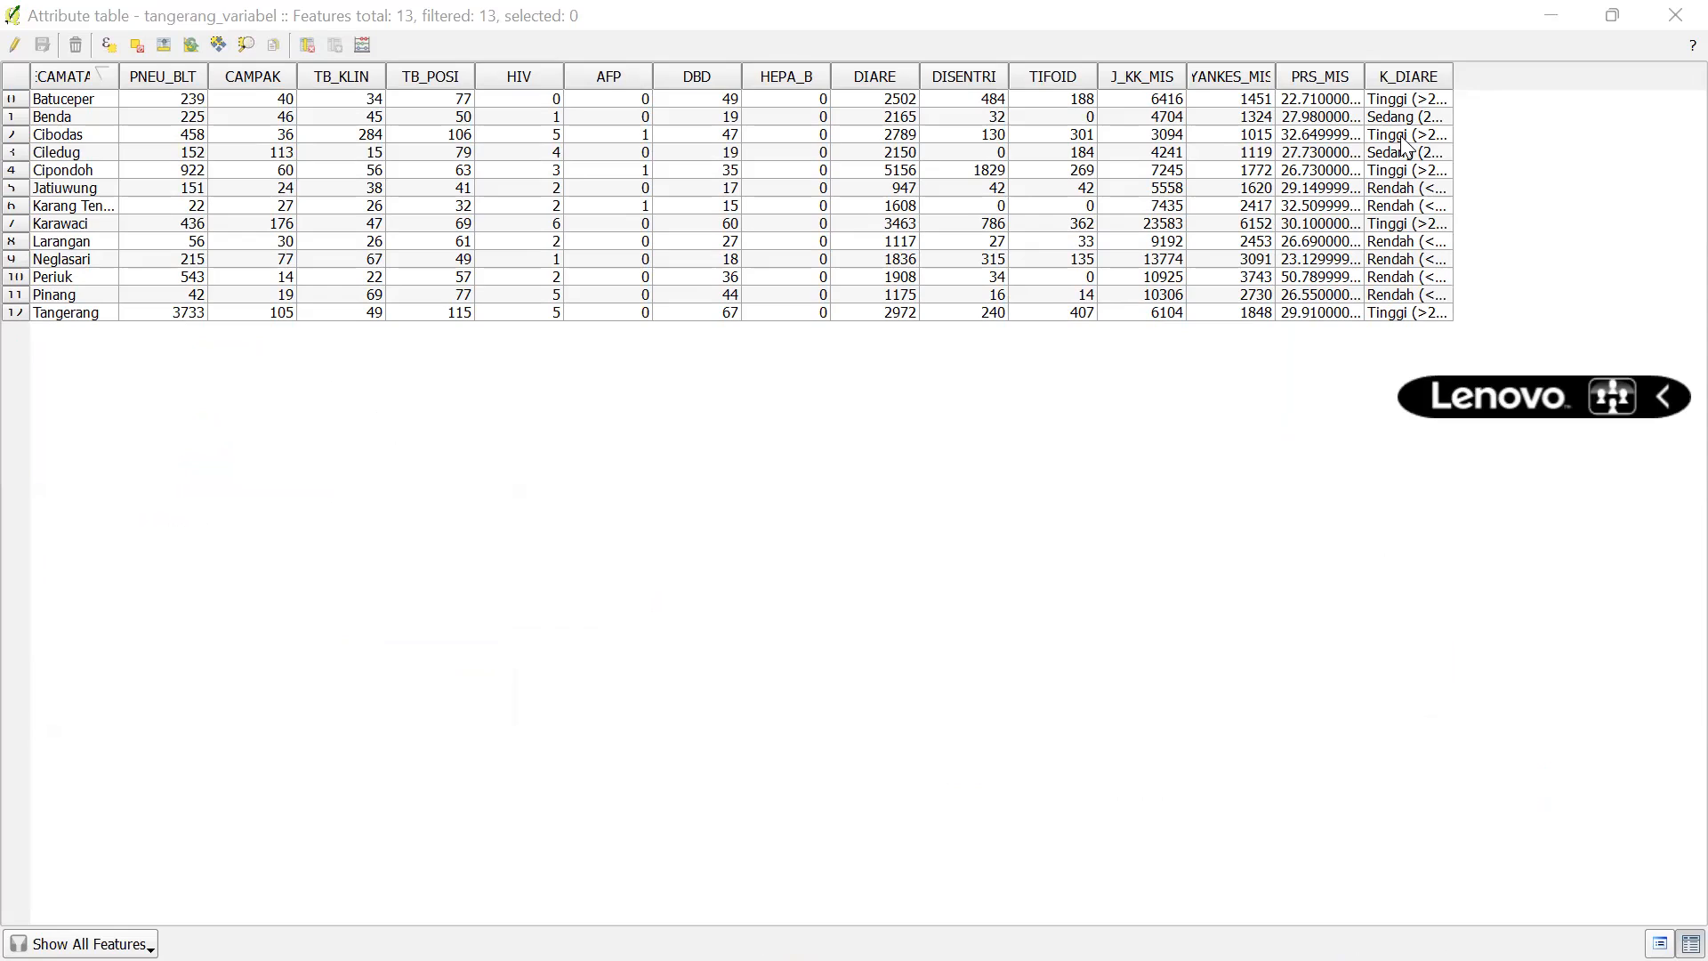
Widen the K_DIARE, J_KK_MIS and PRS_MIS columns of the attribute table
double_click(1453, 78)
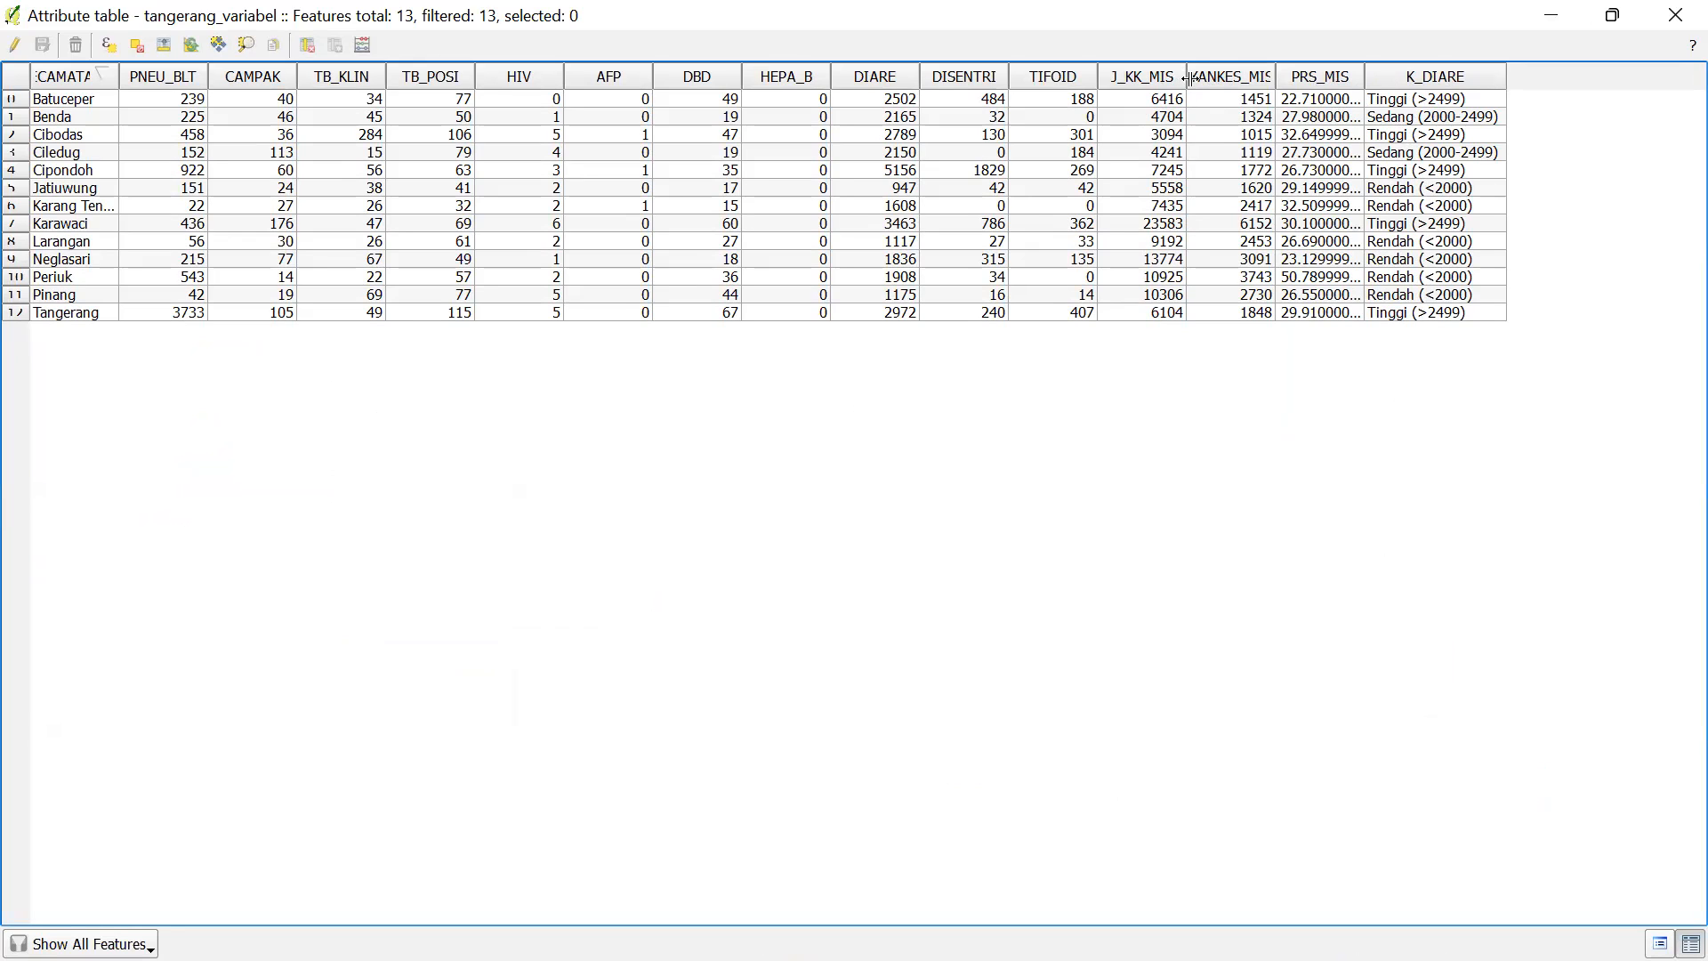
left_click_drag(1190, 71, 1216, 73)
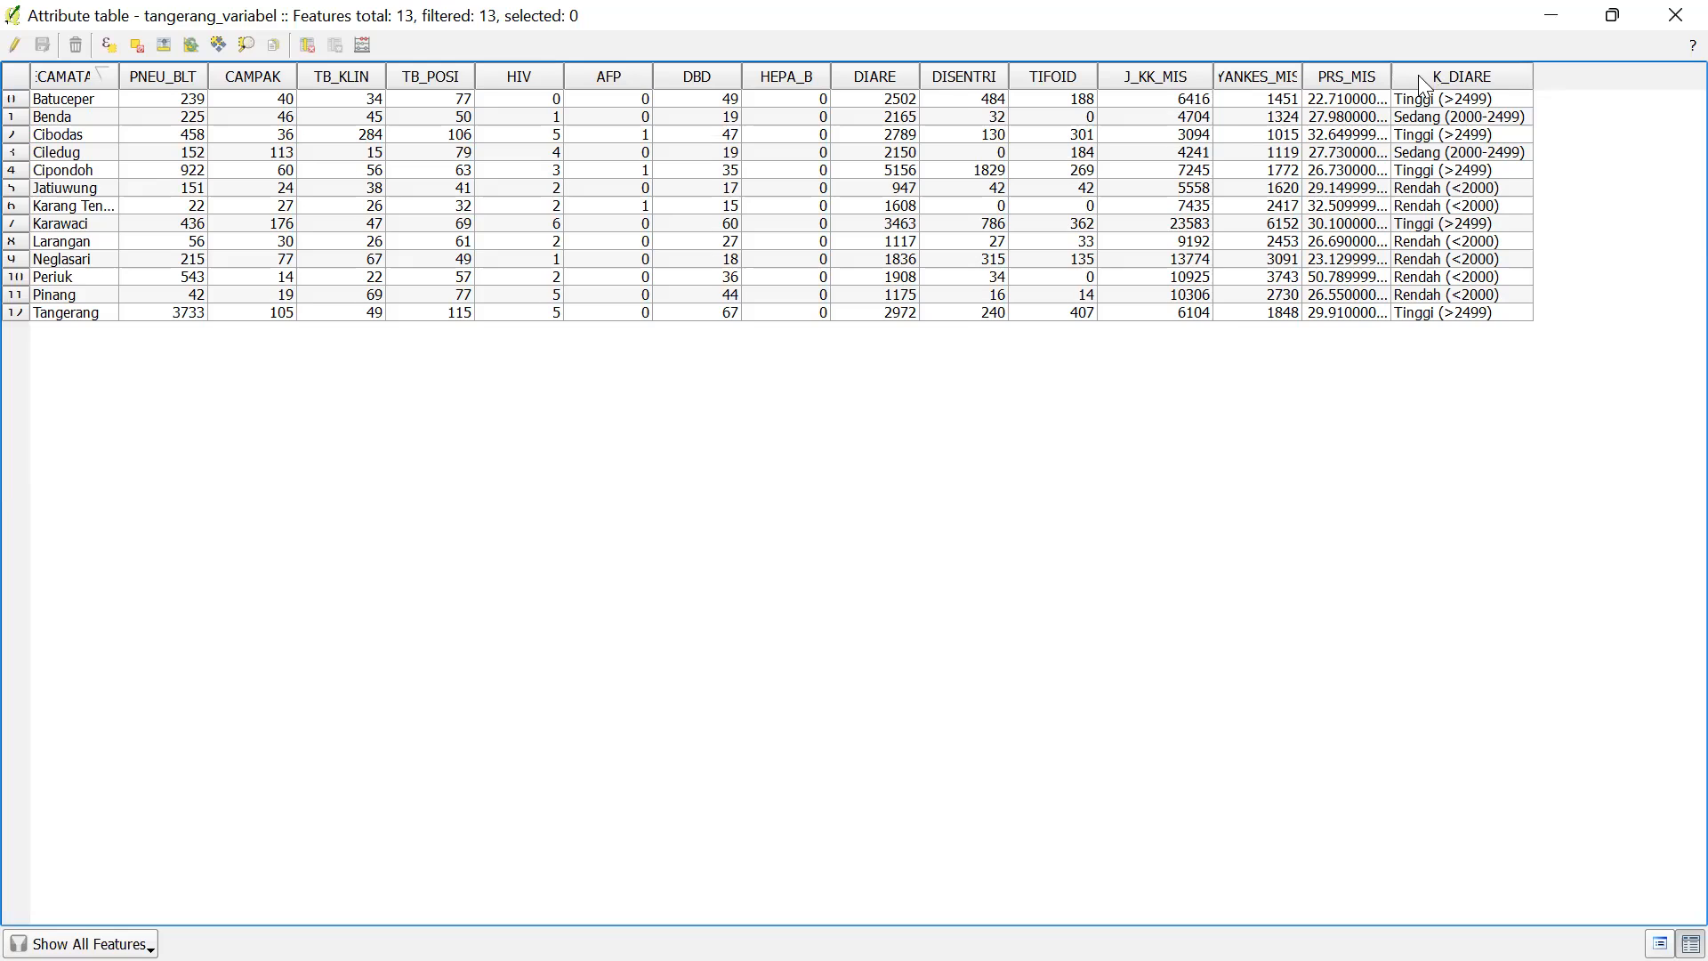
left_click_drag(1392, 76, 1446, 76)
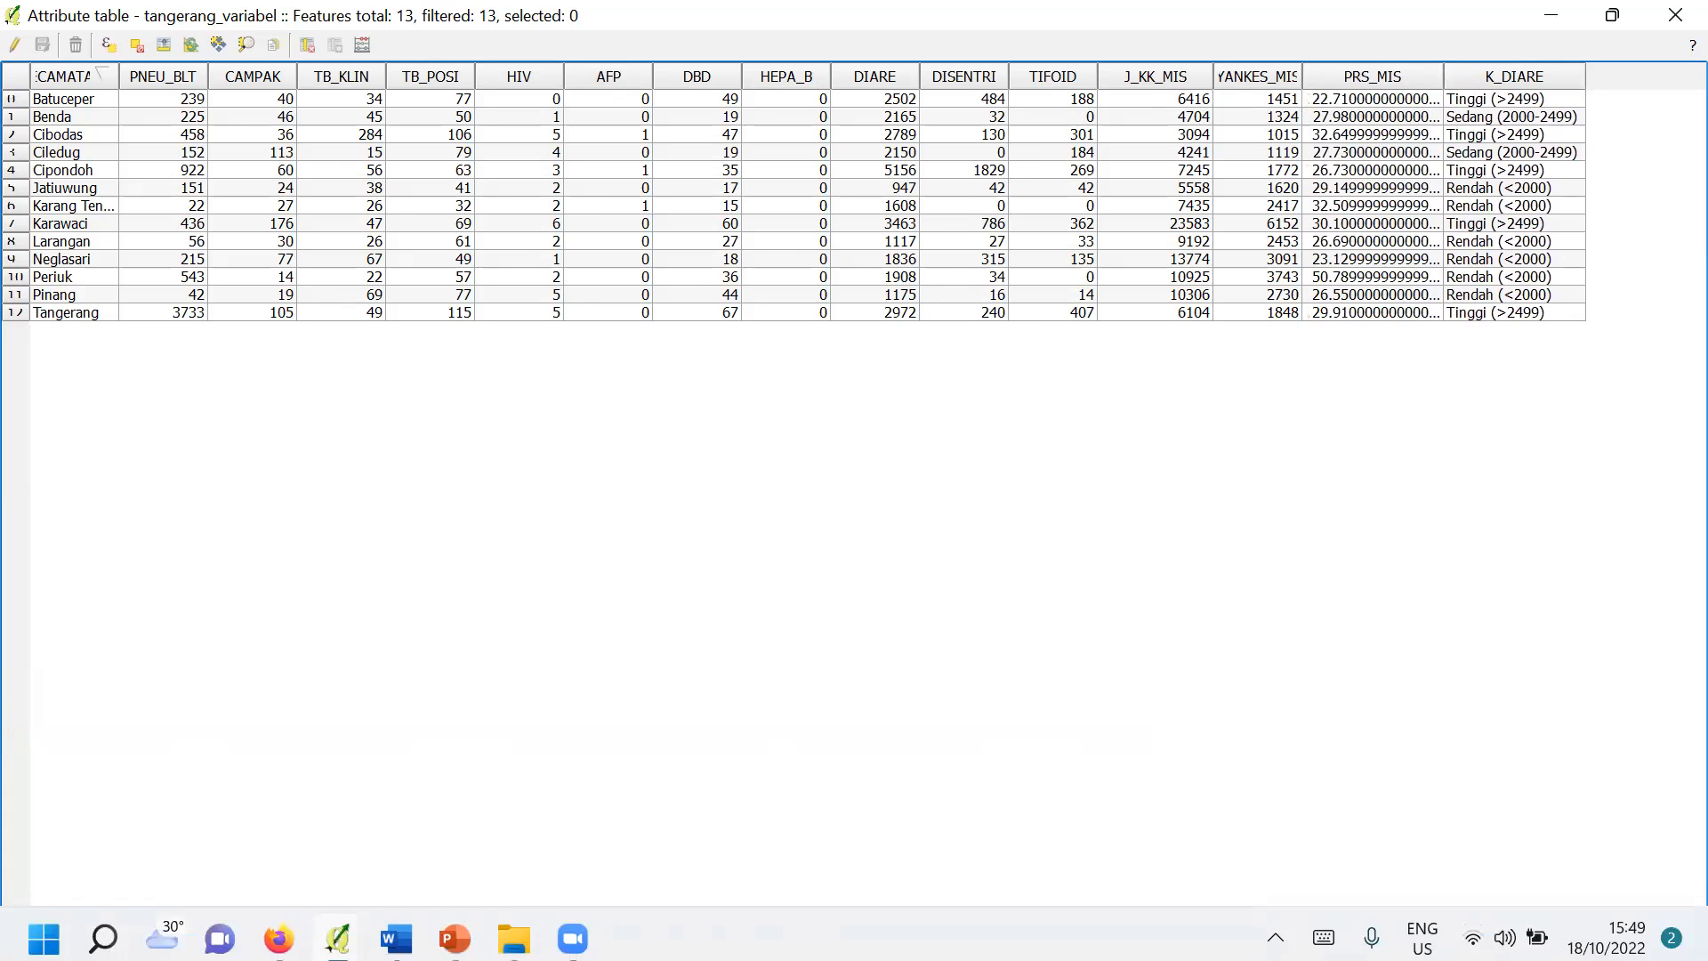
Review the Jumlah KK Miskin classification slide in PowerPoint, and return to the tangerang_variabel attribute table in QGIS
left_click(455, 937)
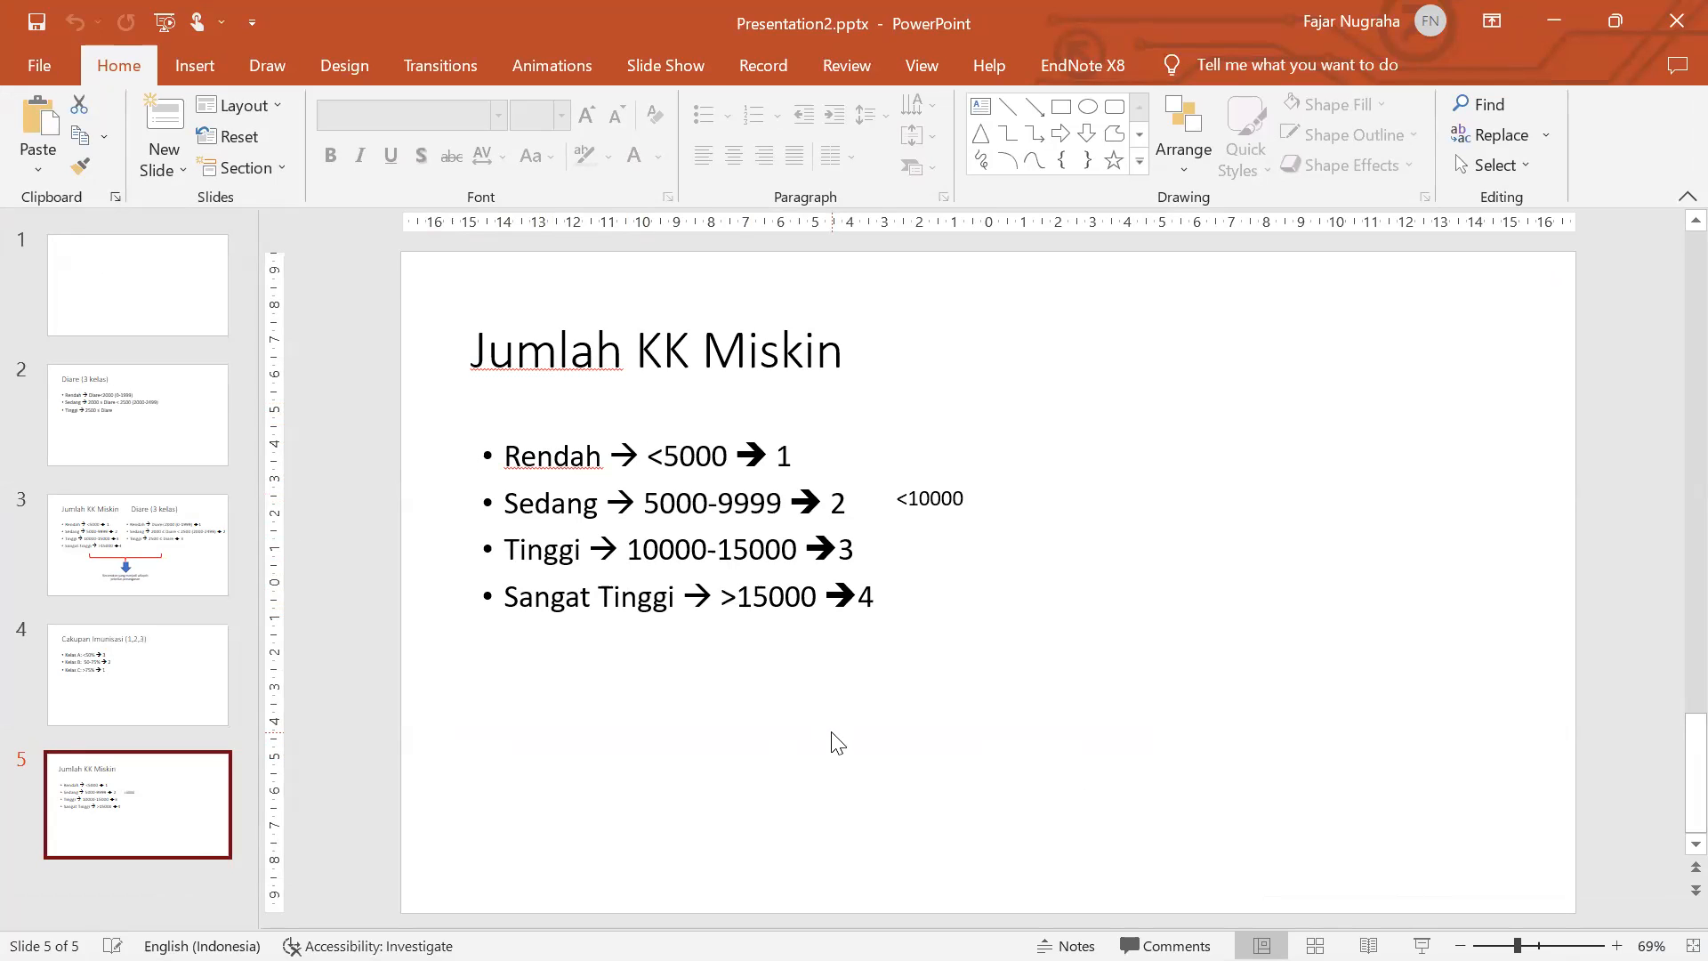
mouse_move(725, 920)
mouse_move(623, 956)
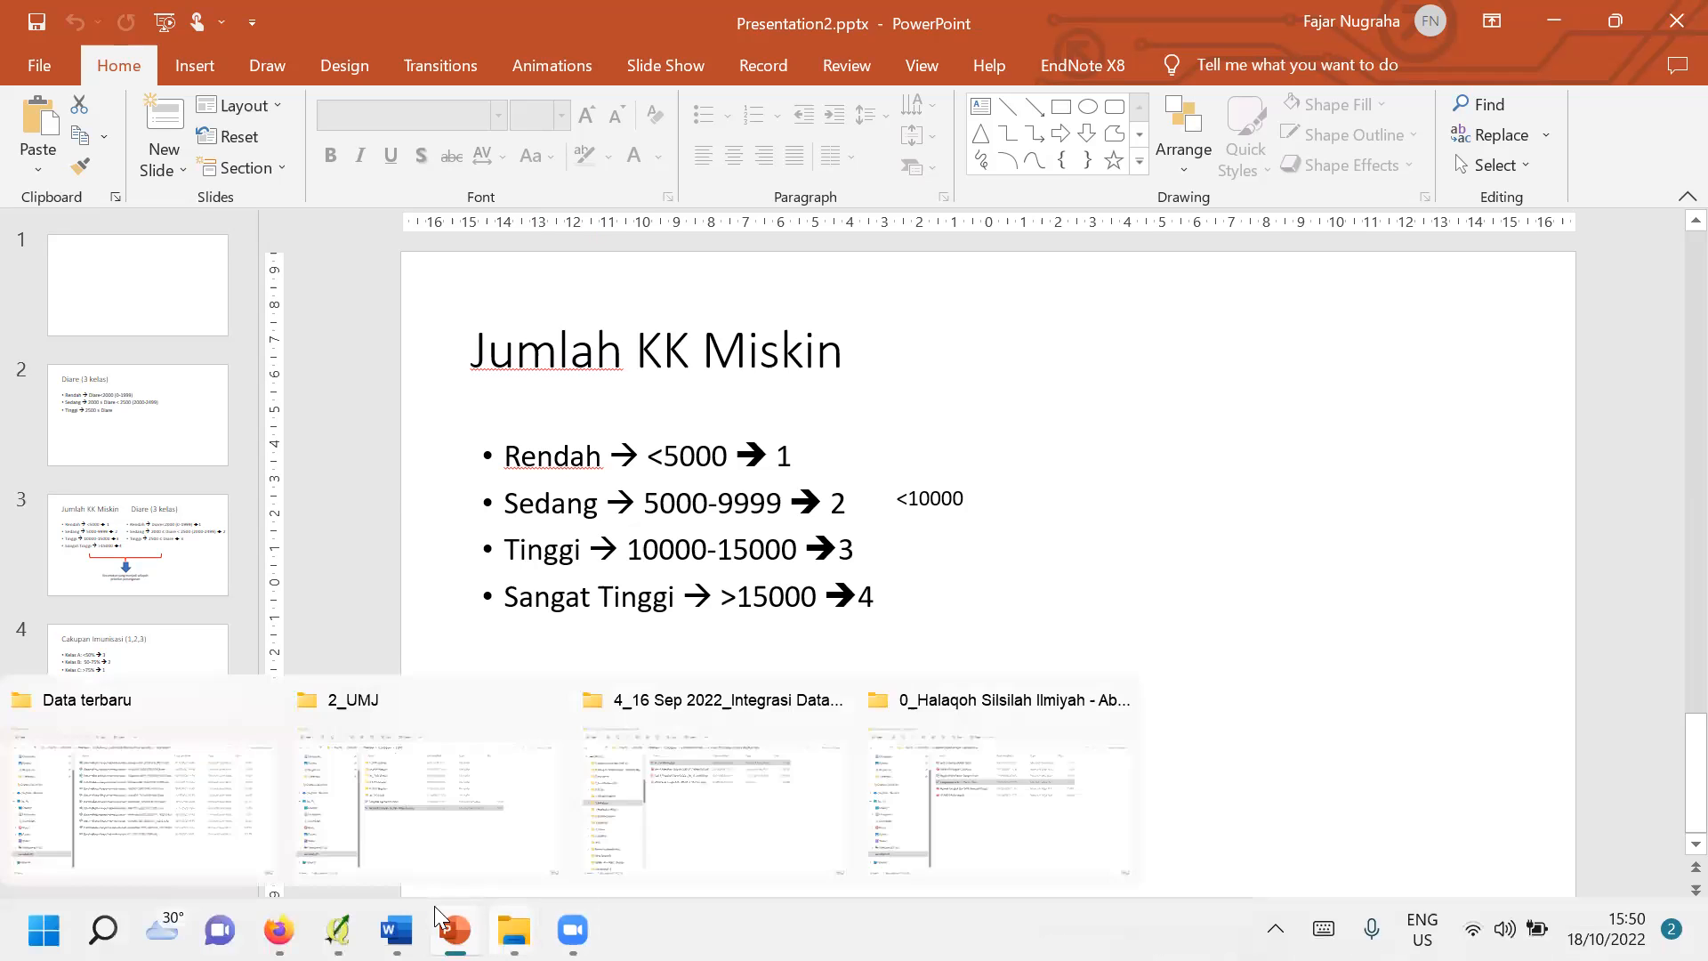
mouse_move(337, 930)
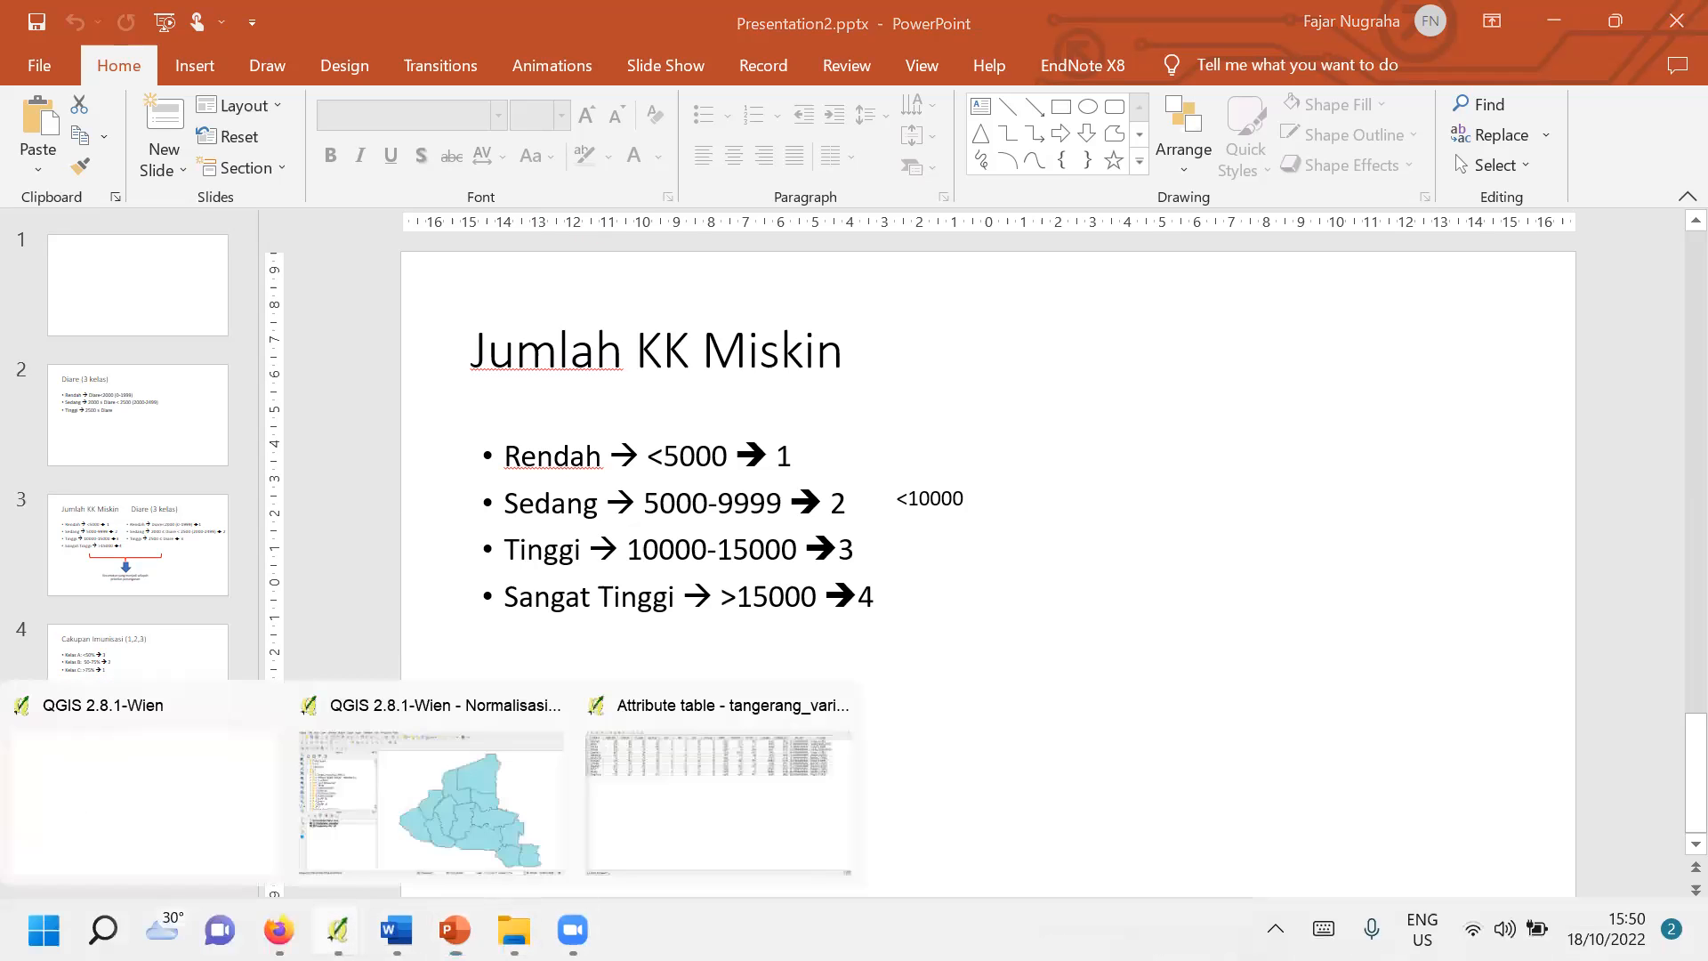
left_click(423, 799)
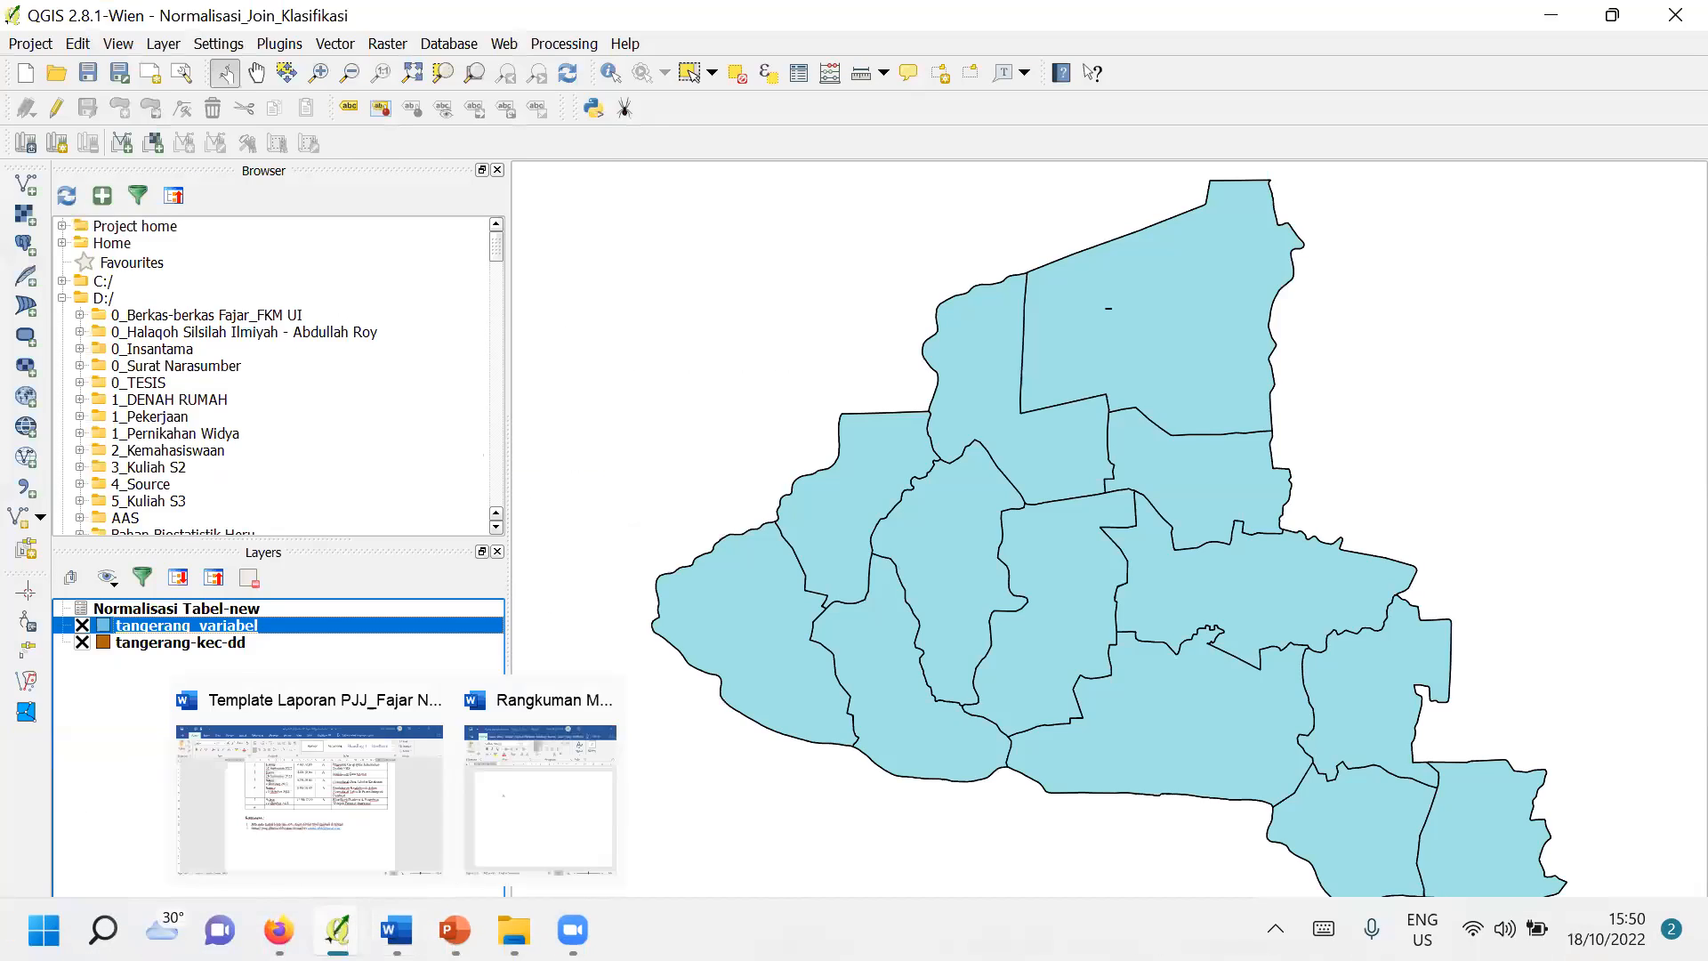
mouse_move(338, 929)
left_click(664, 819)
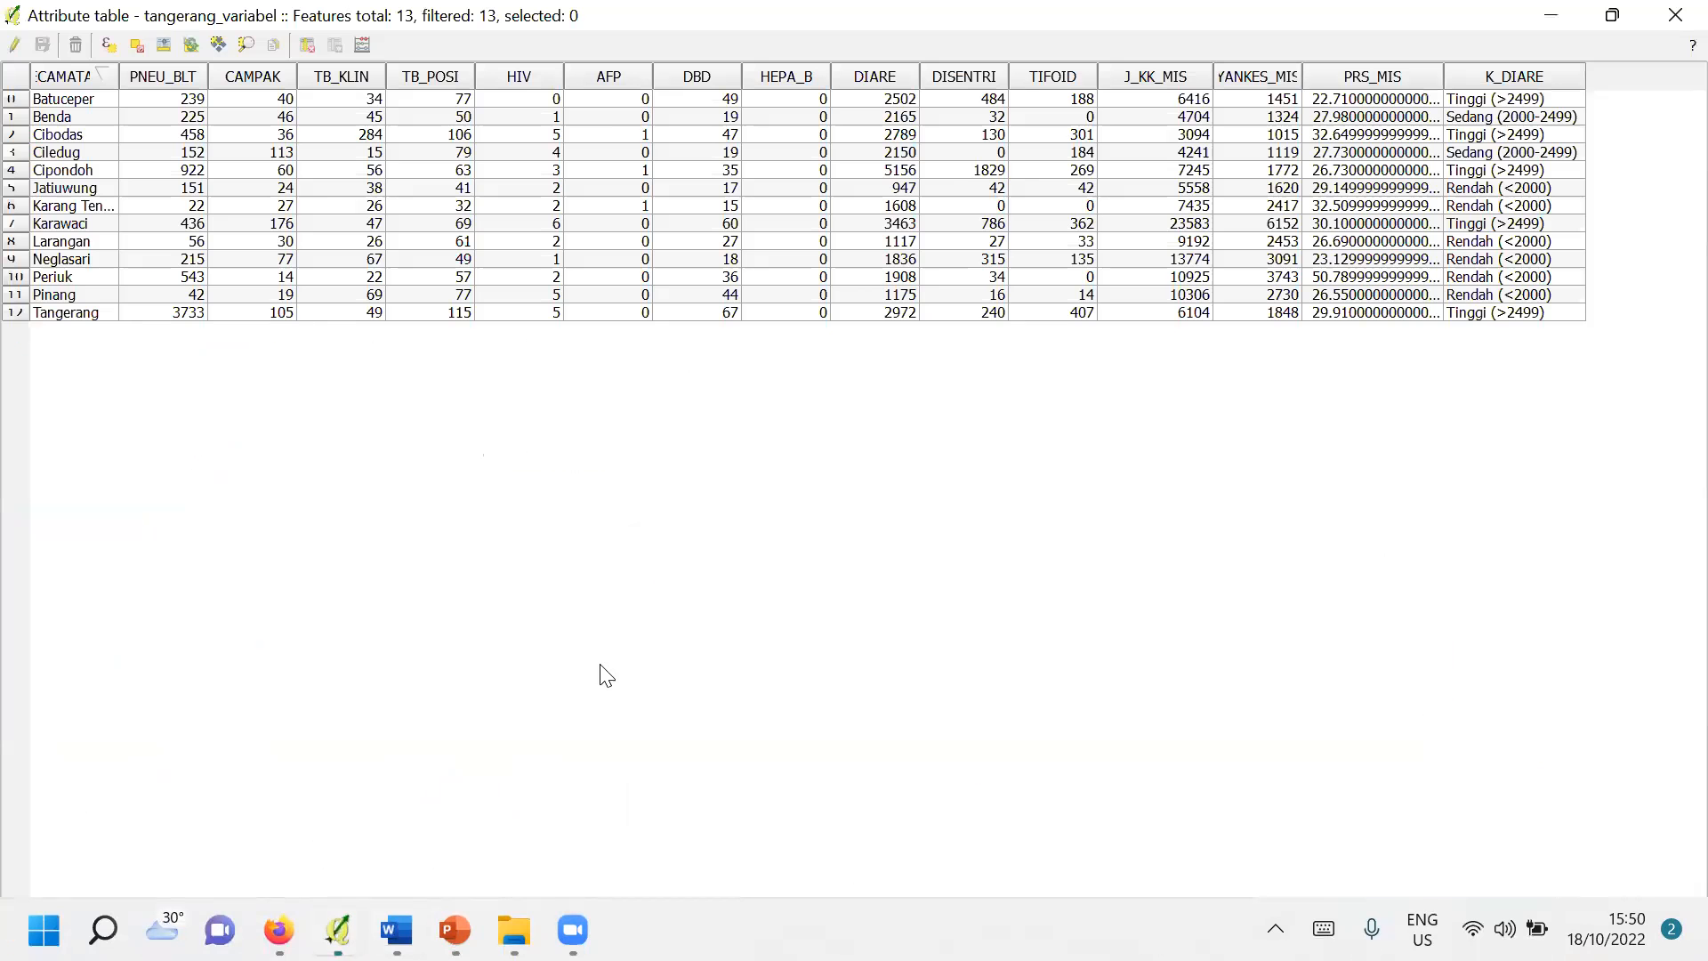
Clear the Larangan name from the KECAMATAN column in edit mode, and stop editing with the changes discarded
left_click(16, 45)
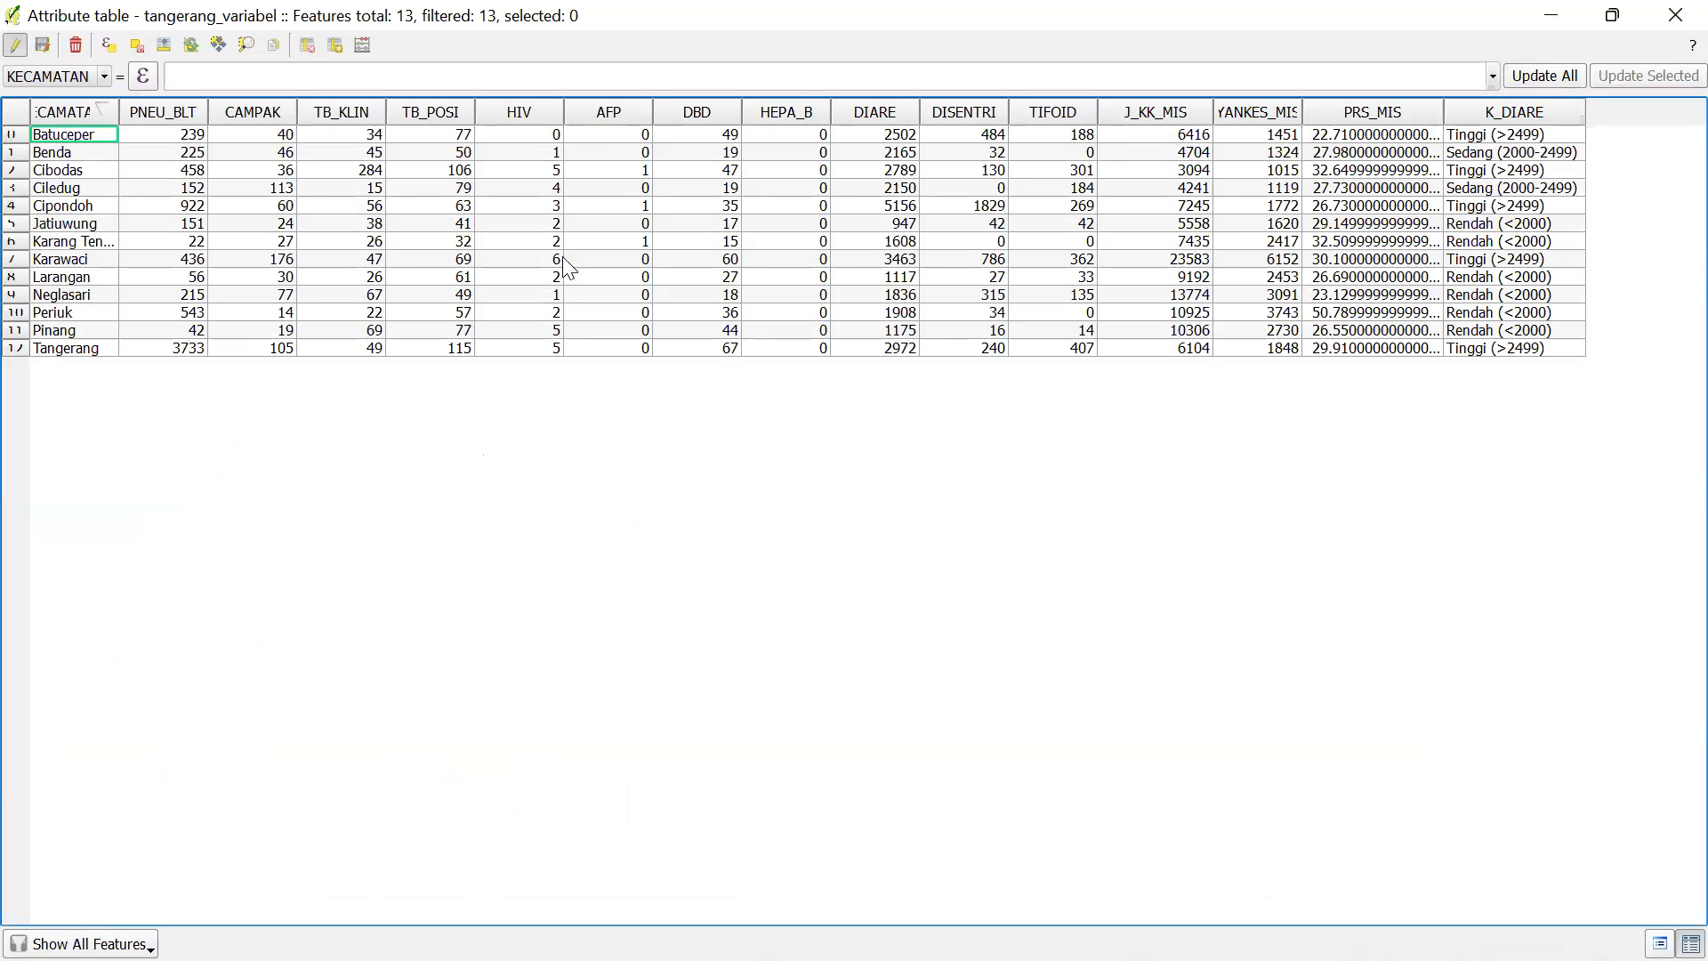
left_click(94, 270)
left_click(94, 270)
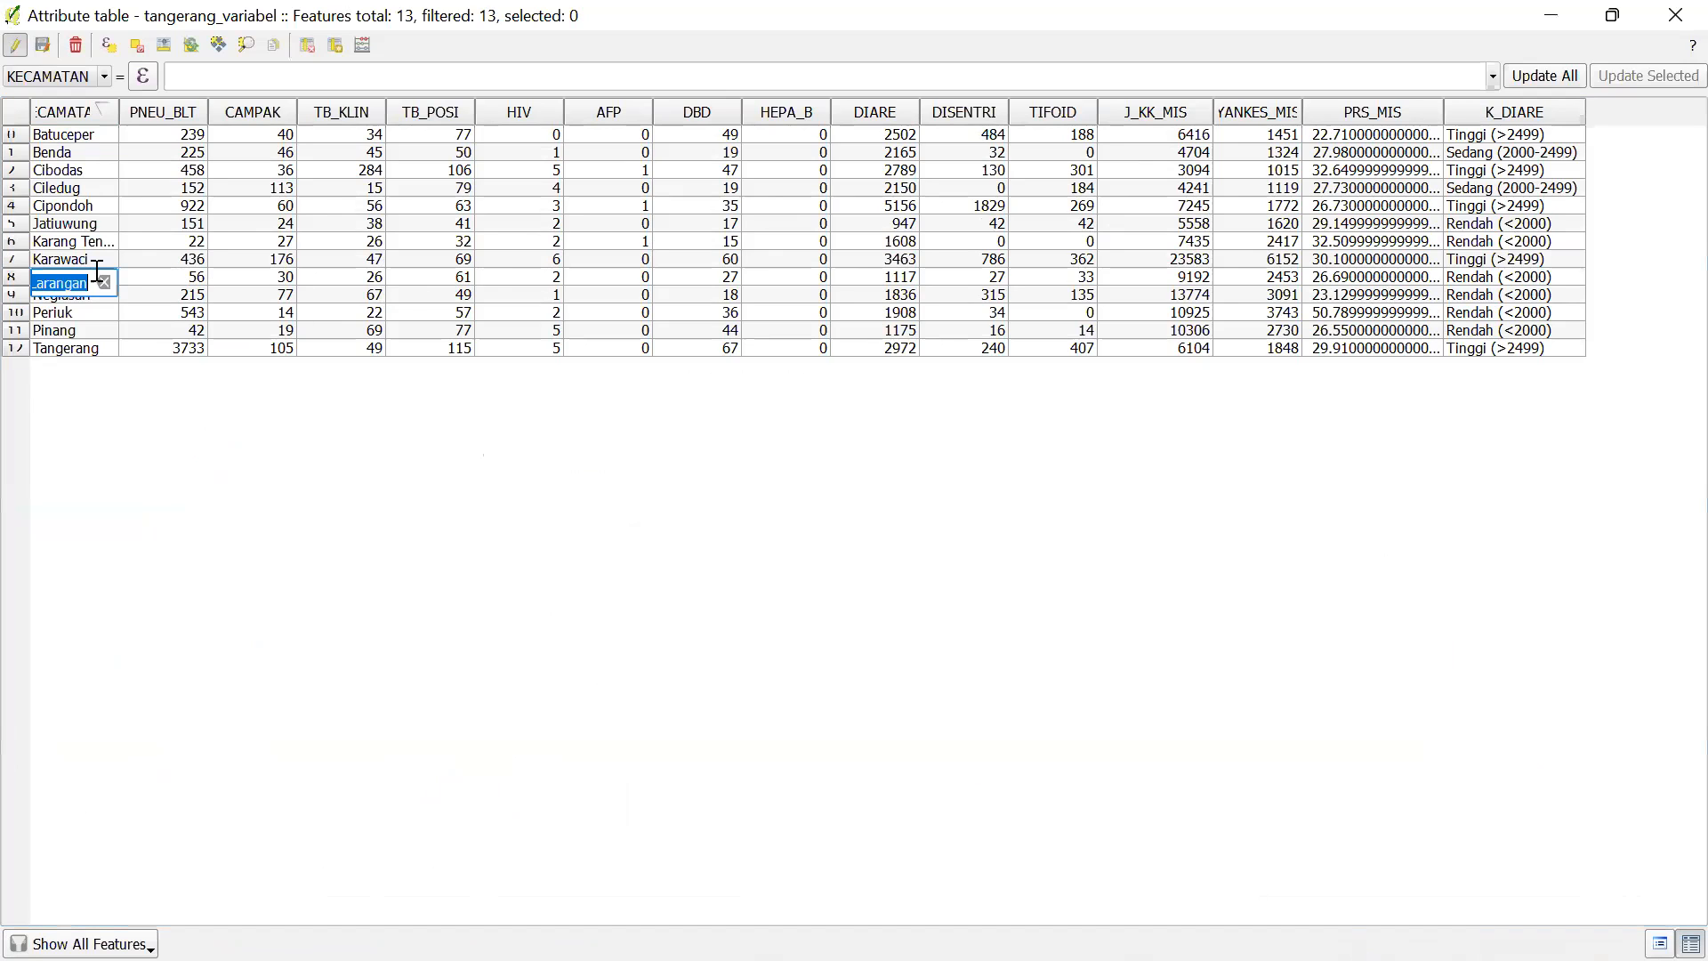
key("Delete")
key("Return")
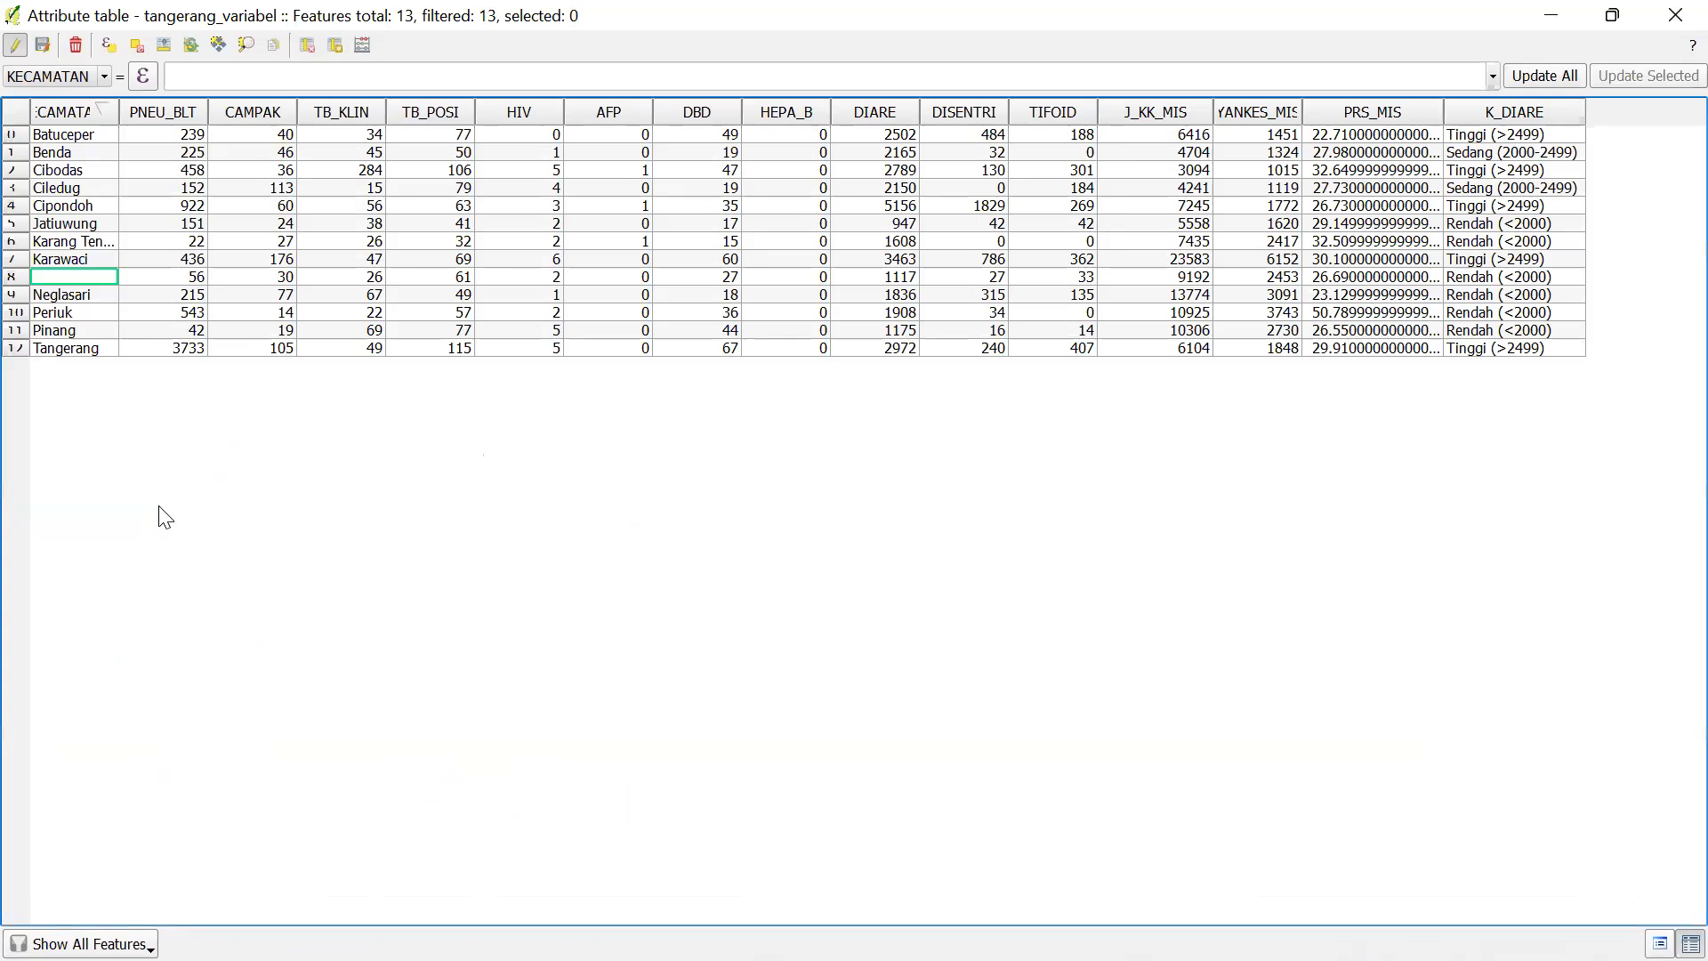
left_click(14, 45)
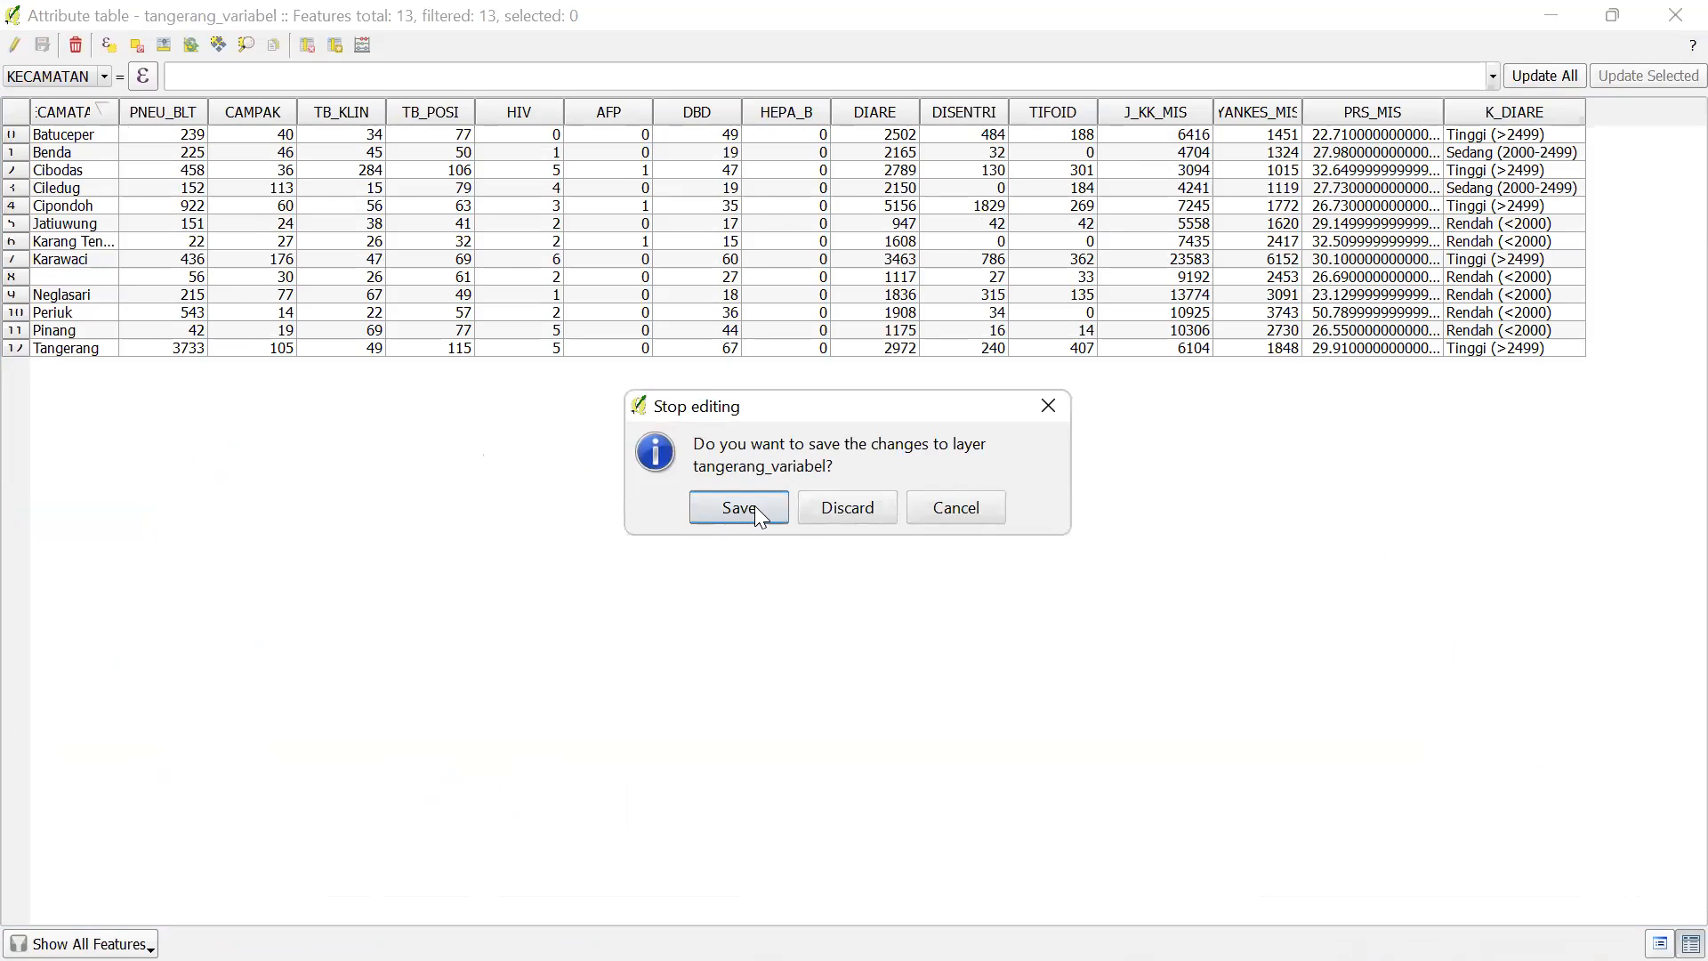
left_click(854, 509)
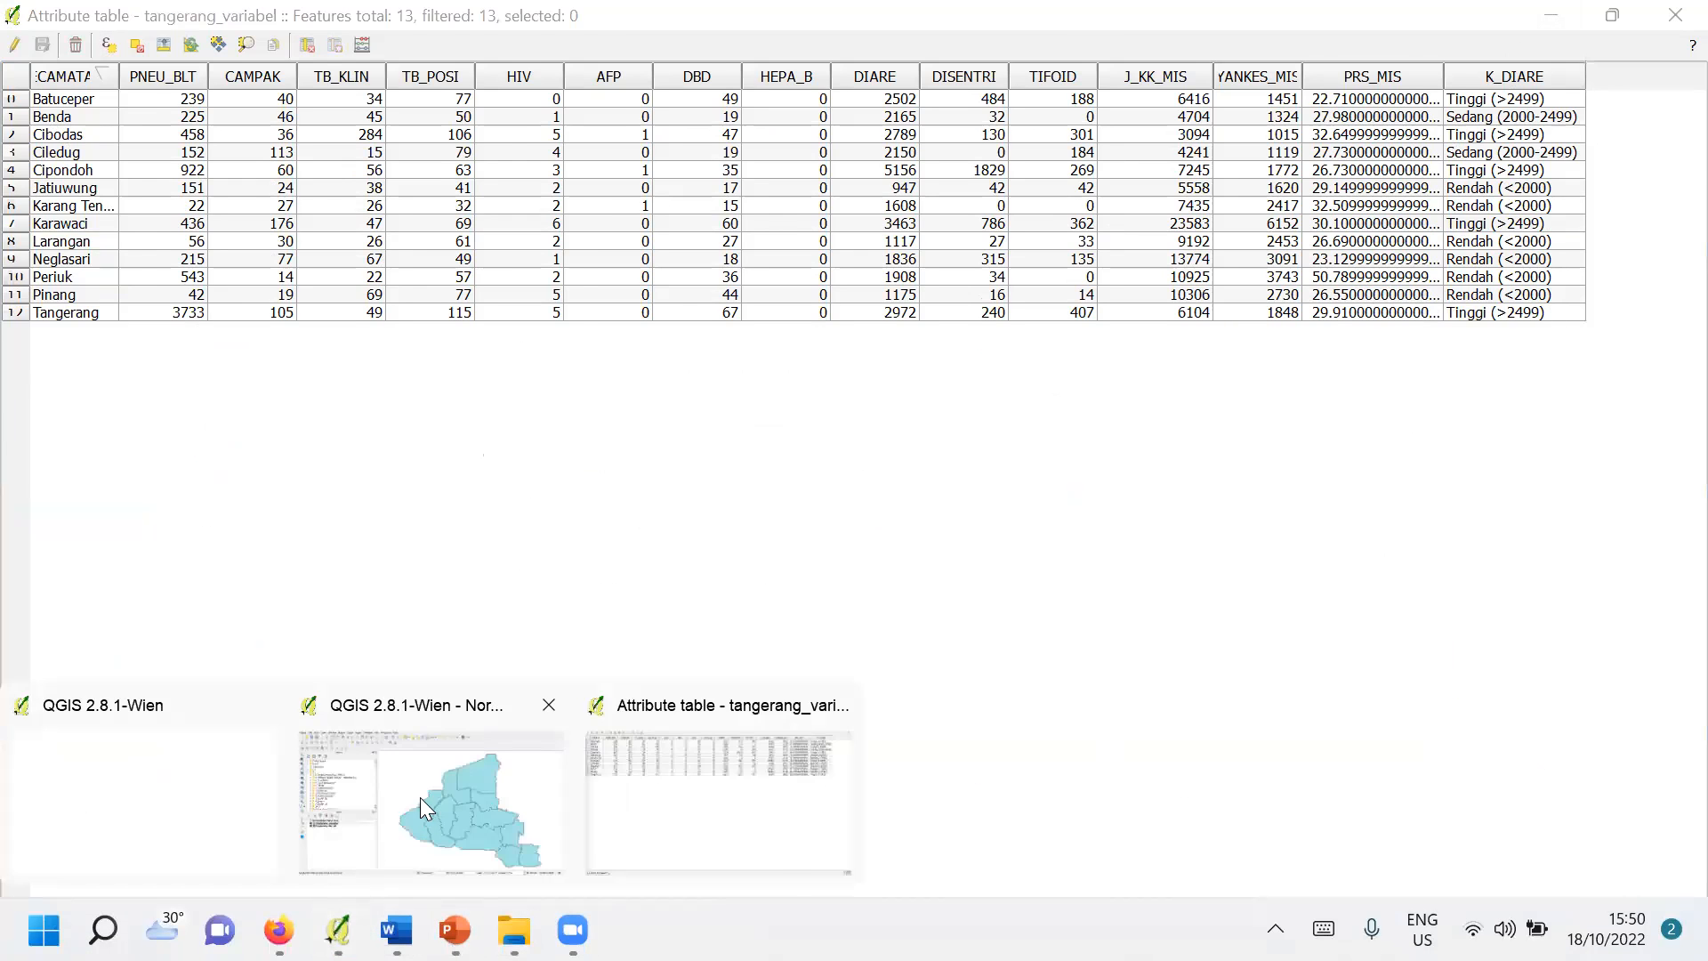
left_click(420, 797)
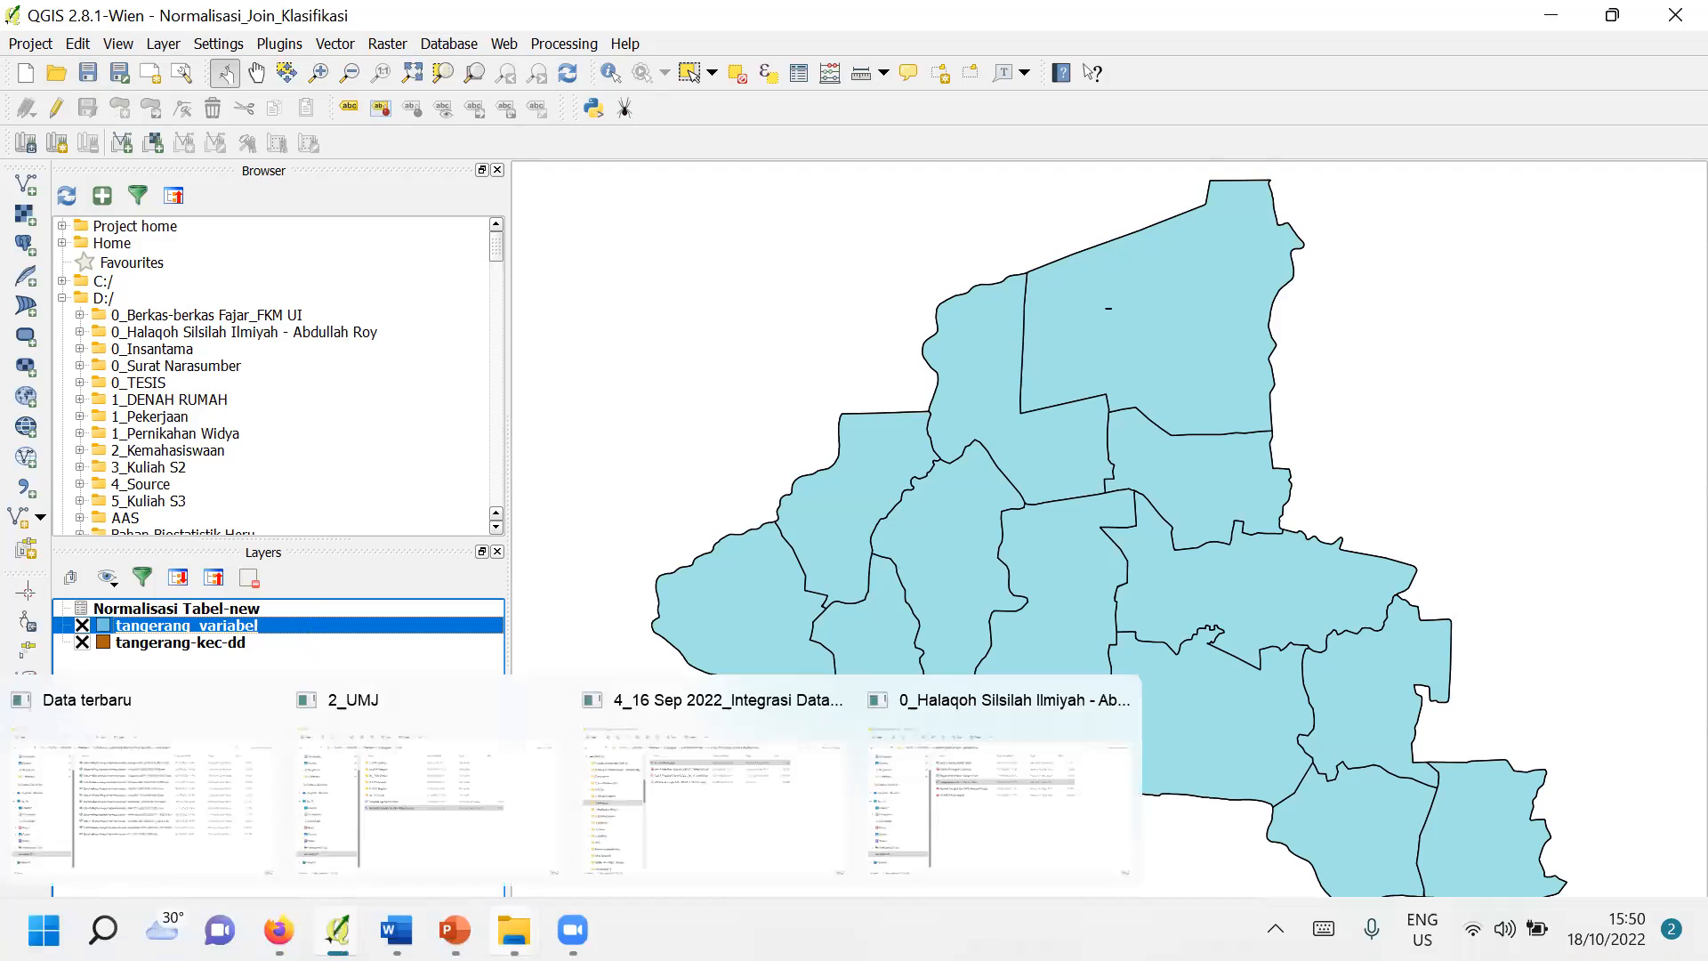
mouse_move(337, 930)
left_click(670, 846)
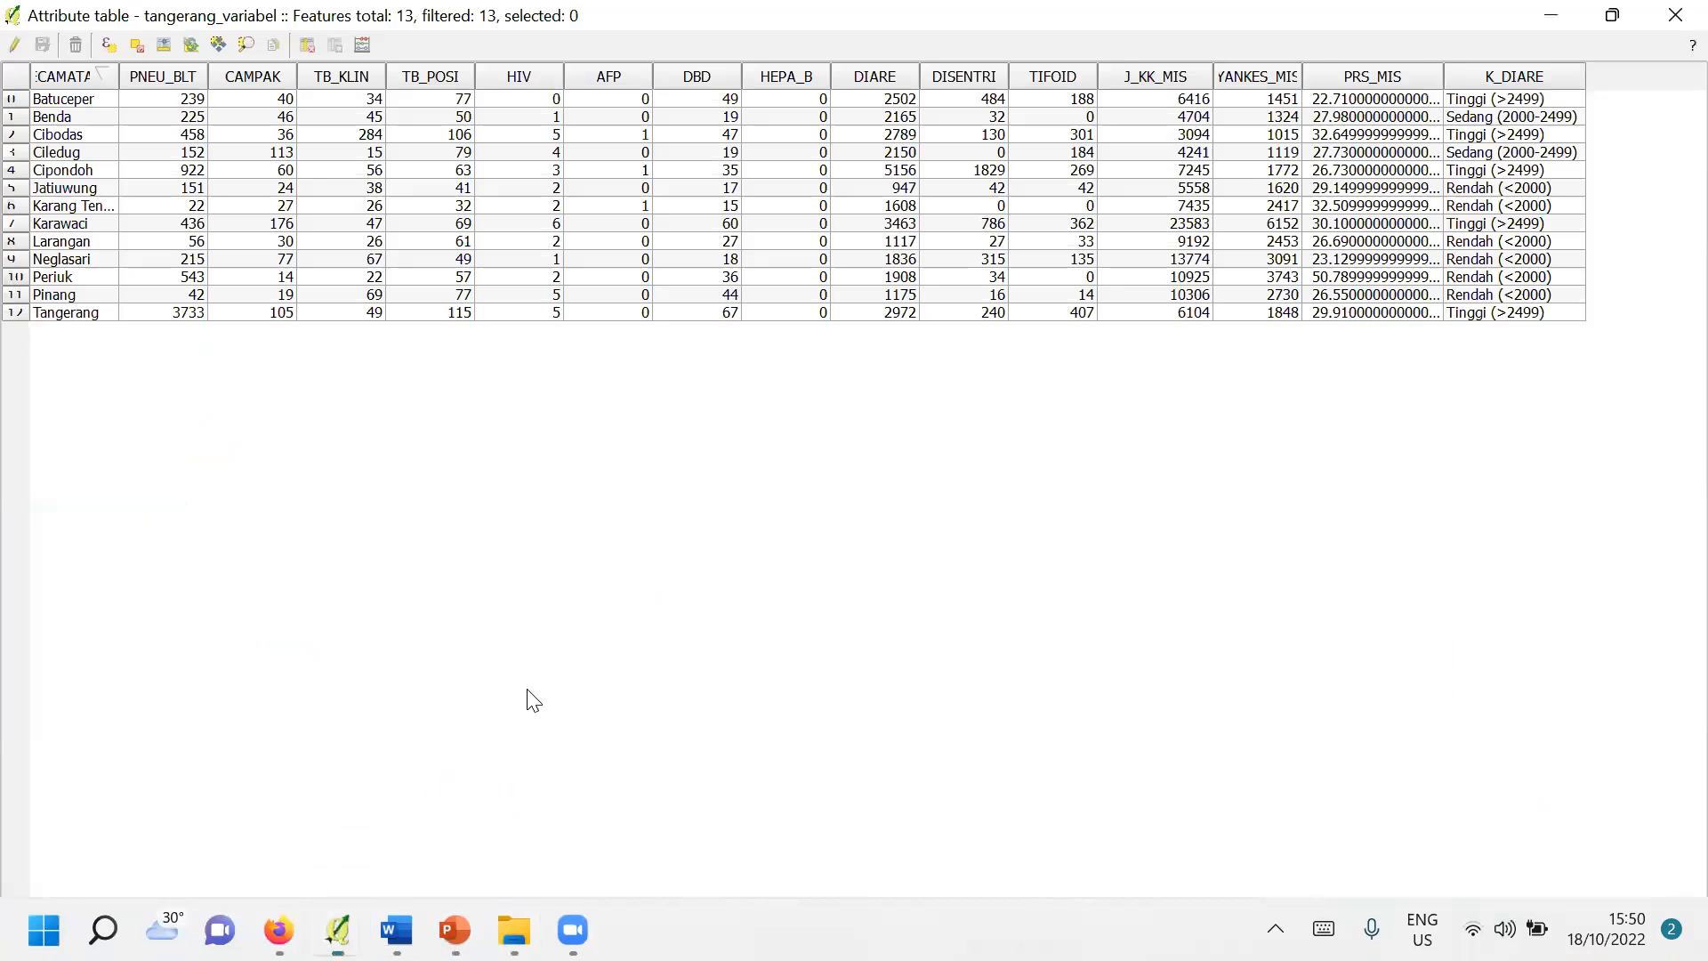
Delete the Larangan entry in the KECAMATAN column again with editing enabled, and discard the change when leaving edit mode
key("ctrl+e")
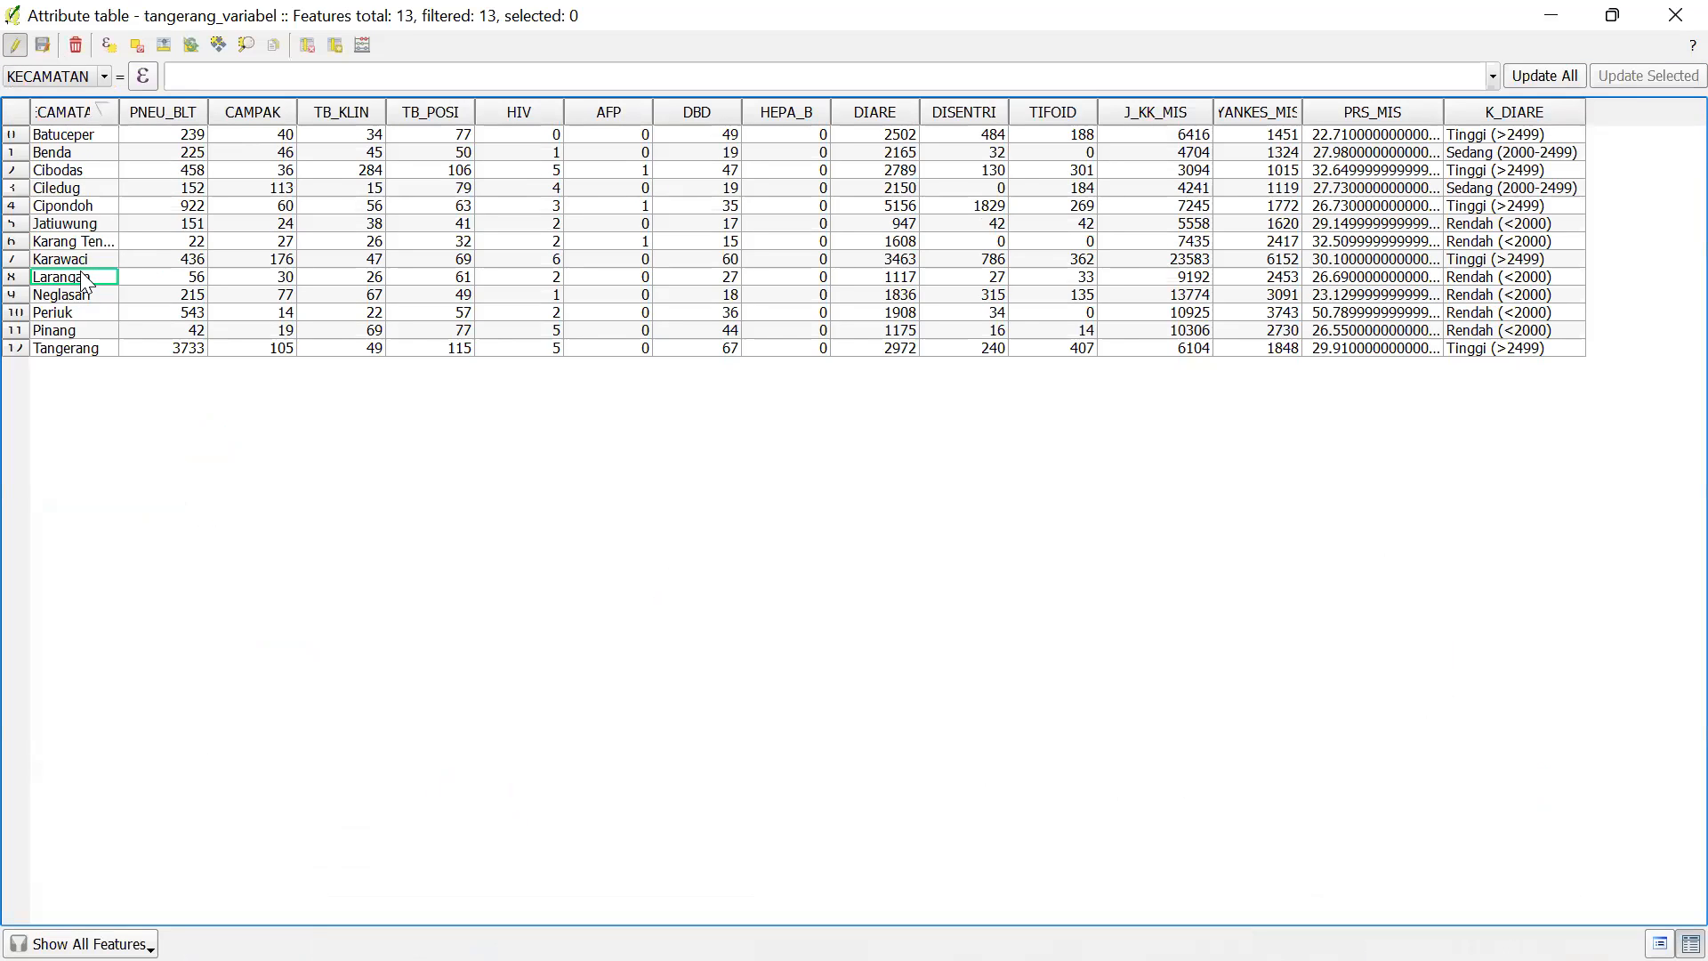
double_click(80, 271)
key("BackSpace")
left_click(16, 44)
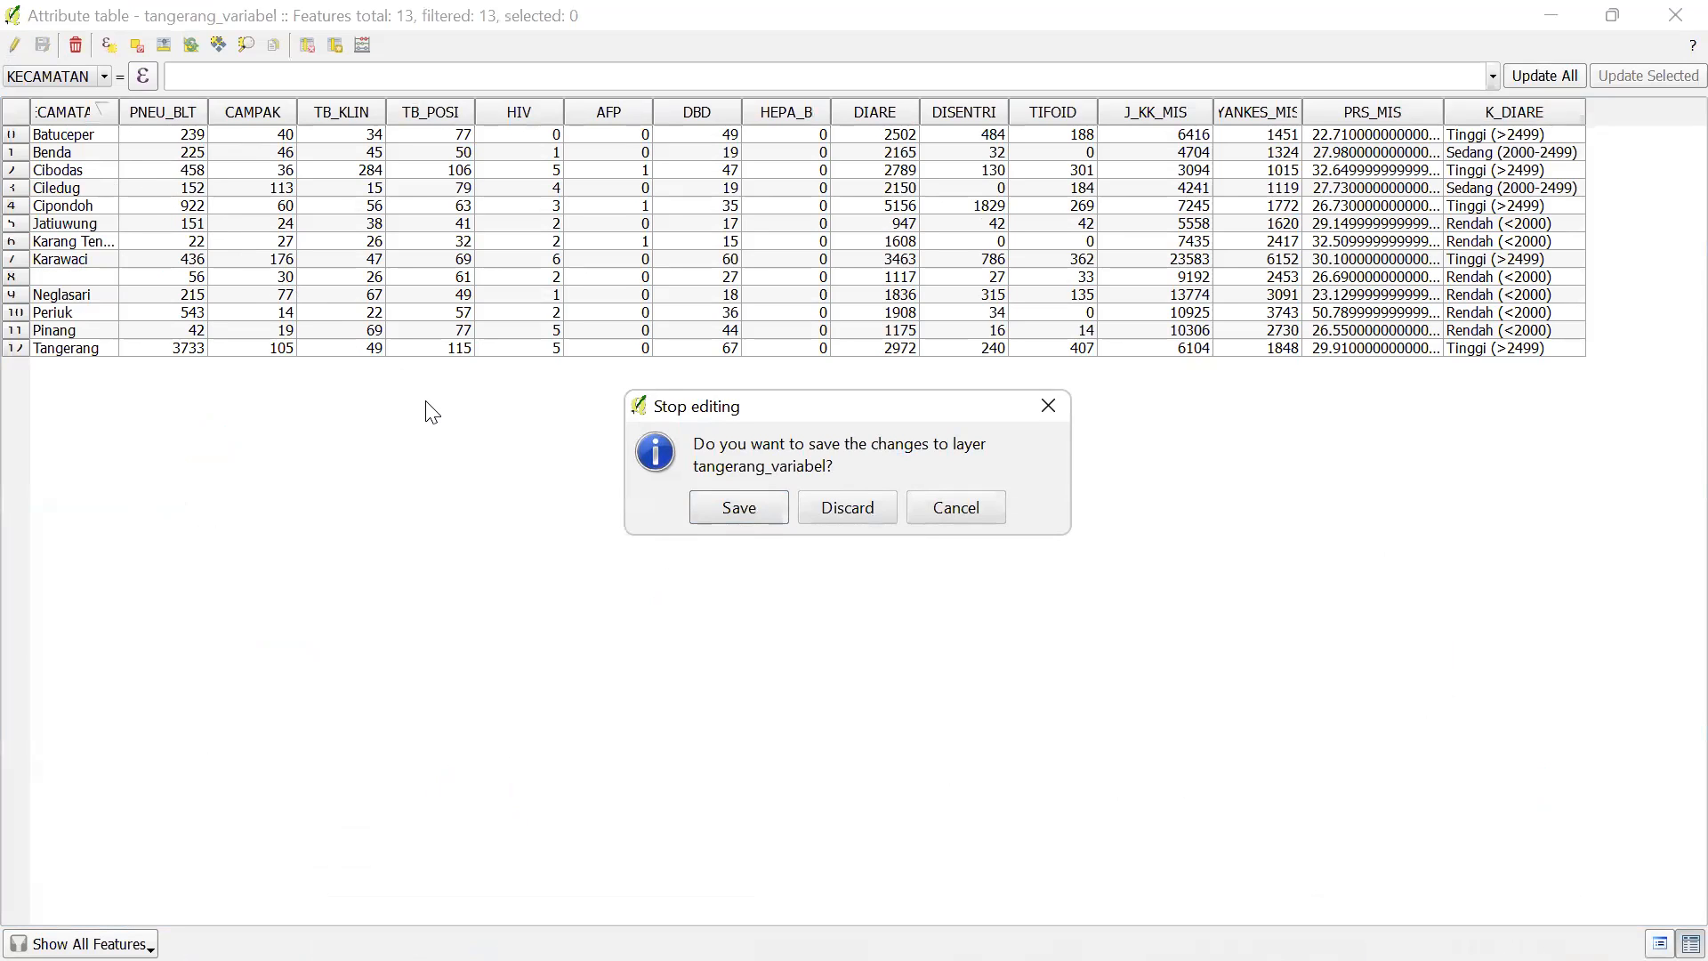
left_click(845, 505)
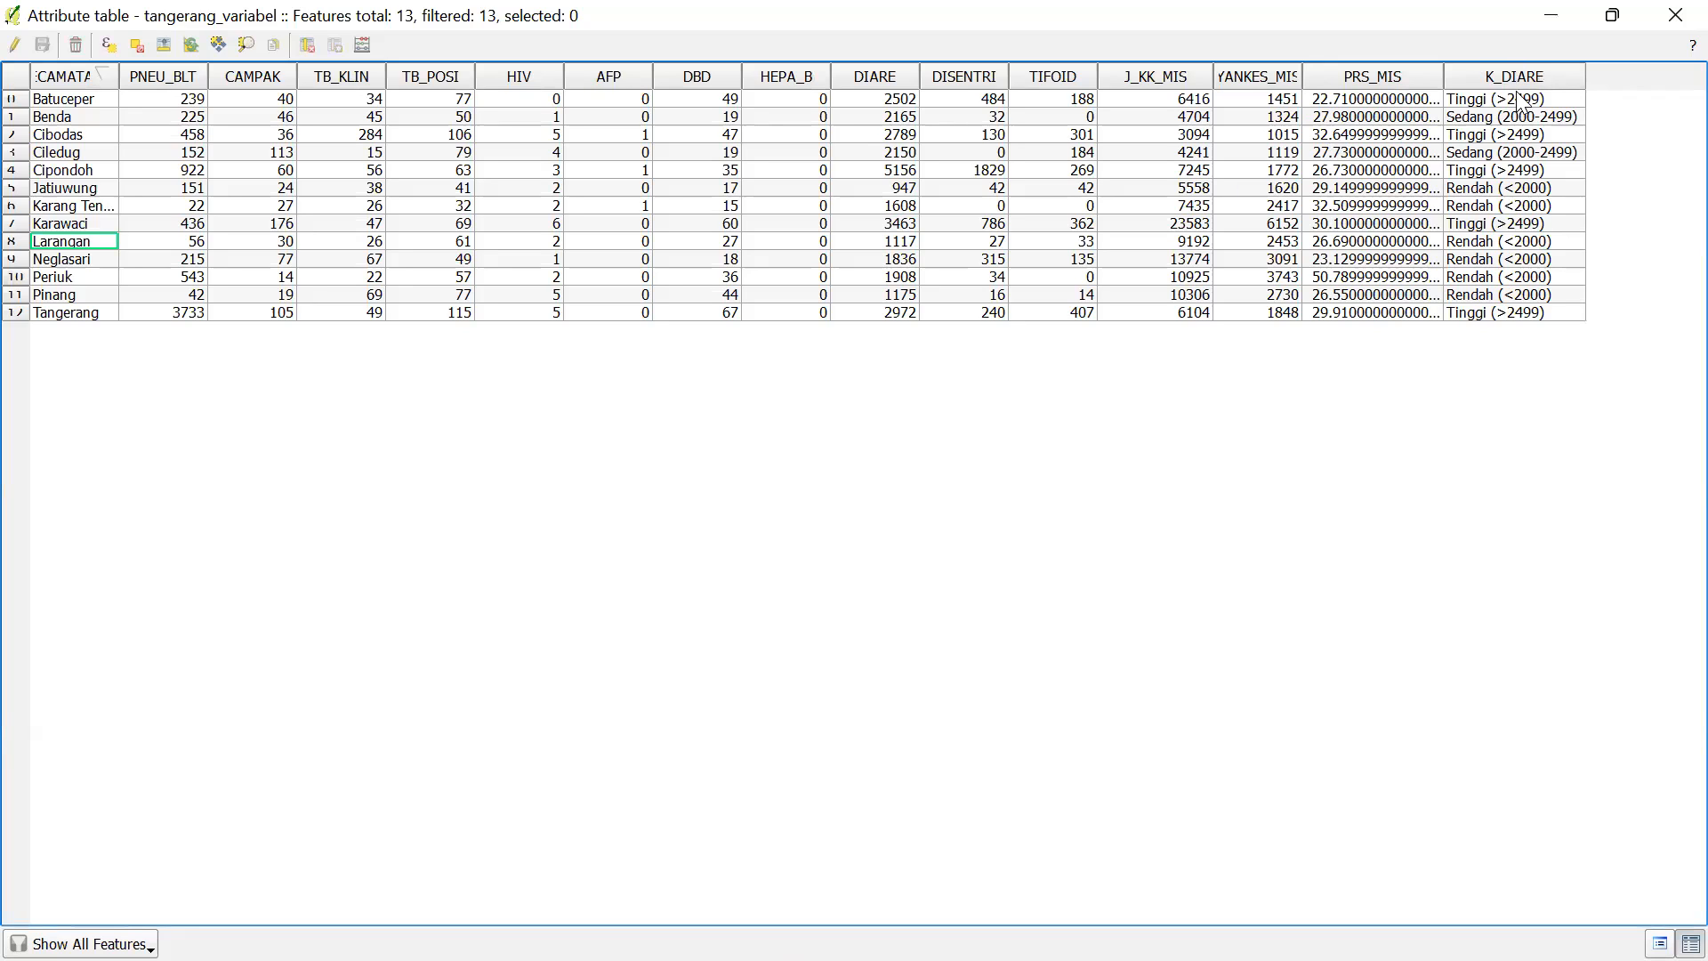
Widen the K_DIARE column and sort the attribute table by DIARE in ascending order
left_click_drag(1585, 78, 1632, 79)
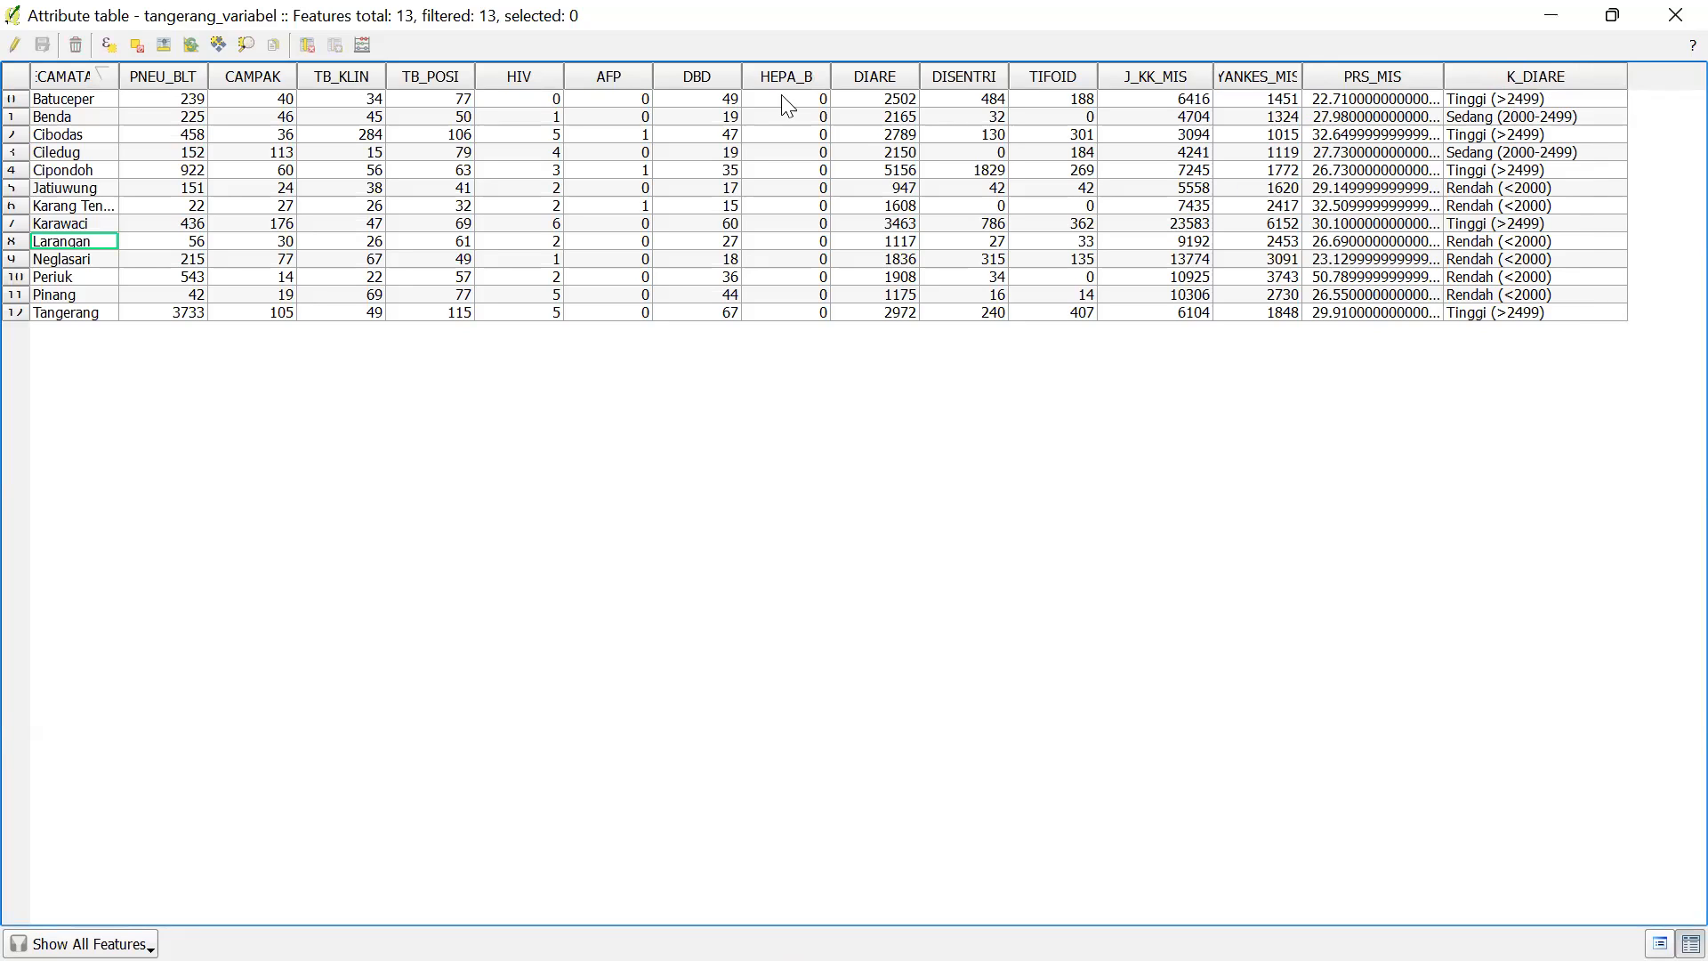
left_click(14, 46)
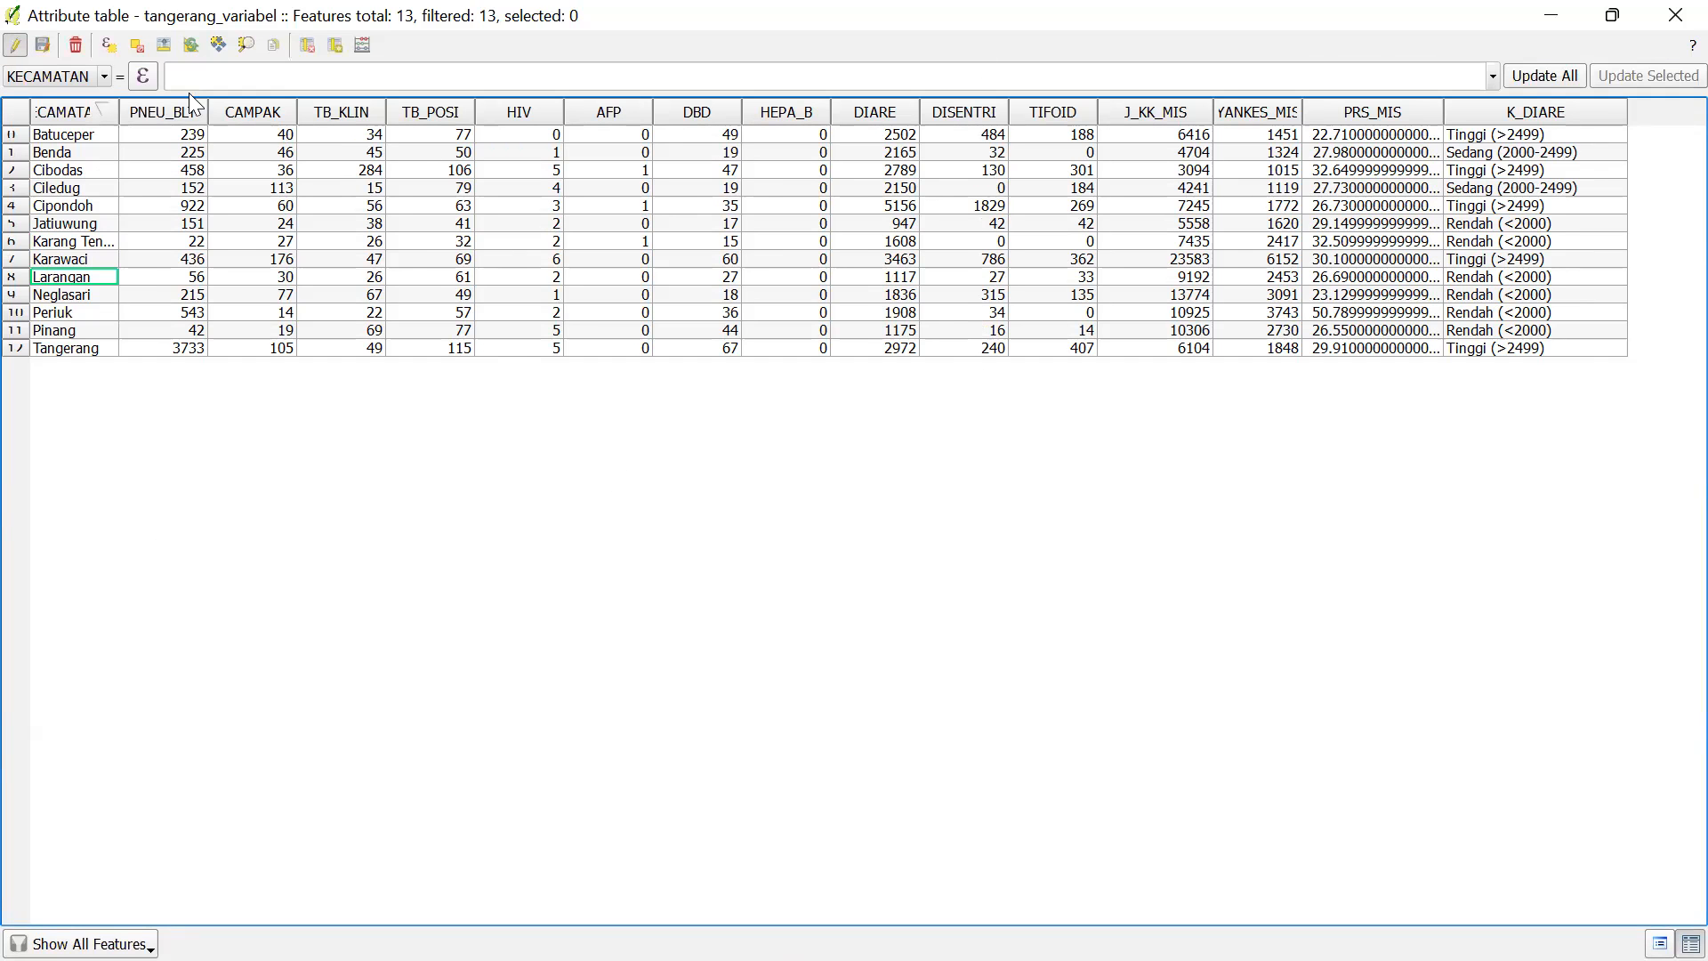
left_click(14, 46)
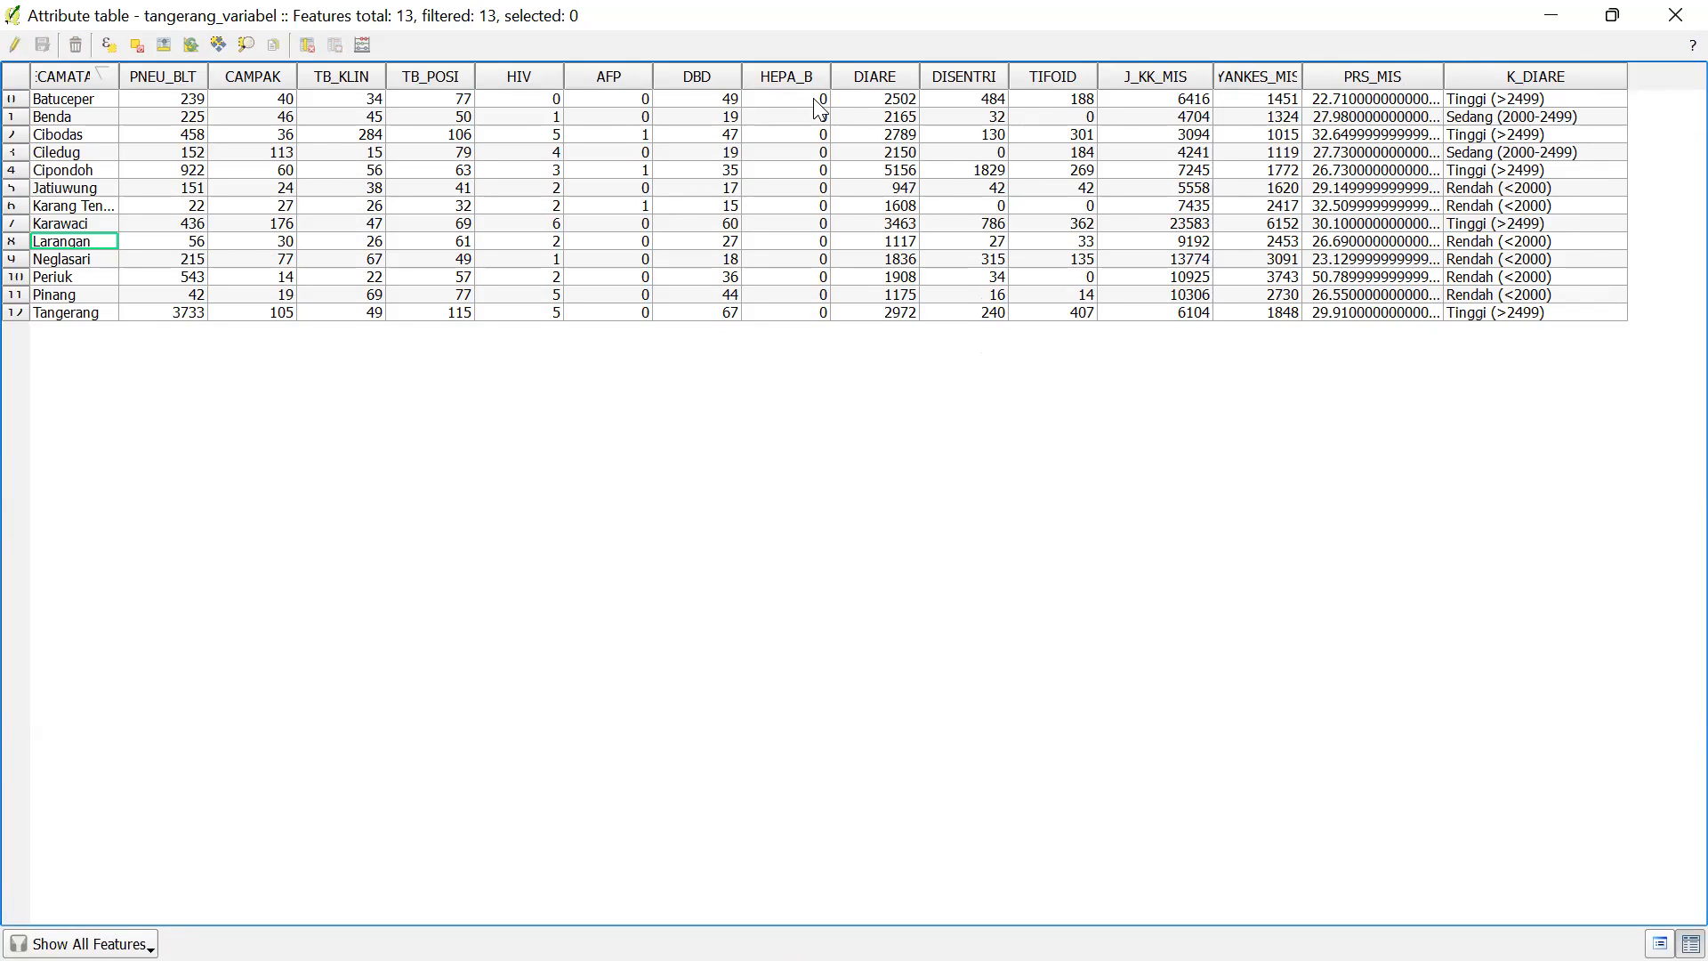
left_click(892, 81)
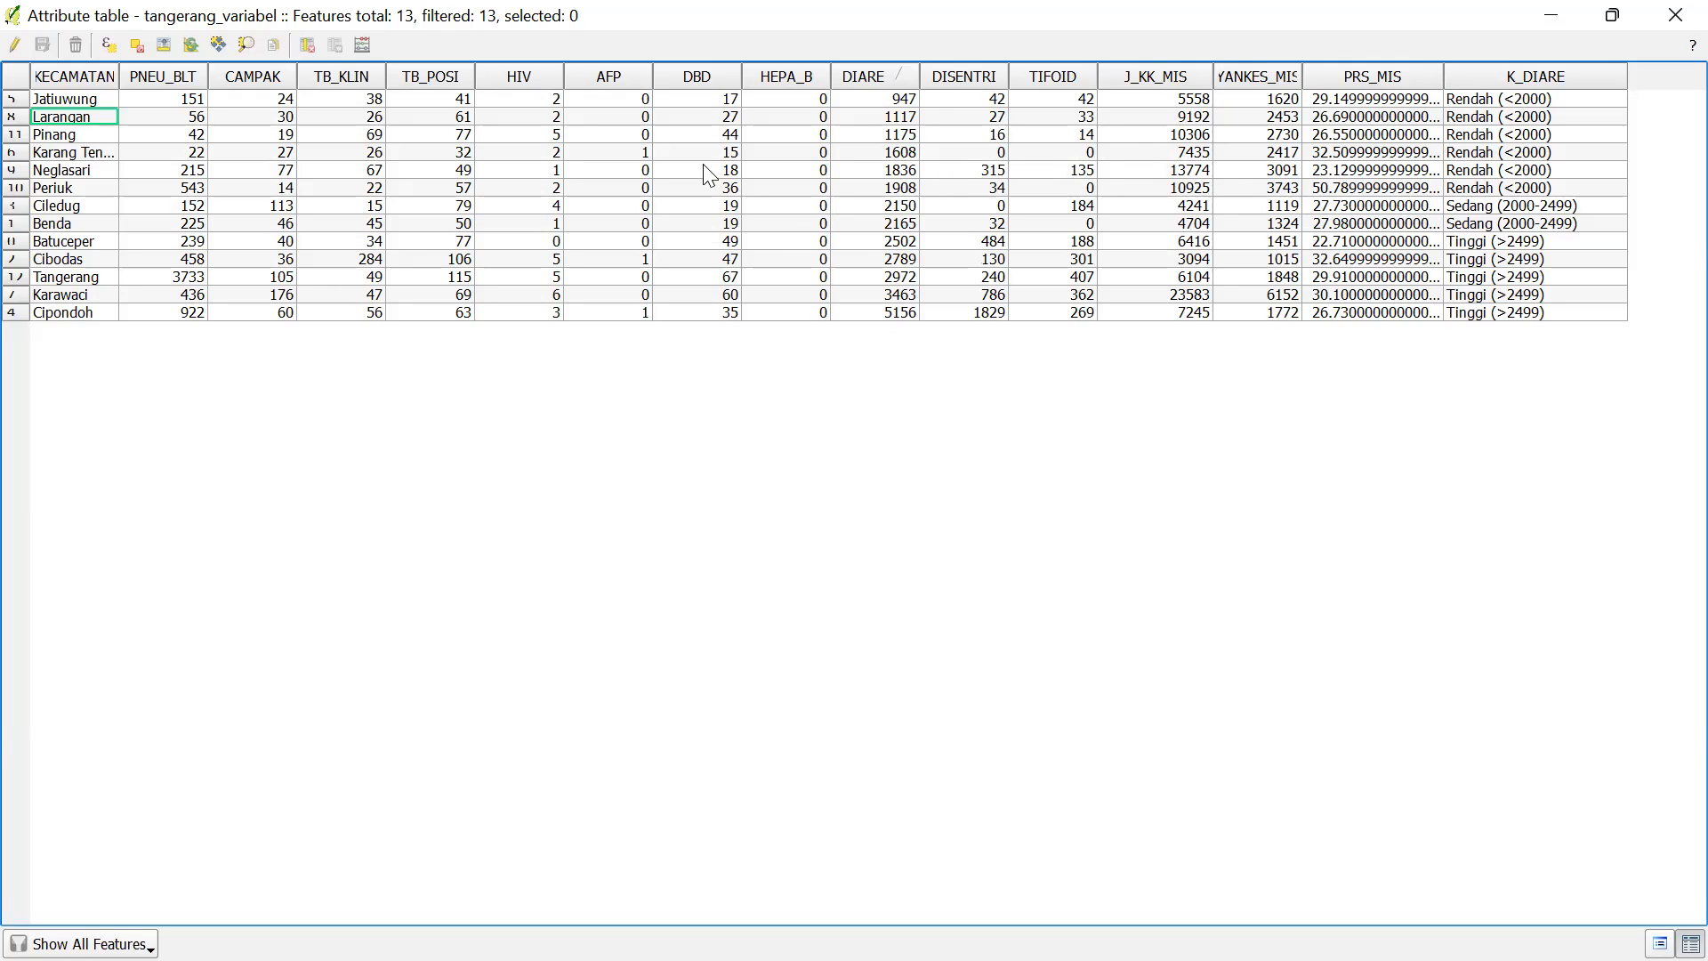
Enable editing and select the features matching the expression "DIARE" < 2000
left_click(15, 46)
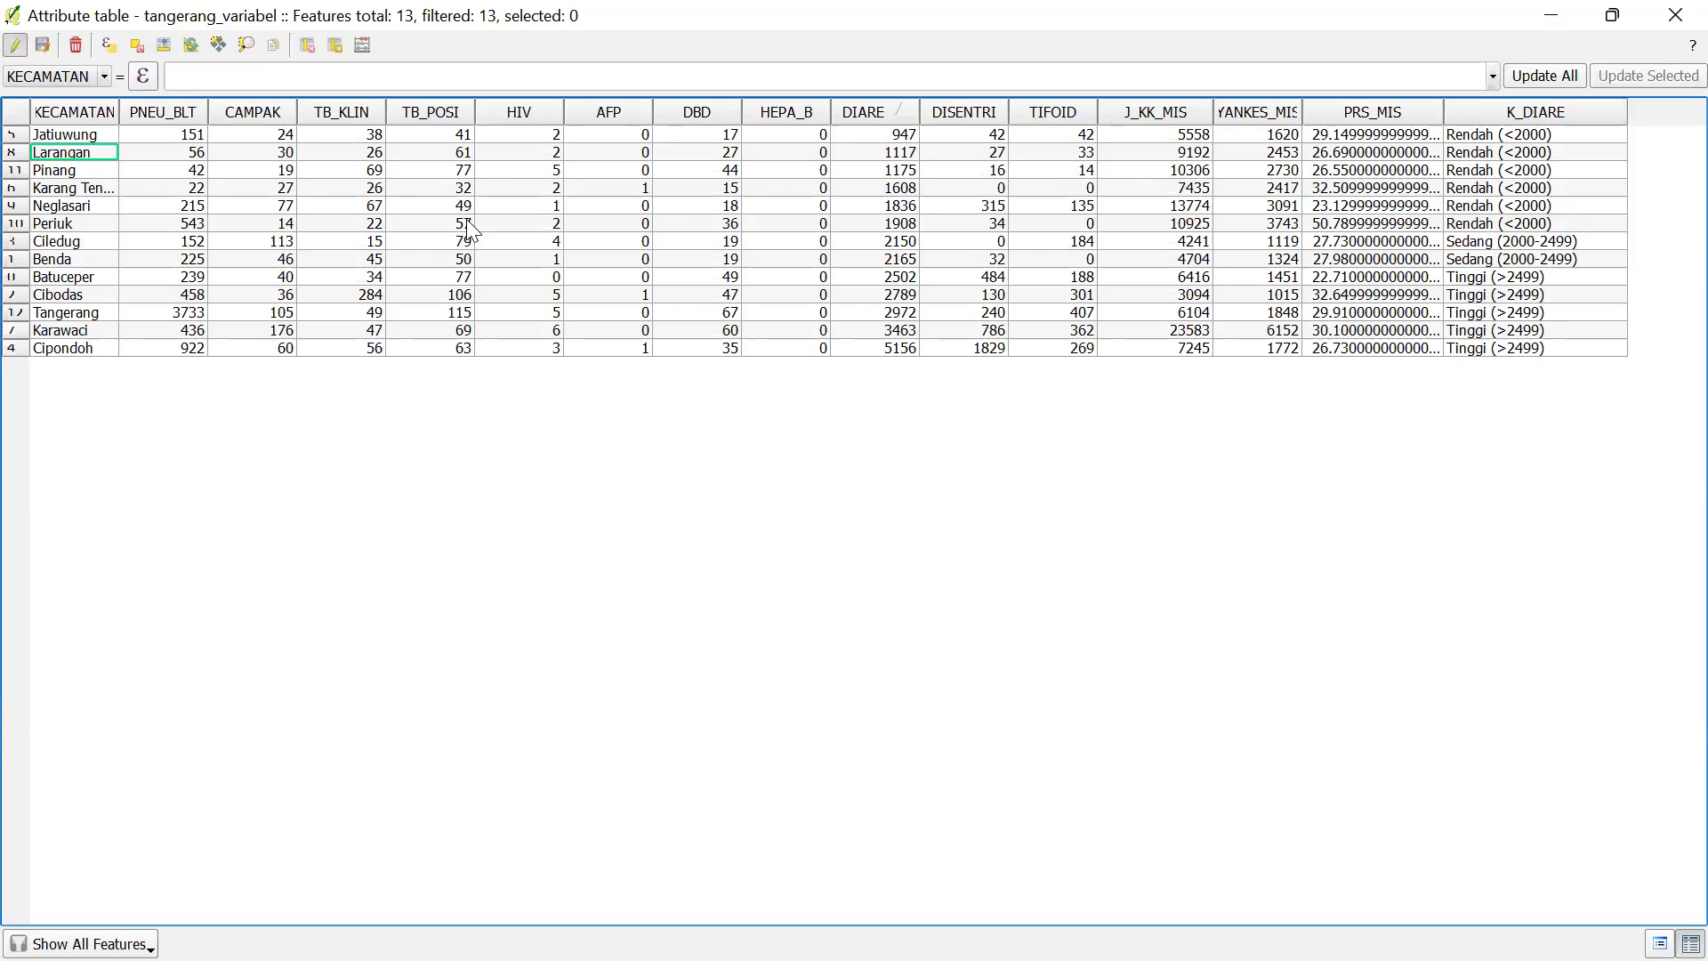
left_click(109, 45)
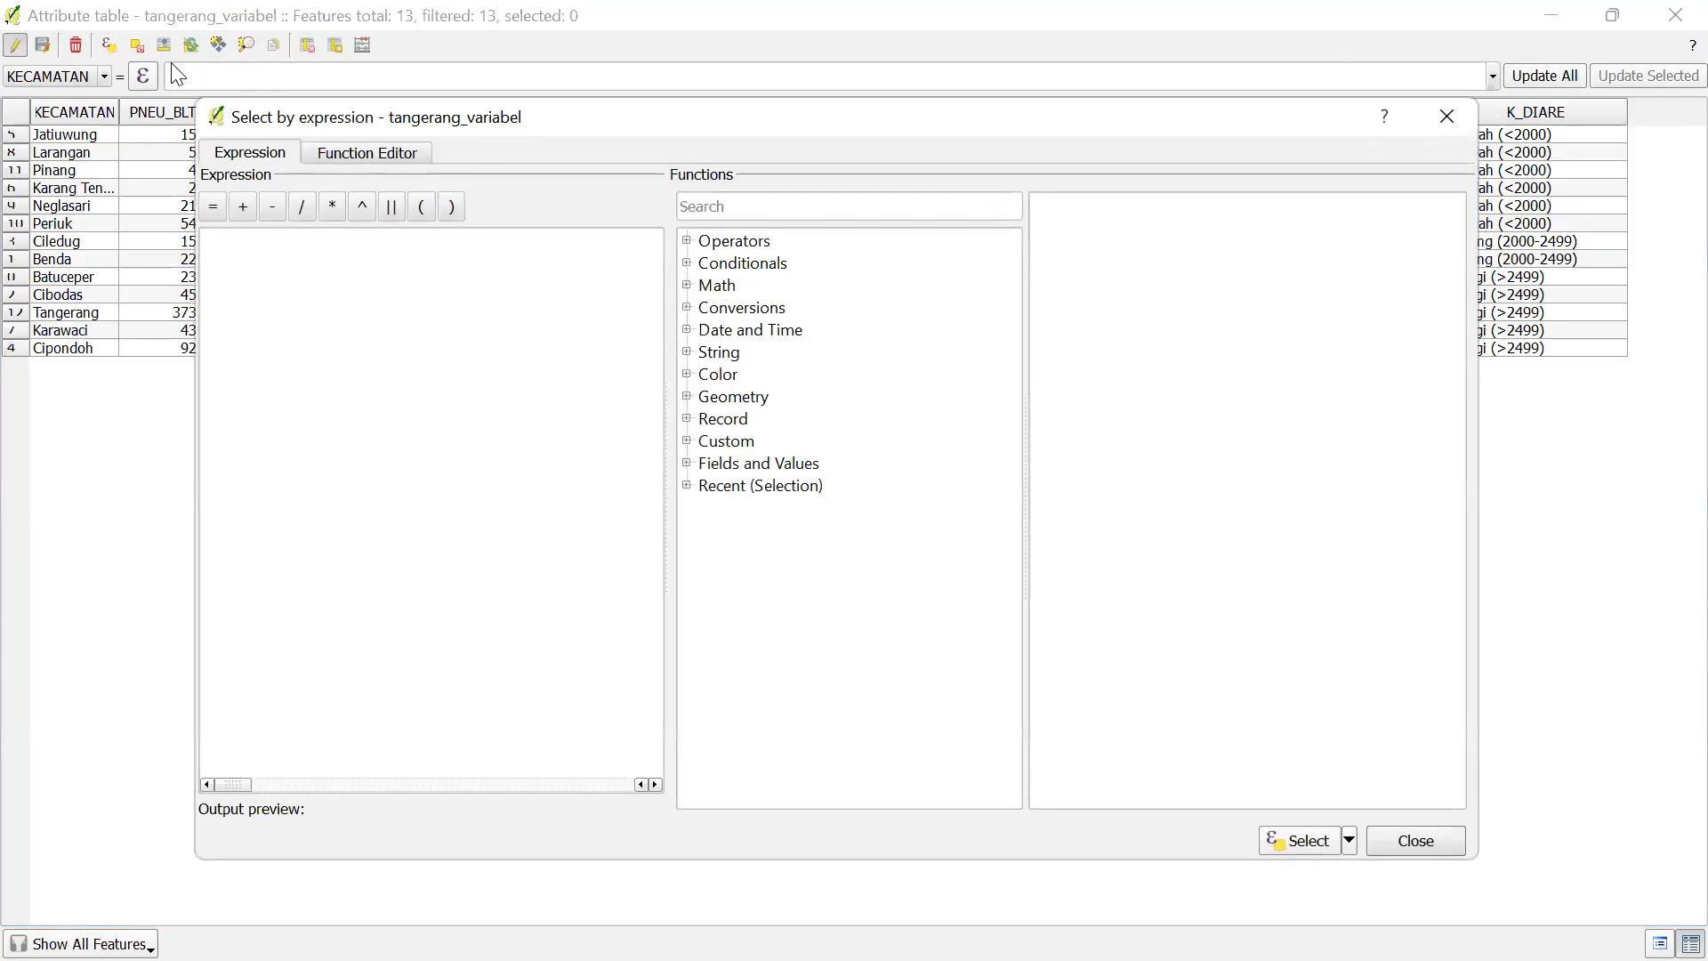
left_click(686, 462)
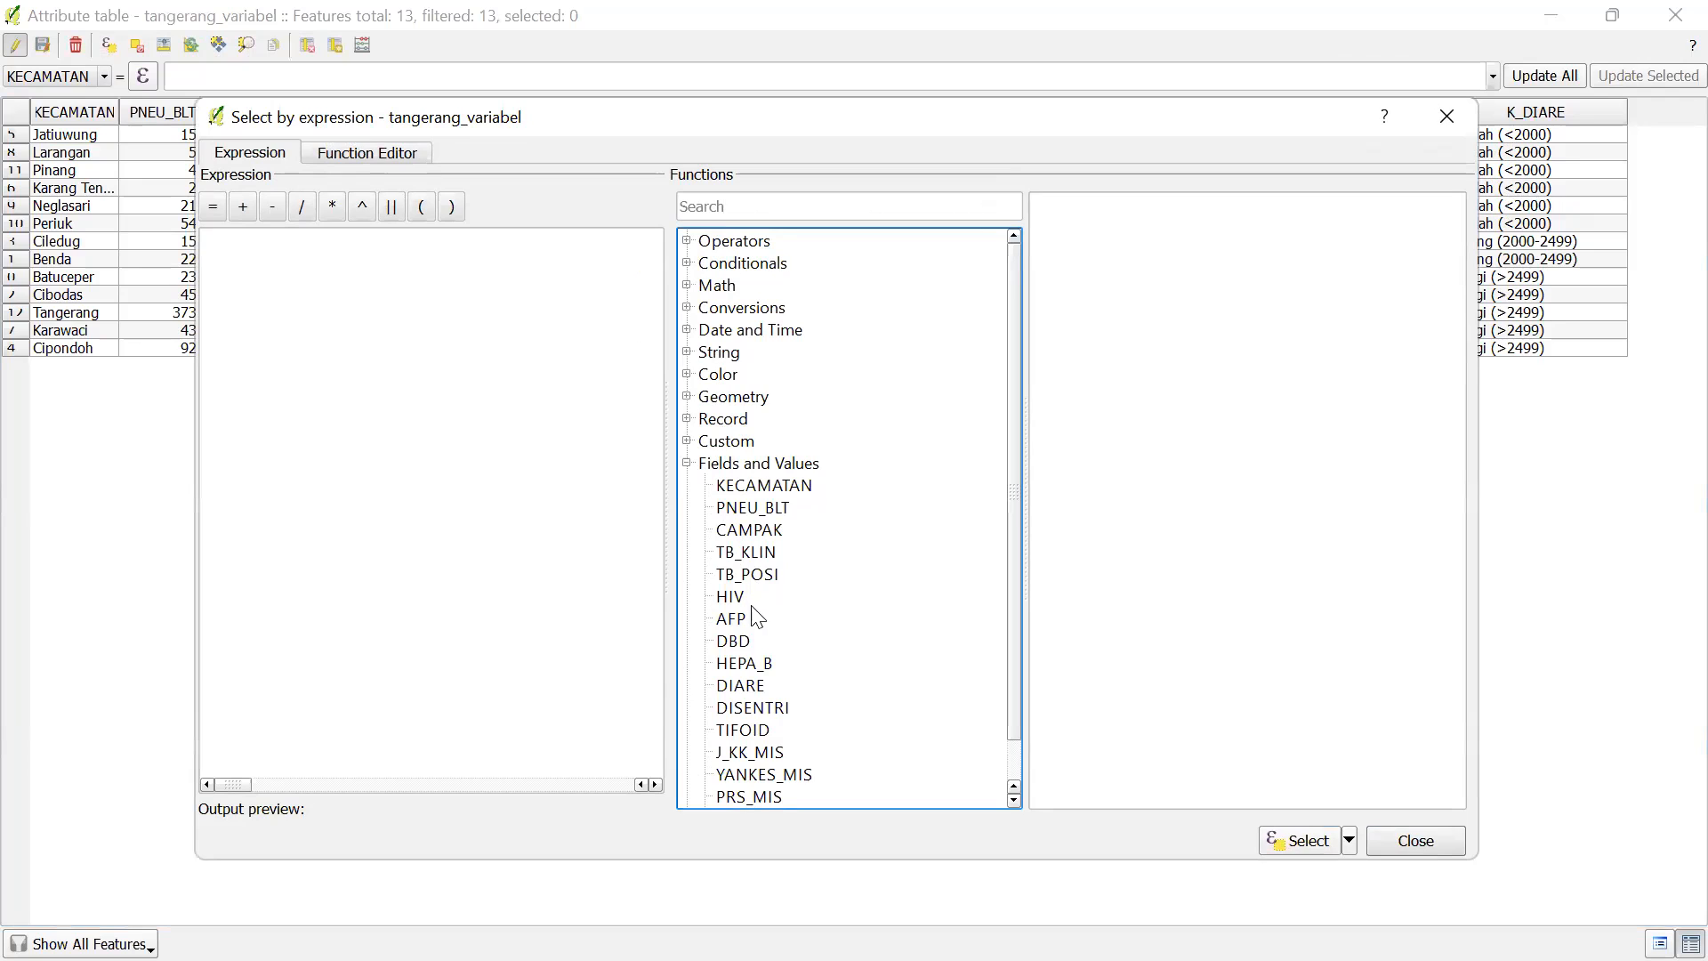
left_click(737, 688)
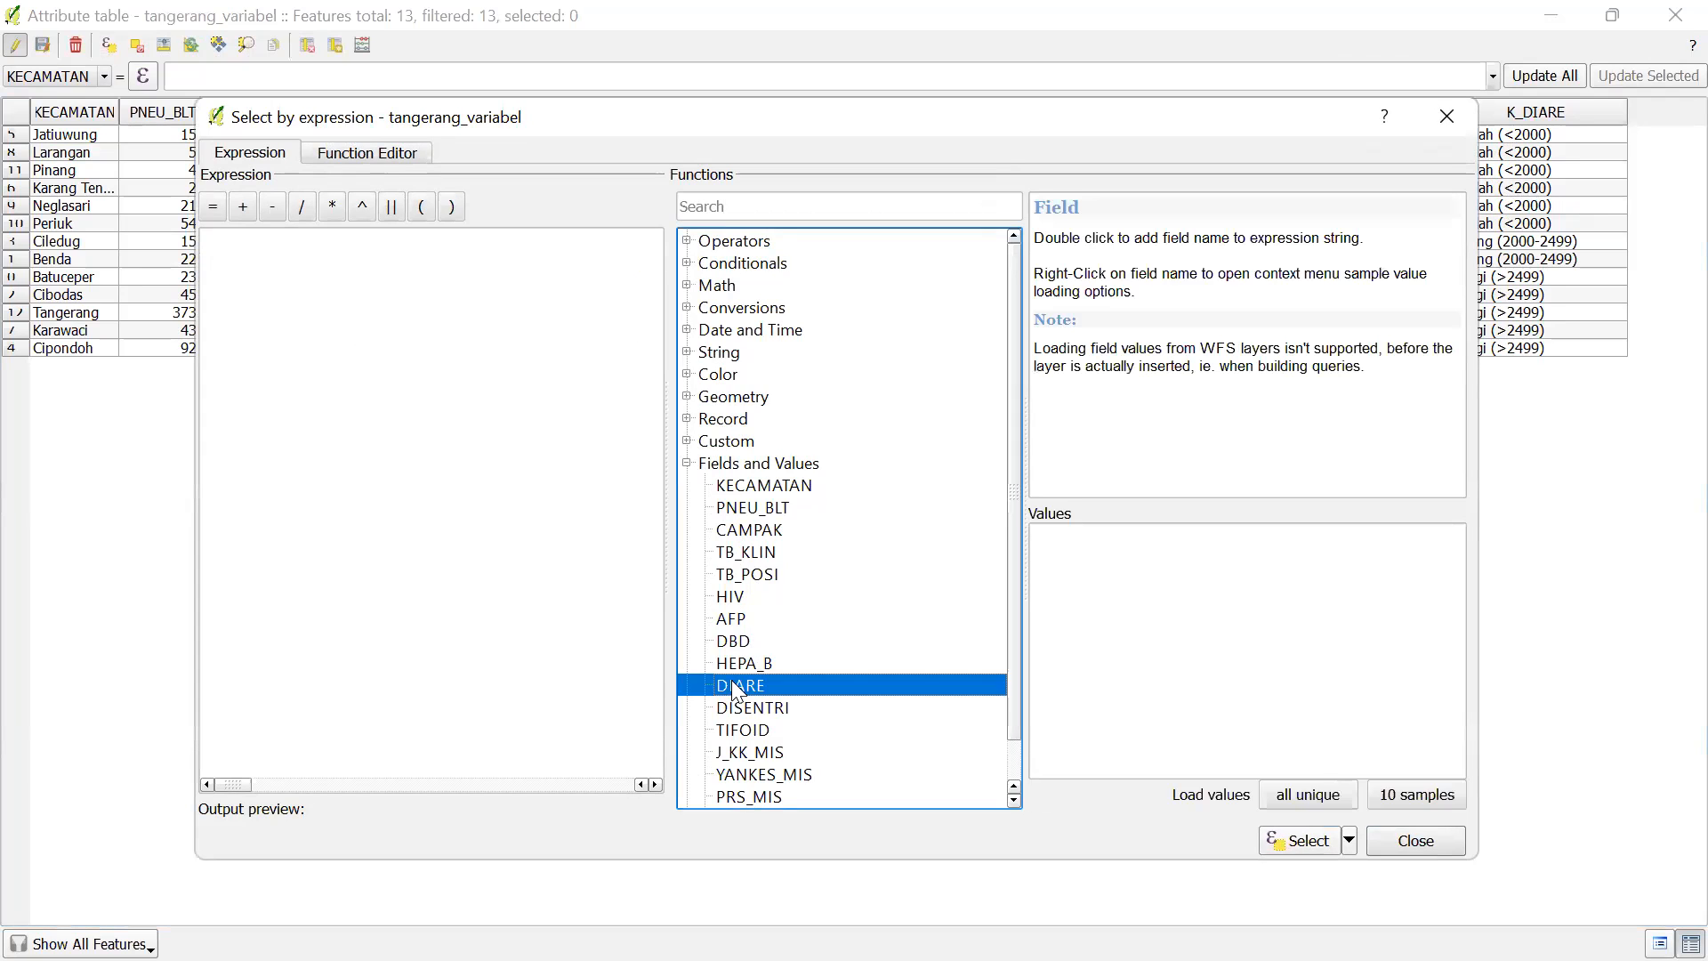
double_click(737, 688)
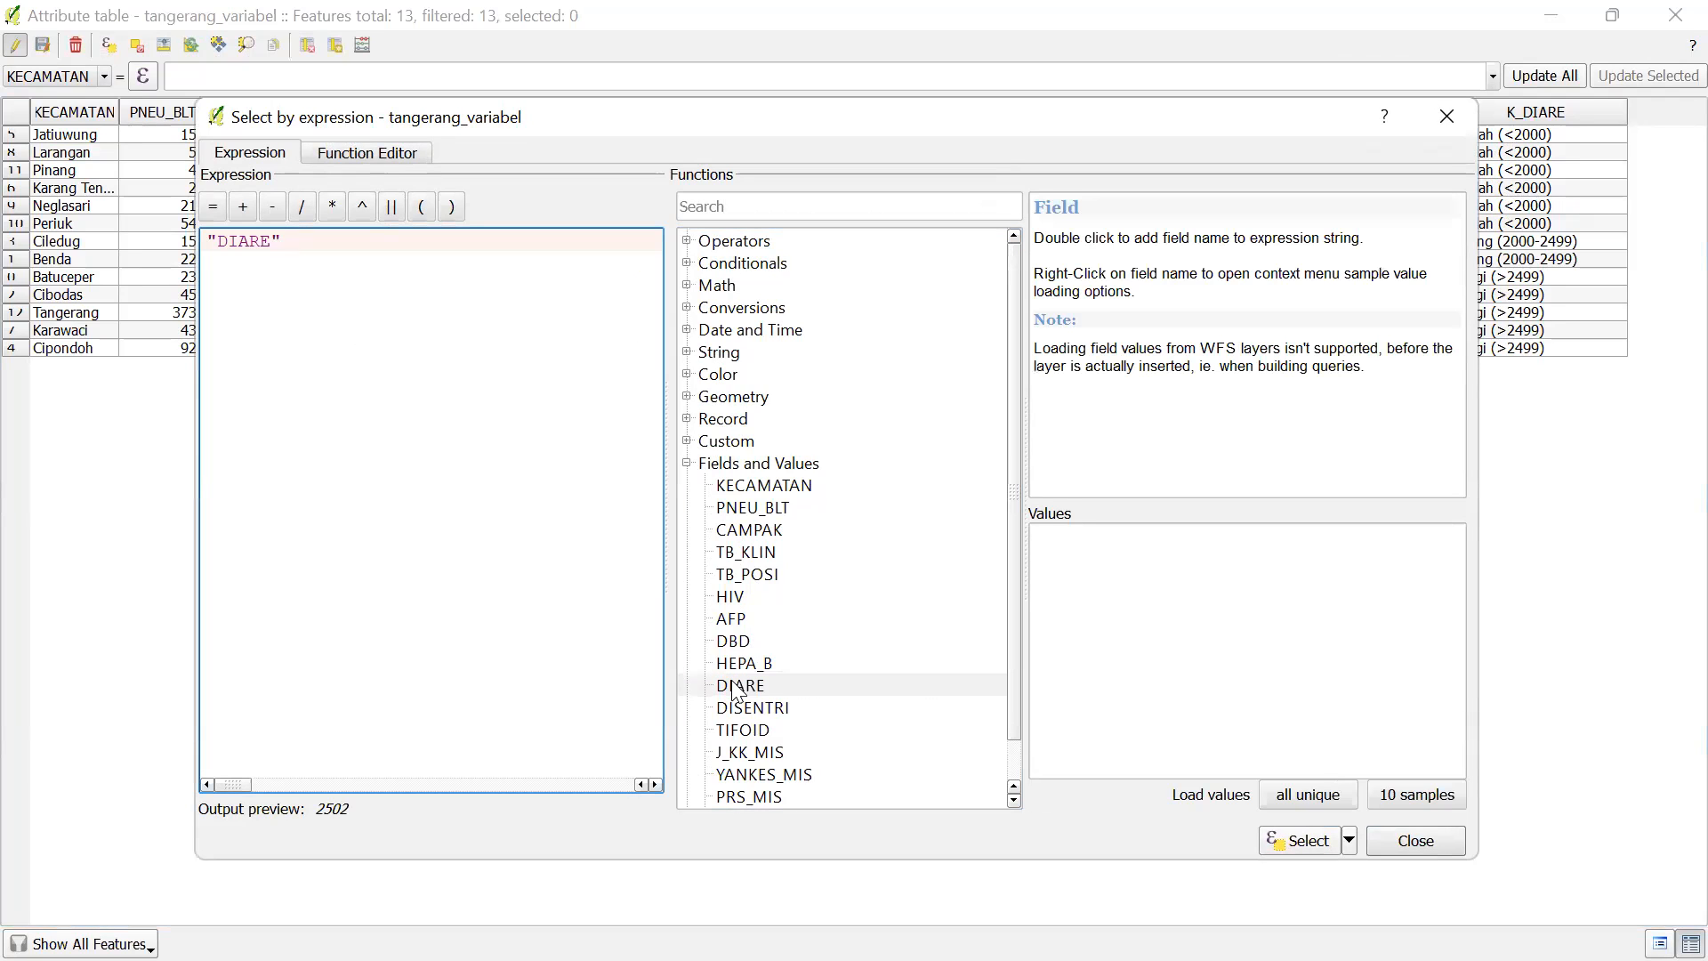
left_click(688, 243)
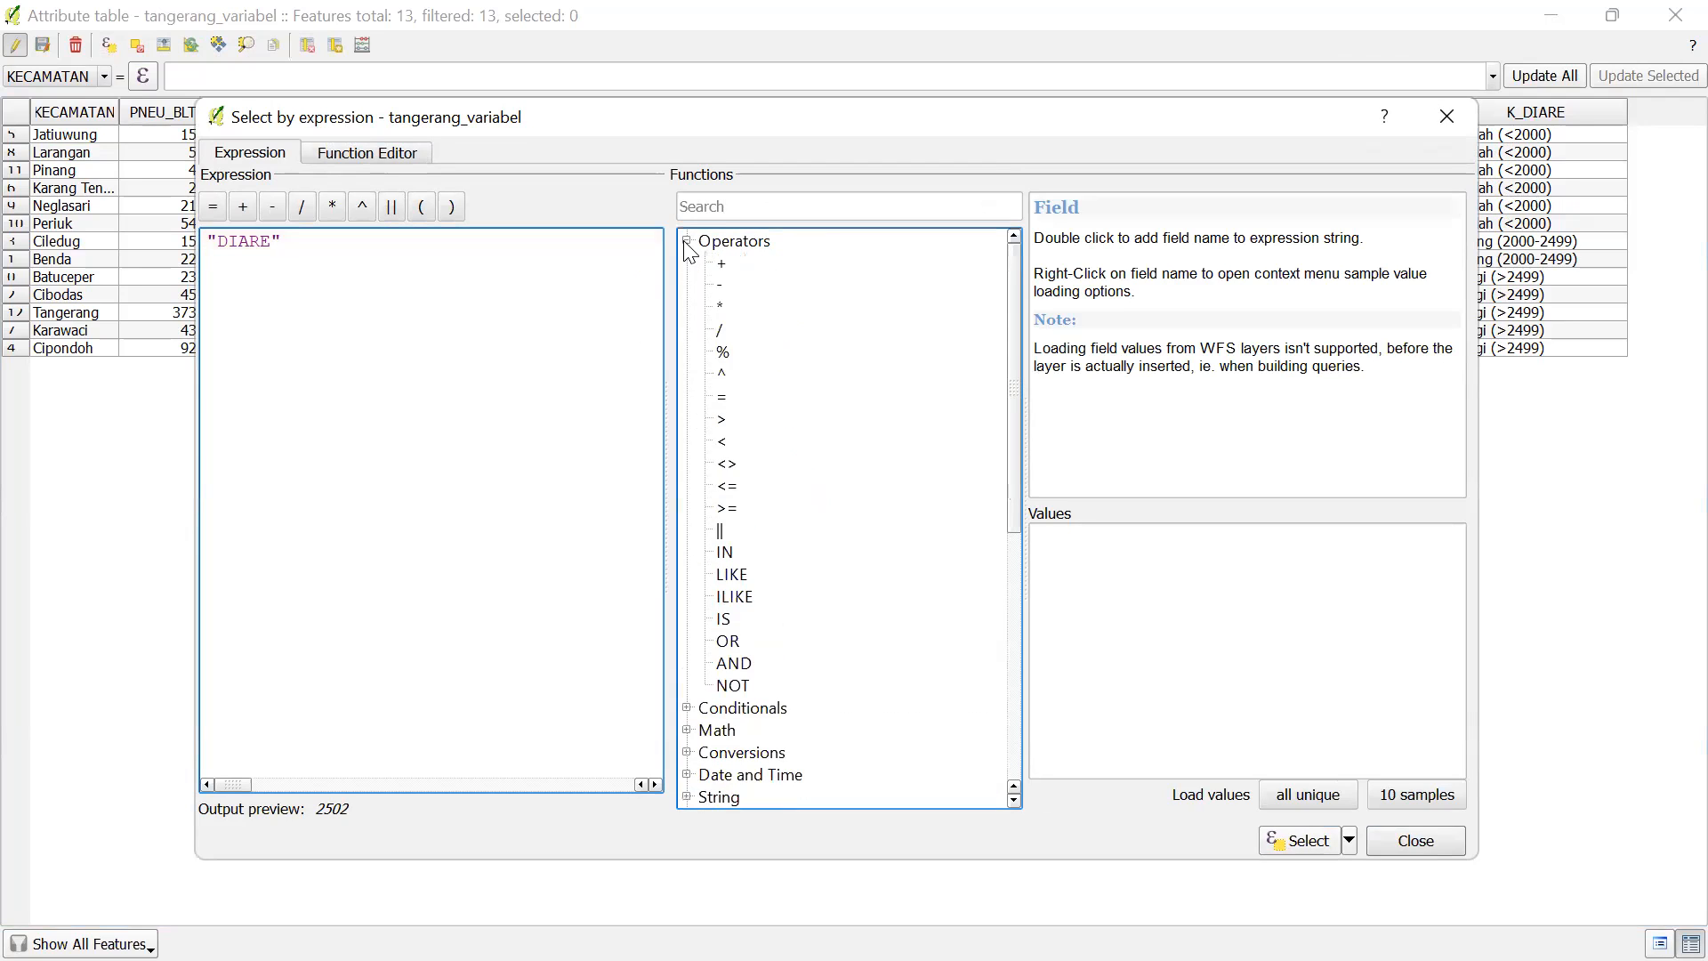
double_click(723, 442)
type("2000")
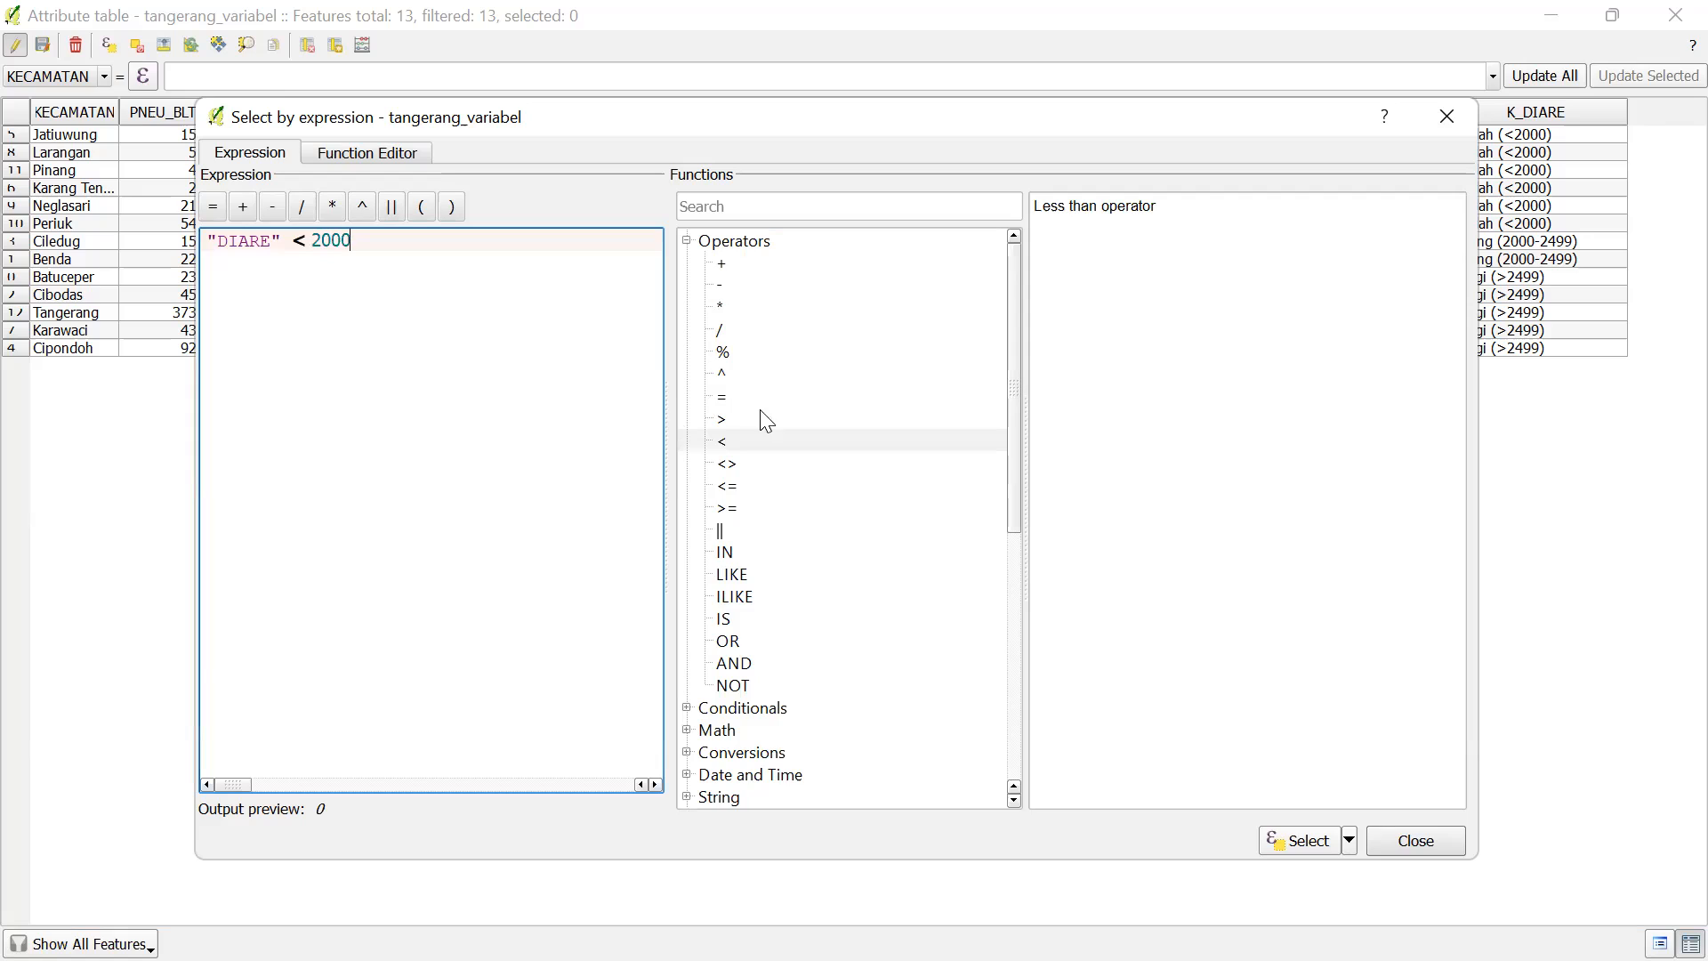
left_click(1264, 841)
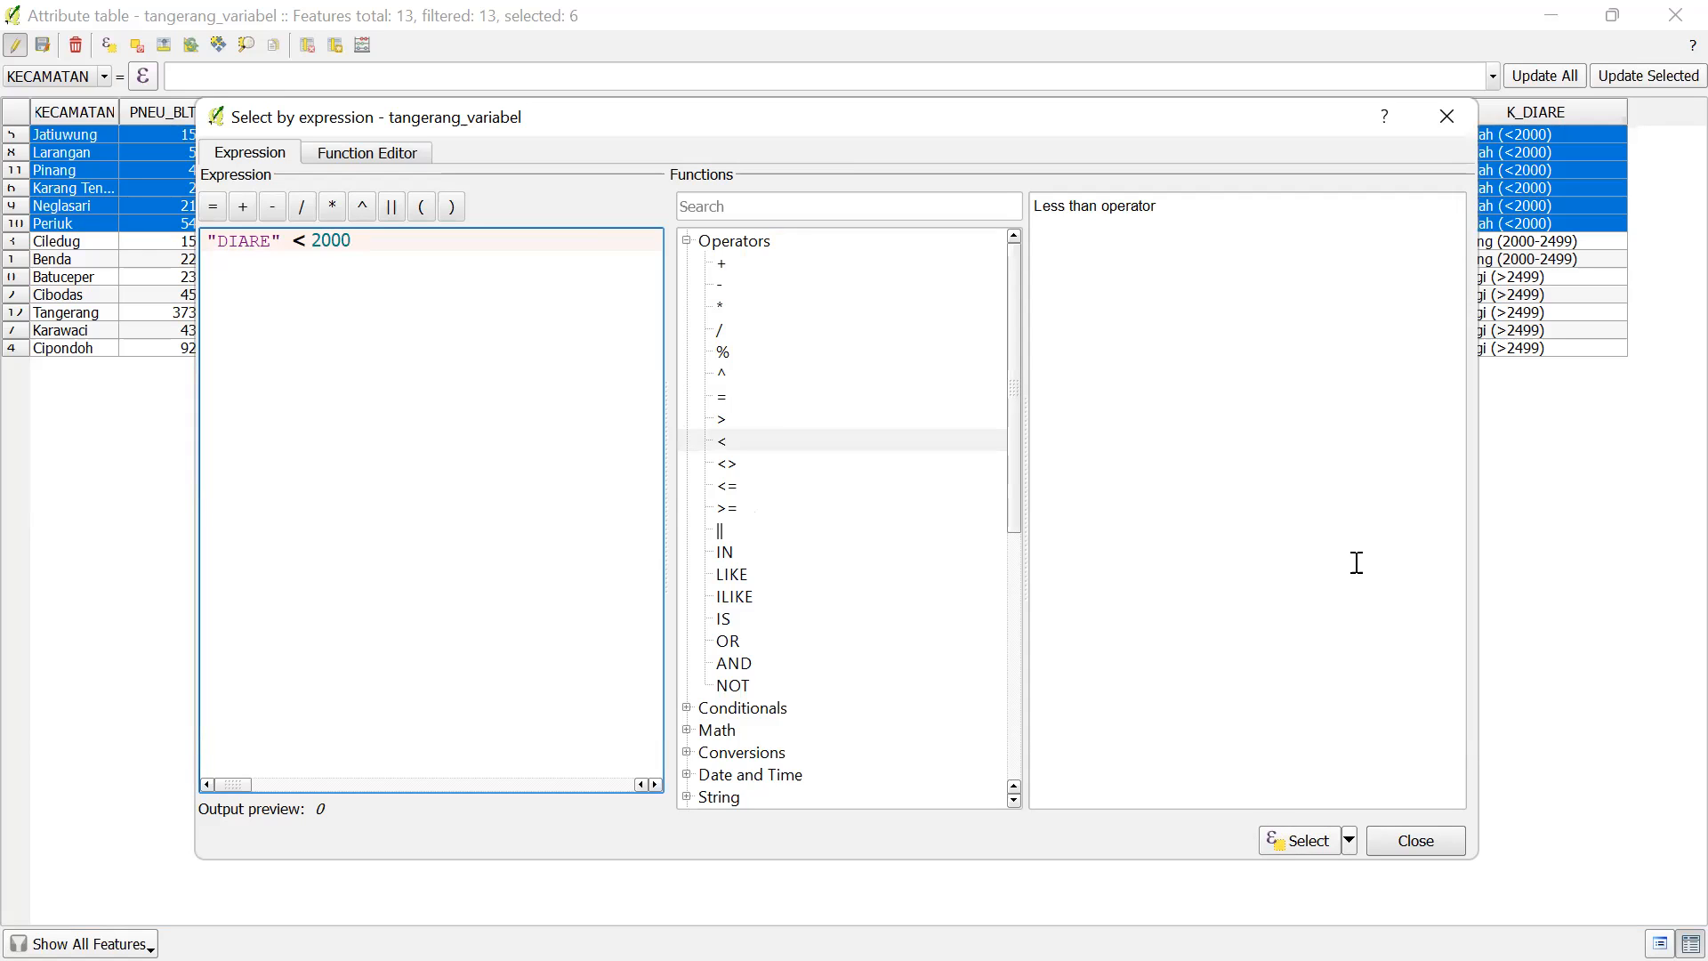
left_click(1447, 117)
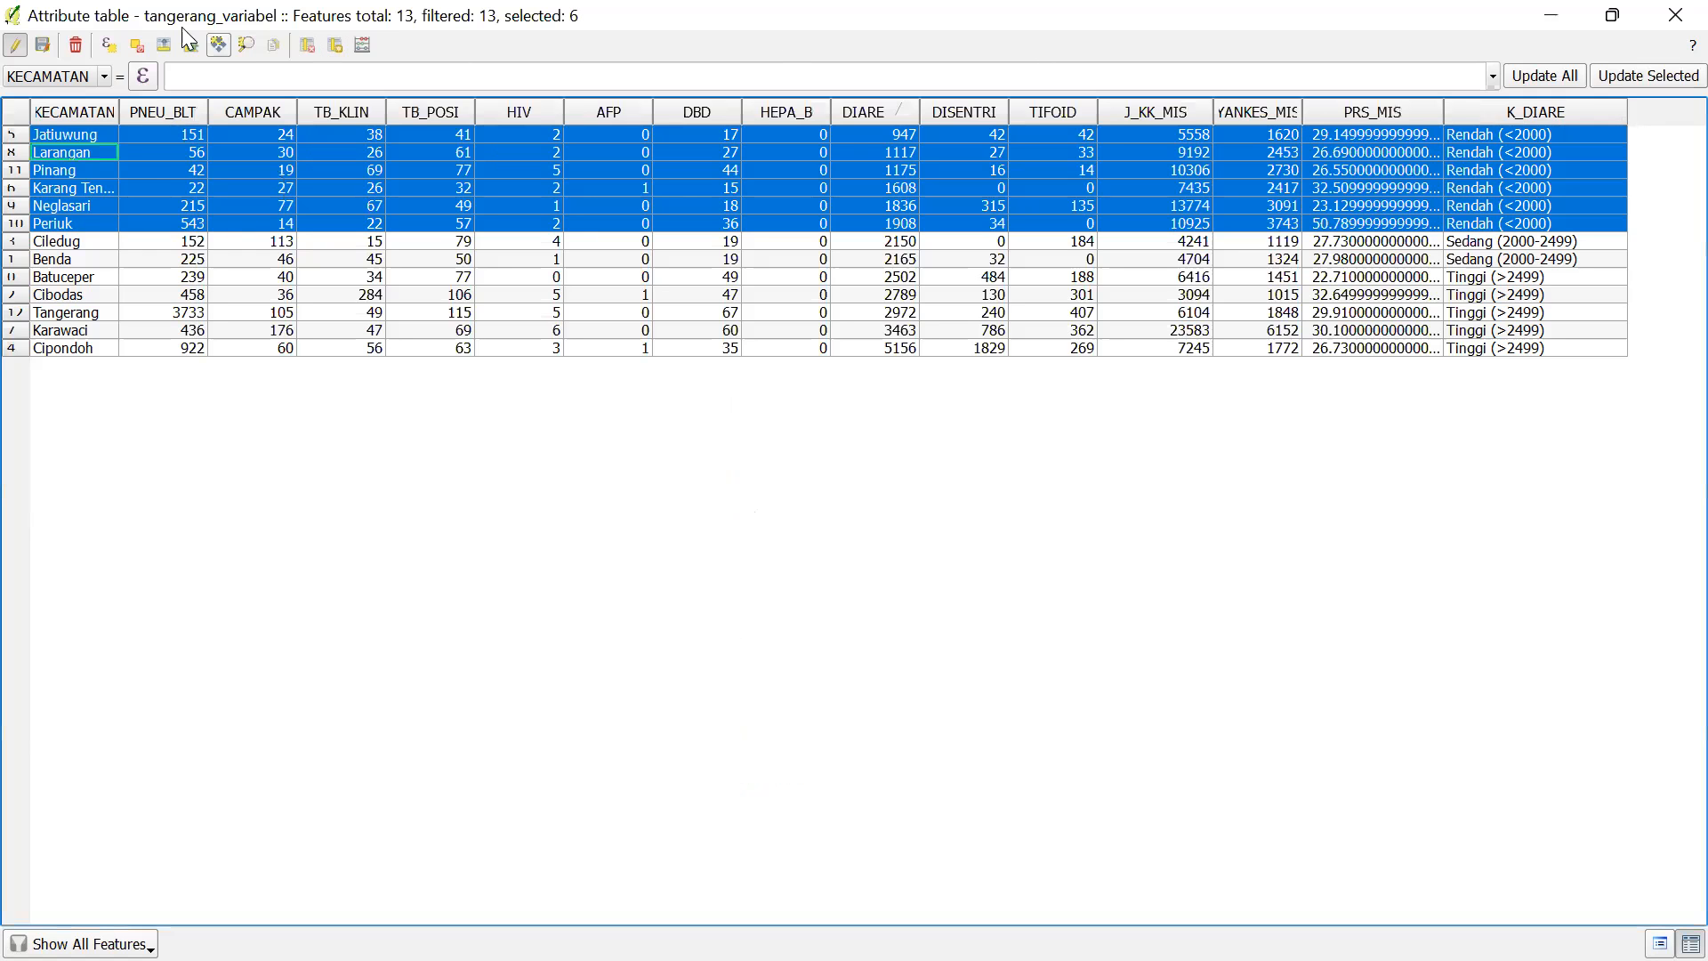
Repeat the selection by expression, rebuilding "DIARE" < 2000 from the DIARE field and the less-than operator
left_click(108, 45)
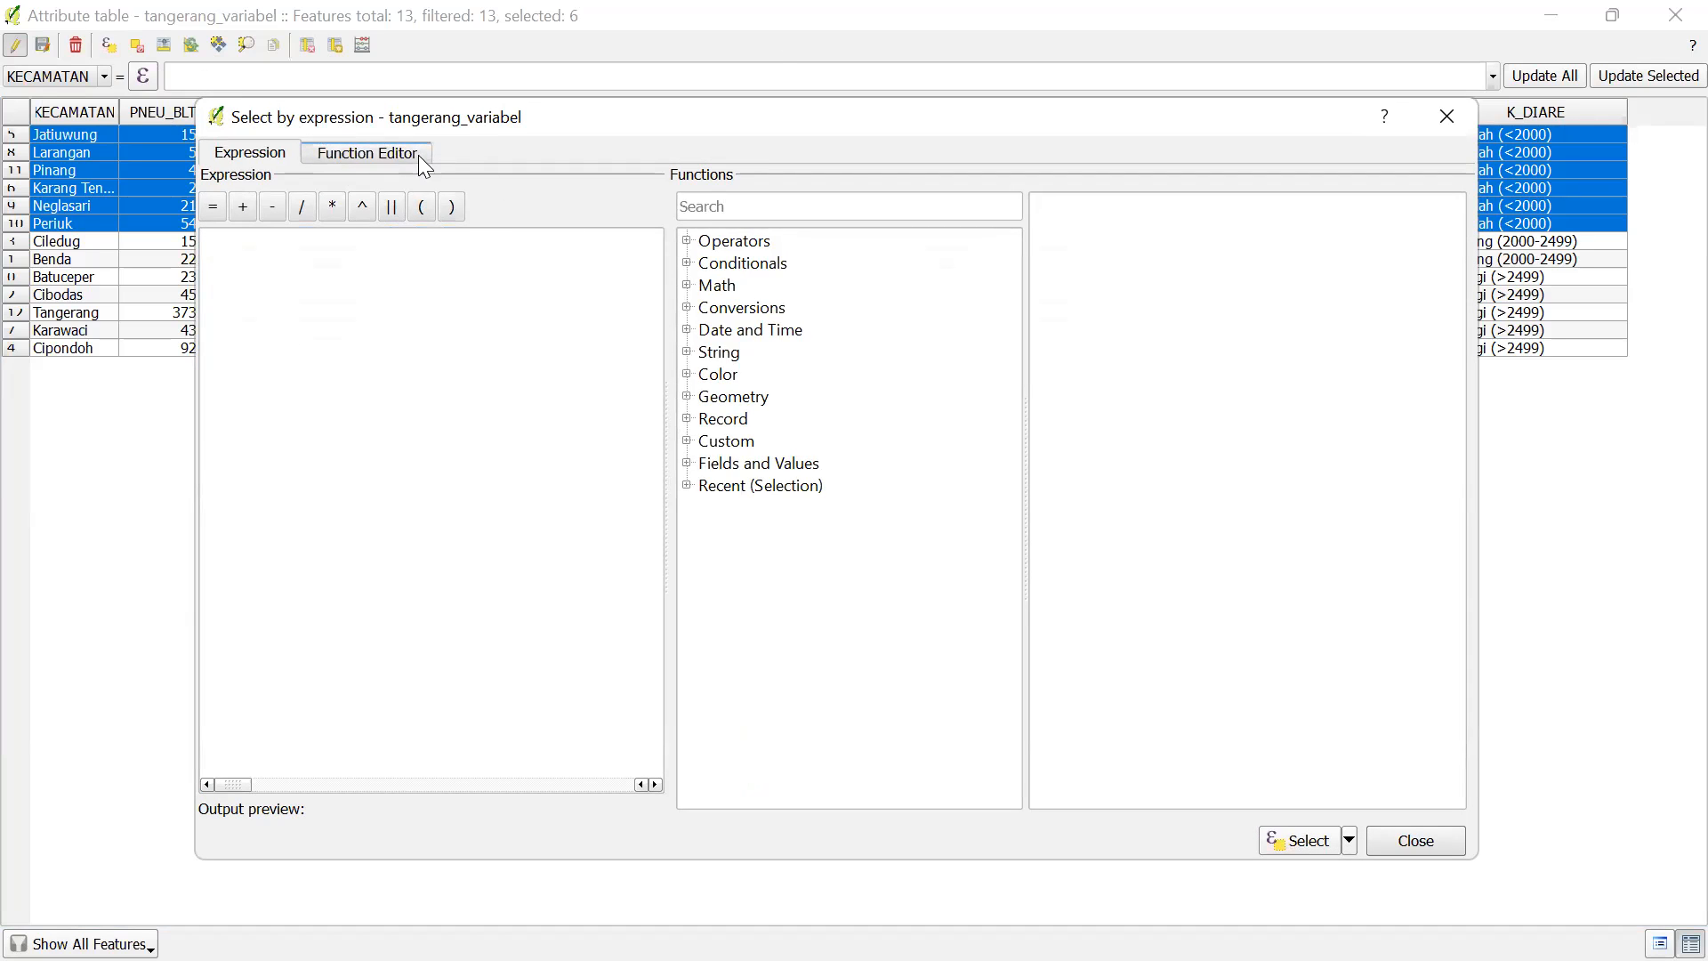
left_click(687, 463)
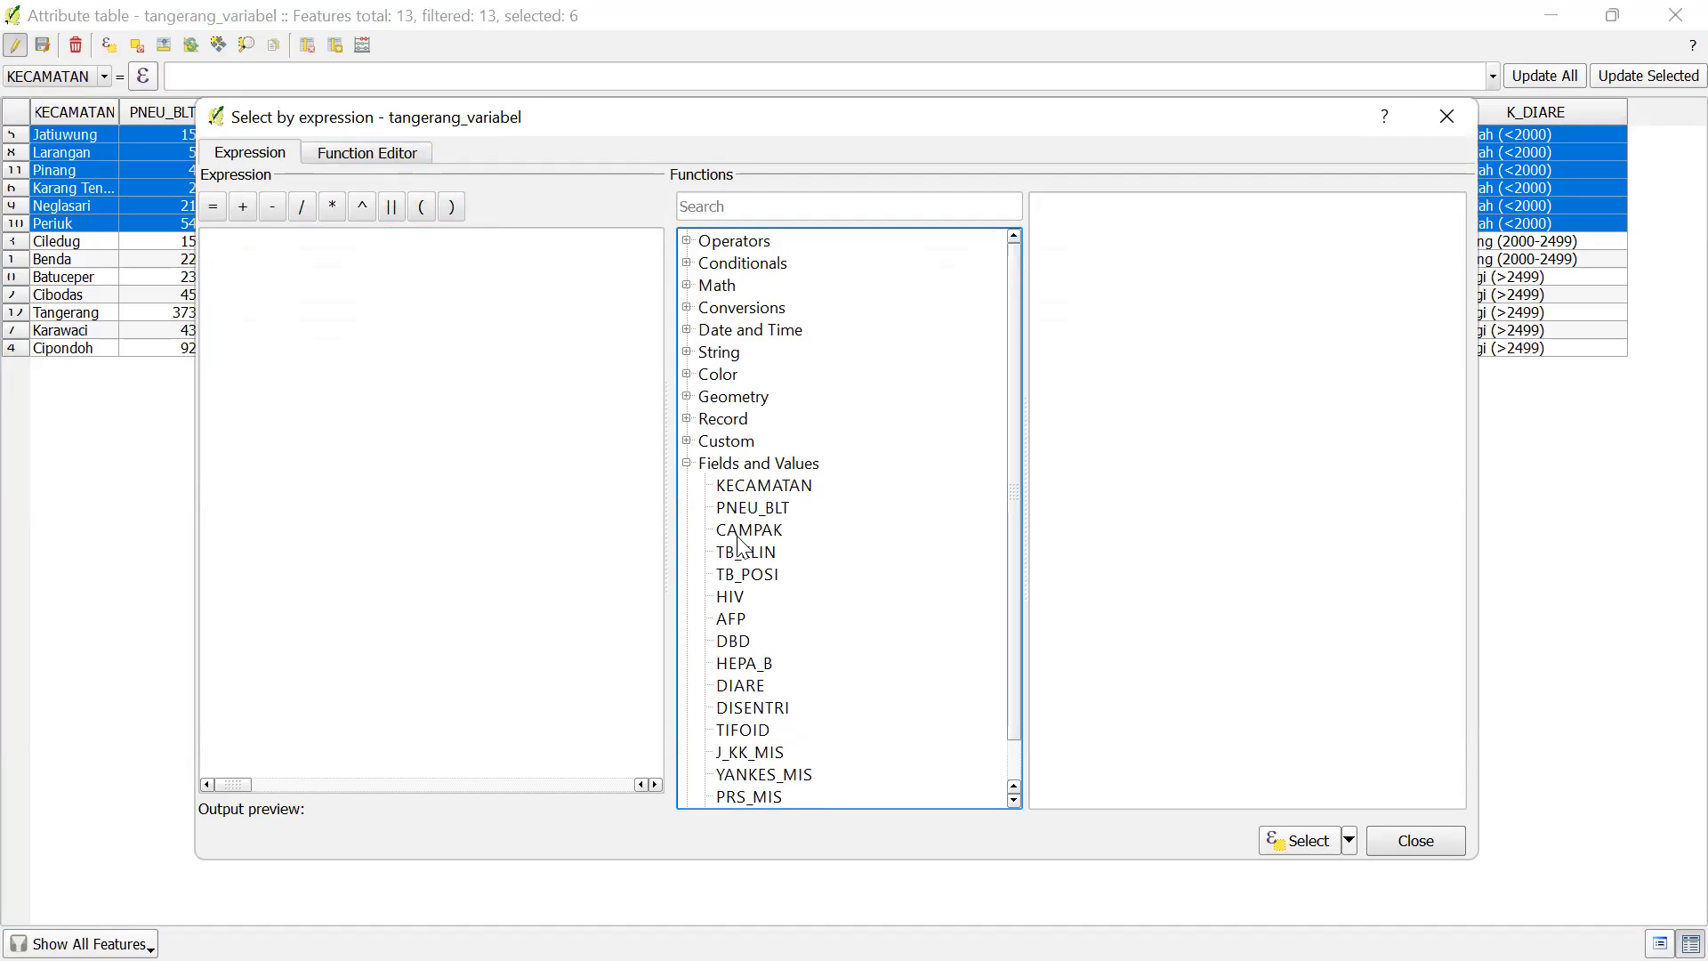
scroll(742, 550, "down", 1)
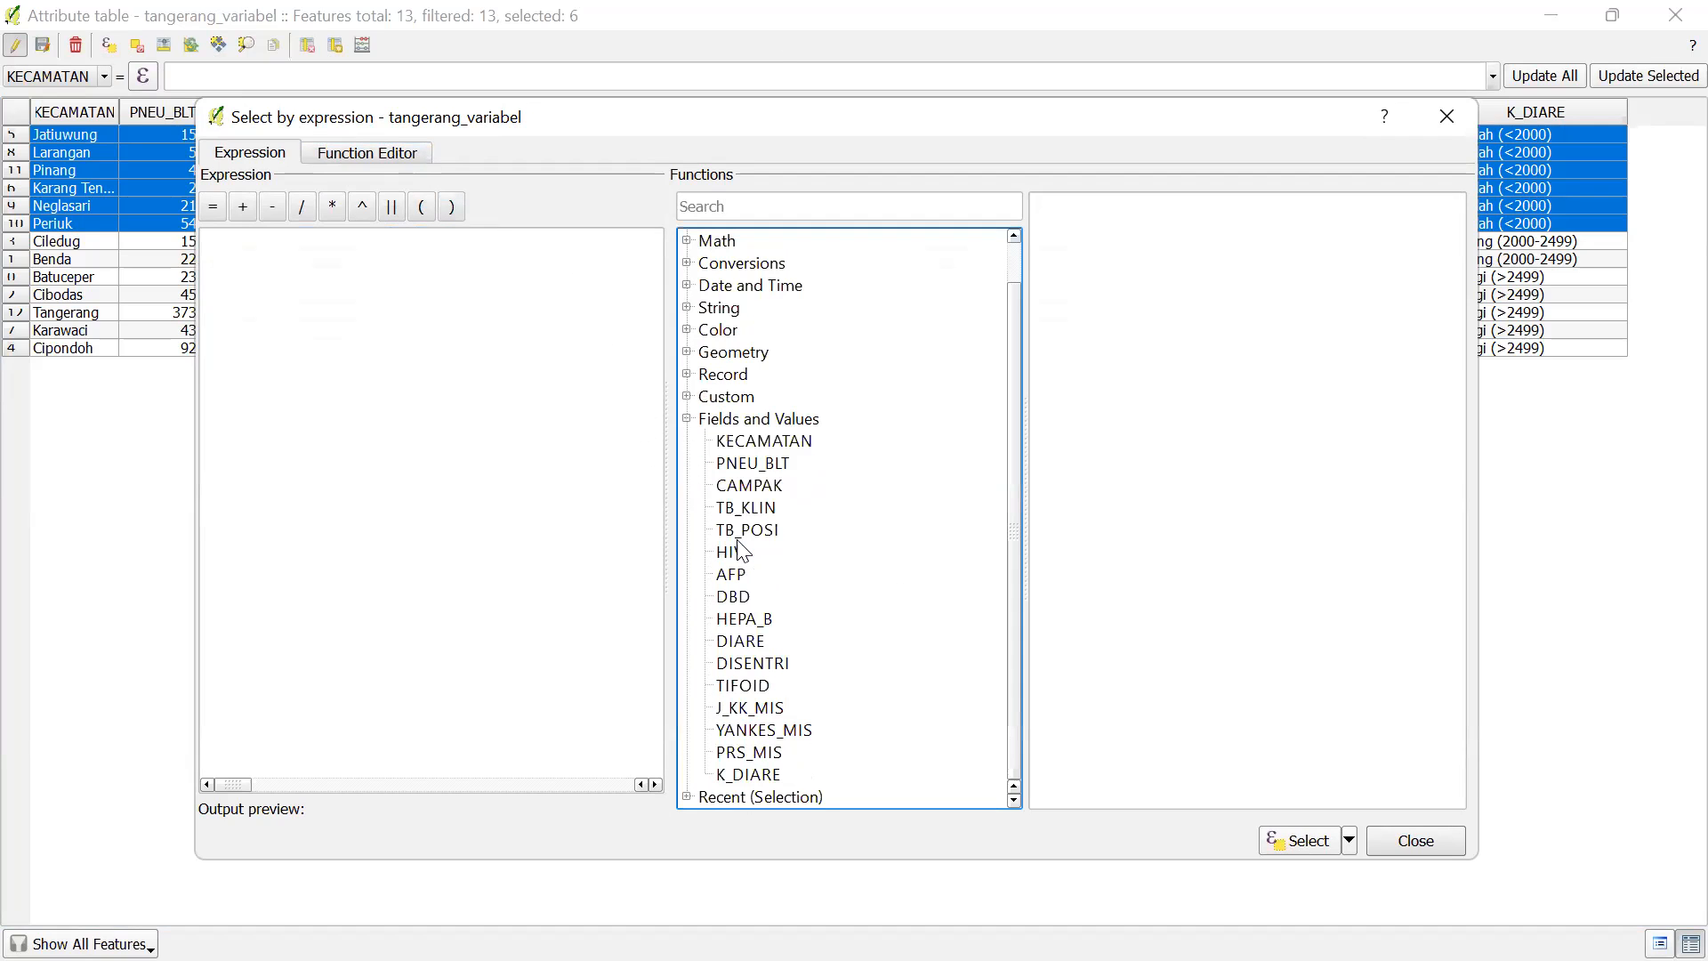
double_click(731, 640)
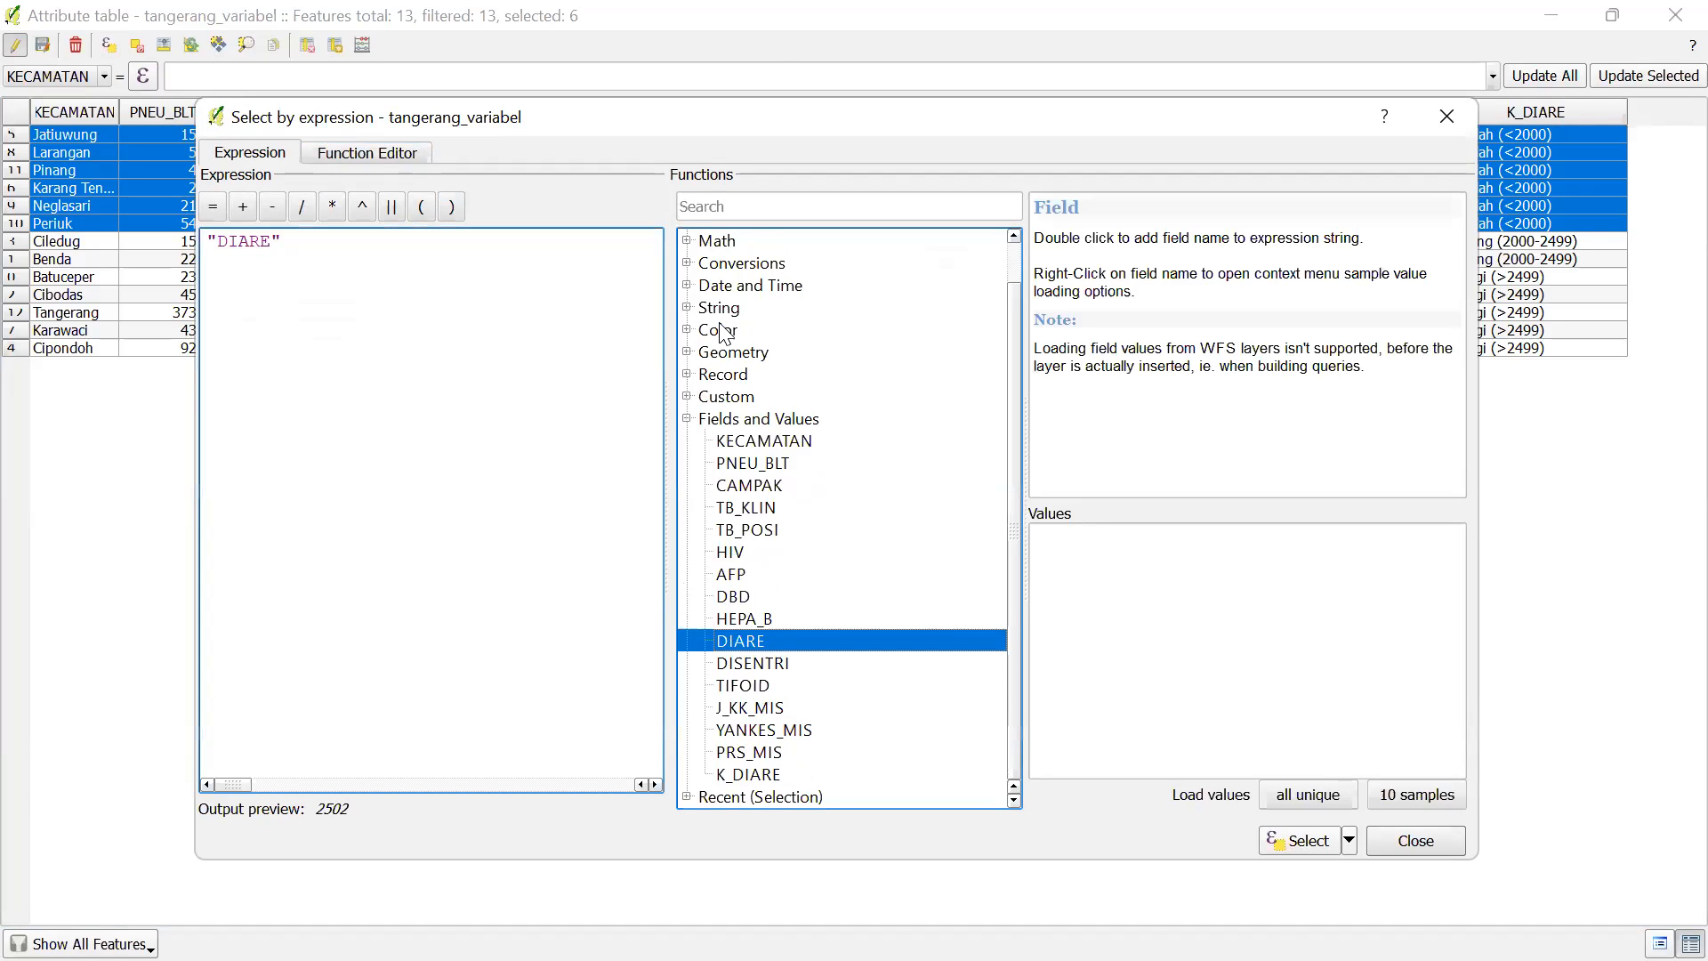
scroll(724, 334, "up", 1)
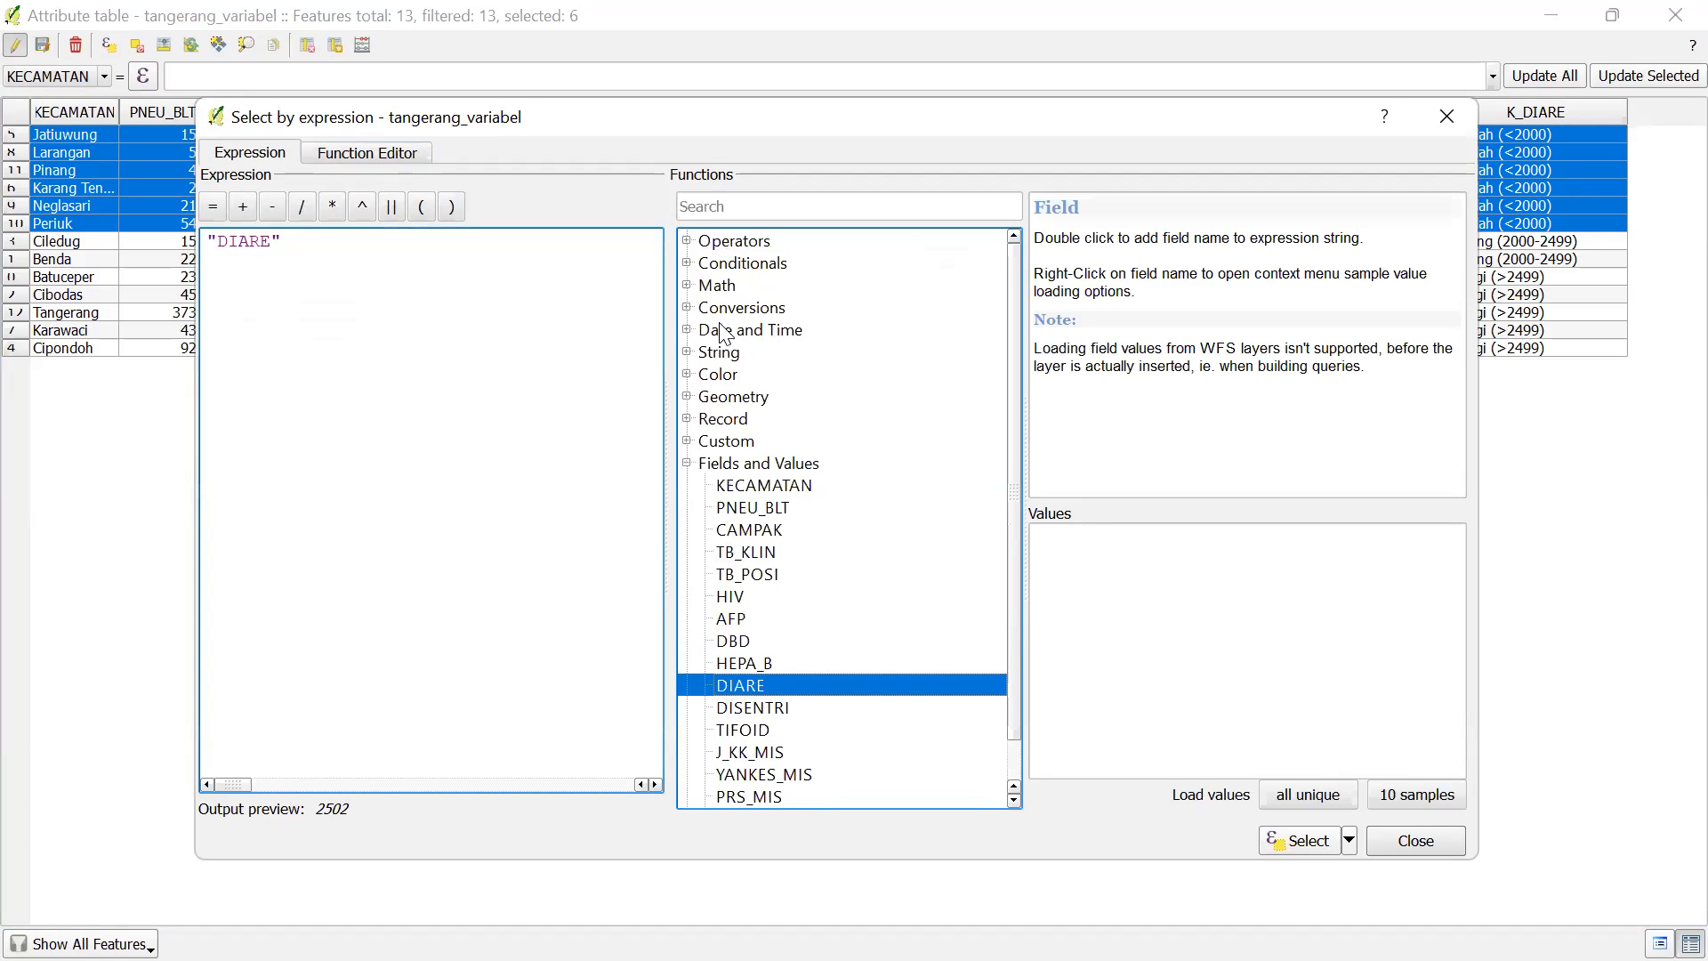
left_click(686, 241)
double_click(724, 441)
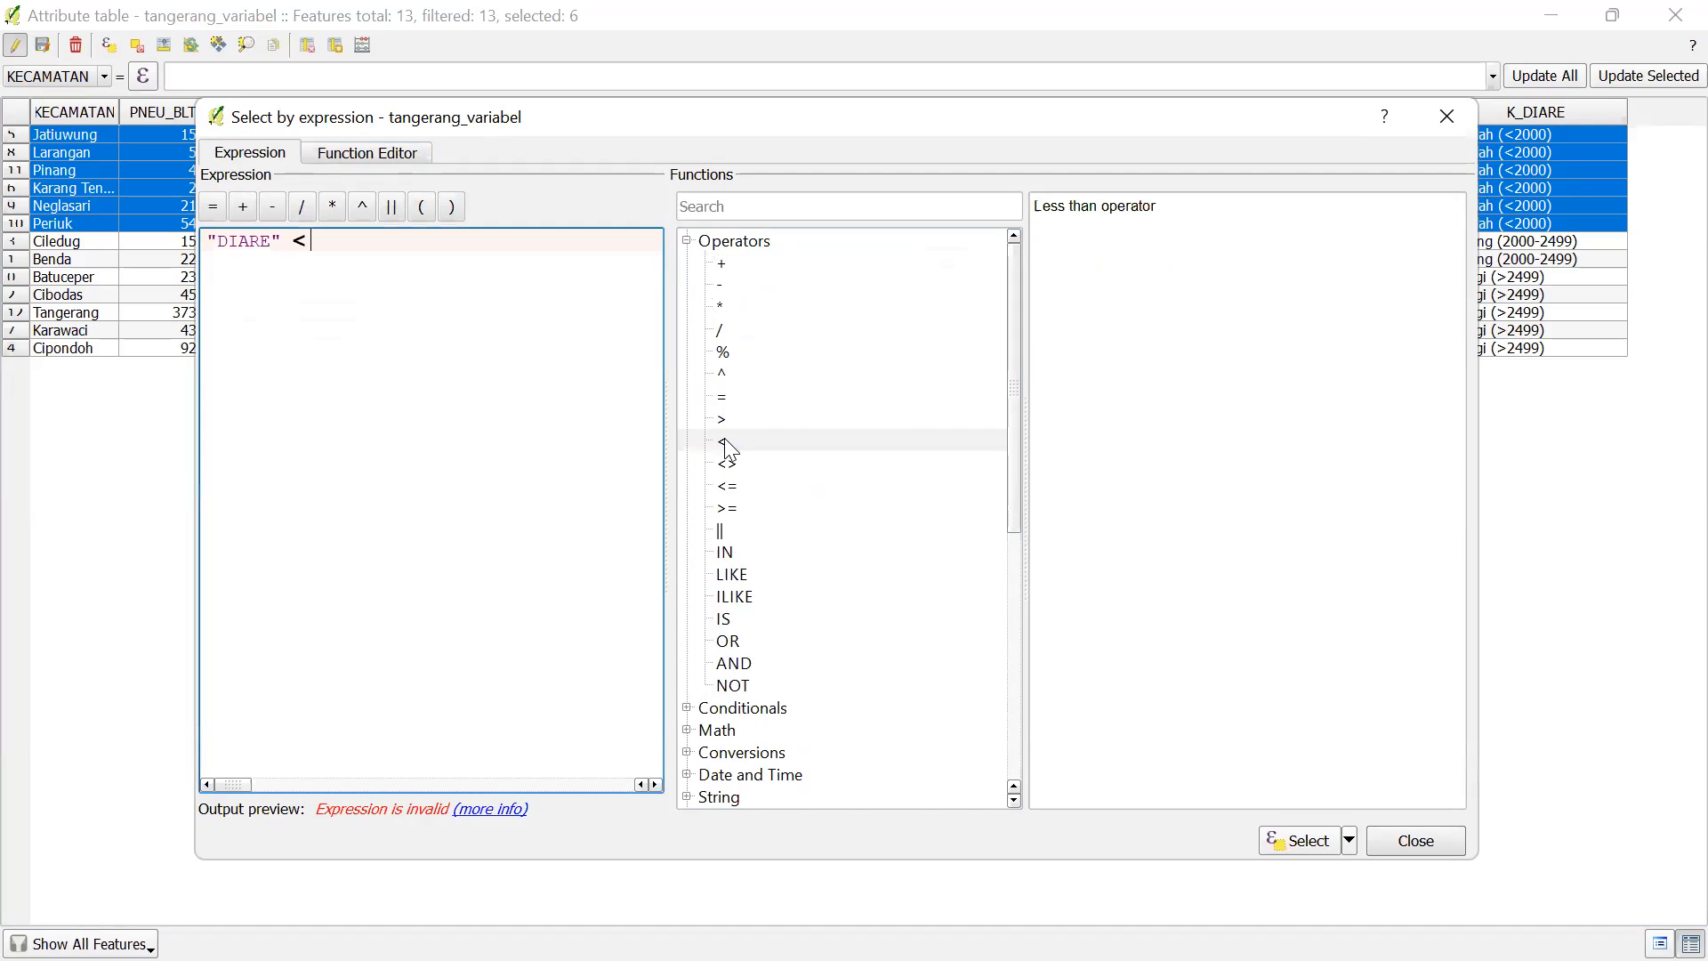
type("000")
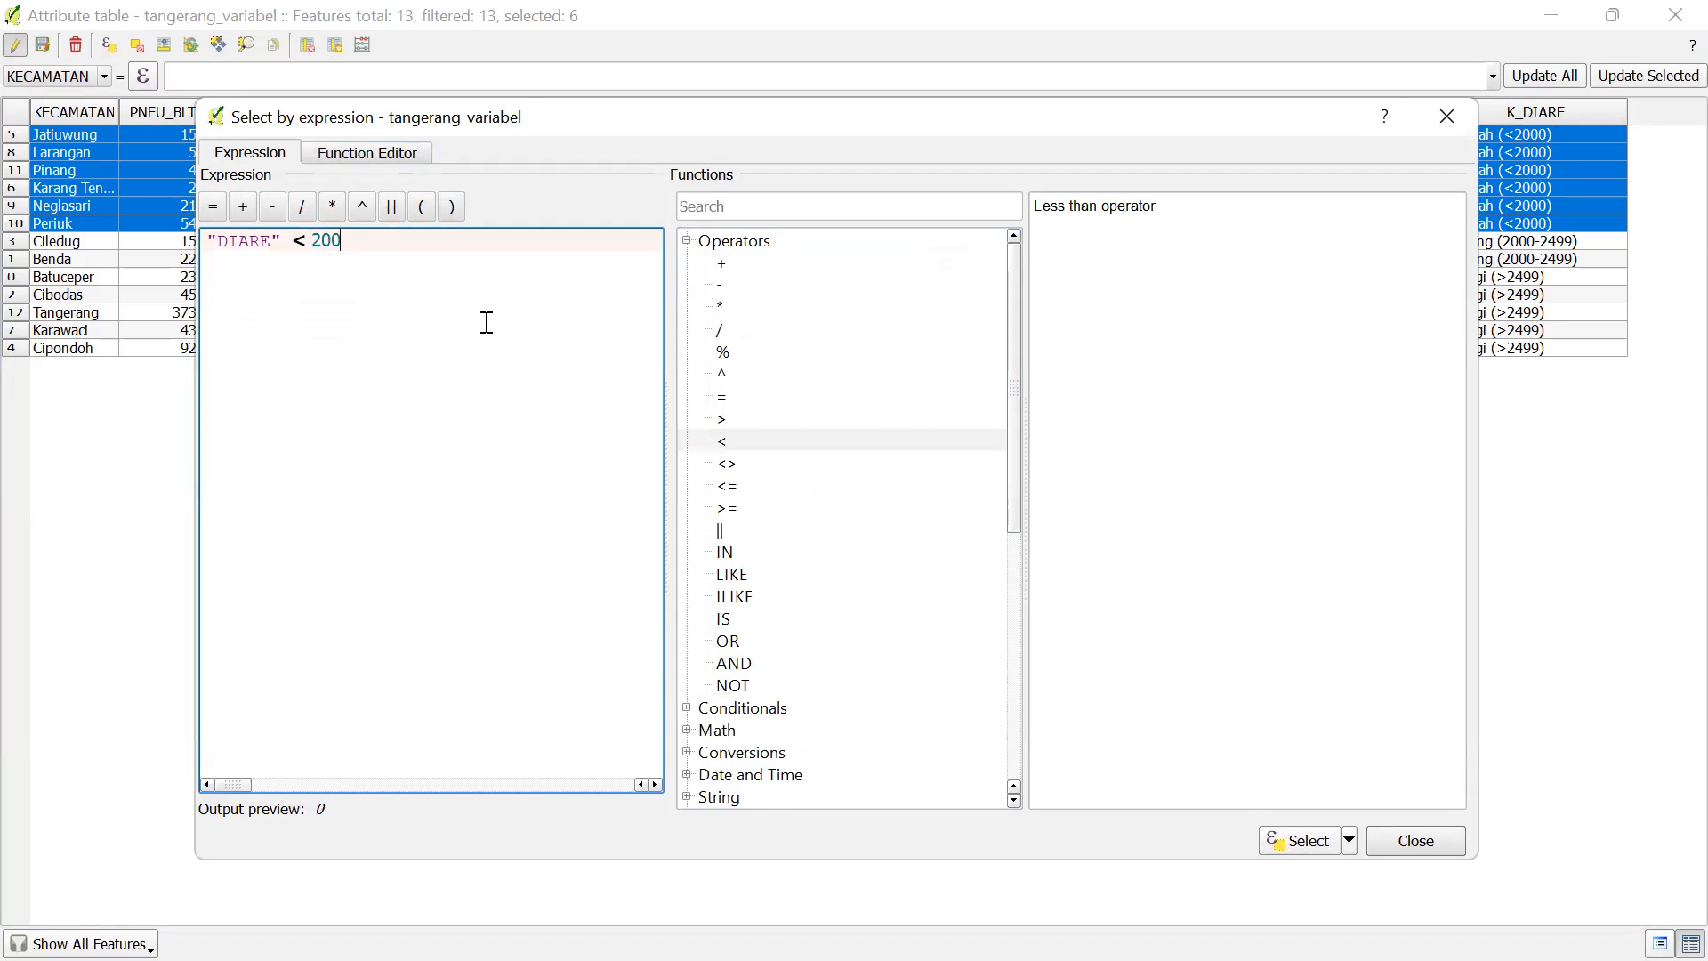
left_click(1269, 843)
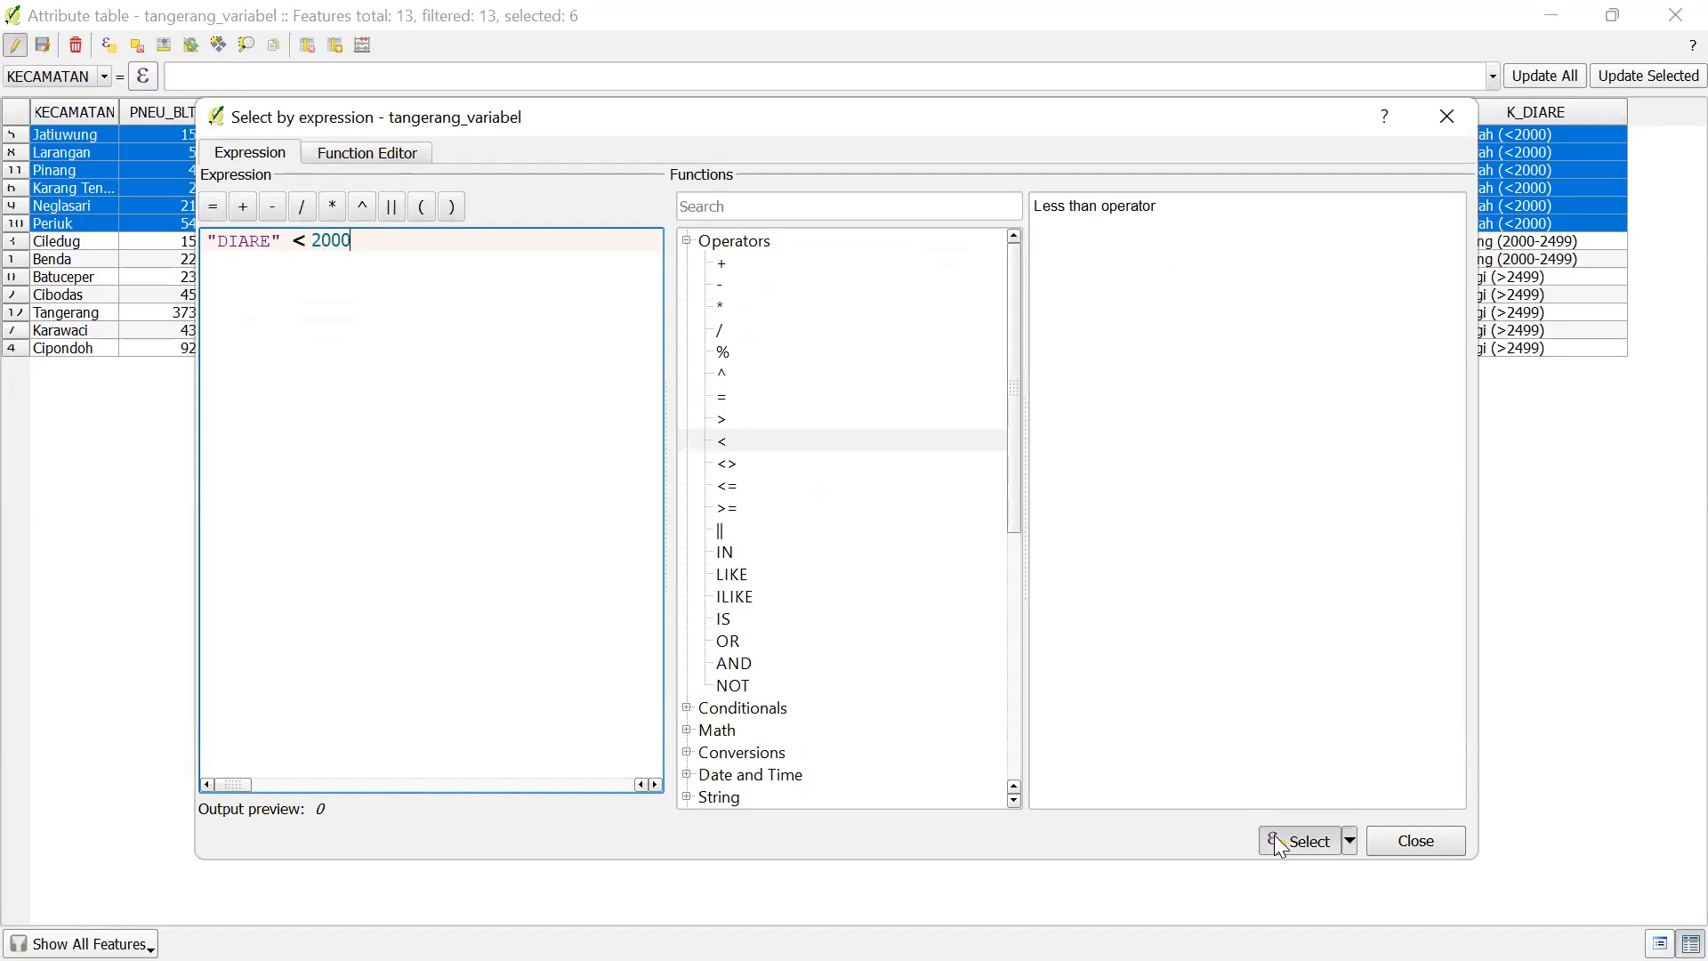
left_click(1429, 116)
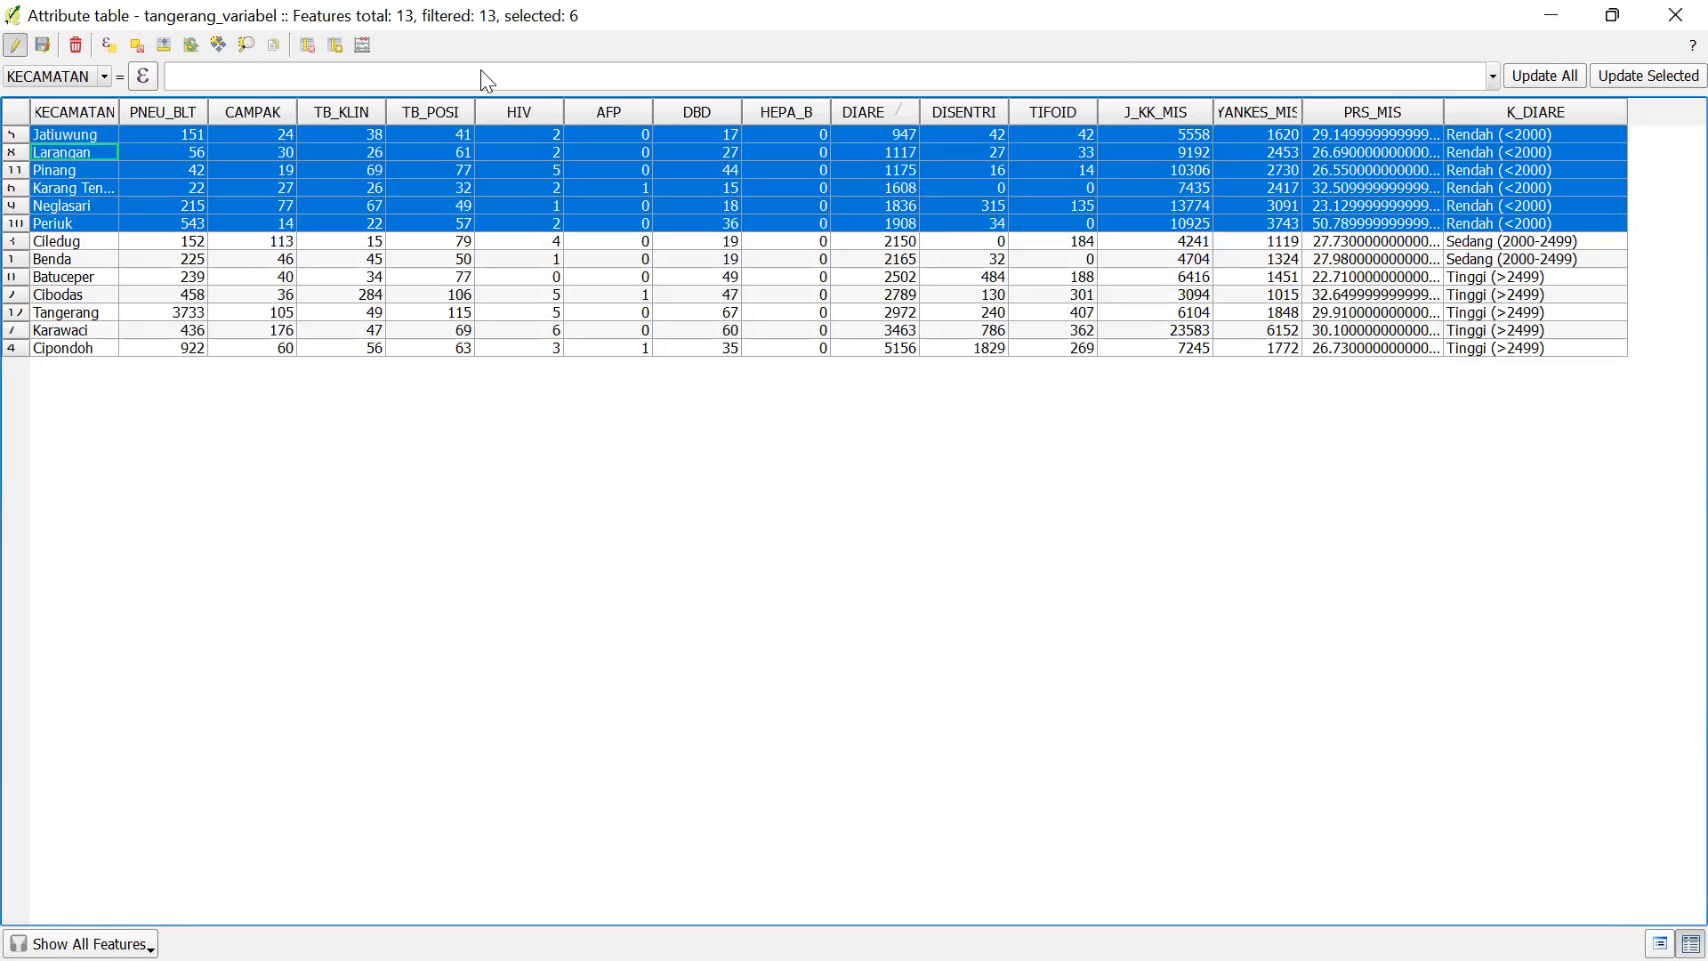
Set up the field calculator to update the existing K_DIARE field for only the selected features
left_click(357, 44)
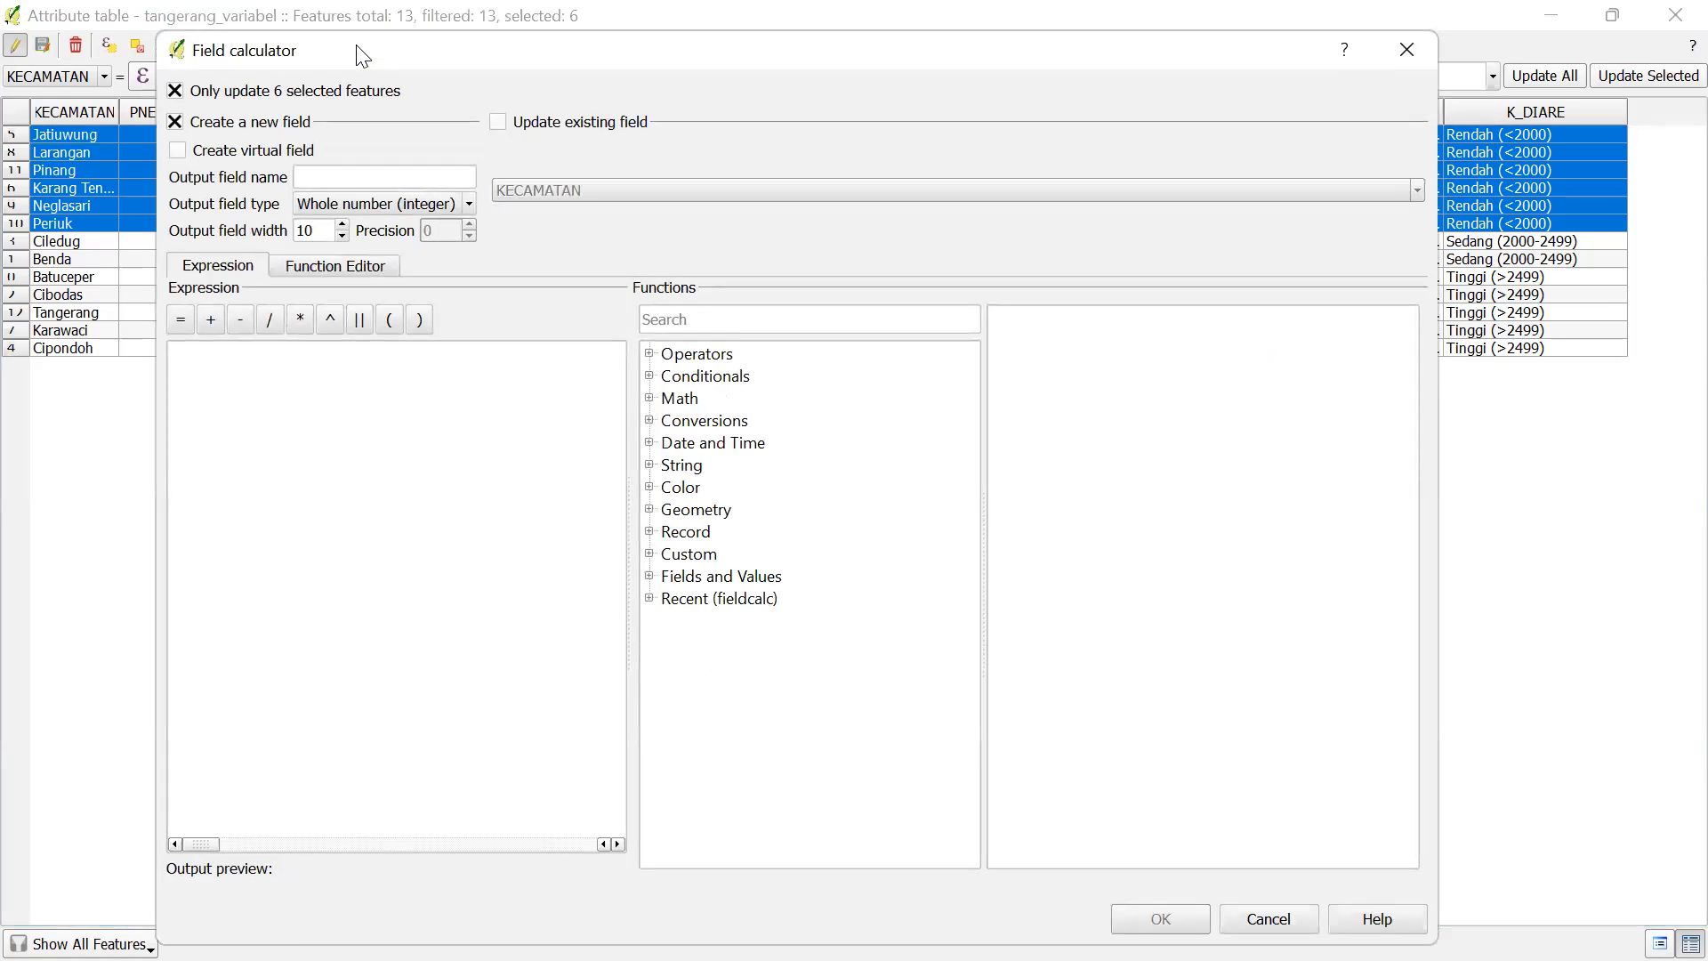
left_click_drag(461, 57, 417, 65)
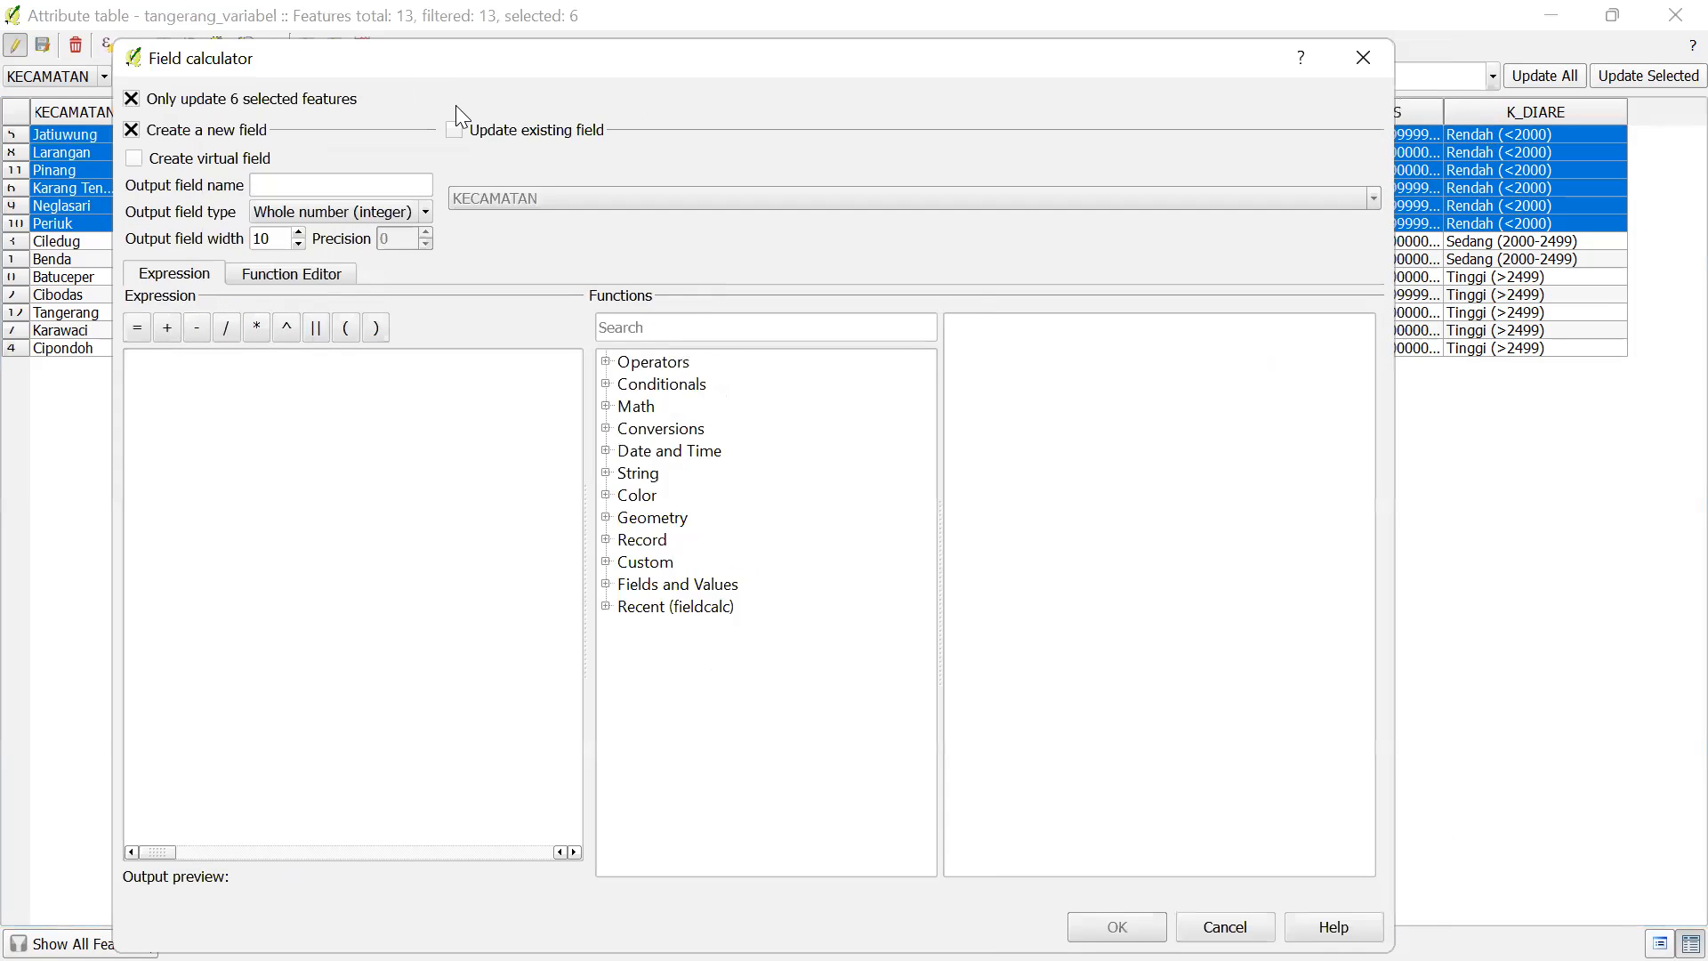
left_click(455, 132)
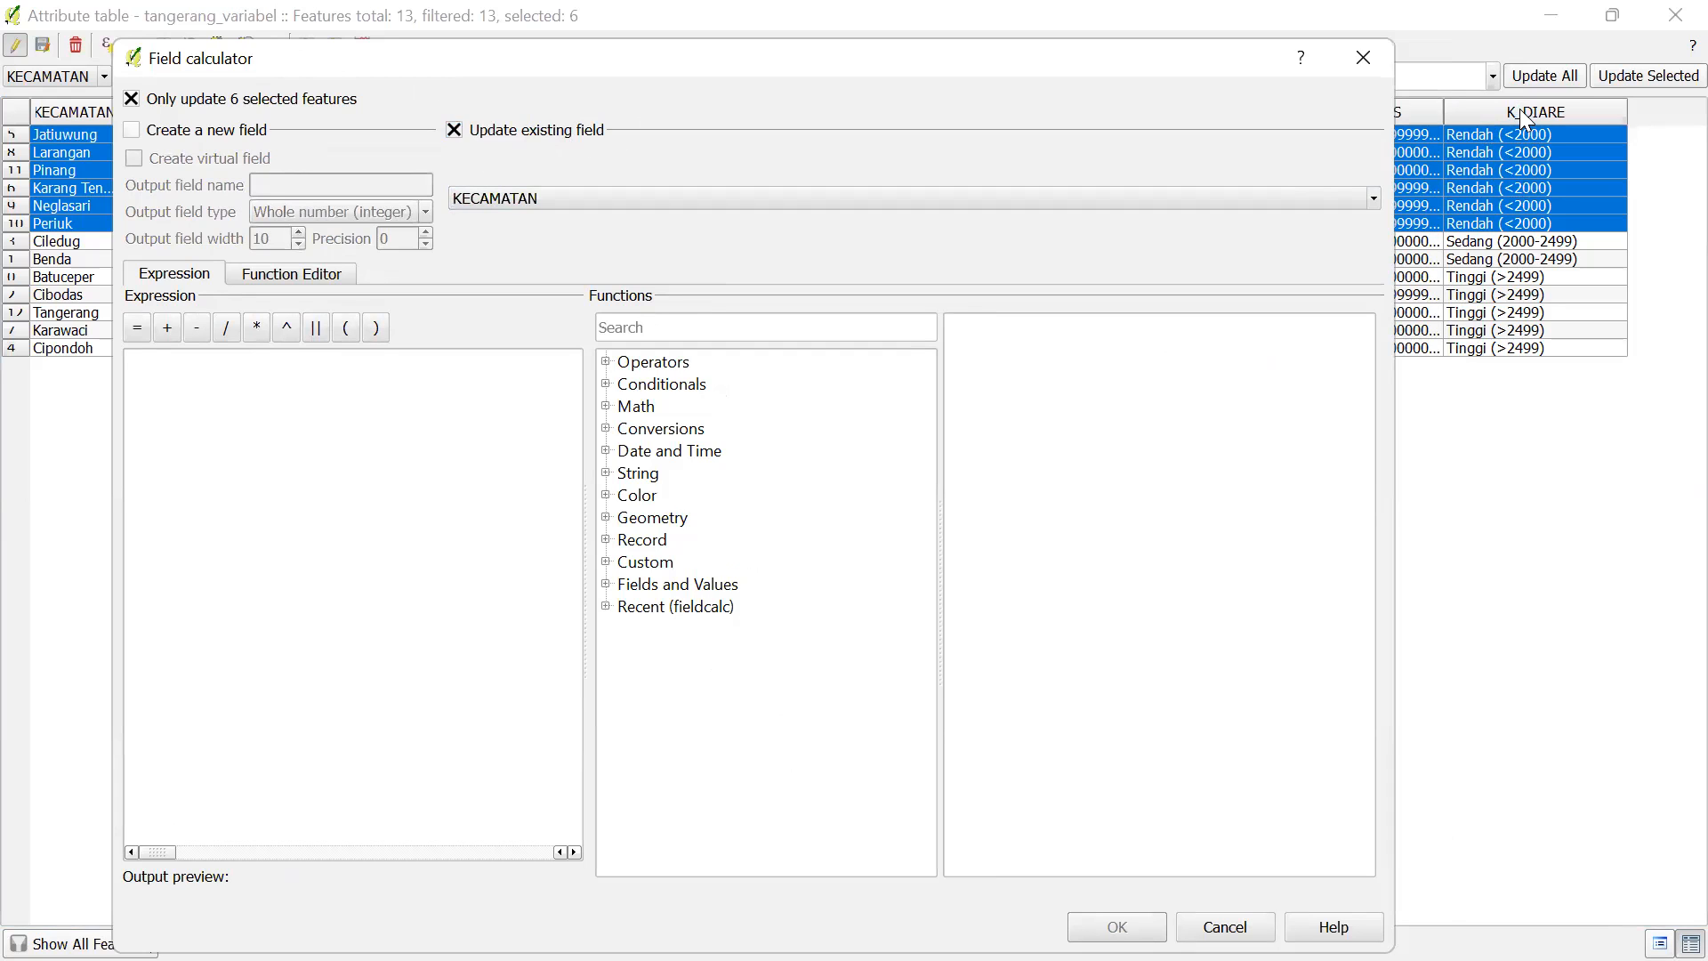
left_click(709, 200)
scroll(610, 275, "down", 3)
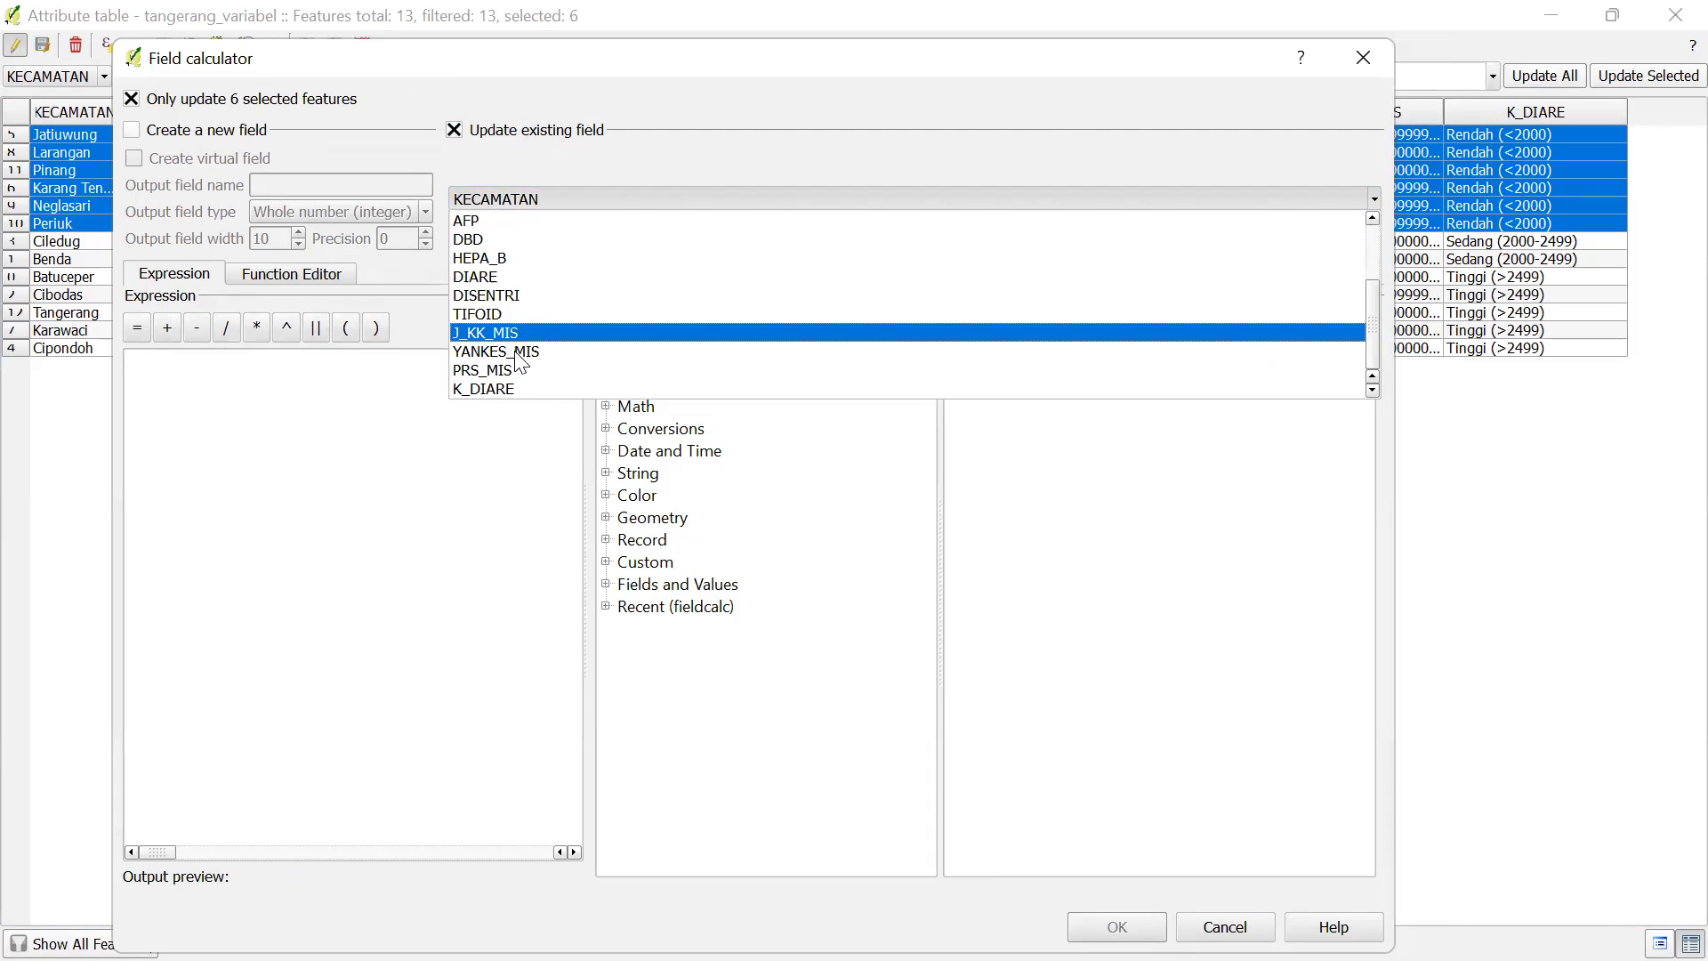
left_click(515, 389)
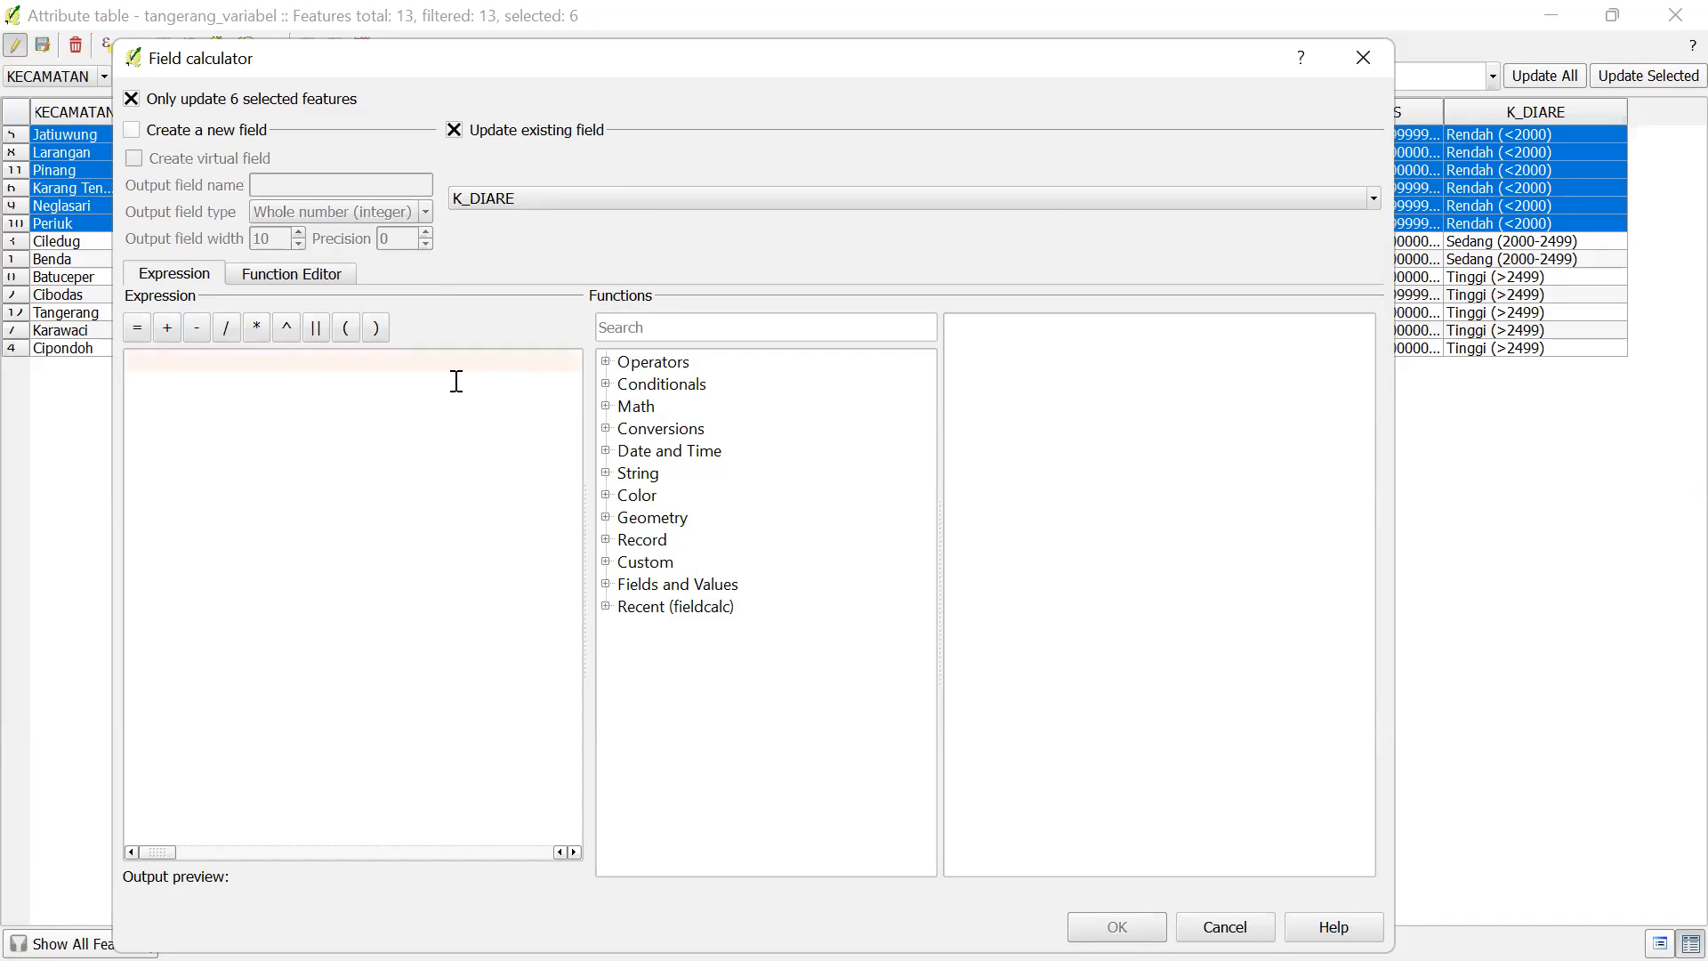
Enter the expression 'Rendah (<2000)' and apply the K_DIARE update to the selected features
type("'R")
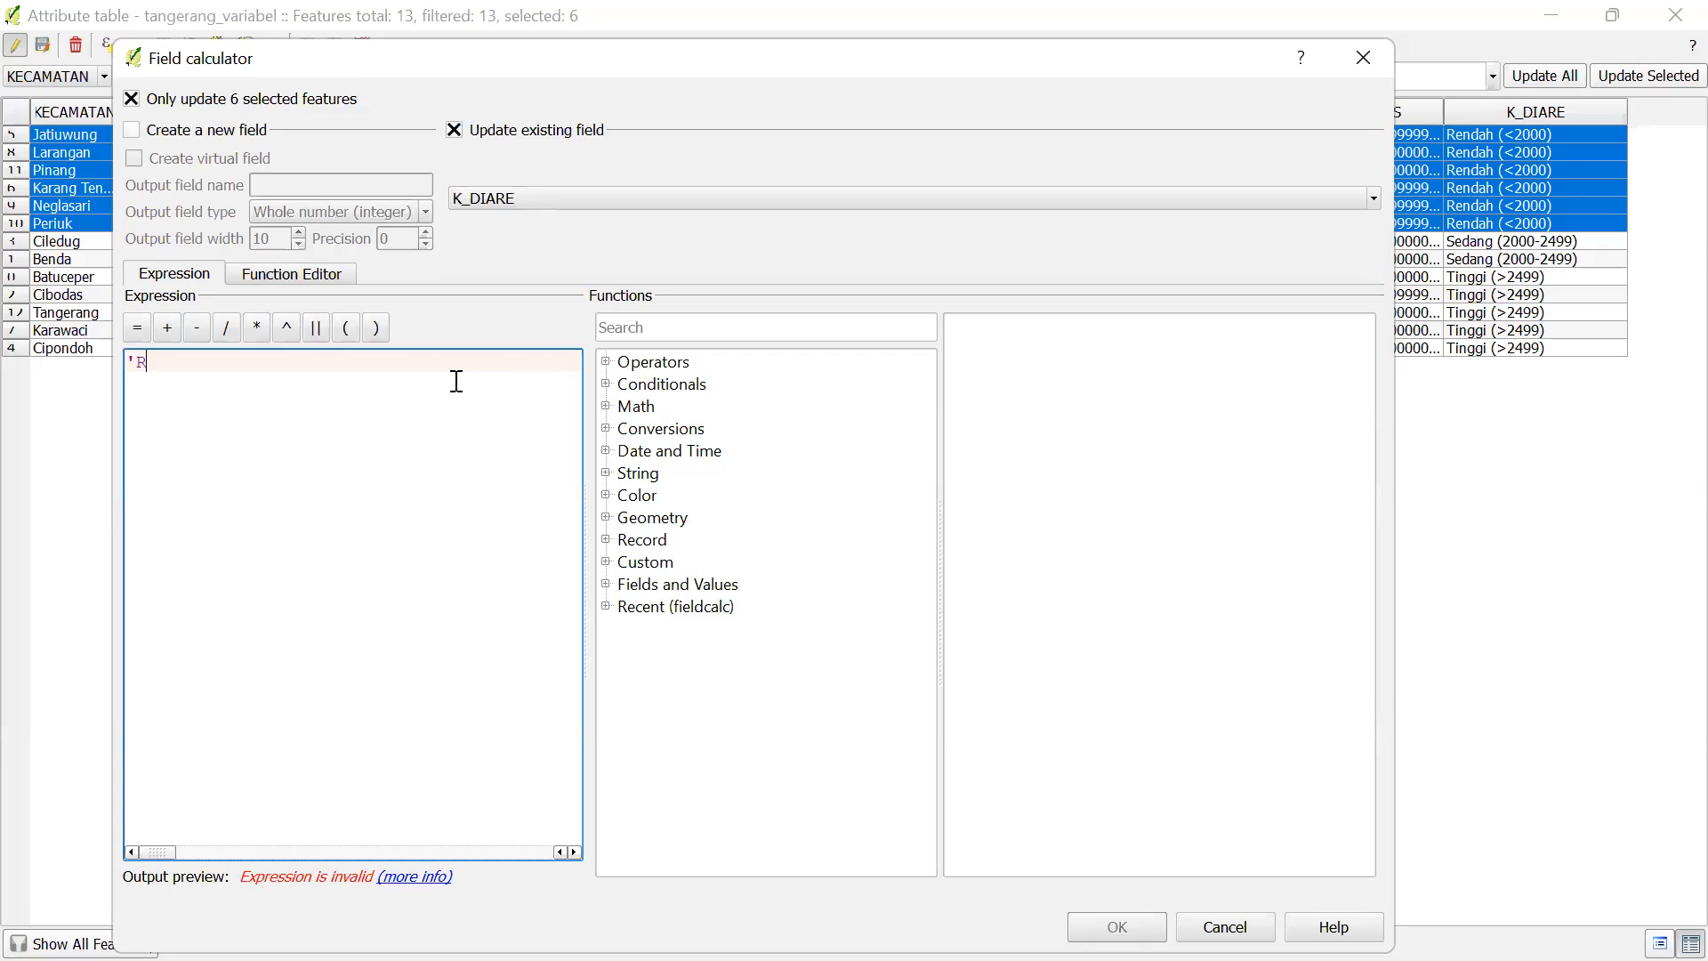
key("BackSpace")
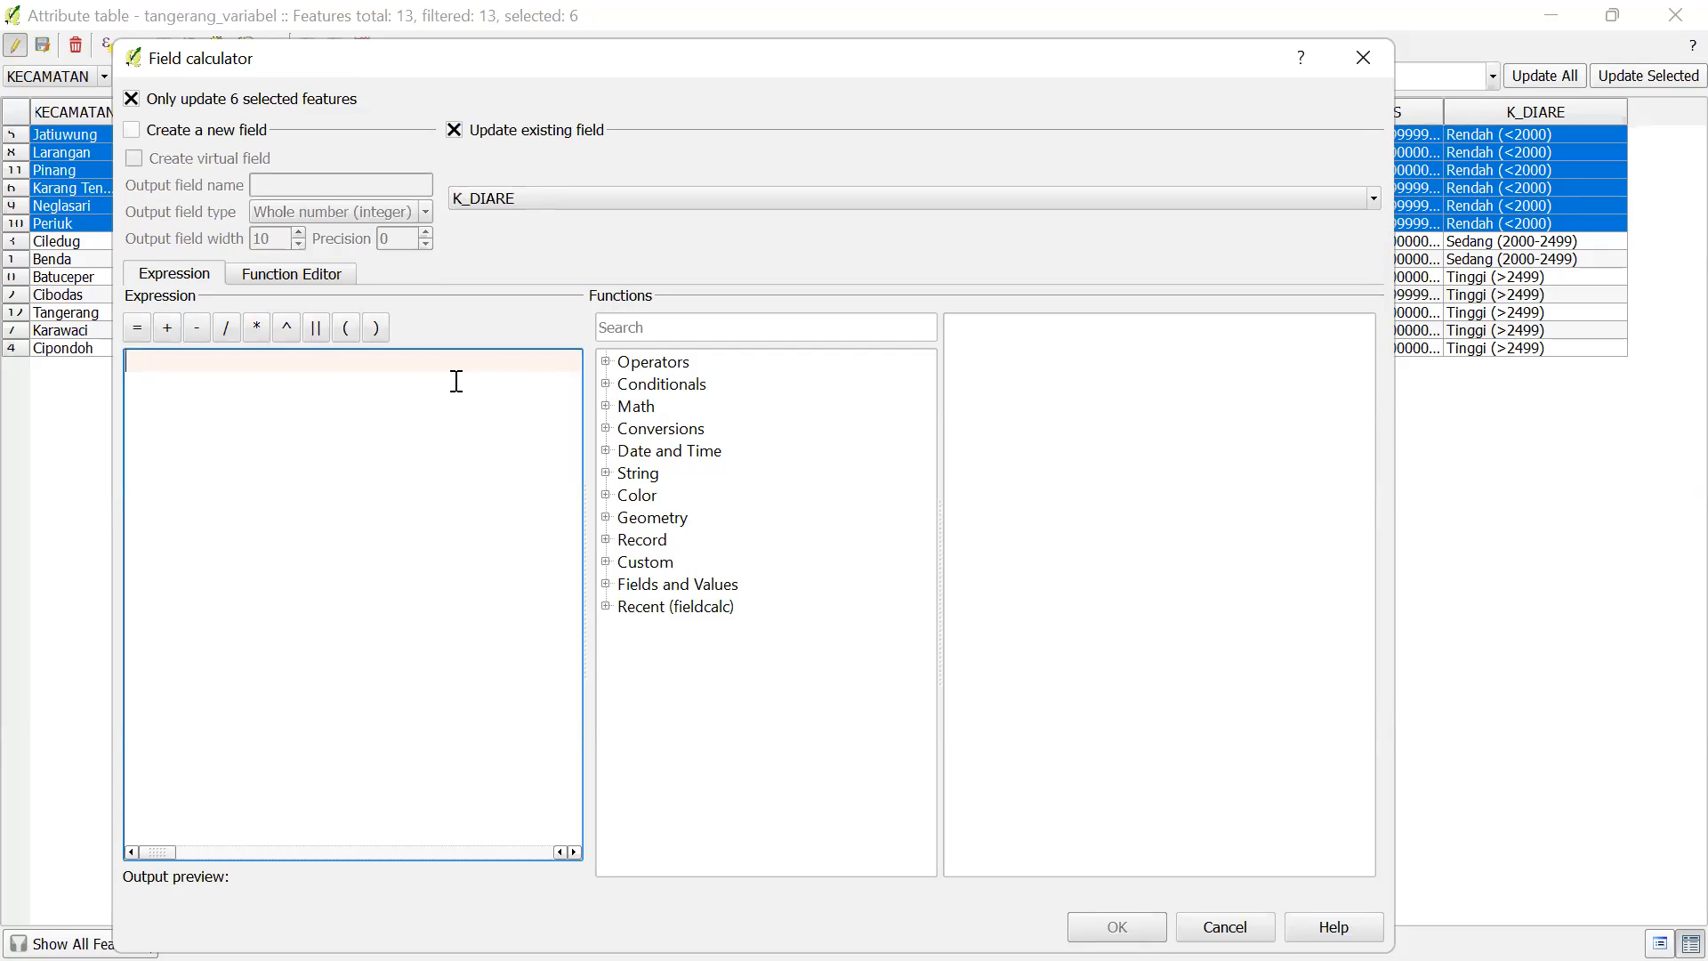
type("'Ren")
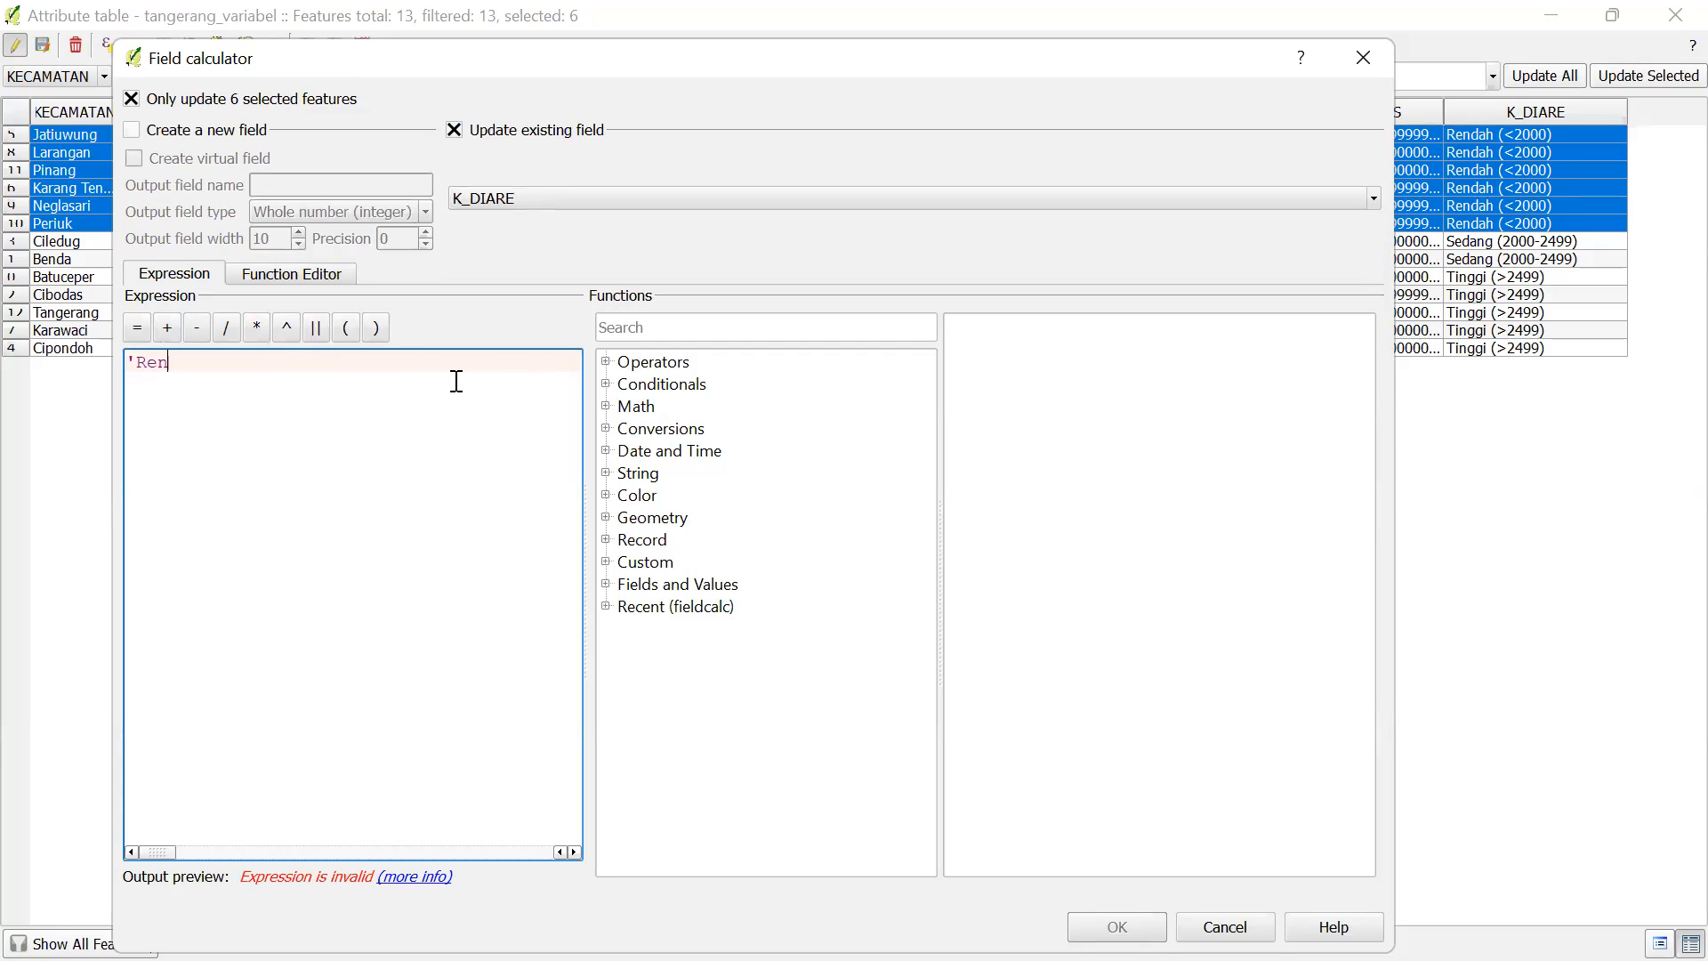
type("dah (<2000)'")
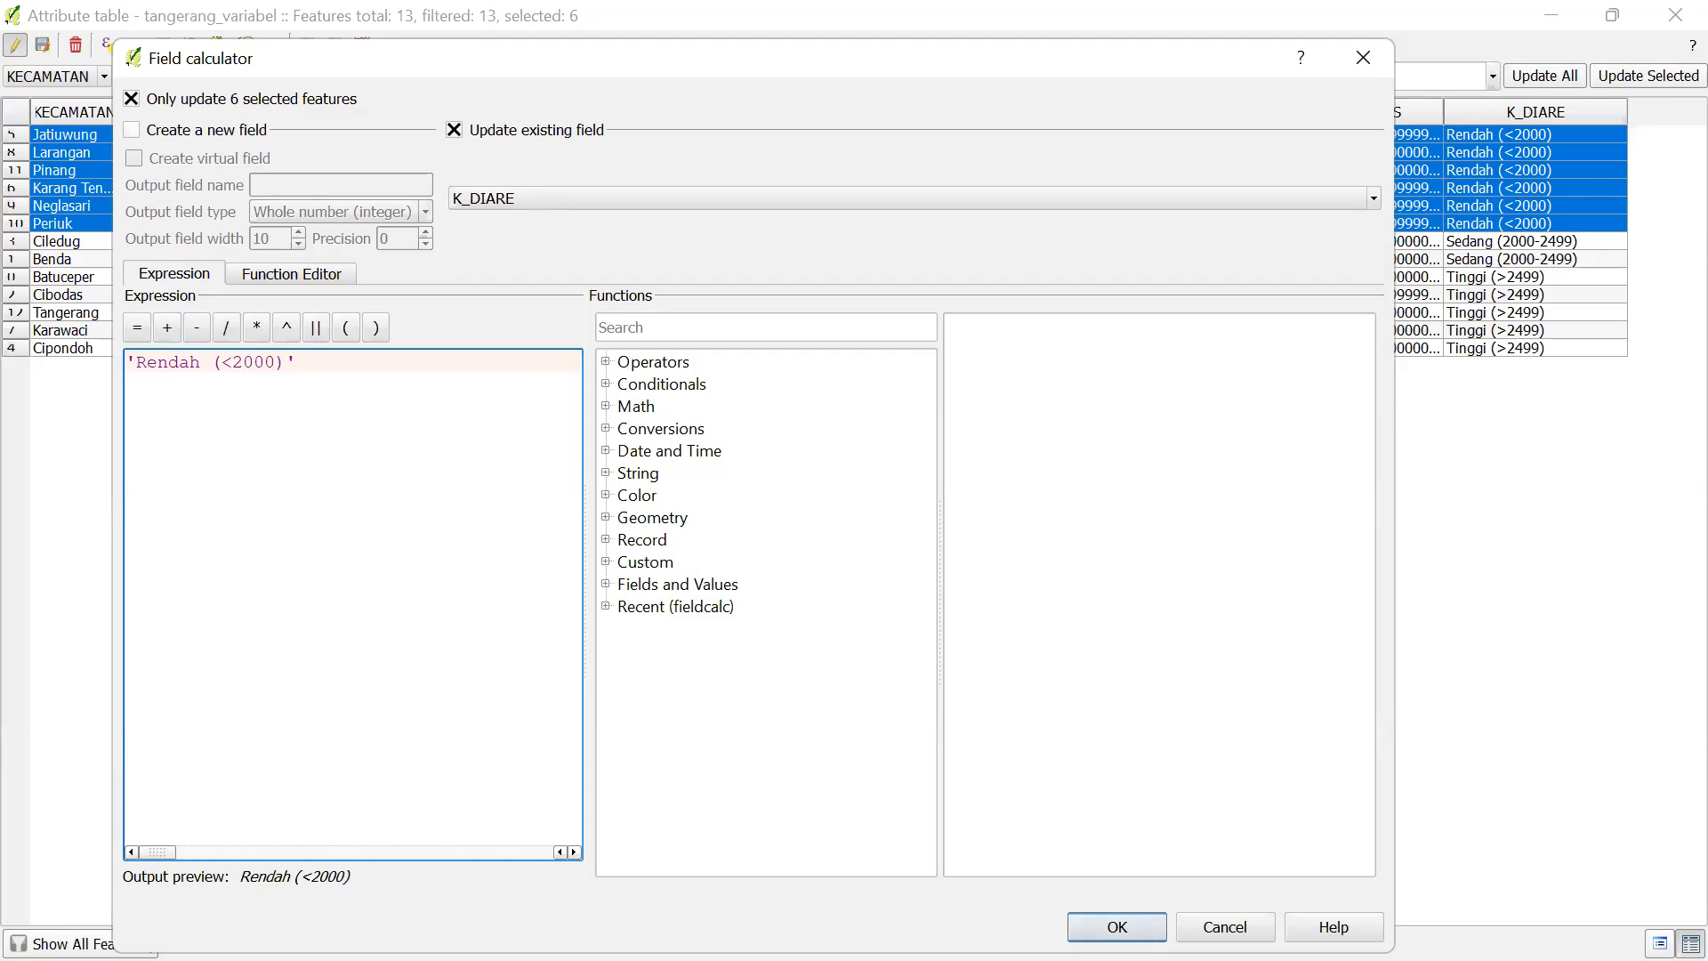
left_click(1116, 926)
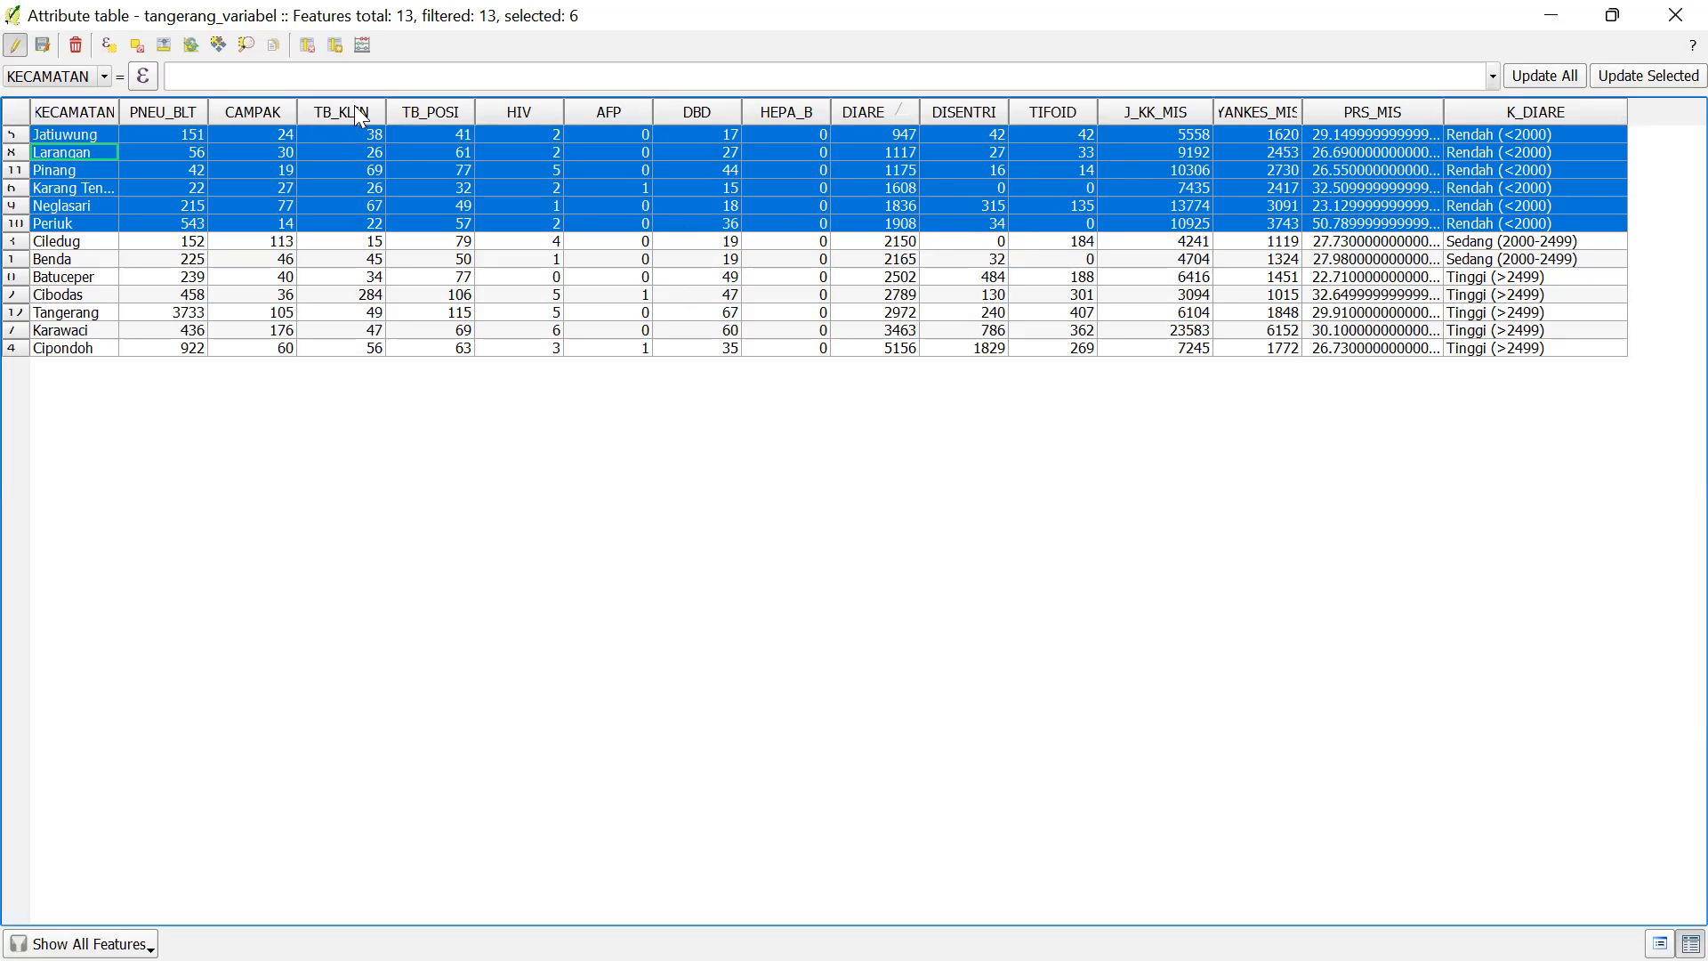
Start a new select-by-expression and enter the first condition "DIARE" >= 2000 using the DIARE field and the greater-or-equal operator
left_click(109, 45)
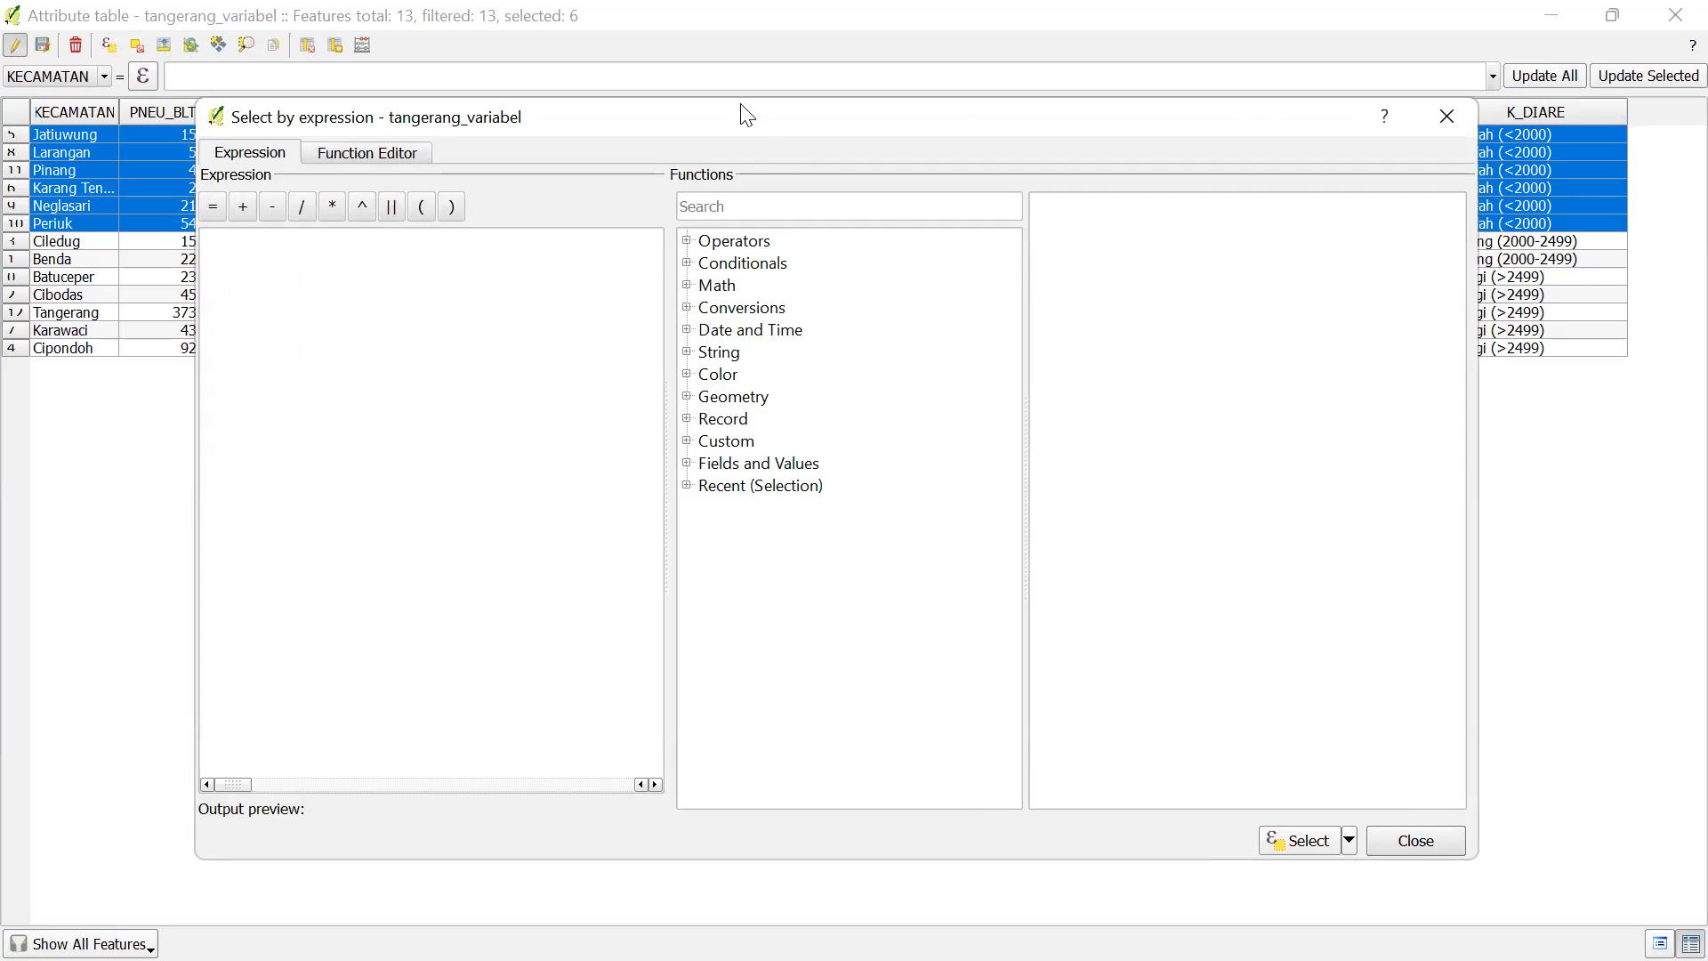
left_click_drag(746, 114, 695, 110)
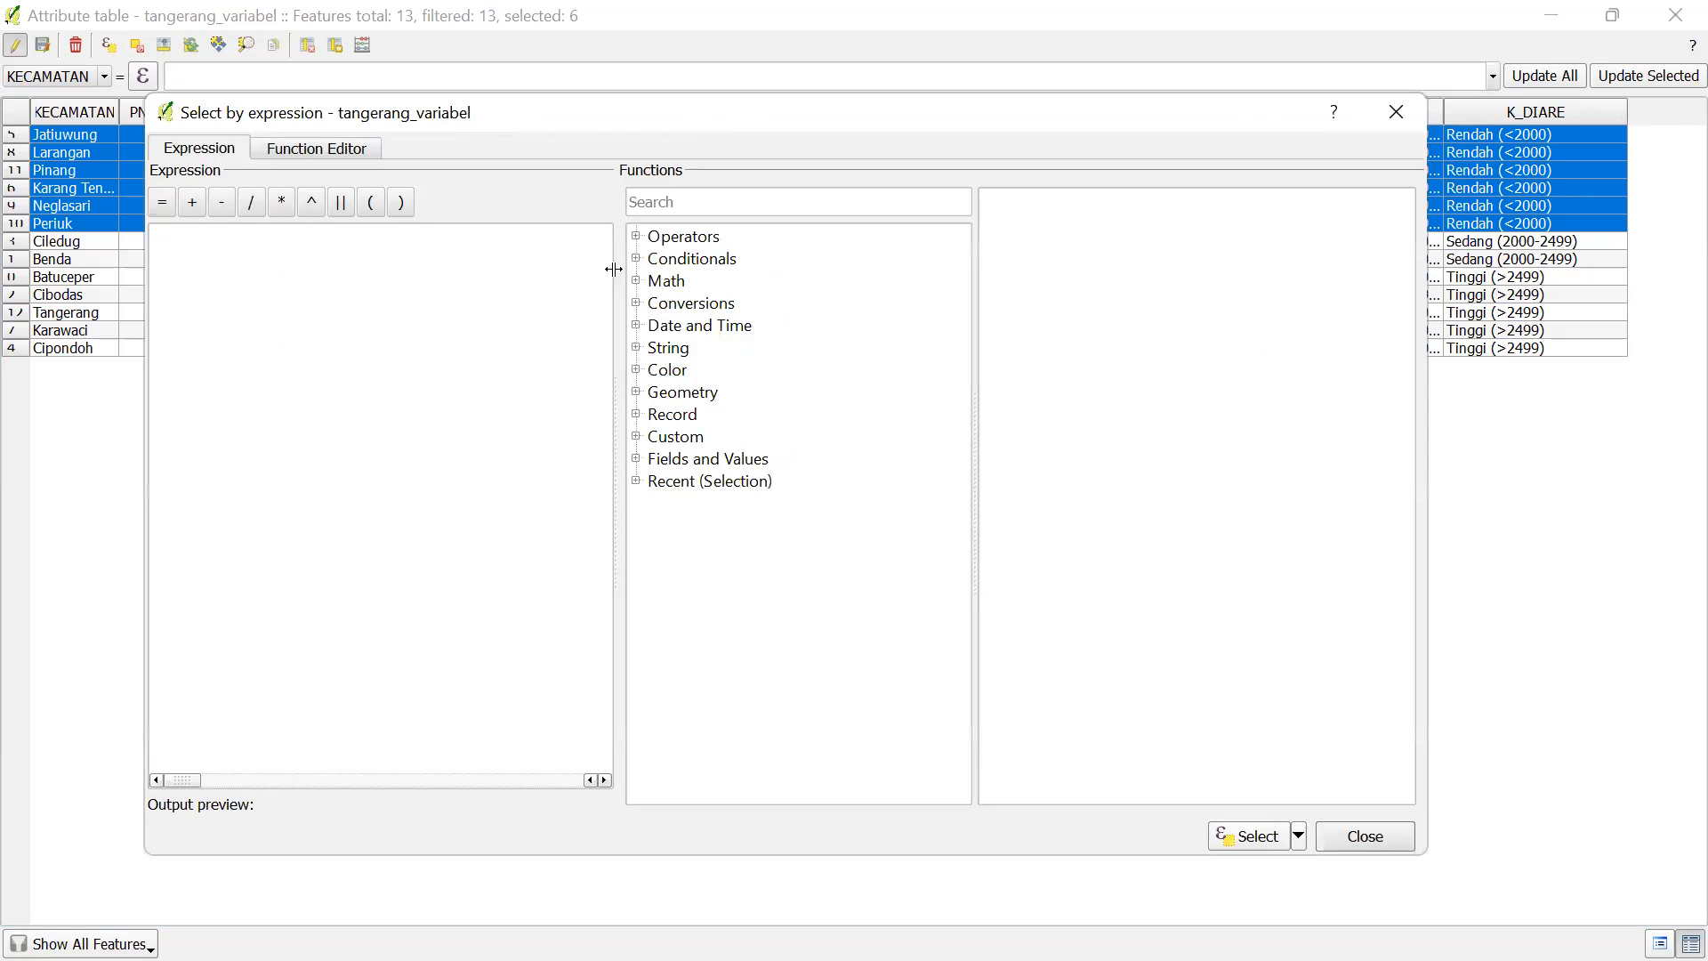
left_click(637, 460)
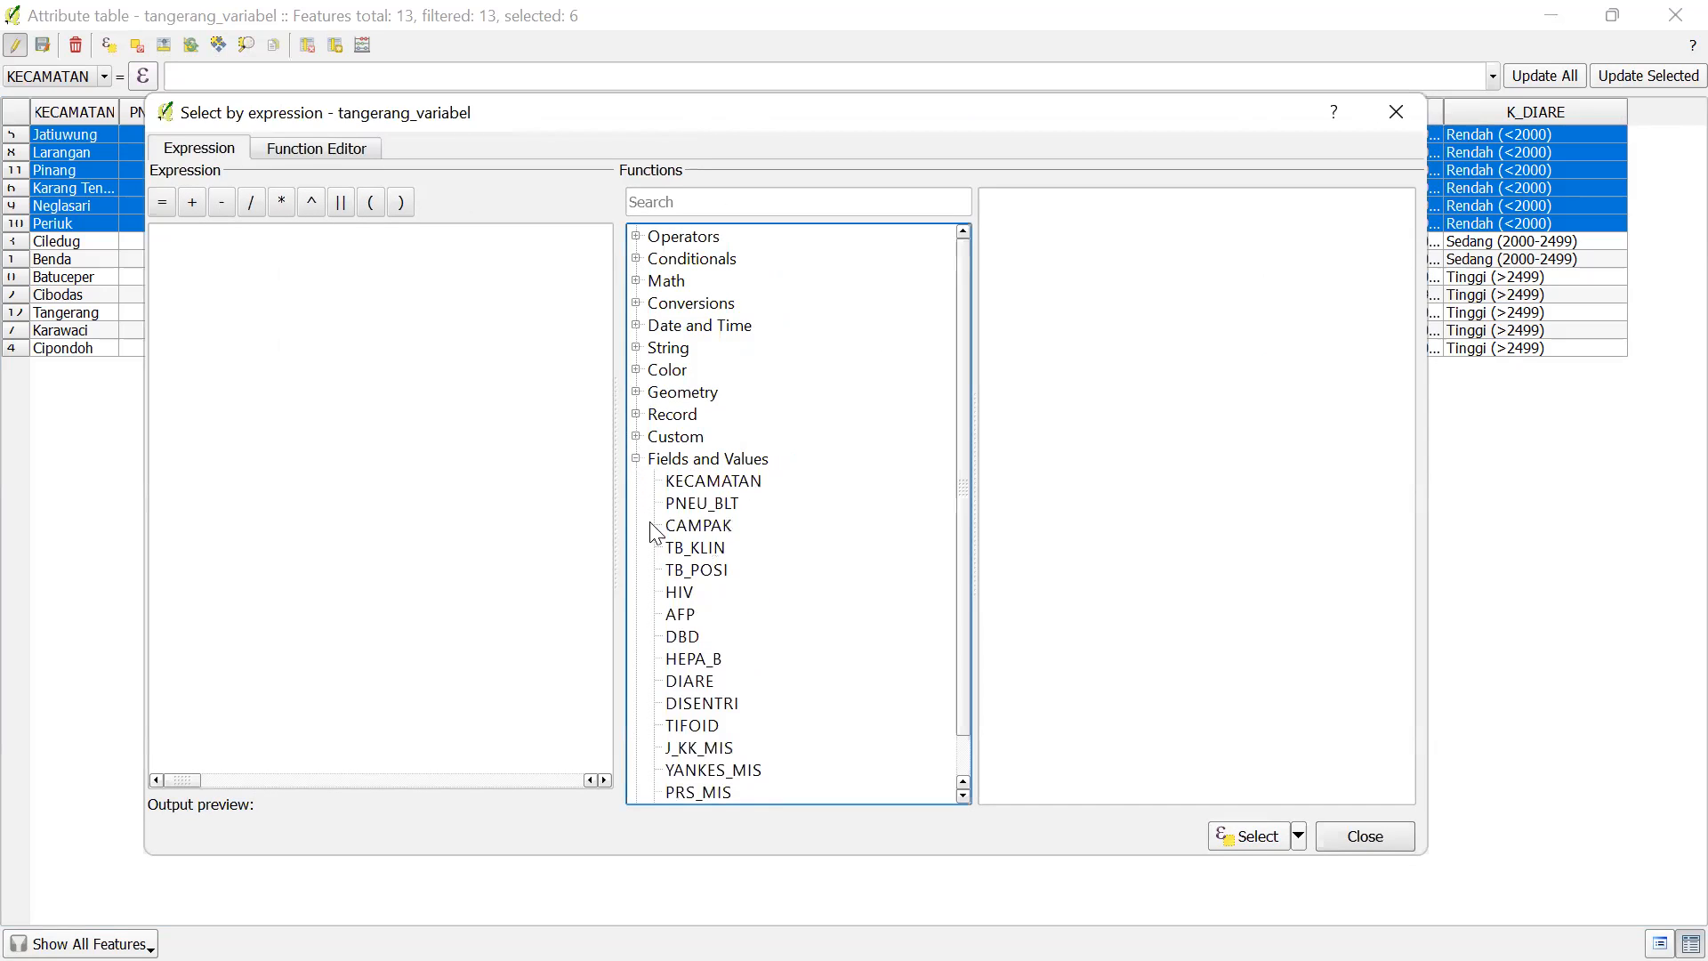
double_click(703, 681)
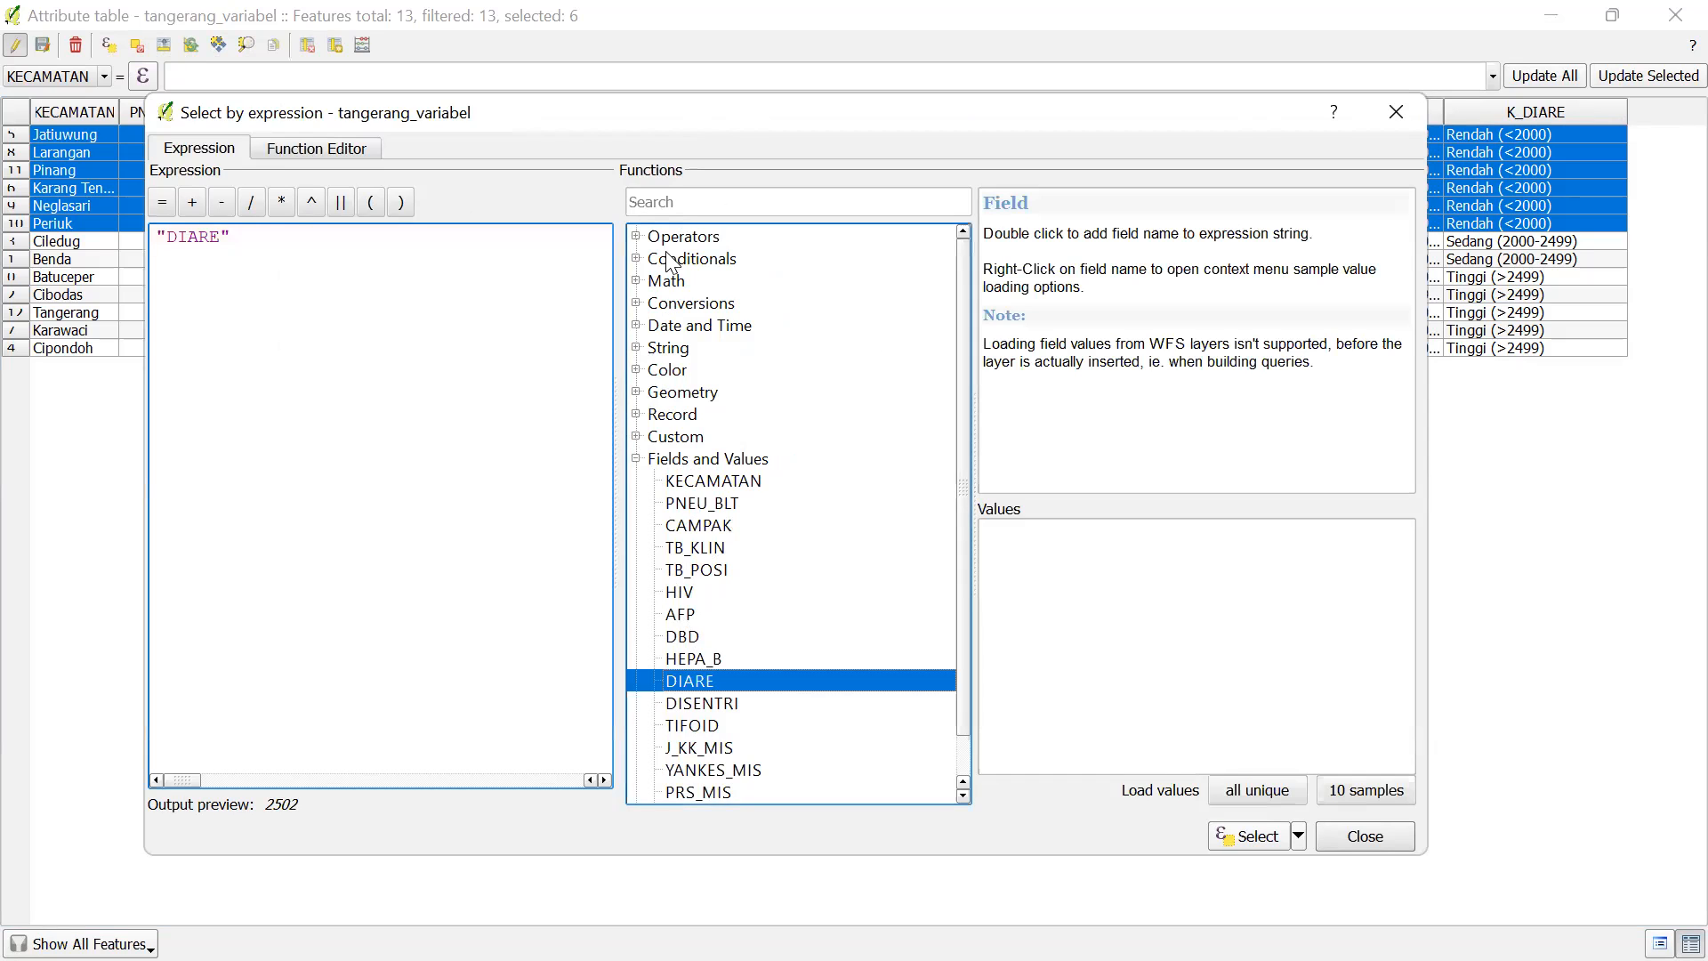
left_click(636, 237)
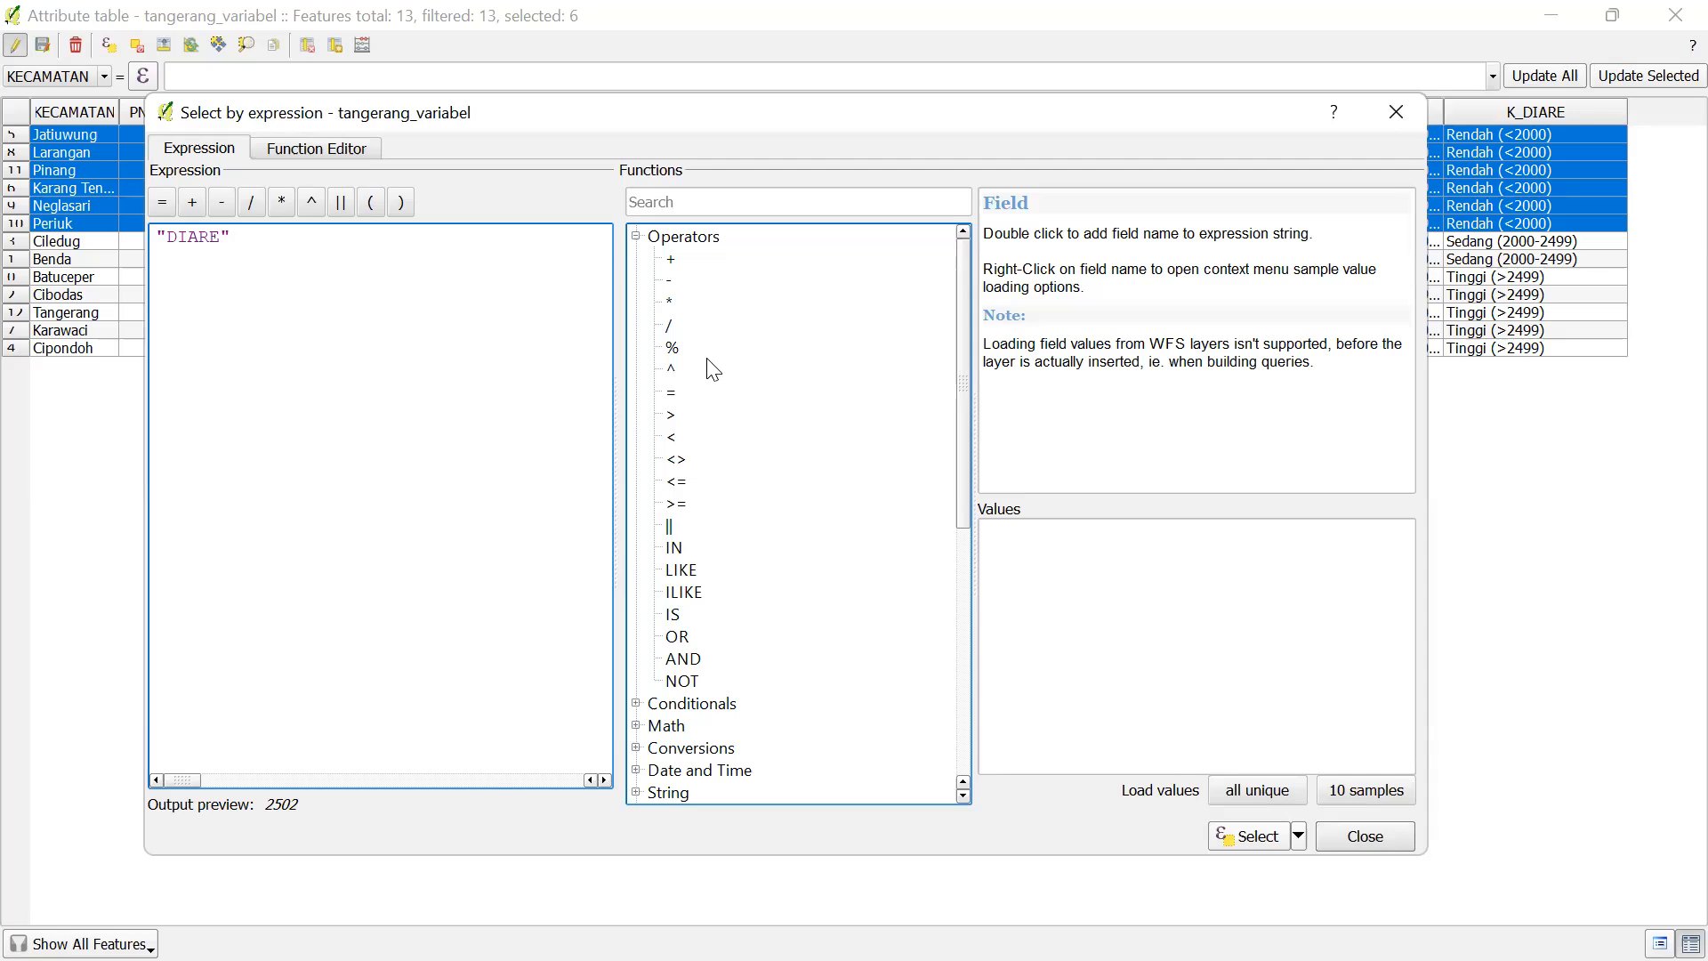
double_click(678, 504)
type("2000")
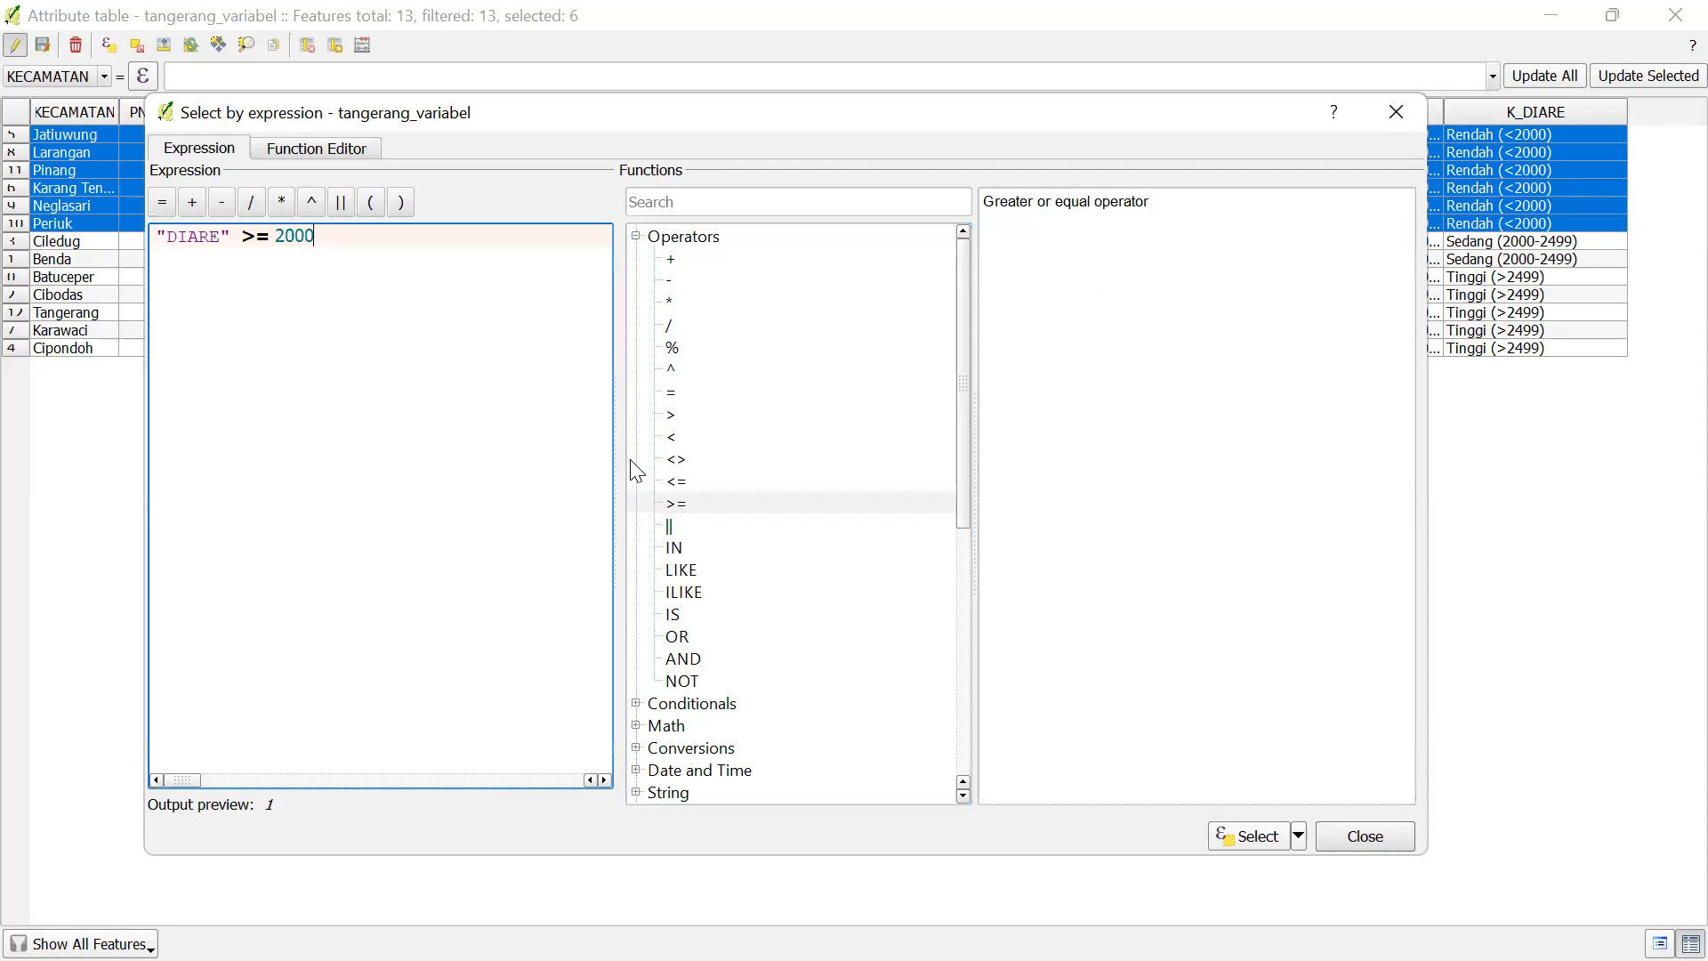
Extend the expression with AND "DIARE" < 2500, select the matching features, and close the expression dialog
double_click(677, 660)
scroll(765, 631, "down", 7)
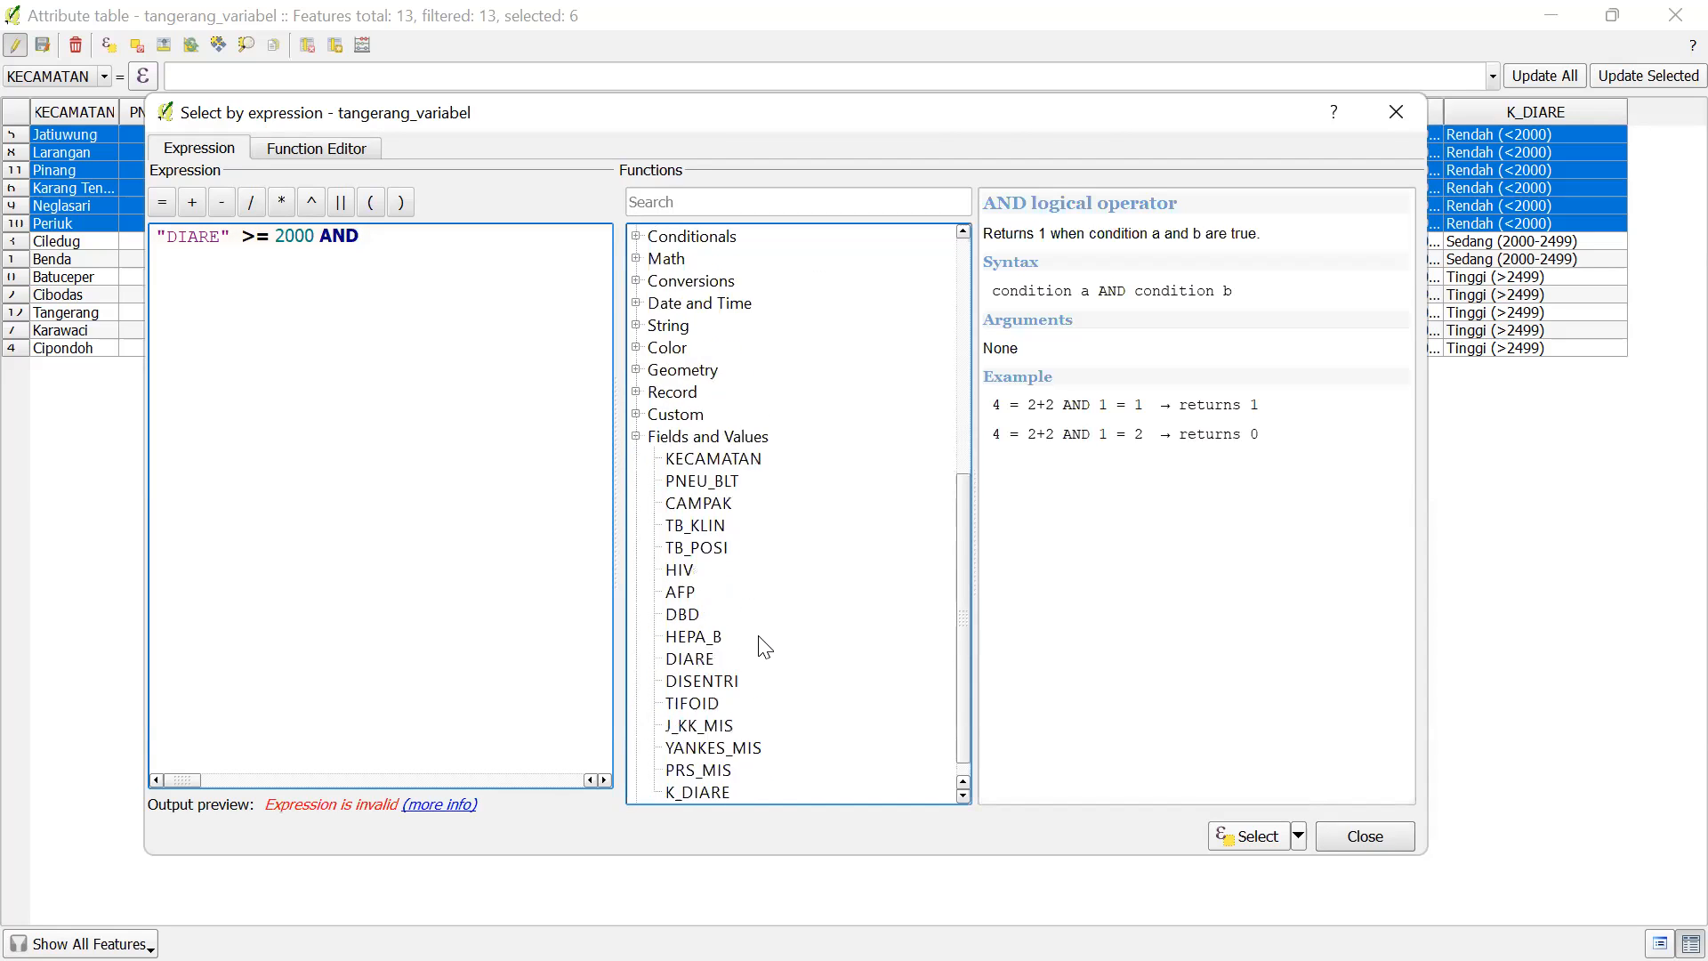
double_click(685, 637)
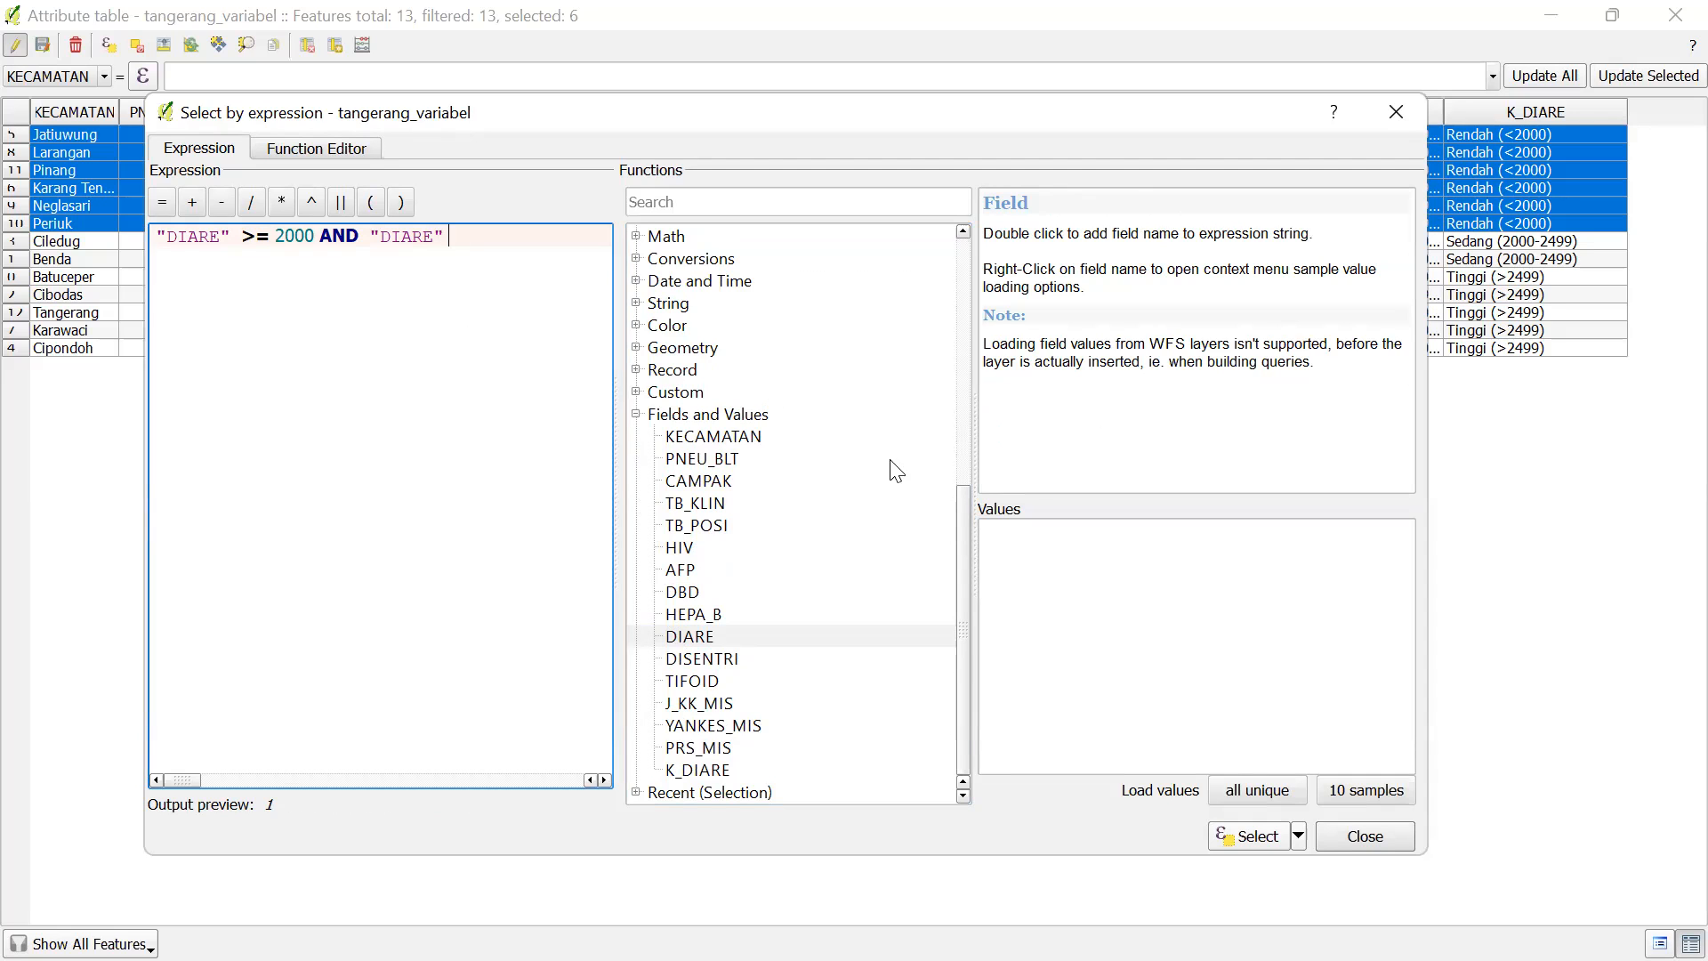
scroll(705, 348, "up", 3)
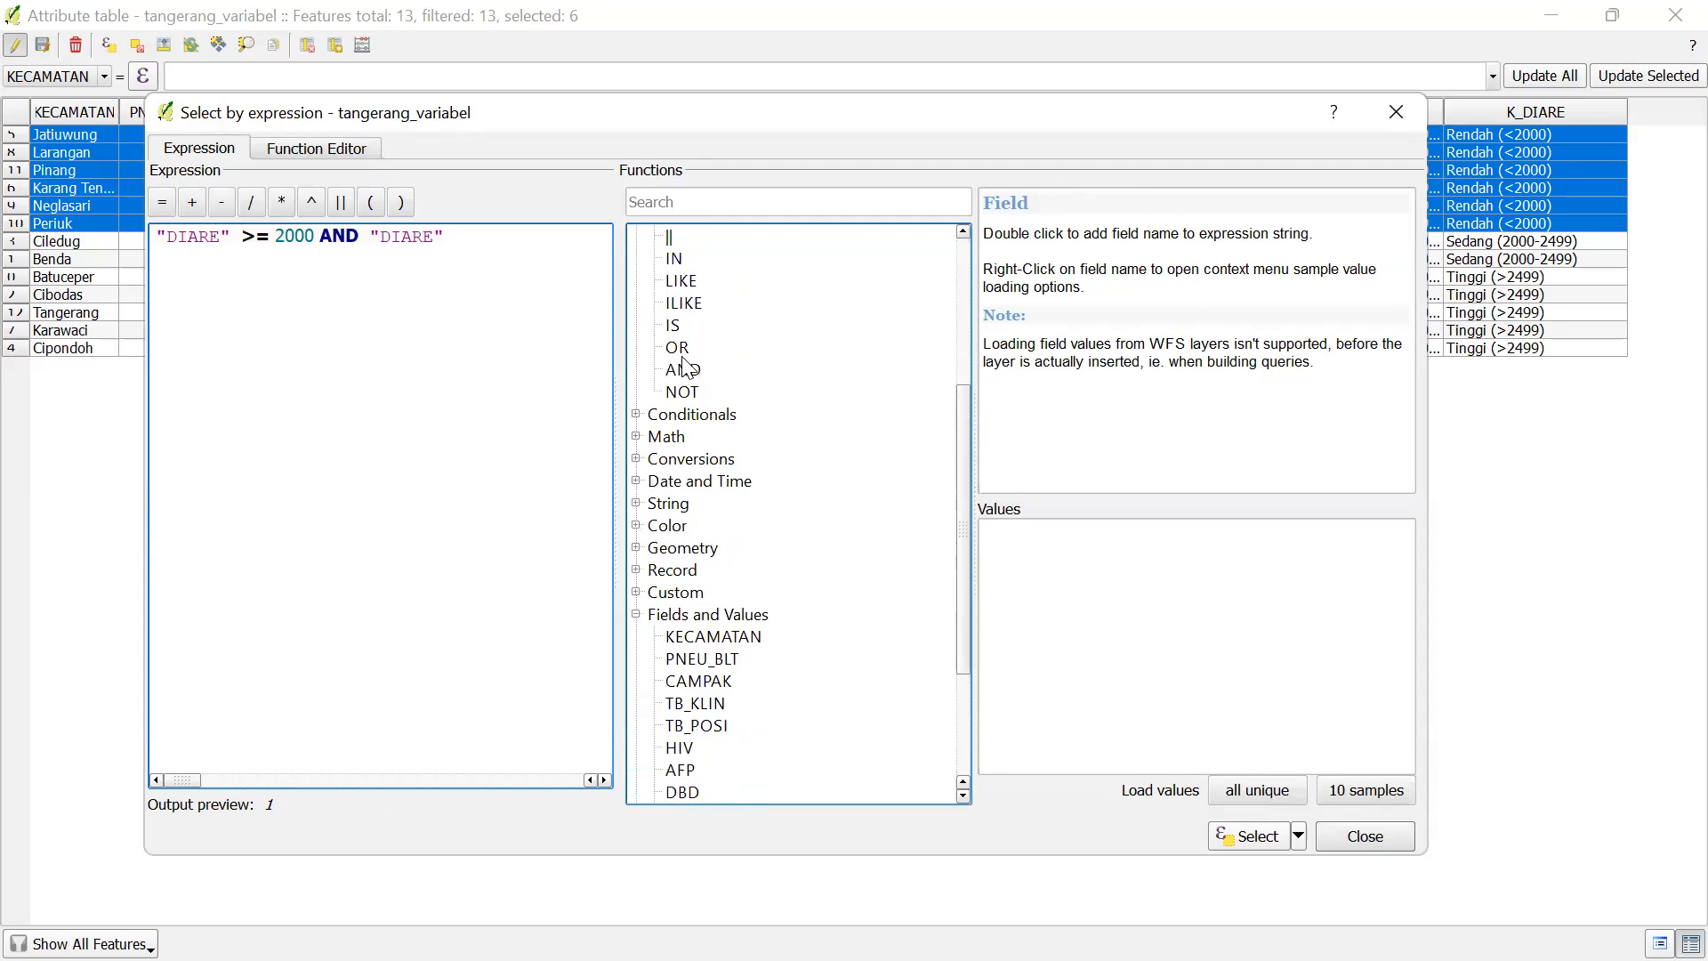
scroll(684, 367, "up", 4)
double_click(669, 436)
type("2500")
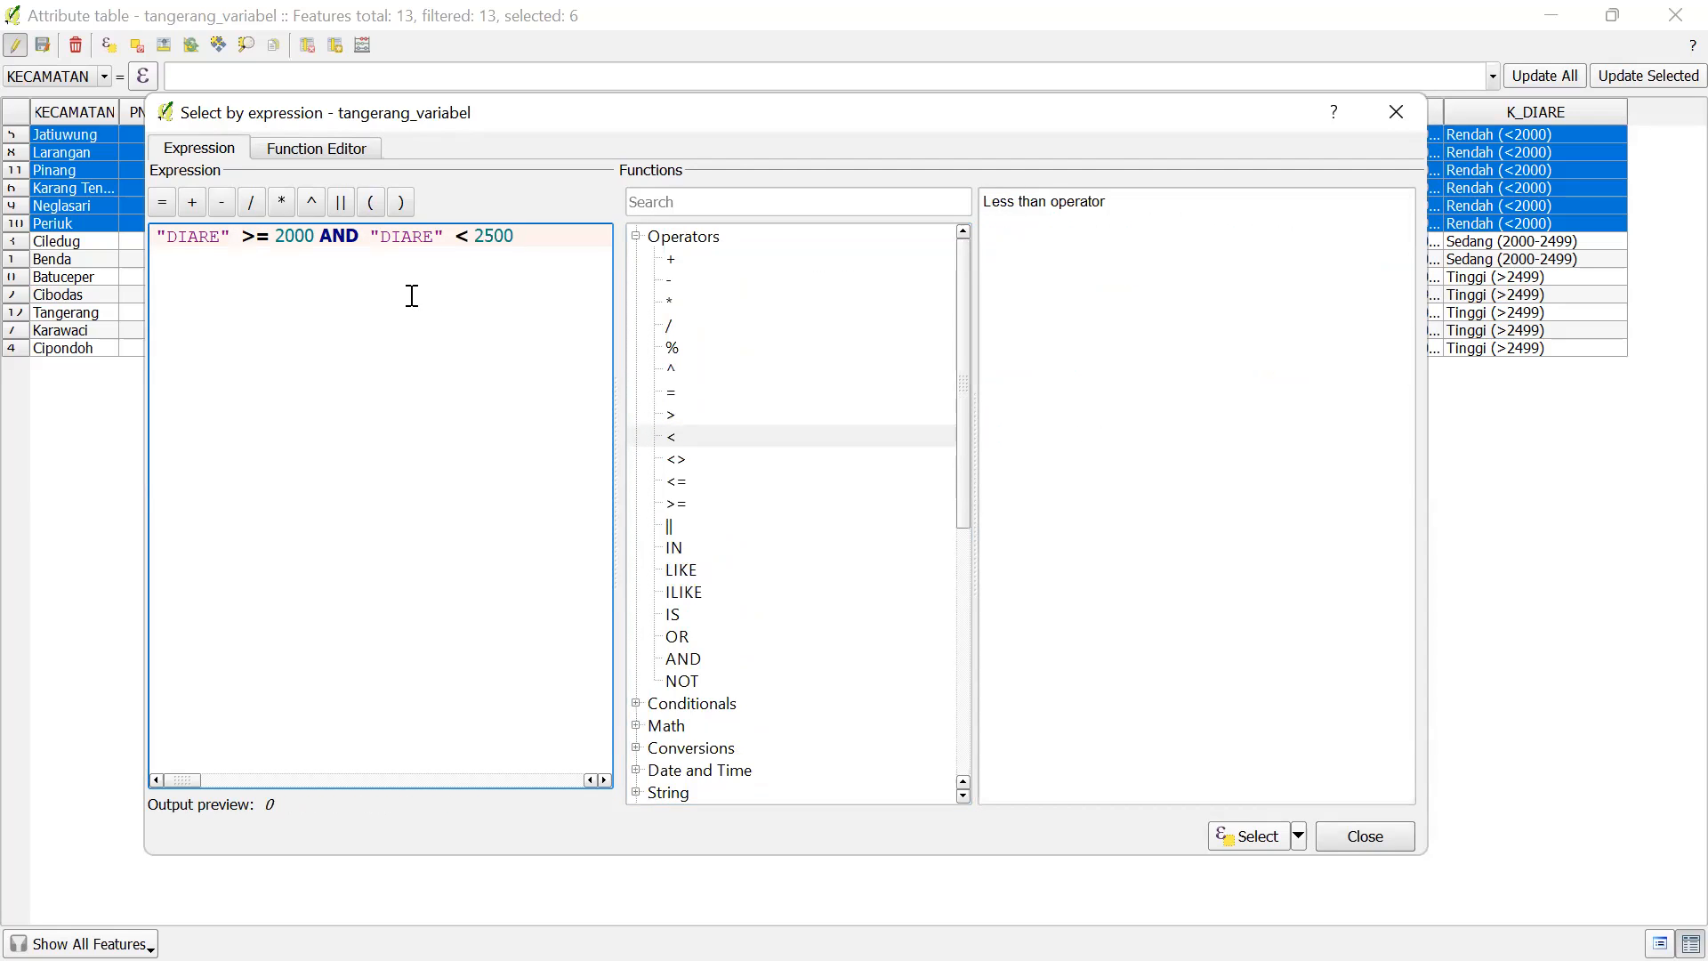
left_click(1221, 838)
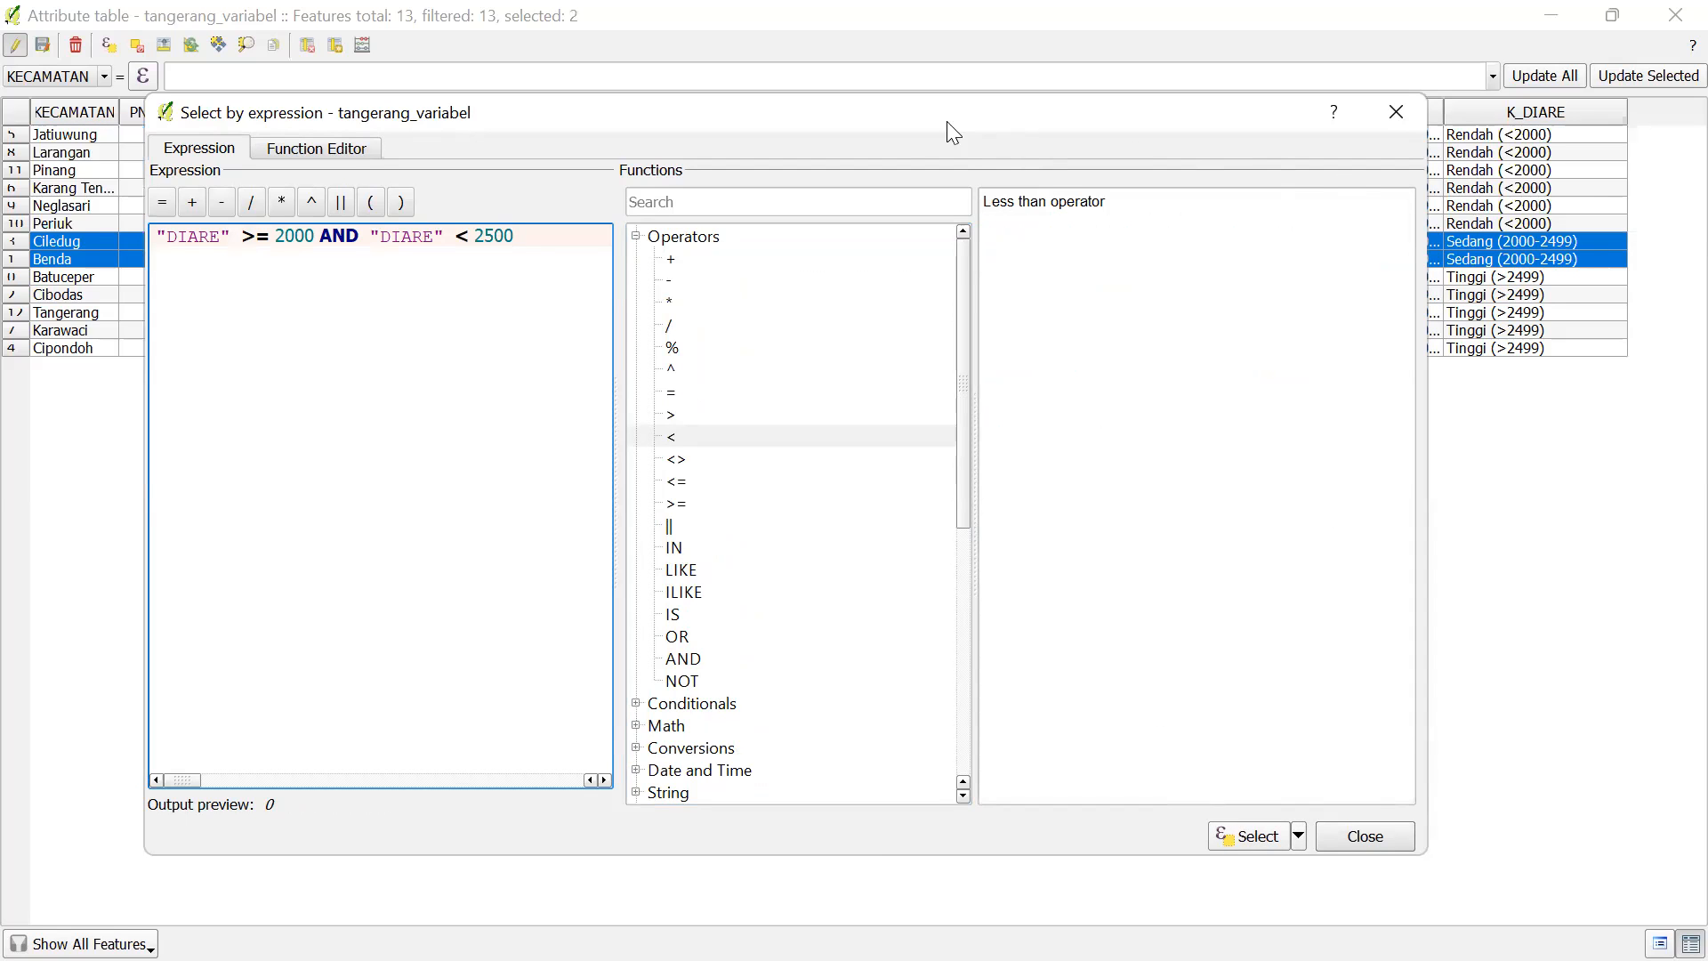
left_click(1393, 111)
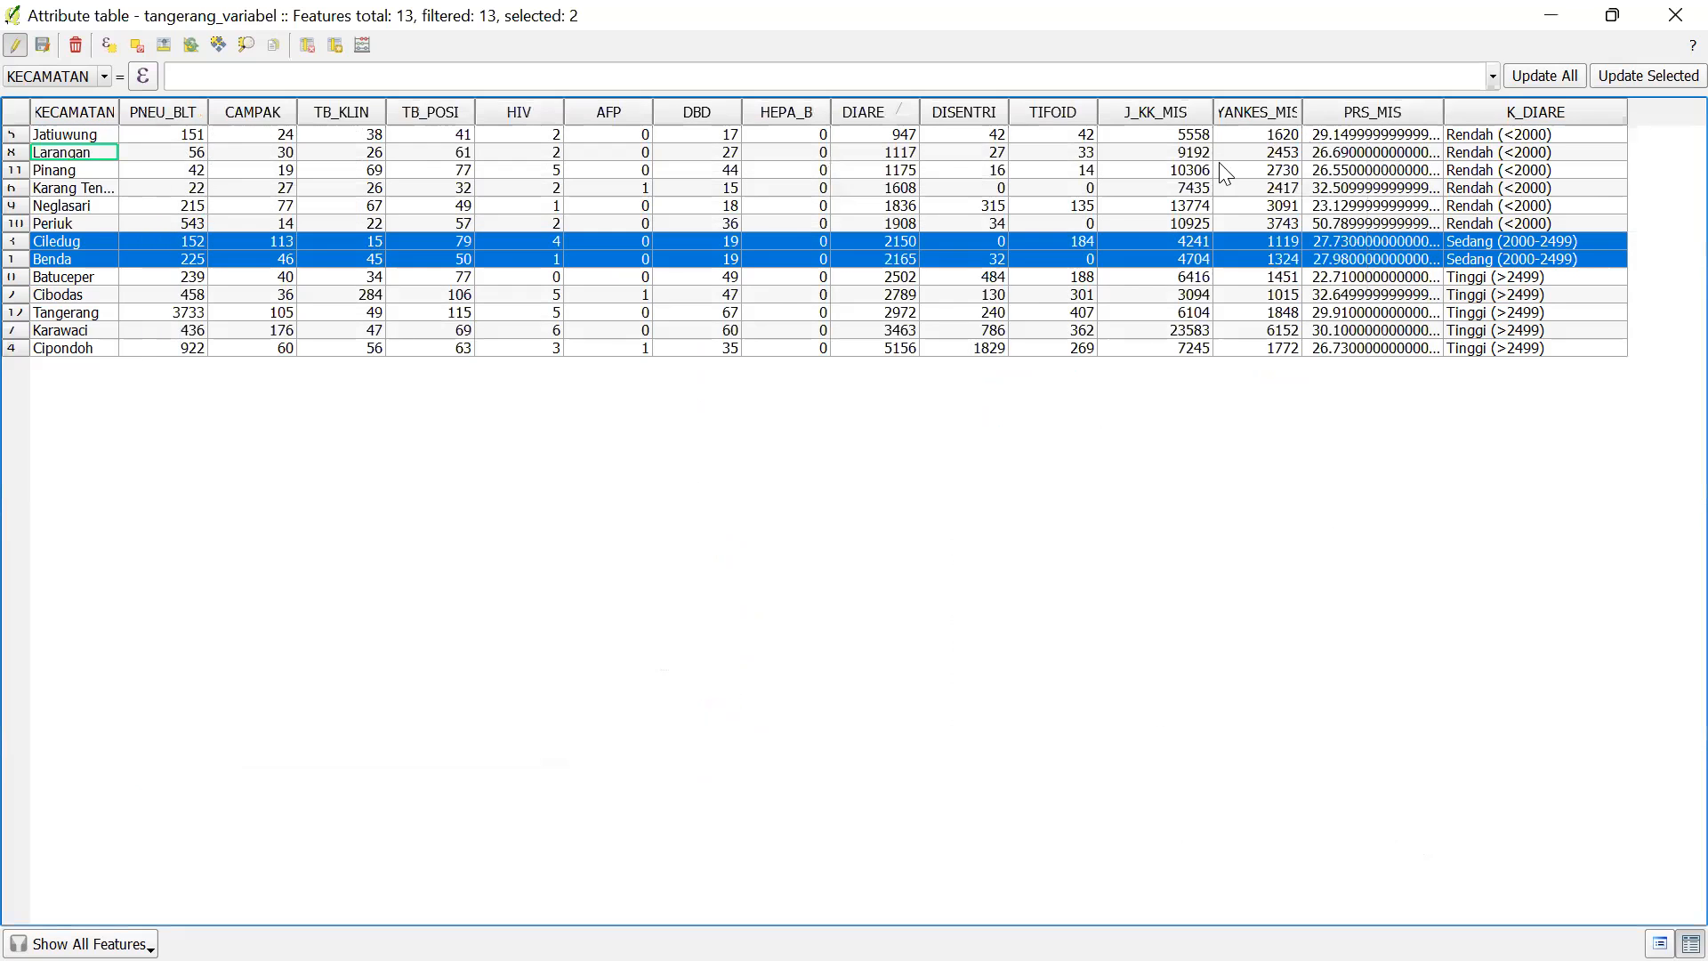
Set up the field calculator to update the existing K_DIARE field for only the selected features
left_click(365, 44)
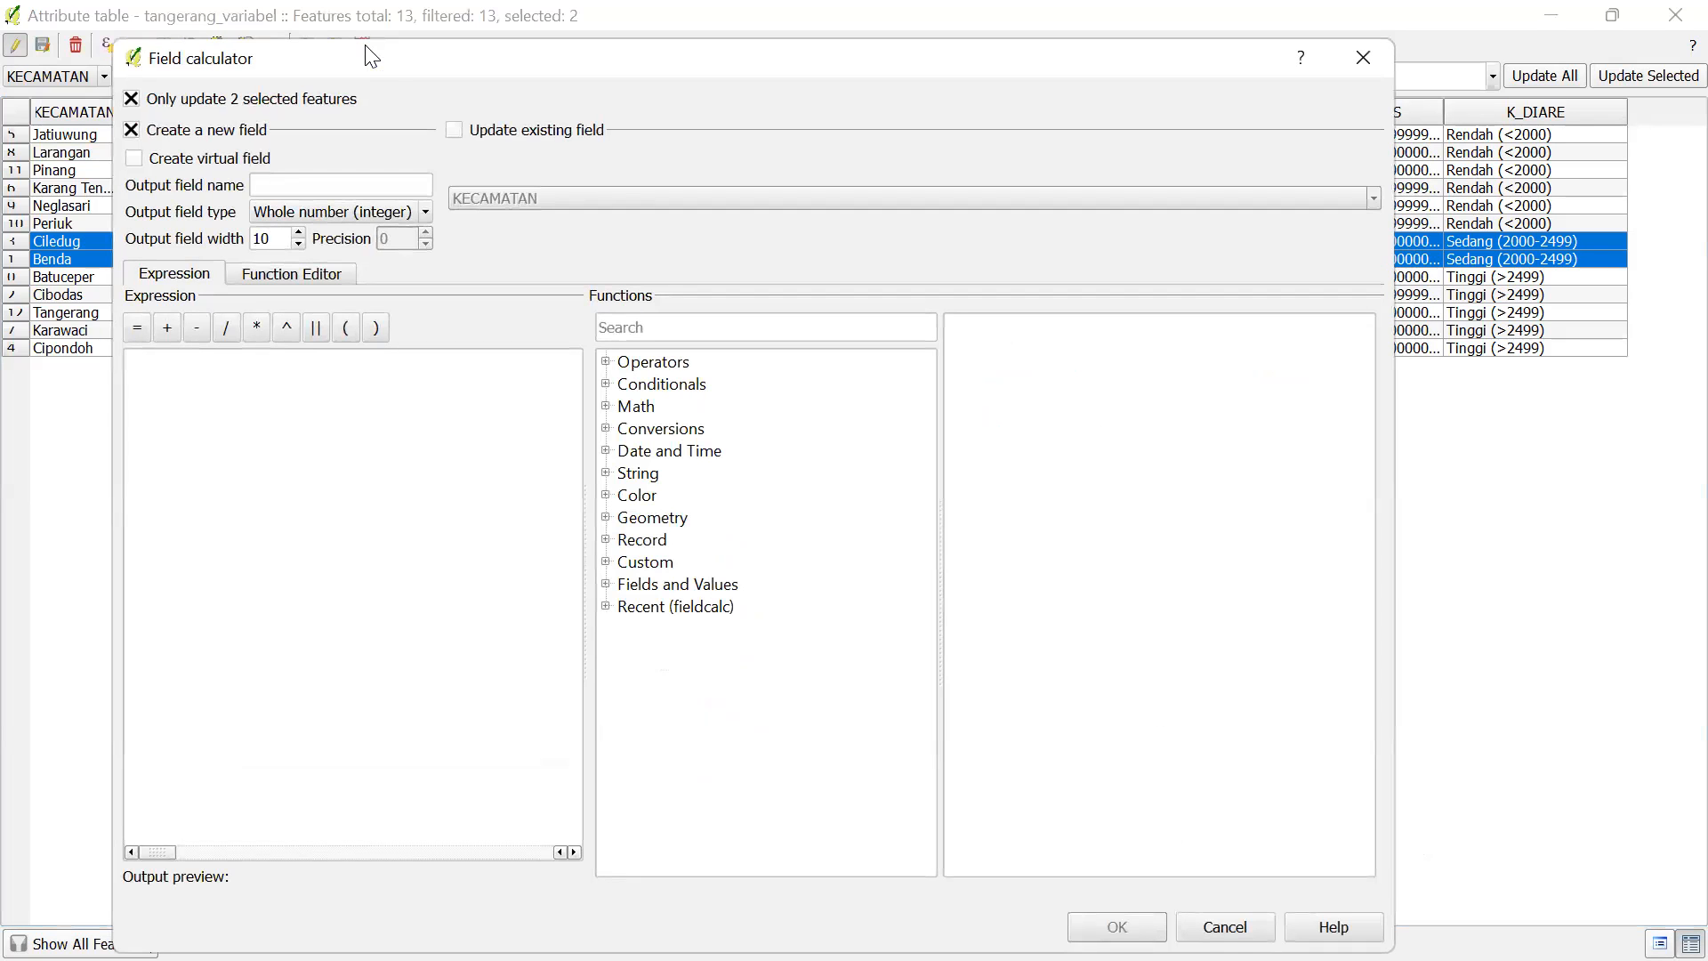
left_click(453, 131)
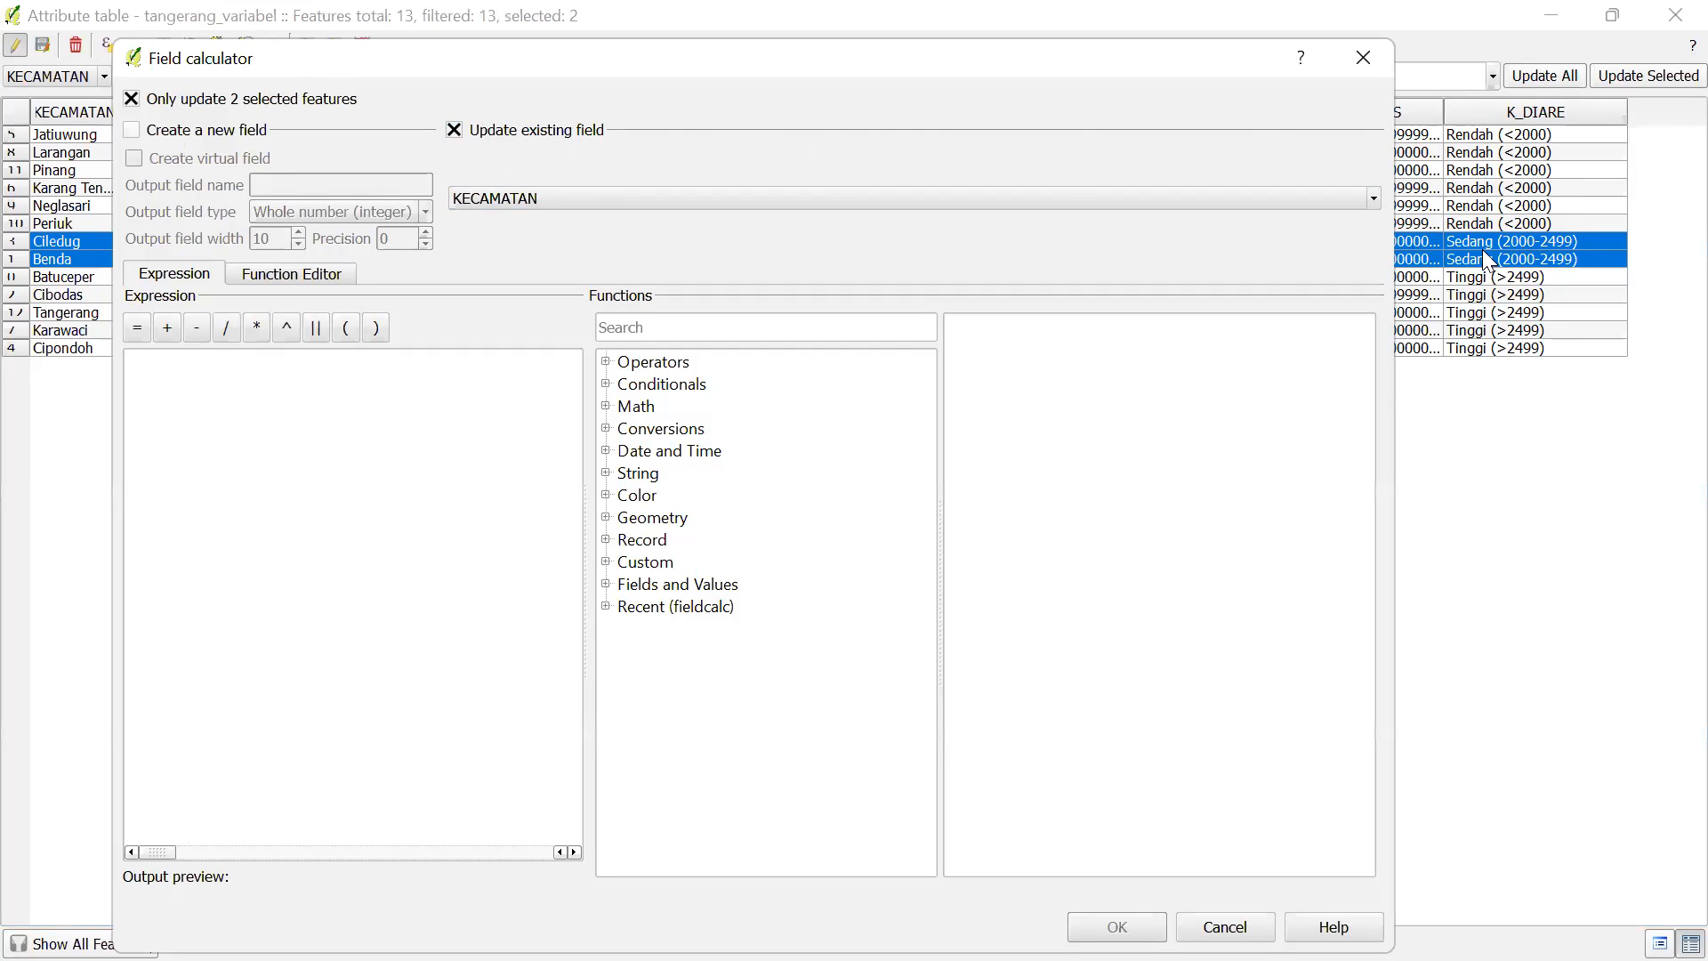
left_click(658, 201)
scroll(545, 298, "down", 2)
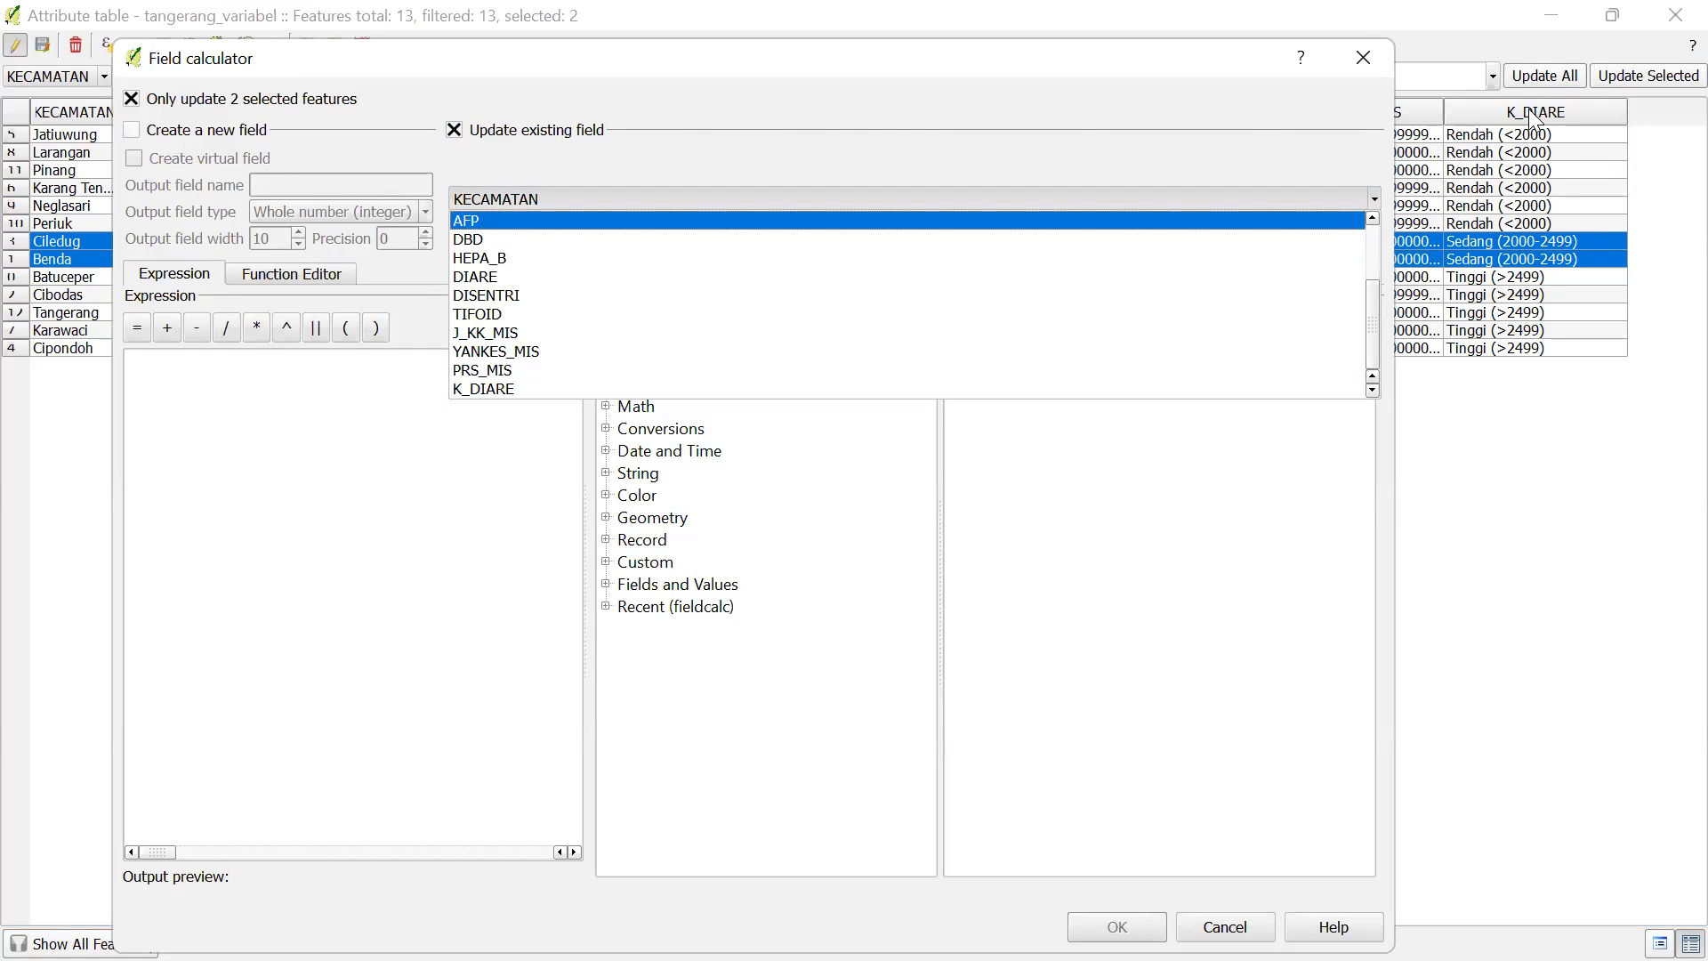
left_click(542, 388)
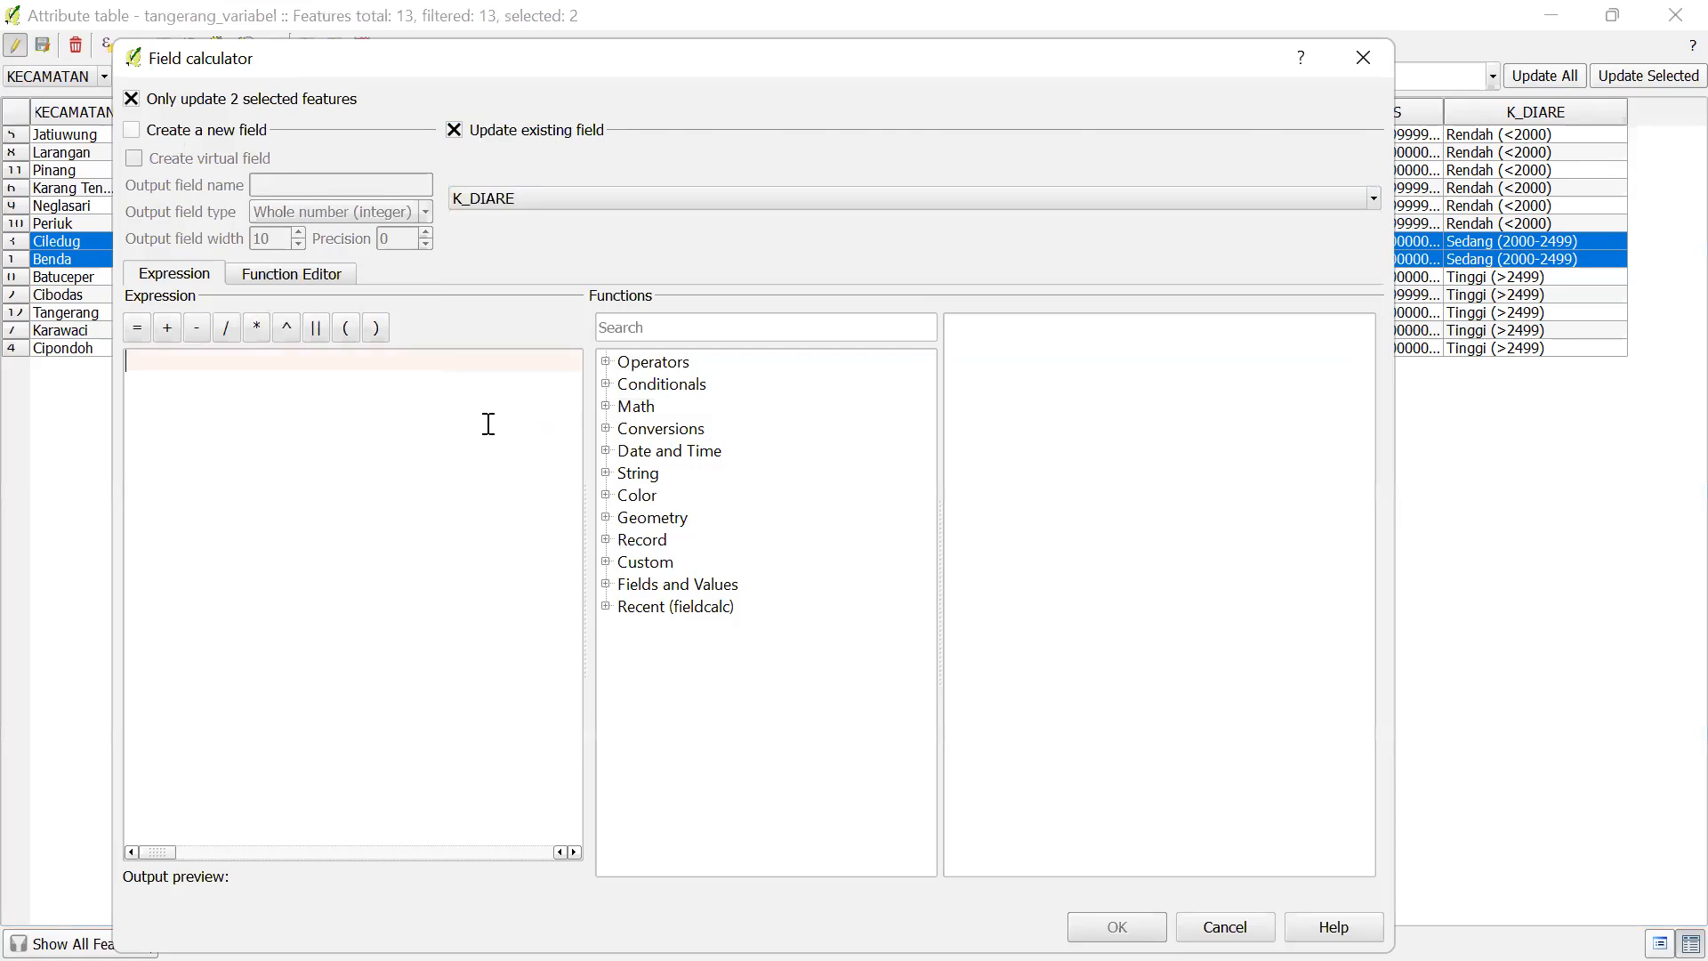
Enter the expression 'Sedang (2000-2499)' and apply the K_DIARE update to the selected features
left_click(488, 424)
type("'Sedab")
key("BackSpace")
type("ng (2000-2499)")
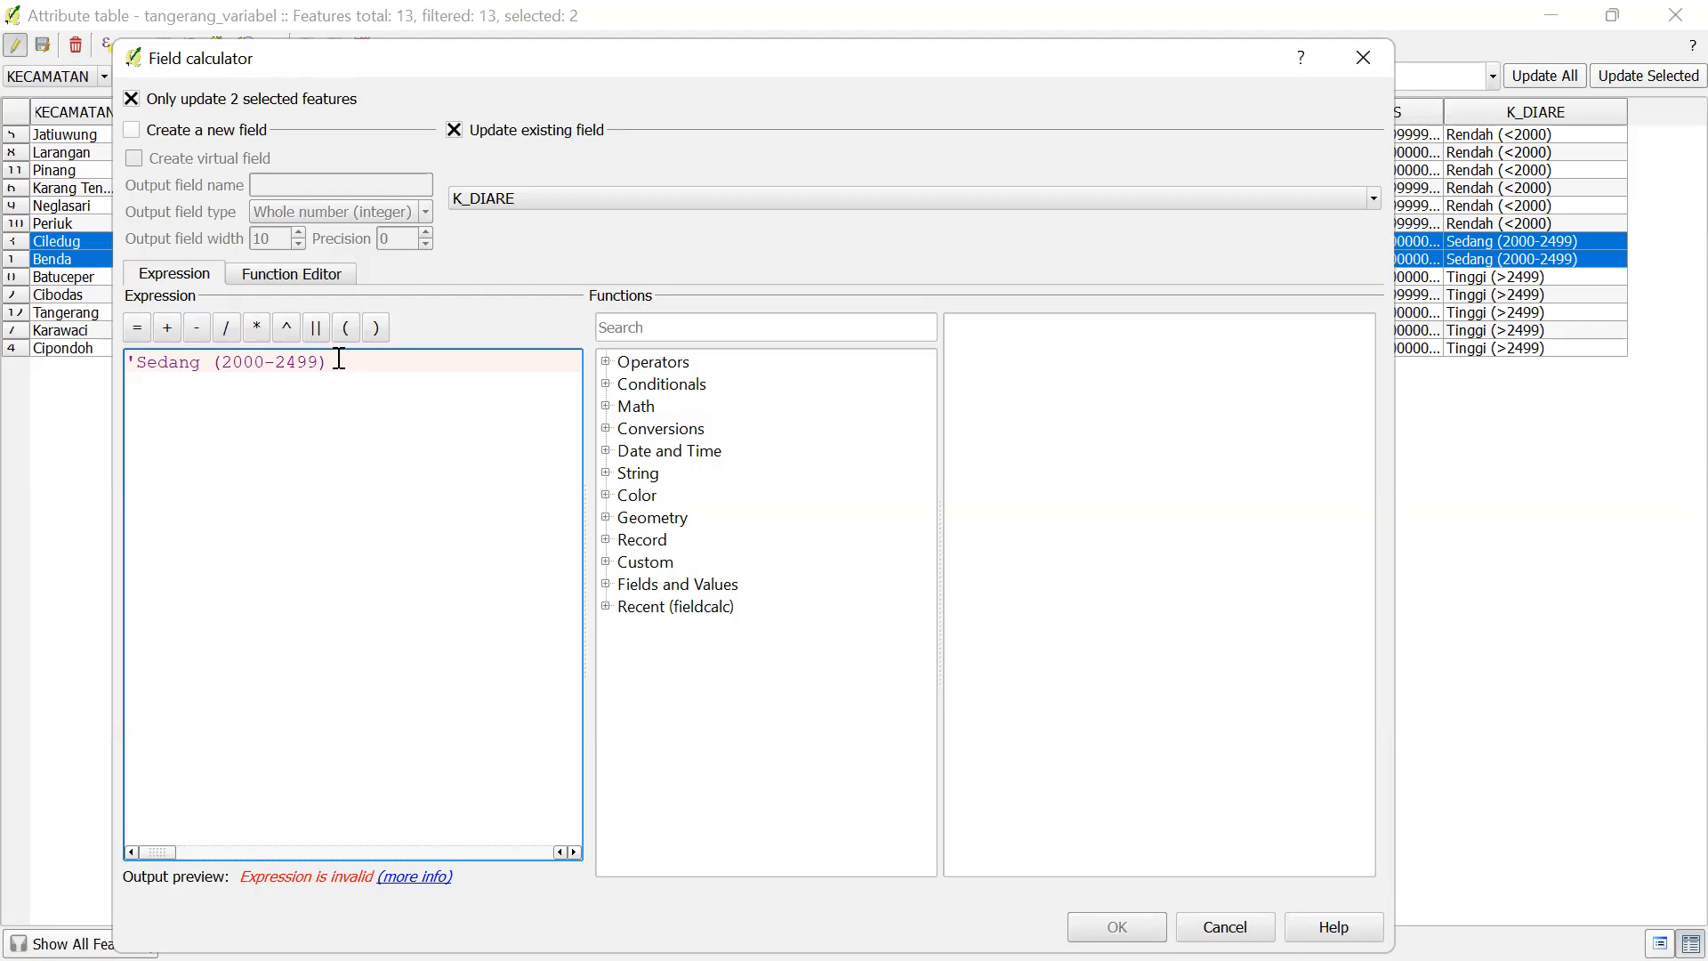
mouse_move(340, 358)
type("'")
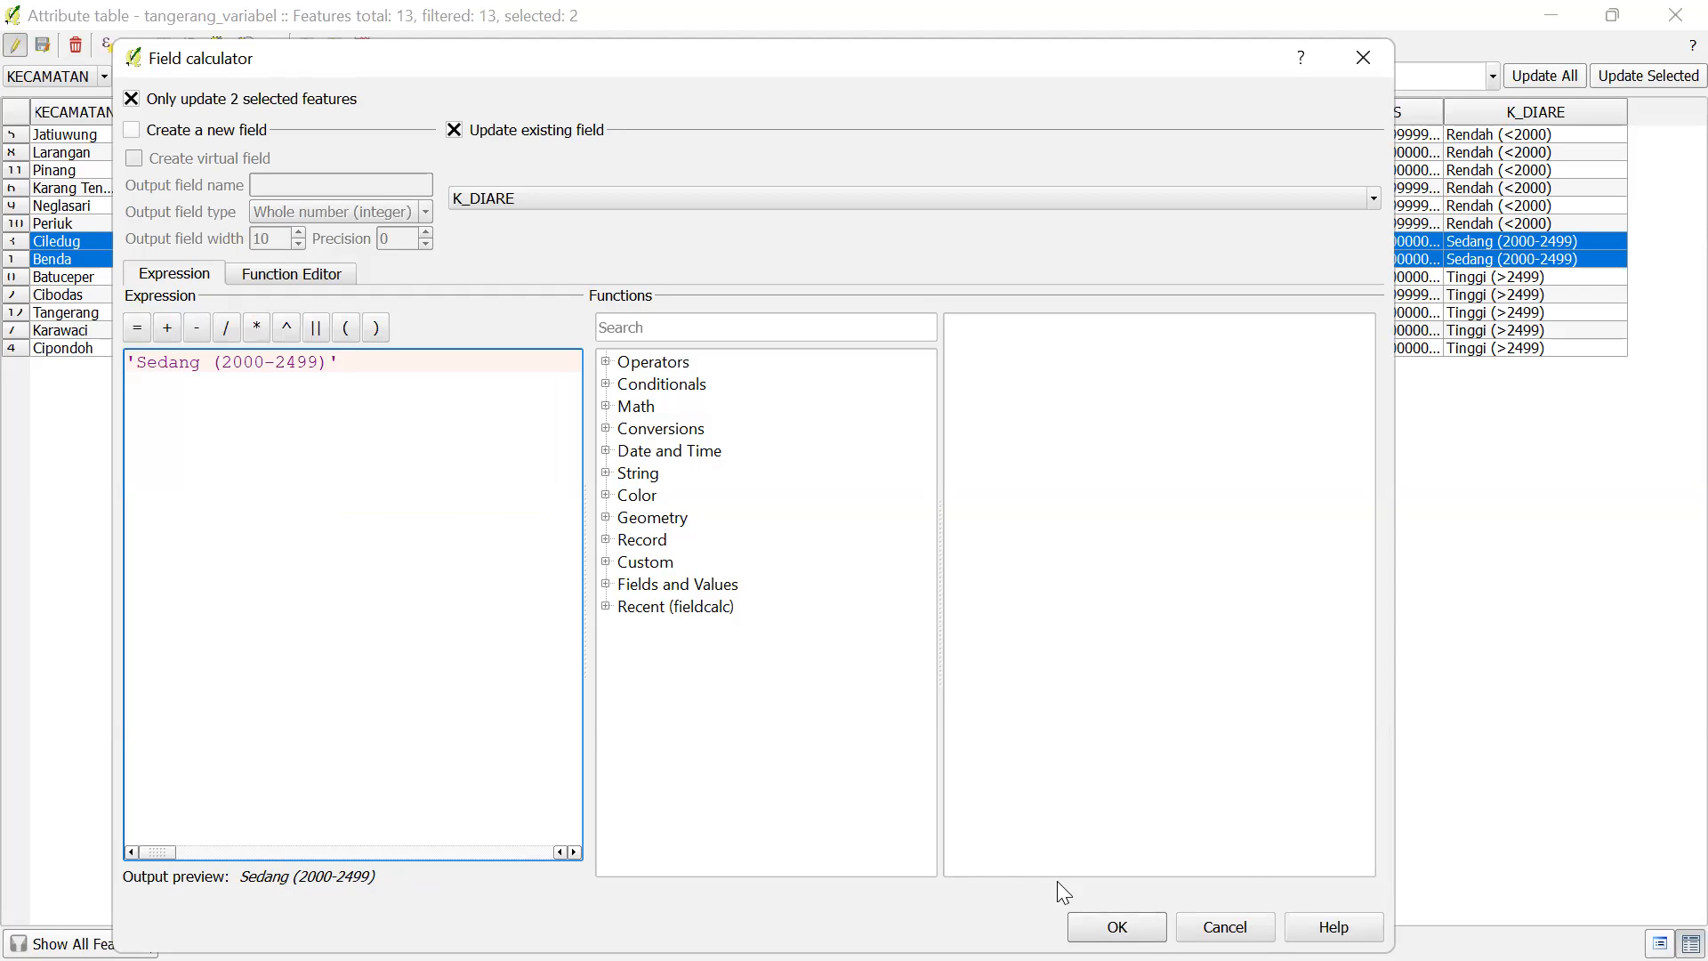
left_click(1117, 927)
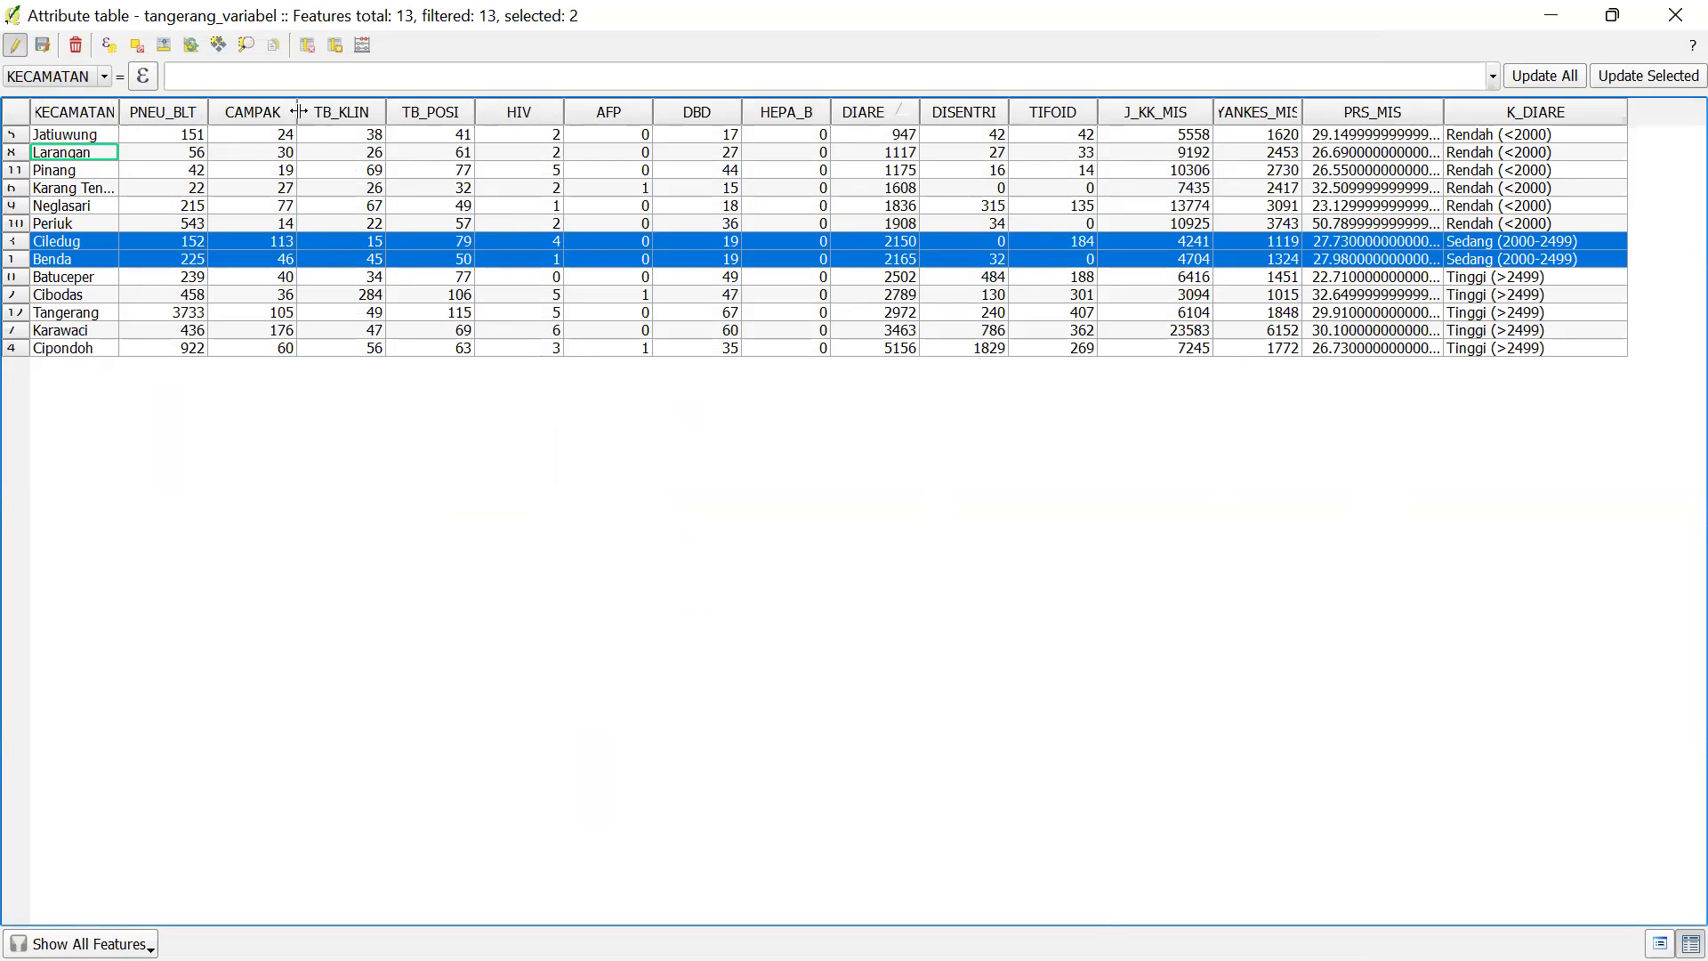
Start another select-by-expression on the layer and list its available fields
left_click(108, 44)
left_click(636, 457)
scroll(729, 578, "down", 1)
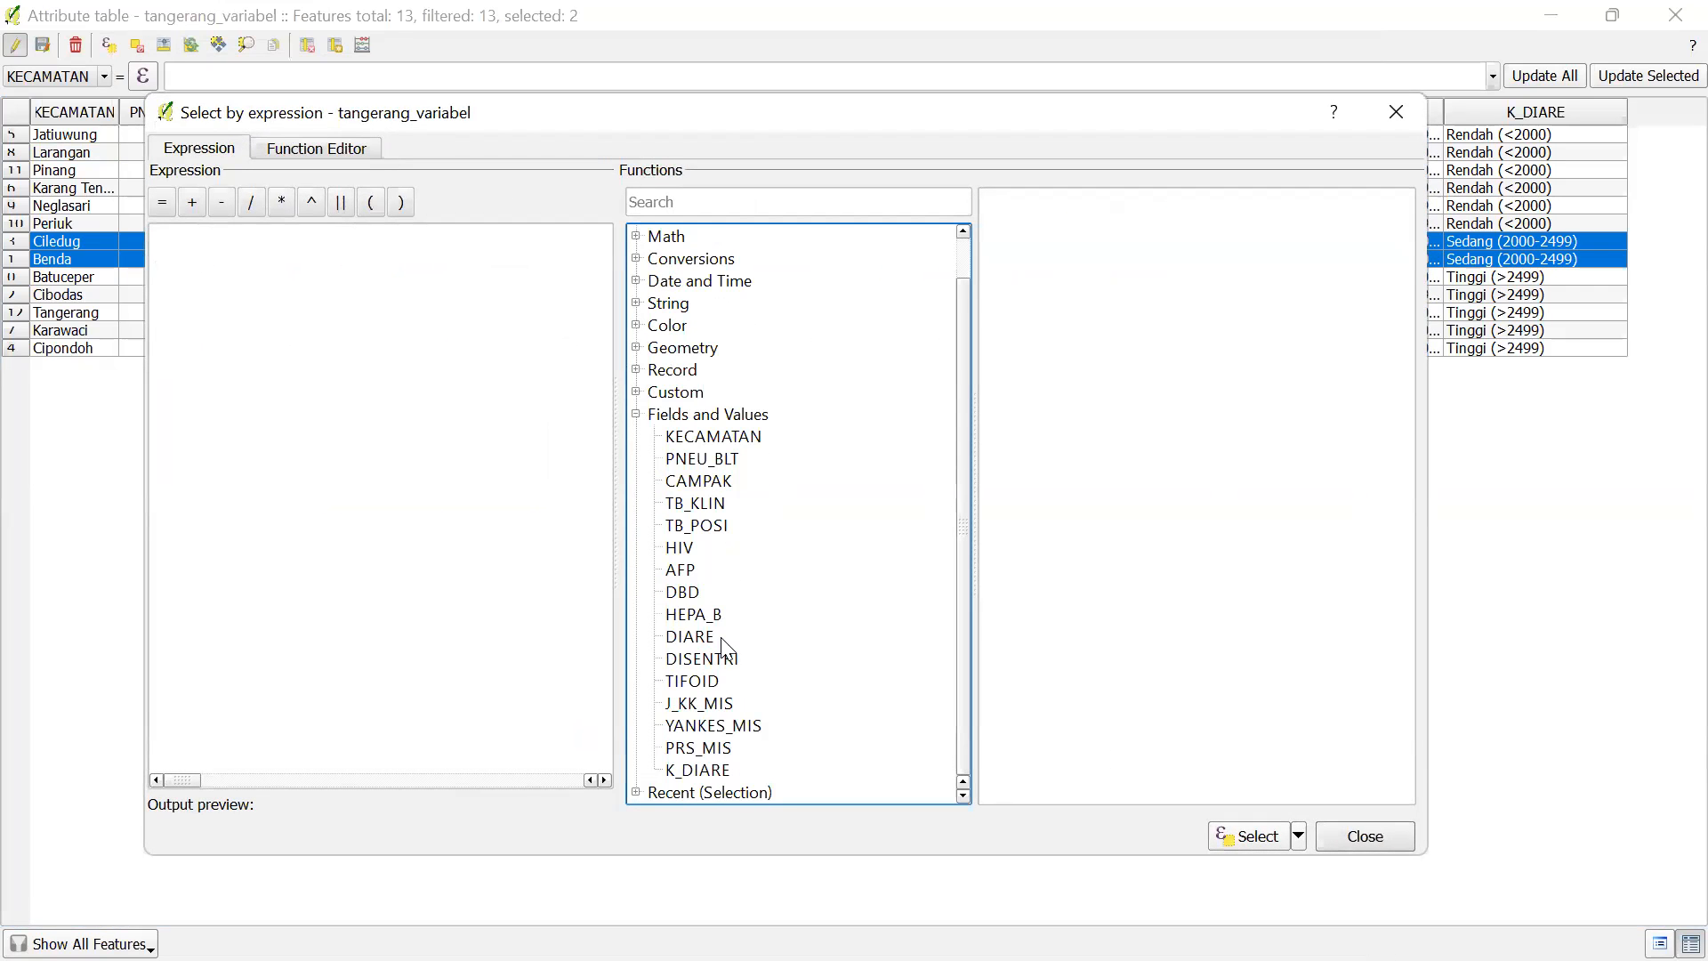
double_click(692, 770)
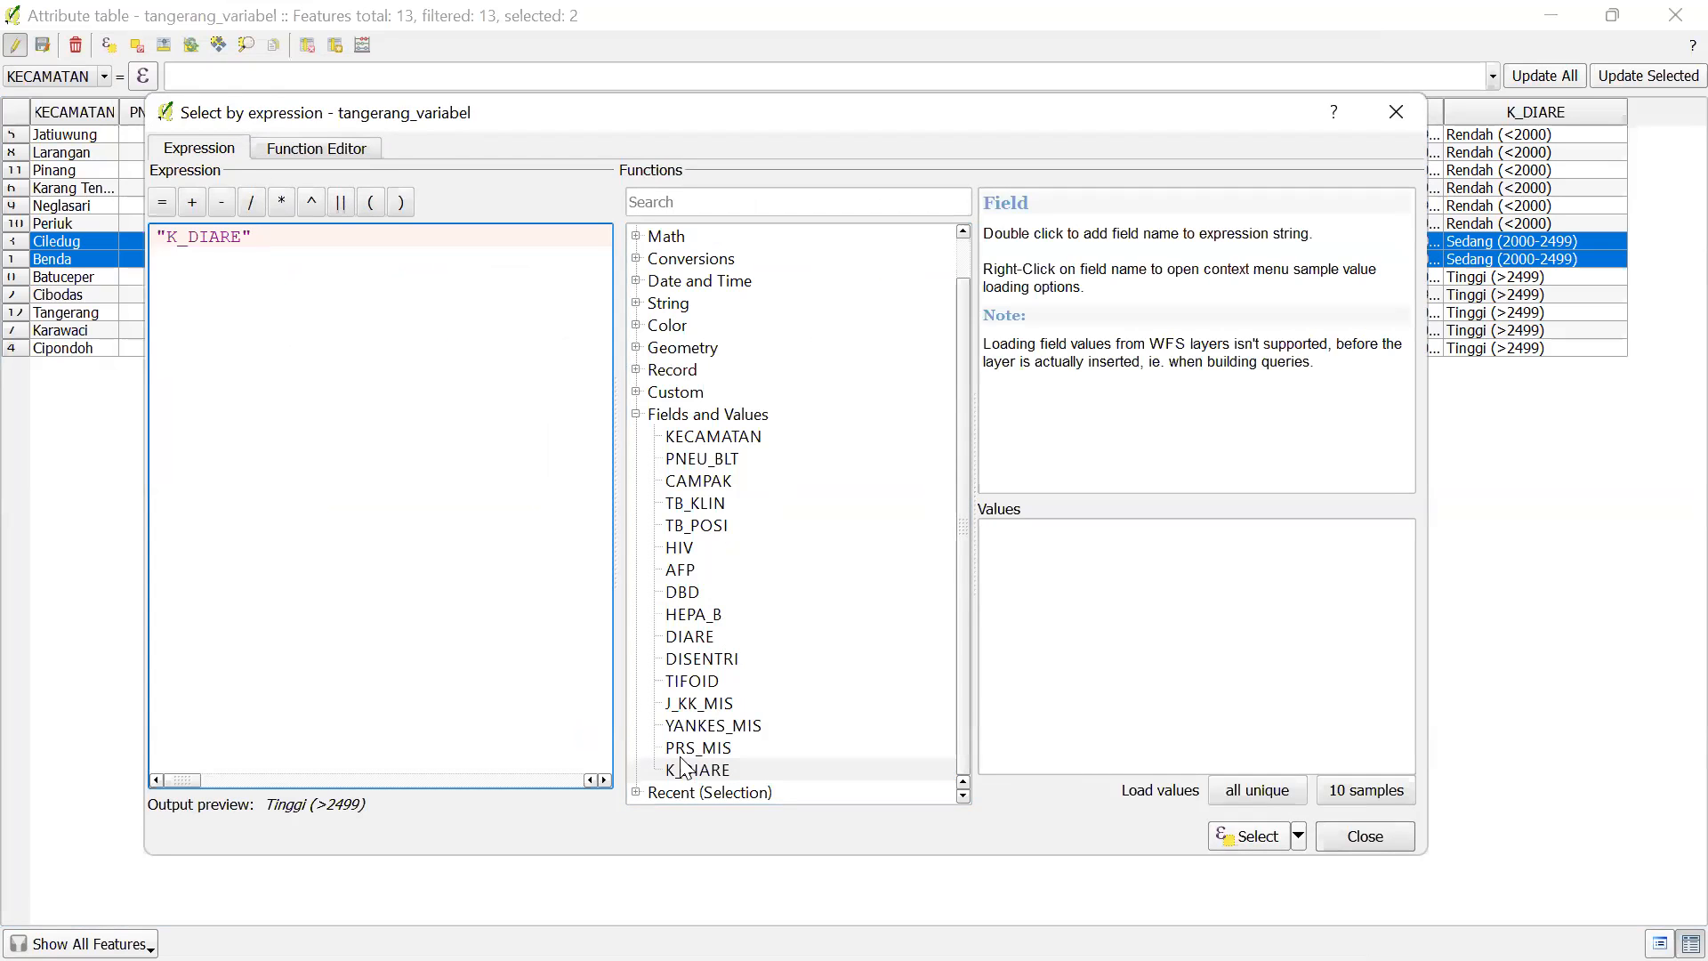
left_click_drag(366, 259, 82, 207)
key("Delete")
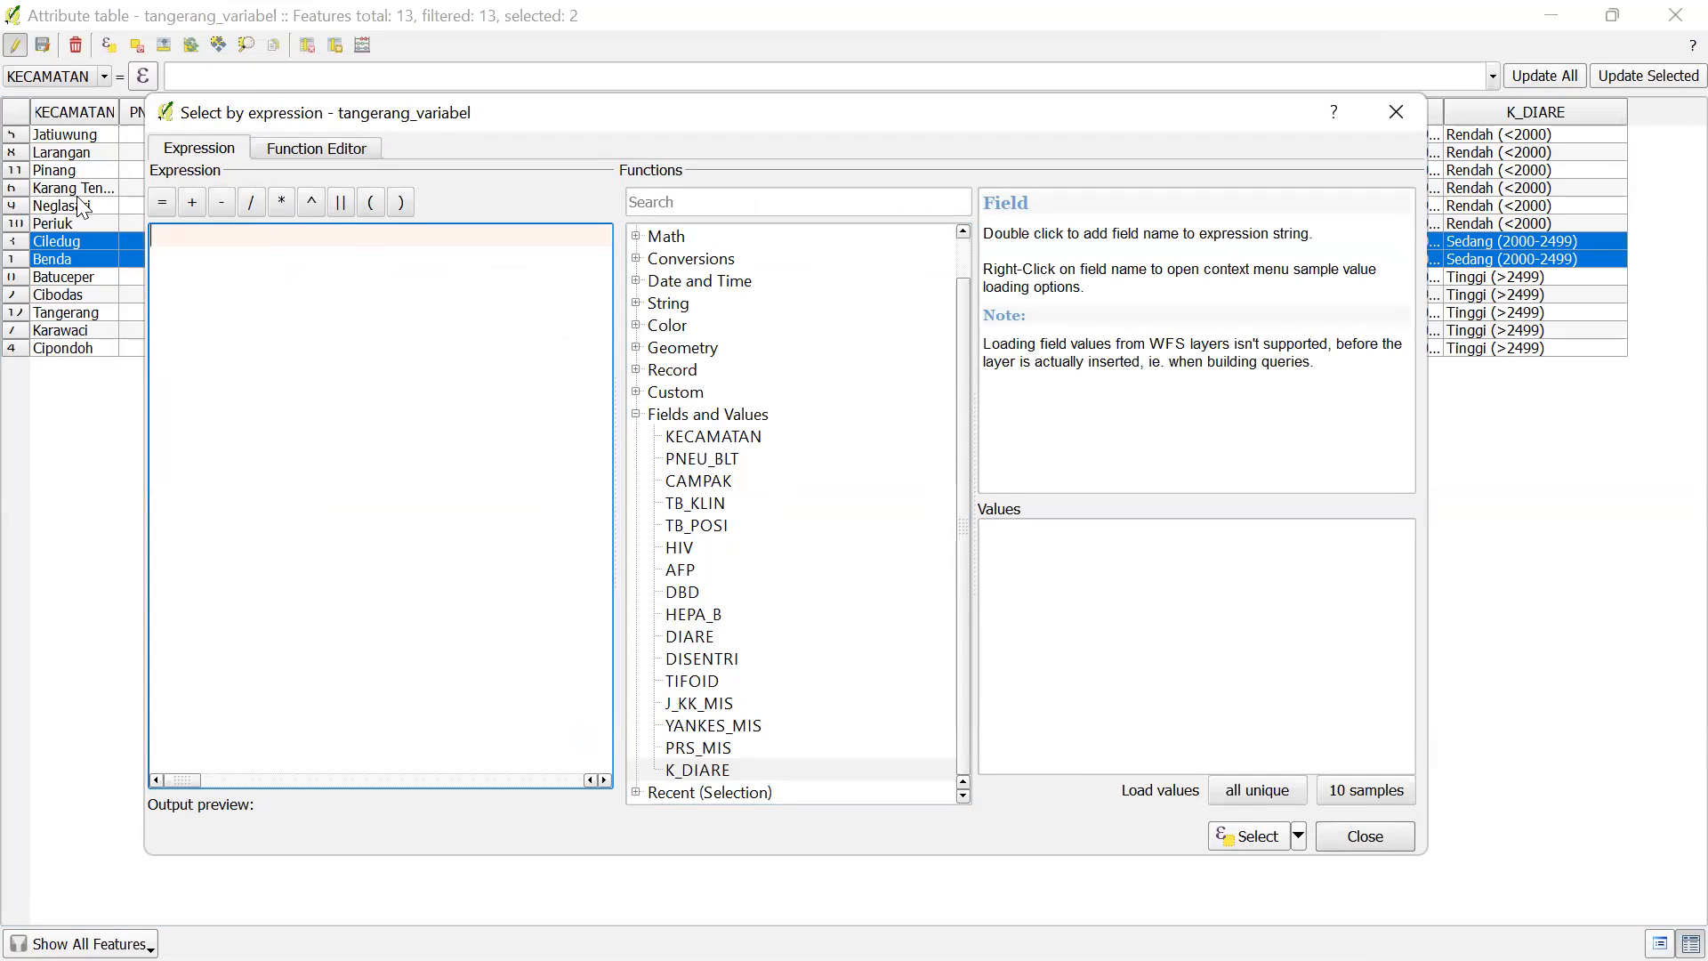
Build the selection expression "DIARE" >= 2500 from the DIARE field and the greater-or-equal operator
double_click(692, 637)
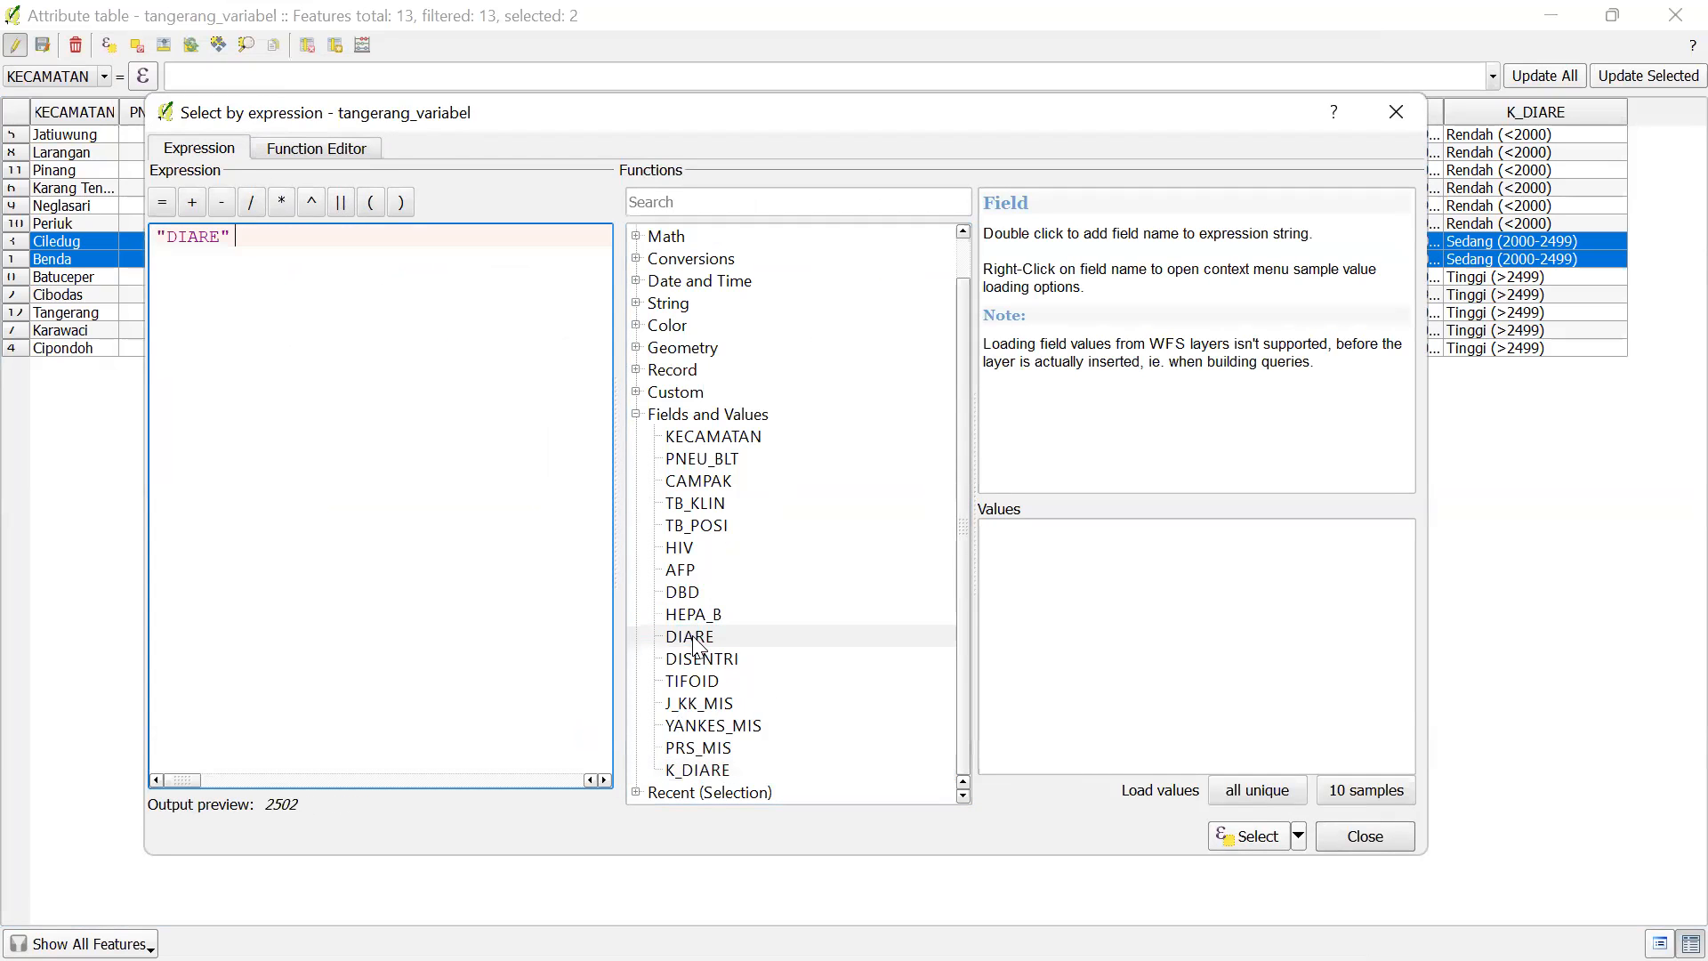
scroll(698, 422, "up", 1)
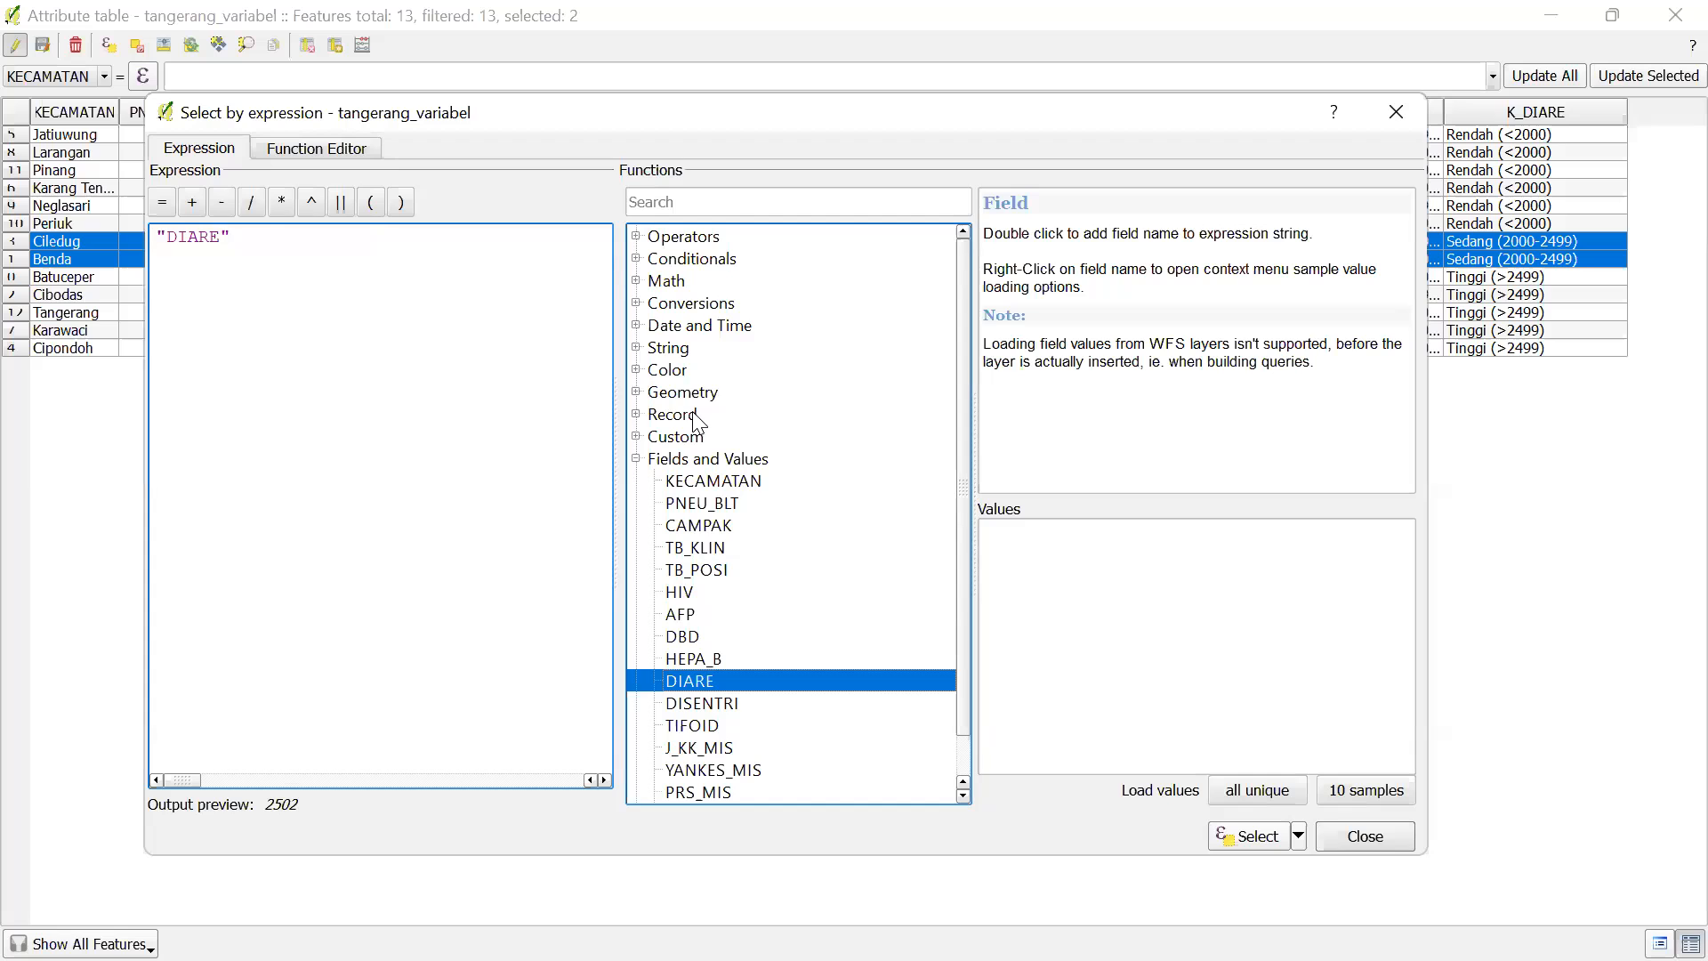
left_click(637, 238)
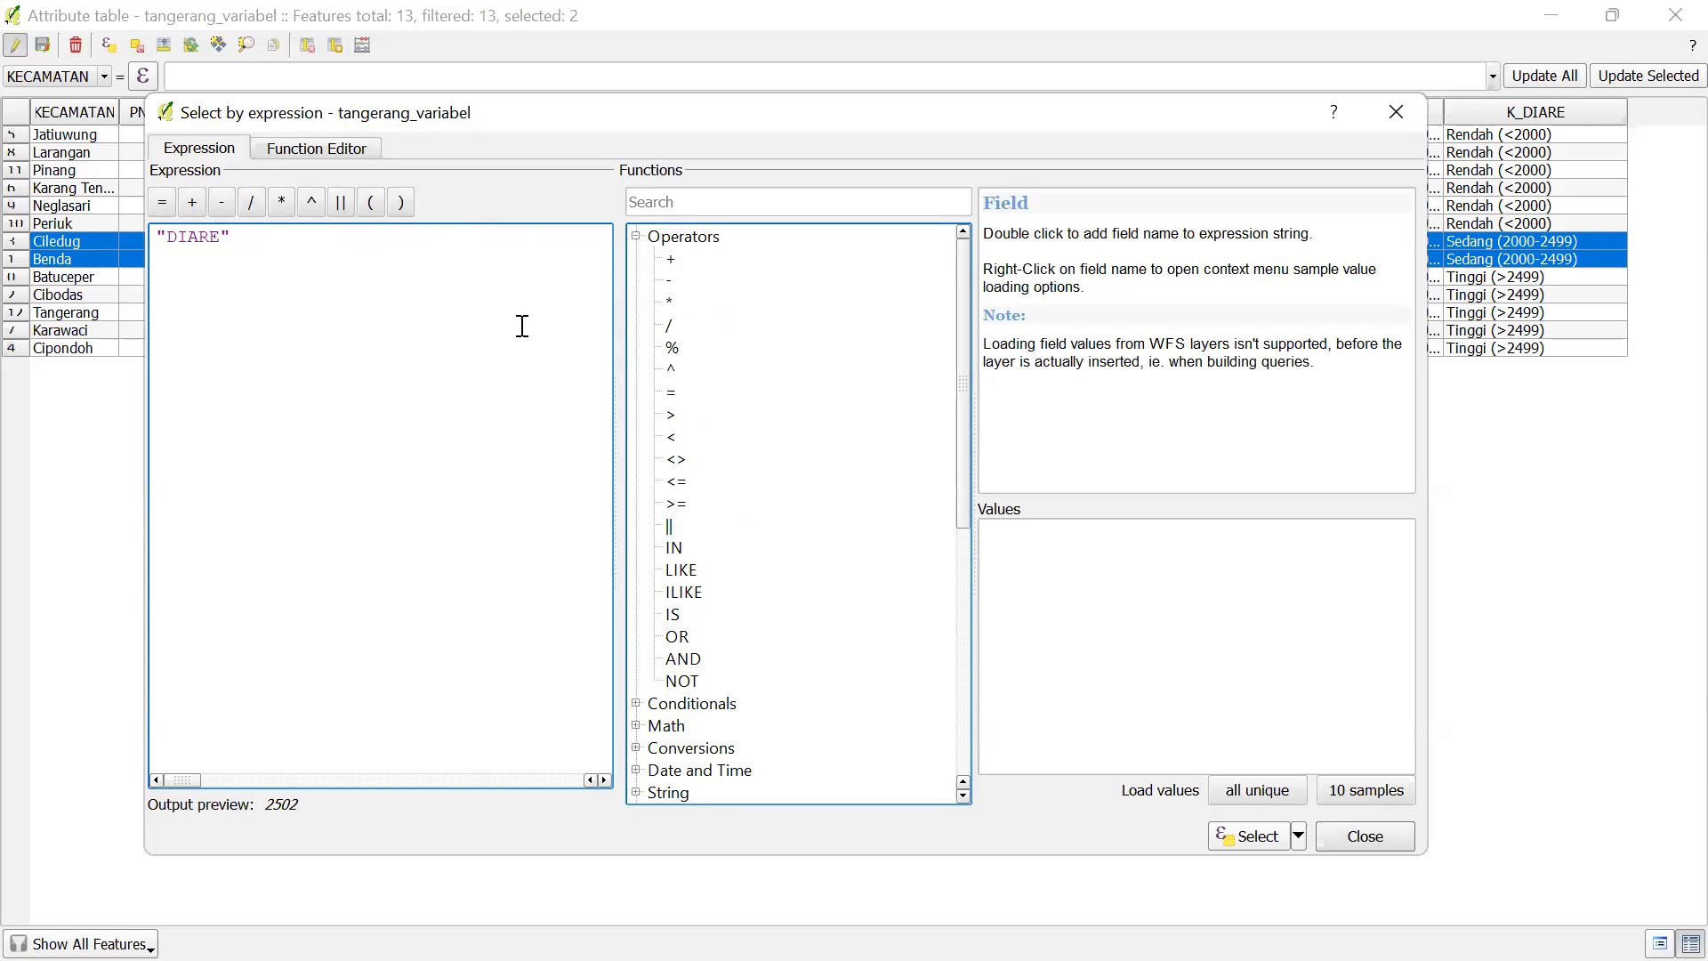
double_click(678, 507)
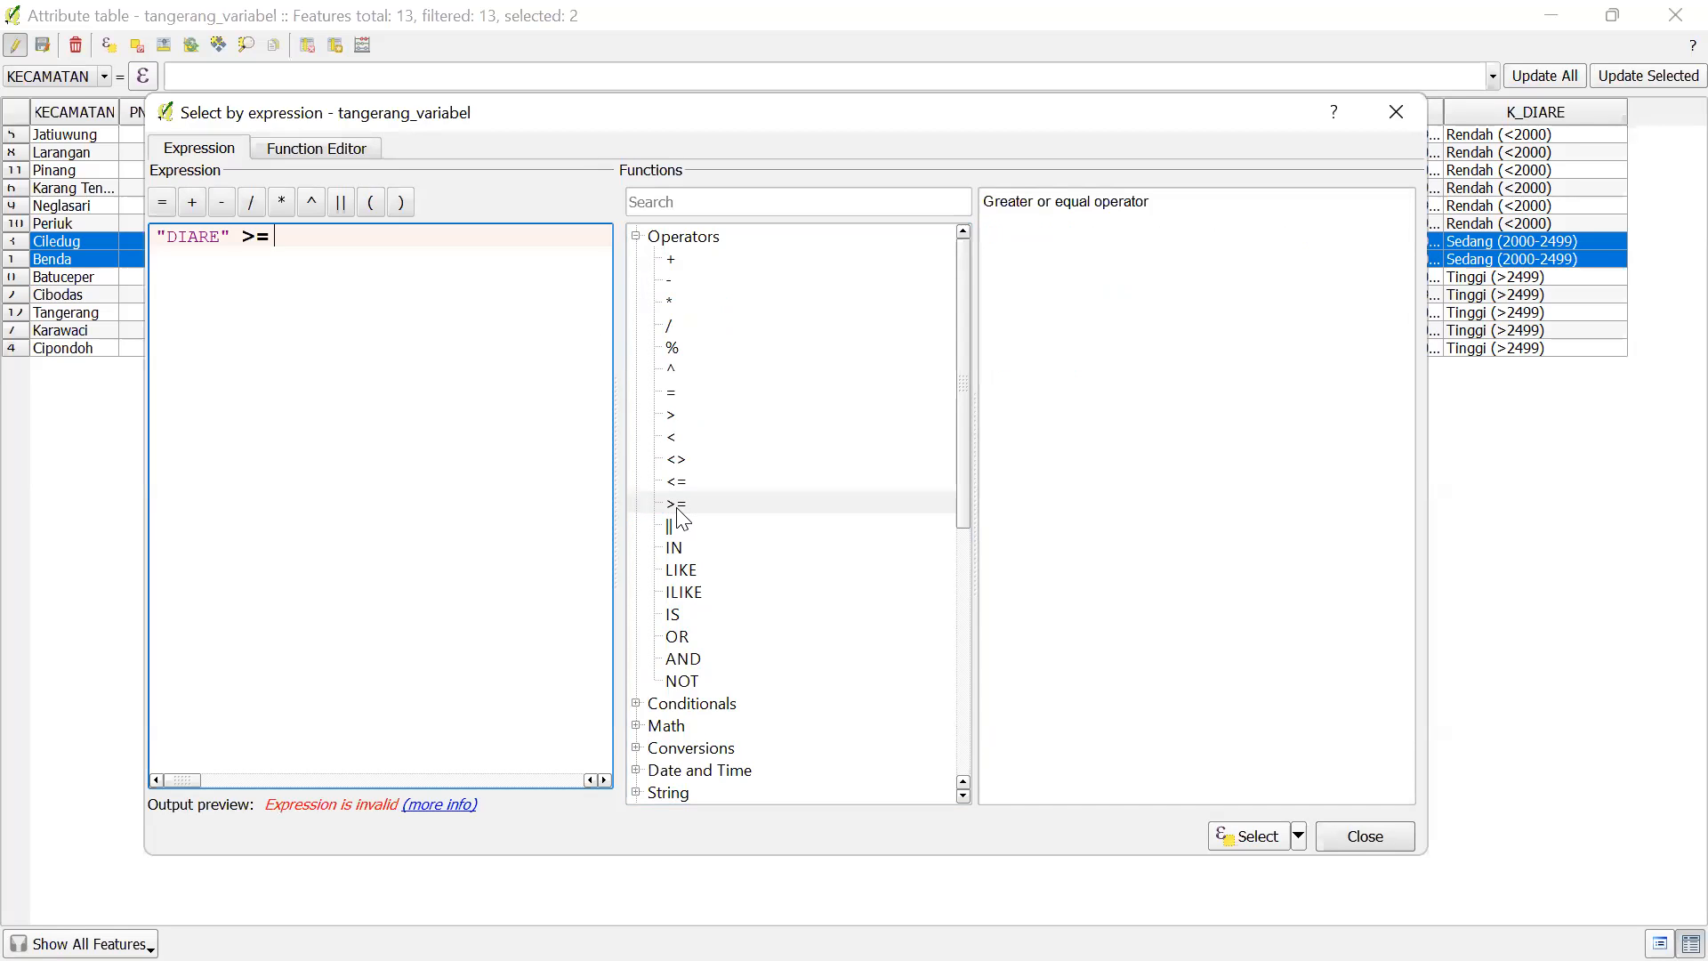
type("2500")
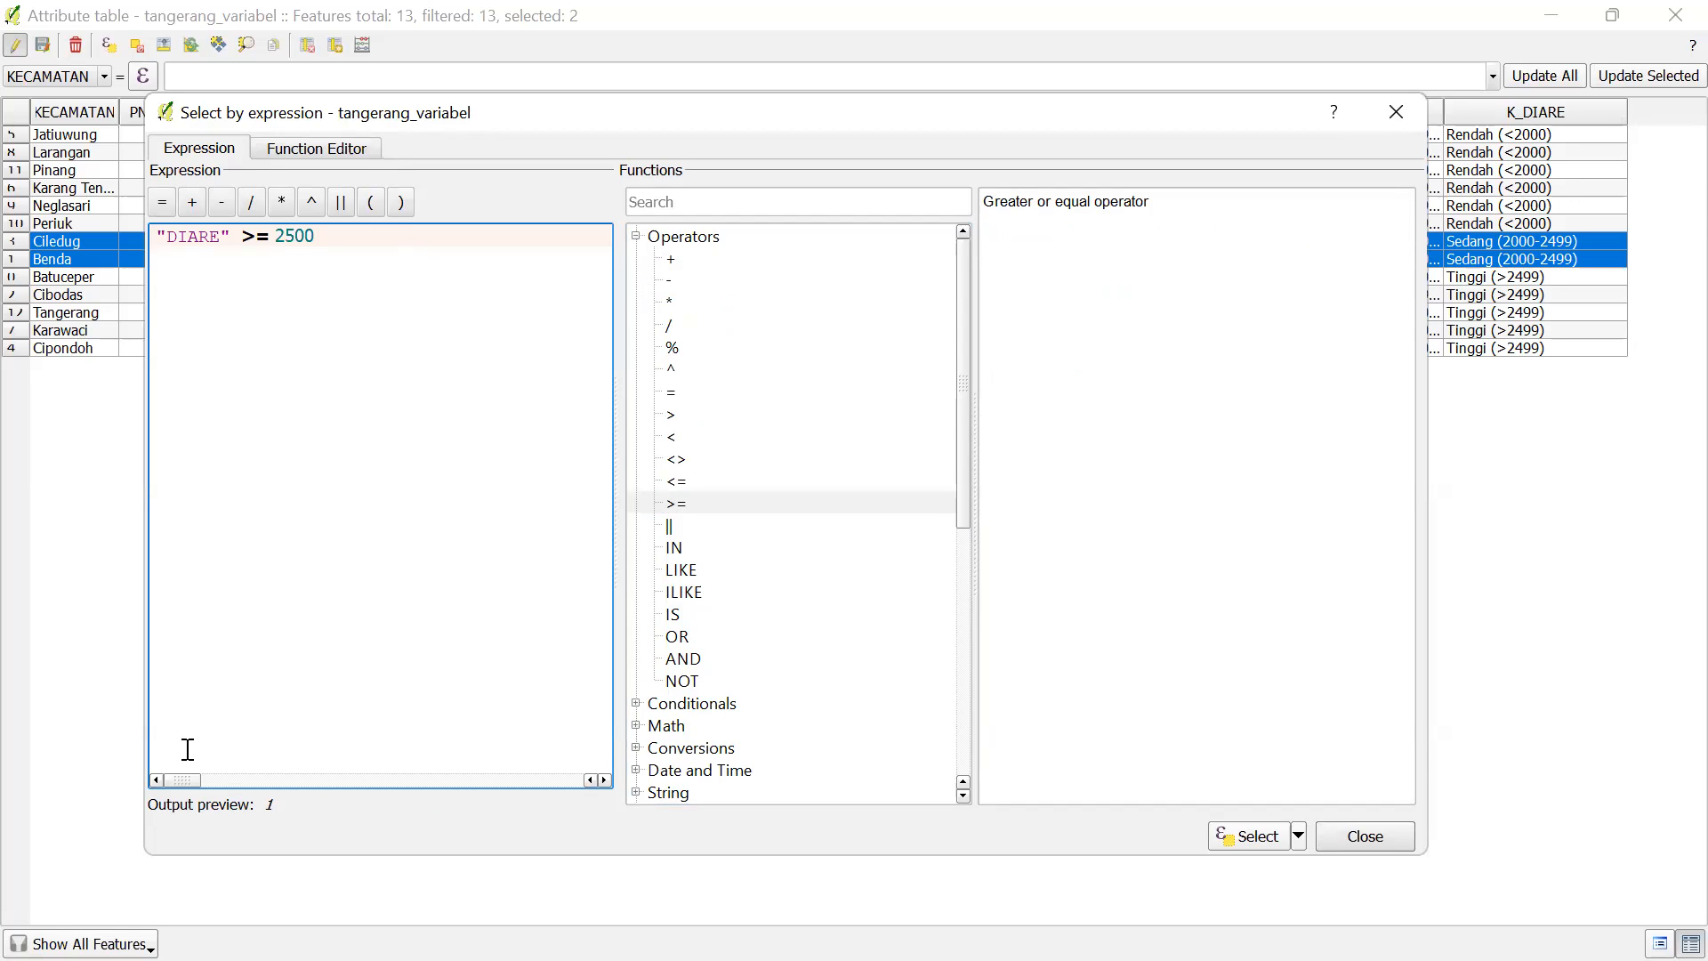
Try altering the quotation marks in the DIARE expression, and clear the whole expression
type("'")
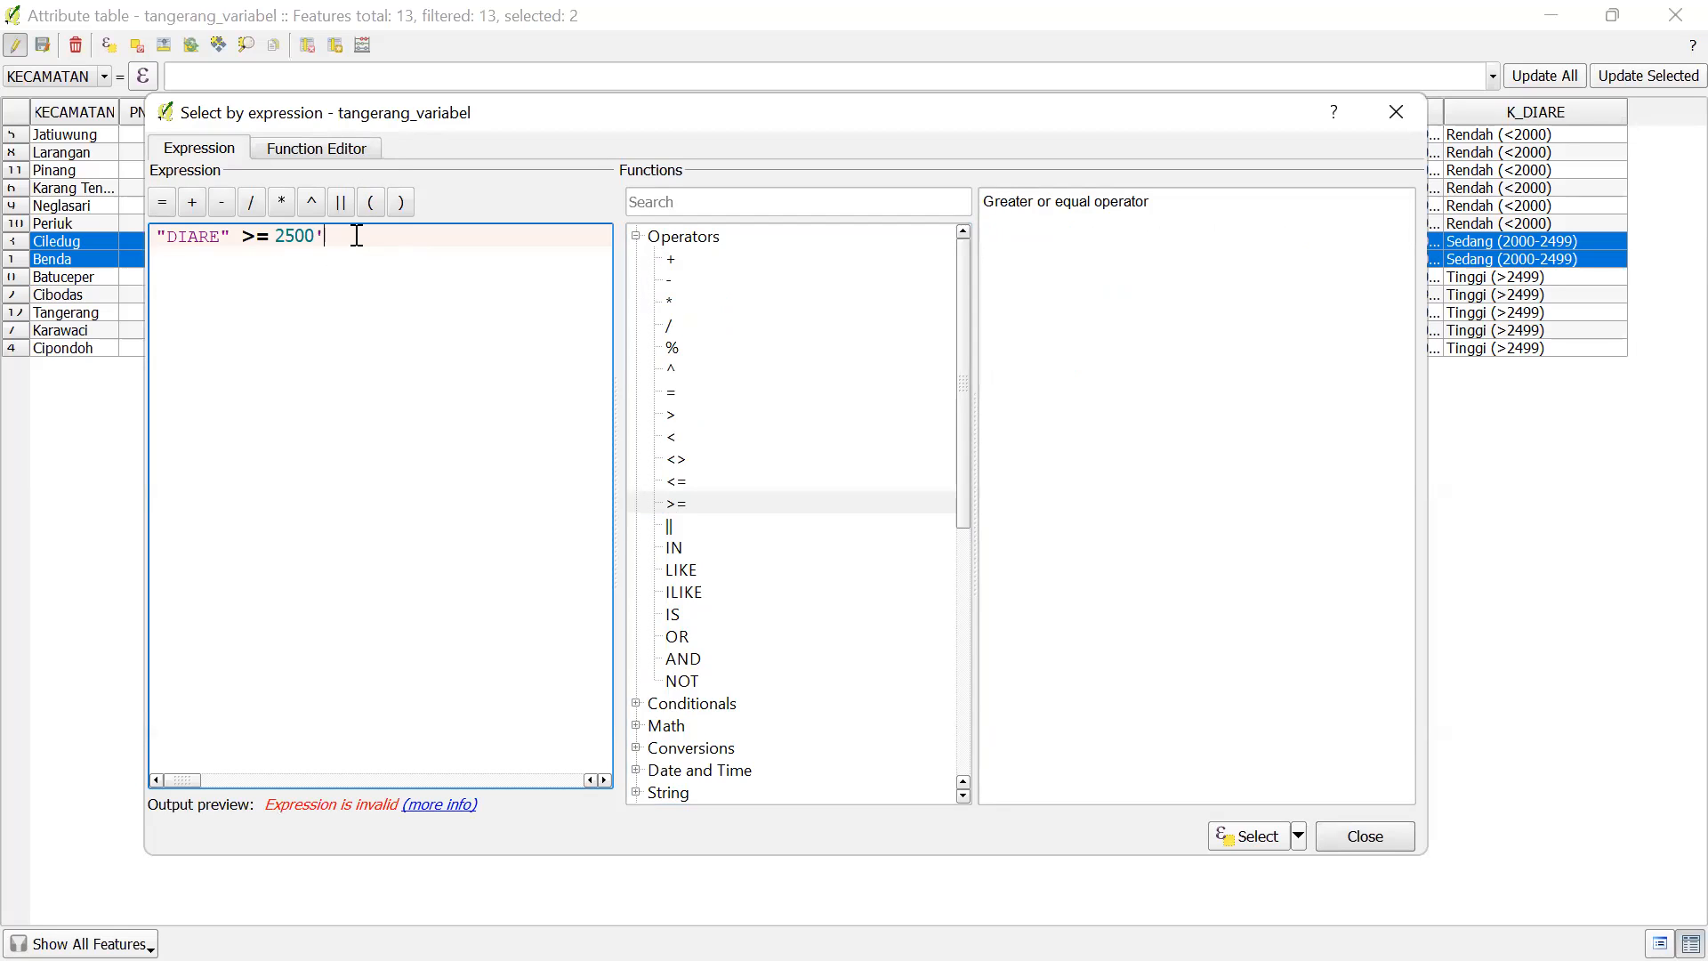
left_click(165, 236)
key("BackSpace")
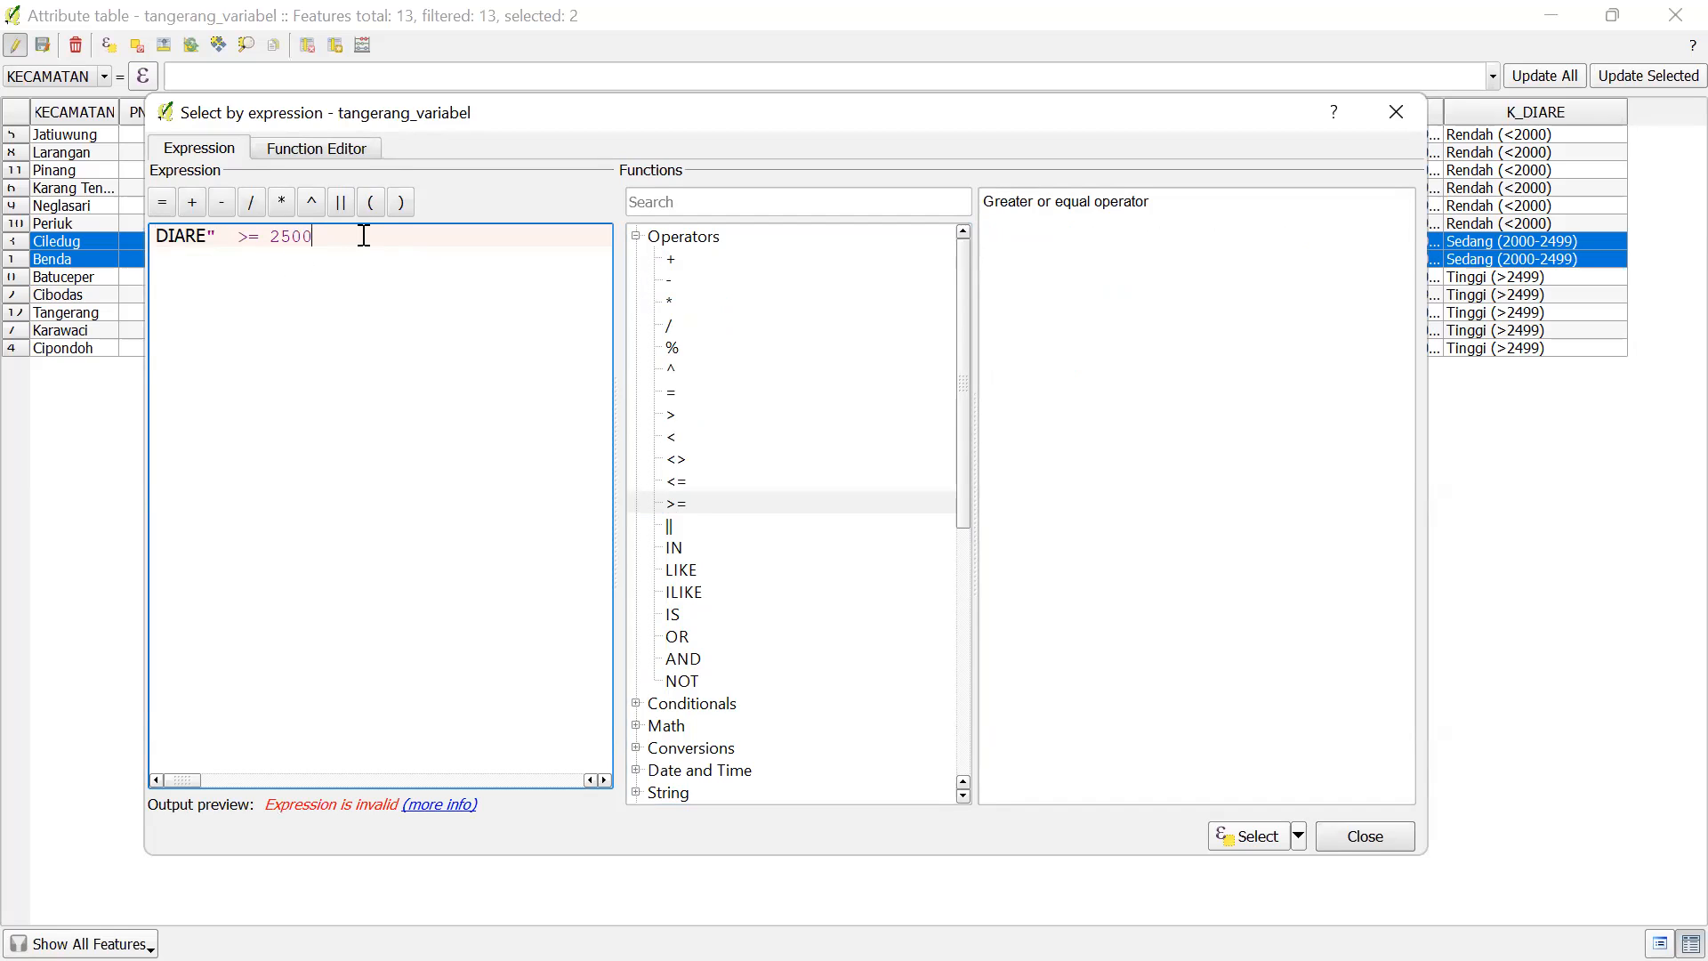
left_click_drag(405, 242, 7, 229)
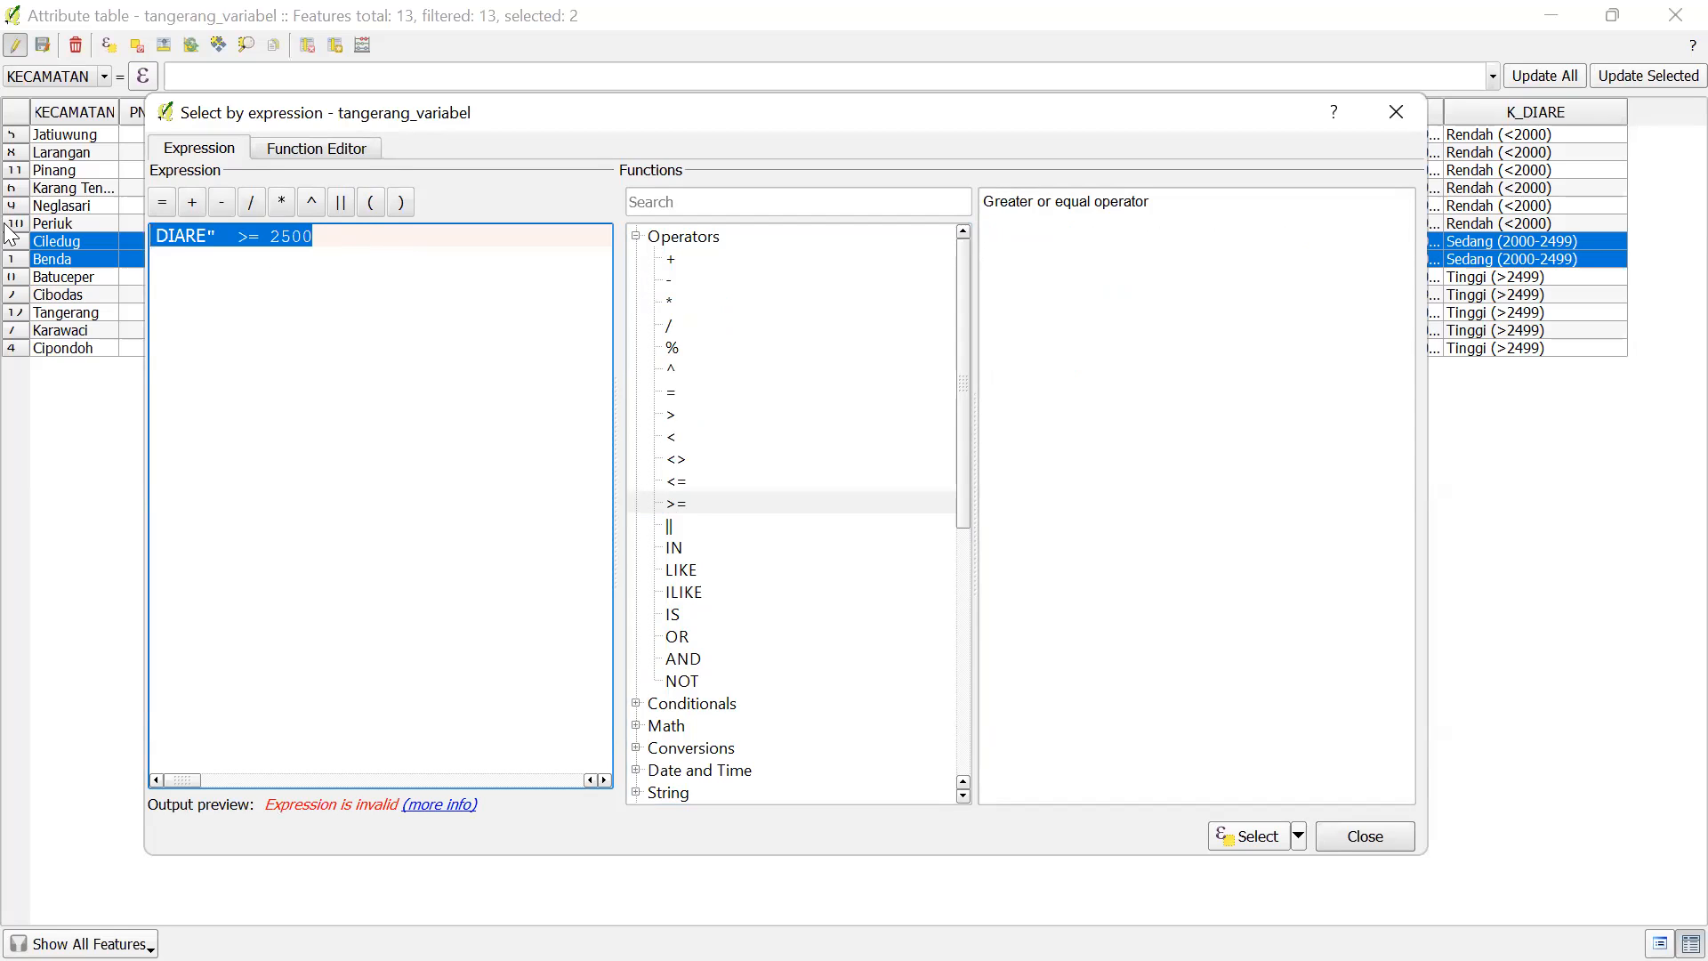
key("BackSpace")
Select the features matching the expression "DIARE" >= 2500 and close the selection dialog
scroll(713, 603, "down", 6)
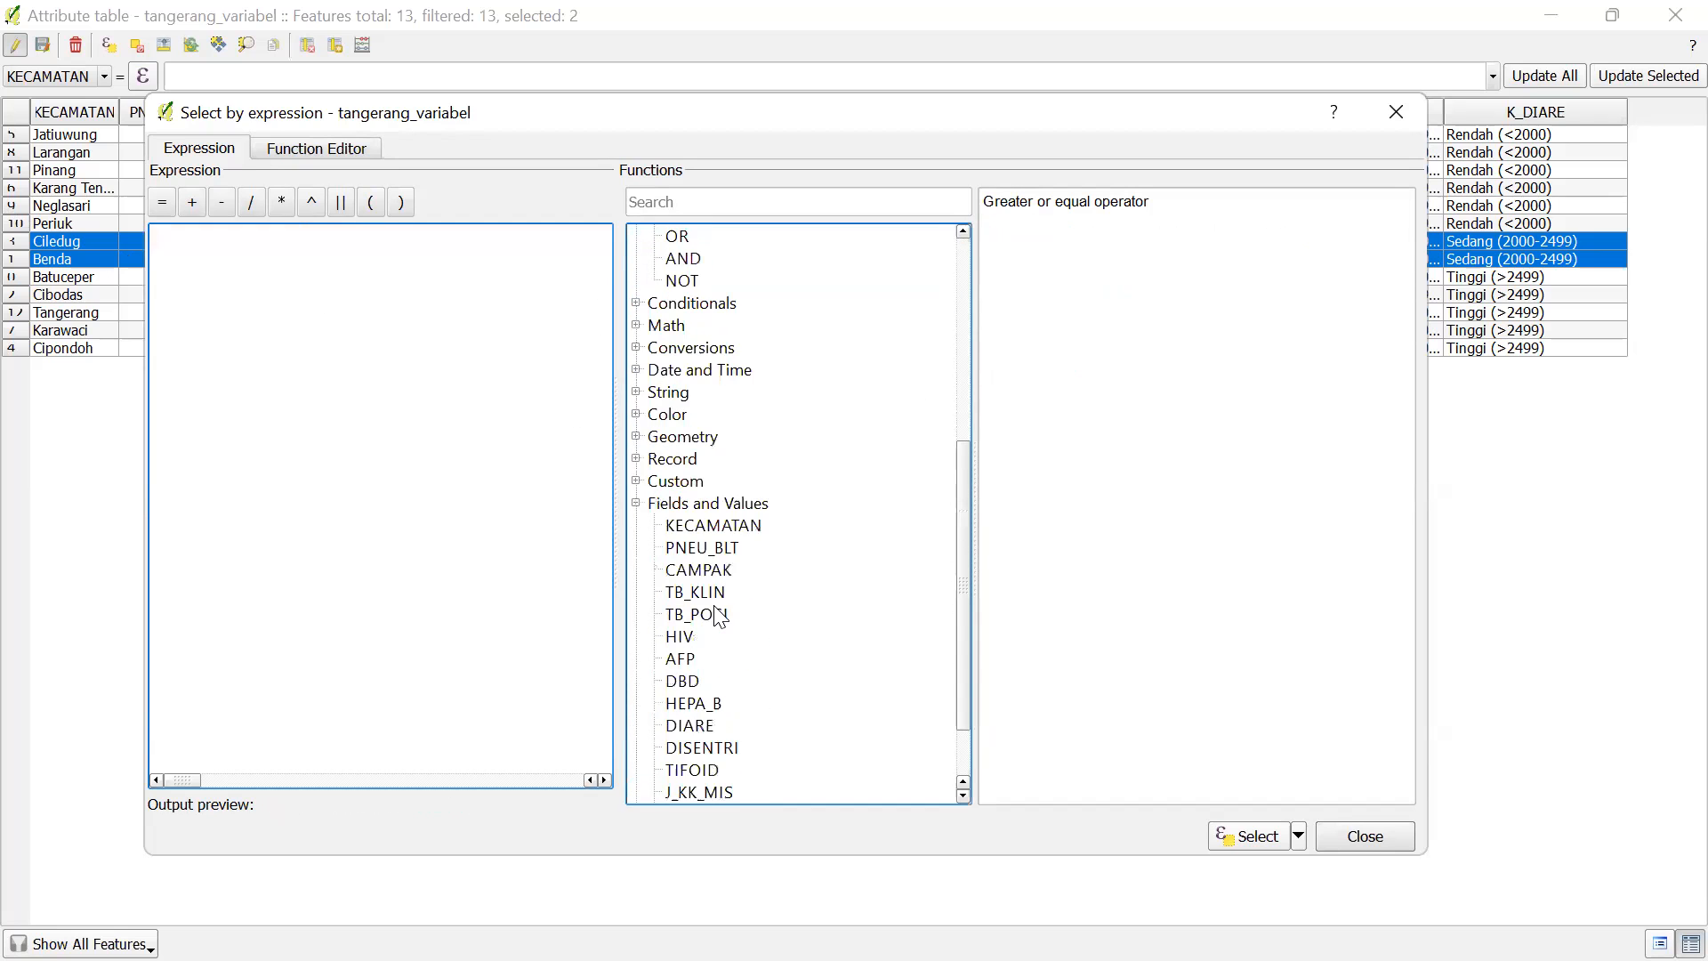
scroll(719, 617, "down", 1)
double_click(703, 660)
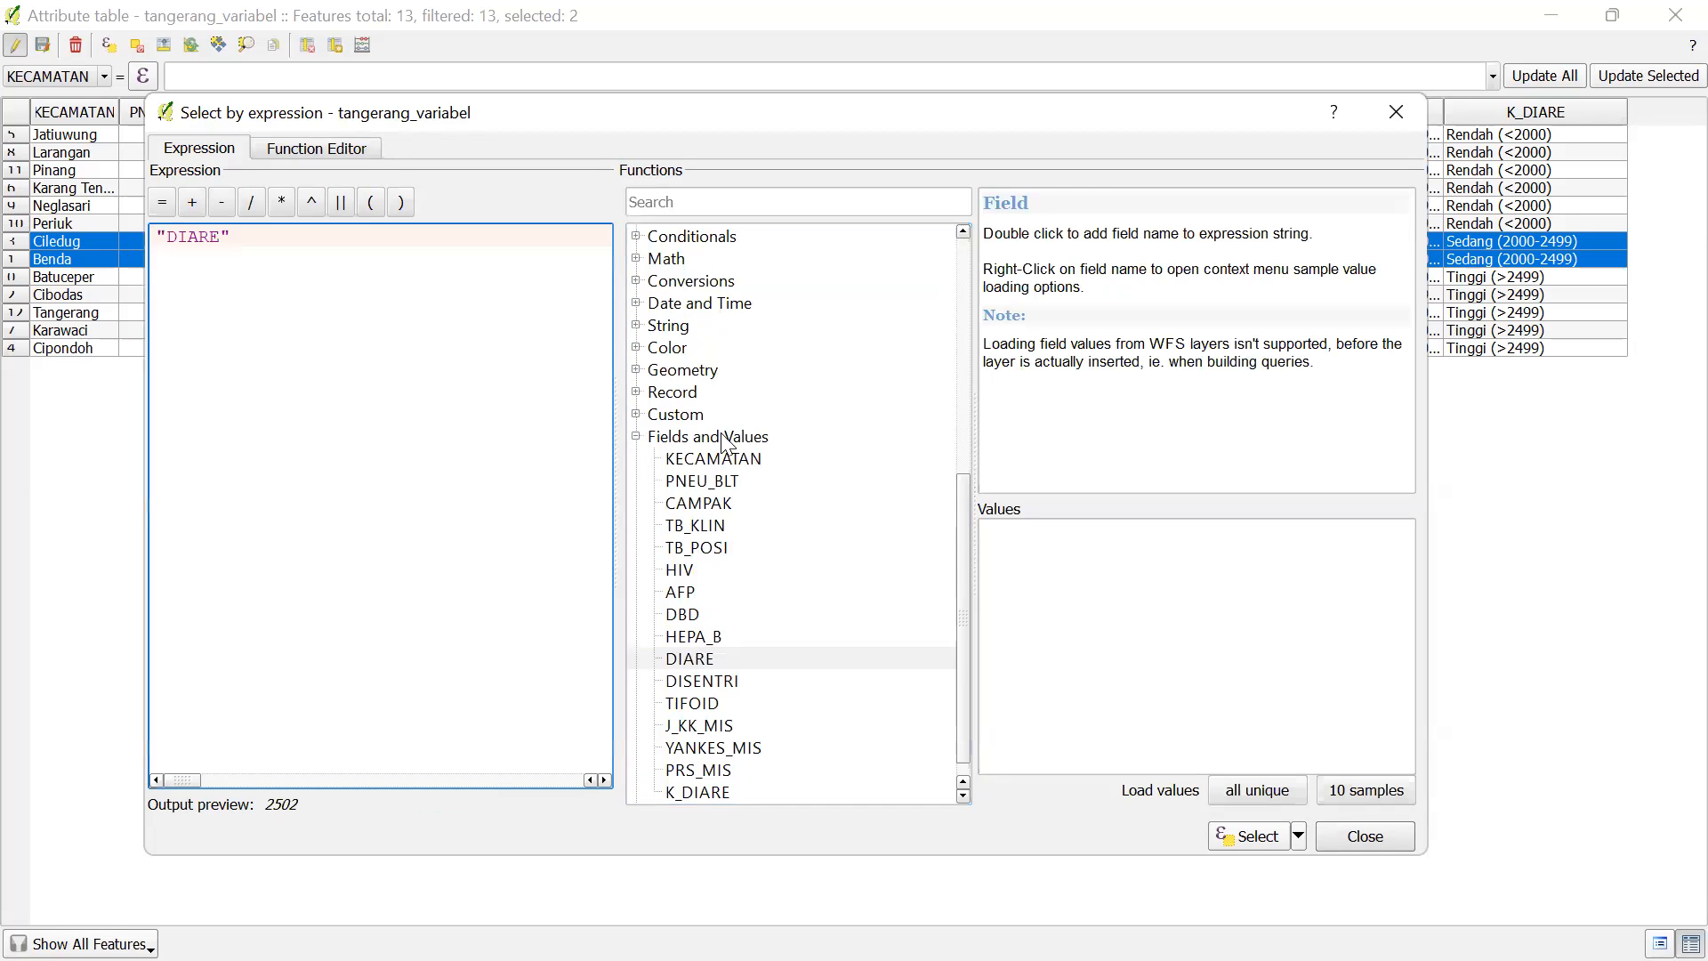
scroll(727, 442, "up", 7)
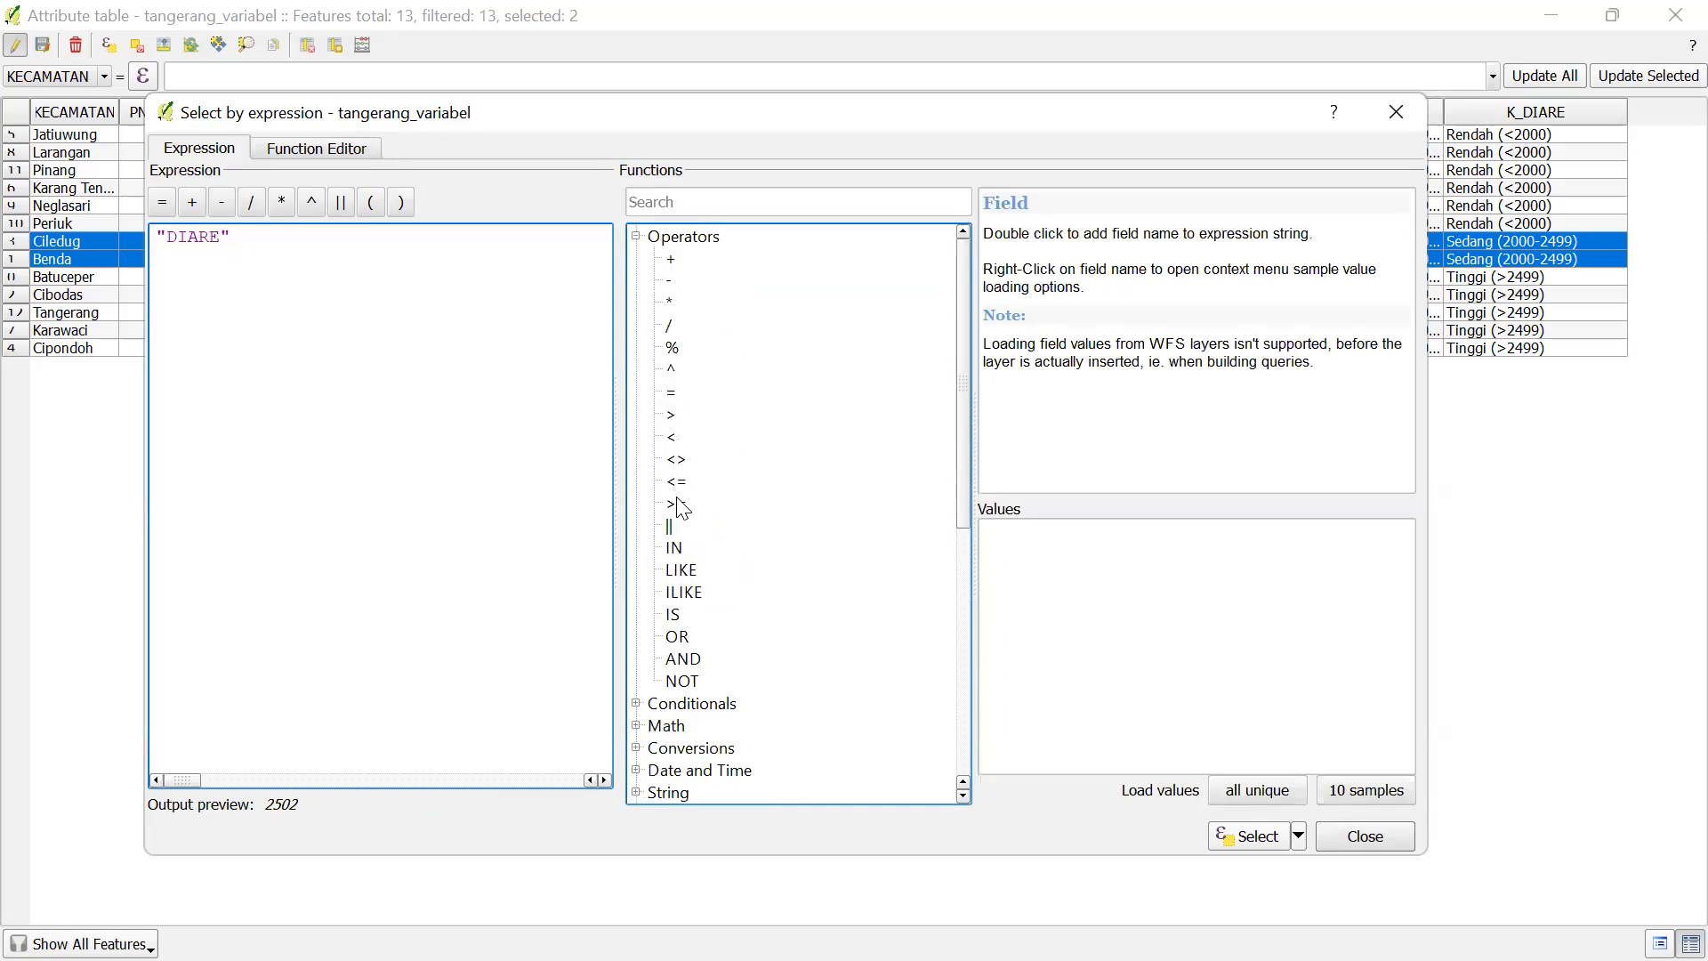
double_click(676, 505)
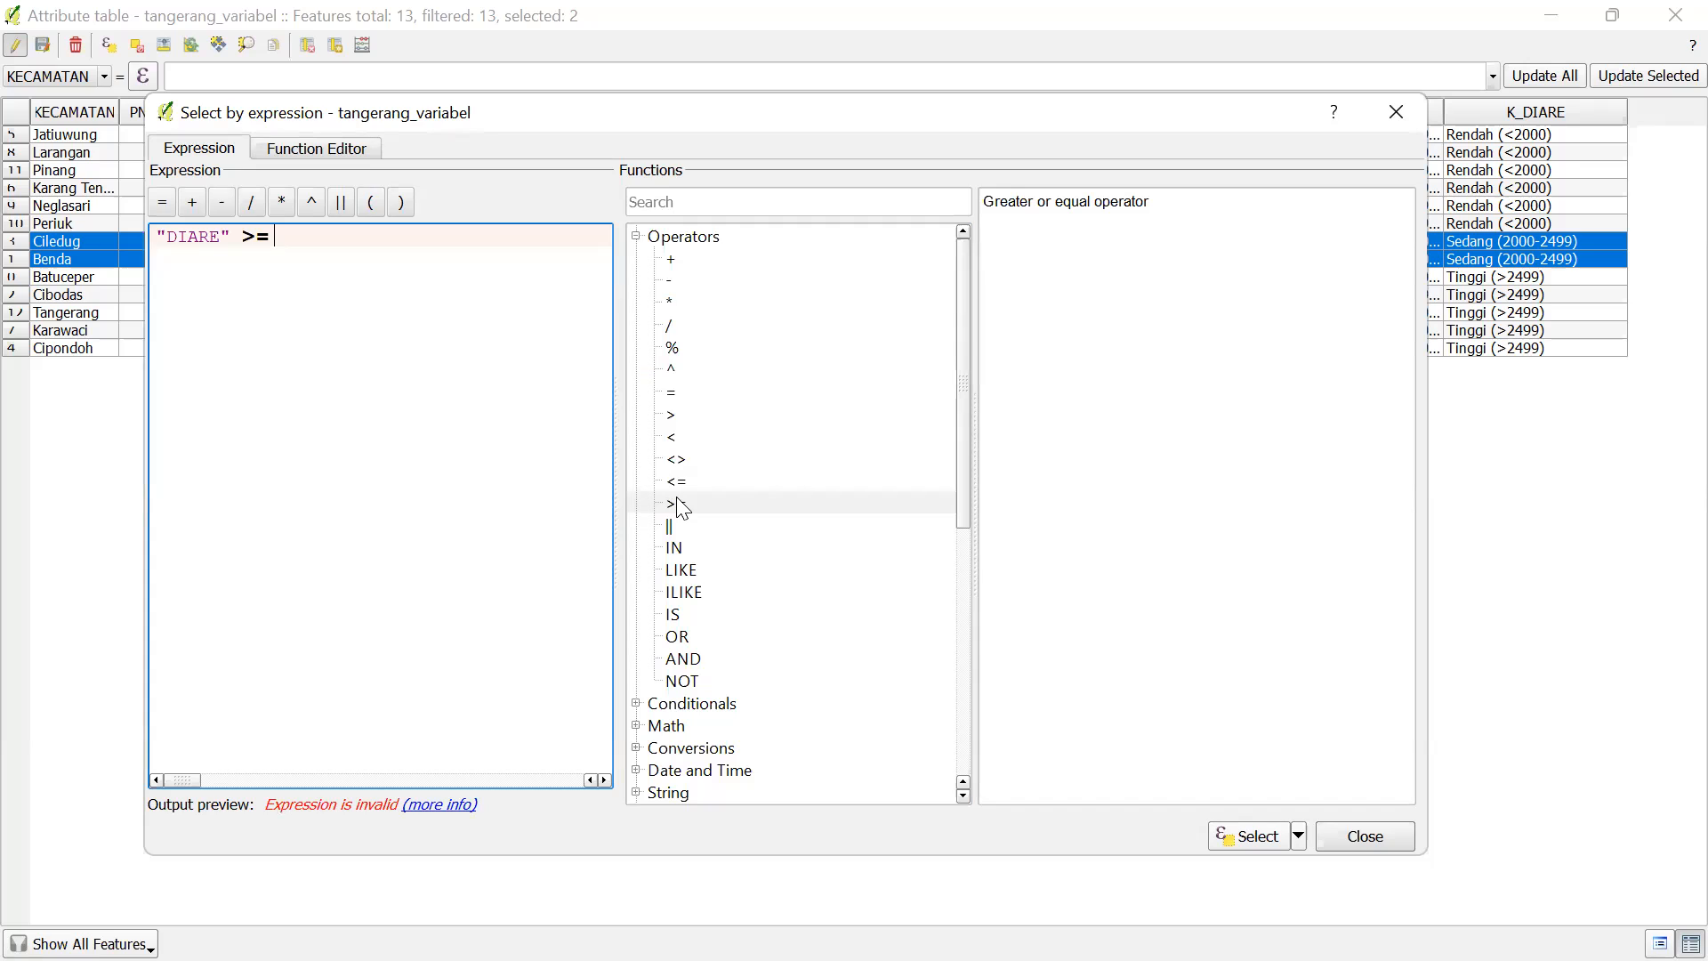
type("2500")
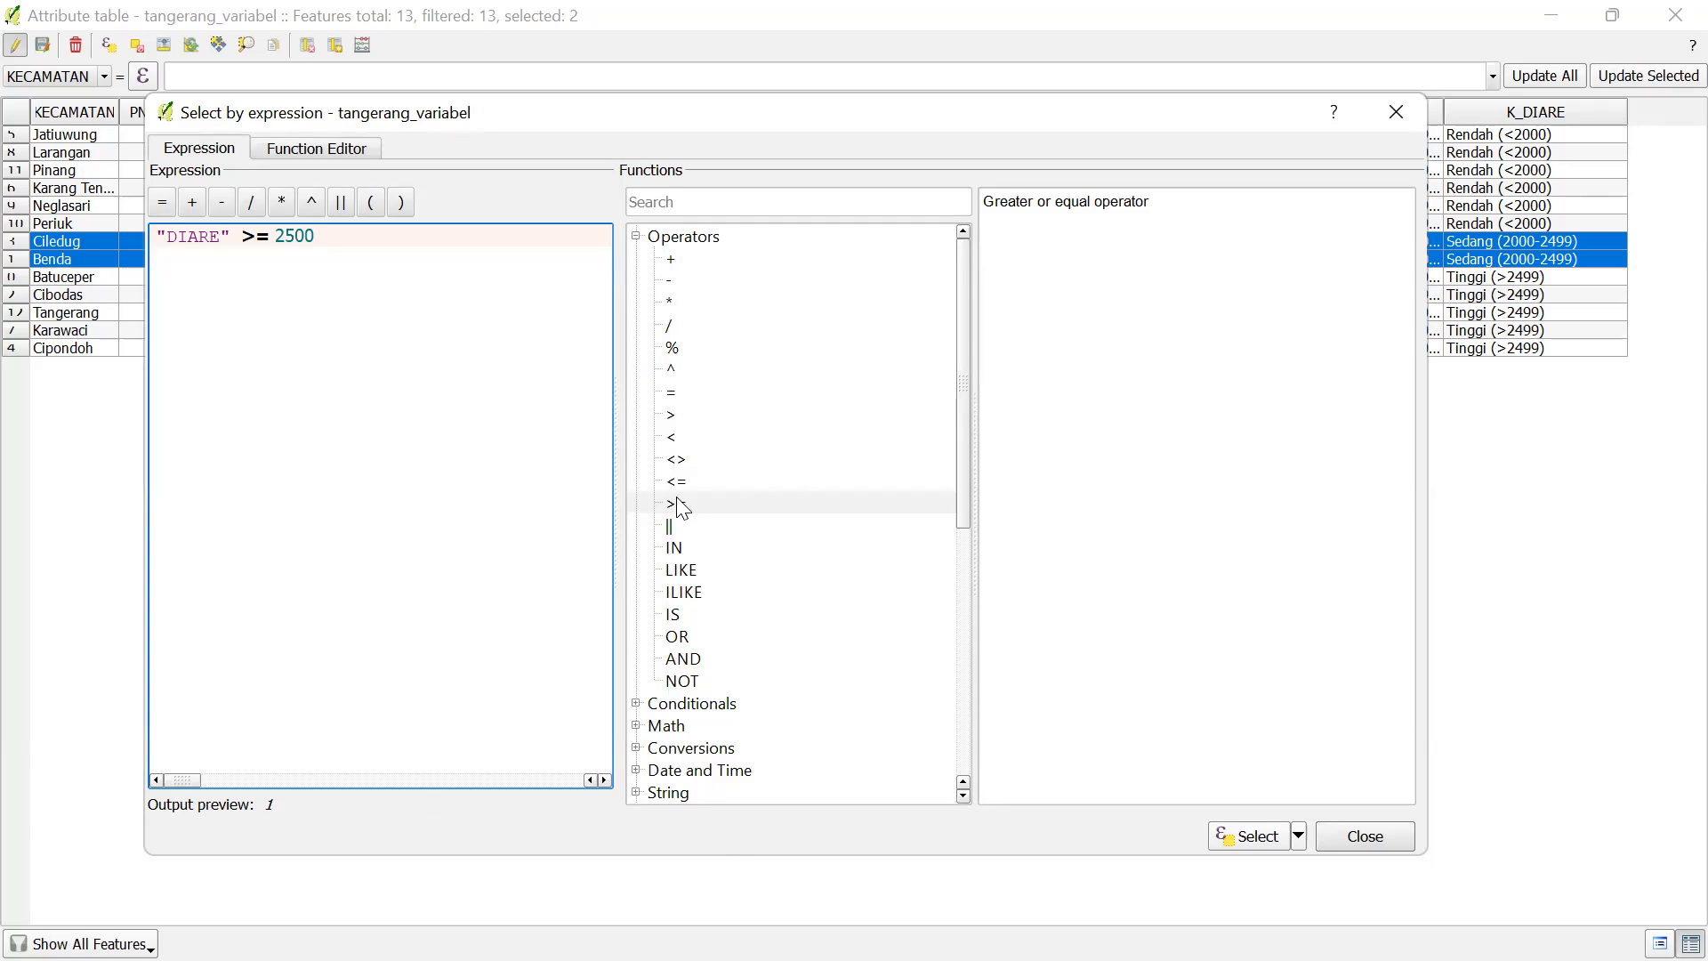
left_click(1258, 840)
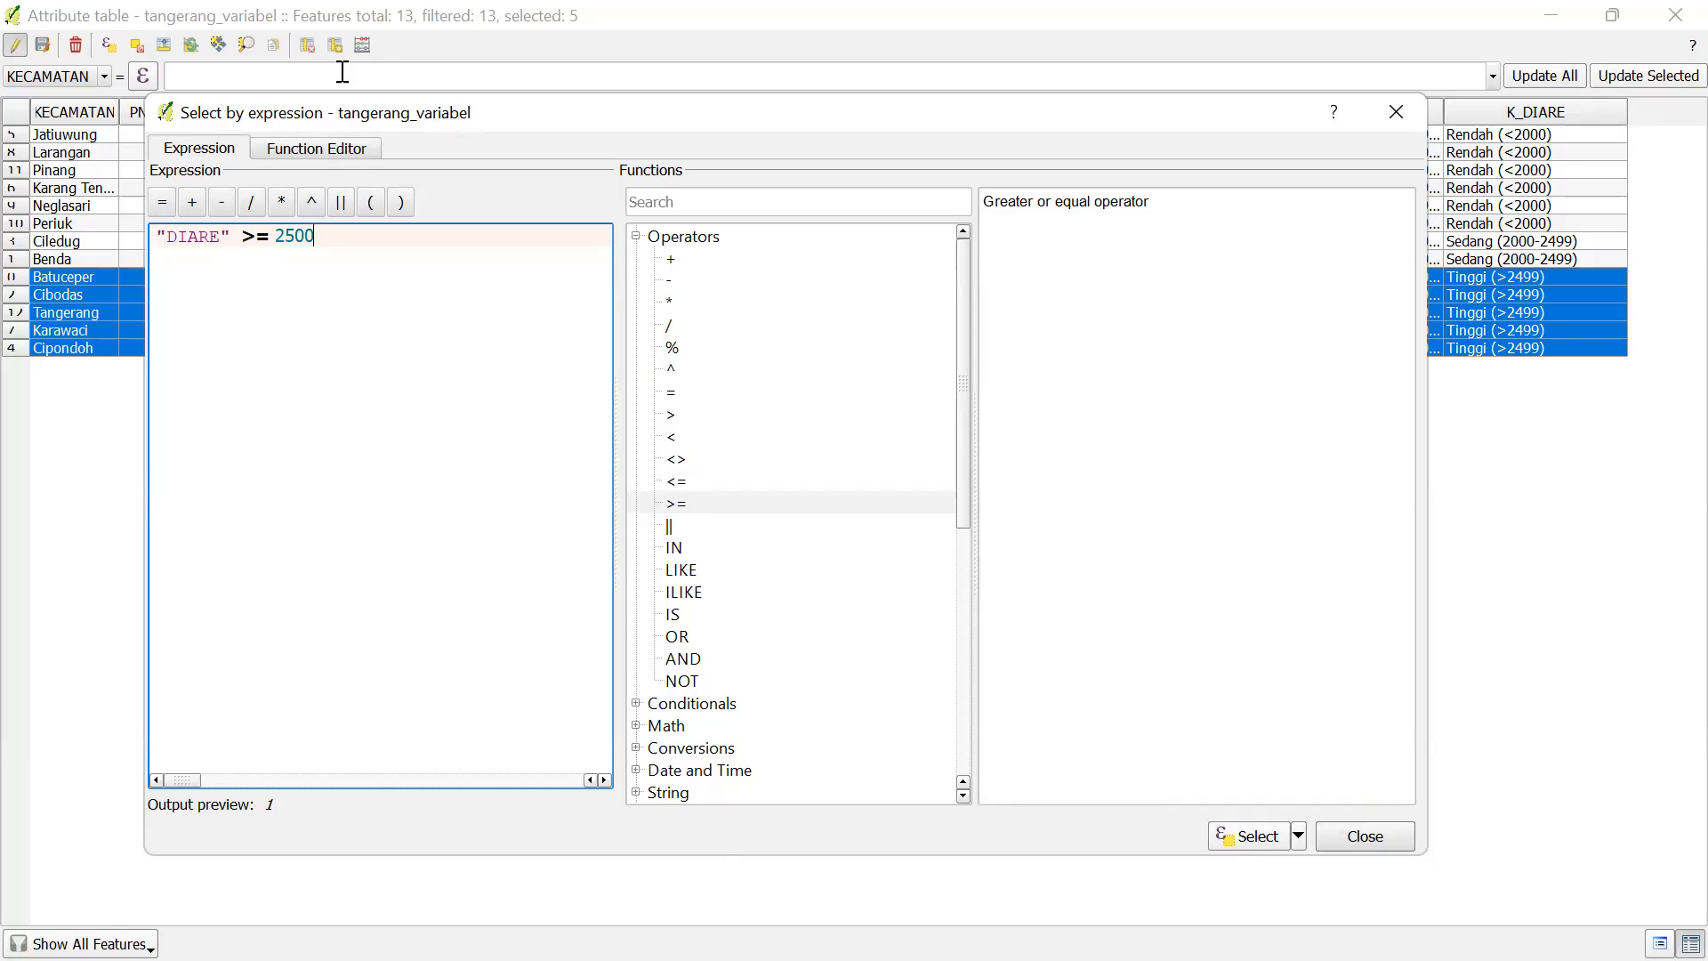
left_click(1394, 112)
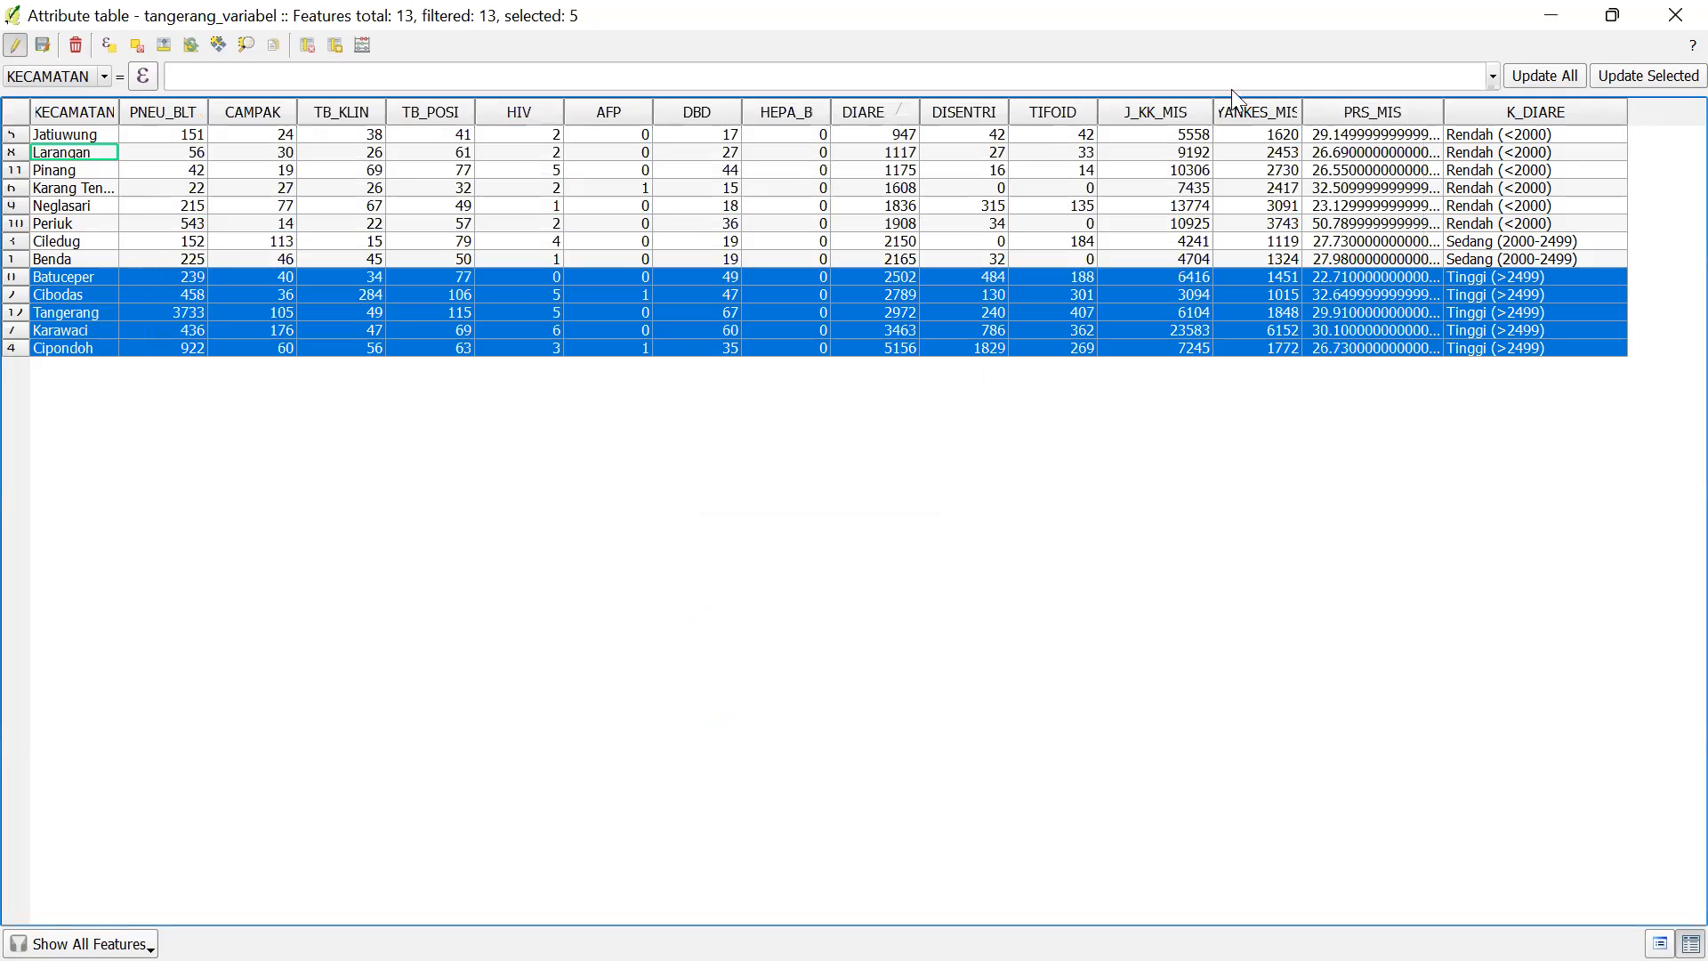
Set up the field calculator to update the existing K_DIARE field for the selected features only
left_click(362, 44)
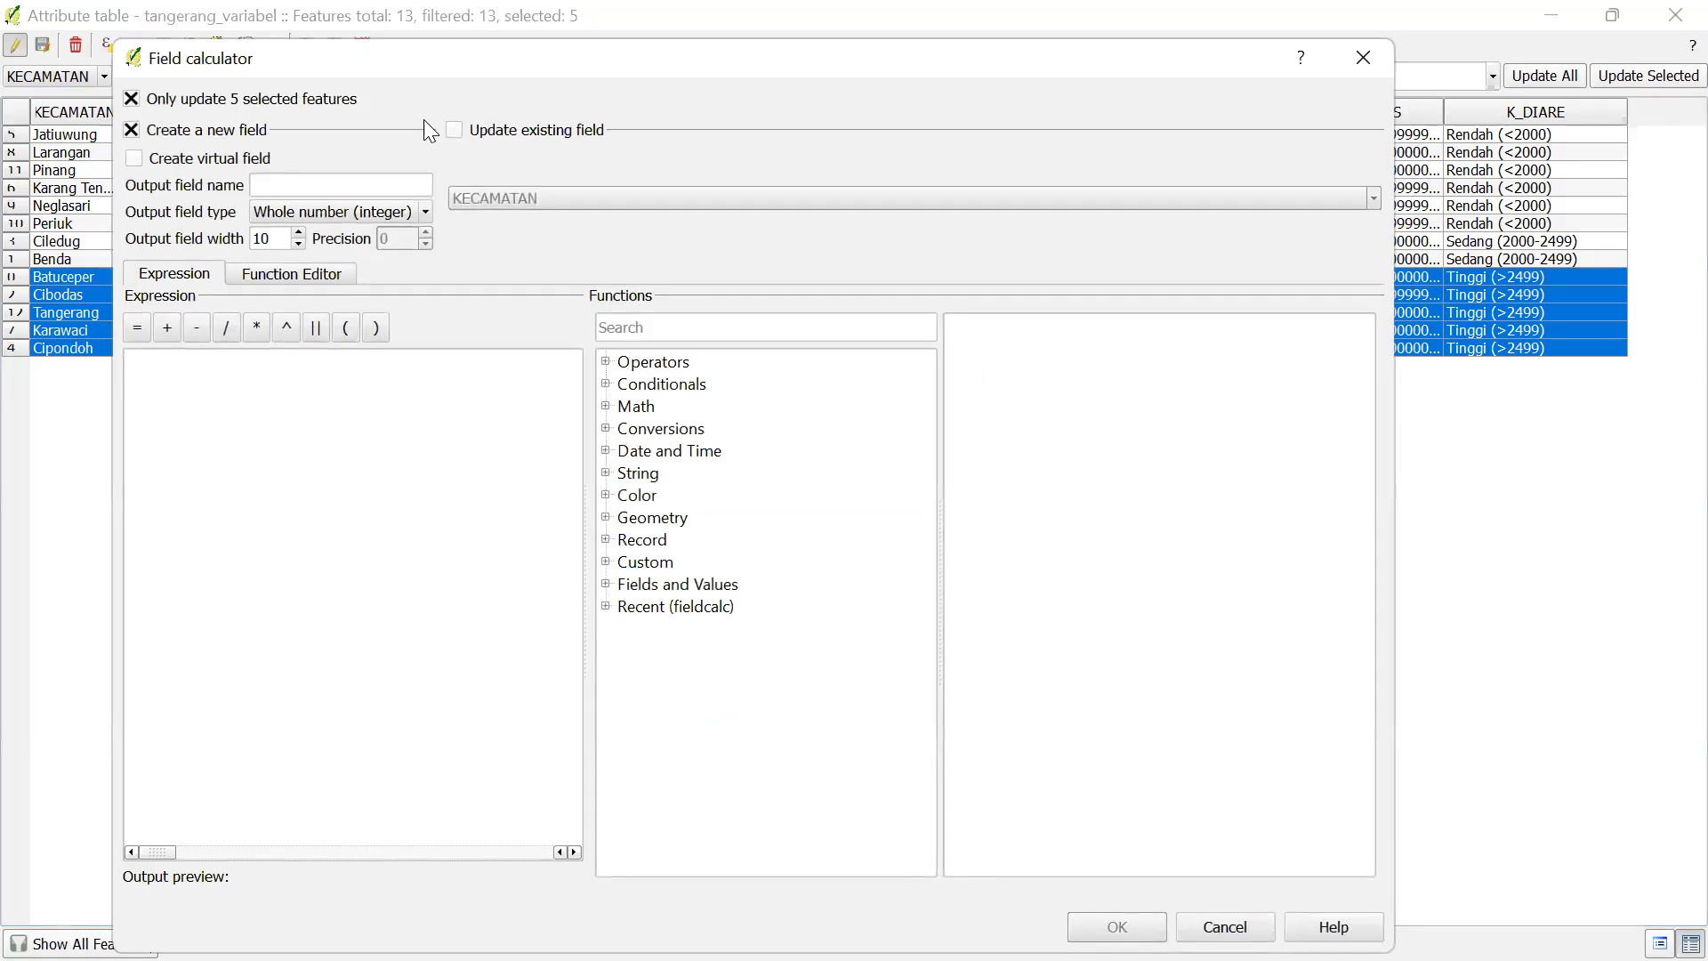
left_click(455, 131)
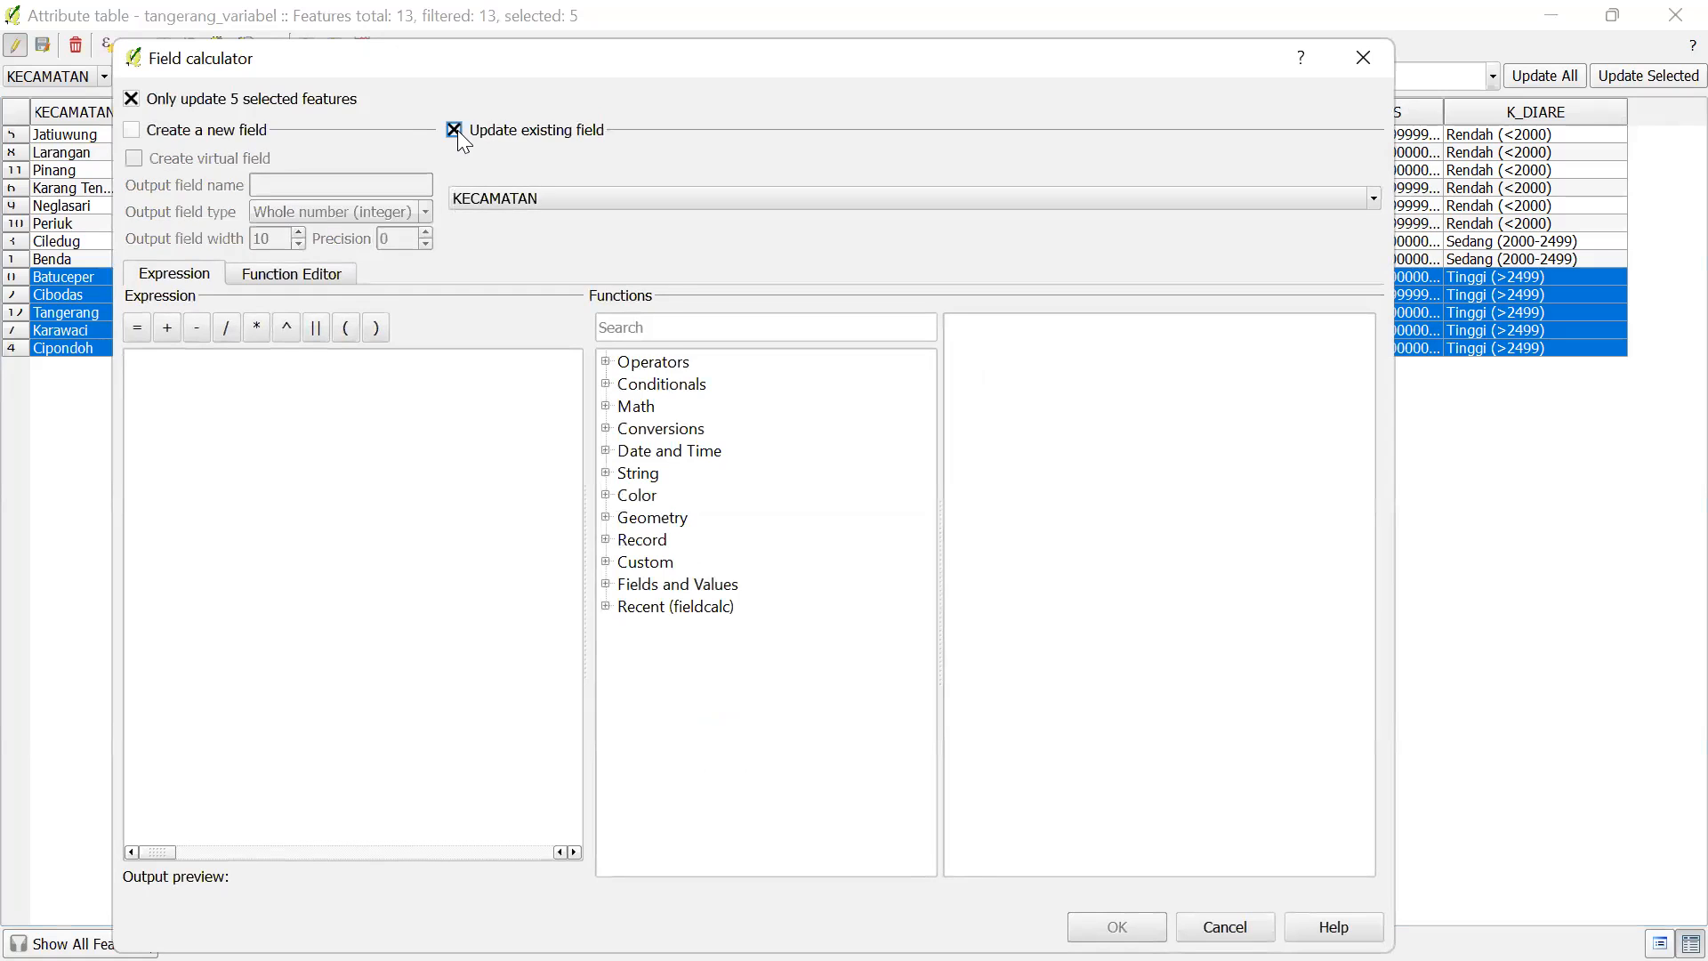
left_click(561, 204)
scroll(584, 323, "down", 3)
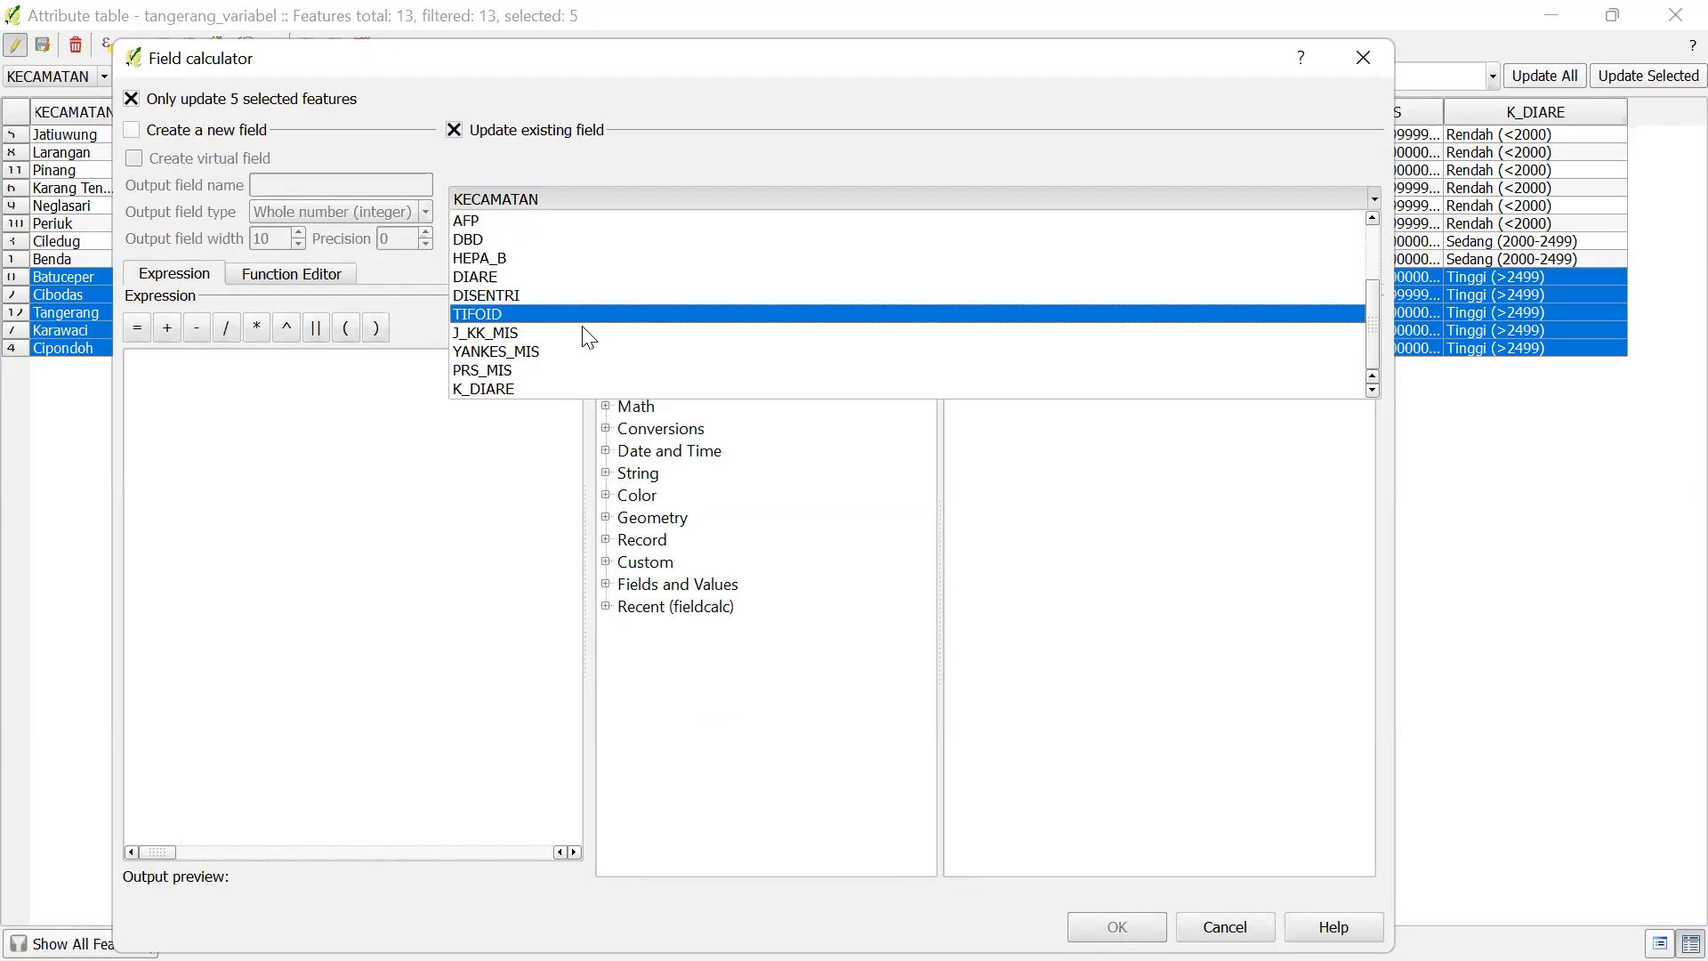
left_click(523, 388)
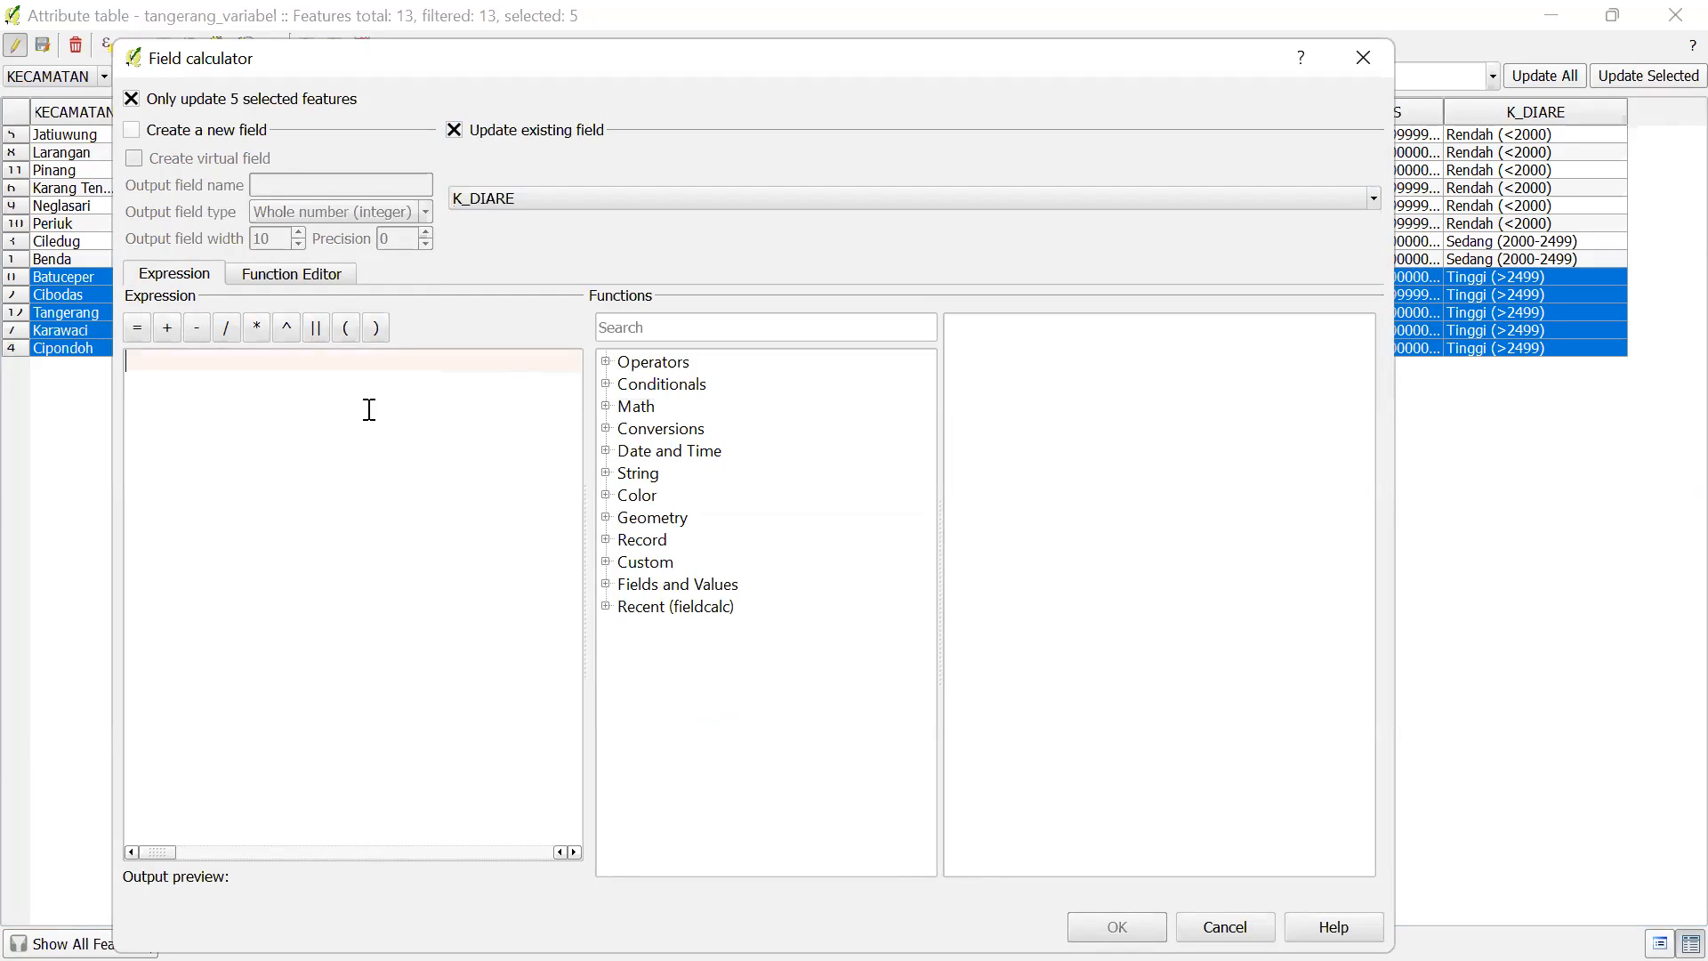
Enter the expression 'Tinggi (>2499)' and apply it to K_DIARE for the selected features
left_click(364, 393)
type("'")
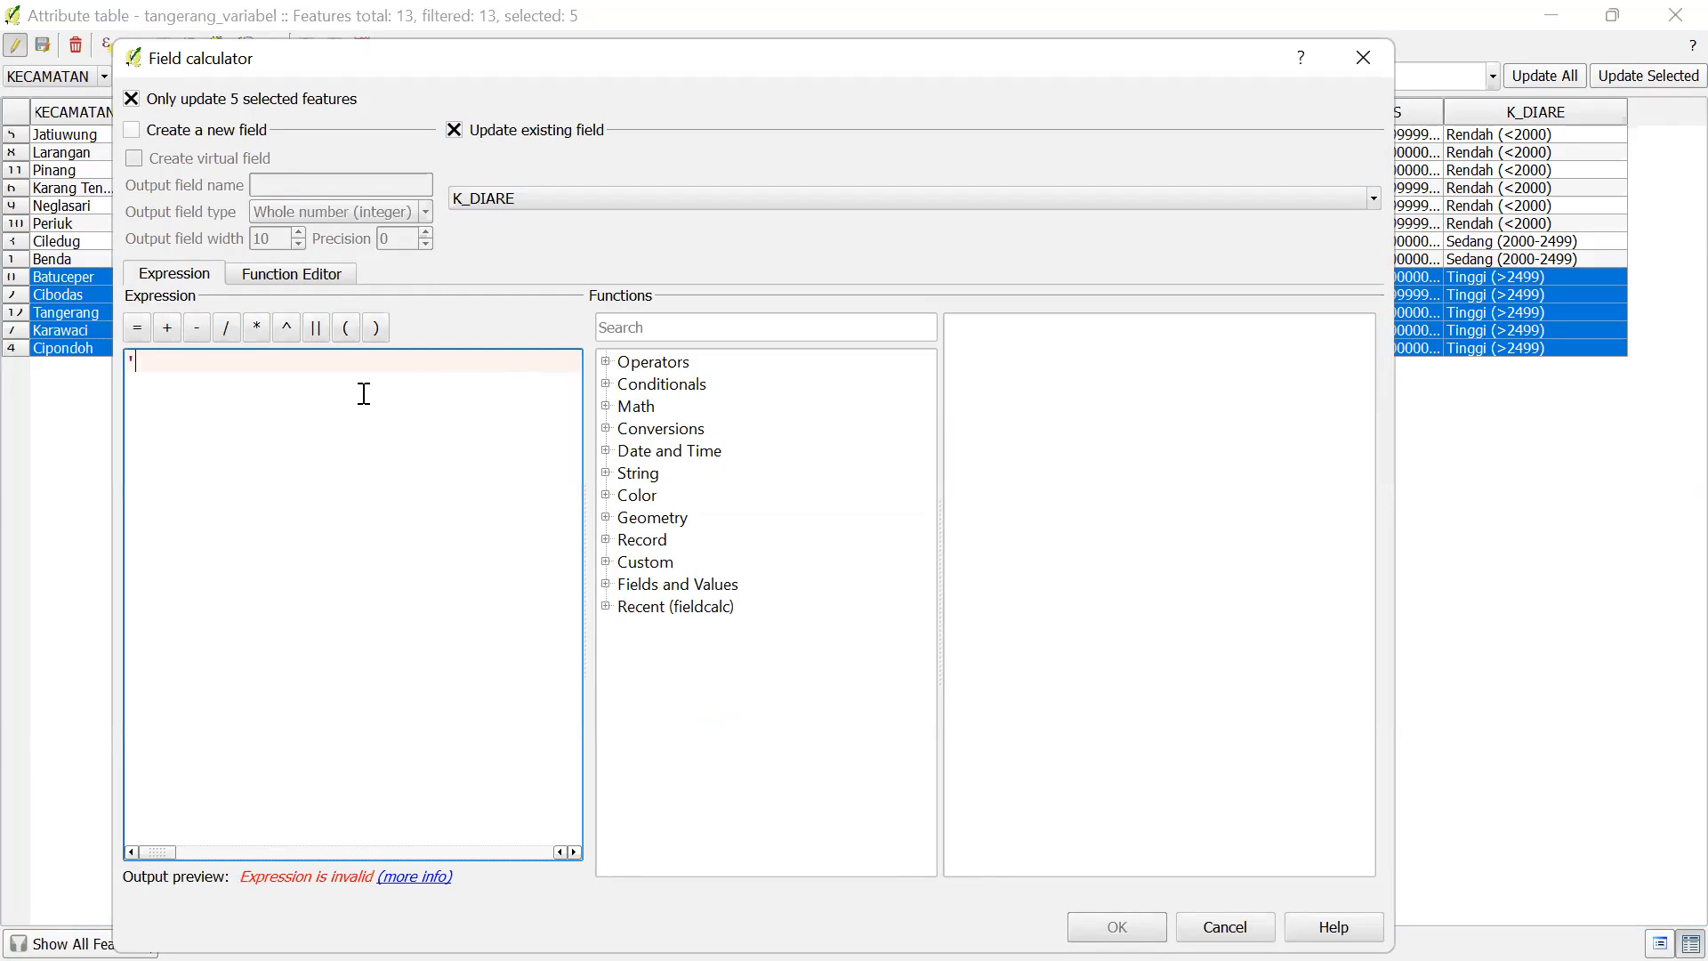
type("Tinggi (>2499)'")
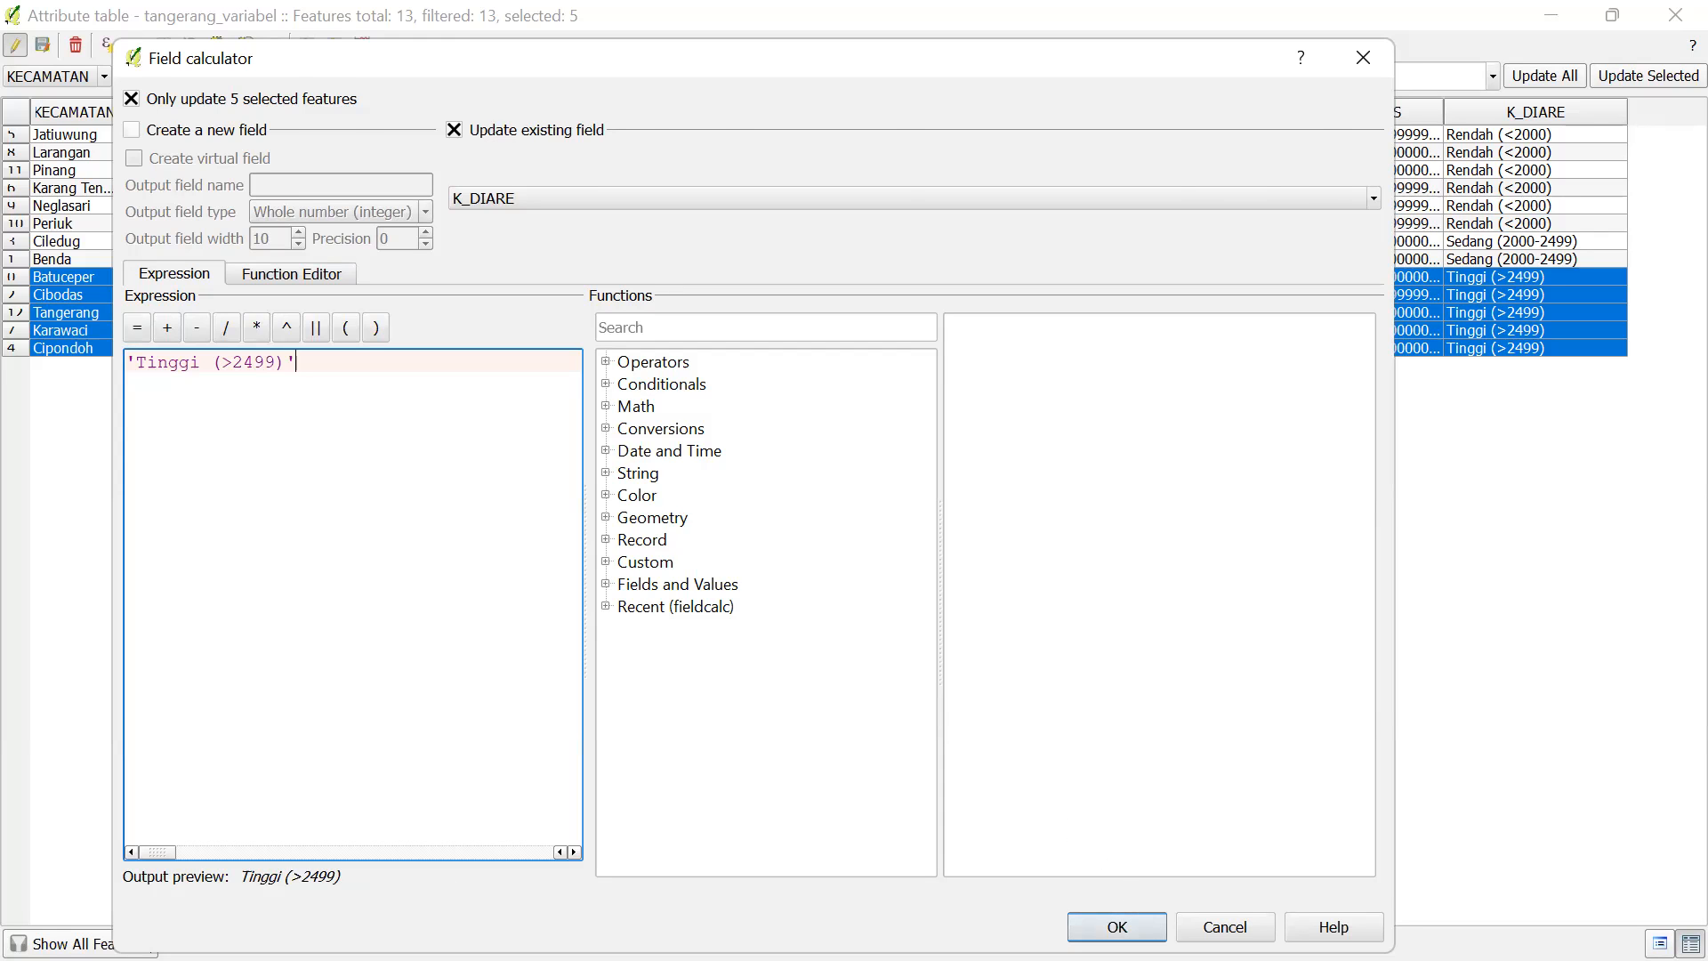
left_click(1117, 926)
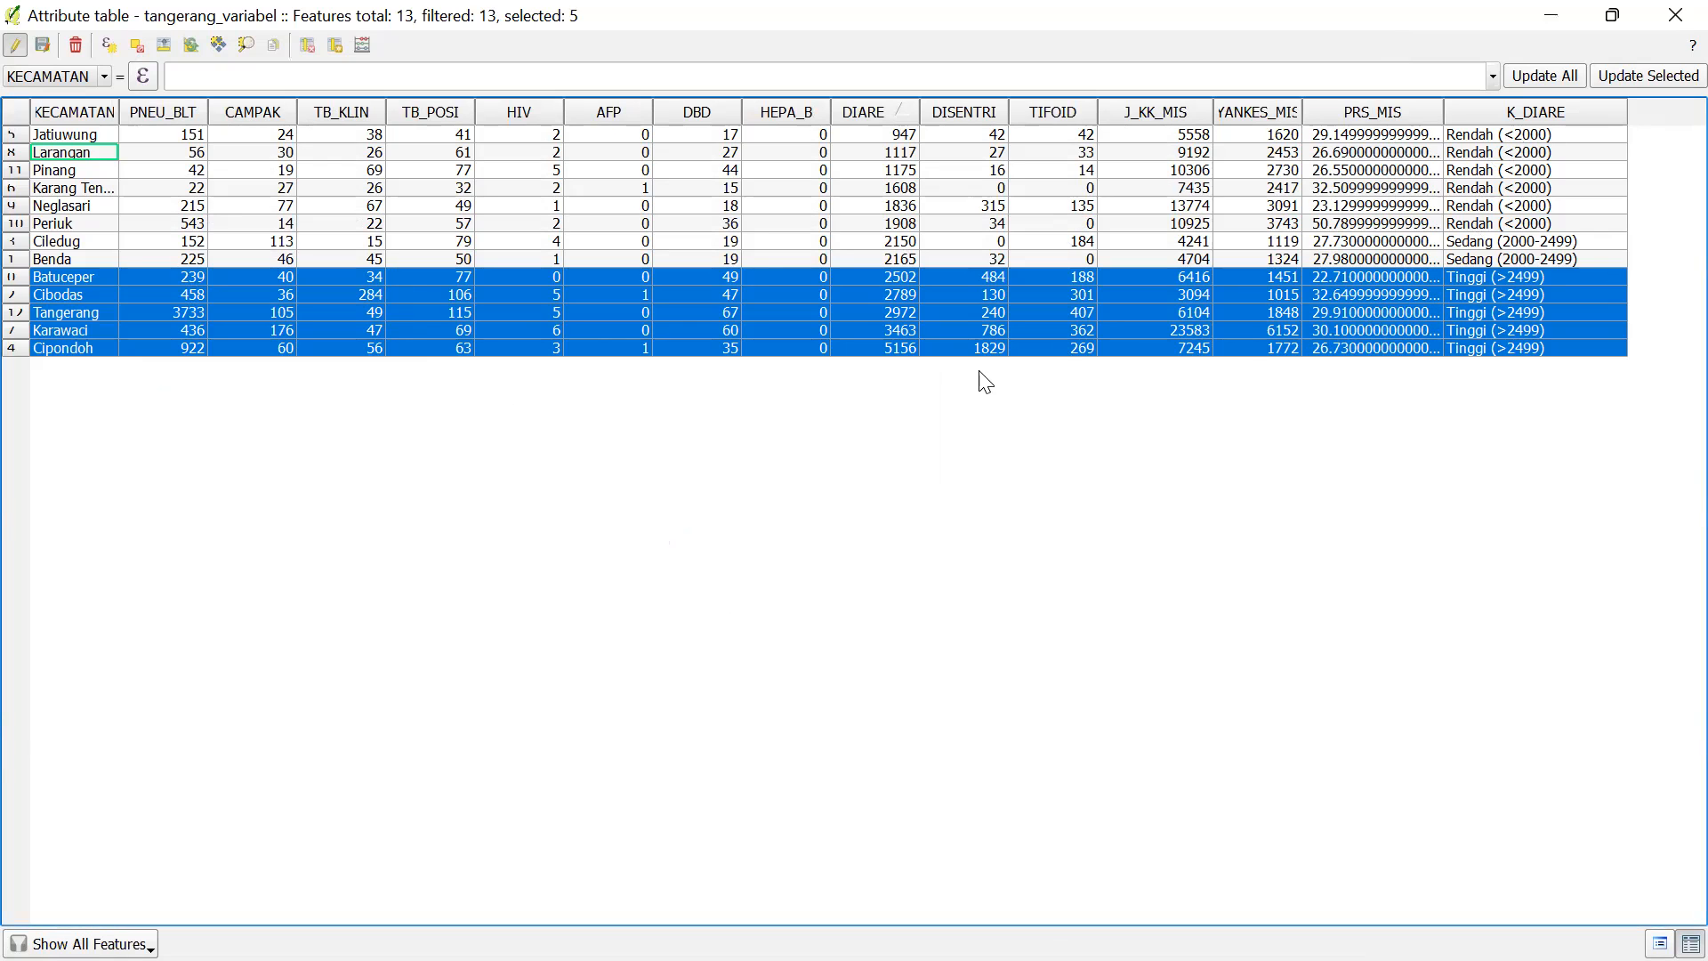
left_click(514, 930)
Stop editing tangerang_variabel with its changes saved, and clear the feature selection
left_click(15, 45)
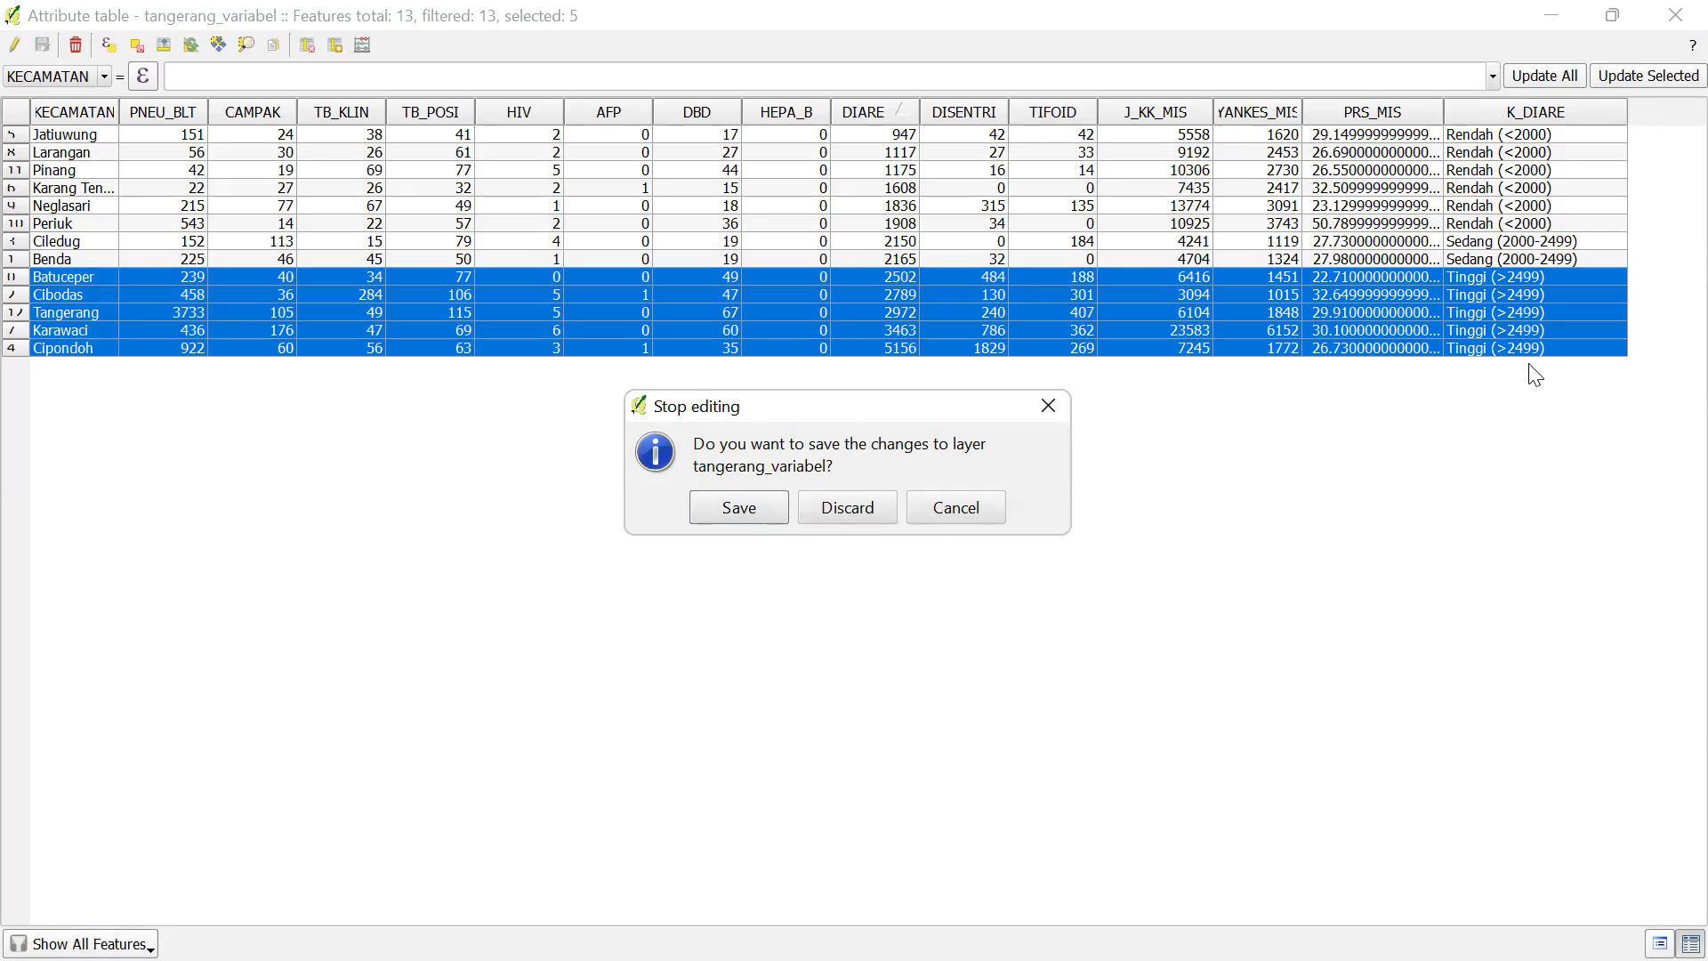
left_click(744, 503)
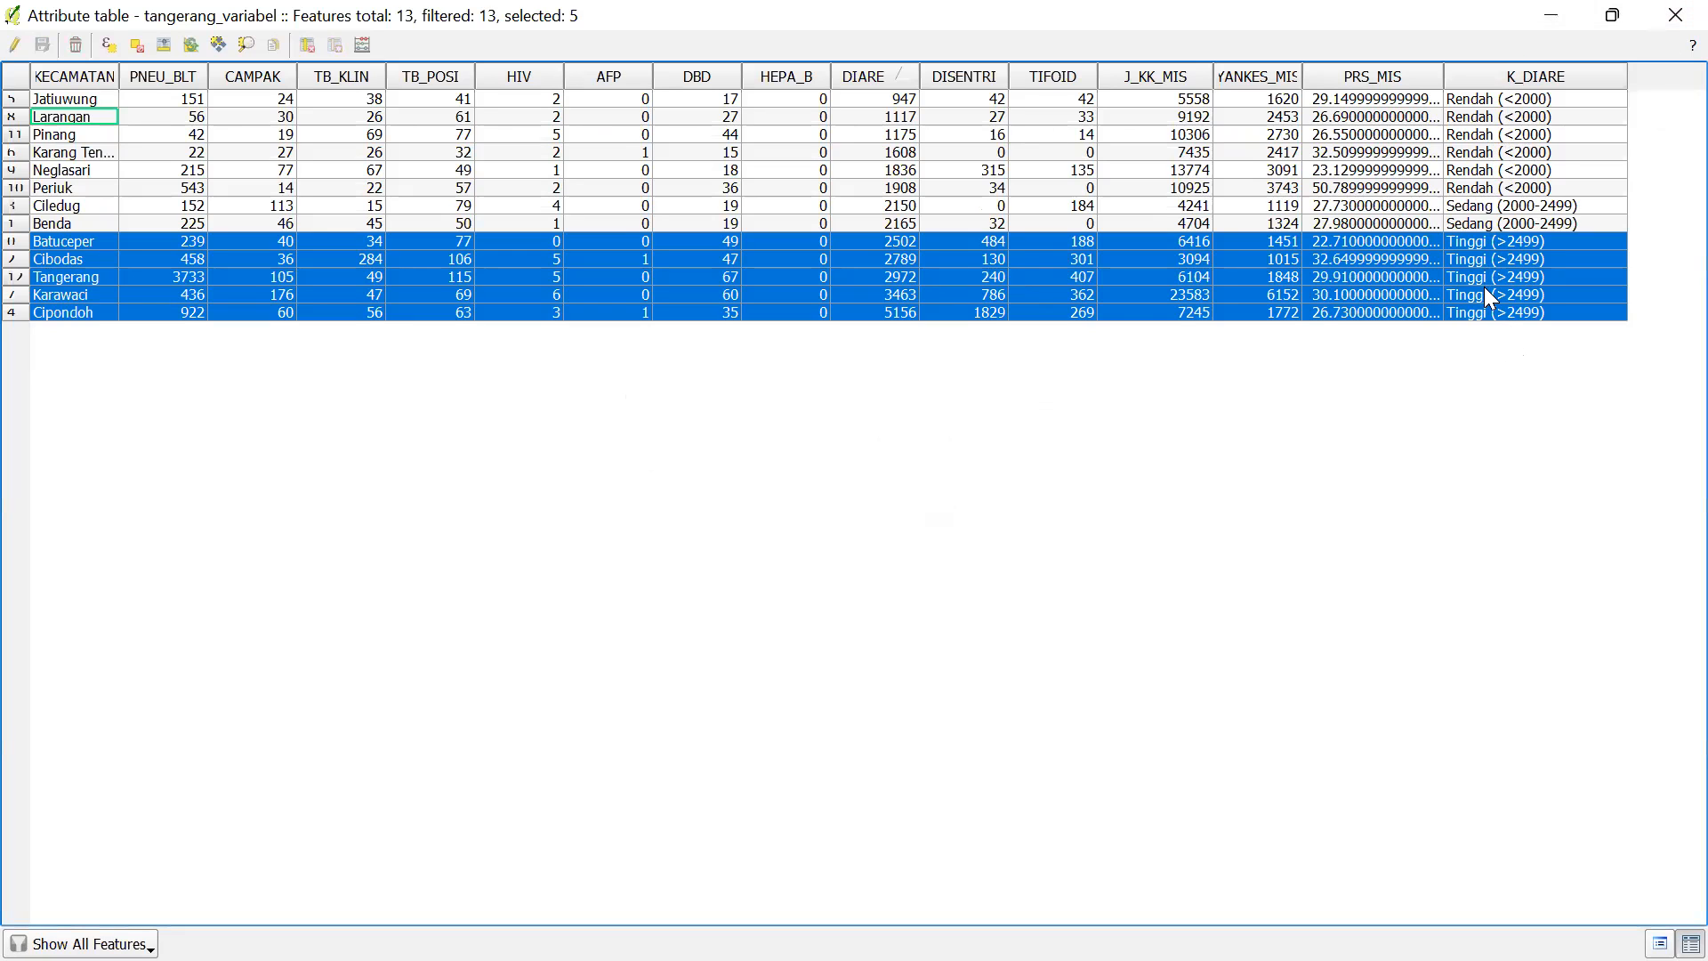
left_click(138, 46)
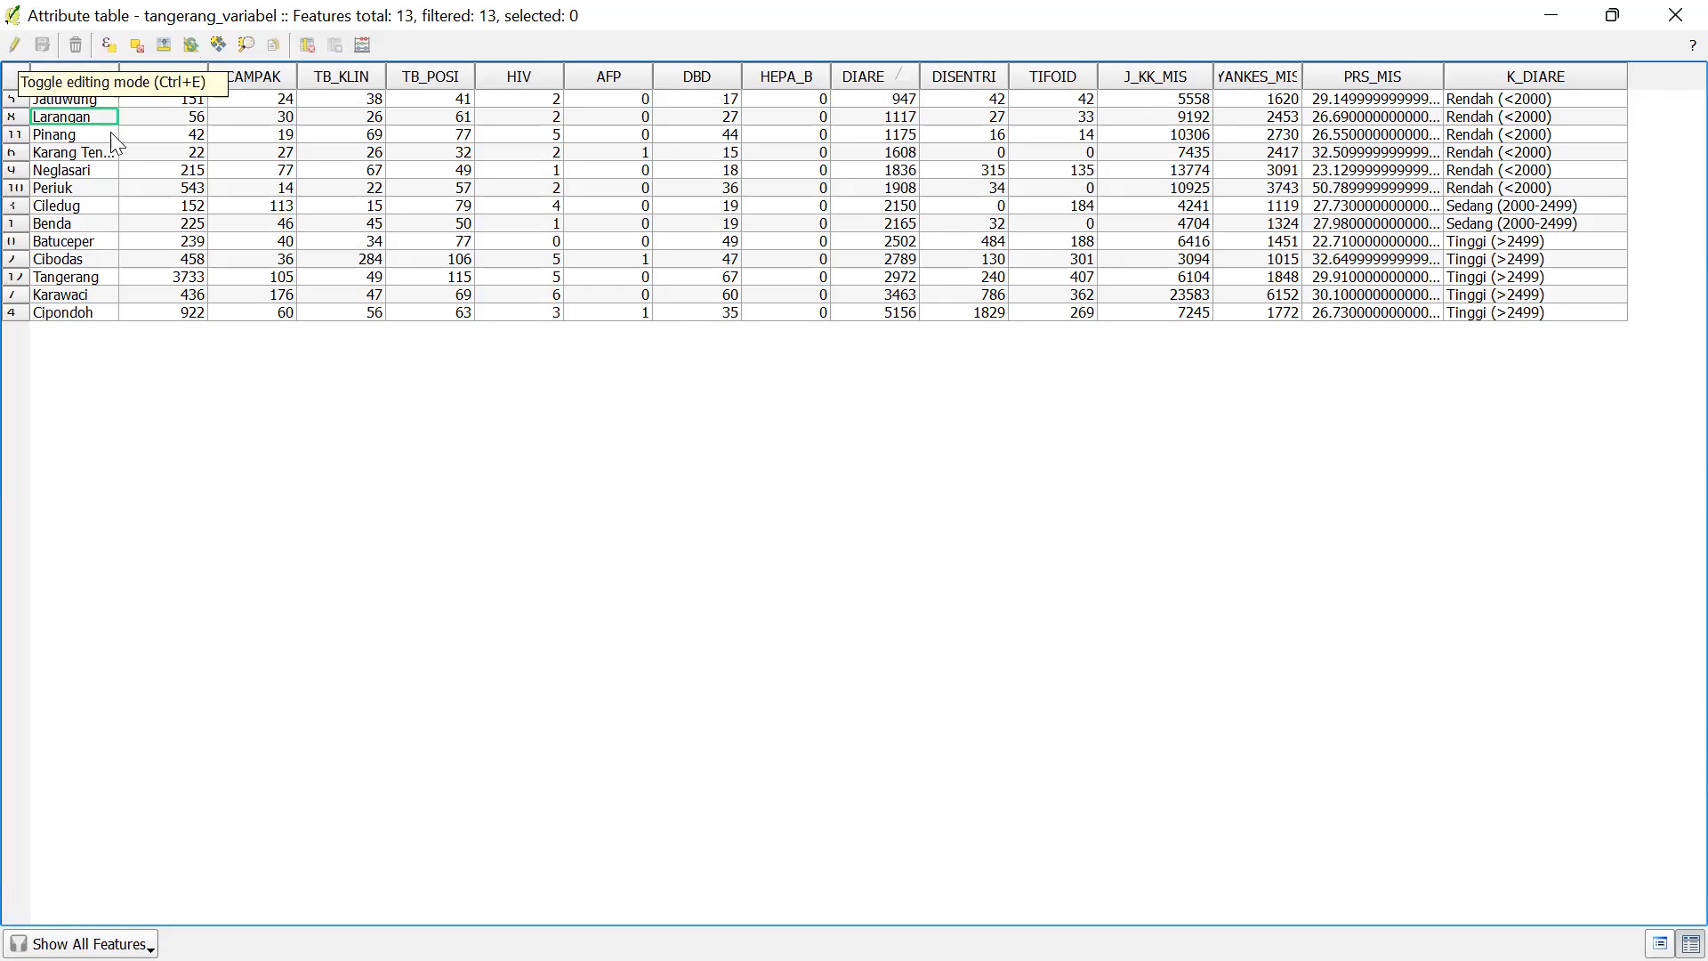
left_click_drag(1220, 258, 1068, 220)
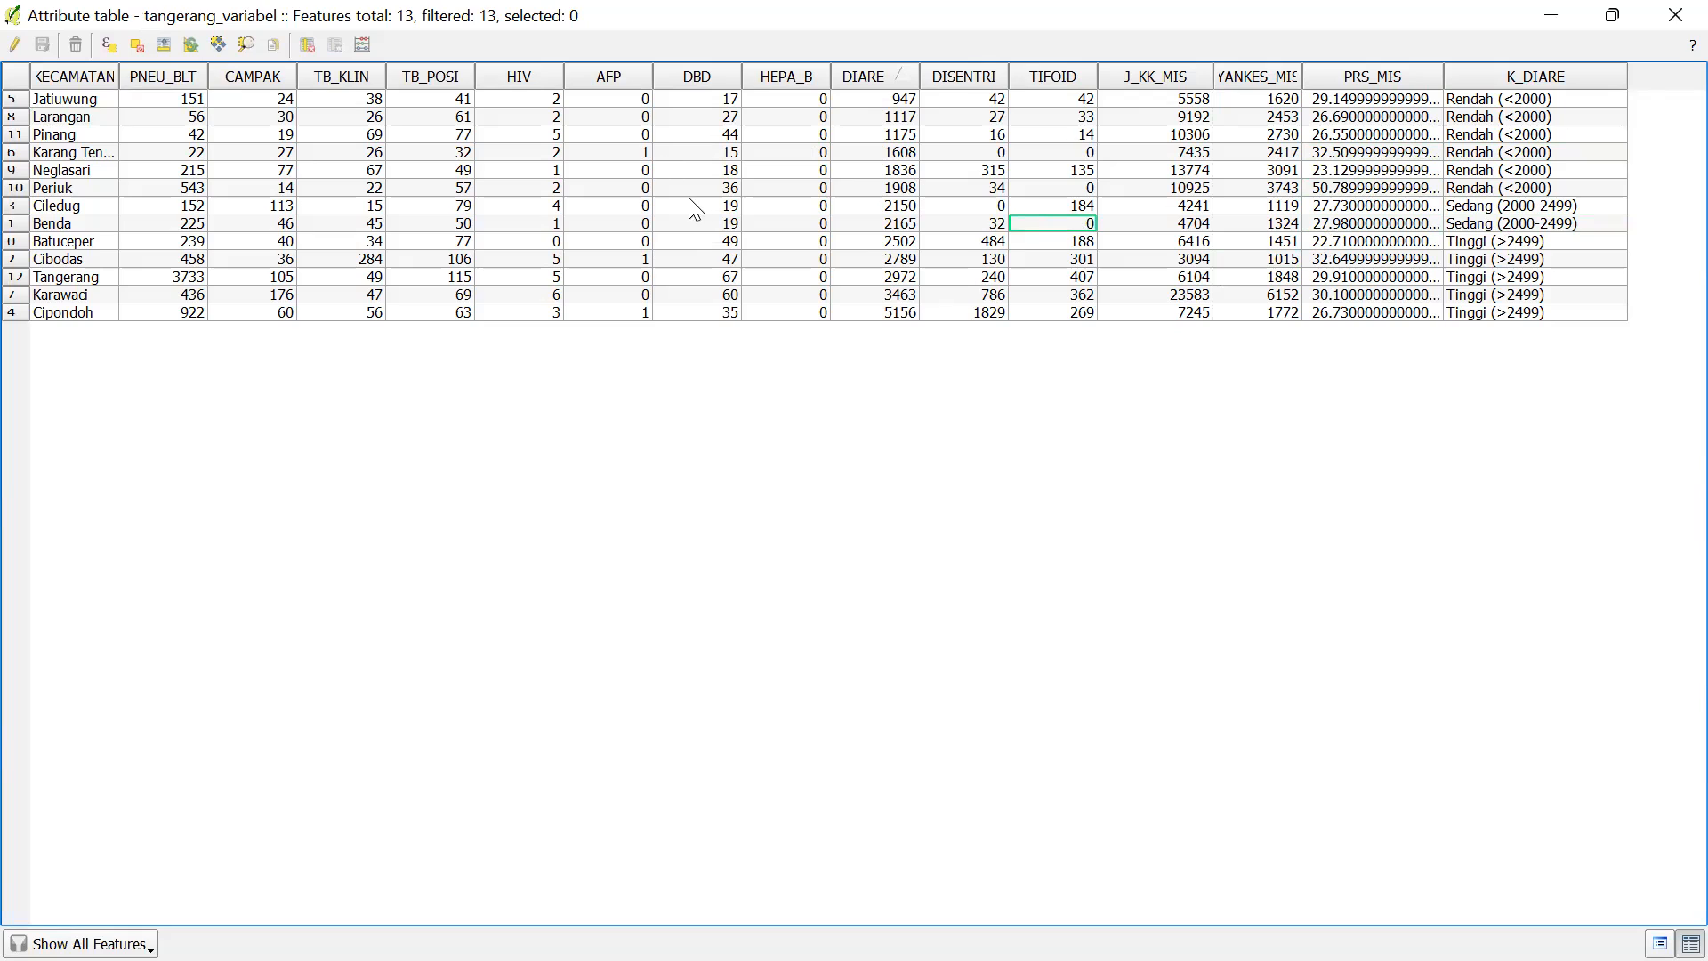
Reopen the layer for editing, fit the K_DIARE column width, and add a Text (string) column named K_KK_MIS with width 50
left_click(11, 43)
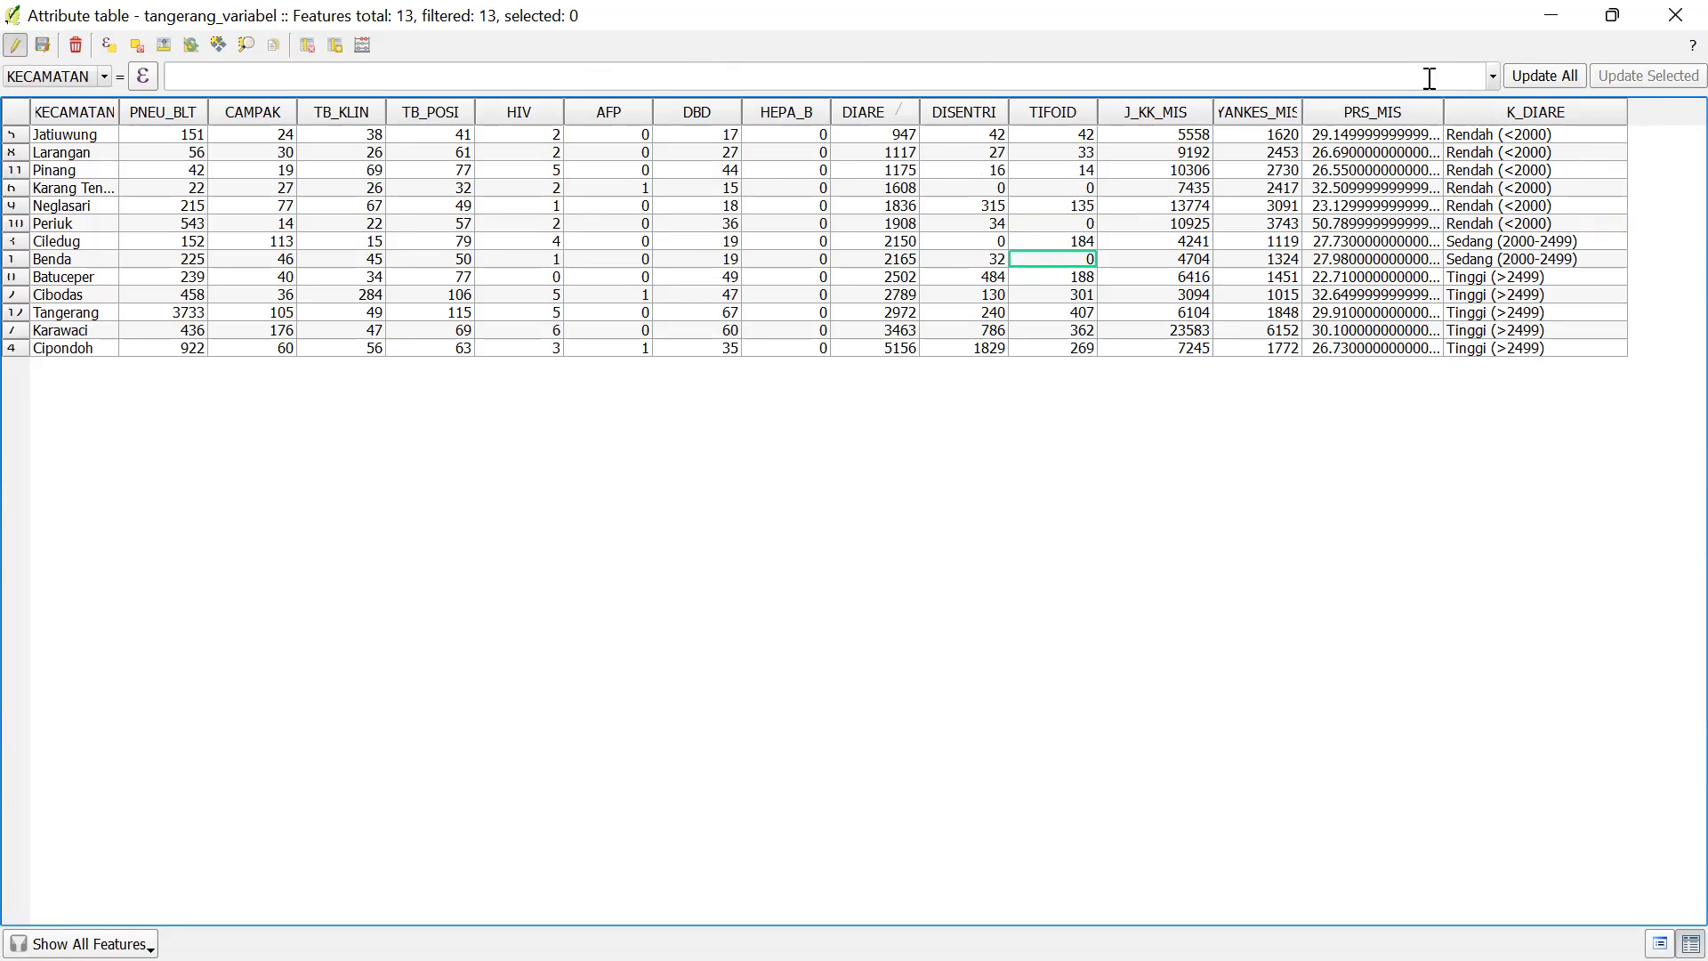
double_click(1627, 111)
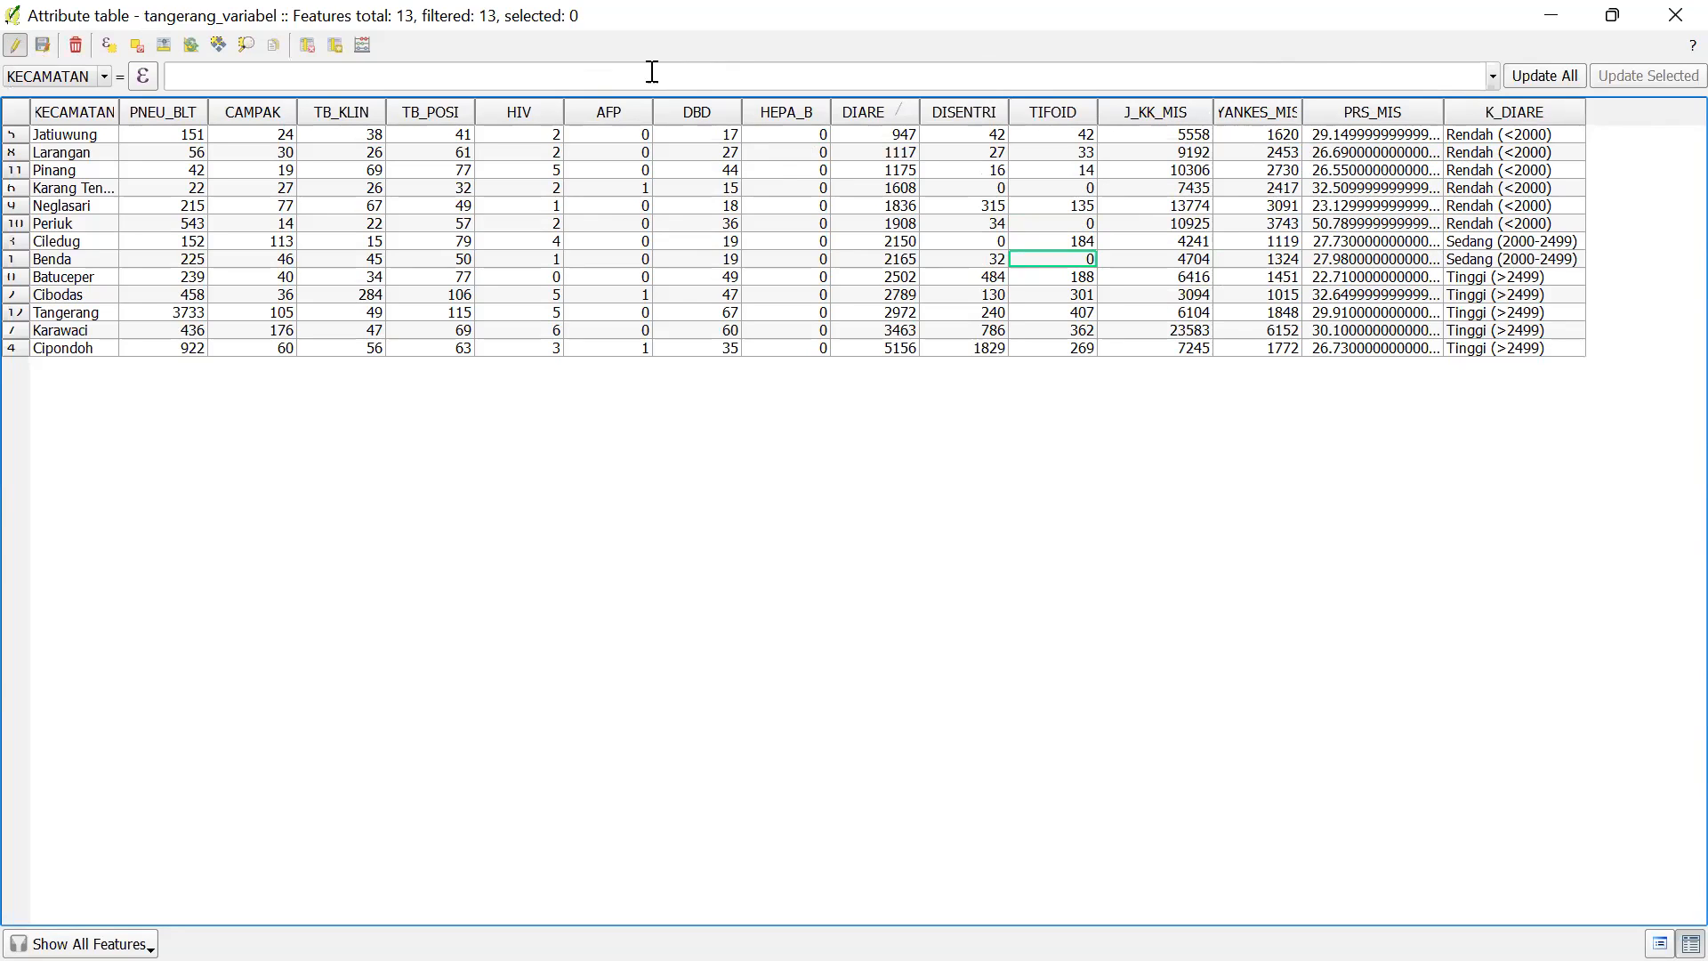
left_click(334, 46)
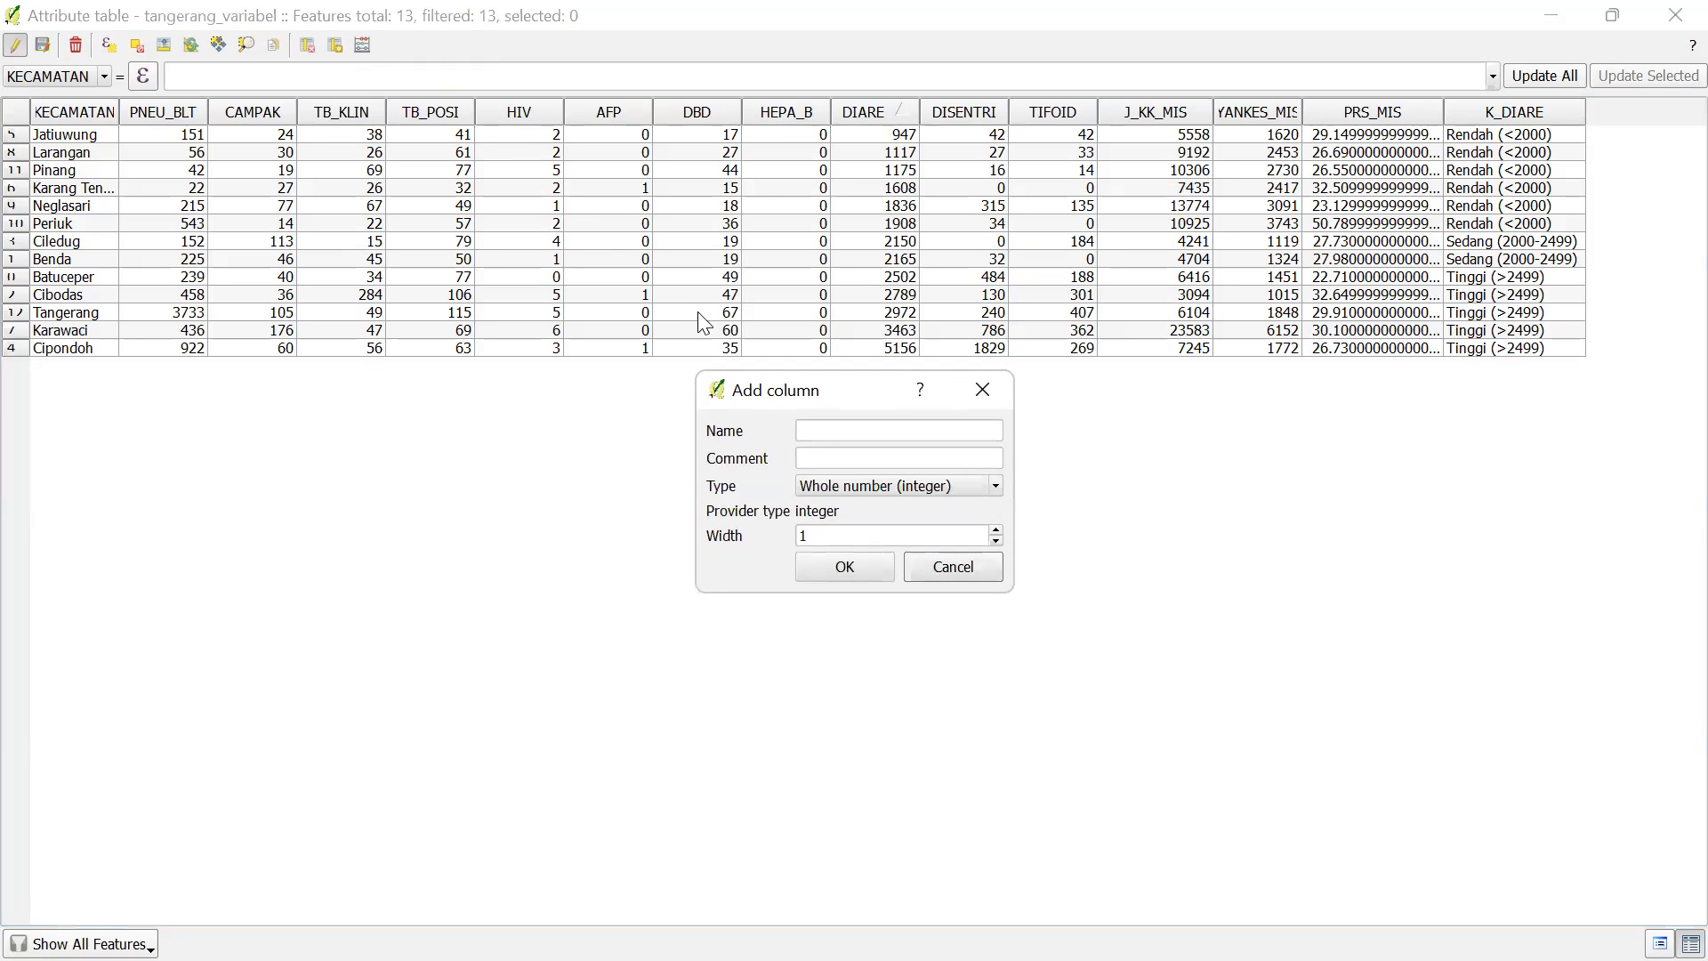
left_click(825, 432)
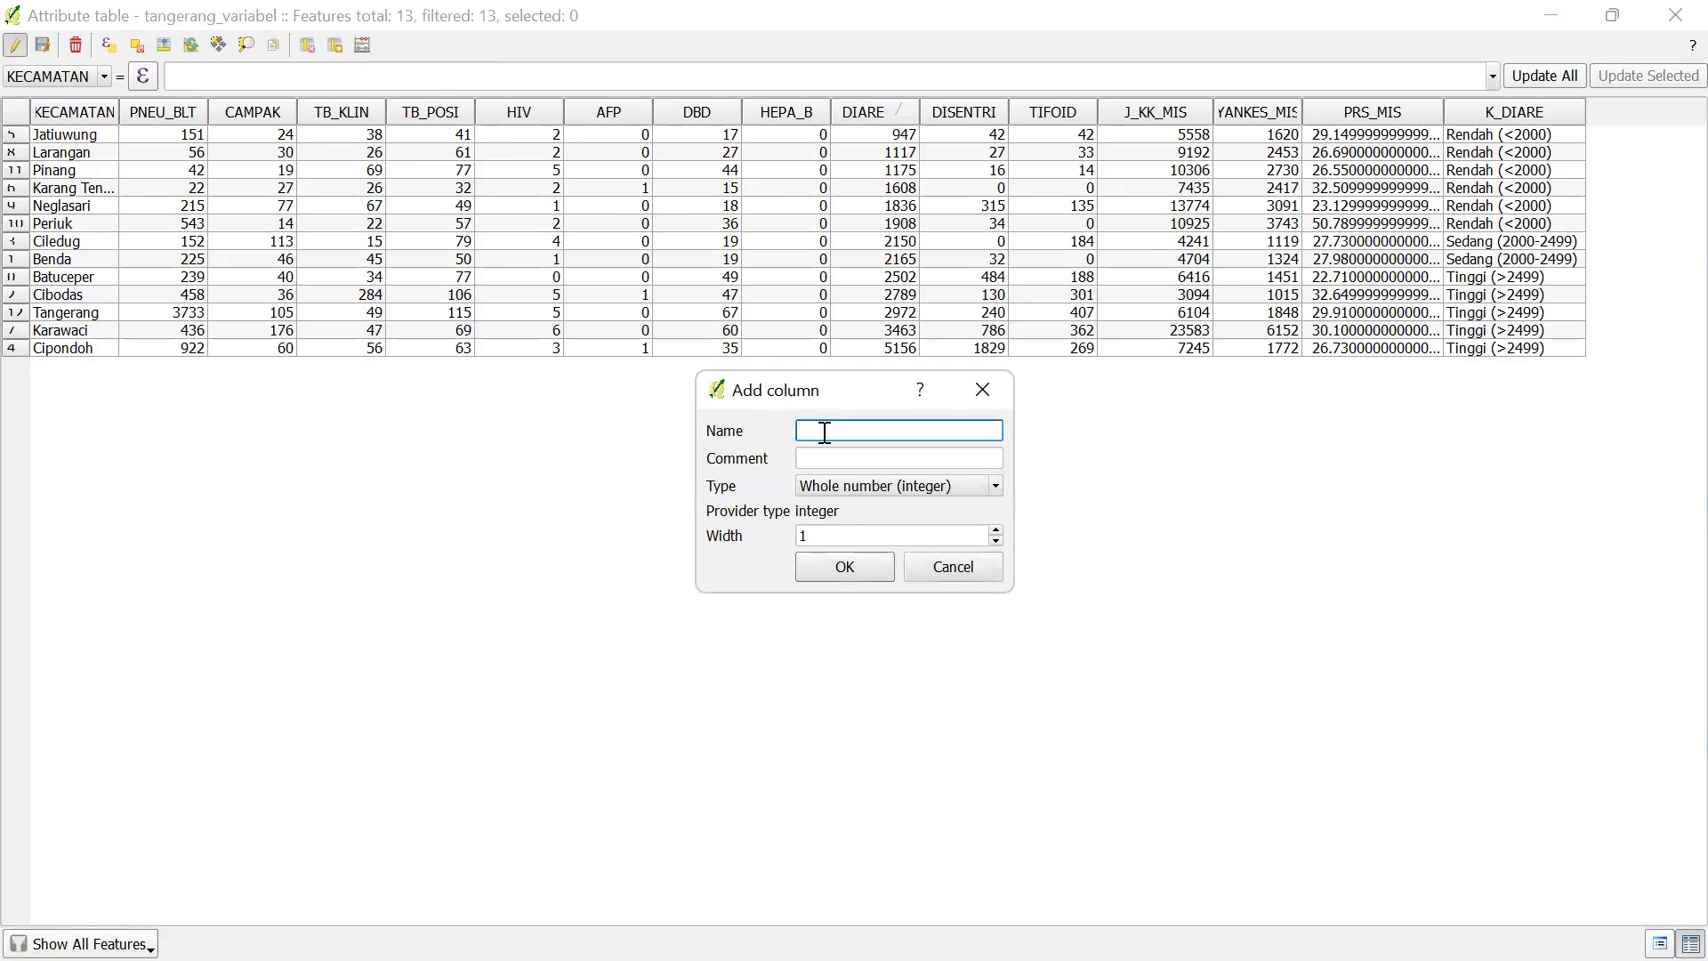
type("K_KK_MIS")
left_click(854, 487)
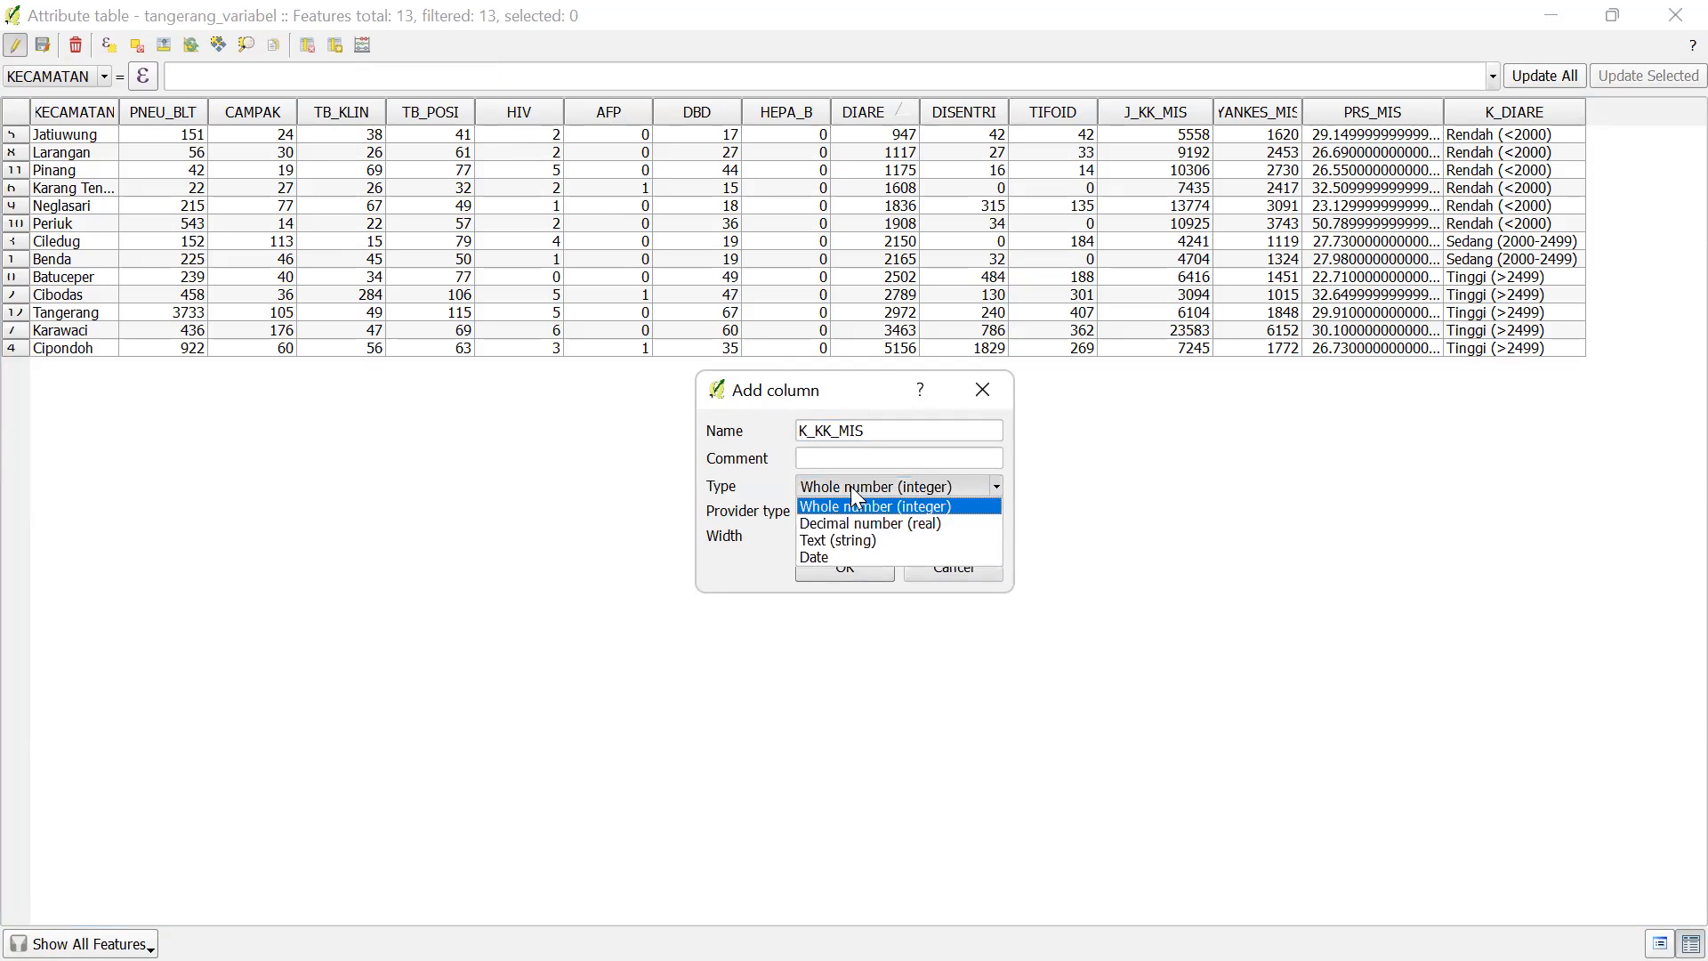
left_click(869, 547)
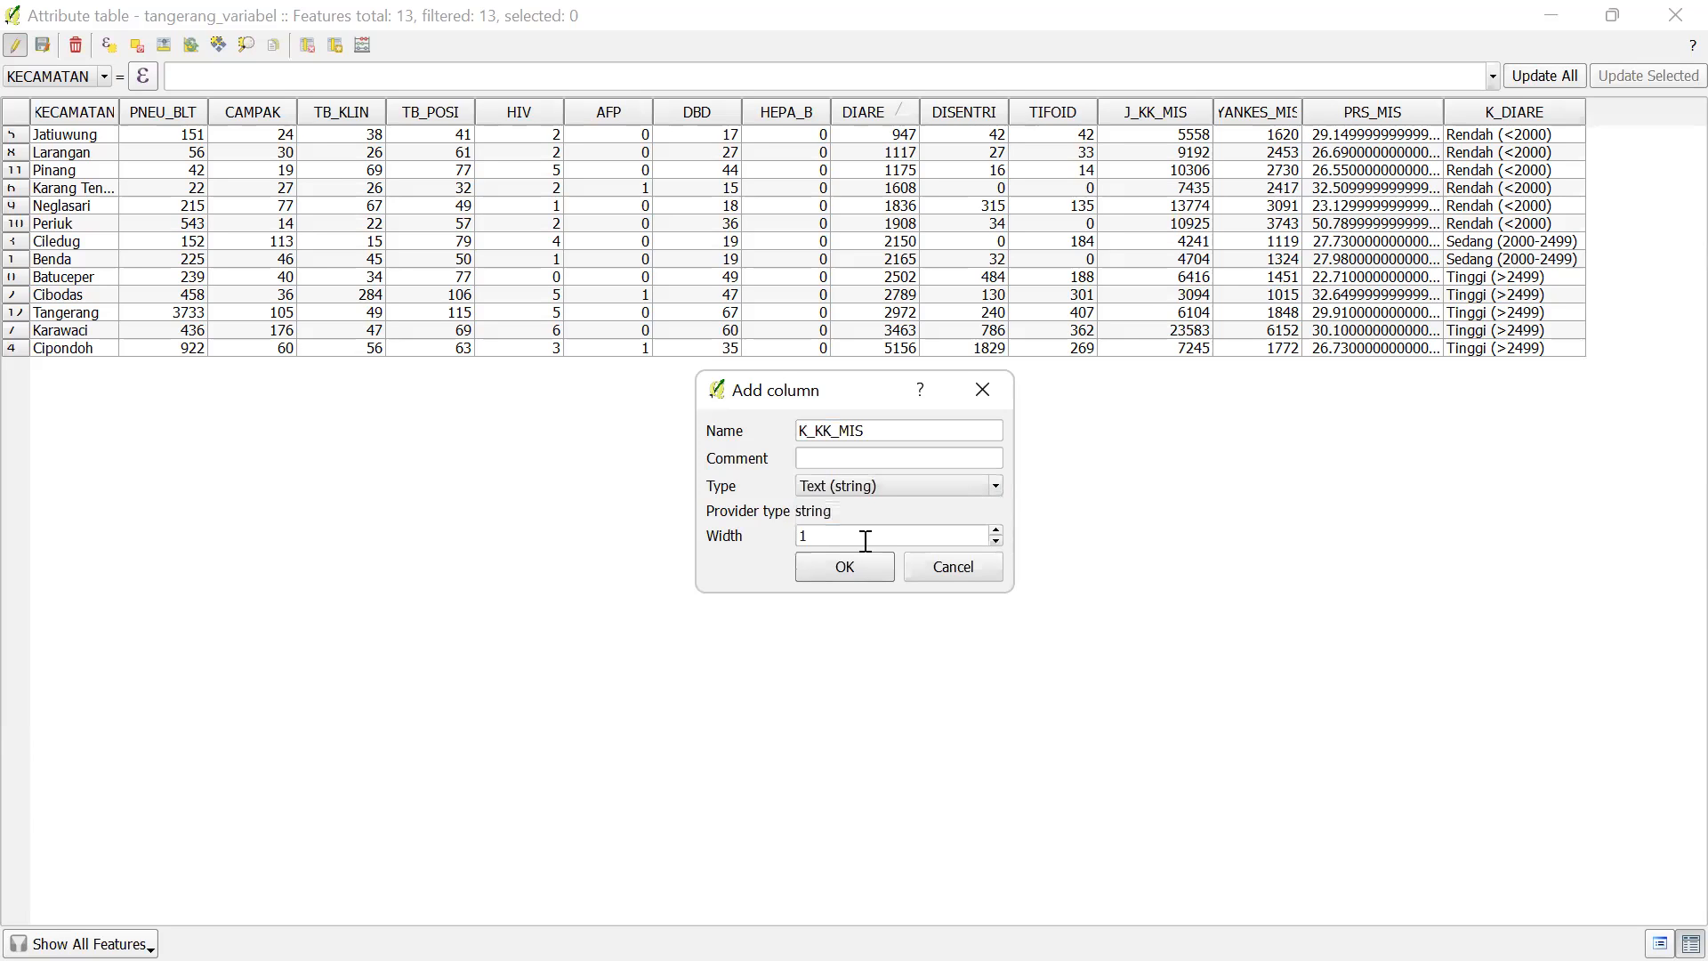
left_click_drag(835, 538, 716, 516)
type("50")
left_click(833, 572)
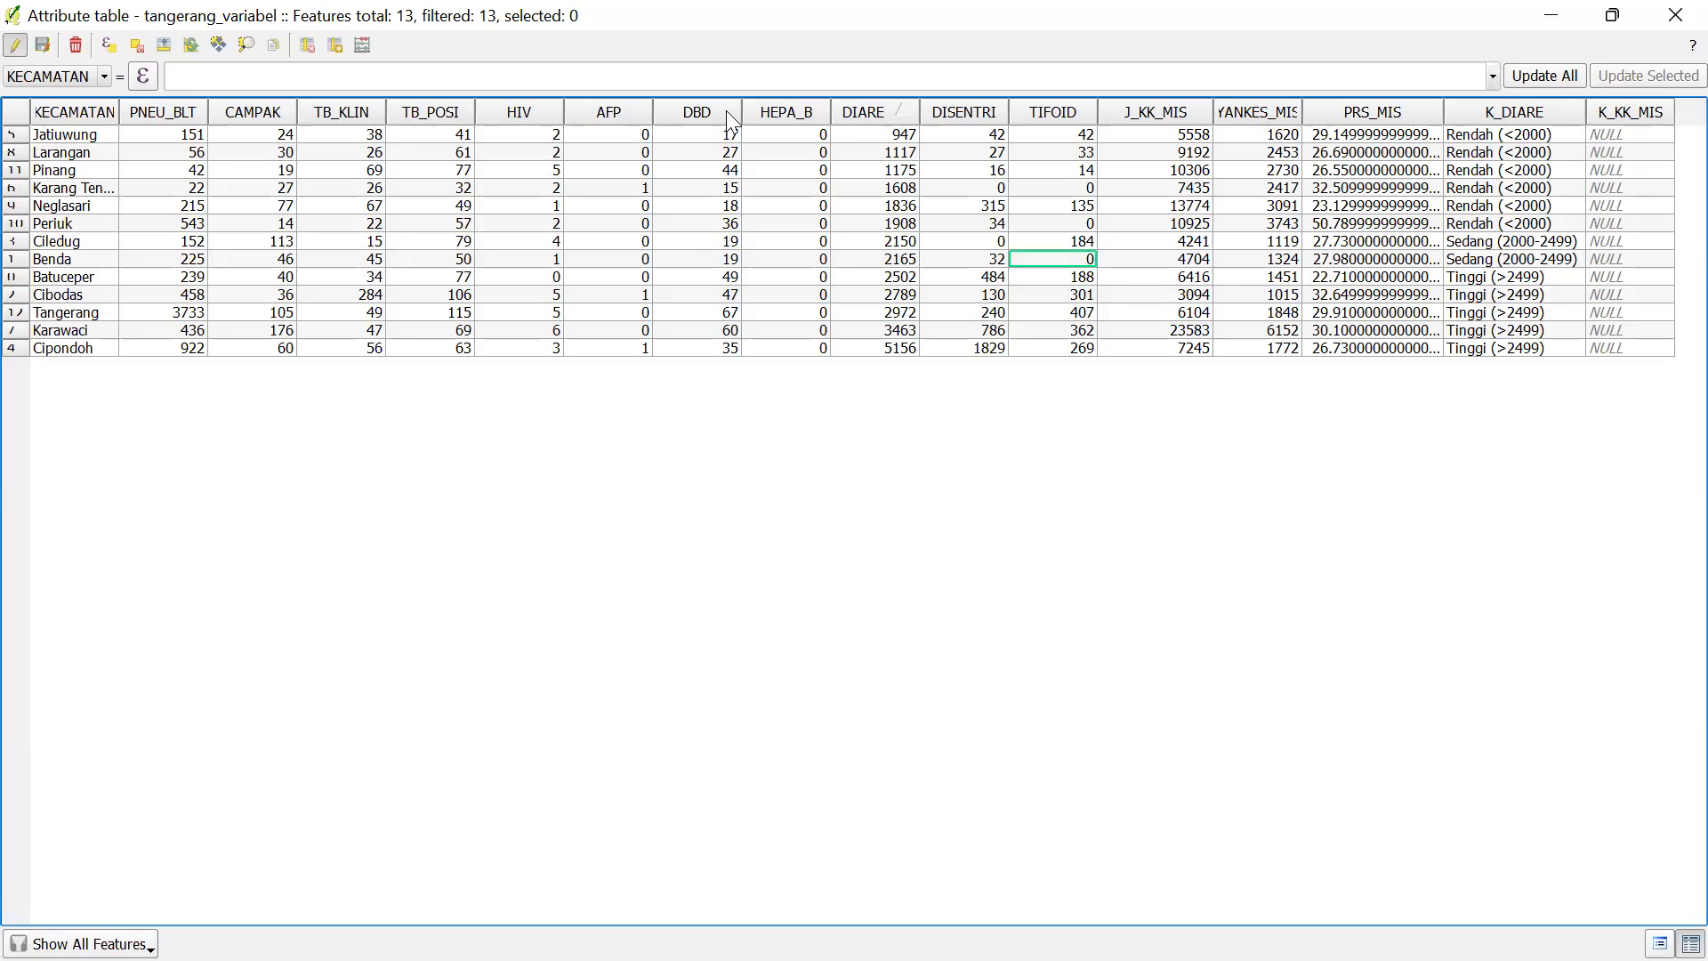
Fit the KECAMATAN column's width to its contents
key("alt+Tab")
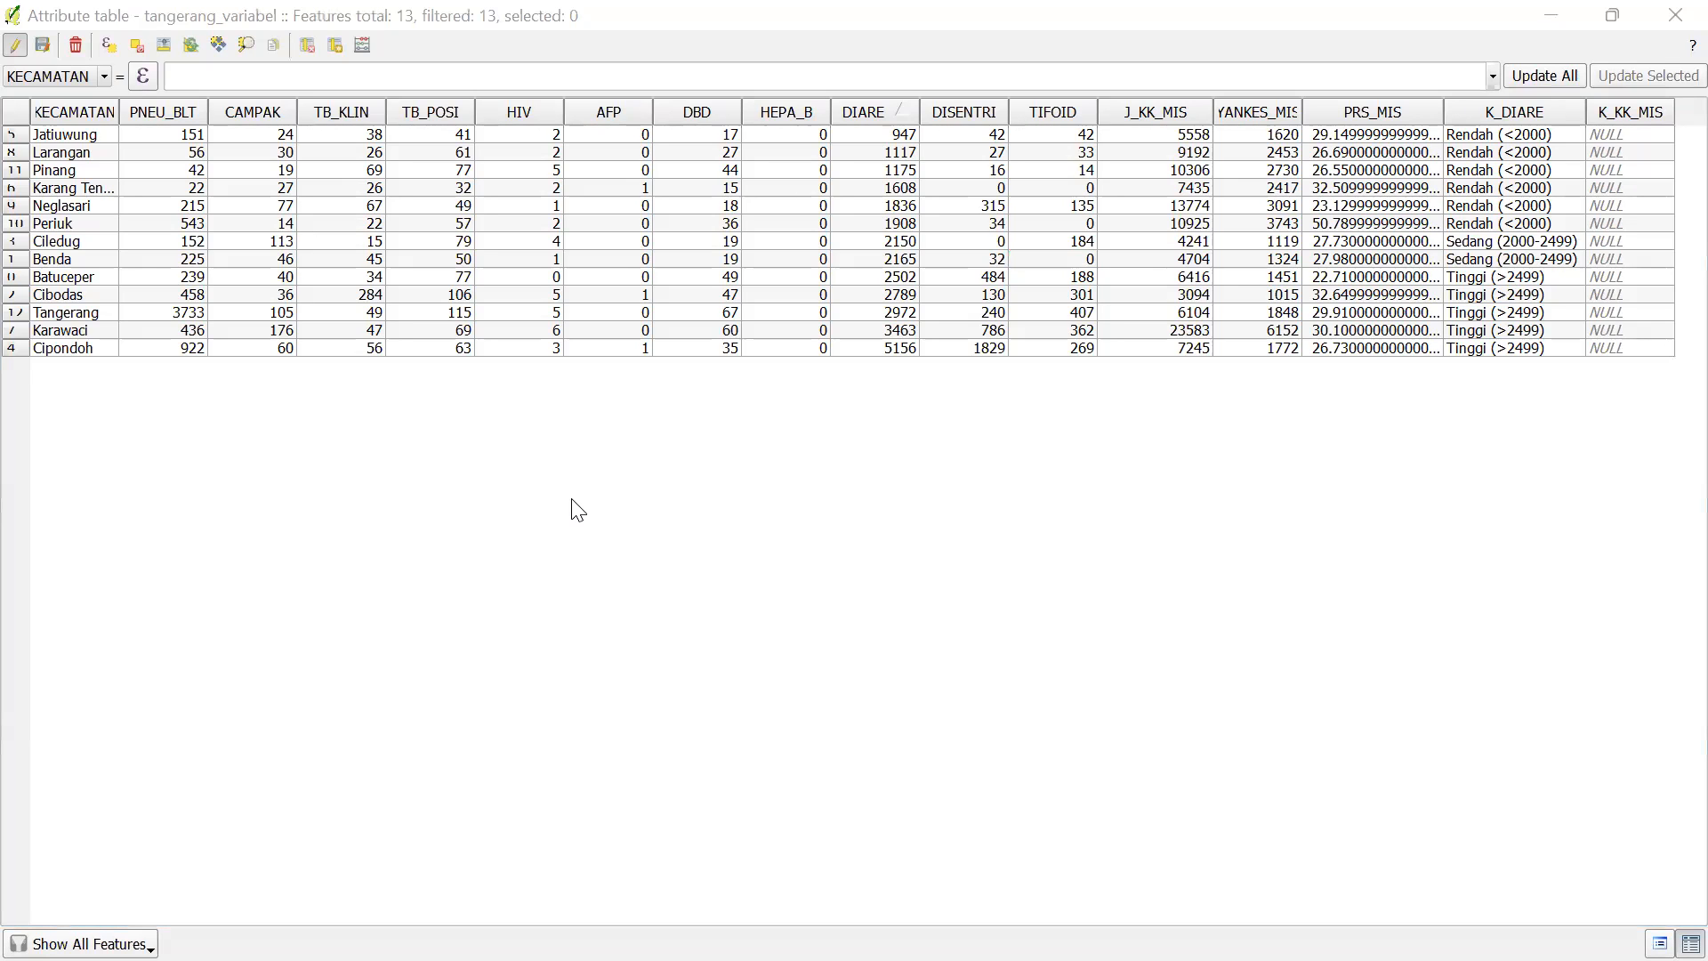
double_click(121, 108)
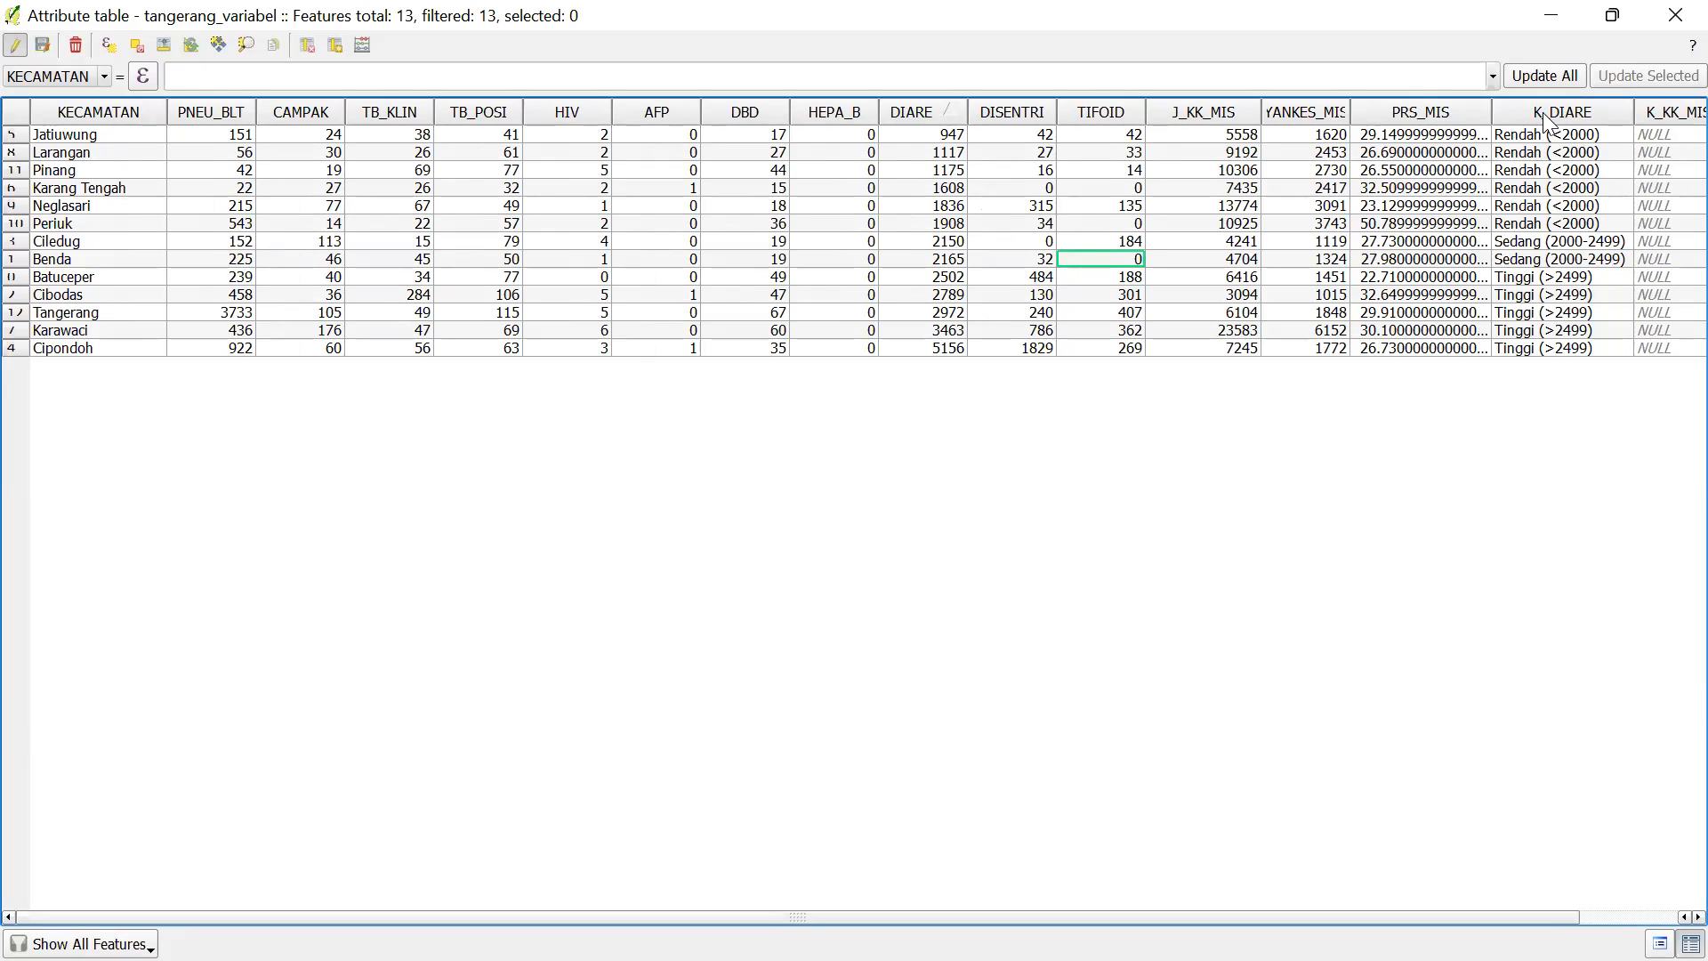
Edit Jatiuwung's K_DIARE value directly in the table so it reads RENDAH (<2000)
left_click(1514, 223)
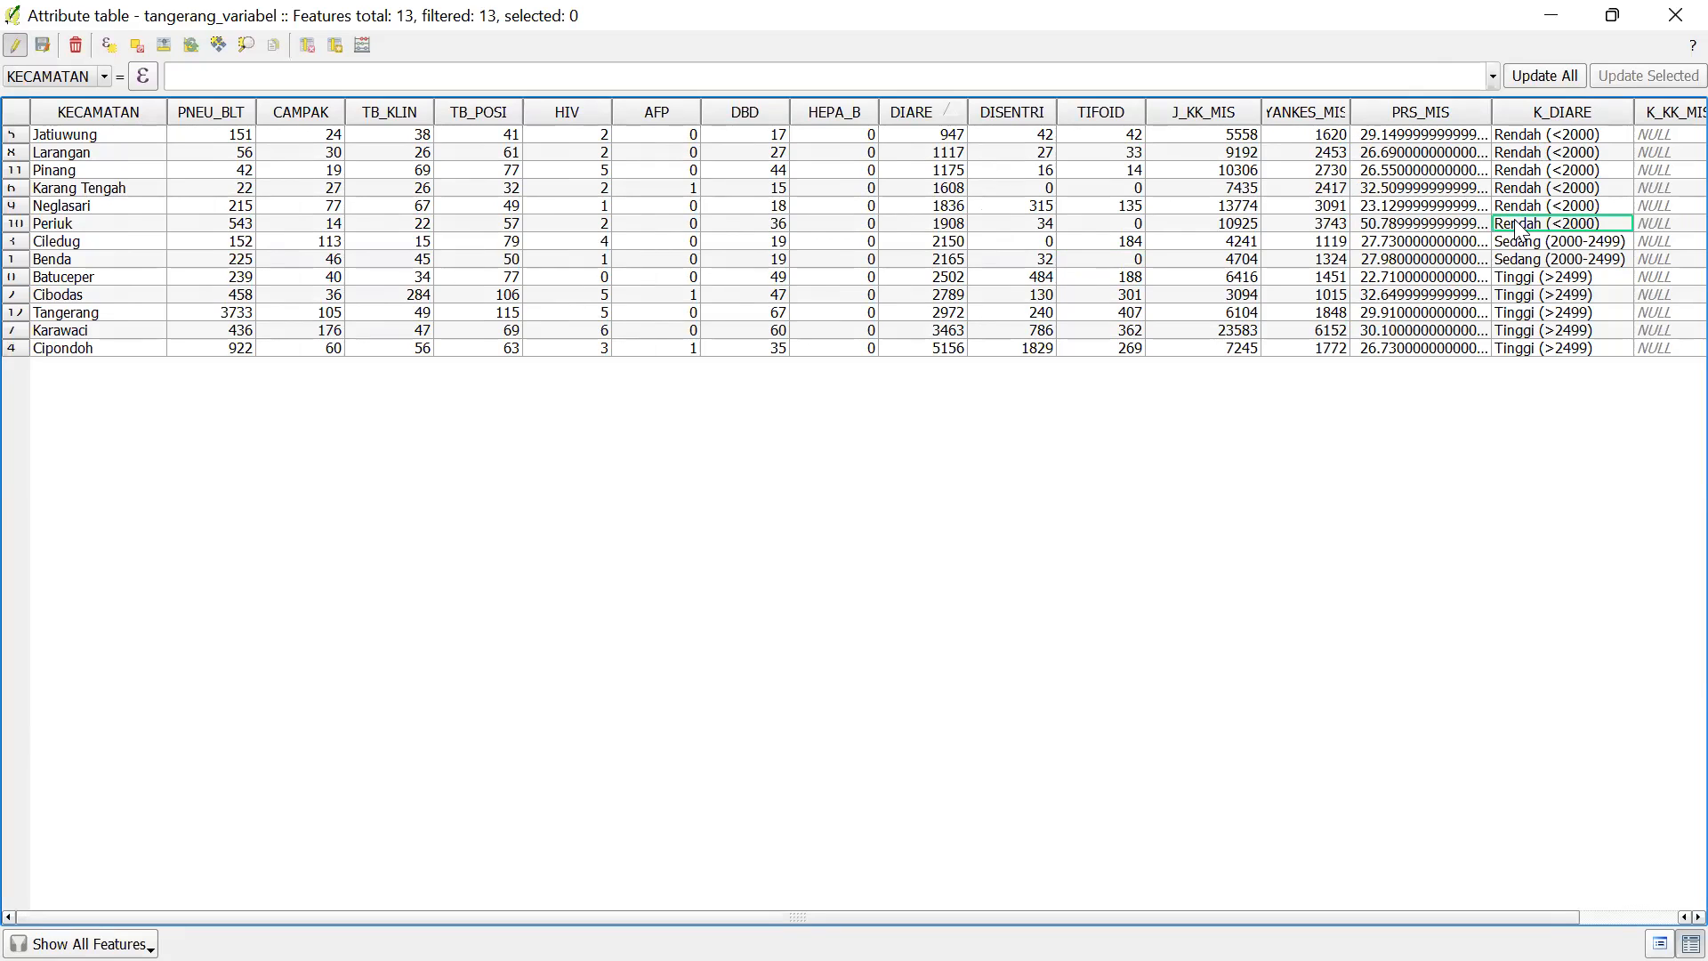
double_click(1509, 135)
left_click_drag(1535, 144, 1468, 147)
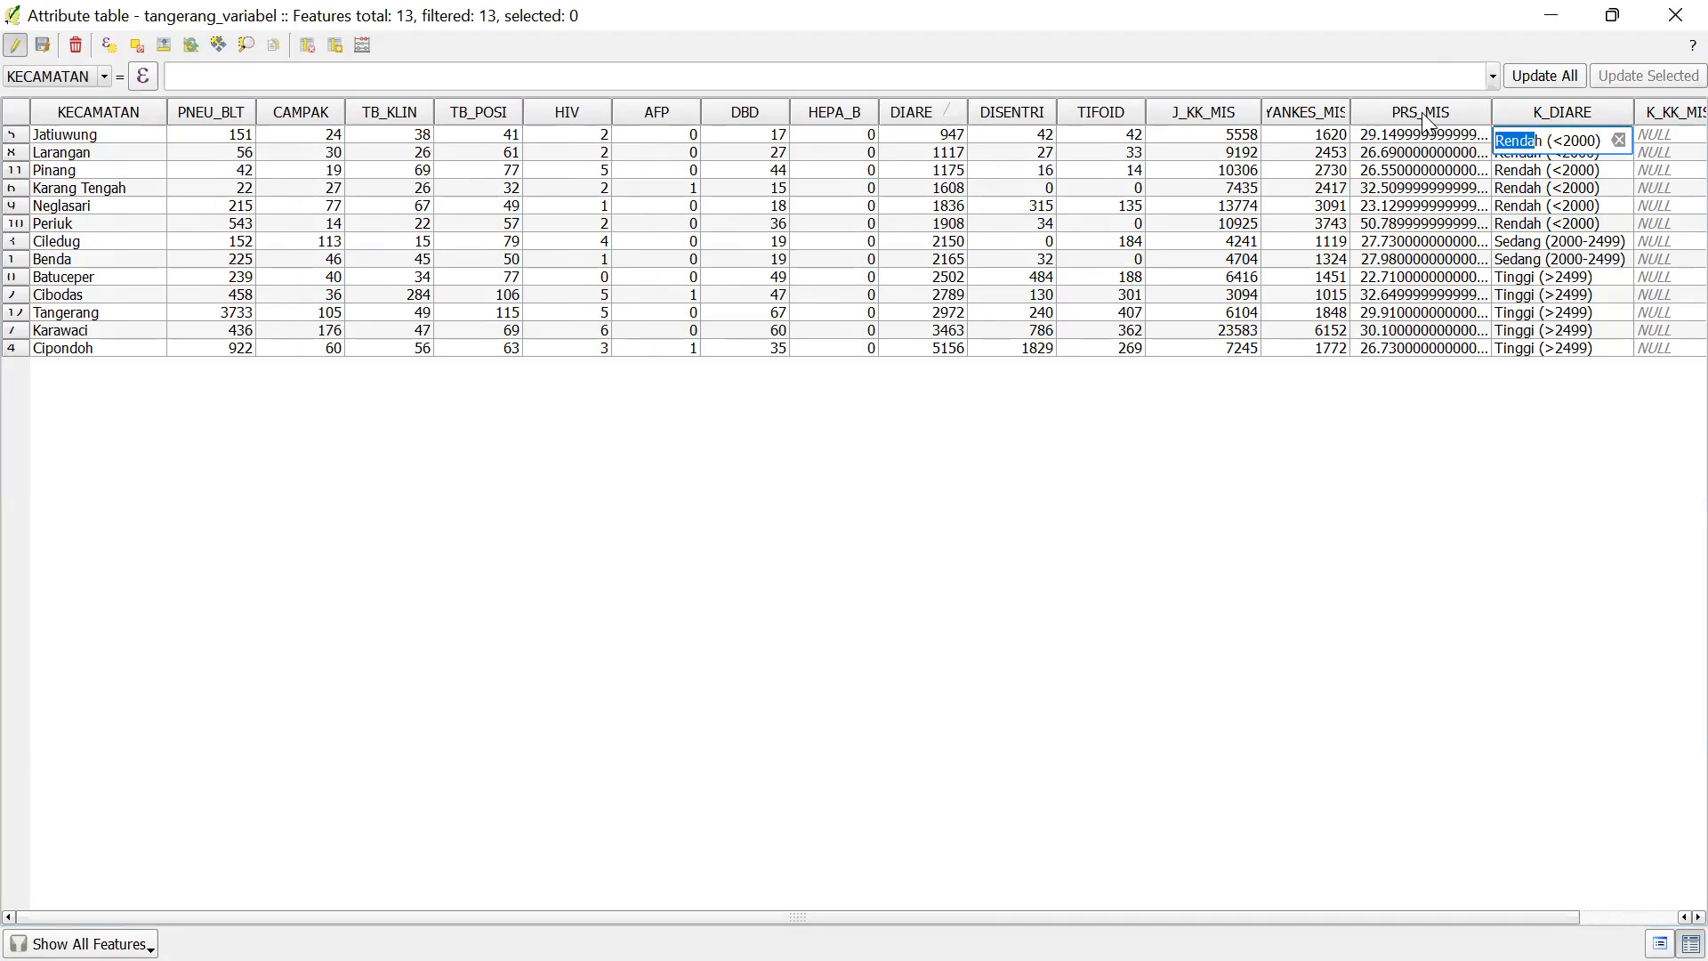
key("Right")
key("Right")
key("Right")
key("shift+Left")
key("shift+Left")
key("shift+Left")
key("shift+Left")
key("shift+Left")
key("shift+Left")
type("RENDAH")
left_click(1510, 195)
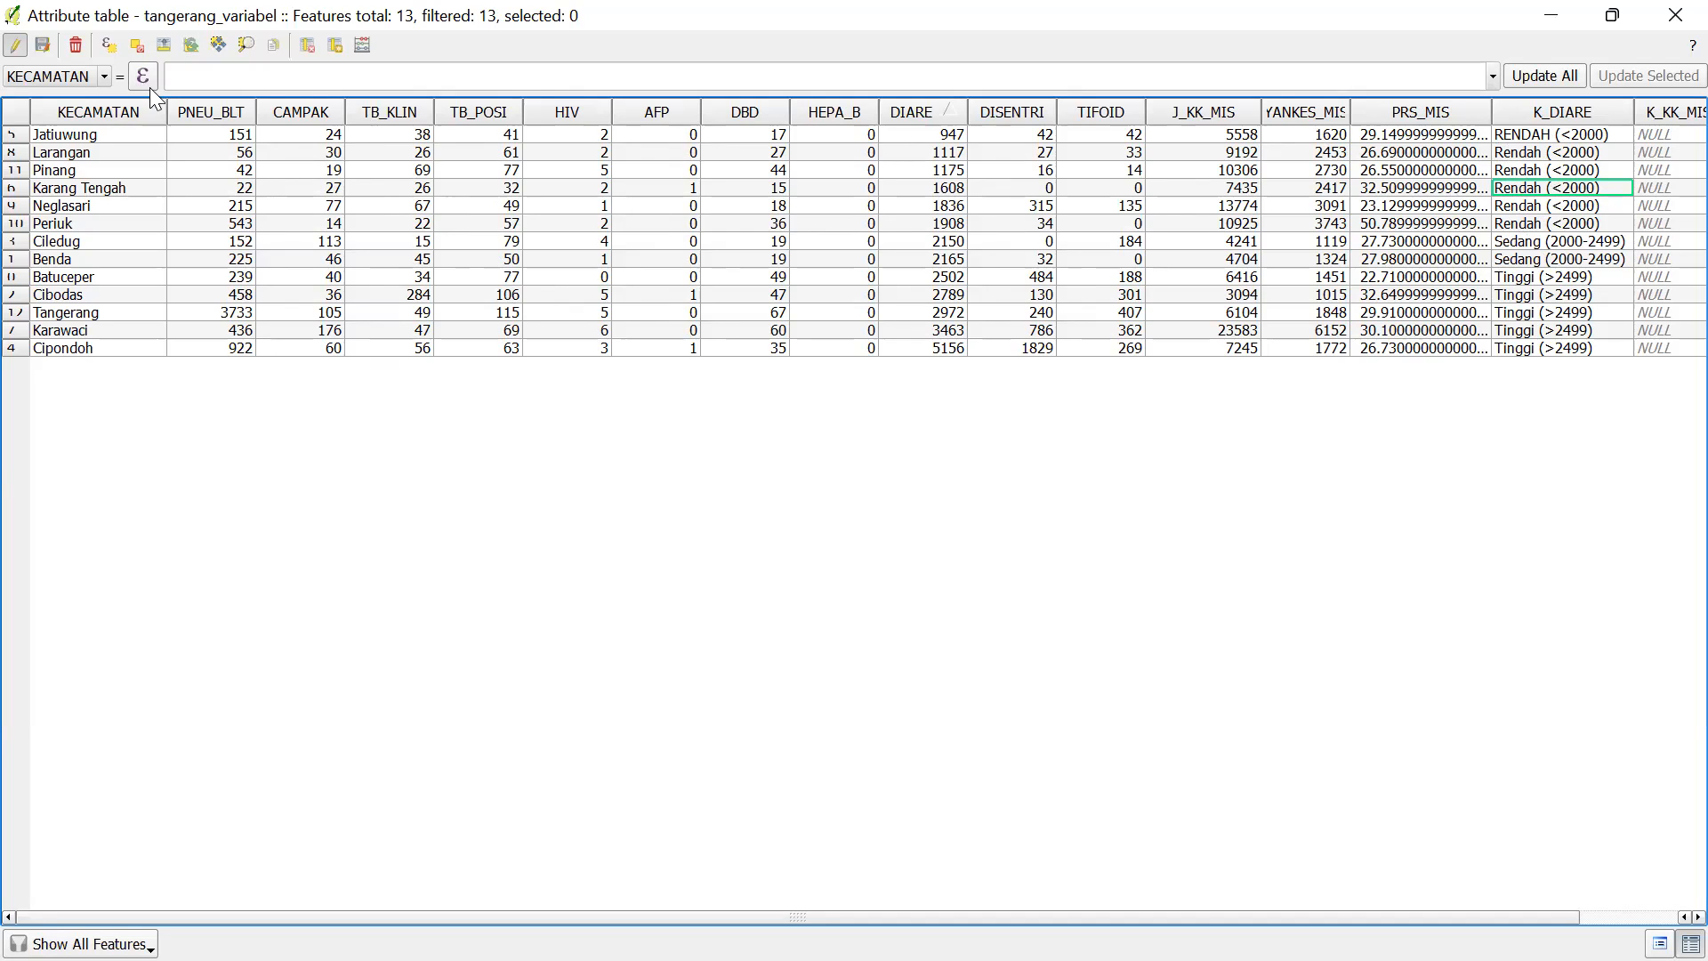
left_click(363, 50)
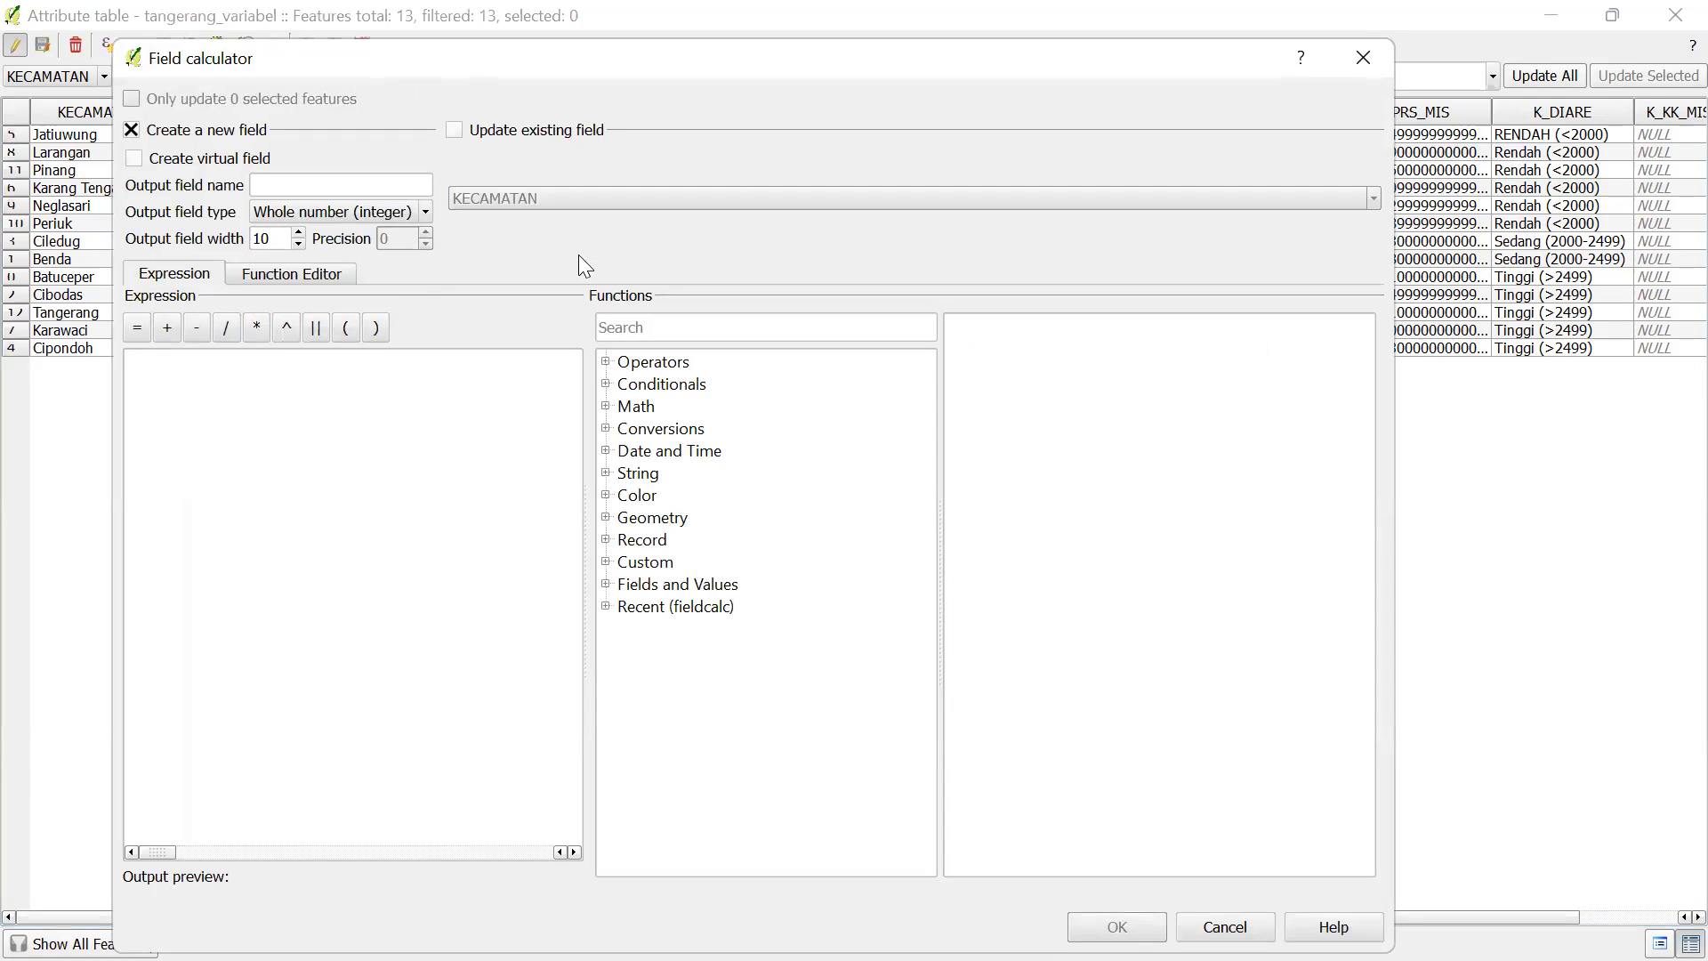
left_click(1362, 55)
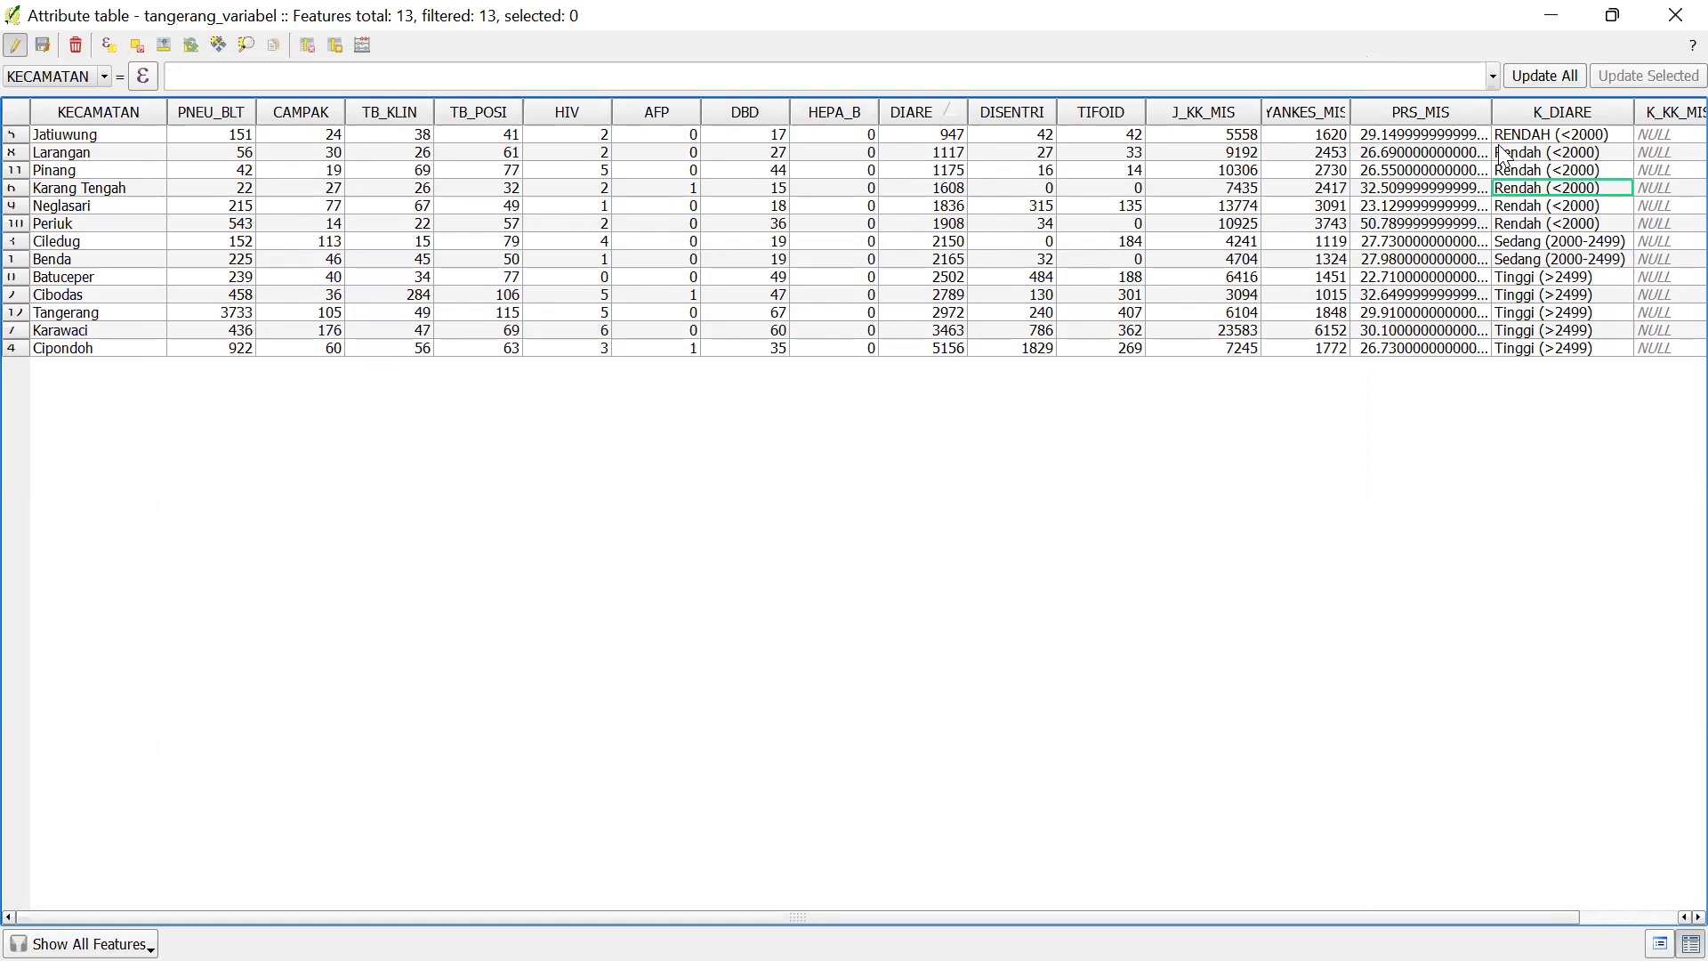
Change Jatiuwung's K_DIARE value back to Rendah (<2000) directly in the table
left_click(1544, 140)
left_click(1544, 140)
left_click(1544, 139)
left_click_drag(1544, 140, 1449, 109)
type("Rendah")
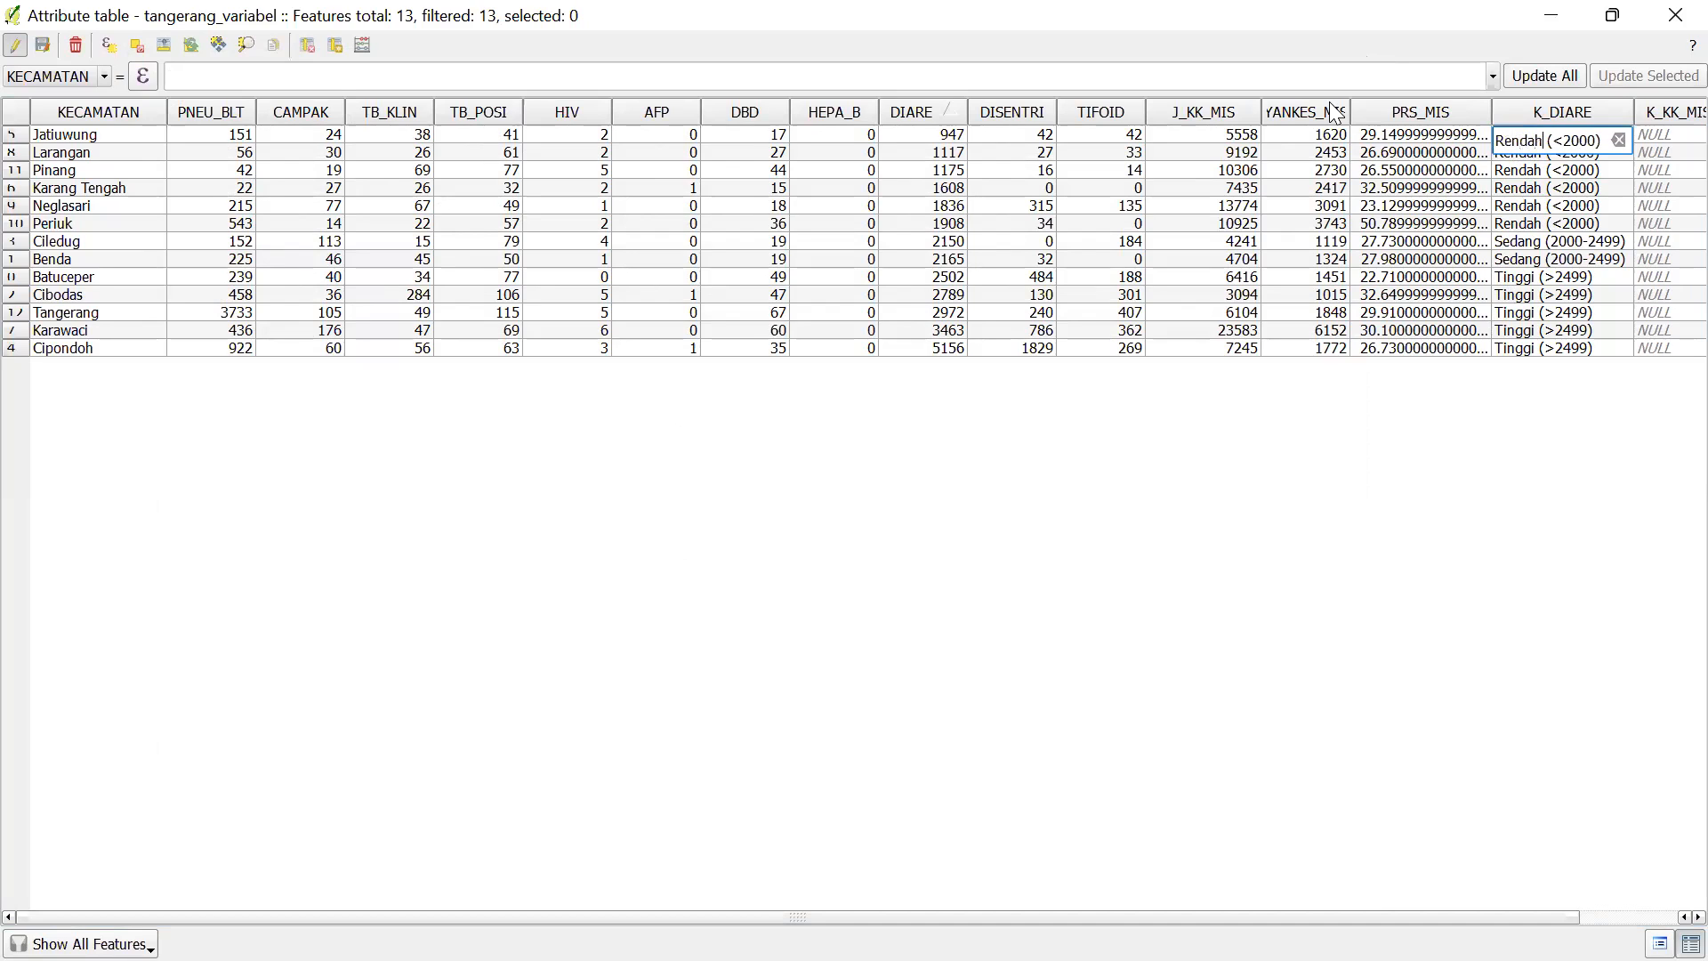
left_click(1241, 537)
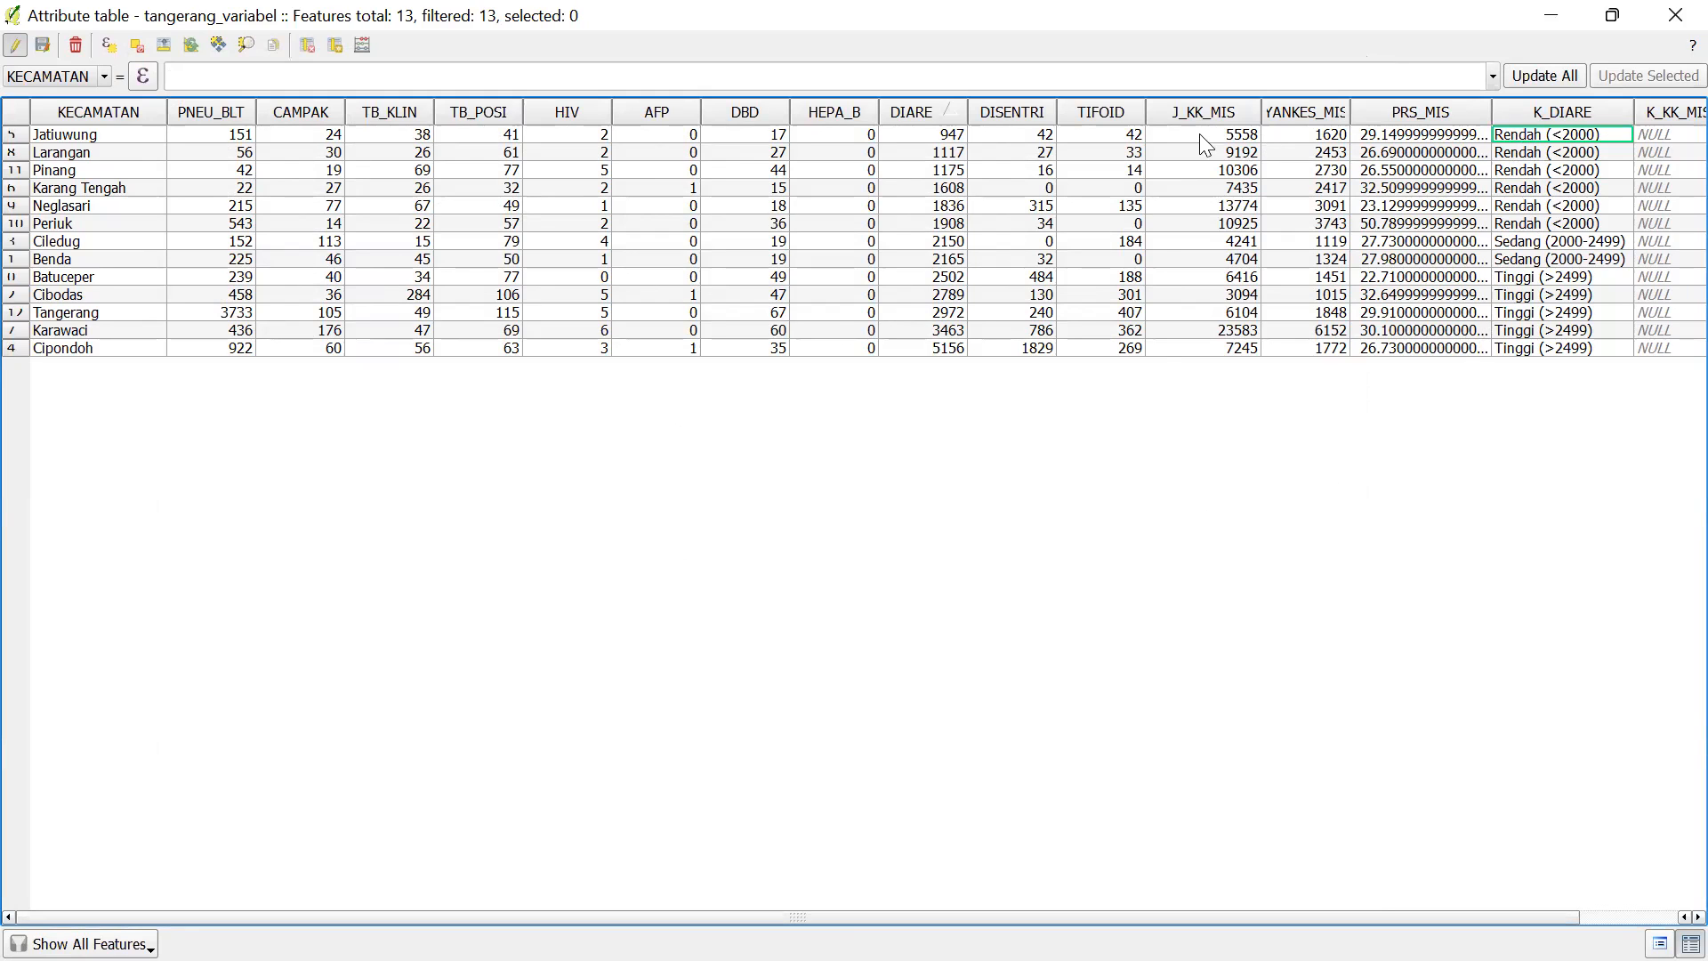
Select the entire Jatiuwung row in the attribute table
left_click(13, 135)
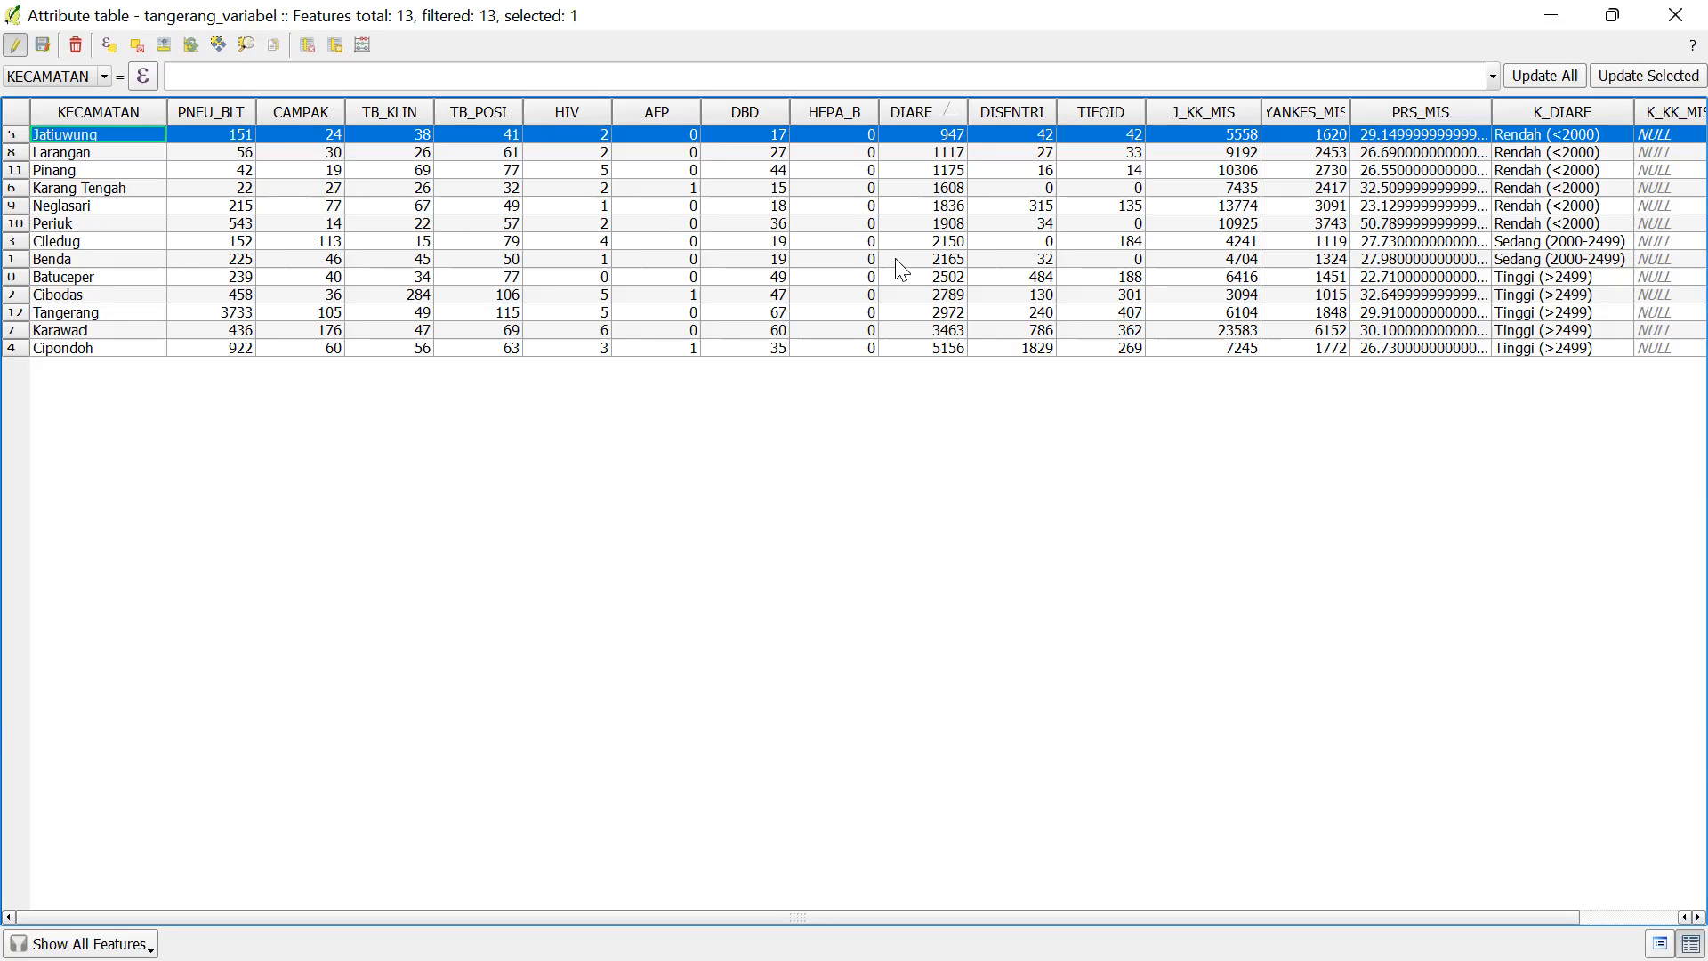
Select the rows from Jatiuwung to Periuk and update their existing K_DIARE field to 'Rendah (<2000)' with the field calculator
left_click(14, 226, "shift")
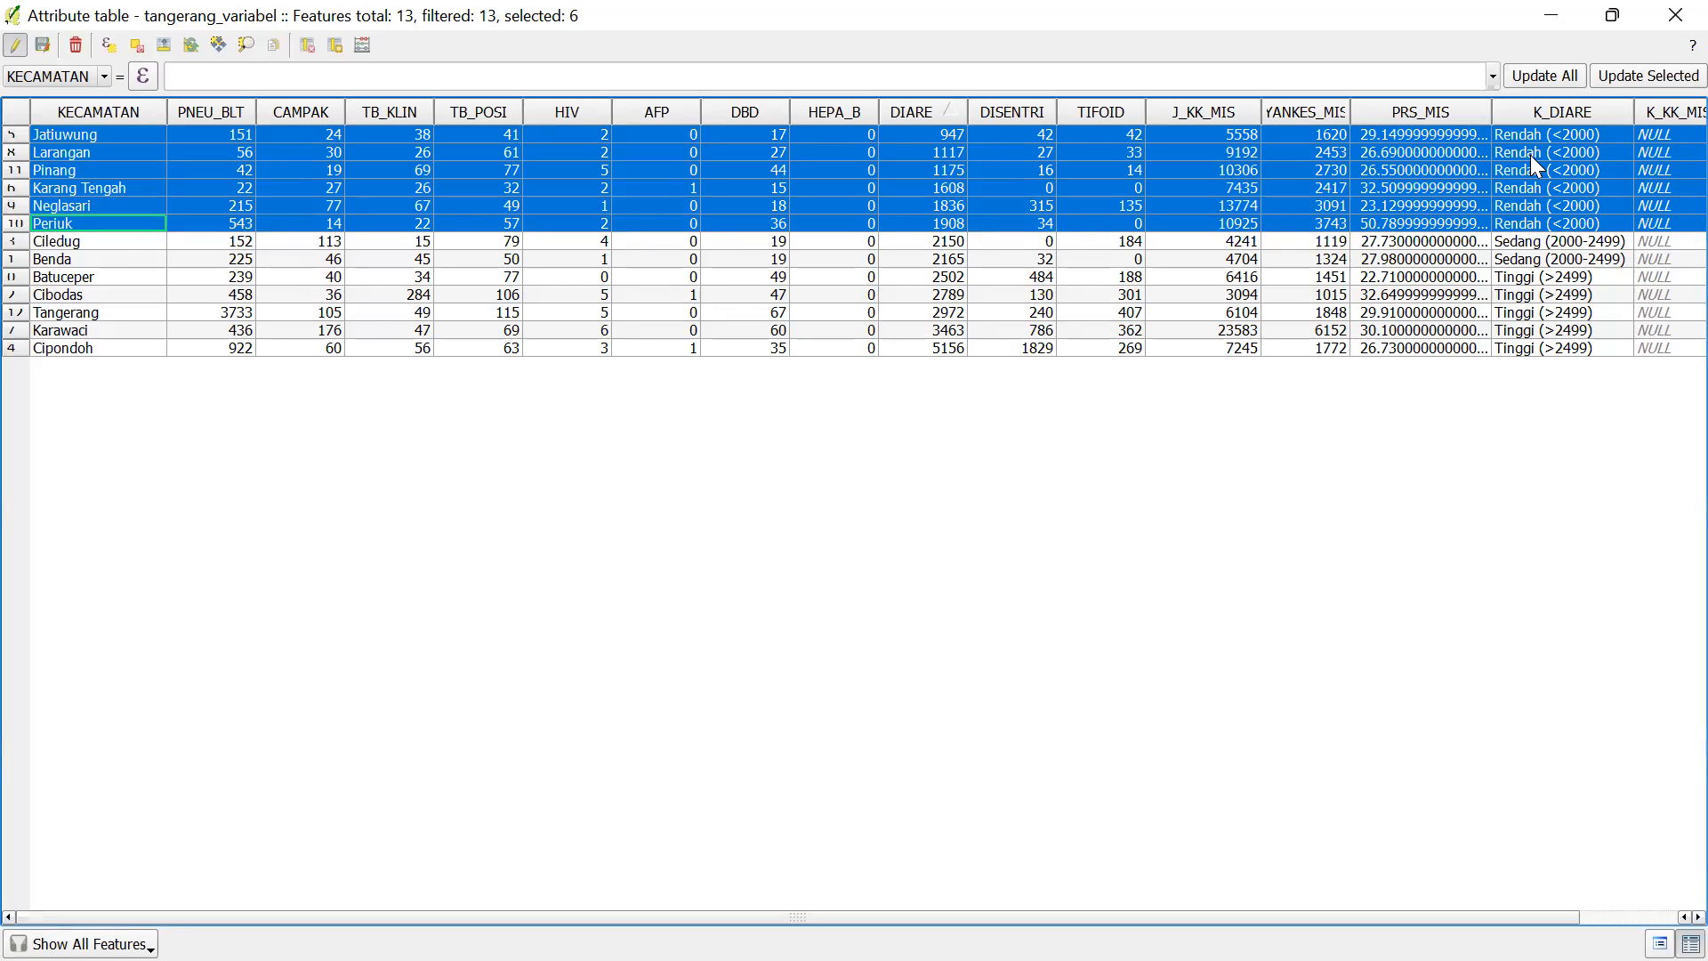
left_click(364, 46)
left_click(455, 130)
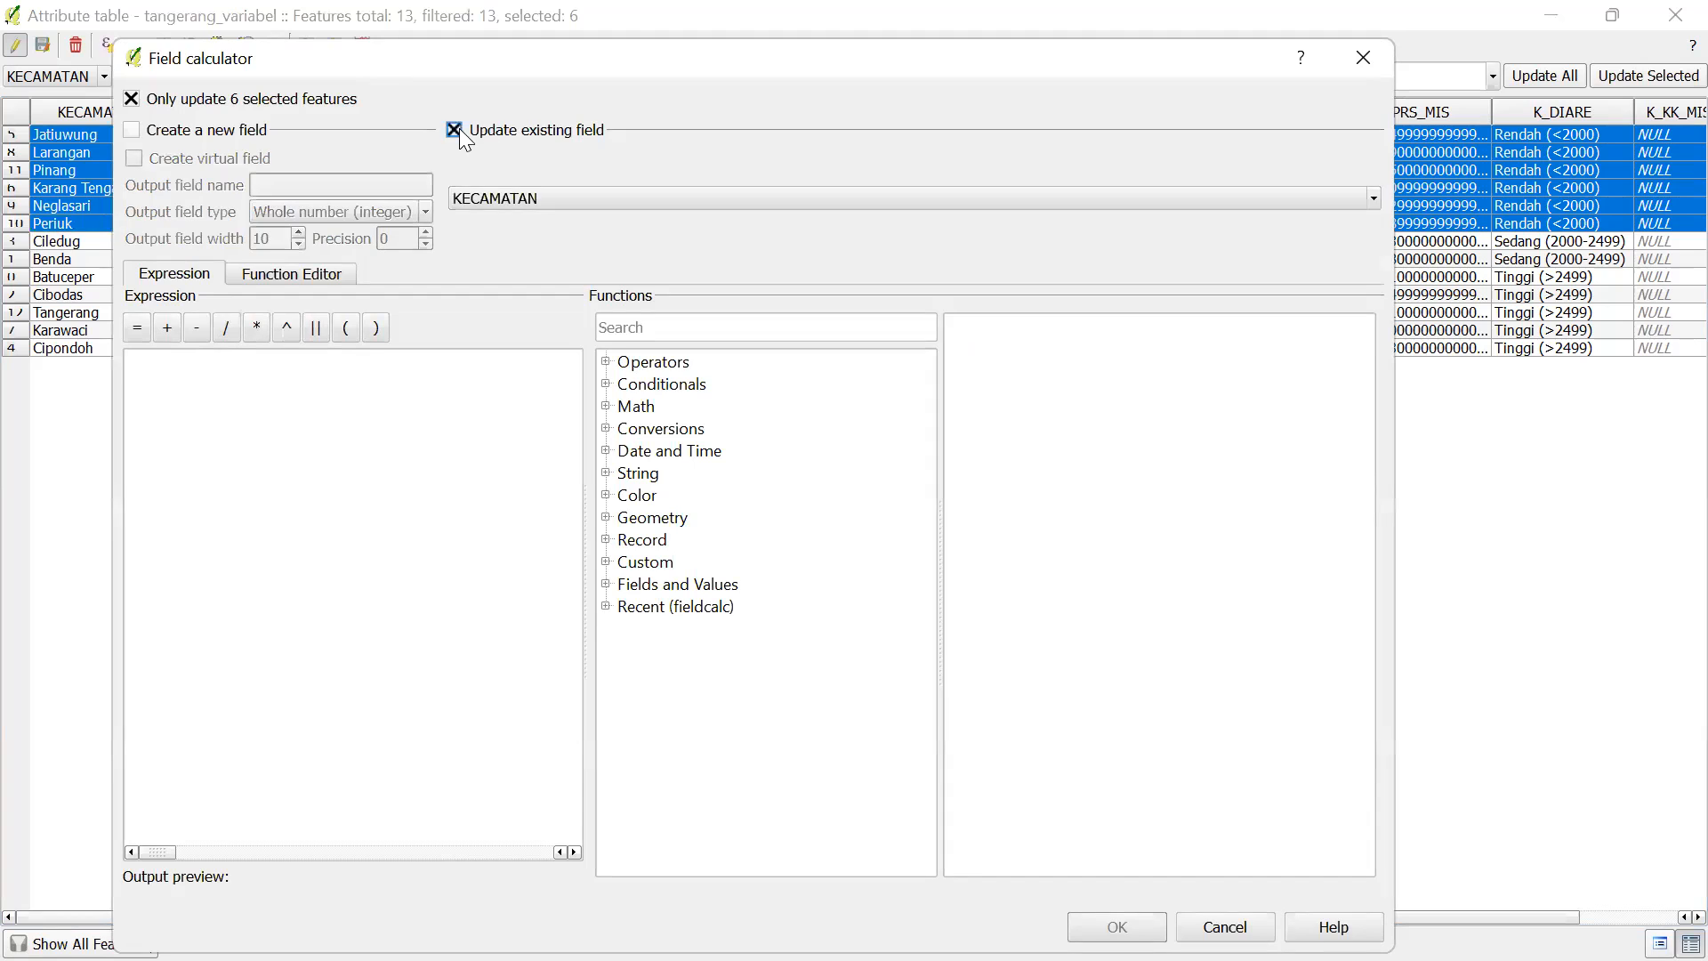
left_click(498, 203)
scroll(520, 351, "down", 3)
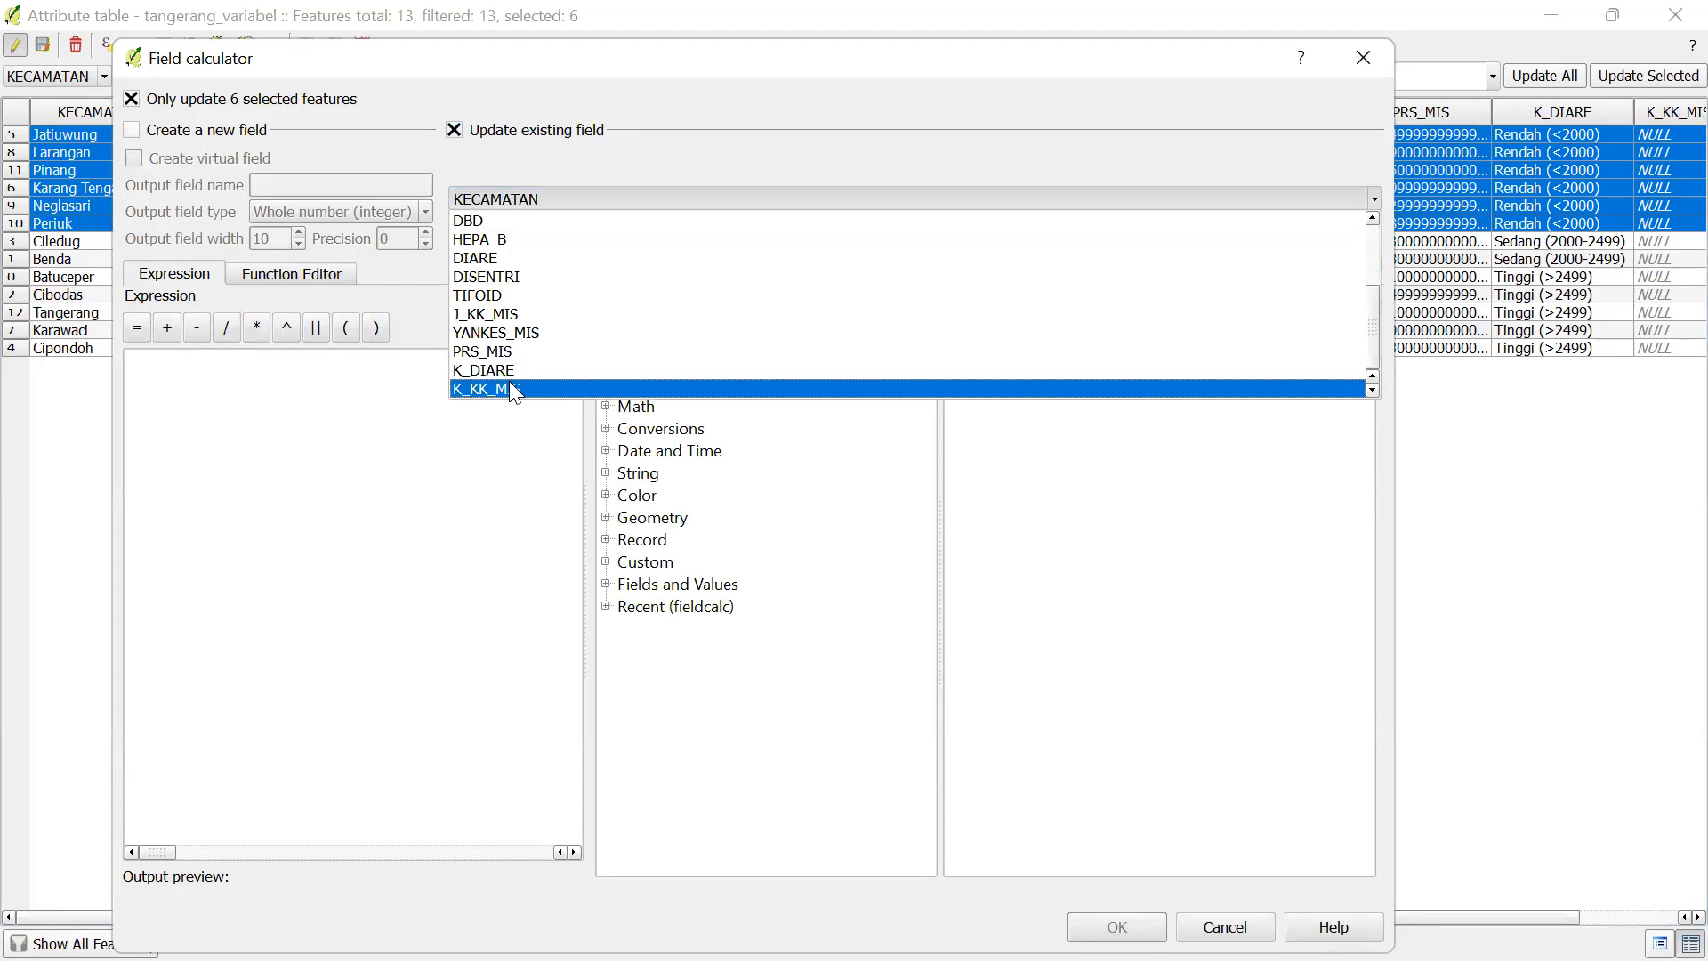
left_click(508, 368)
left_click(334, 433)
type("'")
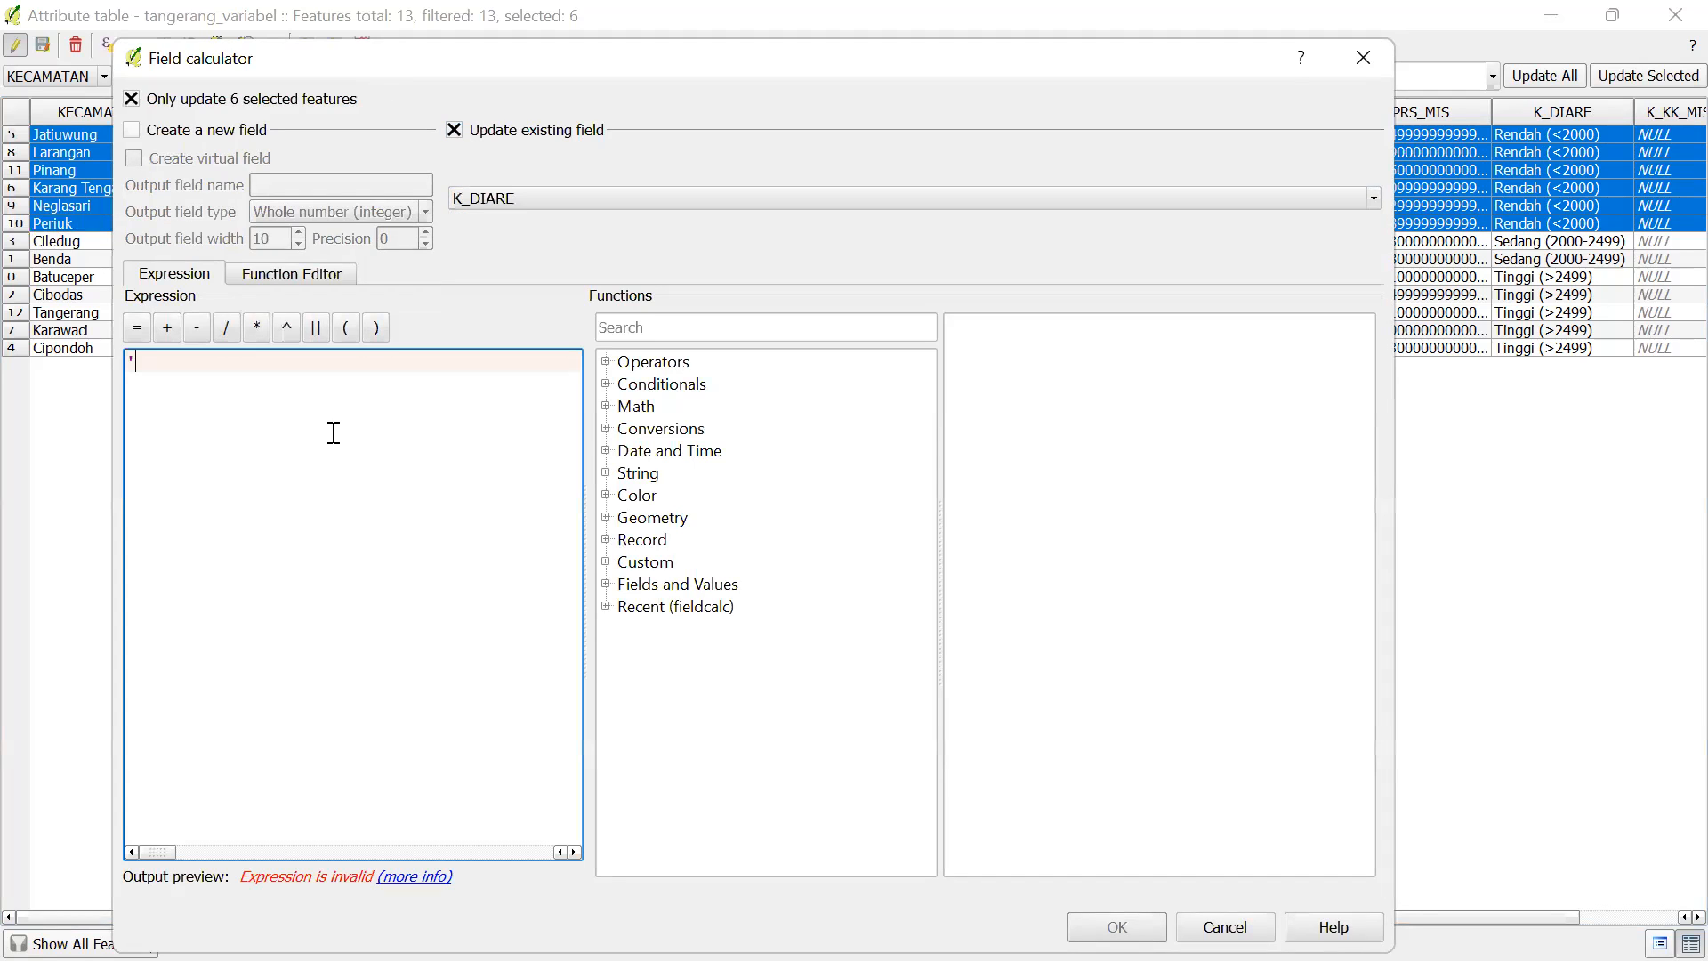
type("Rendah (<2000)'")
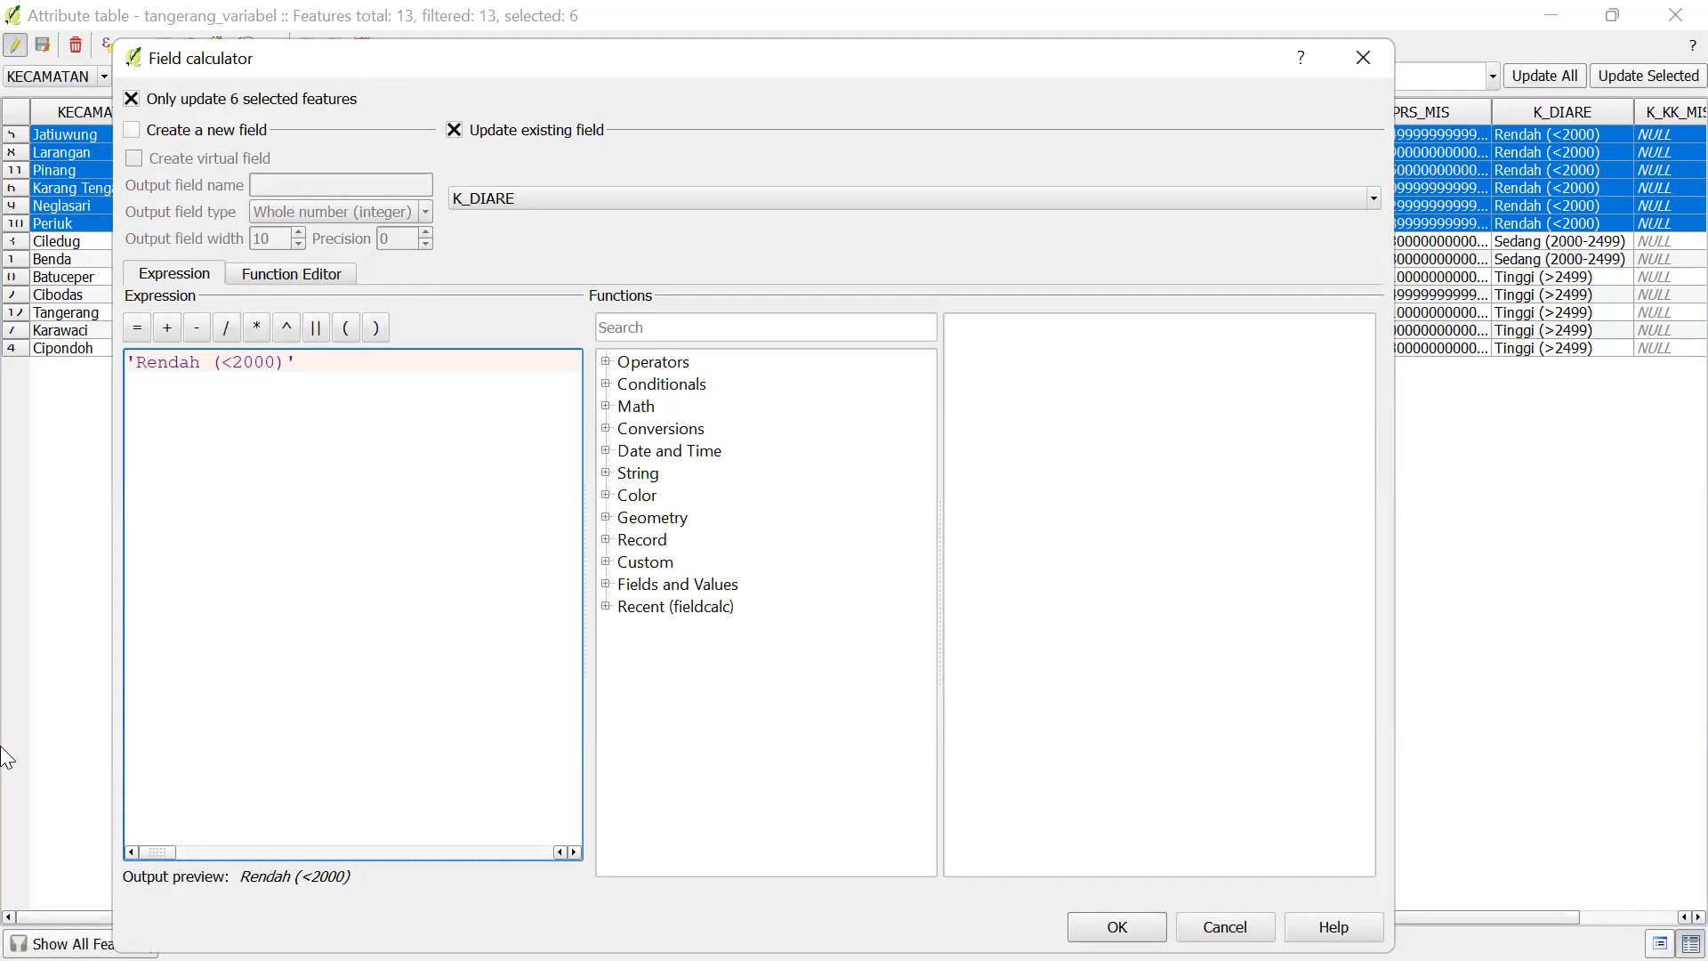
left_click(1117, 927)
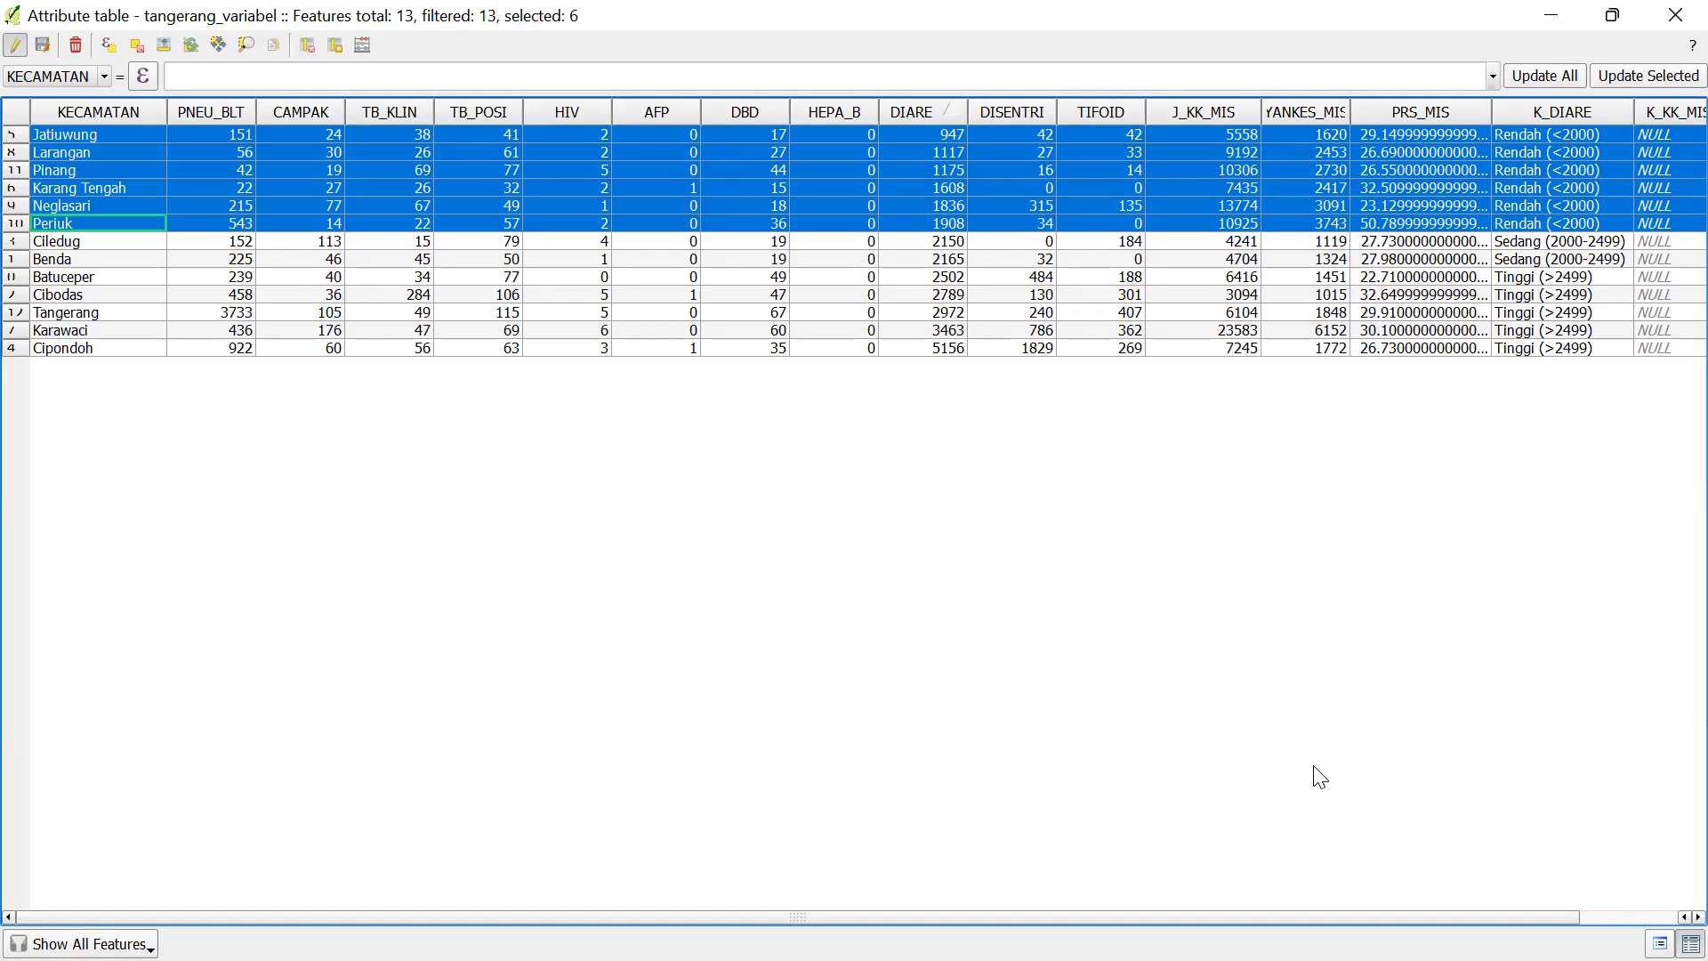
Switch to the PowerPoint presentation to review the class limits on the Jumlah KK Miskin slide
left_click_drag(1459, 917, 1558, 917)
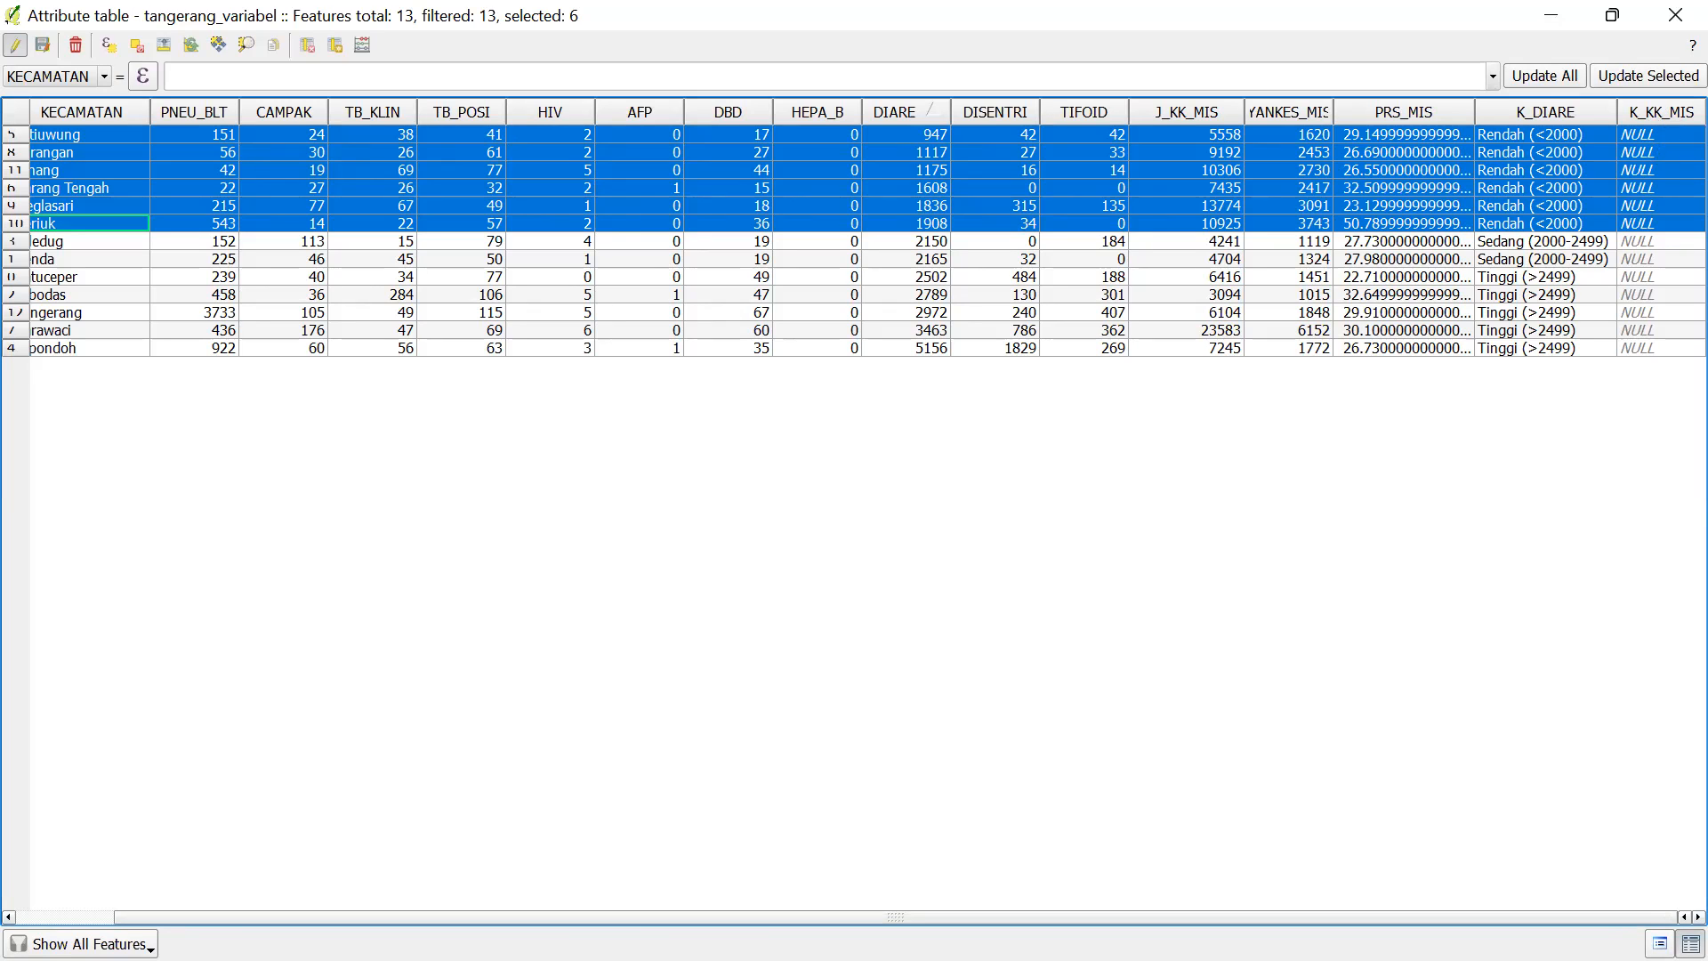
key("super")
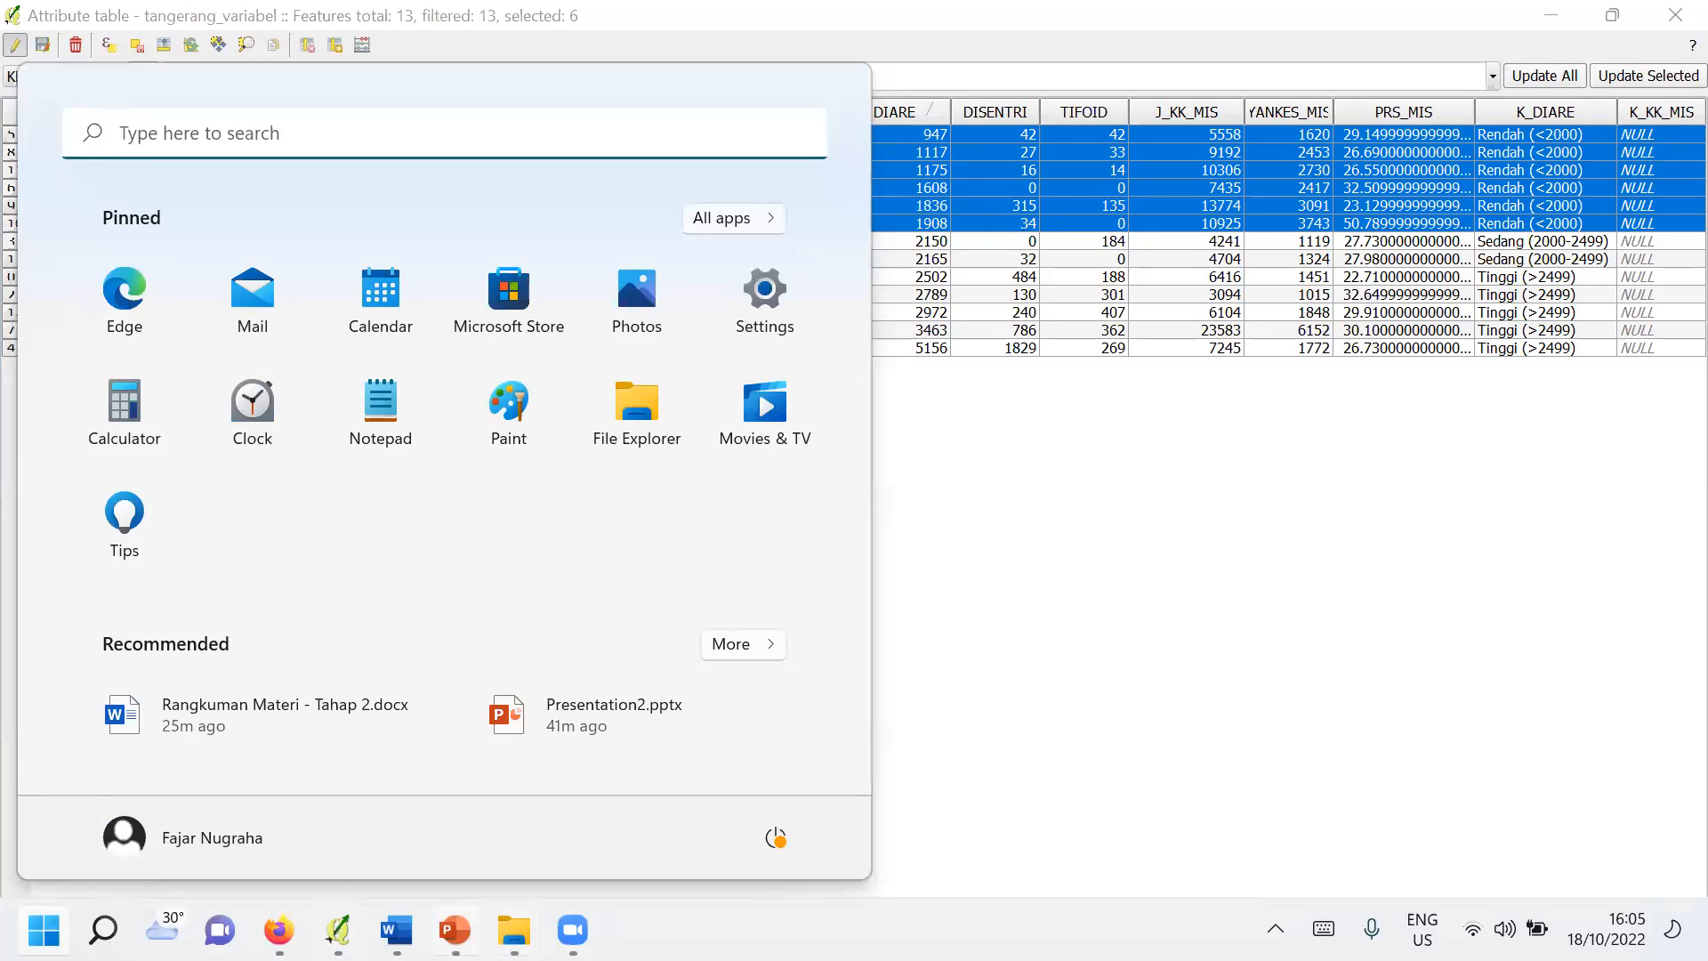
key("super")
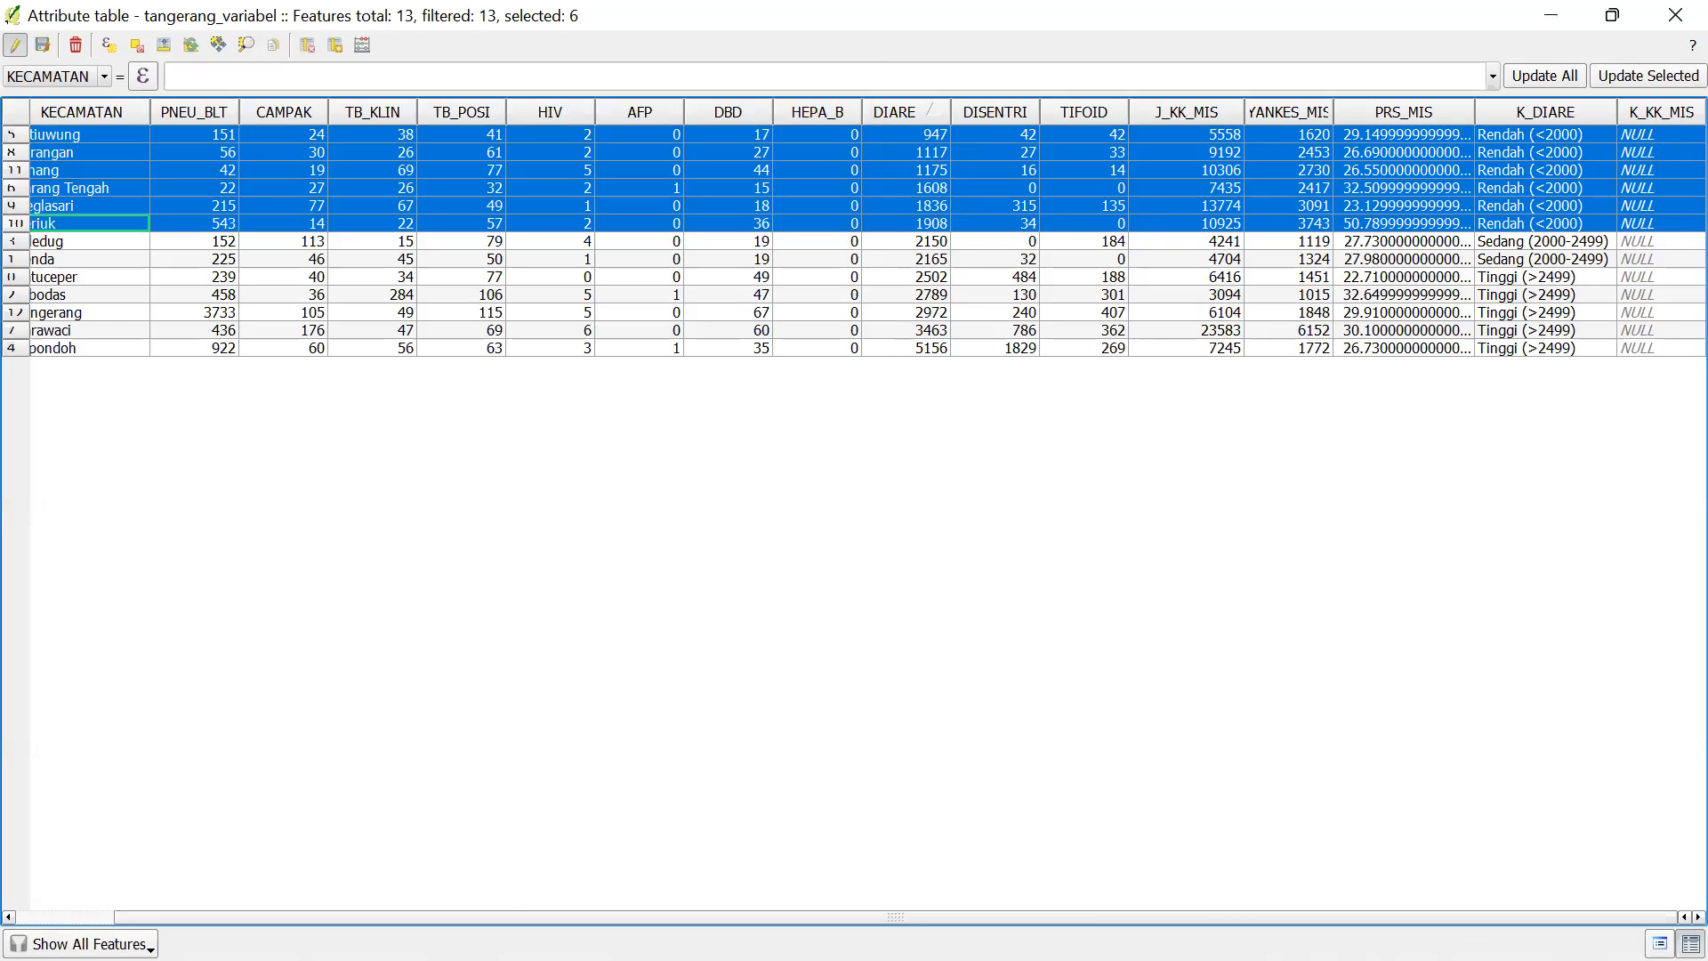
key("super")
left_click(457, 934)
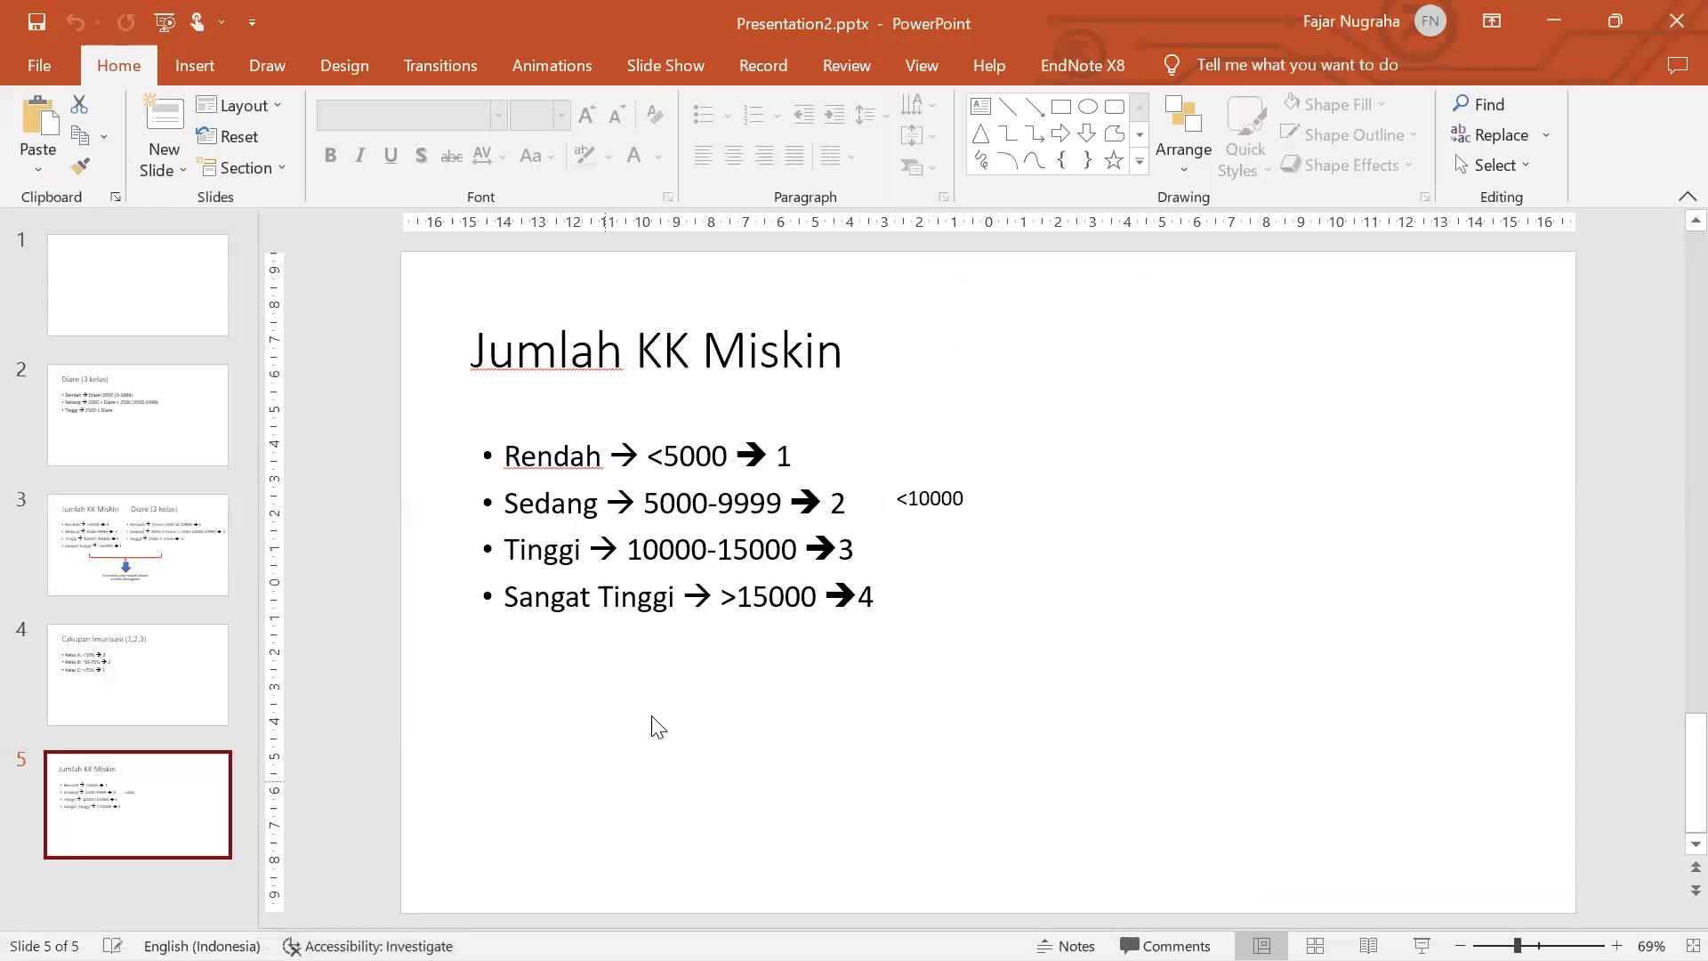
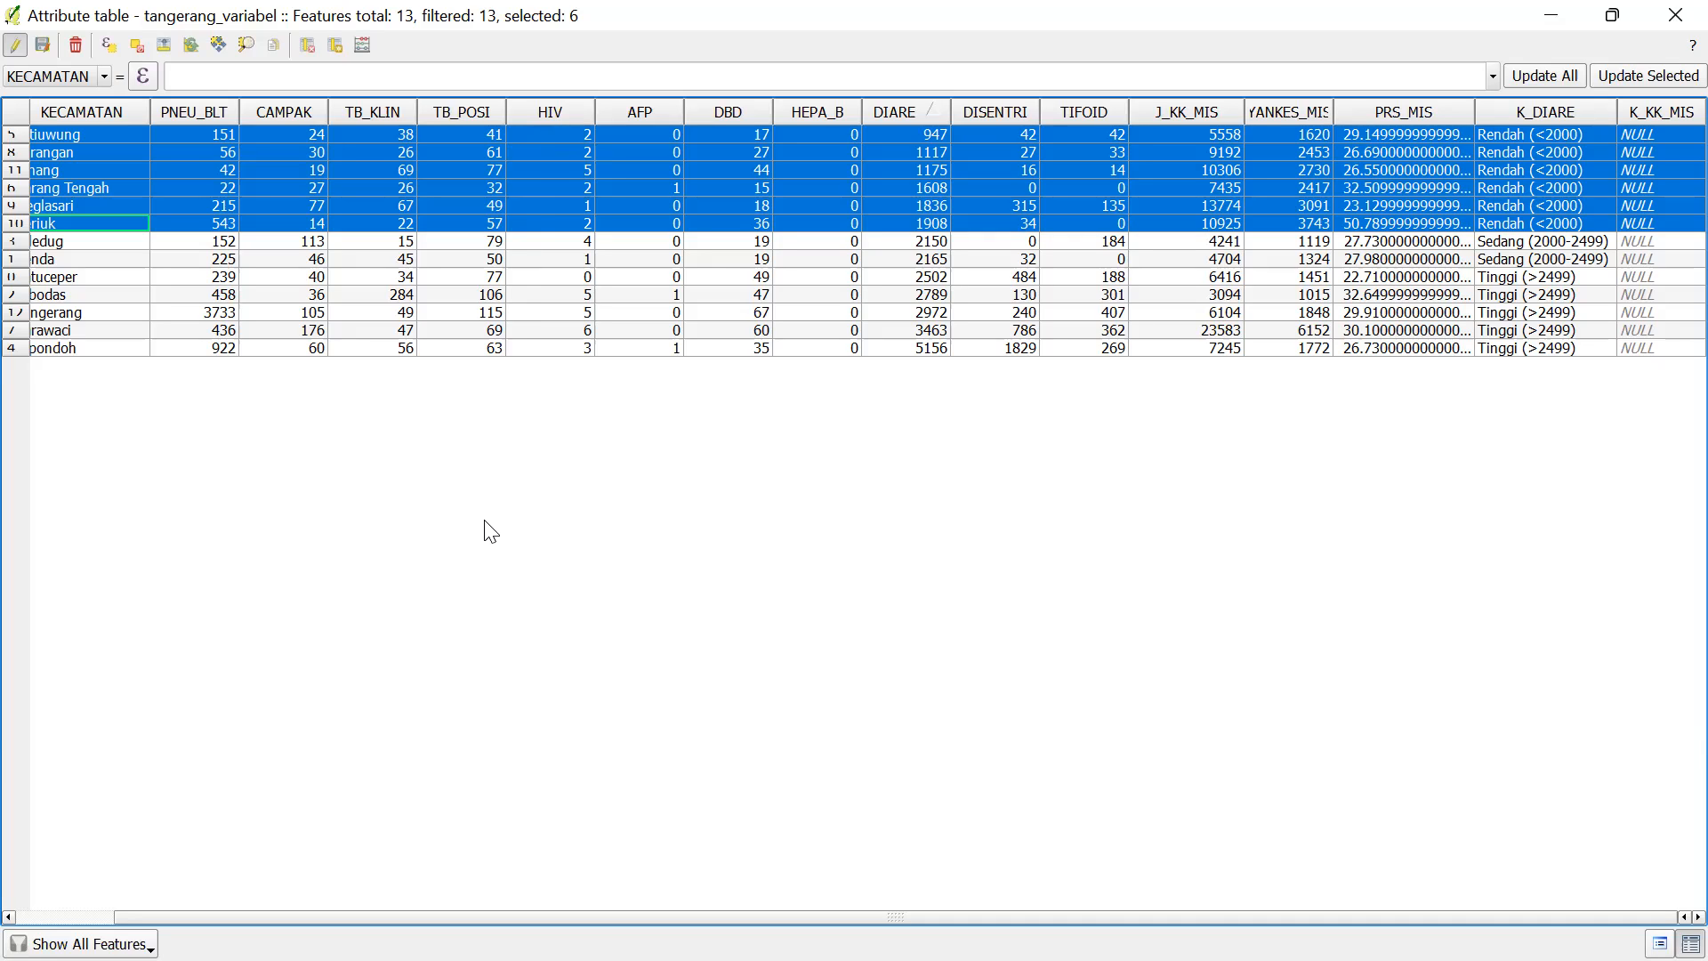
Clear the row selection and sort the attribute table in turn by HIV, DIARE and CAMPAK to compare values
left_click(543, 118)
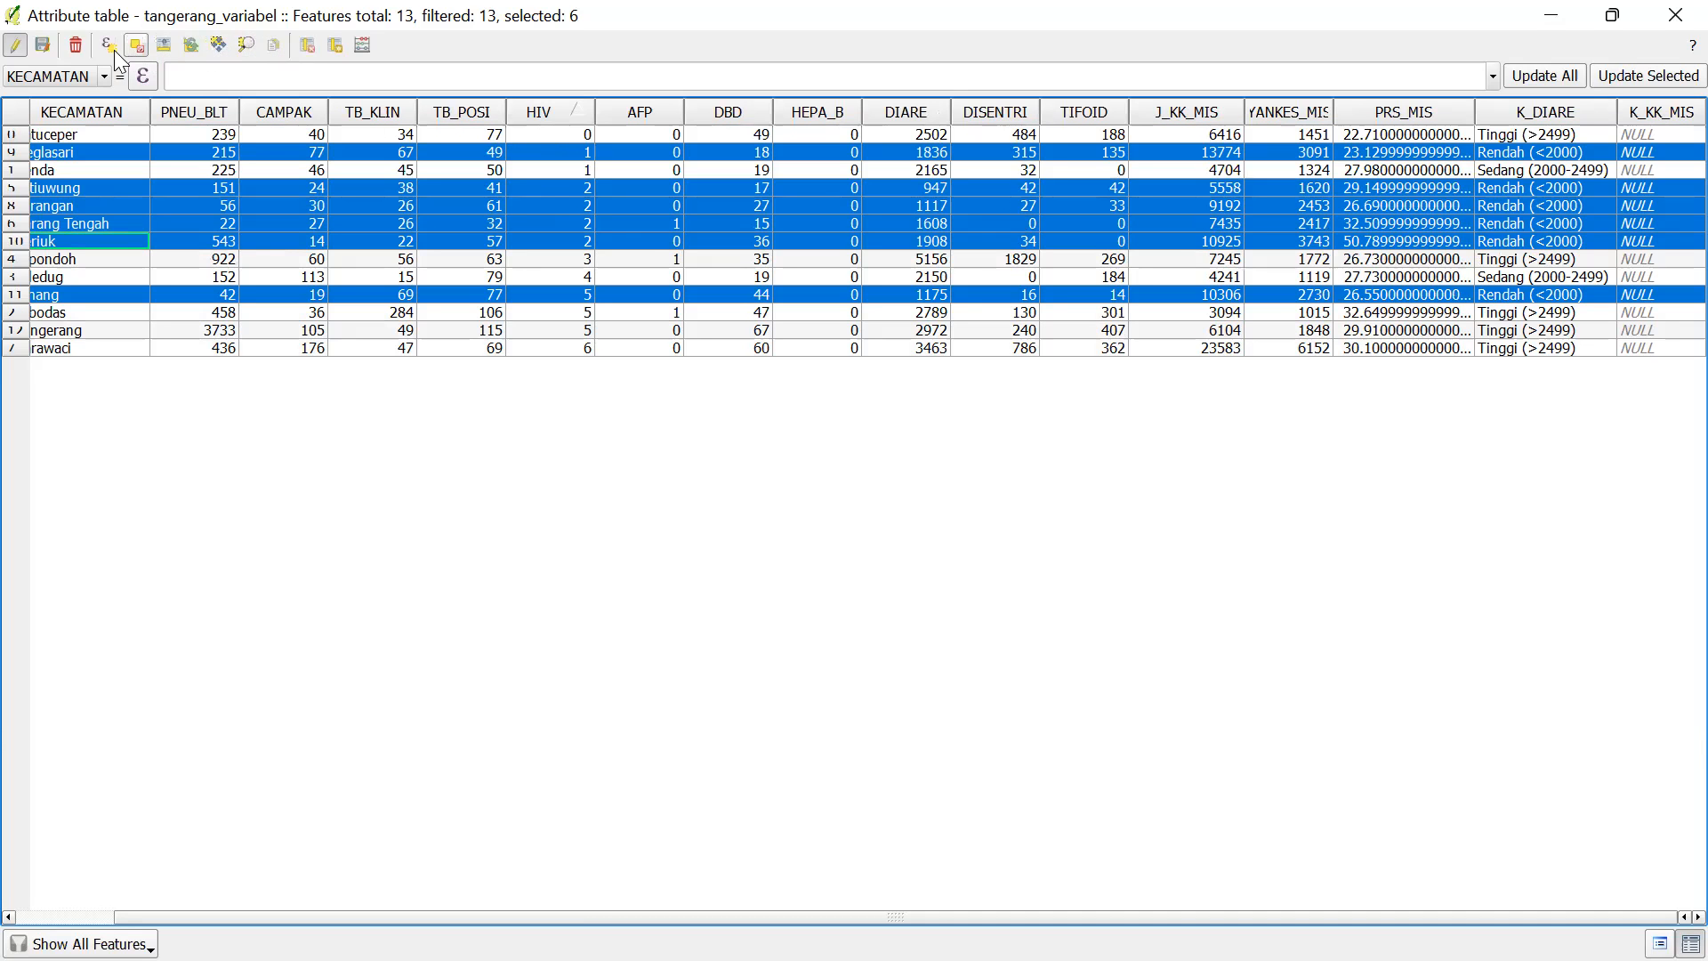
left_click(137, 45)
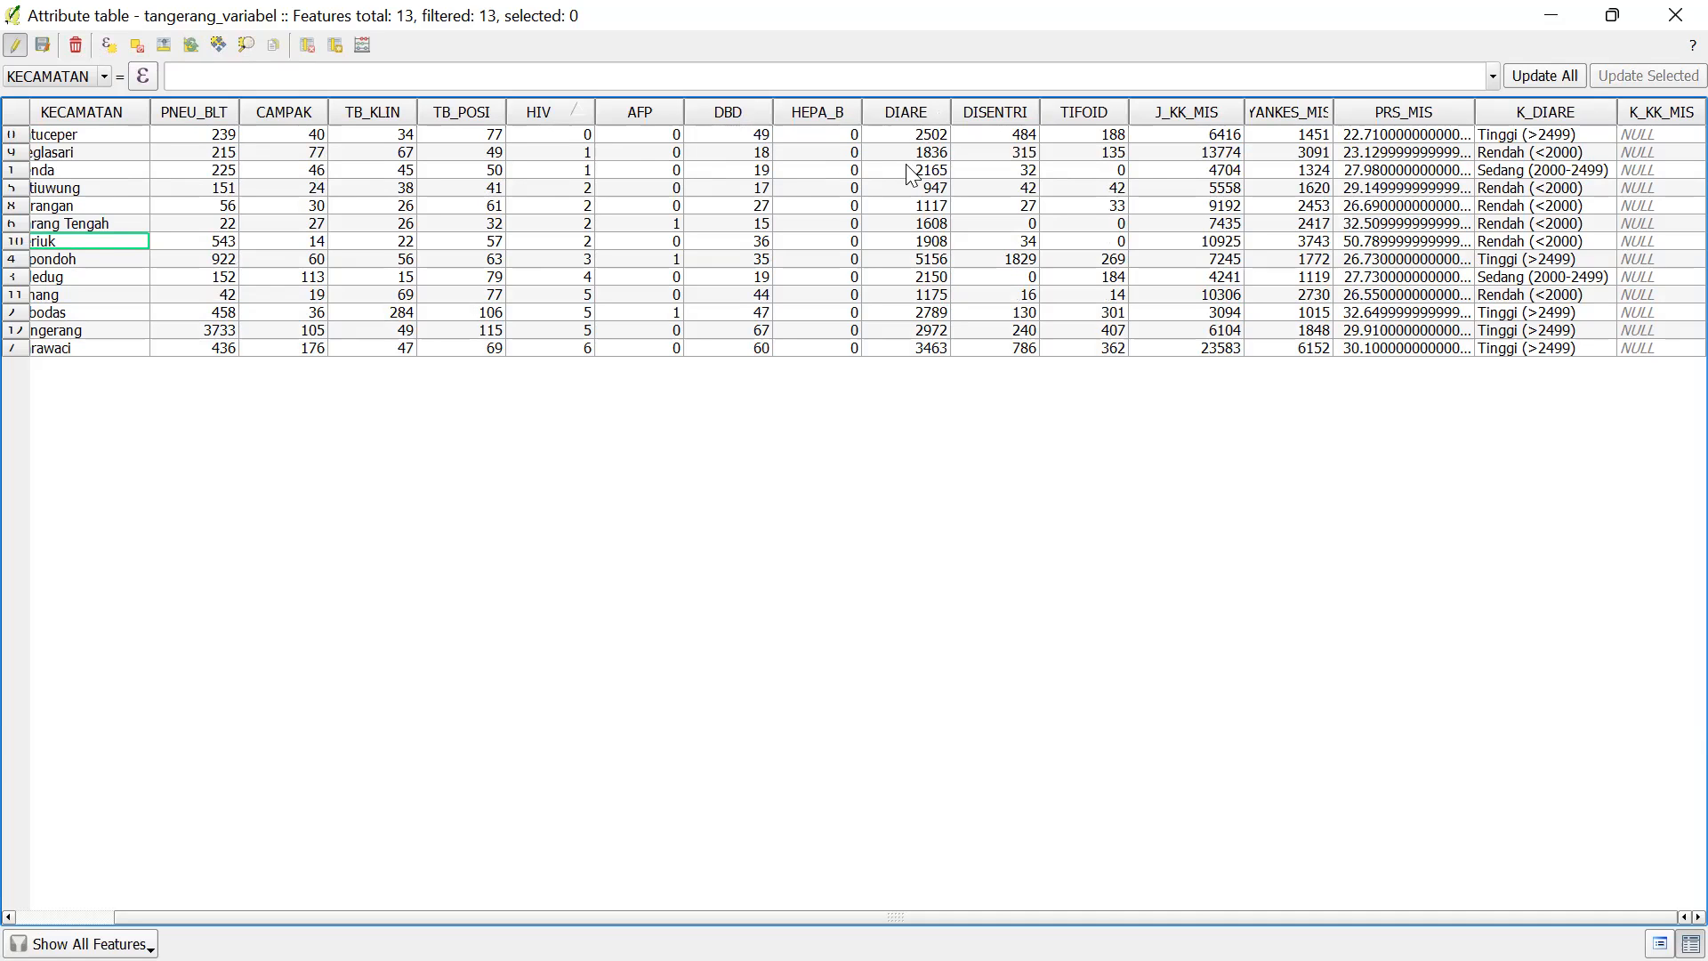
left_click(917, 108)
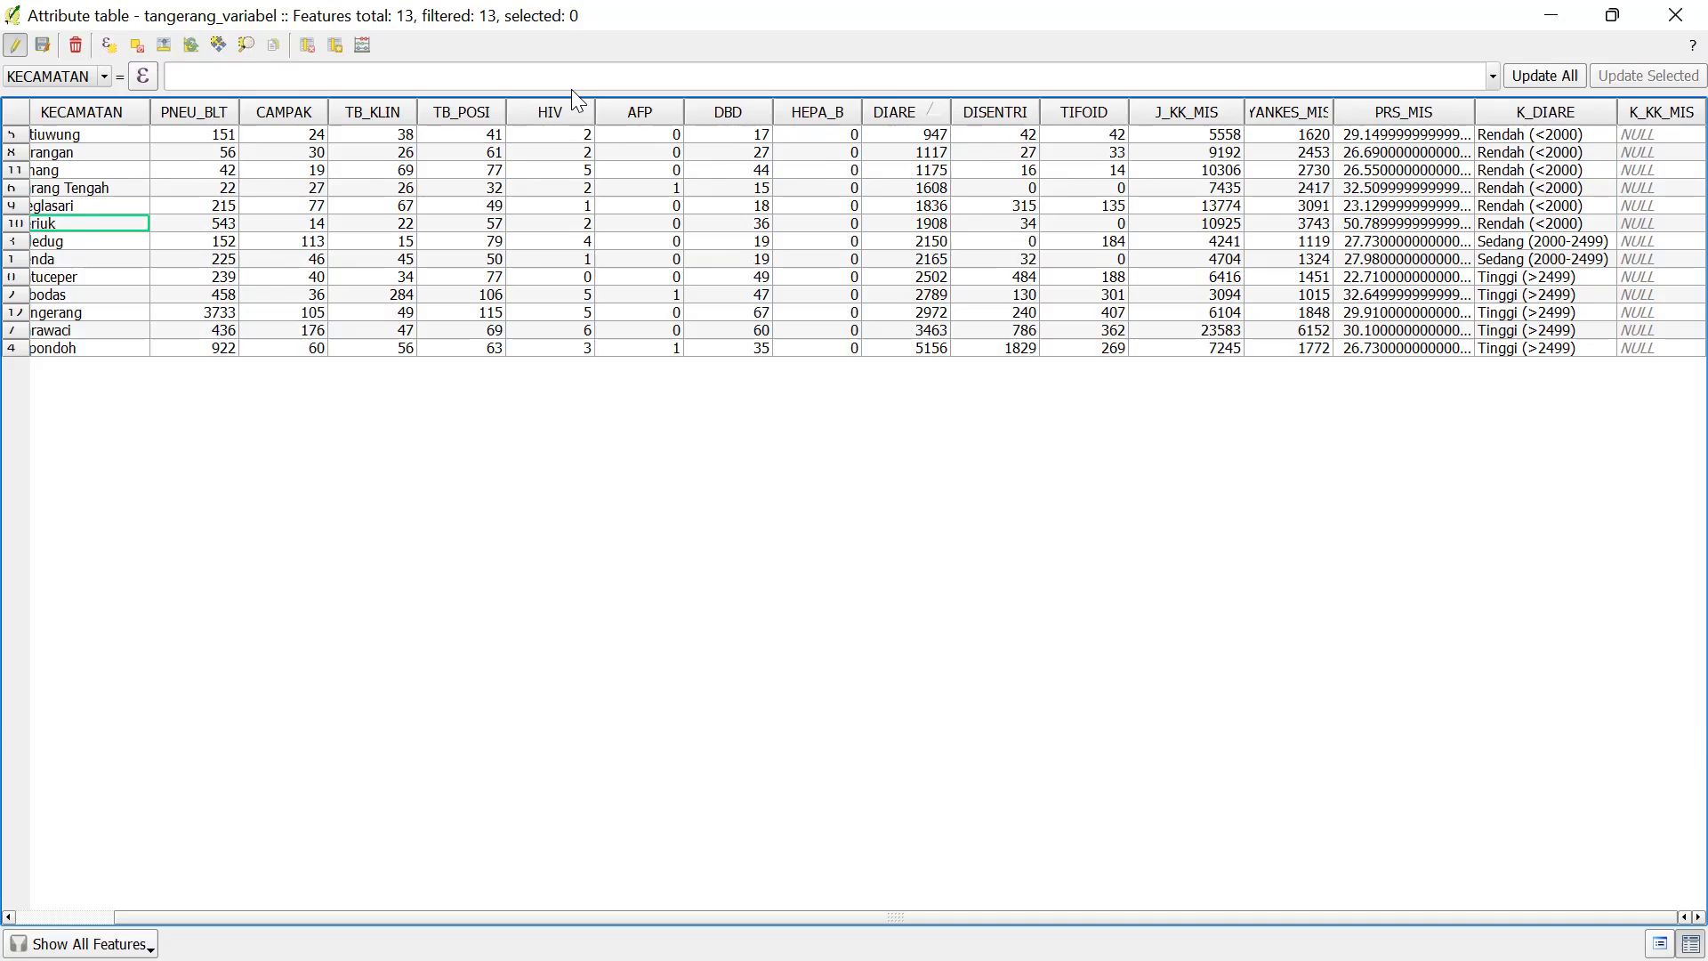
left_click(569, 111)
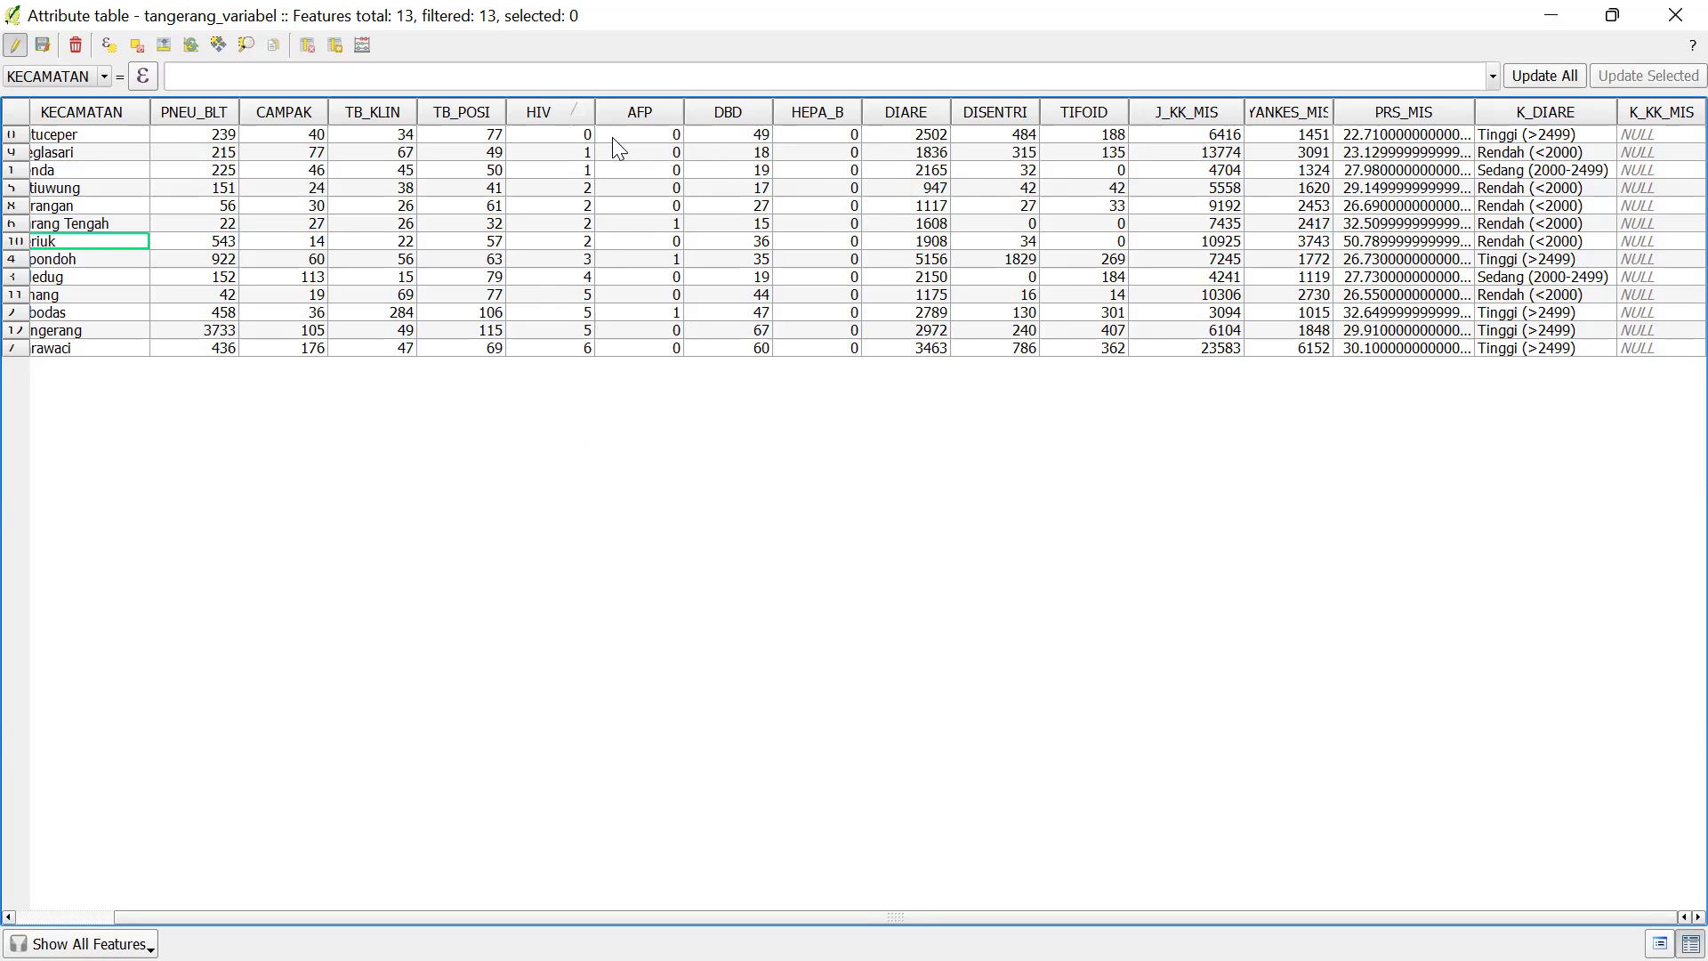
left_click(286, 114)
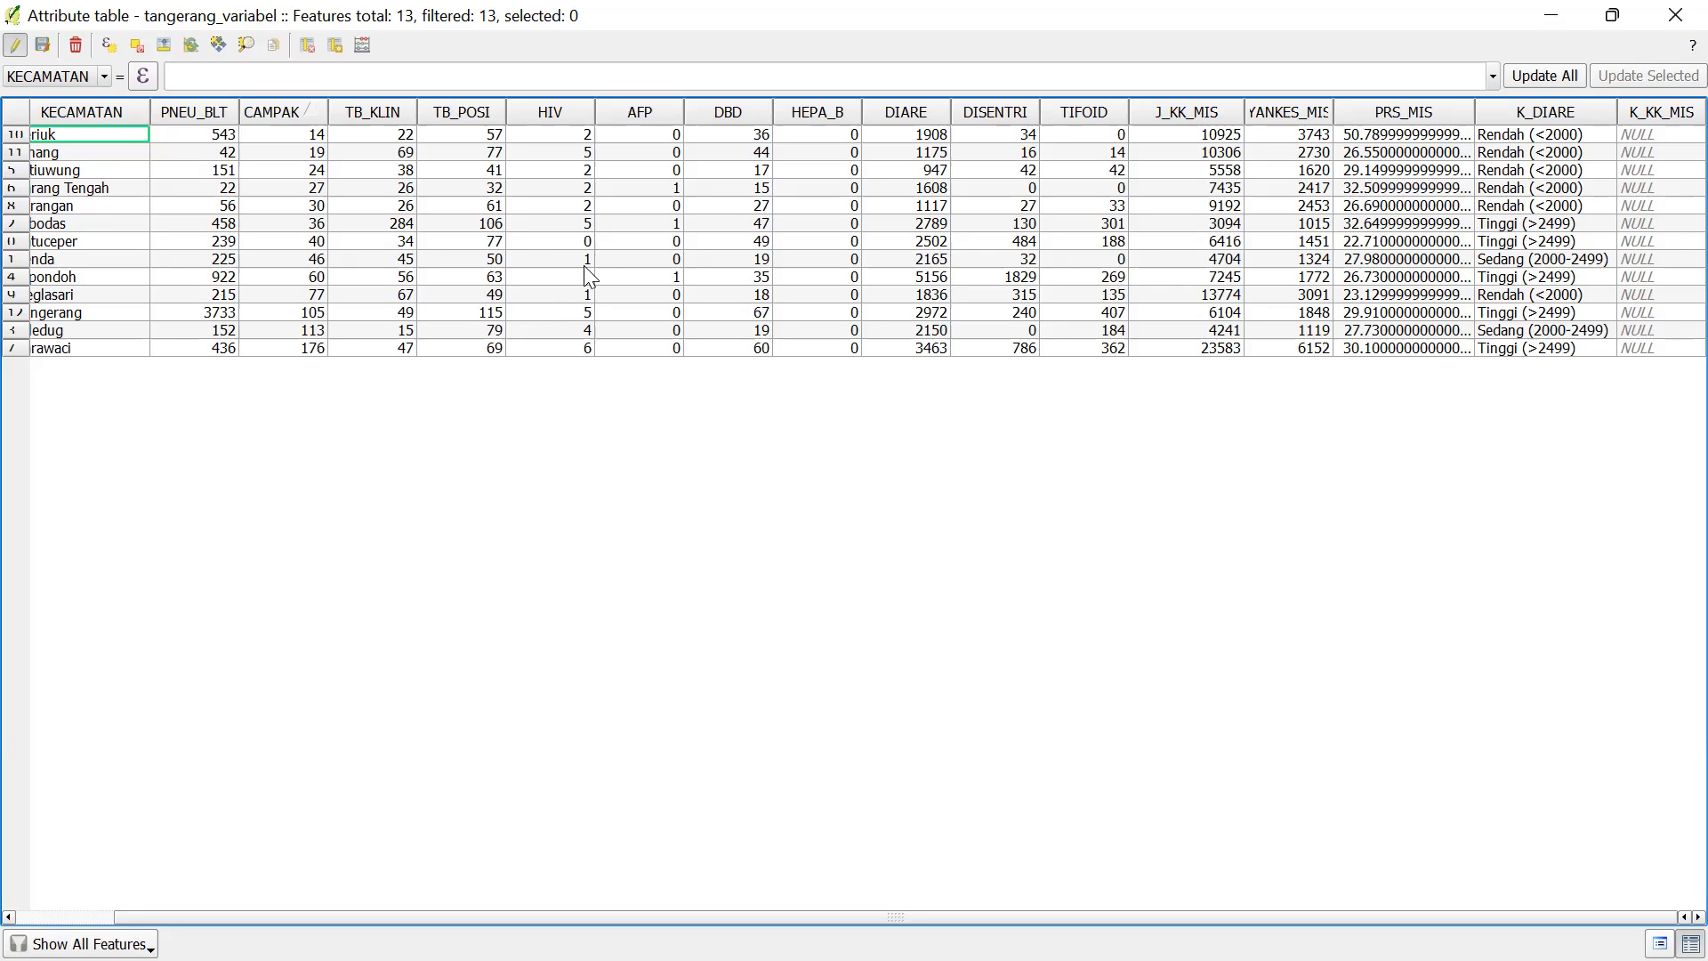
Start a selection by expression on tangerang_variabel and list the layer's available fields
left_click(109, 46)
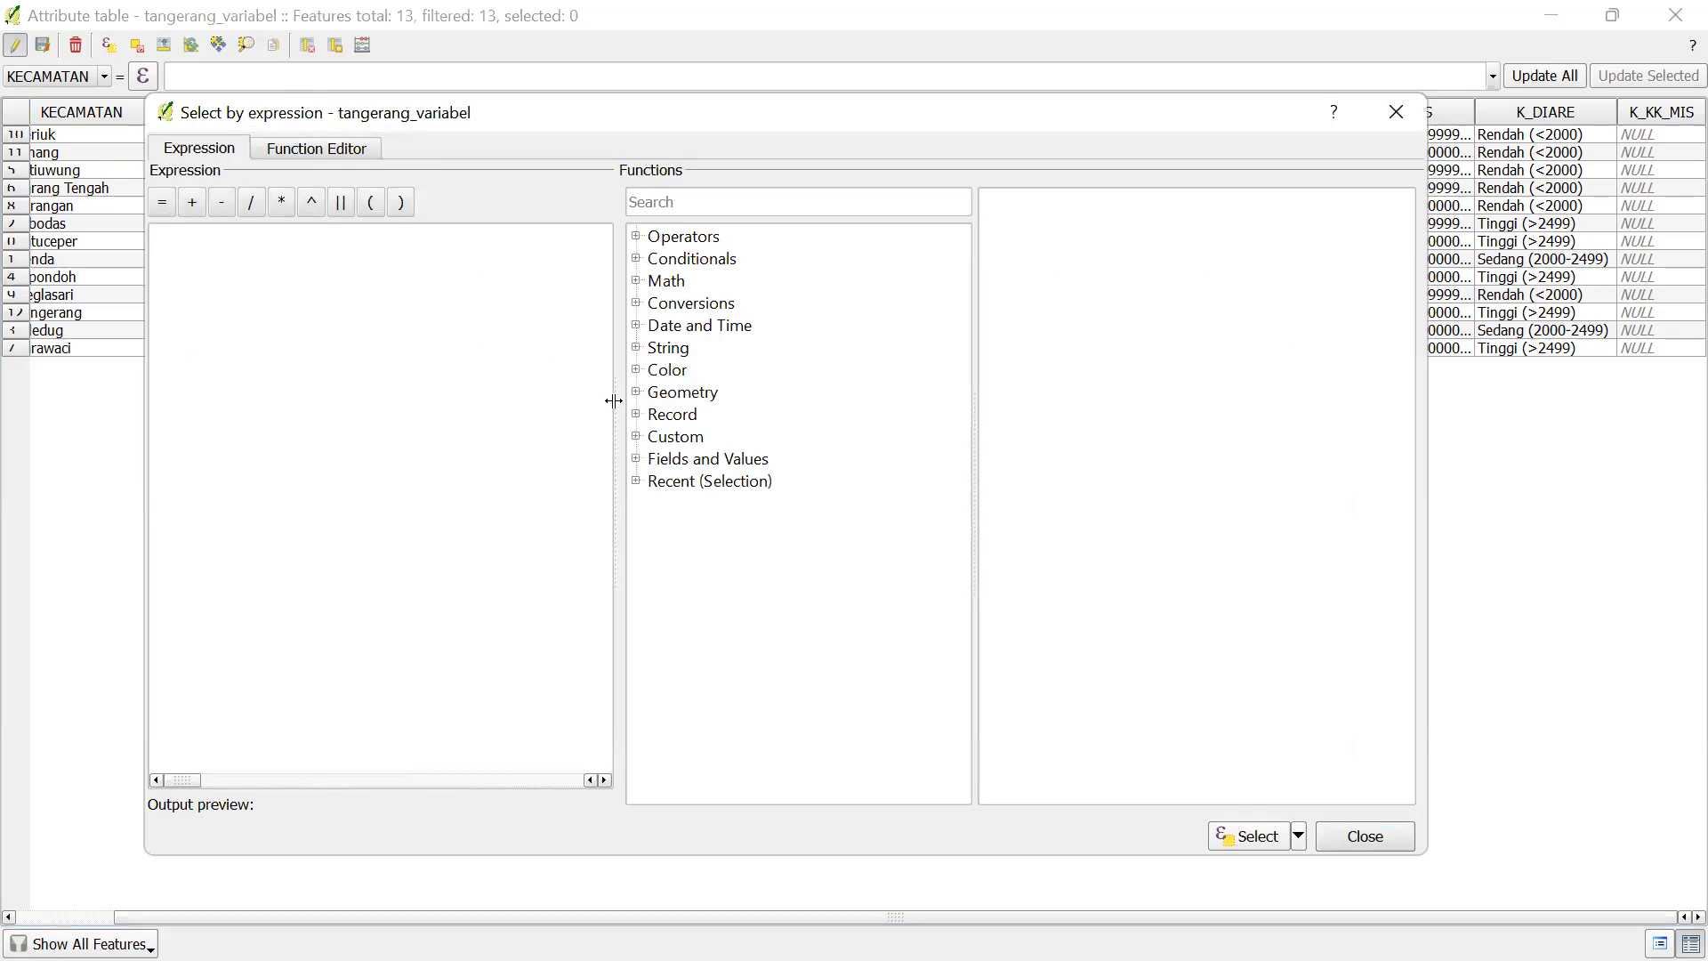
left_click(637, 460)
scroll(643, 471, "down", 1)
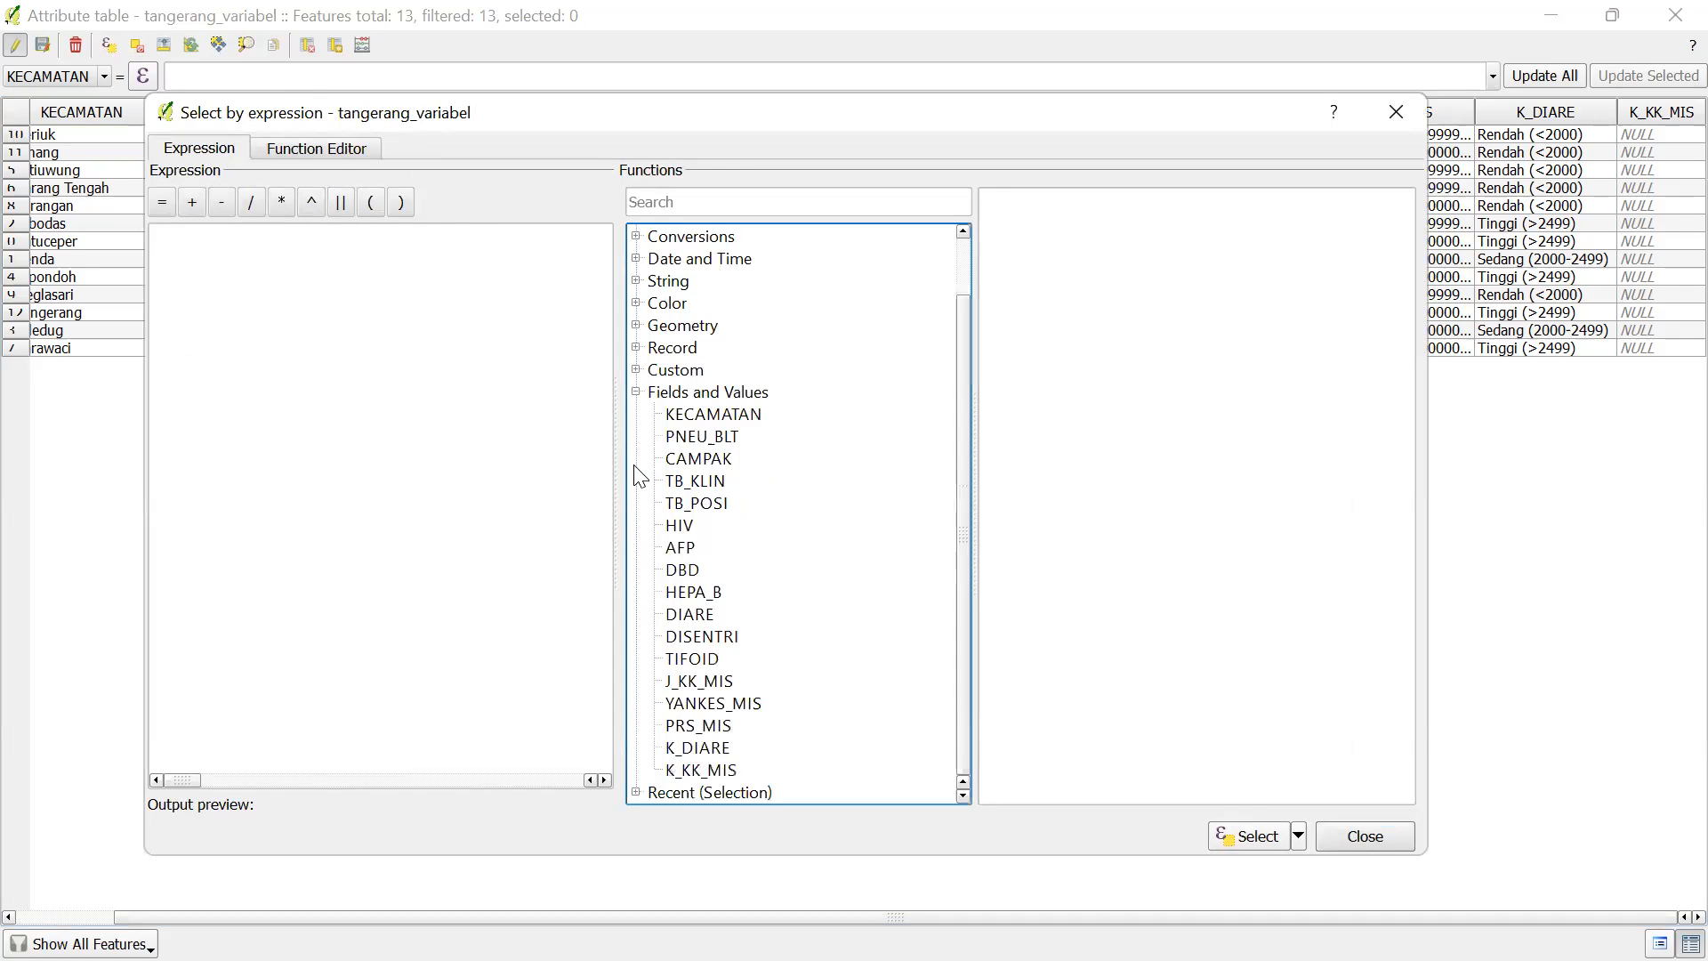
left_click(716, 683)
double_click(716, 683)
double_click(716, 683)
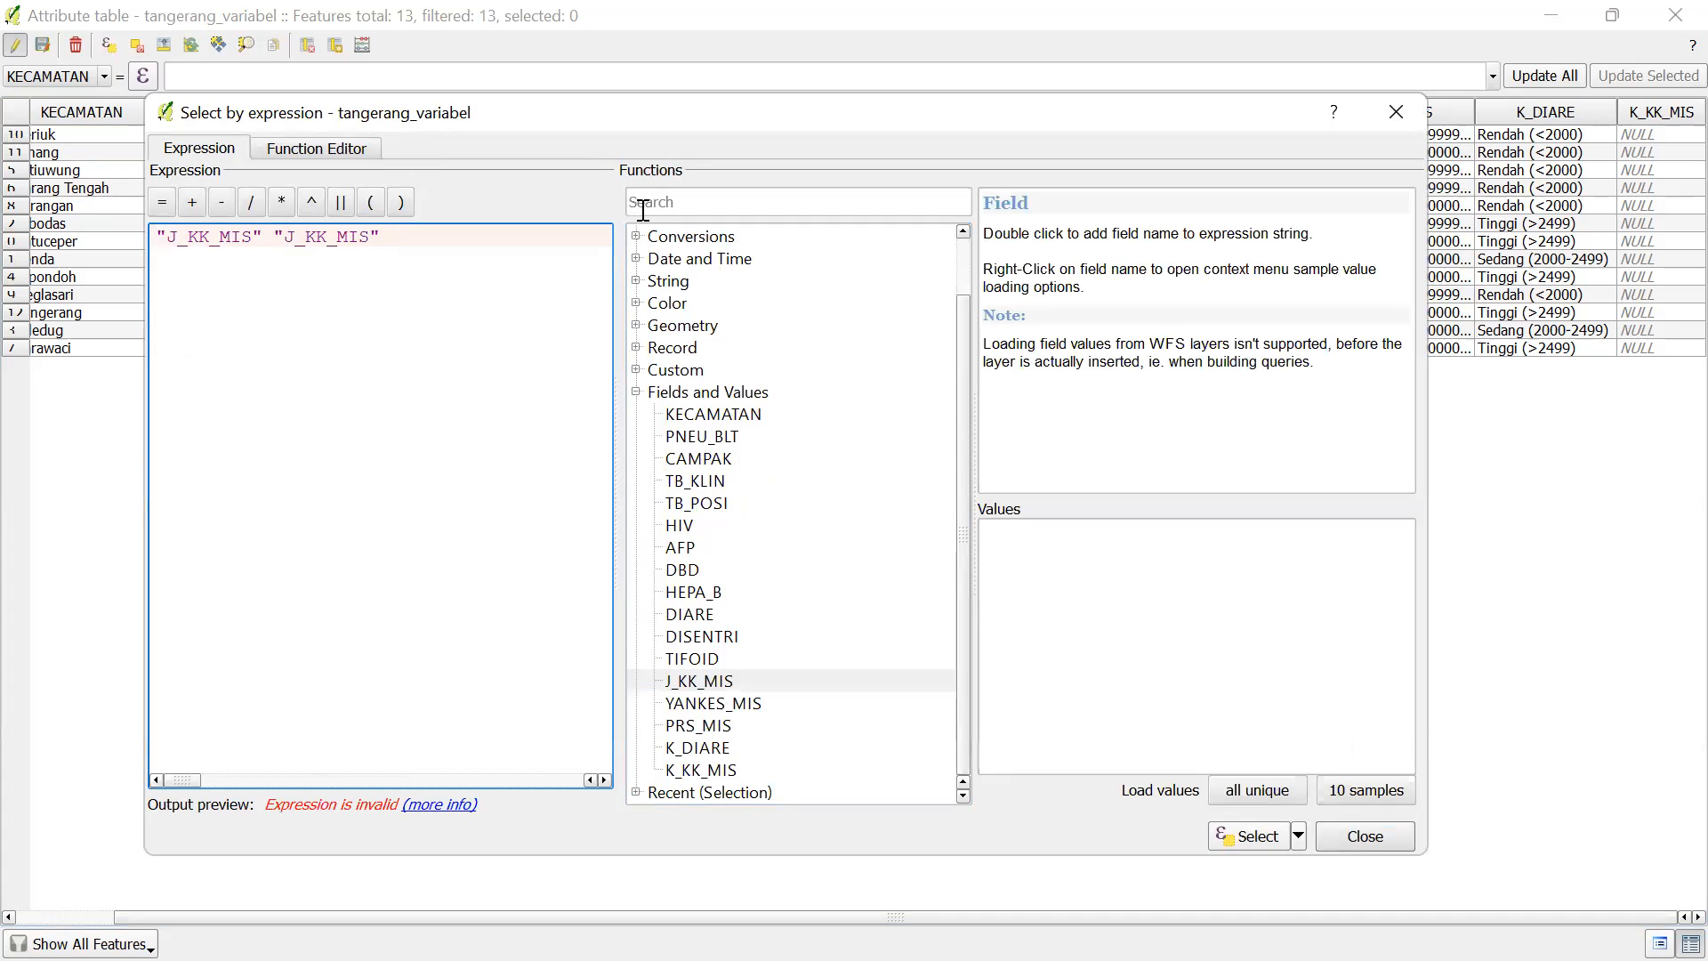
key("ctrl+a")
key("BackSpace")
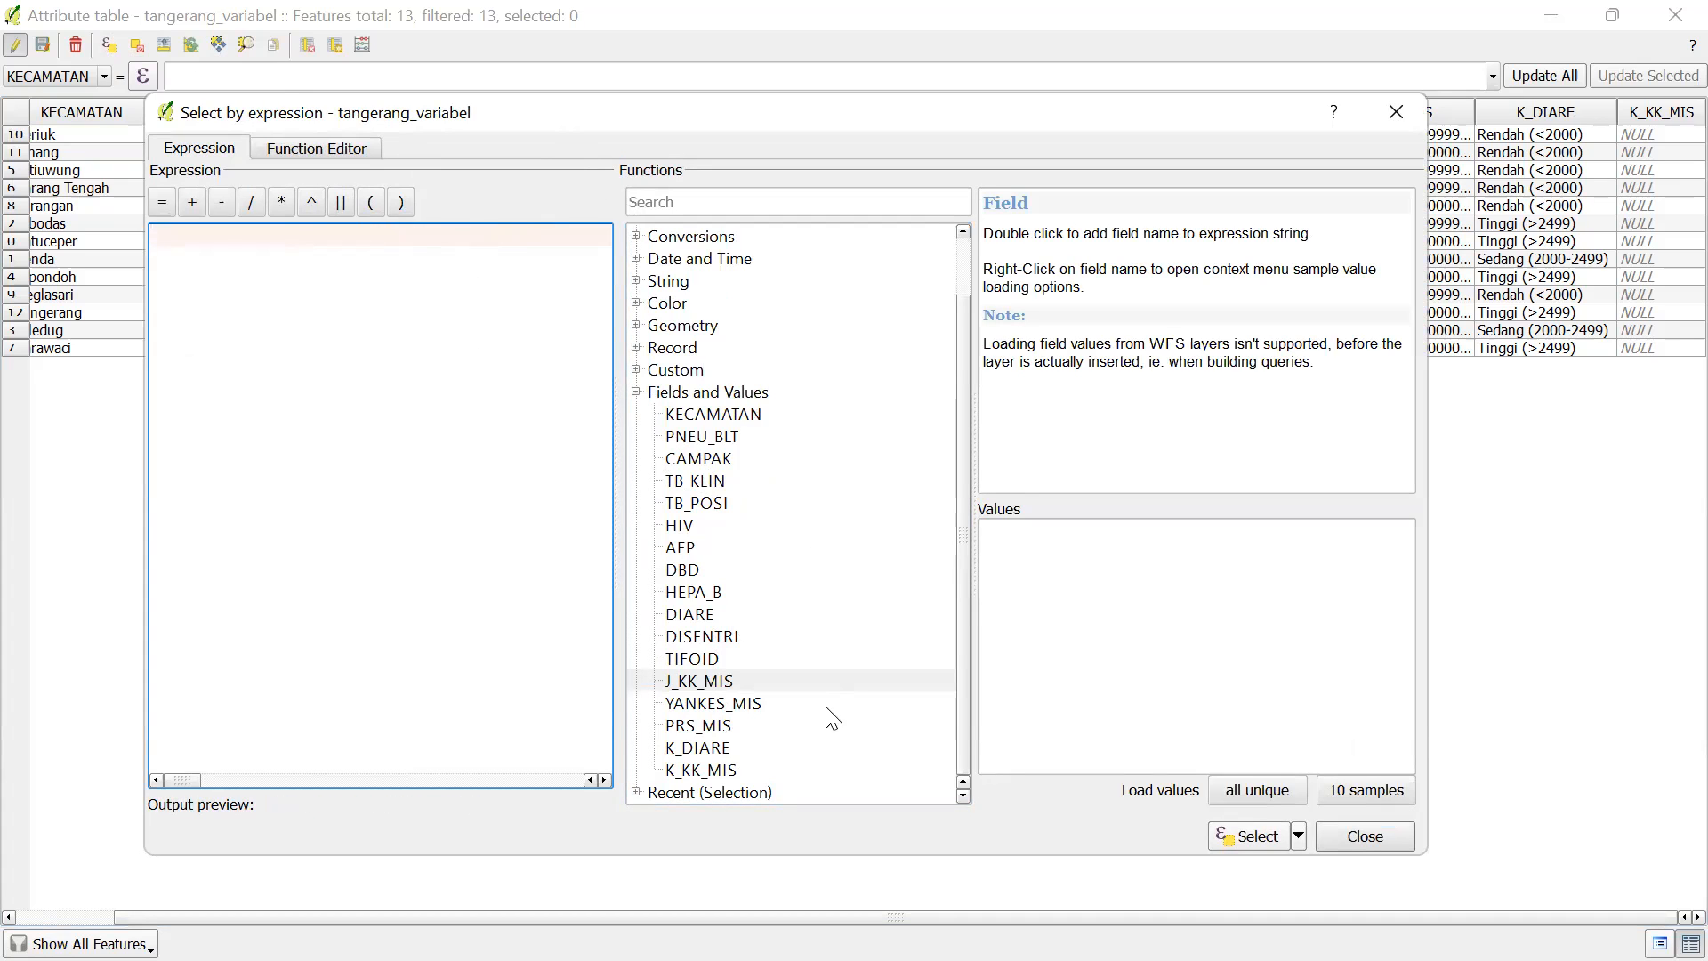
Select the features matching "J_KK_MIS" < 5000 and sort the attribute table by J_KK_MIS in ascending order
double_click(724, 685)
scroll(637, 312, "up", 1)
left_click(636, 236)
double_click(678, 438)
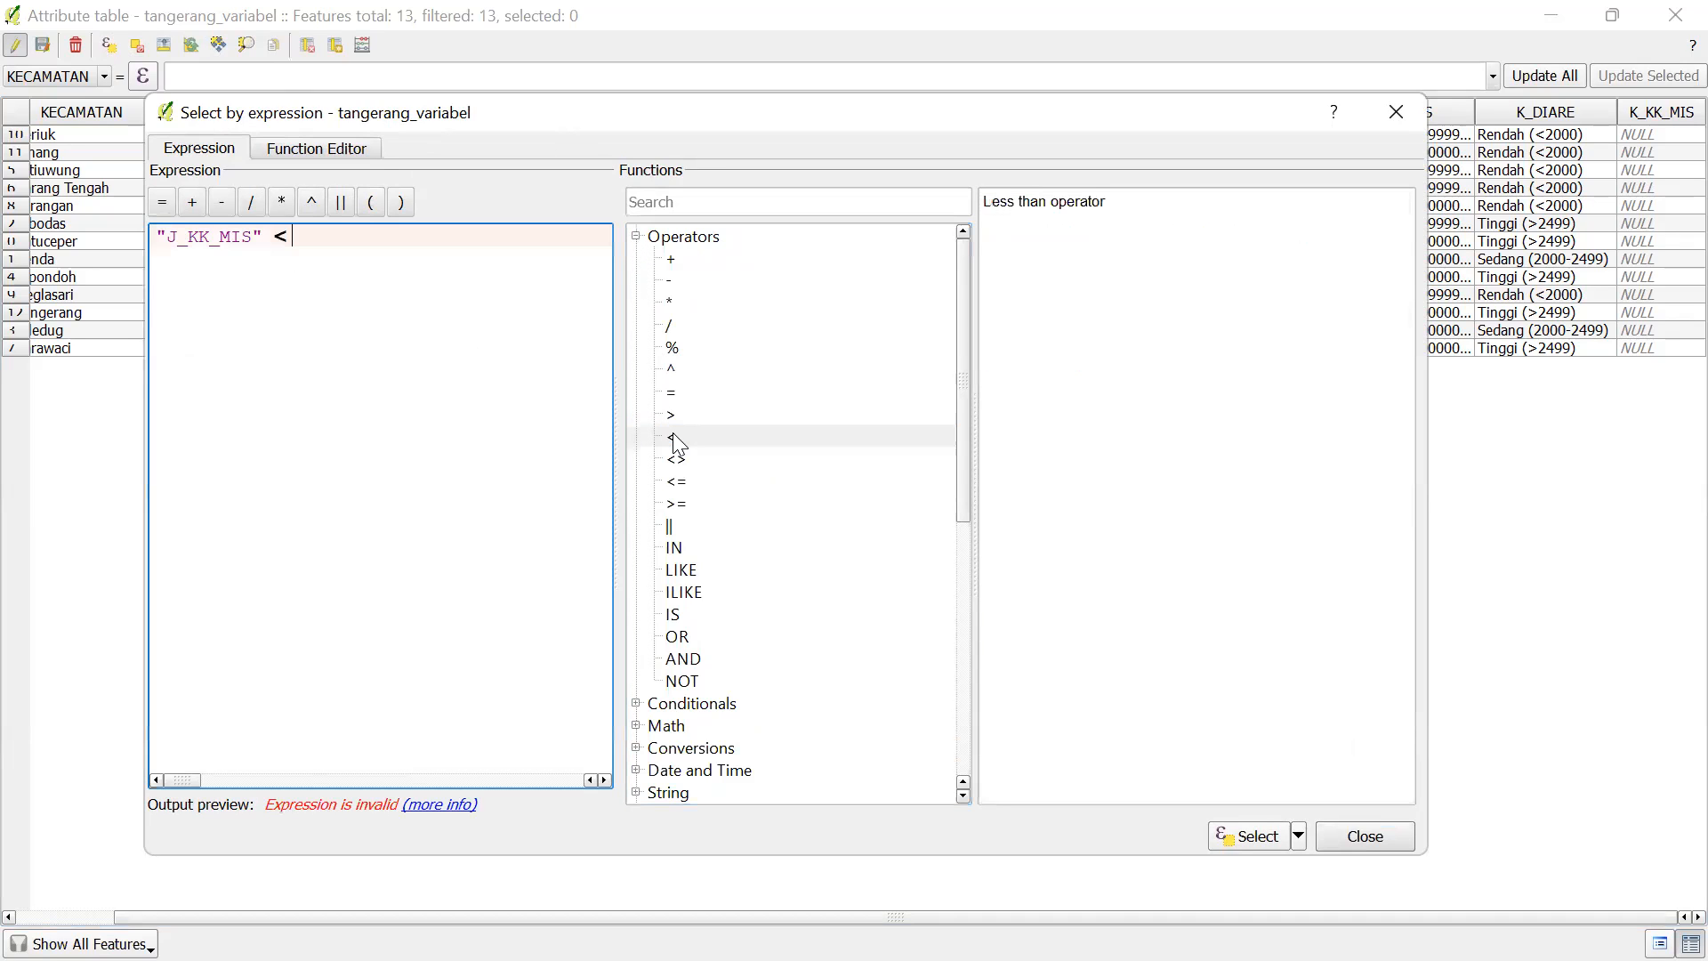
type("5000")
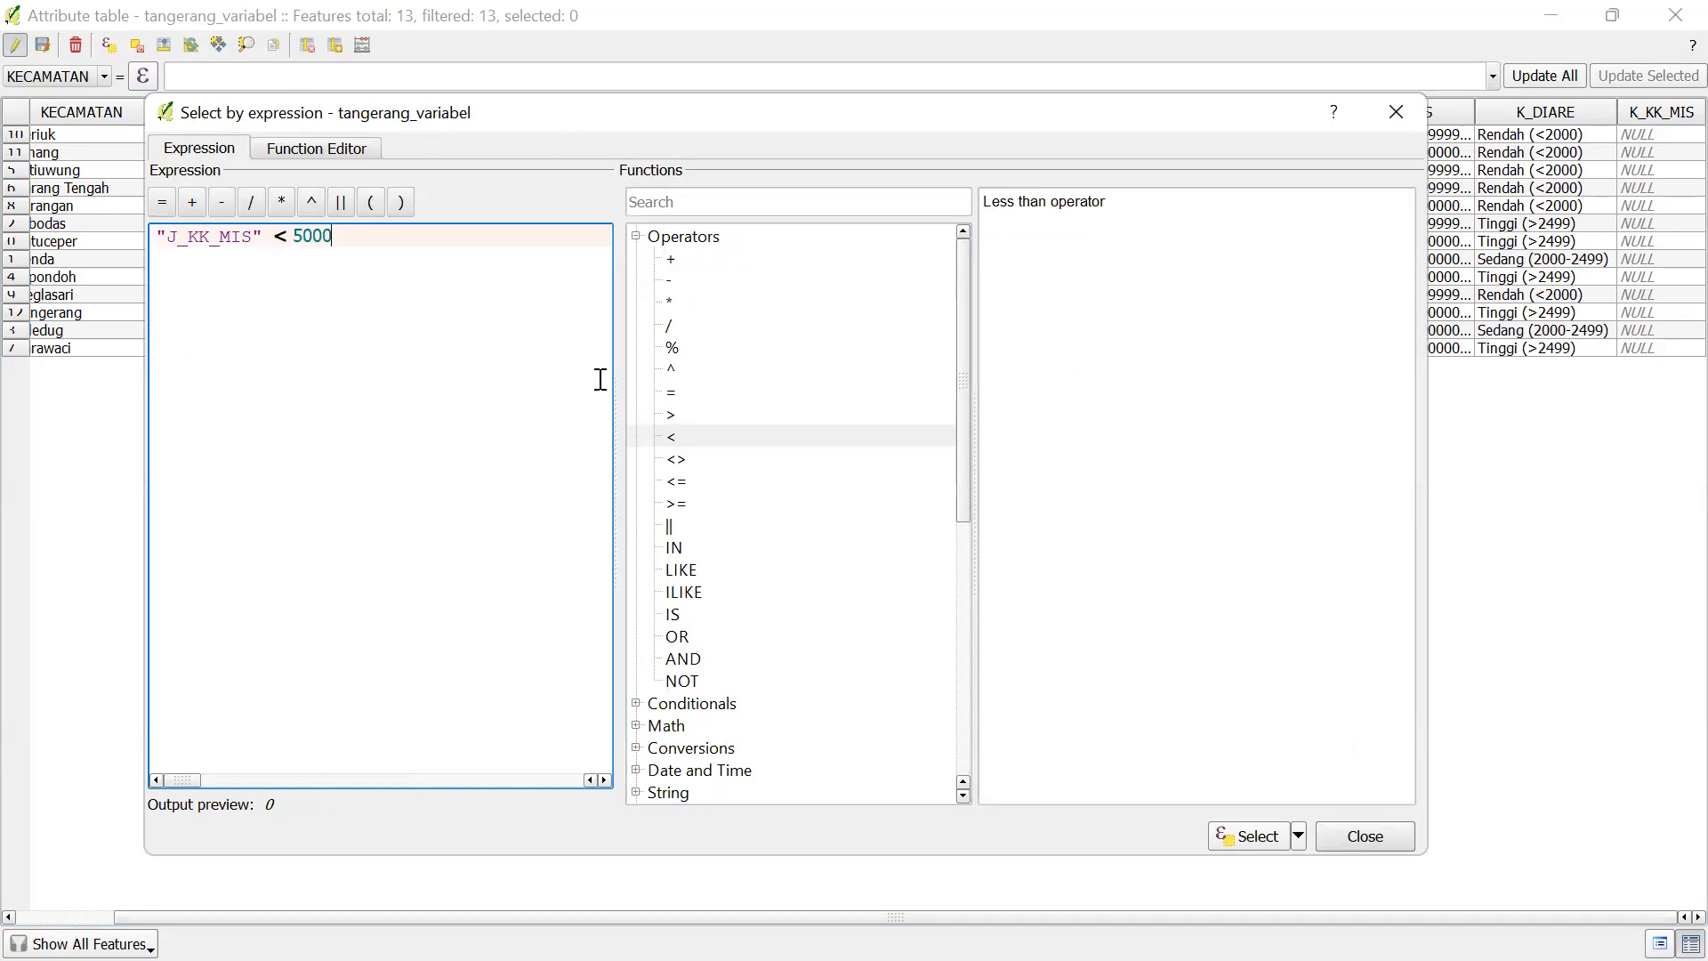
left_click(1234, 850)
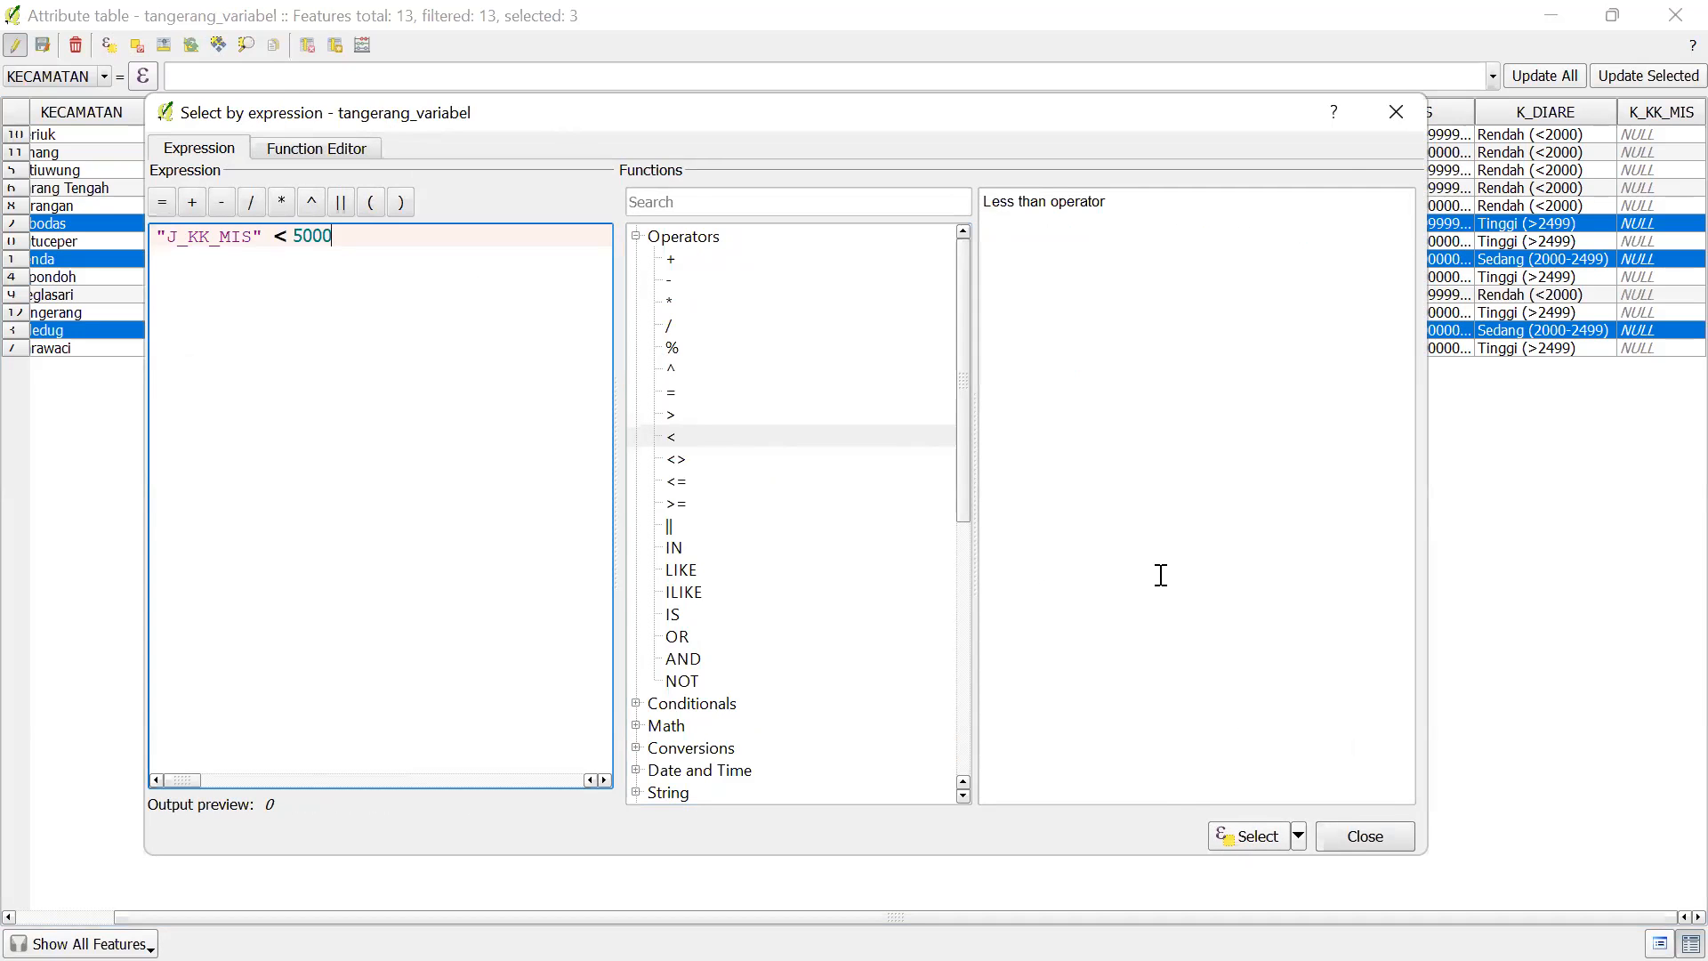
left_click(1394, 119)
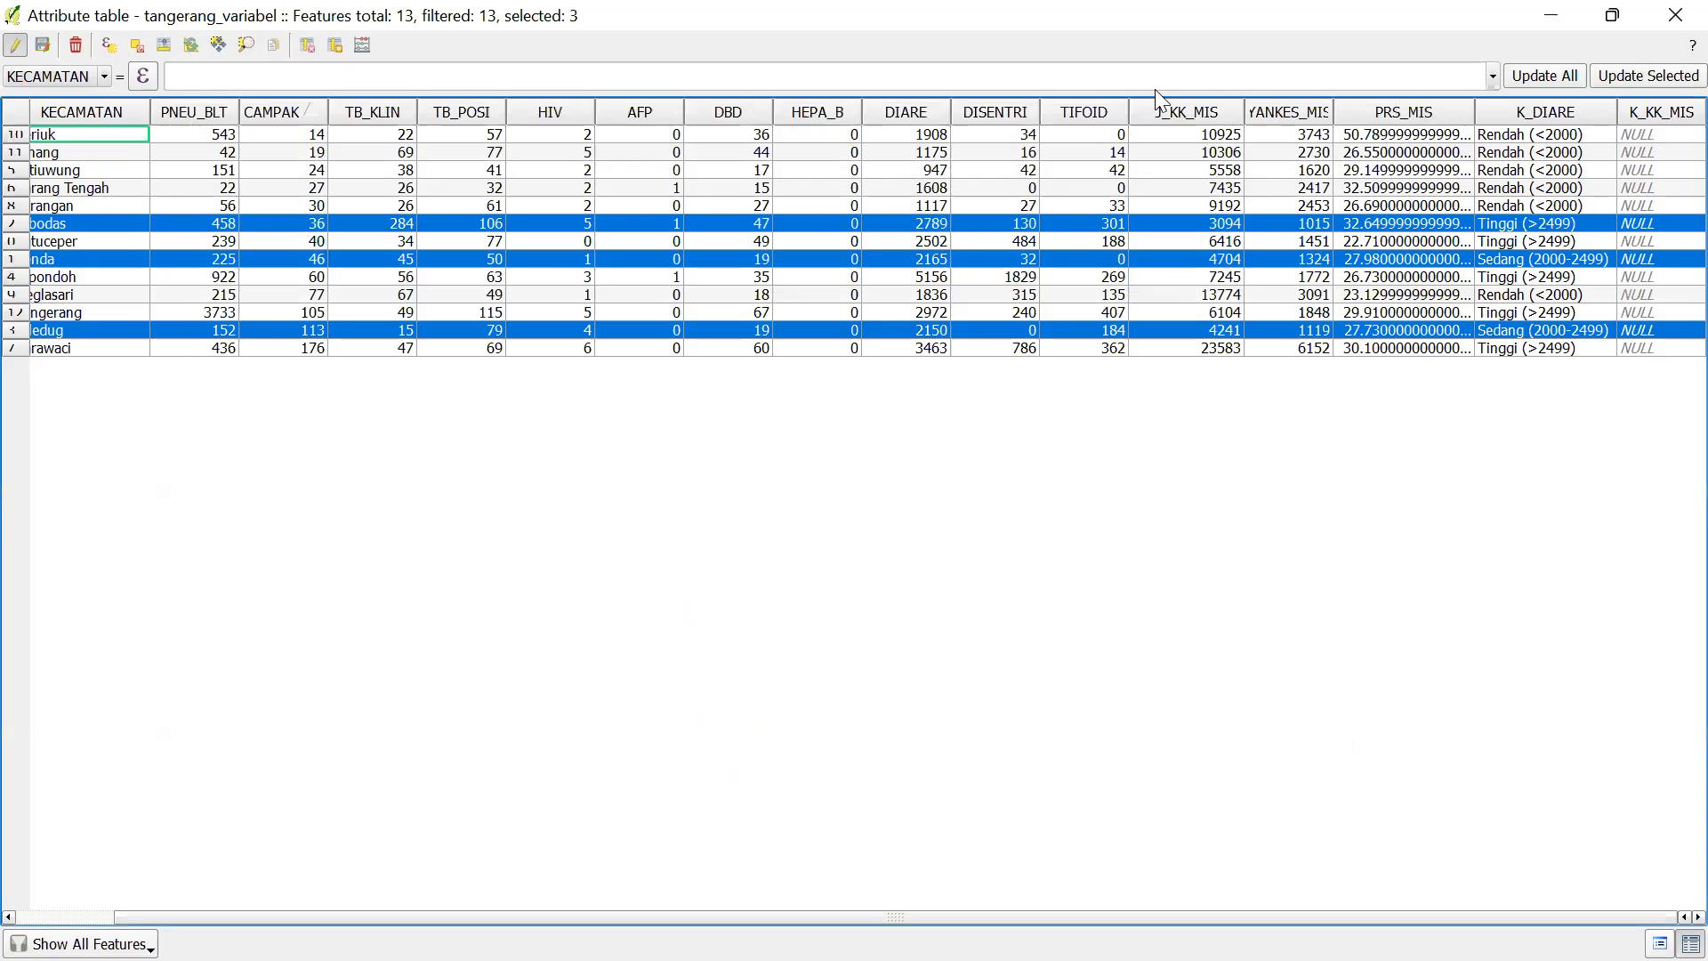
left_click(1198, 113)
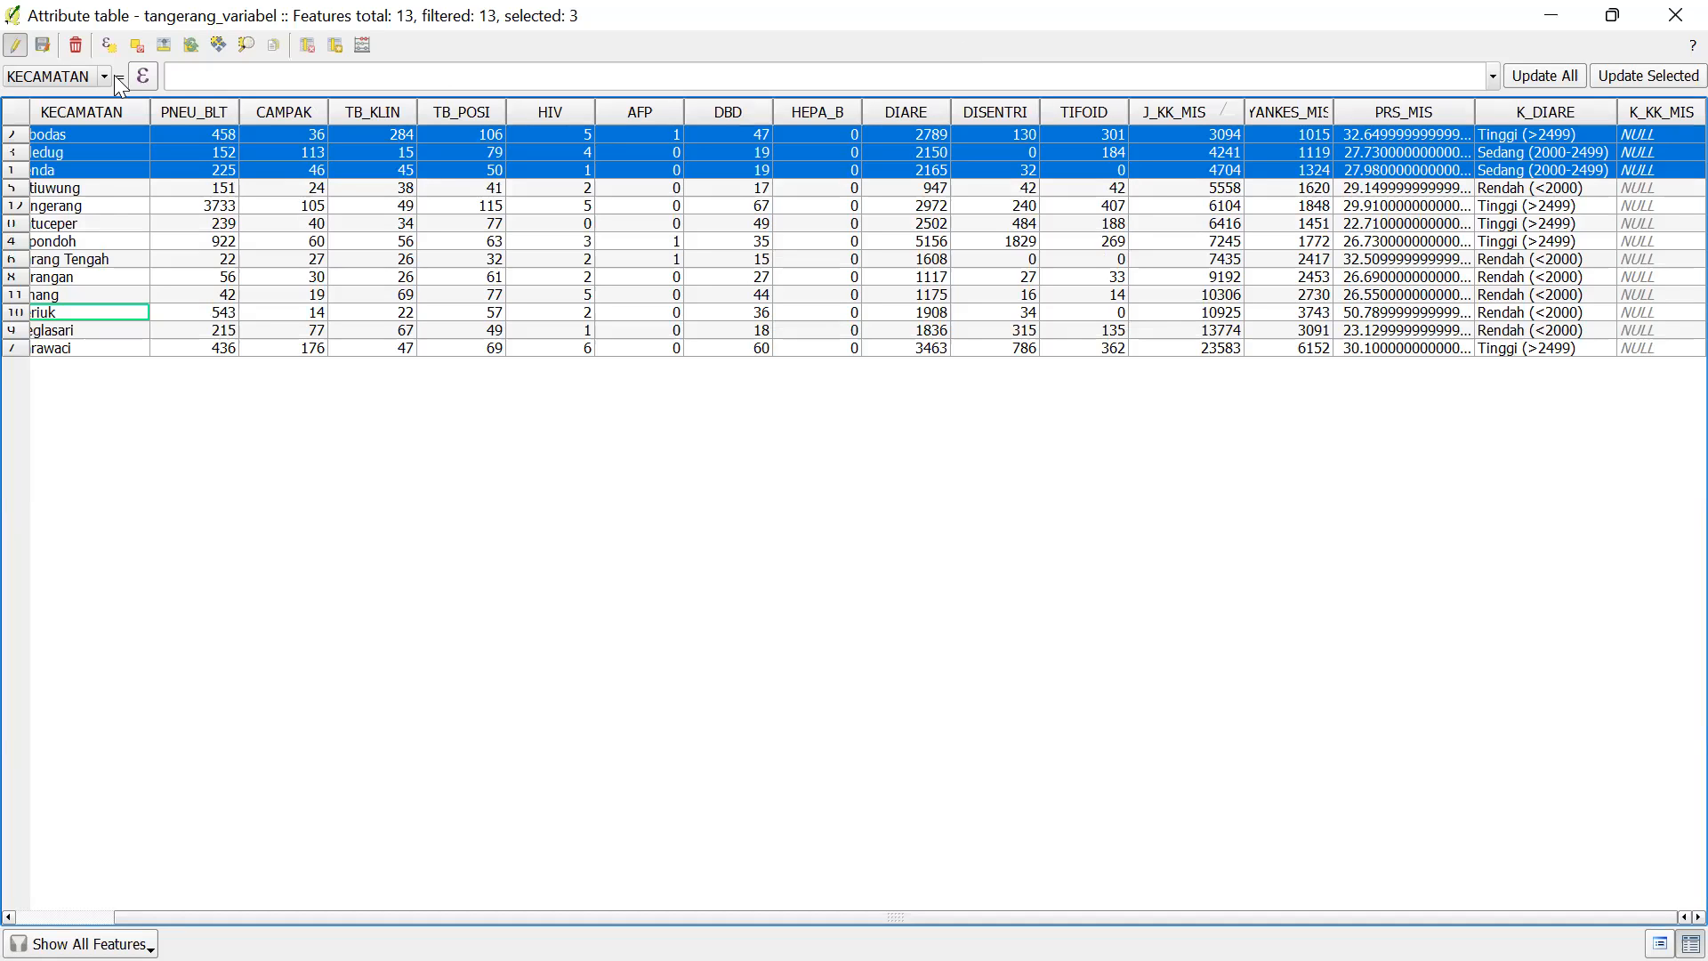
Update the existing K_KK_MIS field of the selected features to 'Rendah (<5000)' with the field calculator
left_click(360, 55)
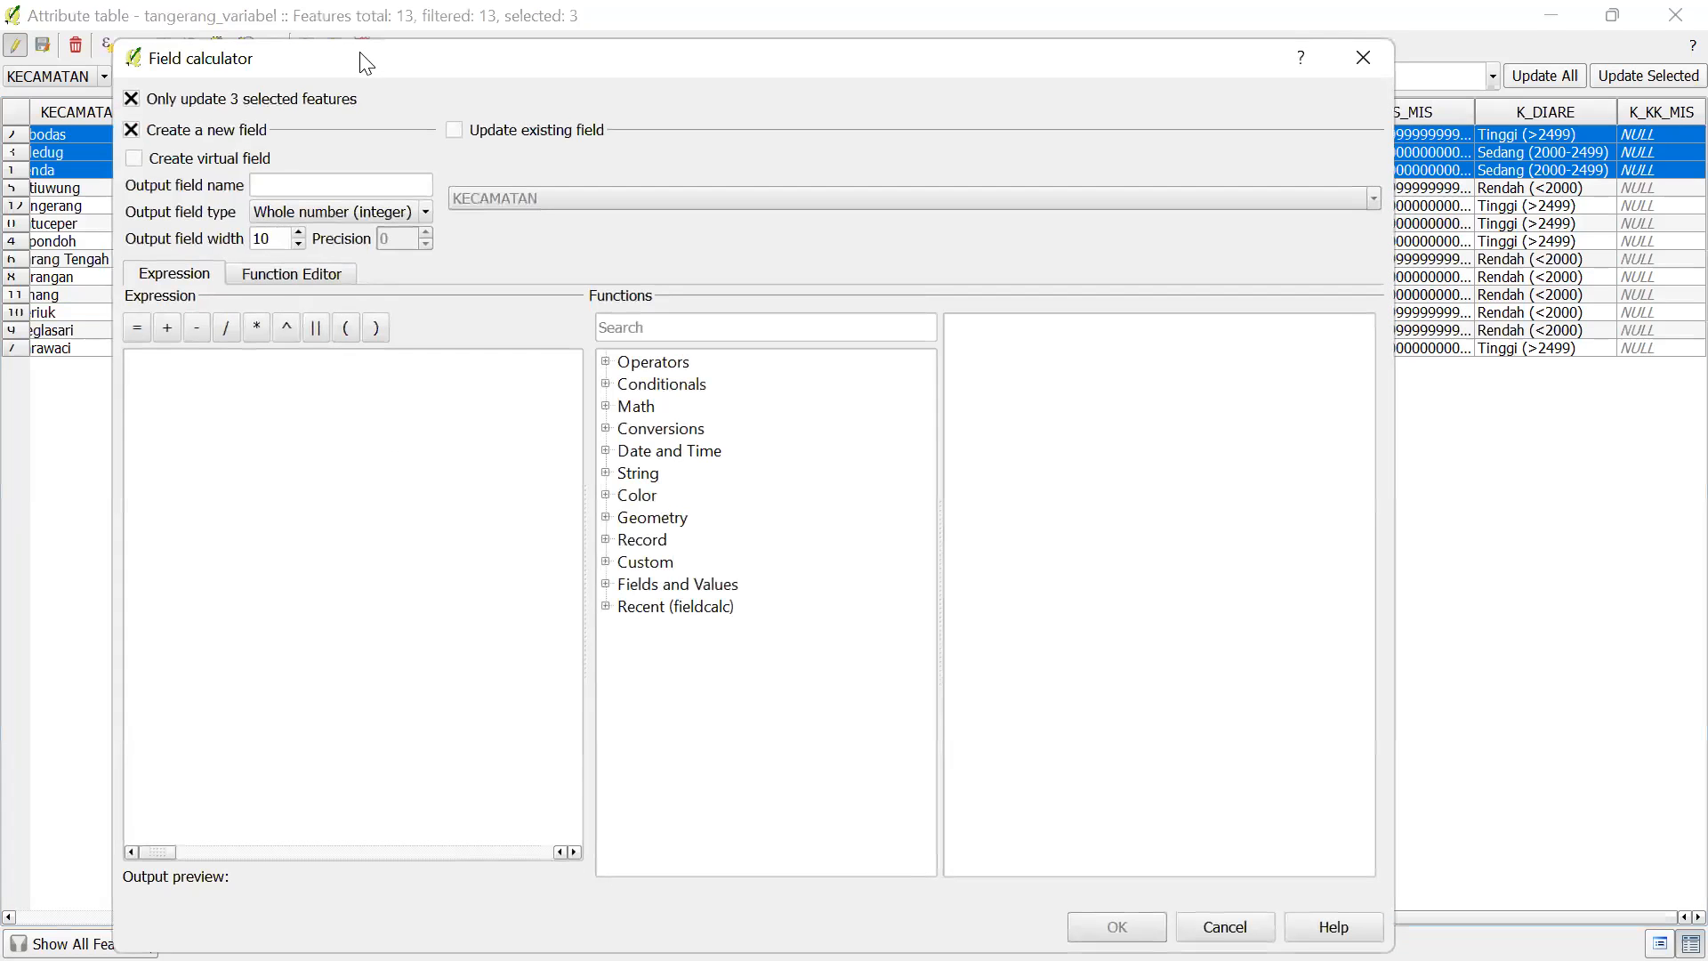
left_click(454, 131)
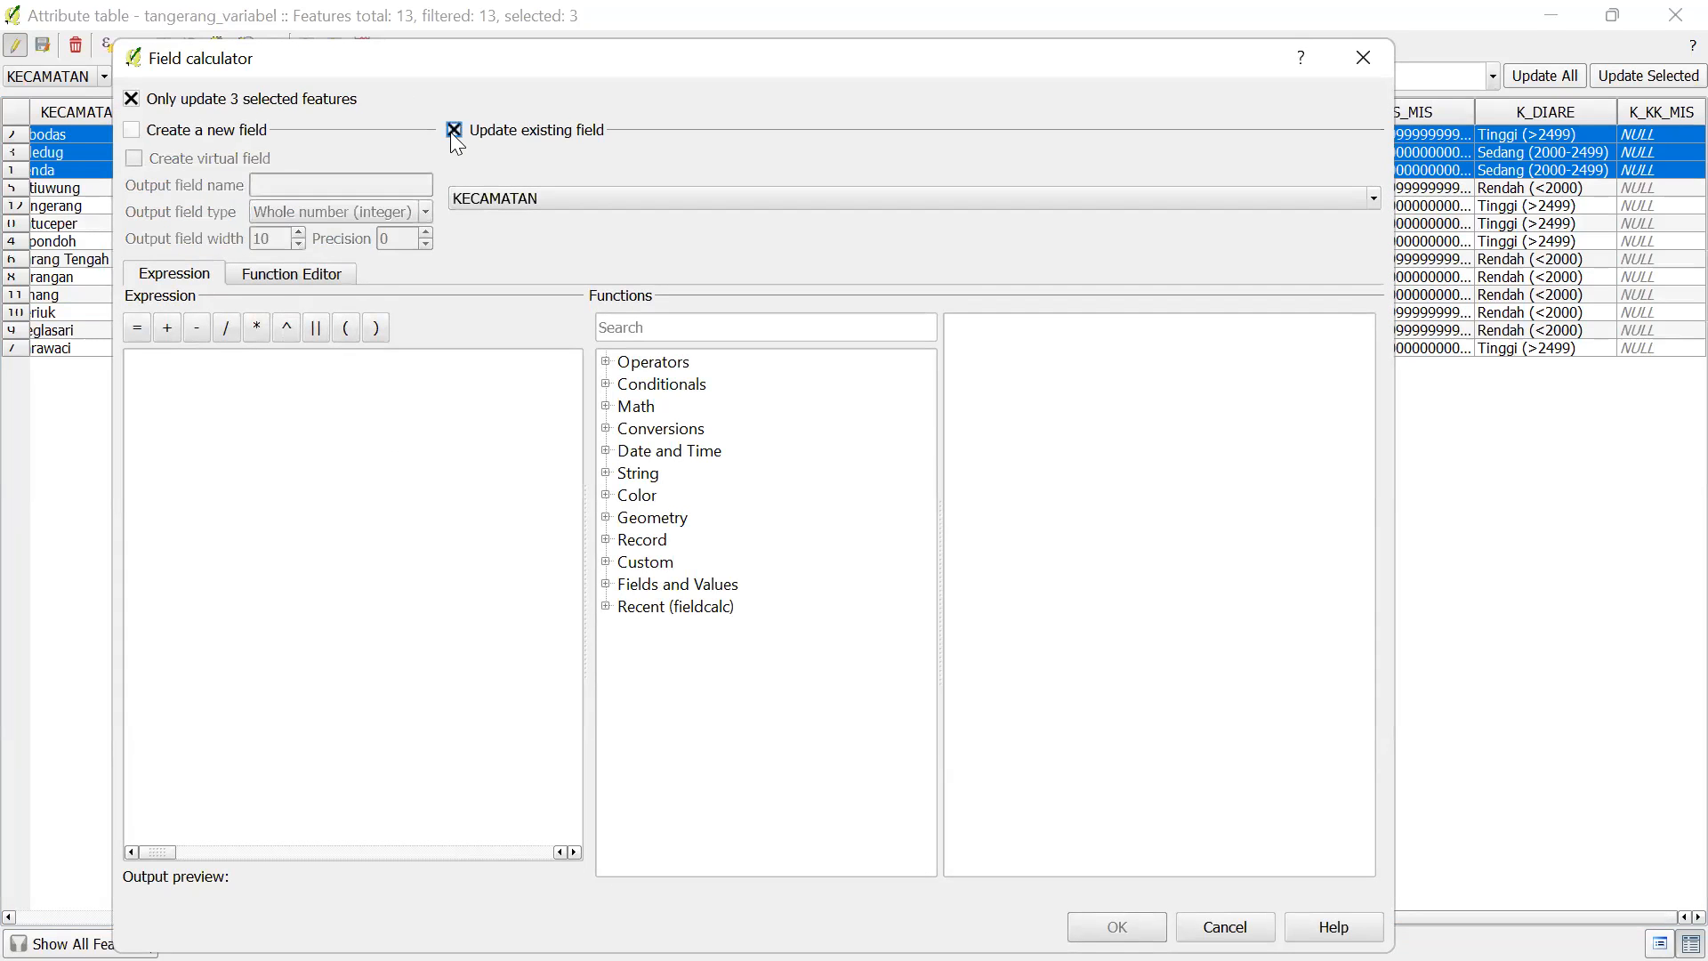
left_click(492, 199)
scroll(507, 320, "down", 3)
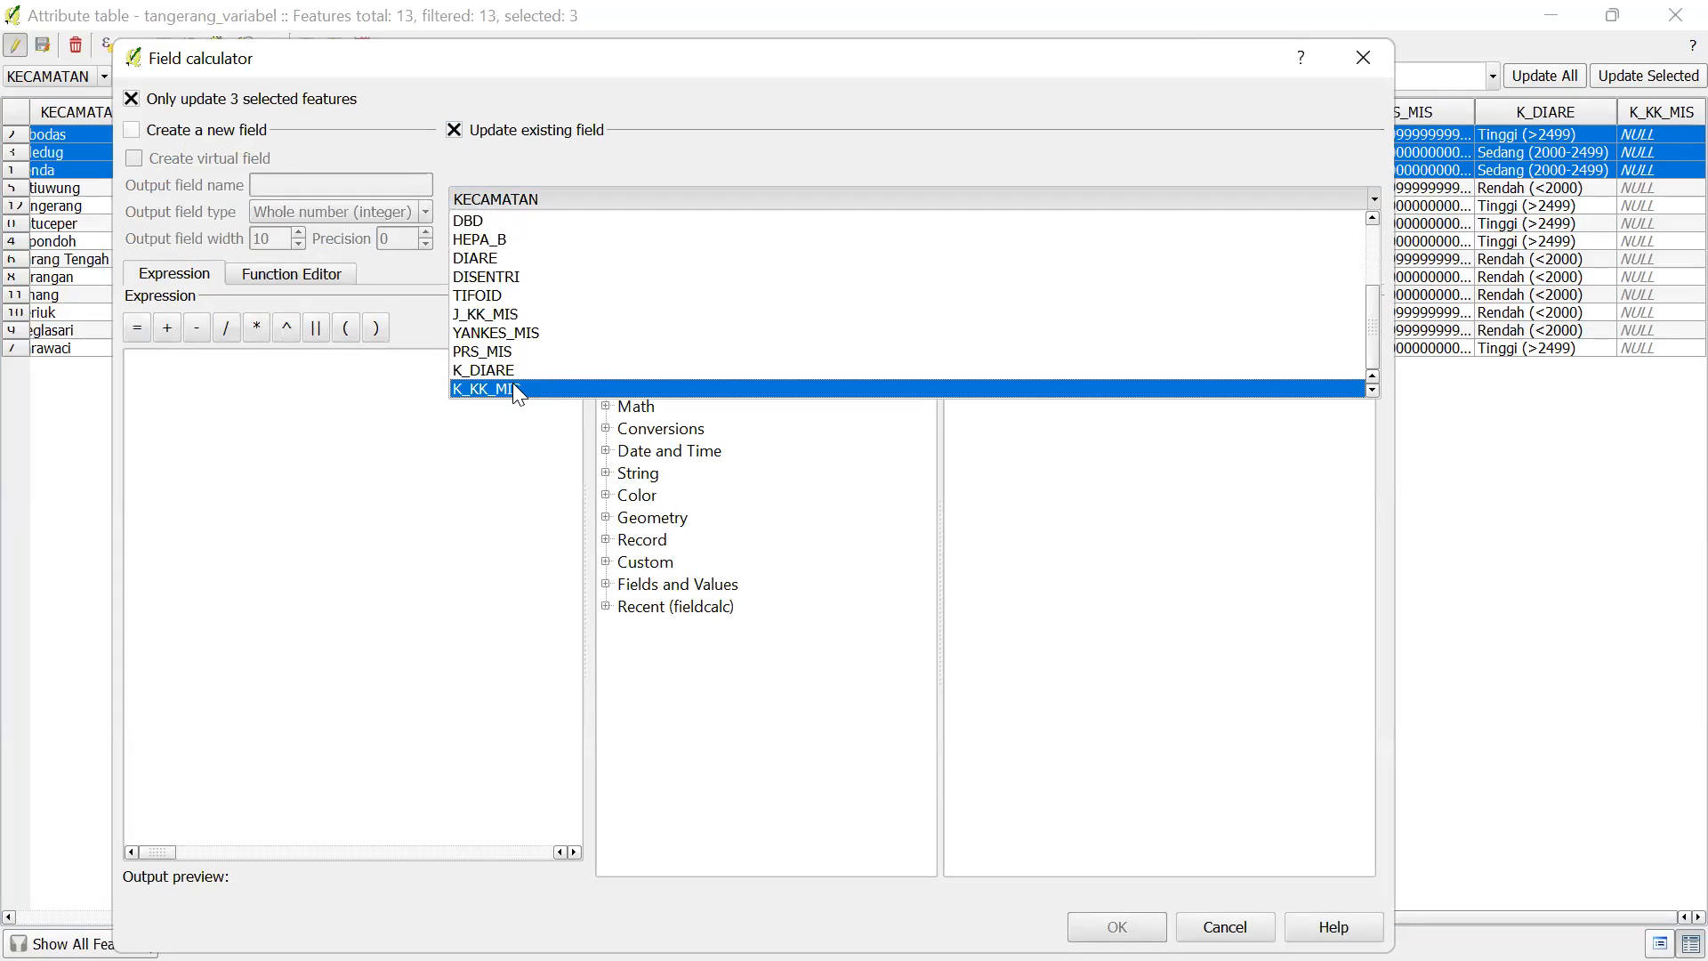
left_click(513, 384)
left_click(442, 402)
type("'")
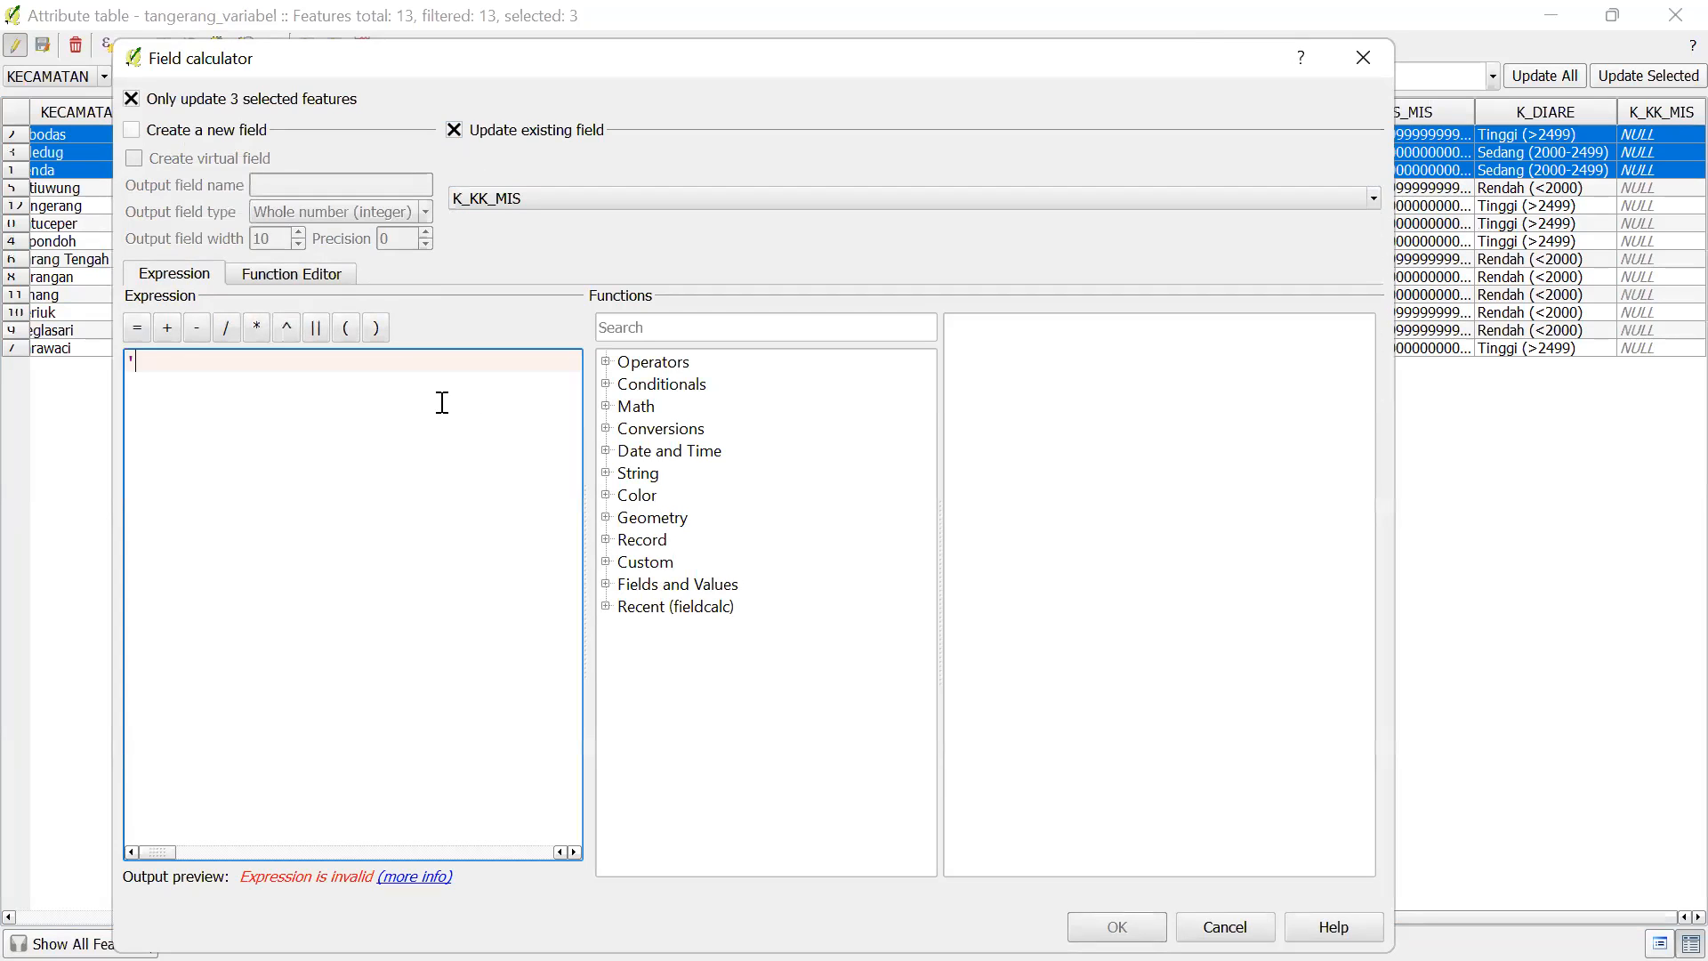
type("Rendah")
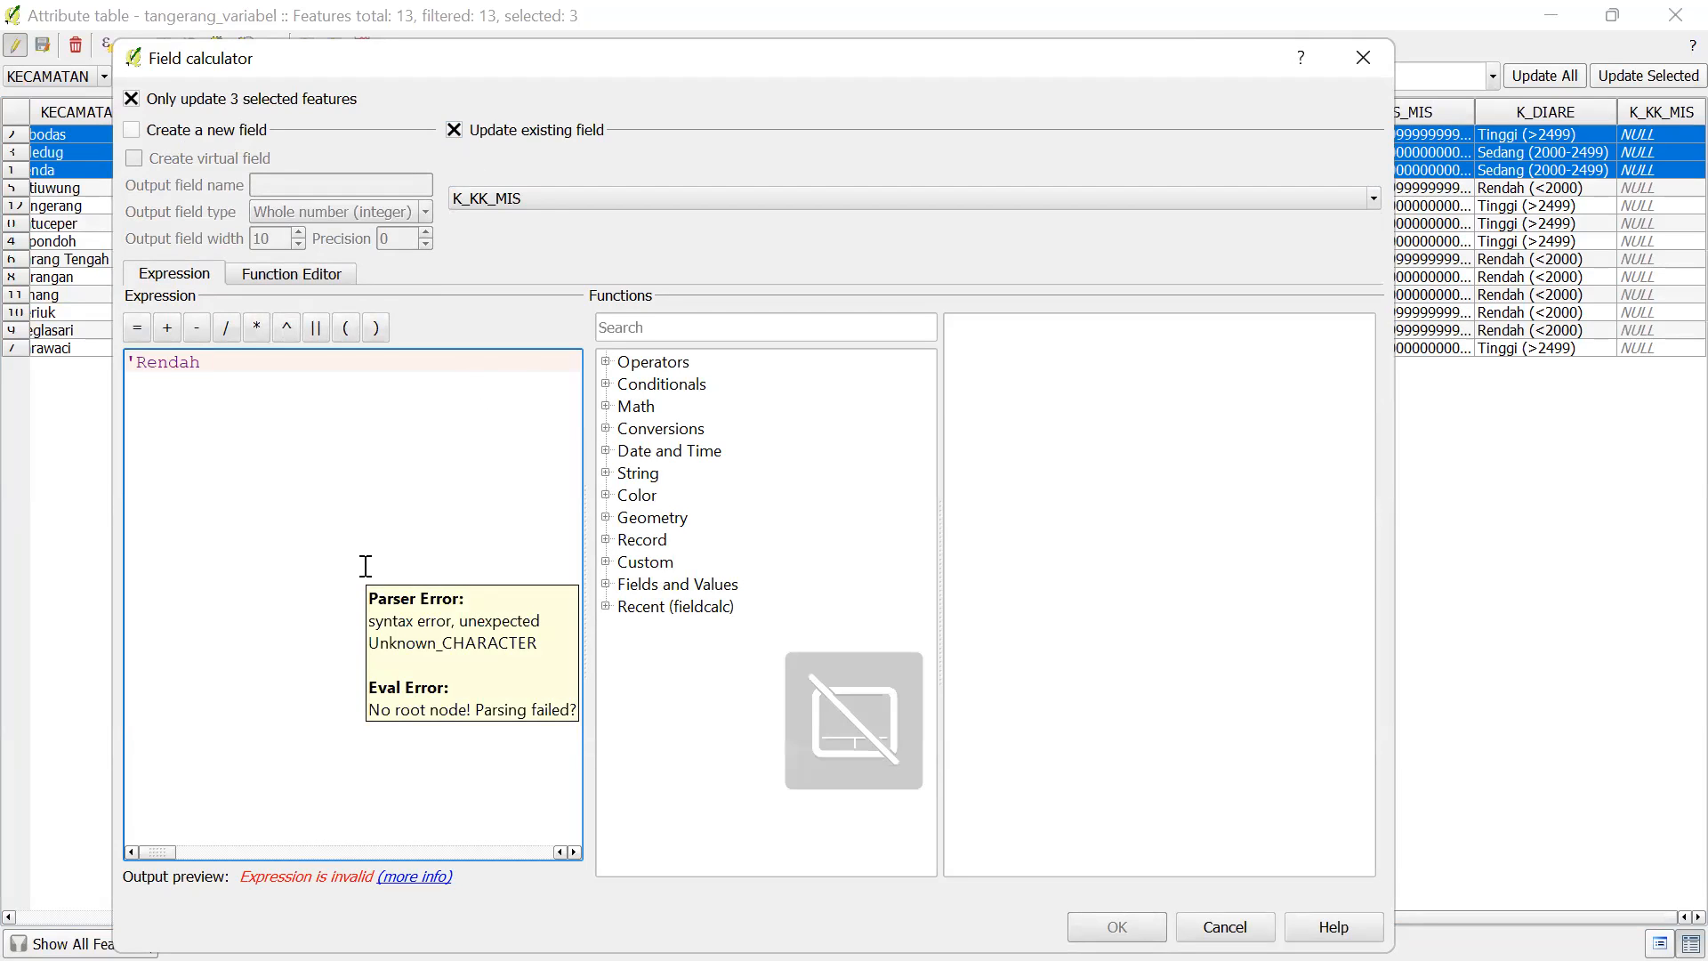
type(" (<")
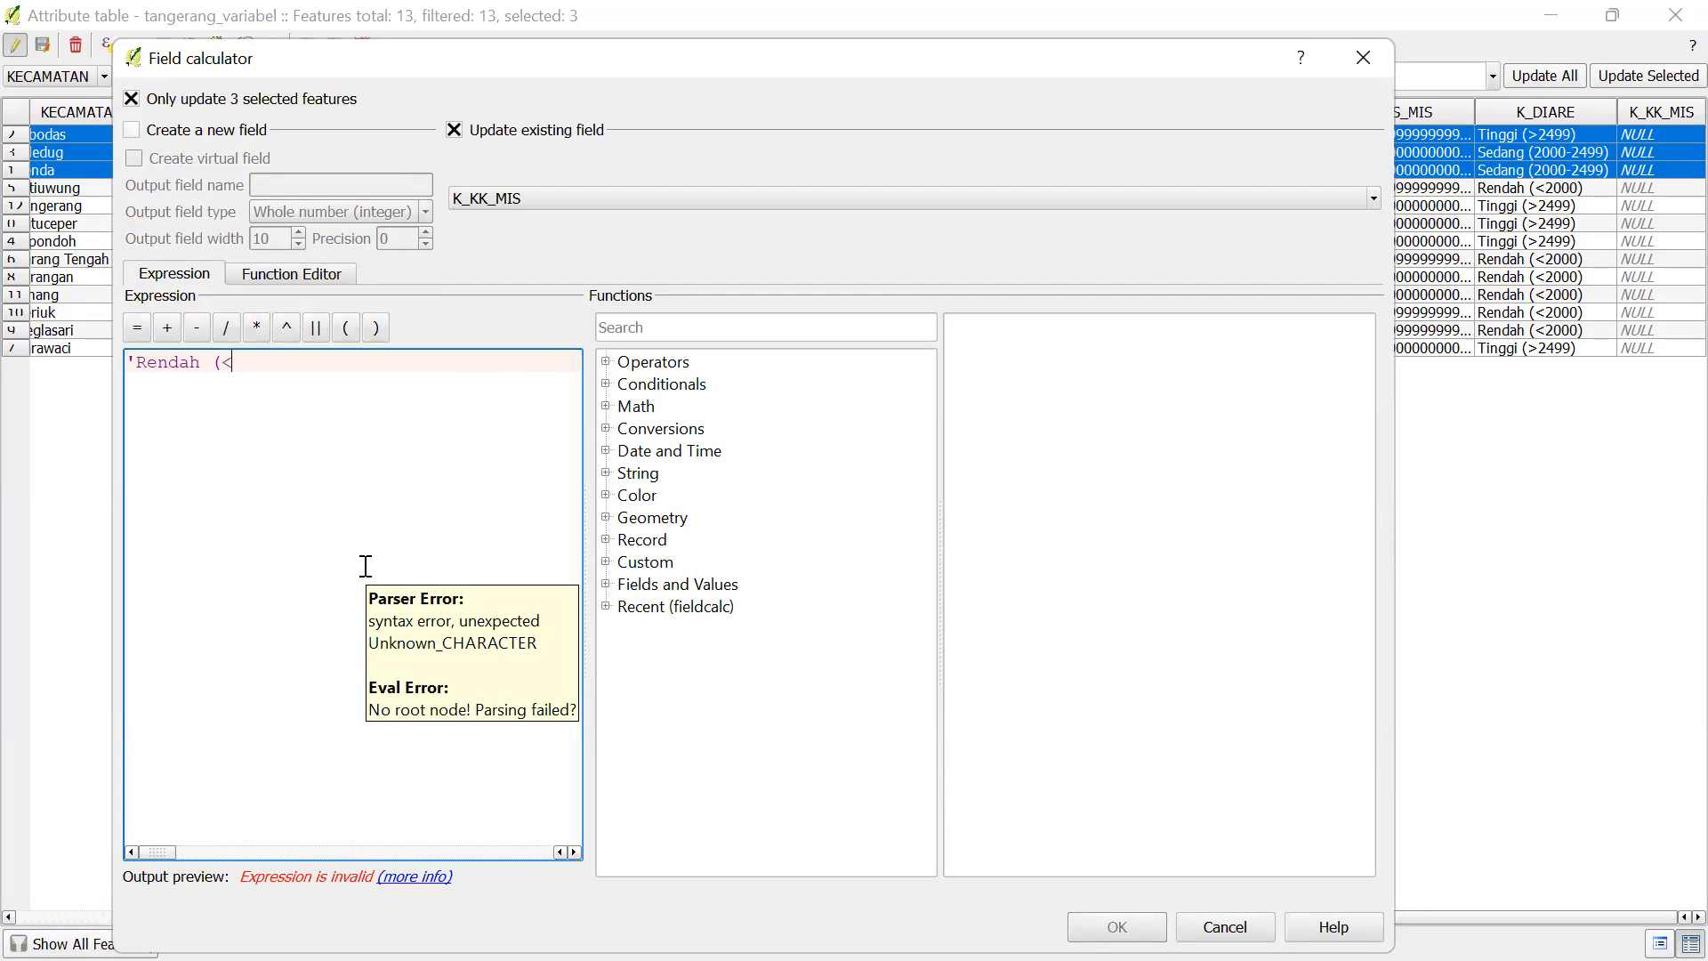
type("5000)'")
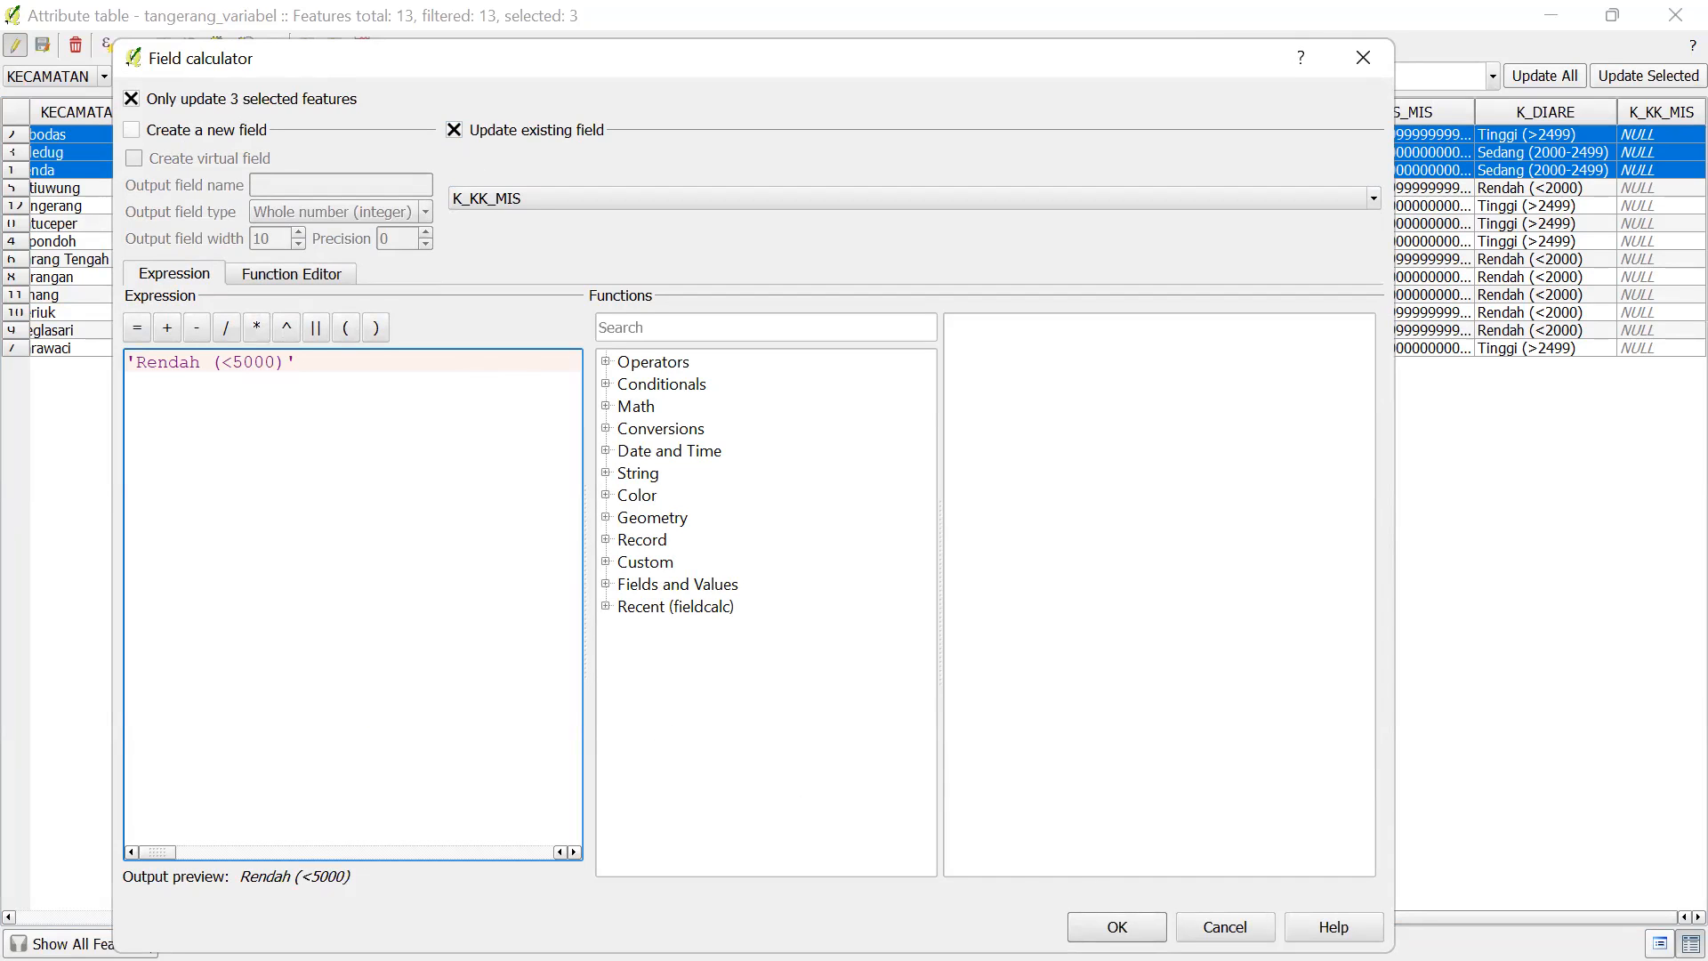
left_click(1117, 927)
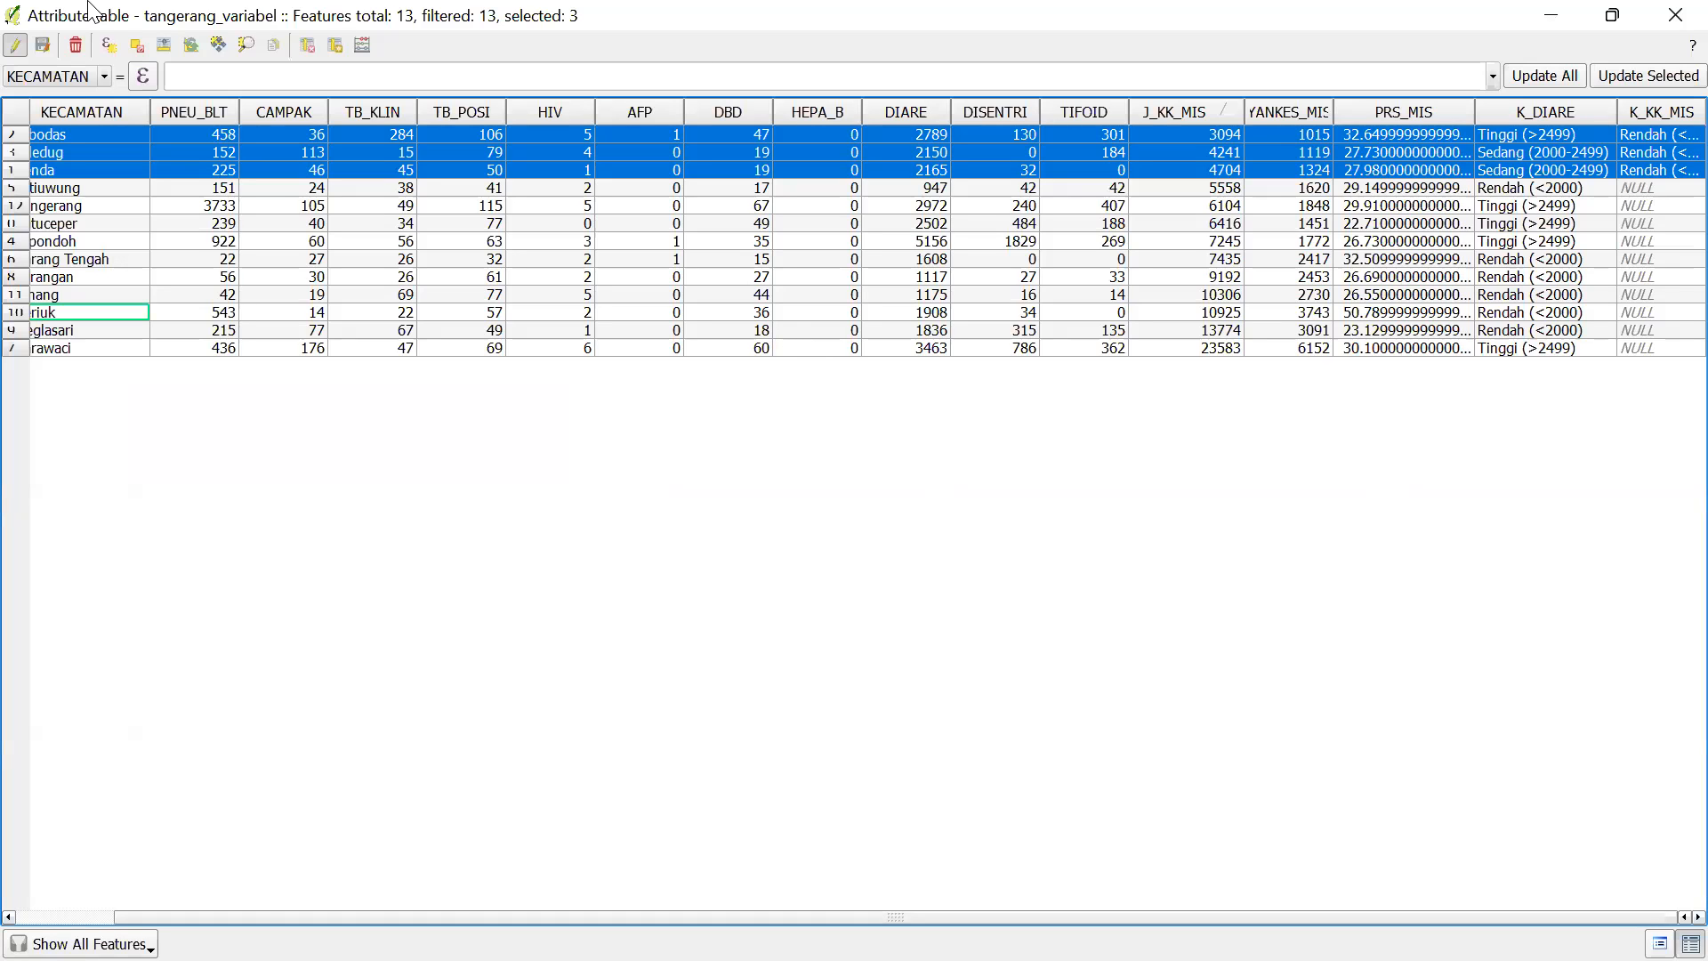
key("alt+Tab")
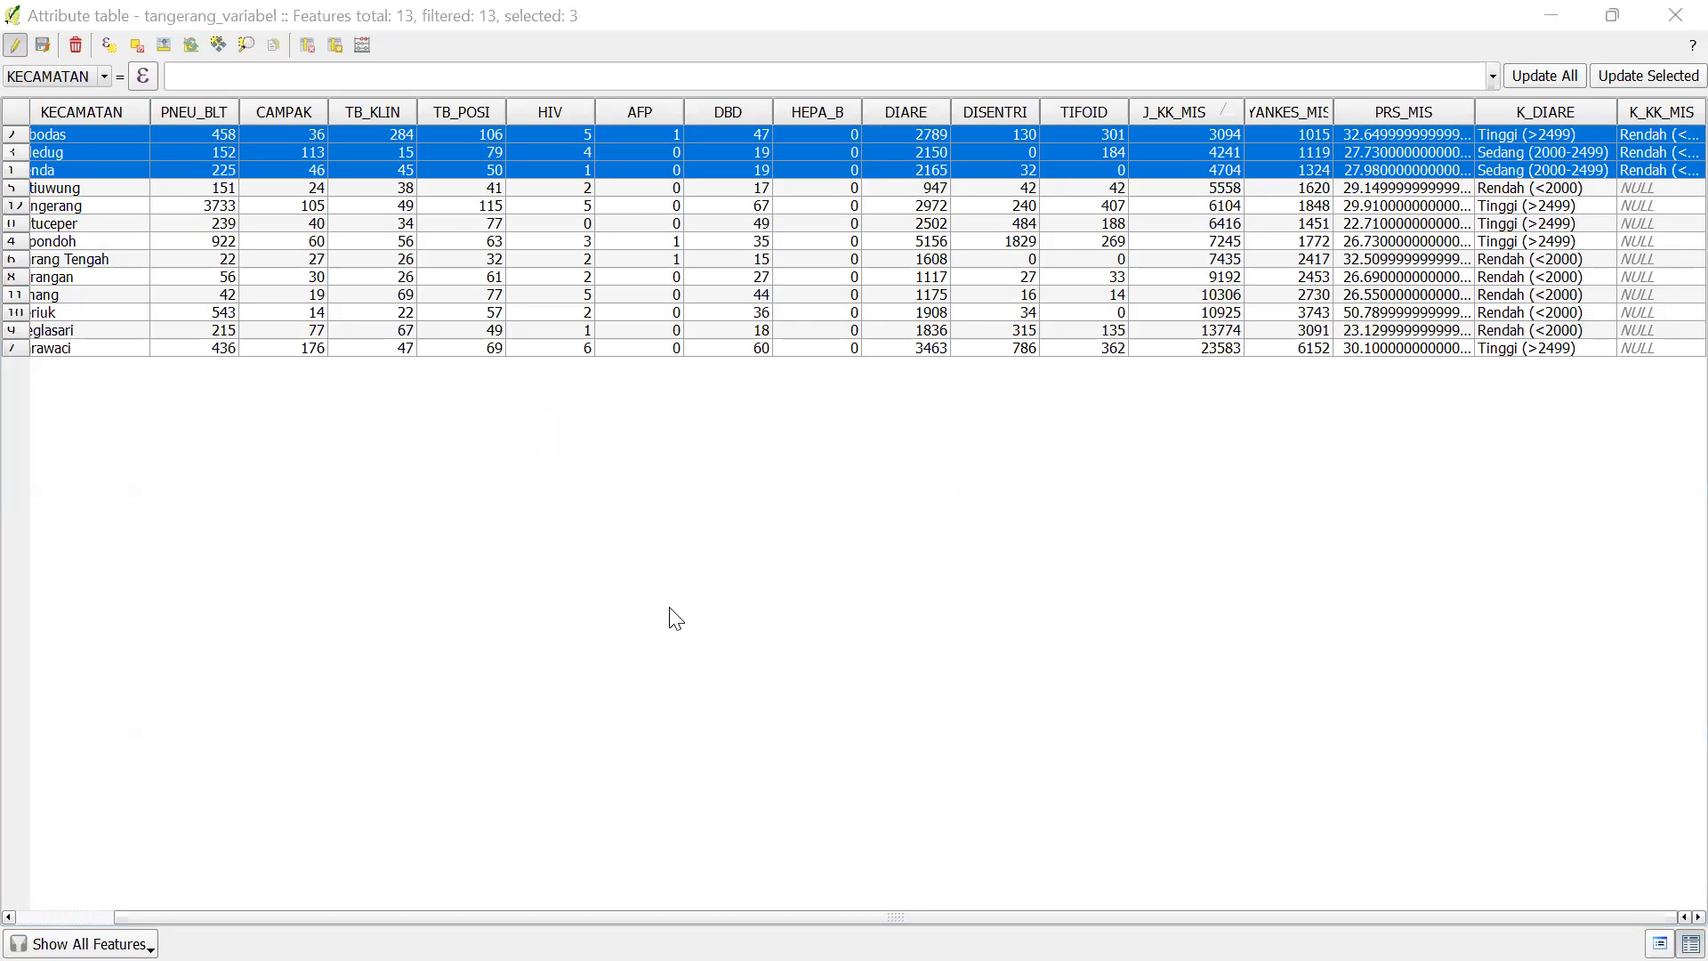
key("alt+Tab")
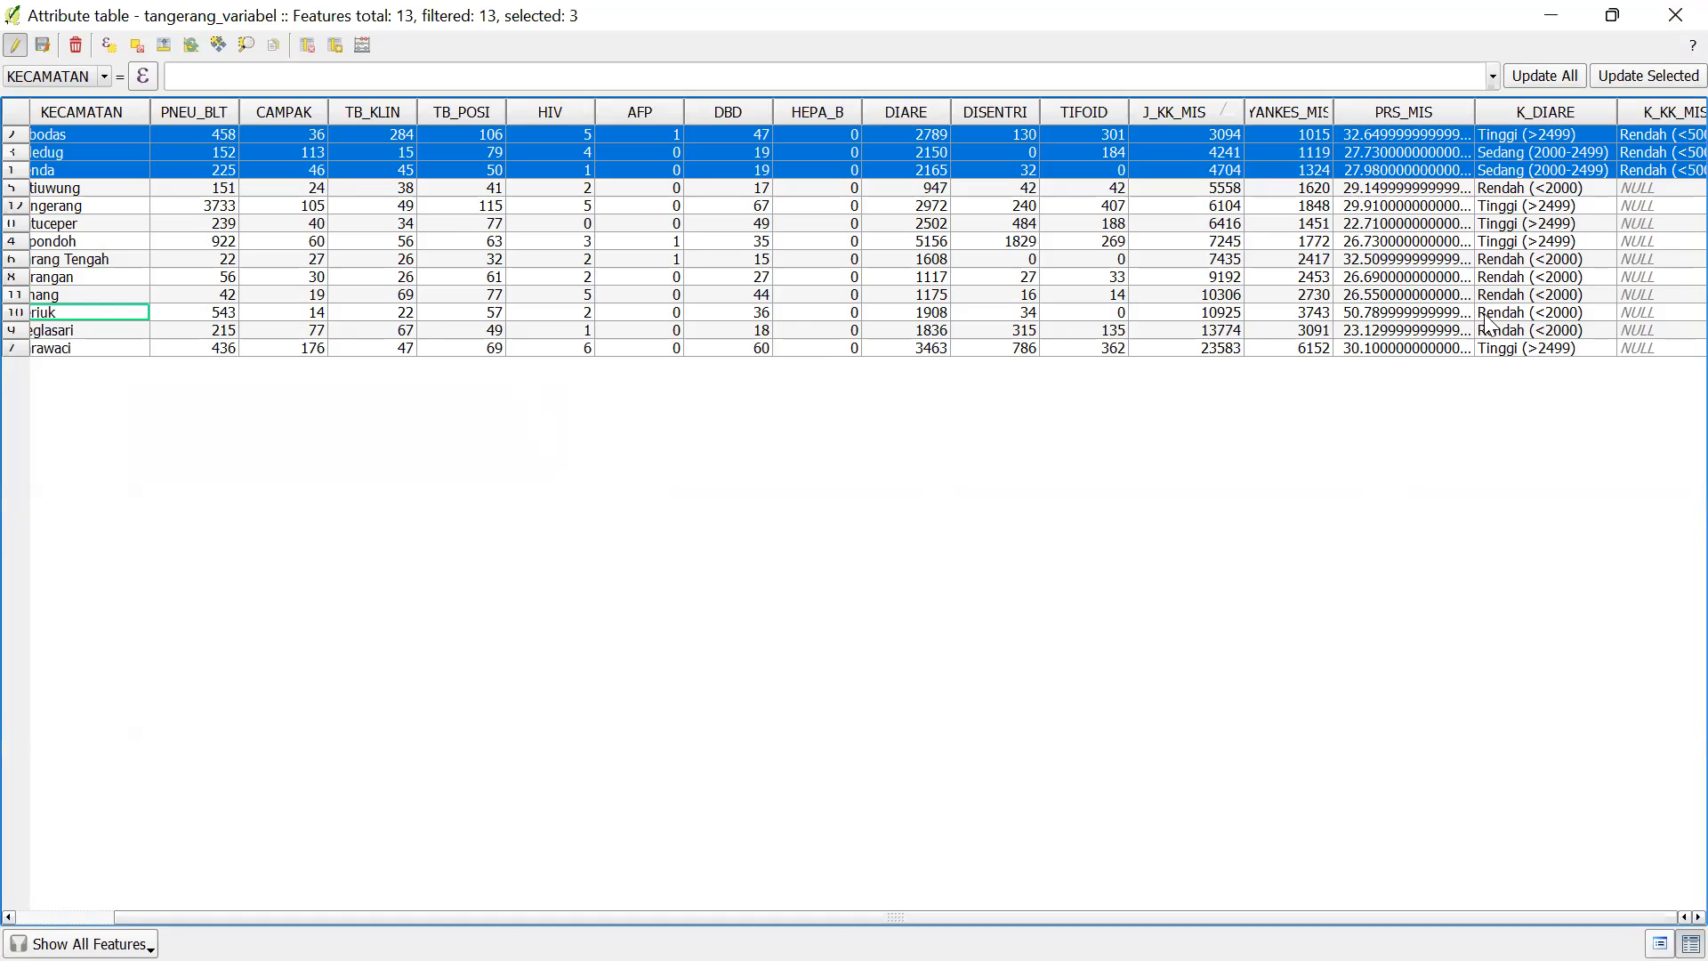
Start a new selection by expression on tangerang_variabel and add the "J_KK_MIS" field to the expression
left_click(1336, 137)
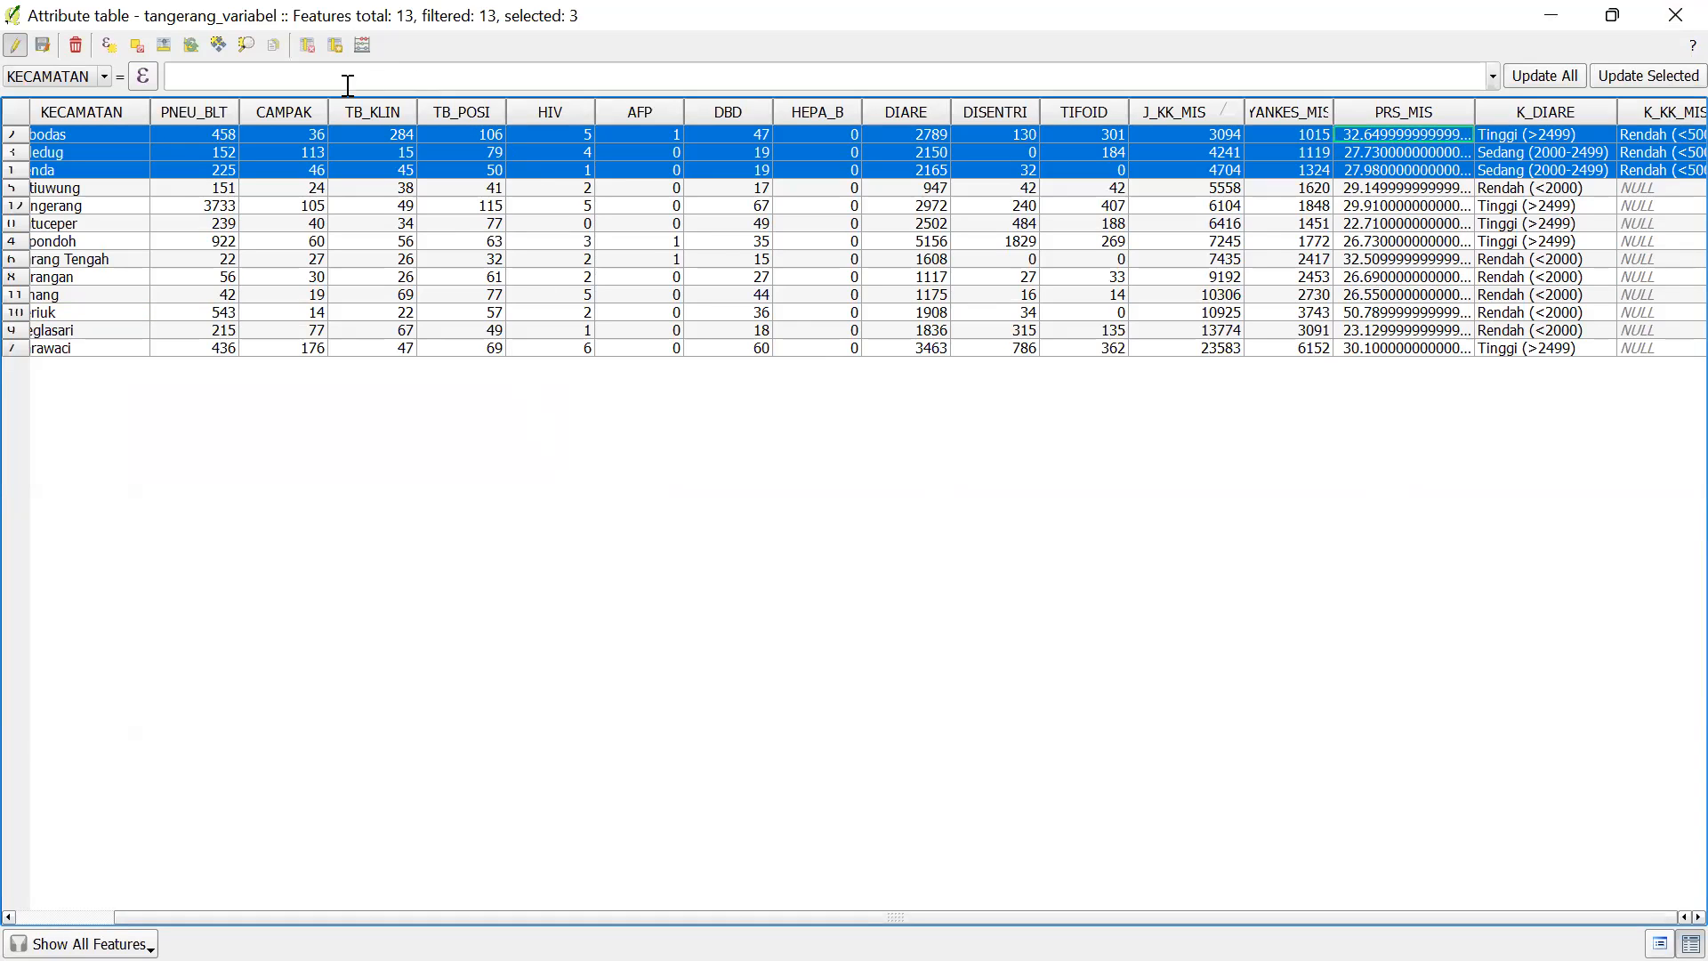
left_click(110, 49)
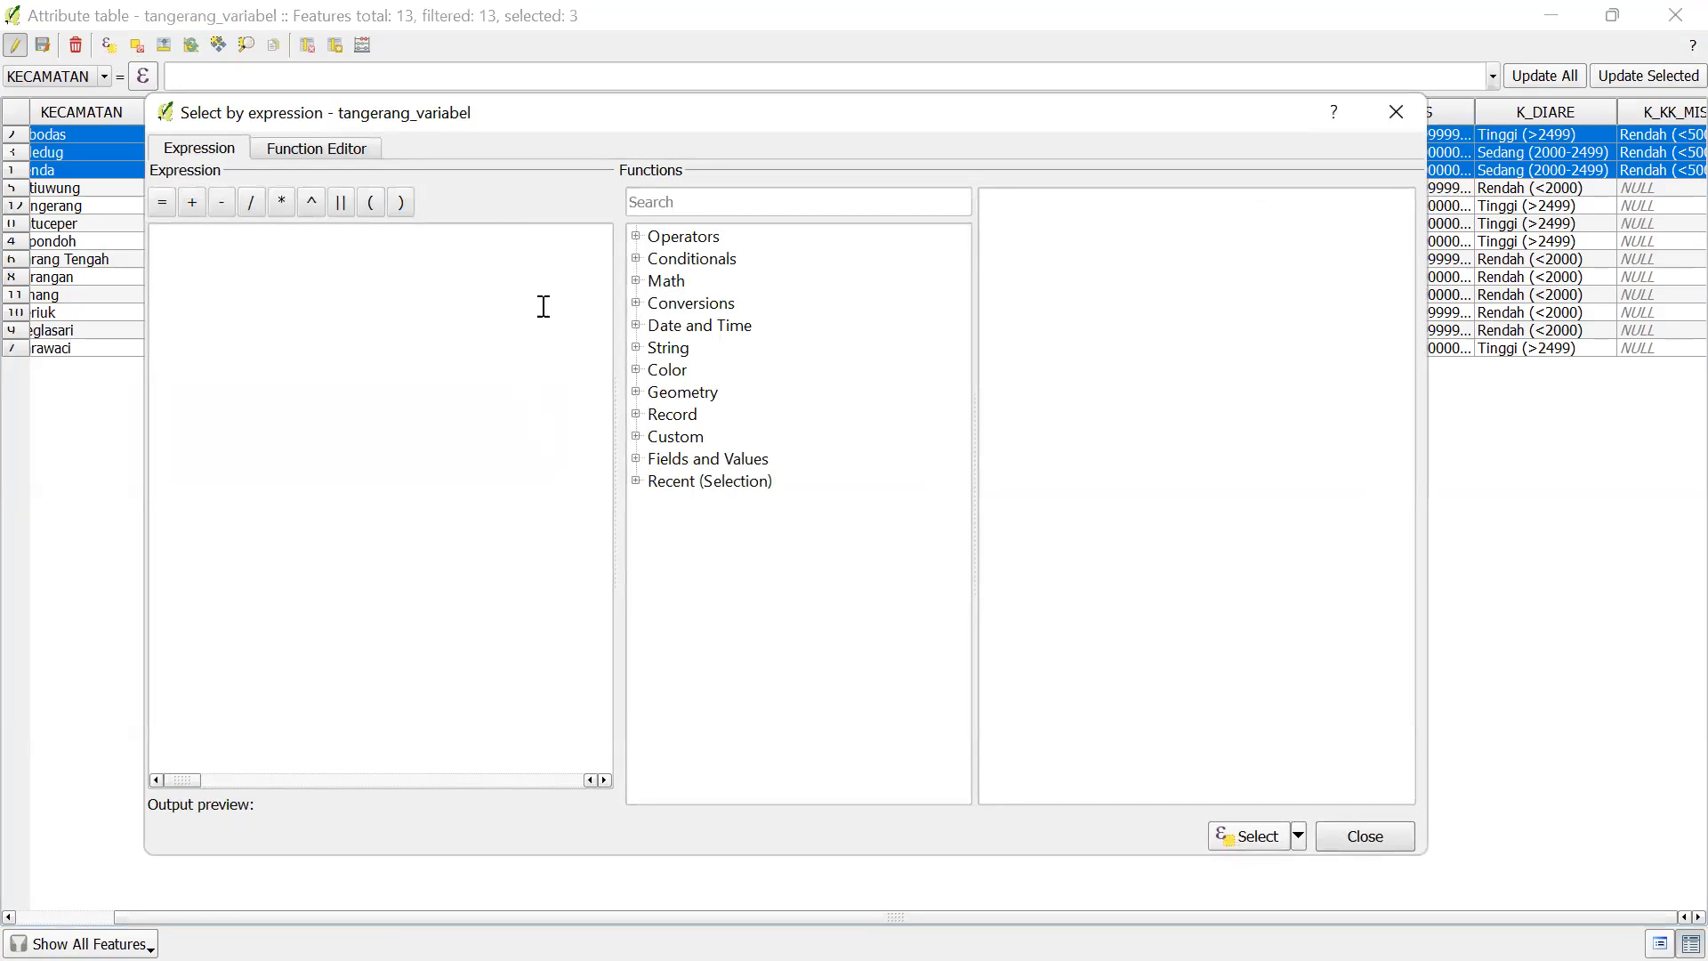
left_click(636, 458)
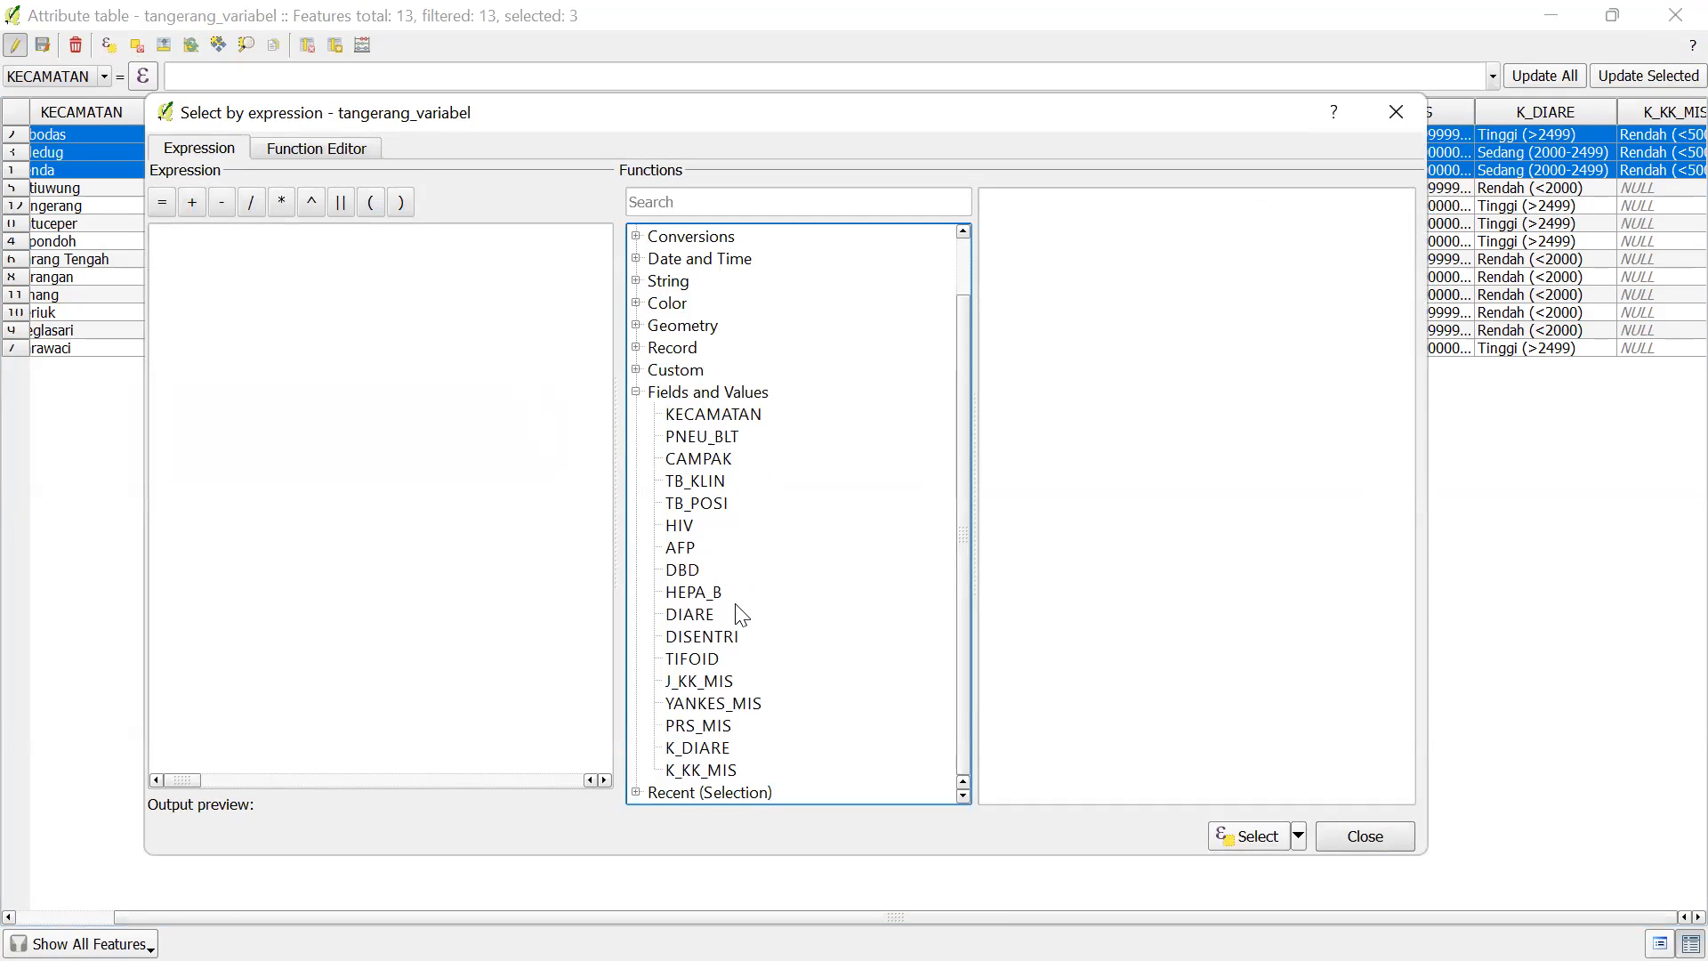
double_click(697, 678)
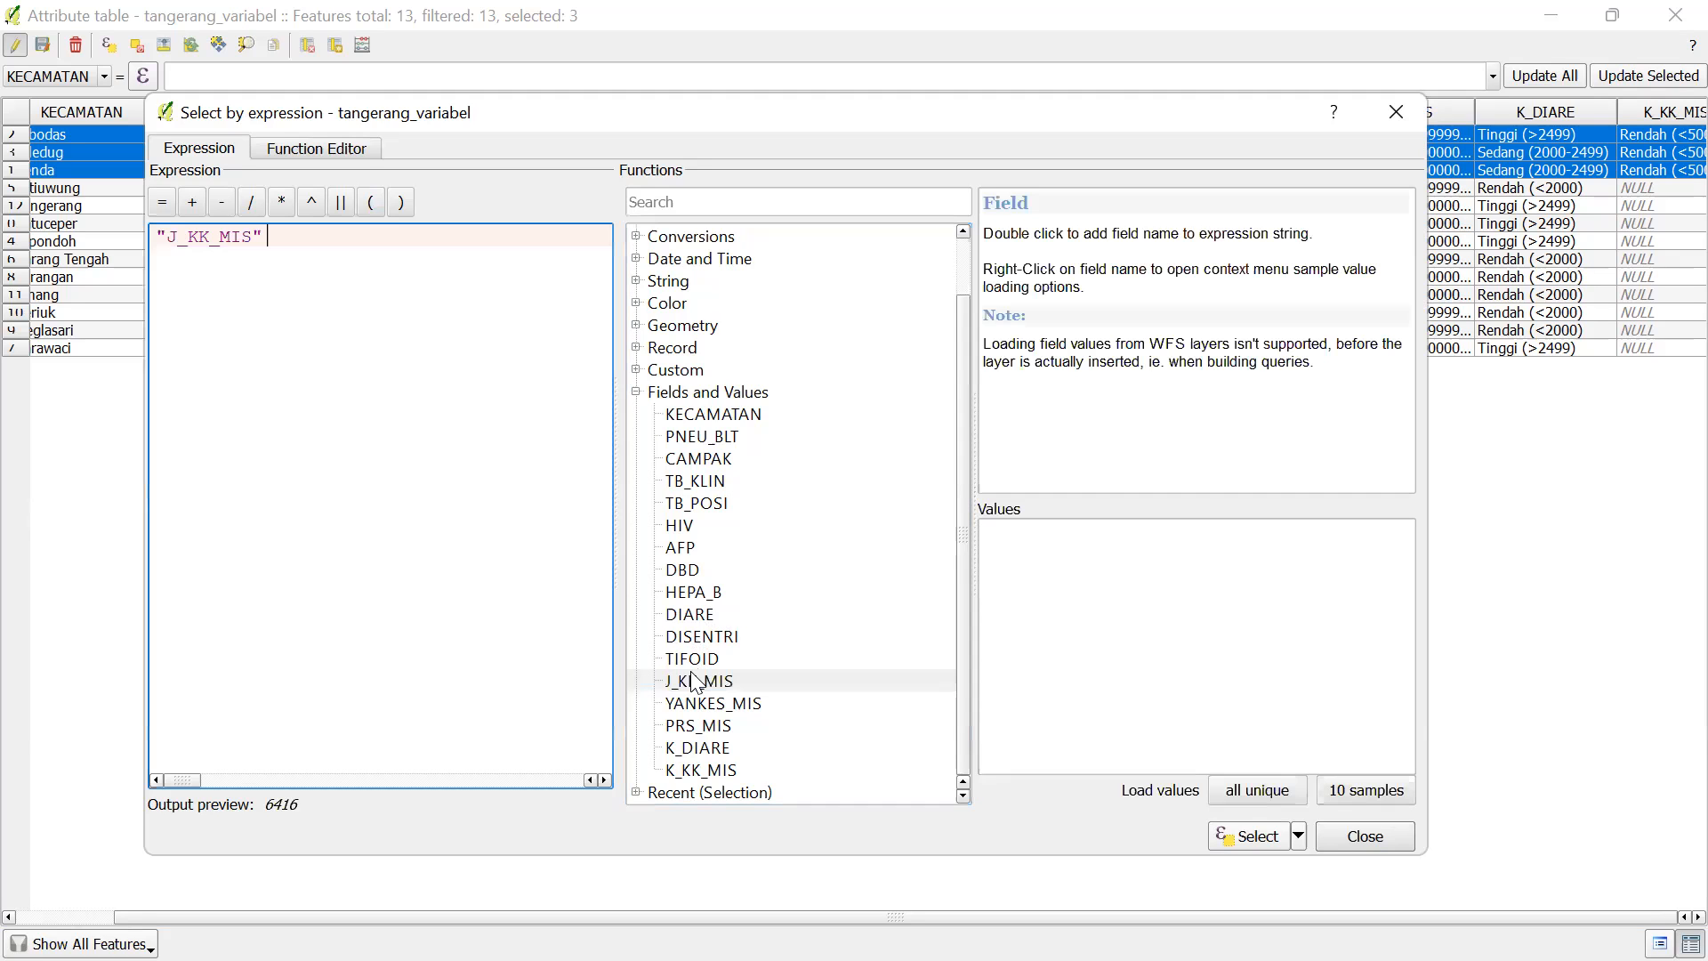
Extend the selection expression with the lower limit >= 5000 followed by the AND operator
scroll(638, 257, "up", 1)
left_click(637, 237)
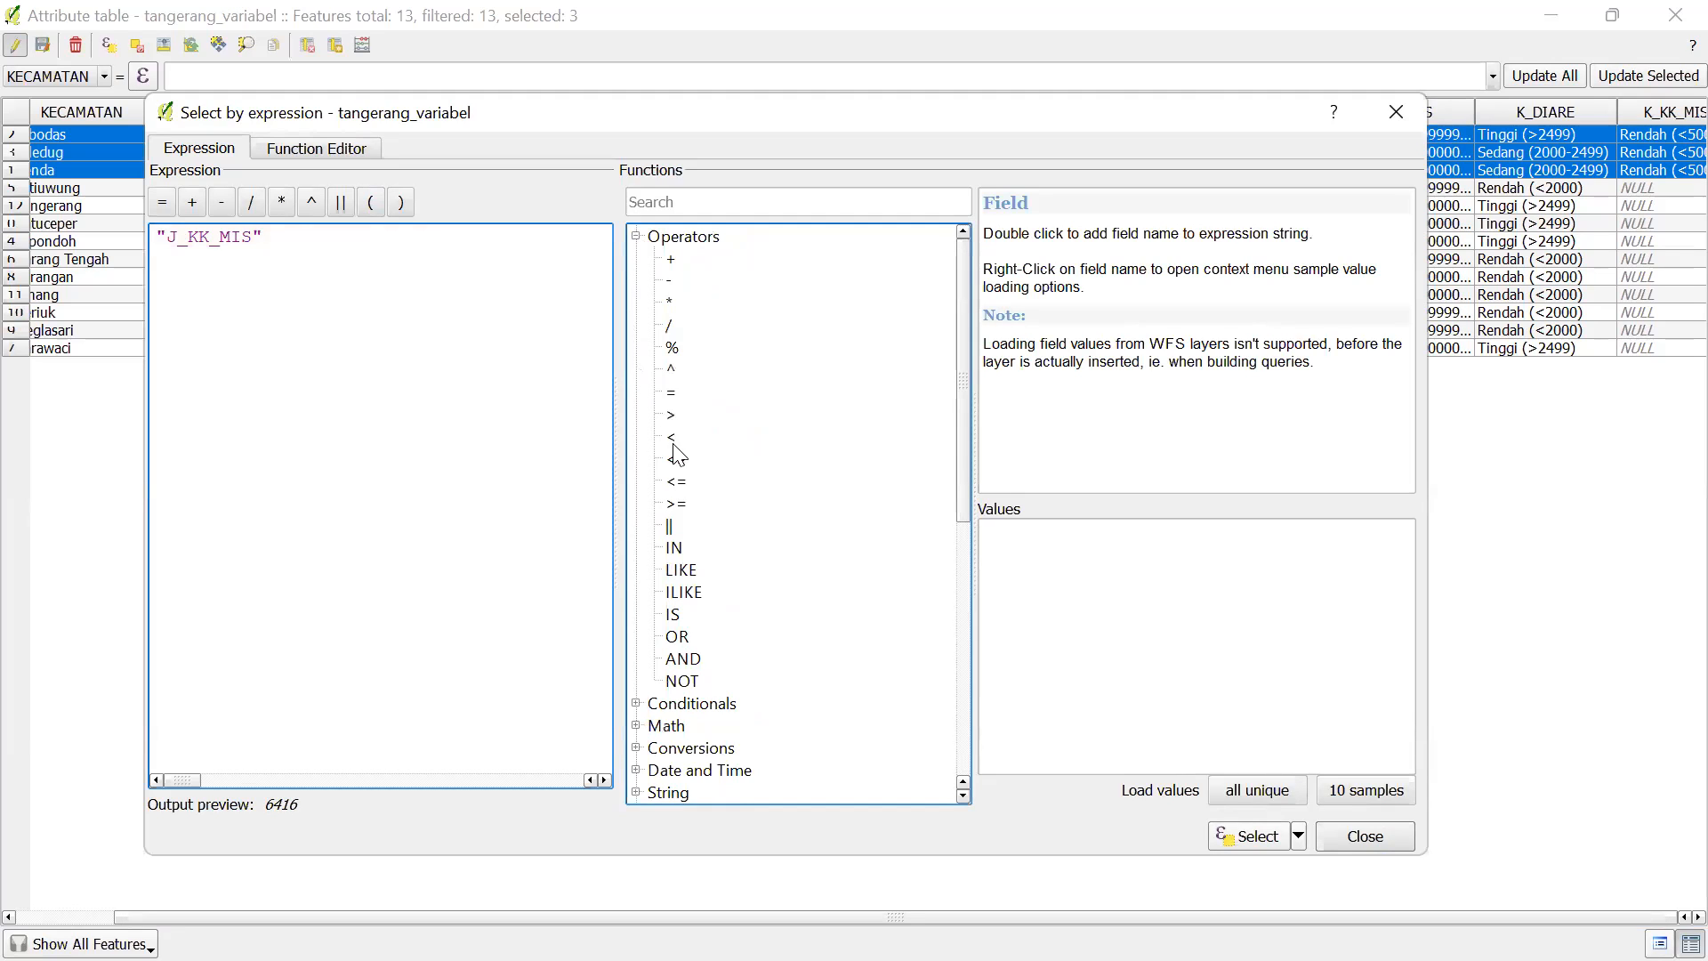
double_click(680, 505)
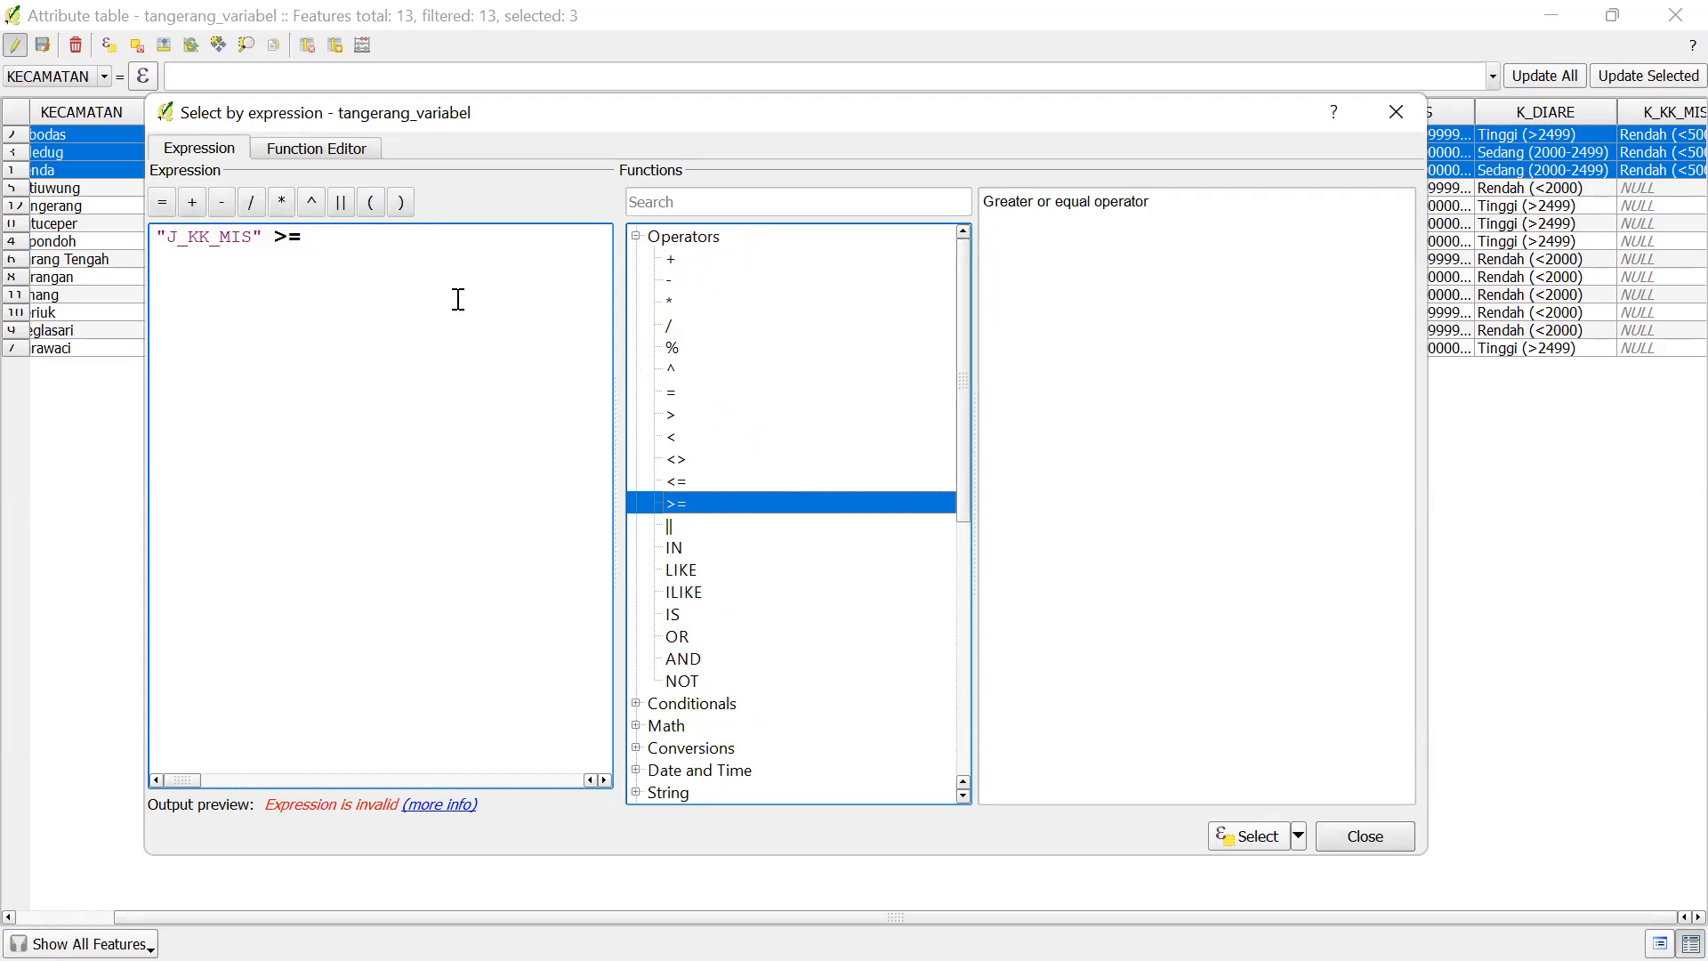
left_click(428, 261)
type("6")
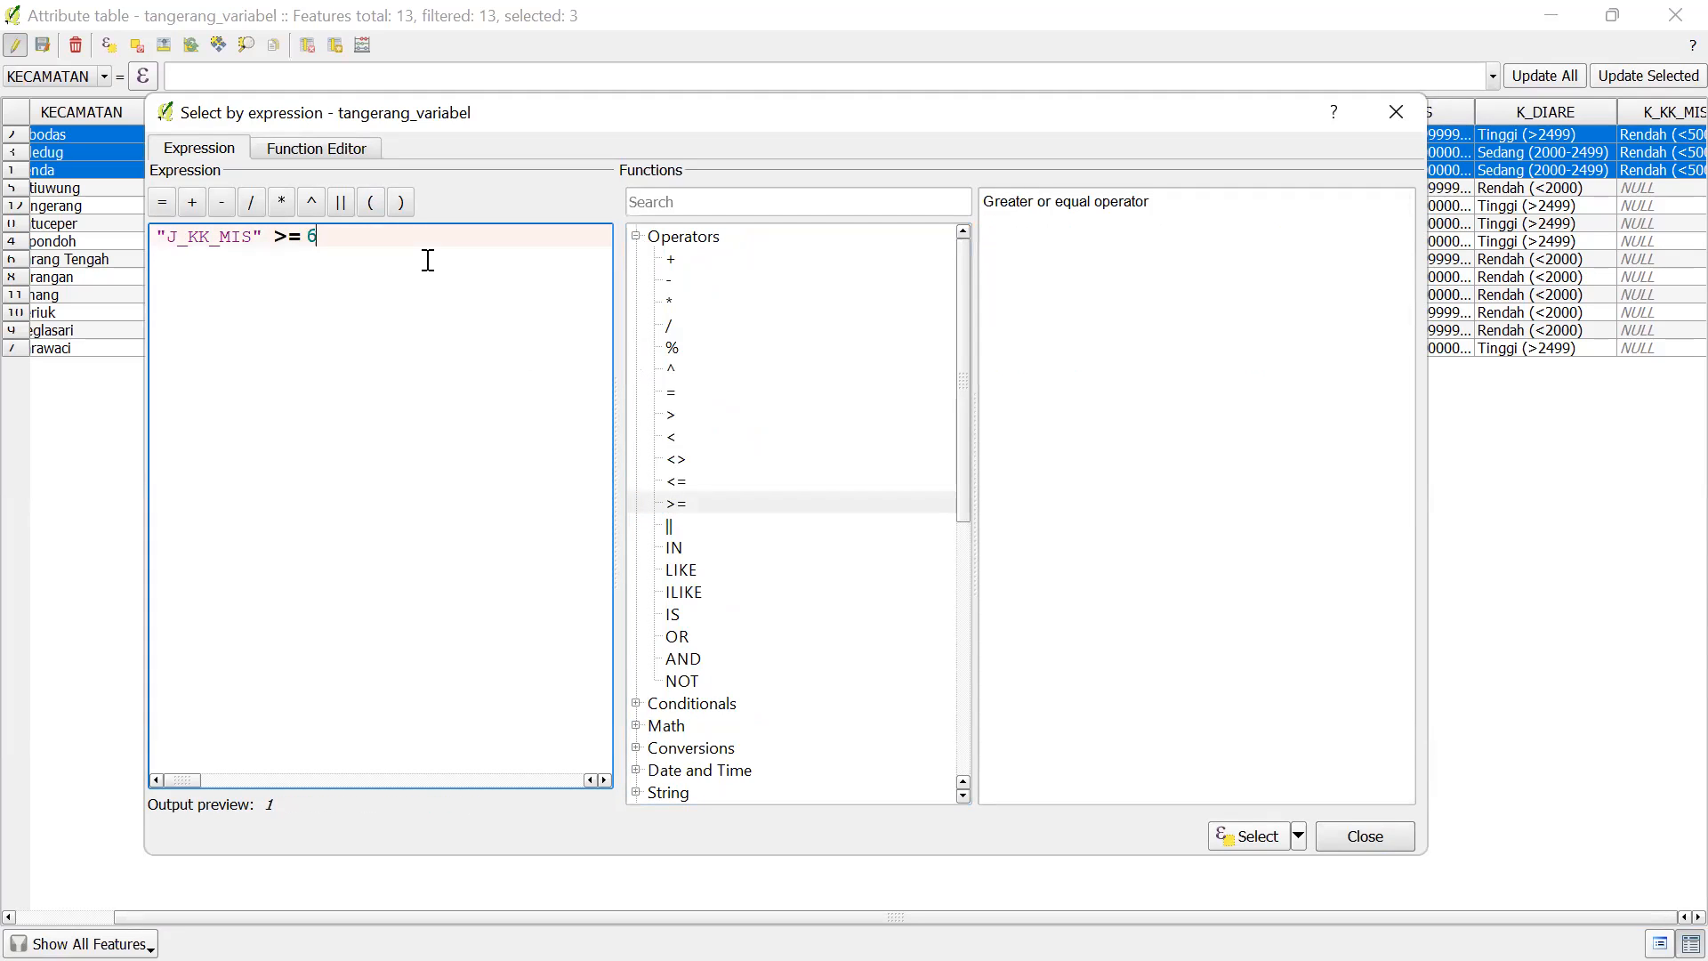
key("BackSpace")
type("5000")
double_click(678, 666)
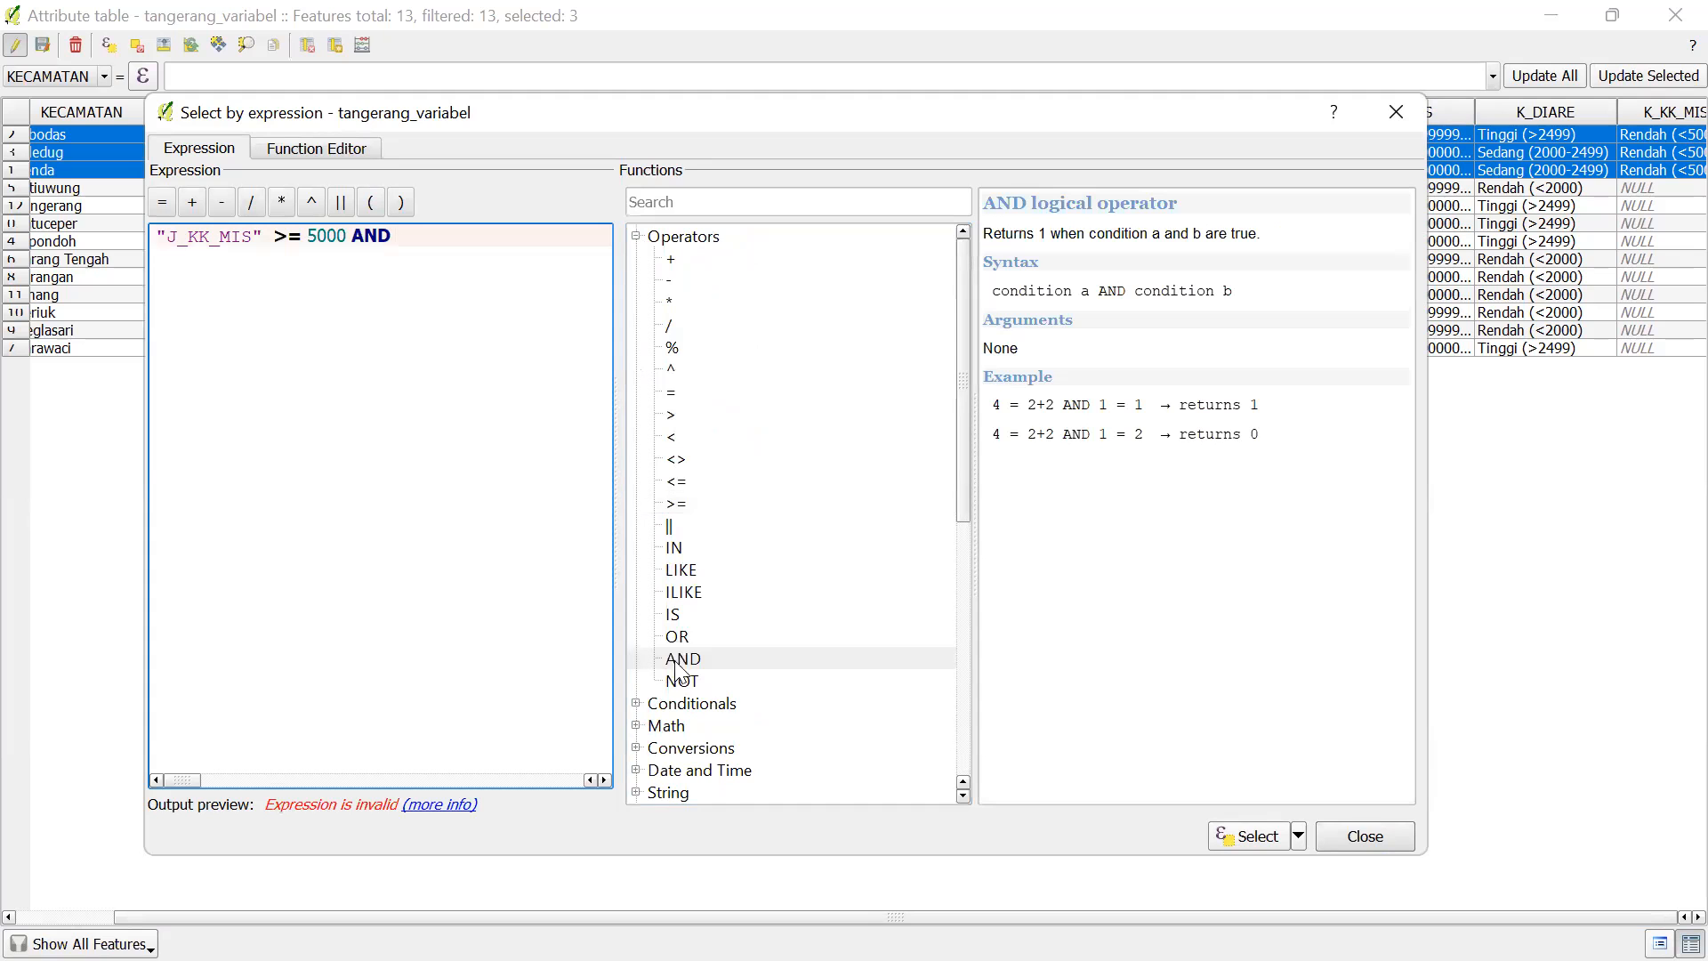
Complete the selection expression with the condition "J_KK_MIS" < 10000 and select the matching features
scroll(711, 640, "down", 8)
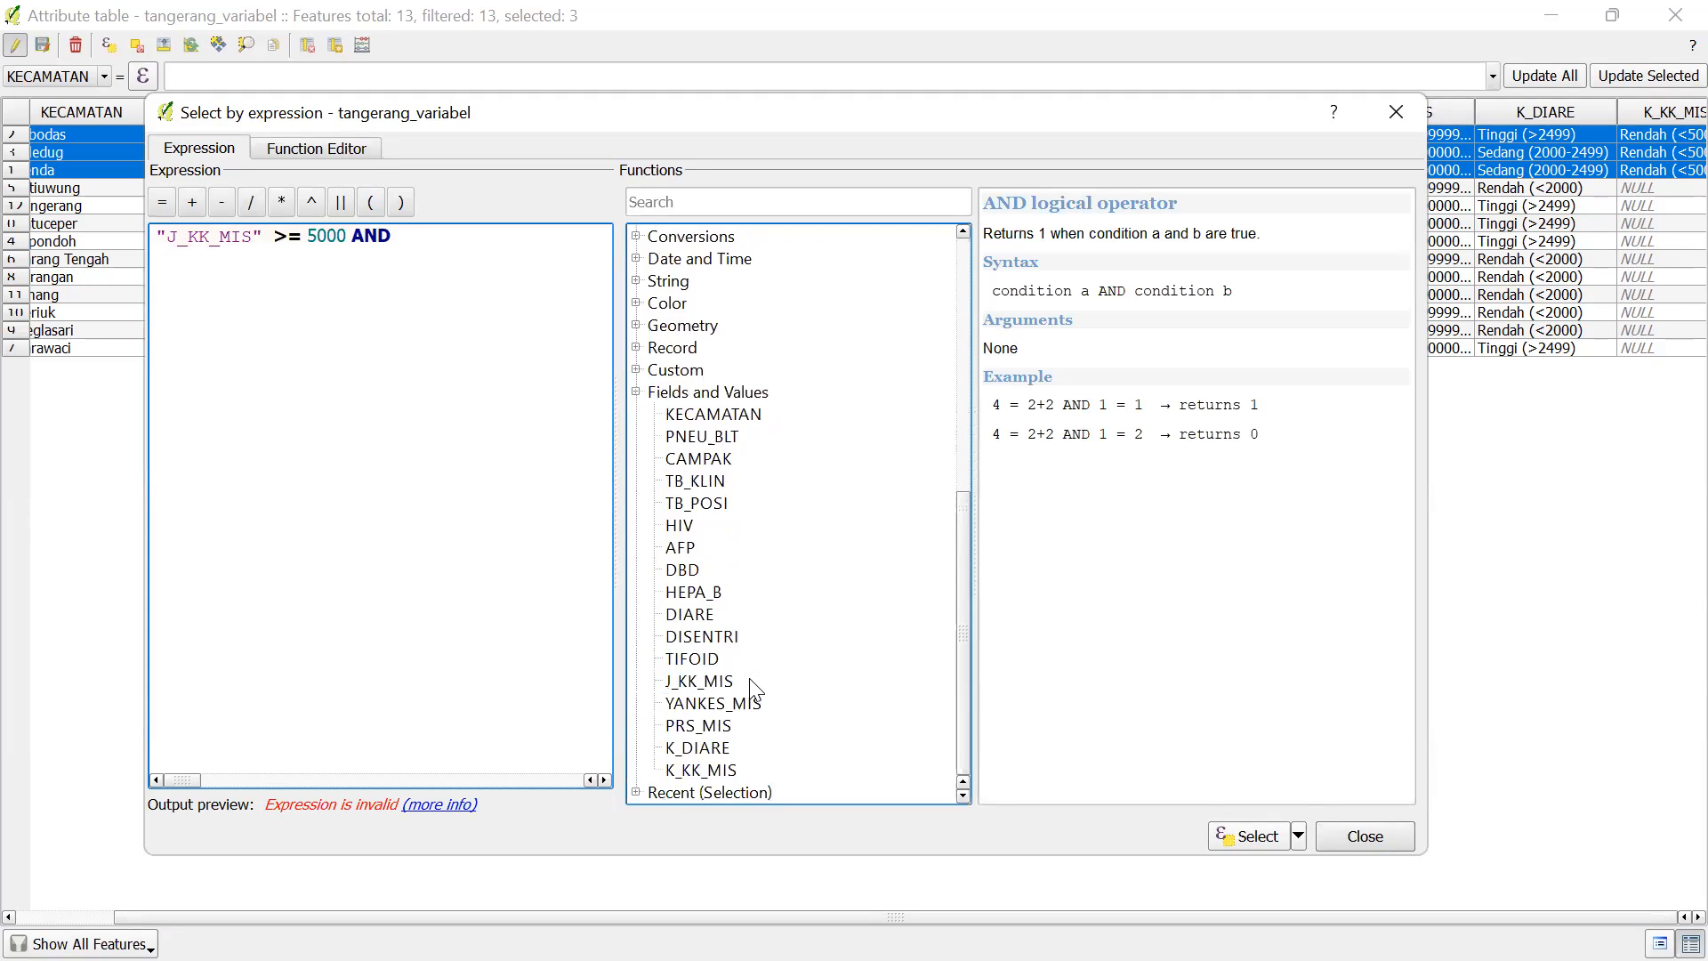
double_click(728, 681)
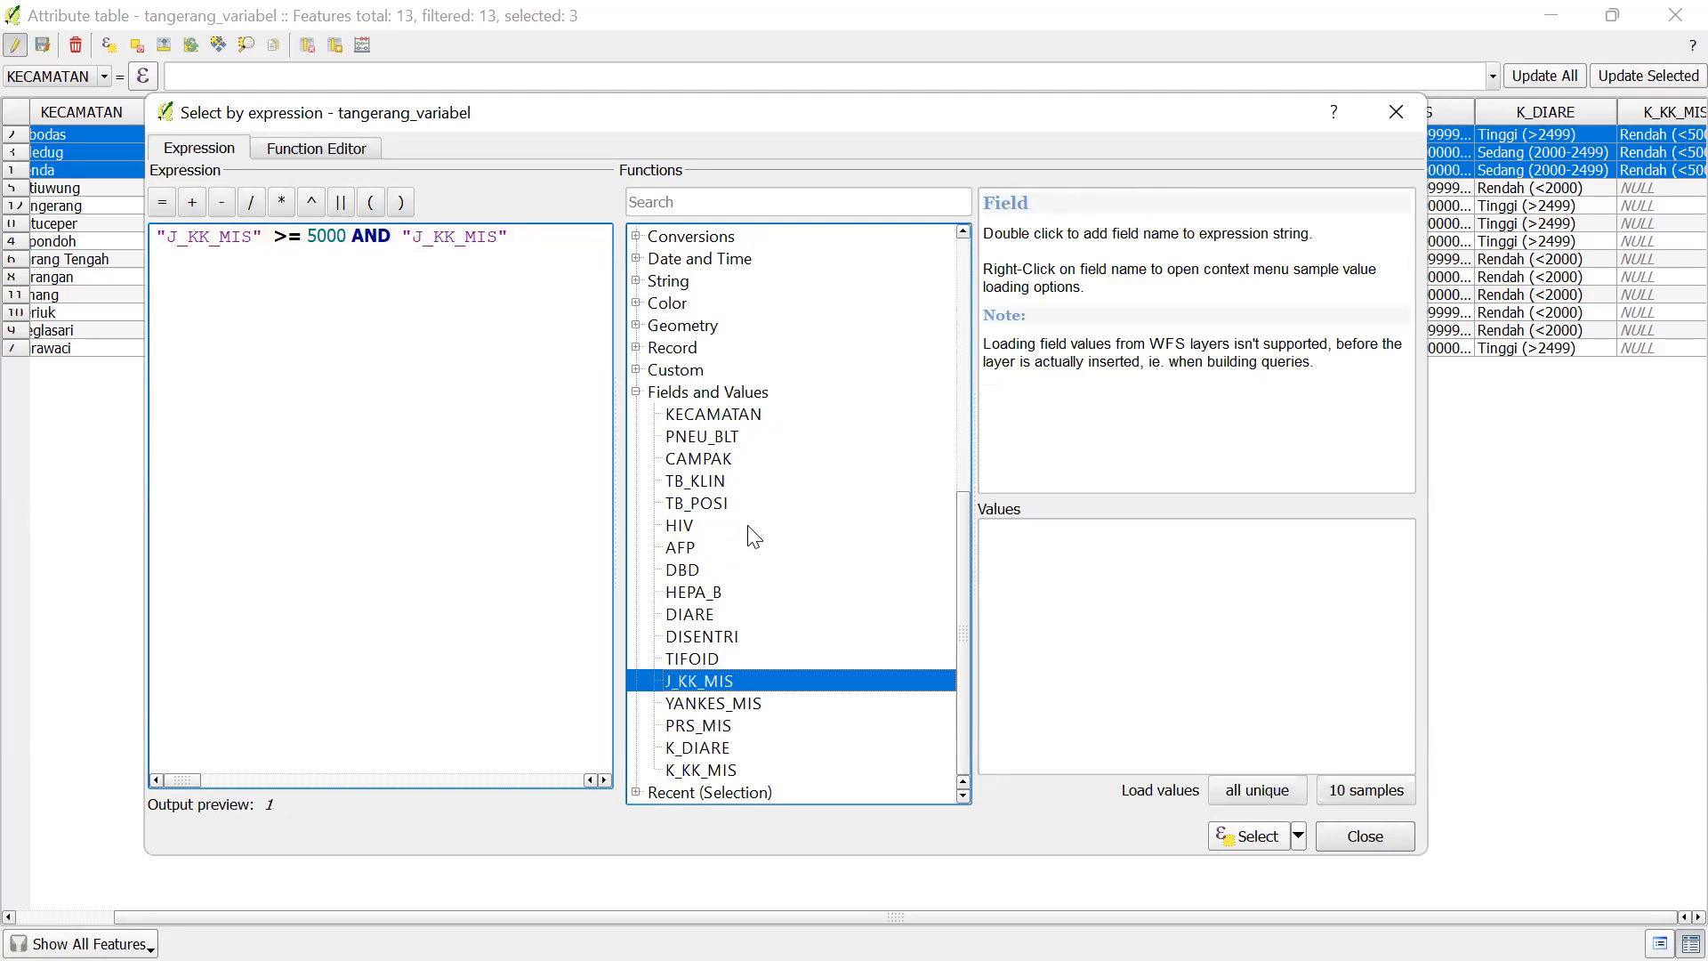
scroll(754, 535, "up", 7)
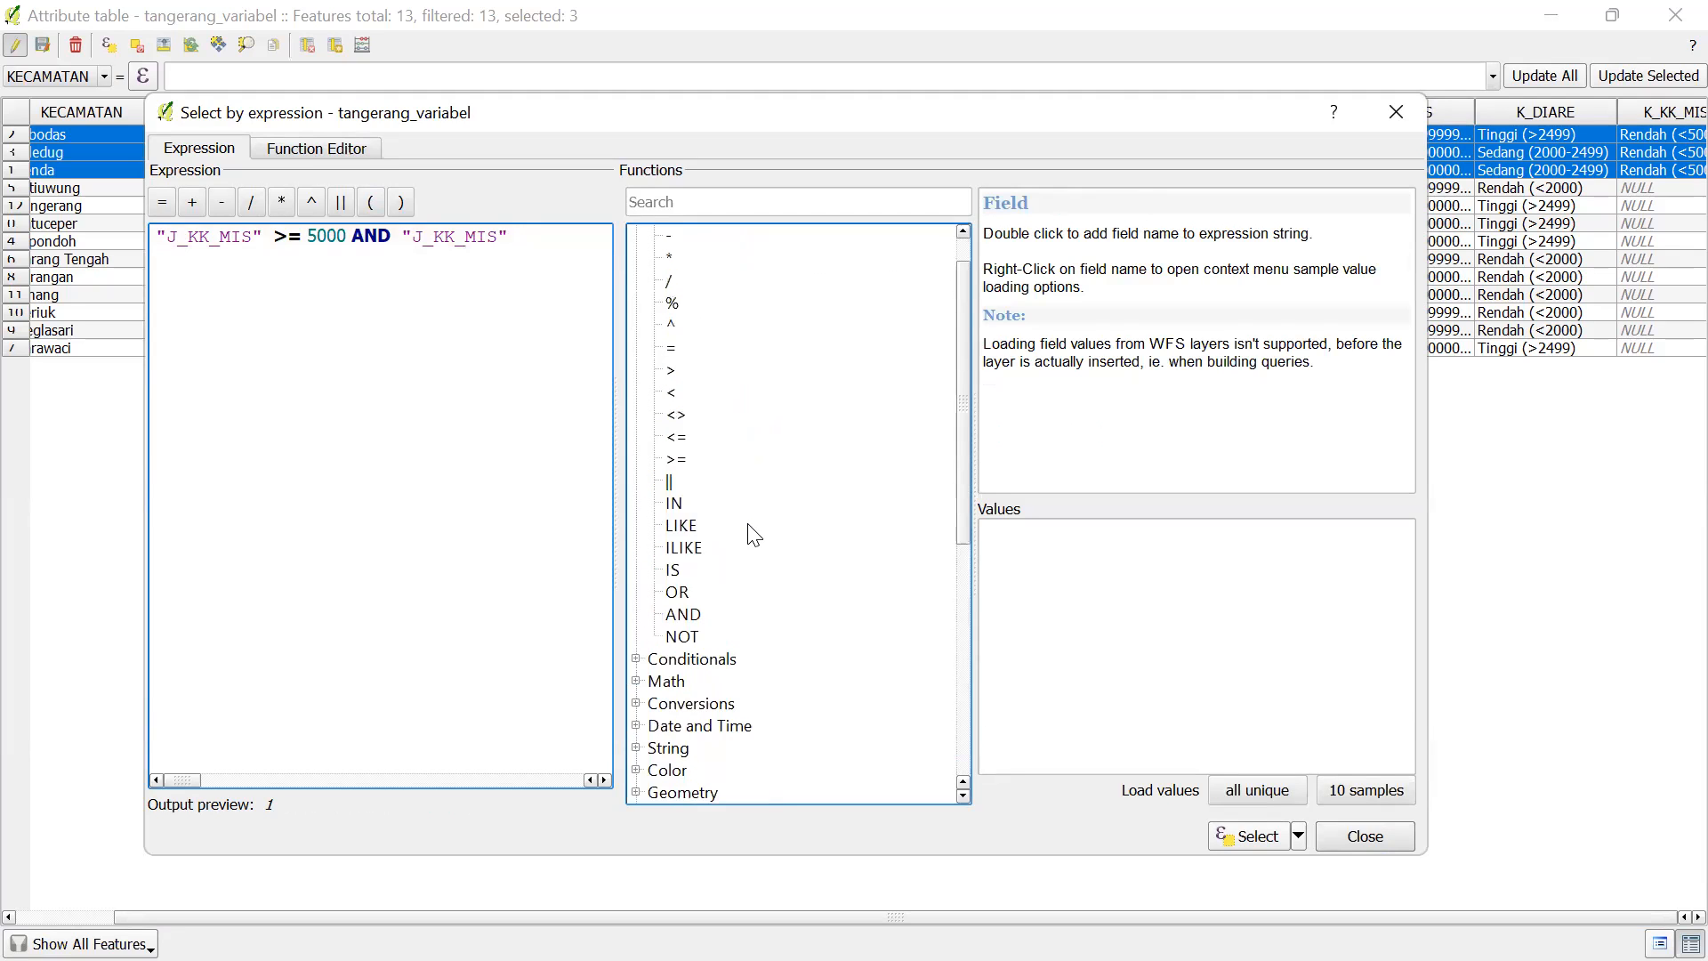
double_click(680, 396)
type("10000")
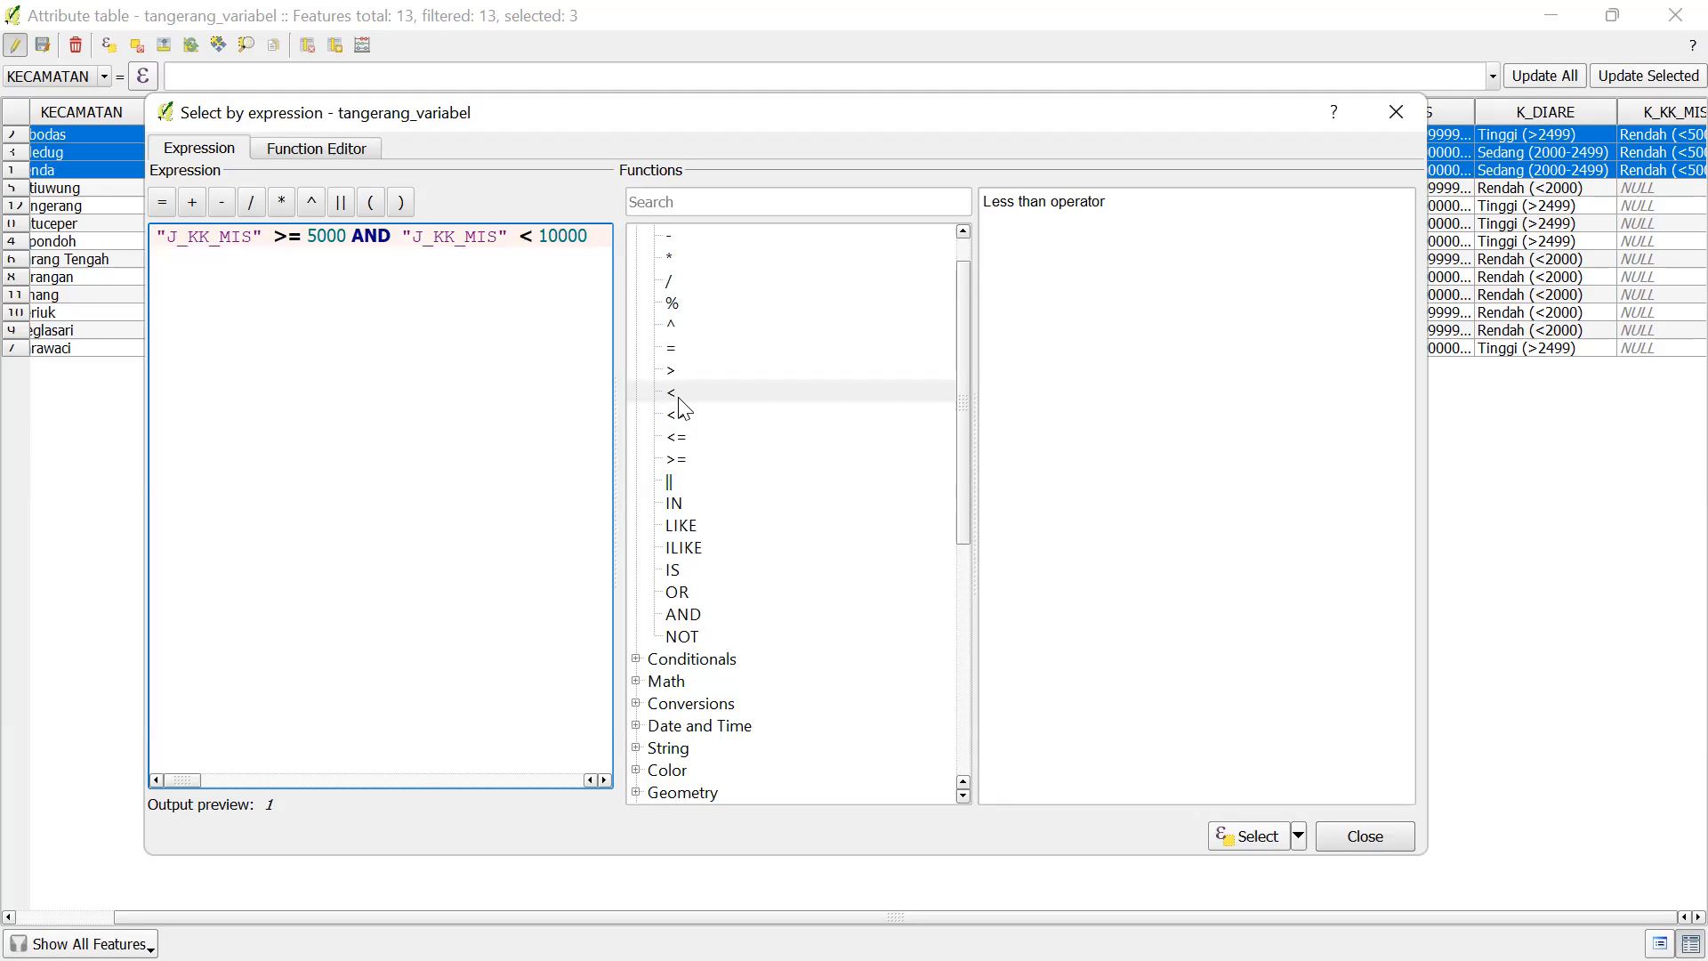
left_click(1256, 833)
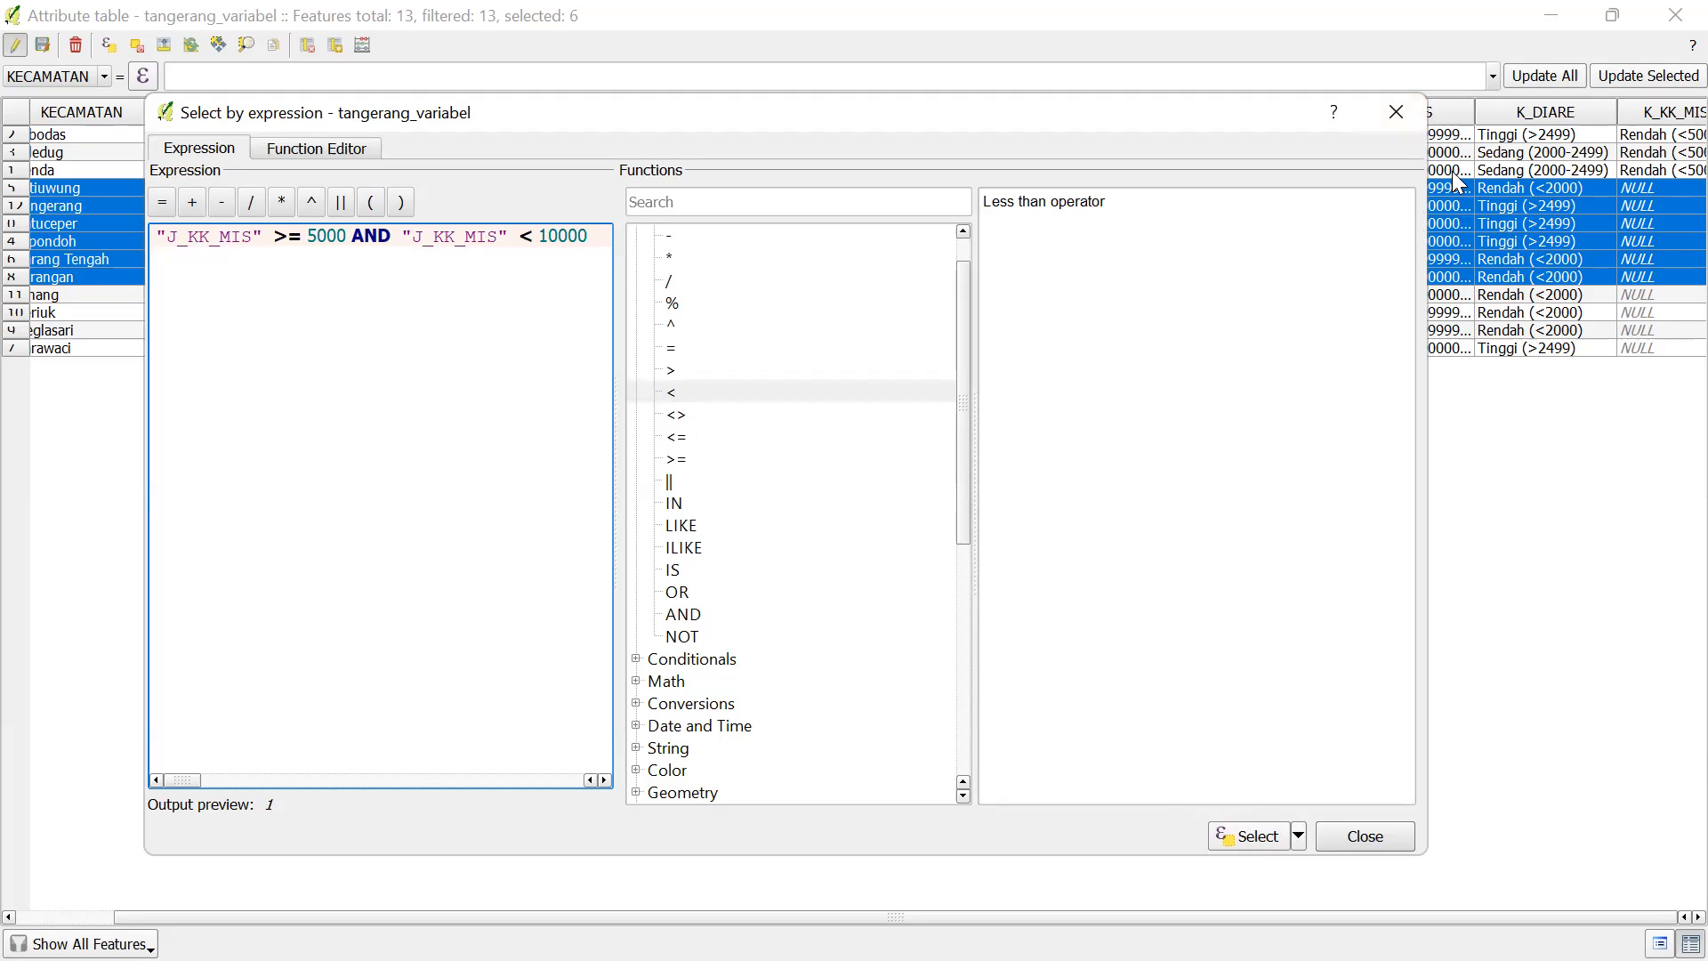
left_click(1388, 118)
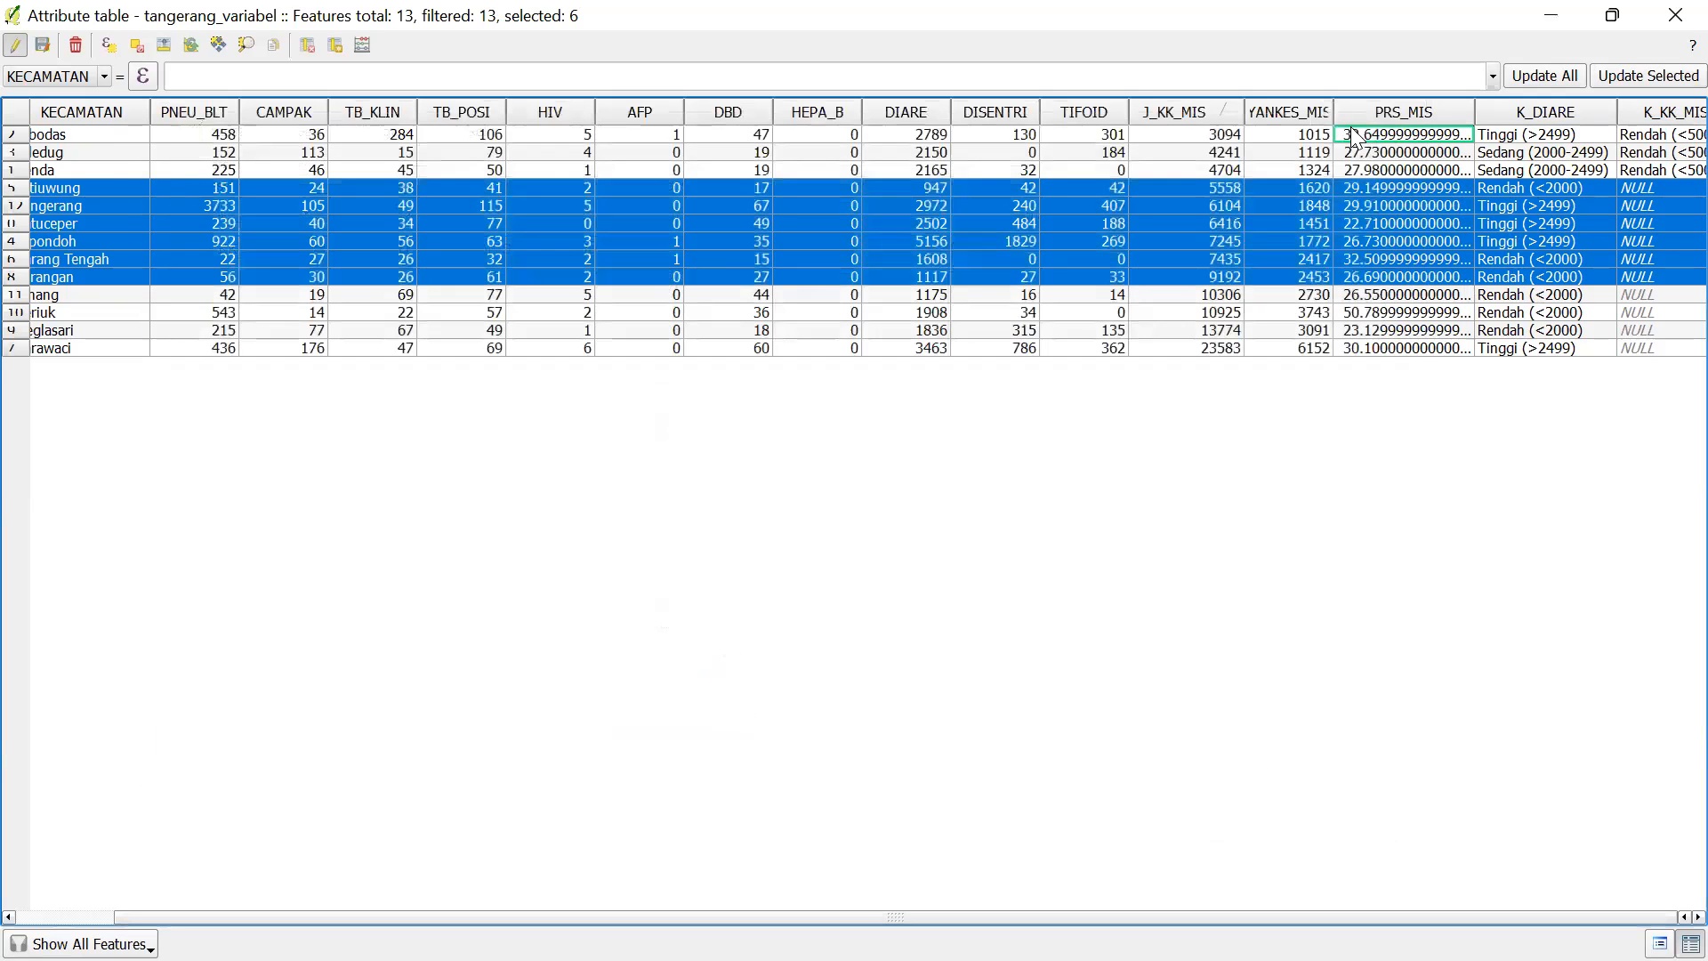
Use the field calculator to update the existing K_KK_MIS field of the selected features with 'Sedang (5000-9999)'
left_click(366, 46)
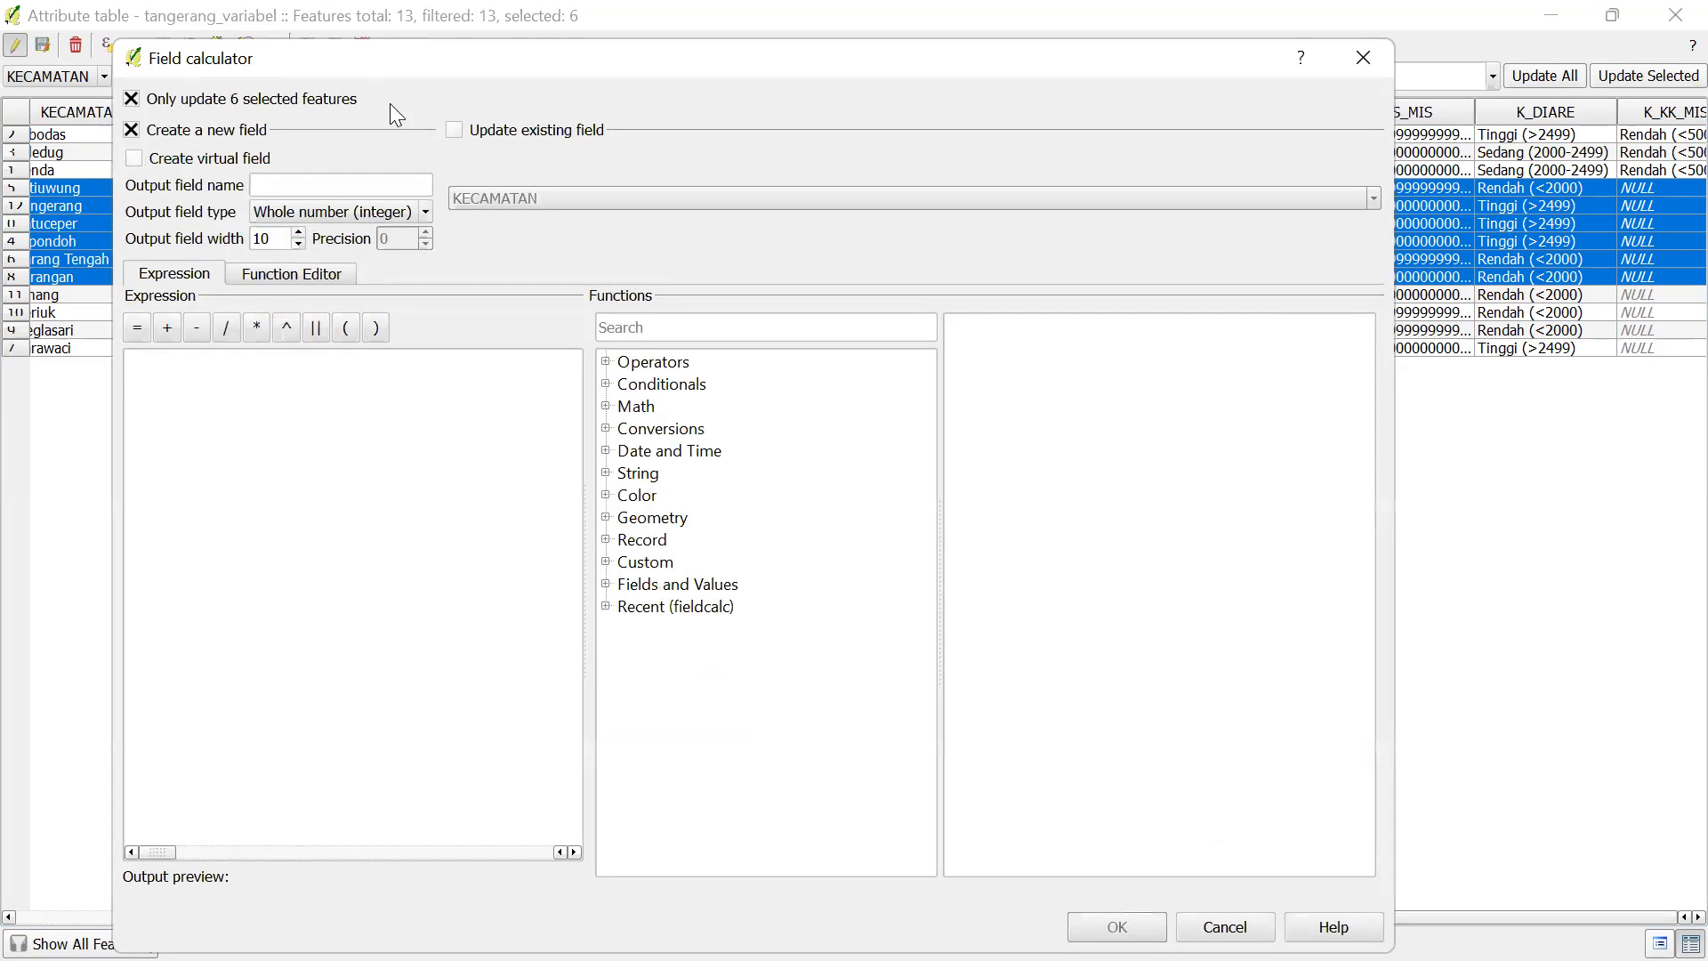
left_click(452, 130)
left_click(485, 200)
scroll(498, 249, "down", 3)
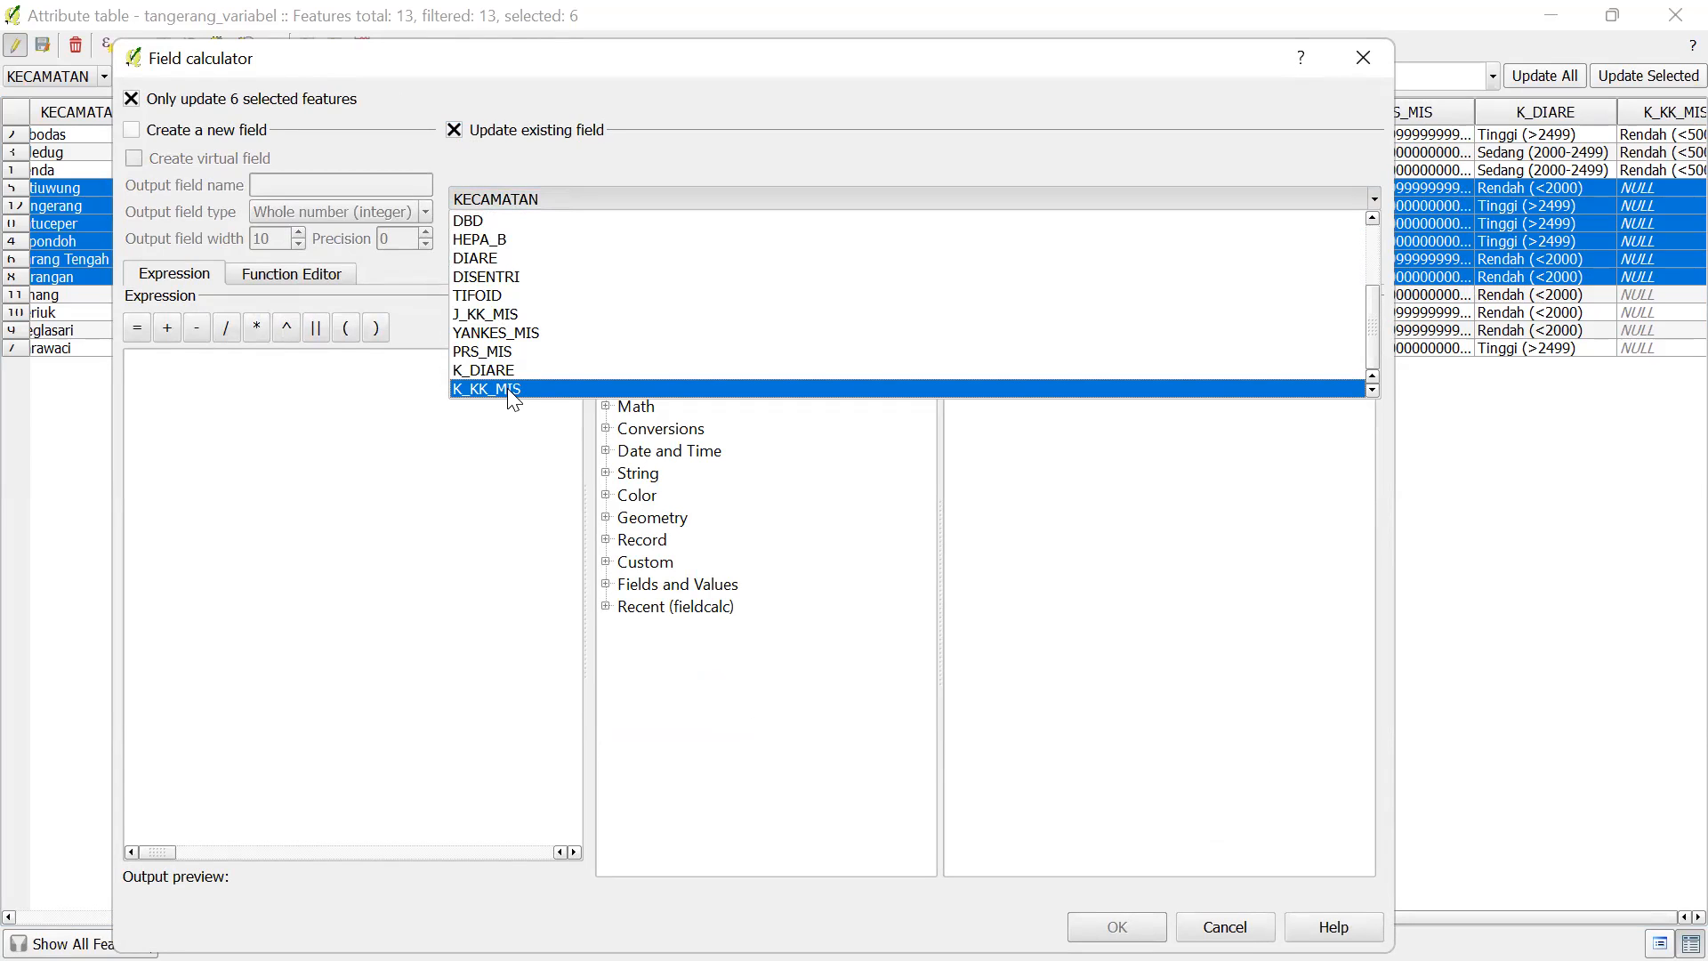
left_click(507, 387)
left_click(334, 392)
type("'")
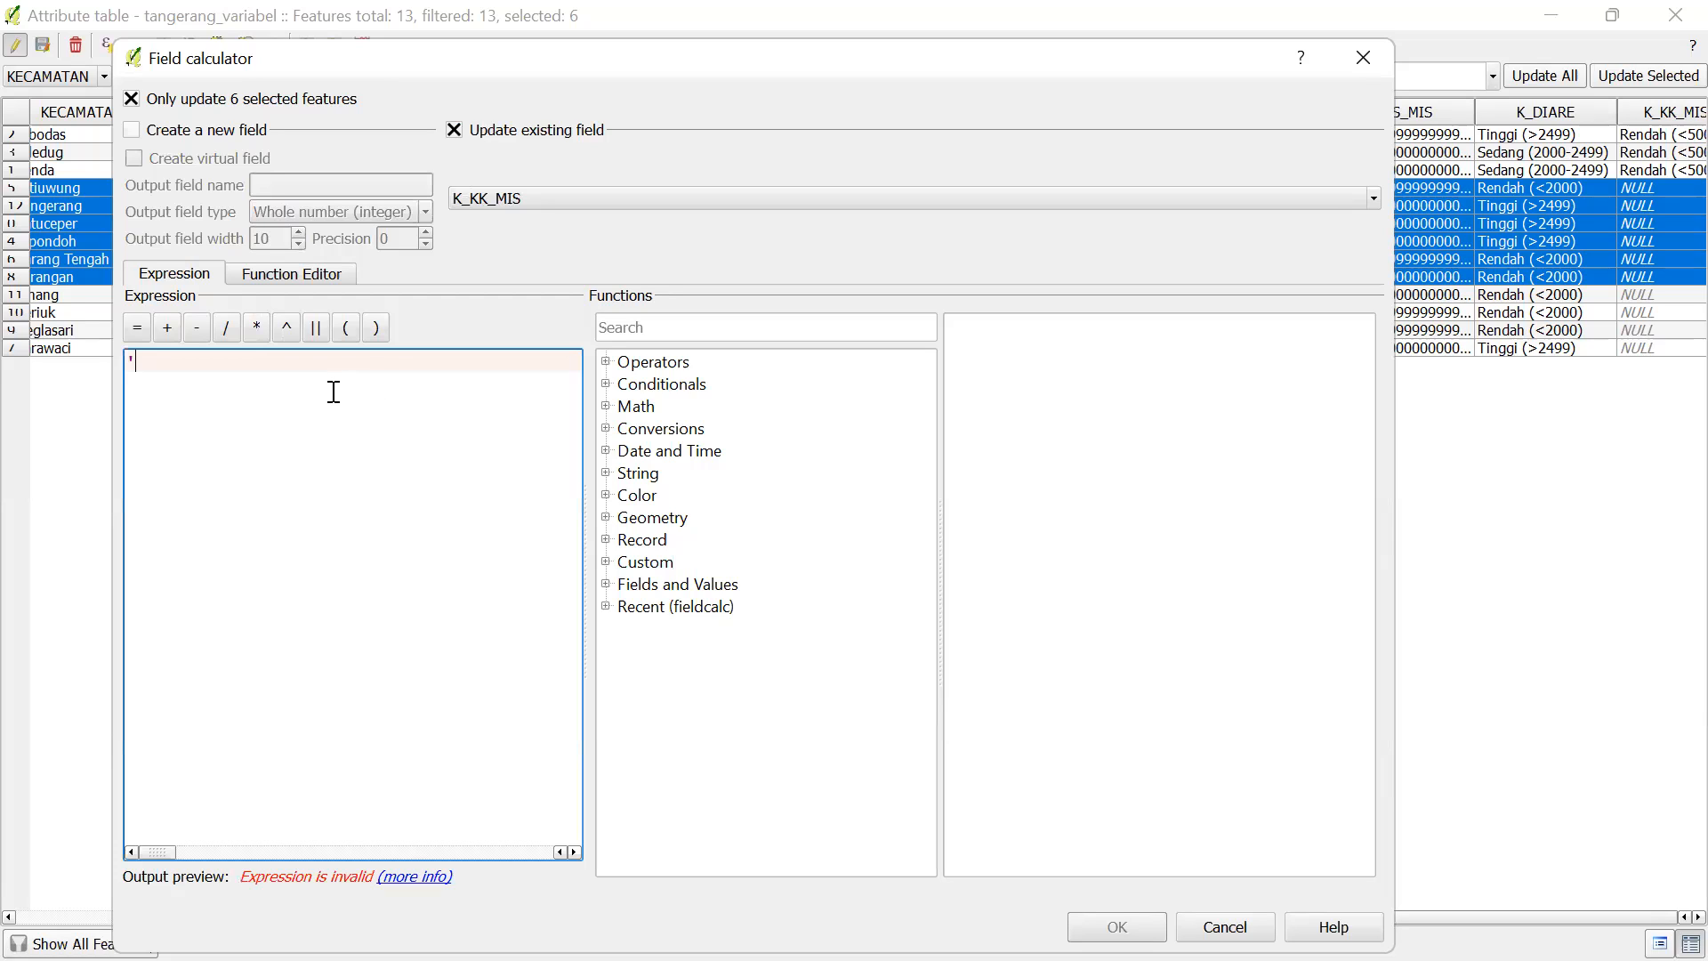
key("BackSpace")
type("'Sedang (5000-9999)'")
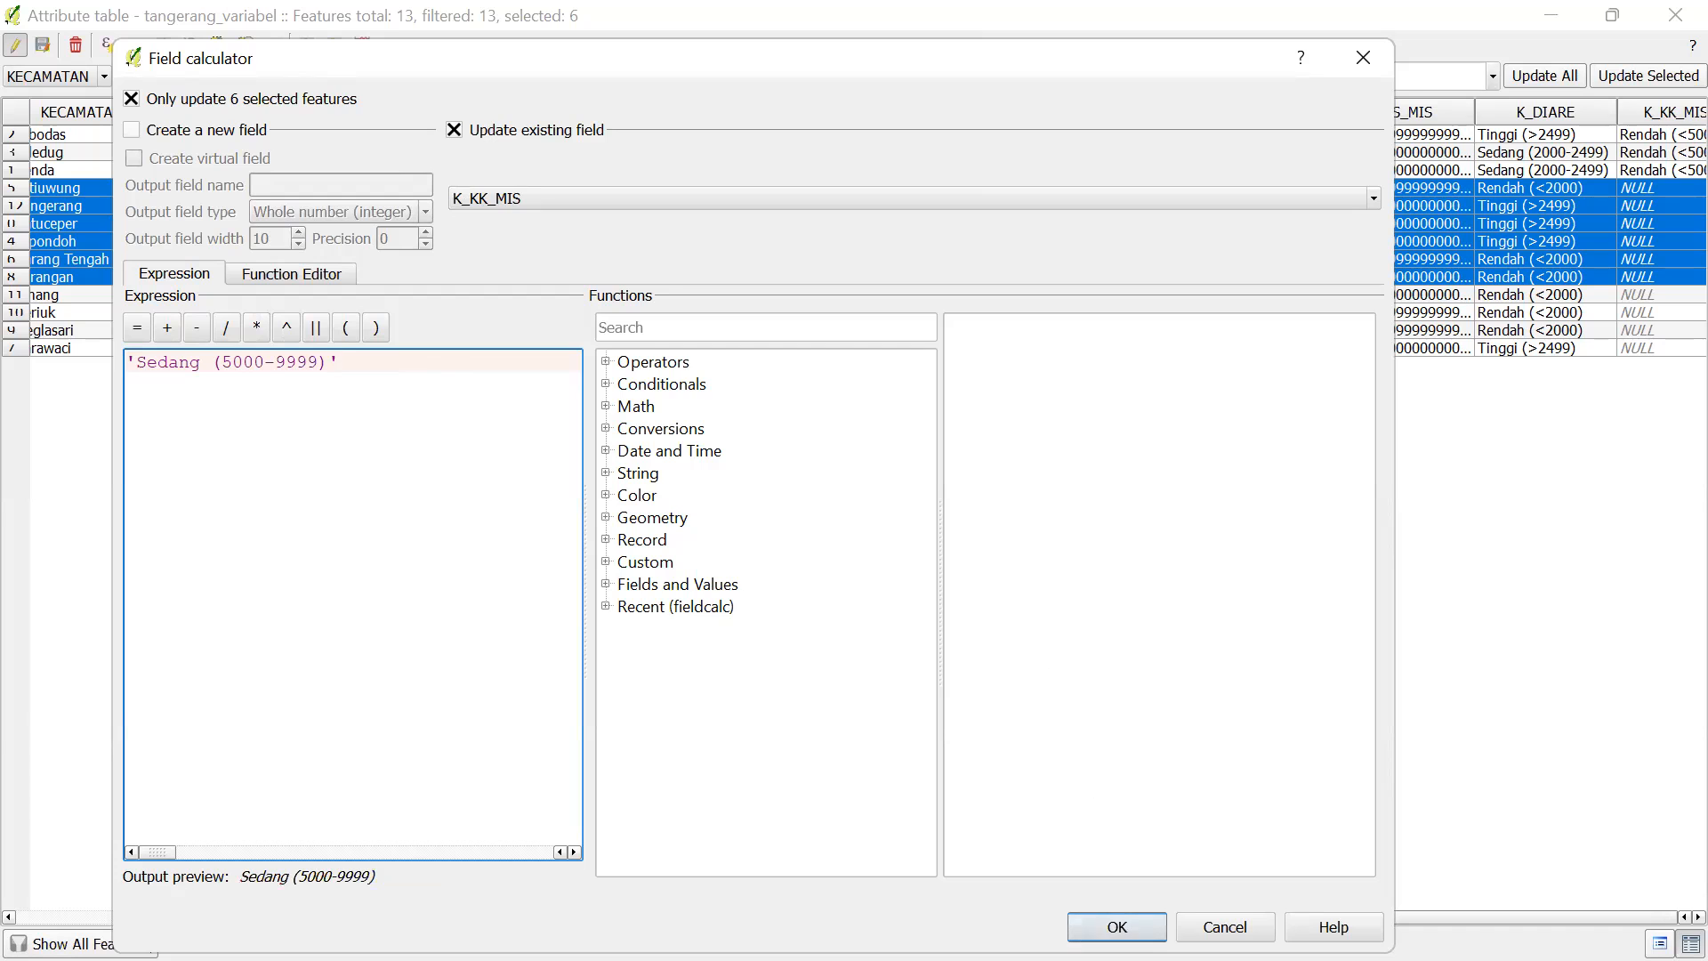
left_click(1117, 926)
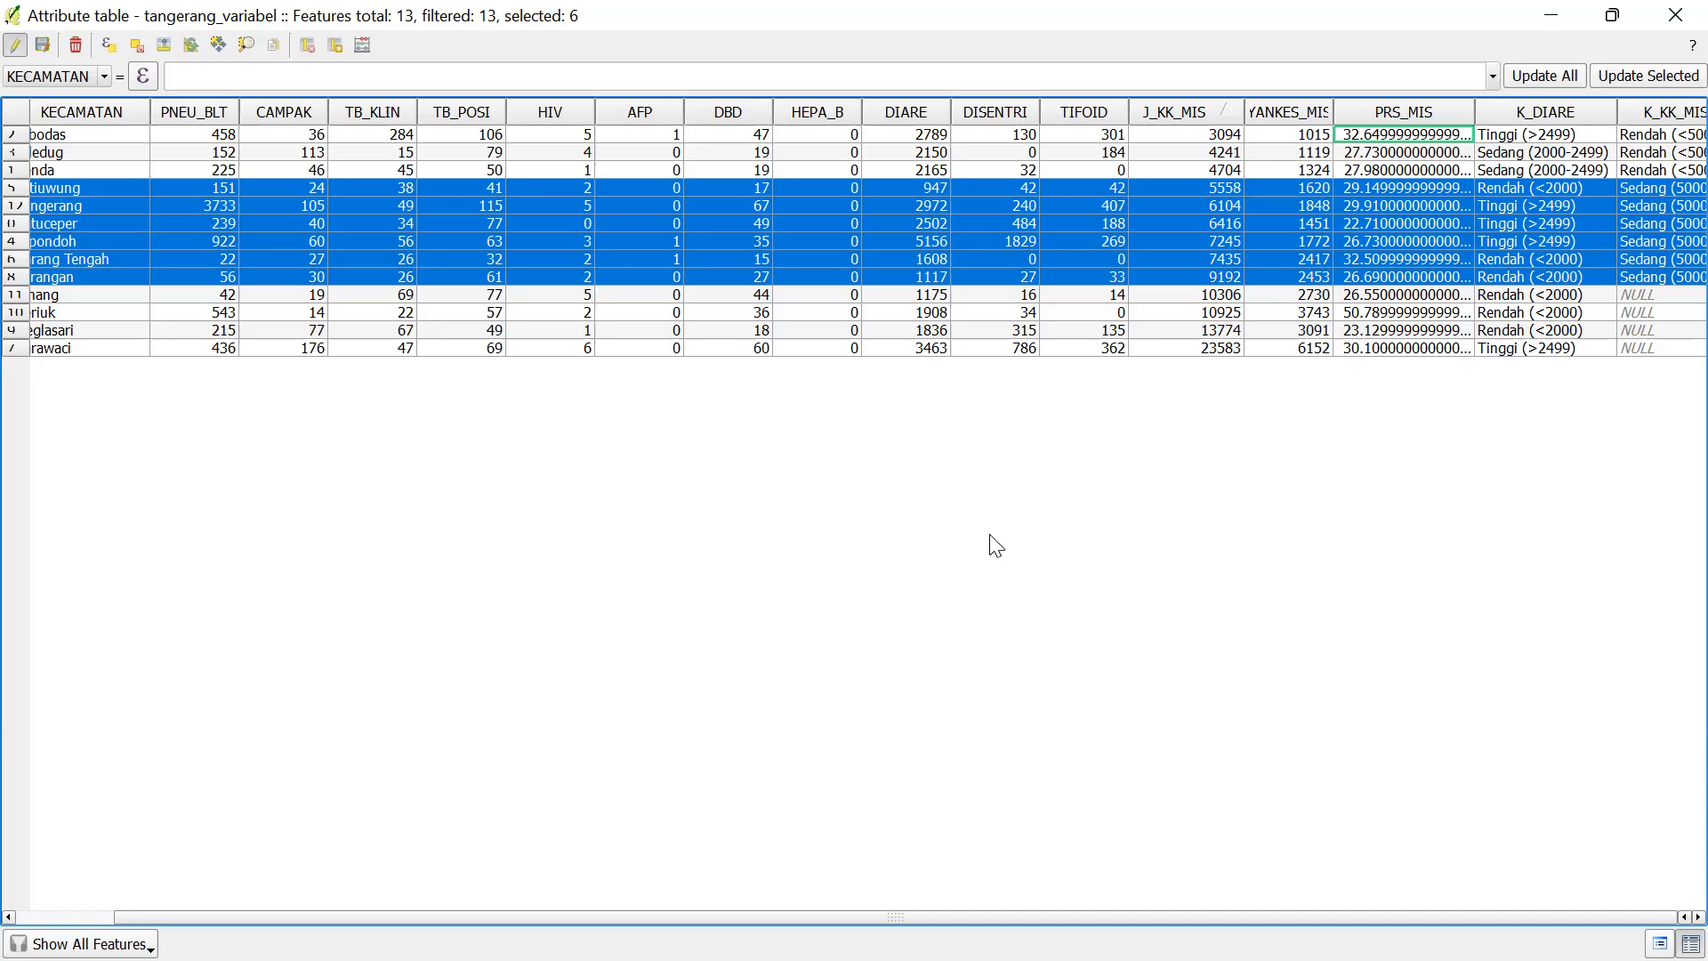
left_click(1613, 15)
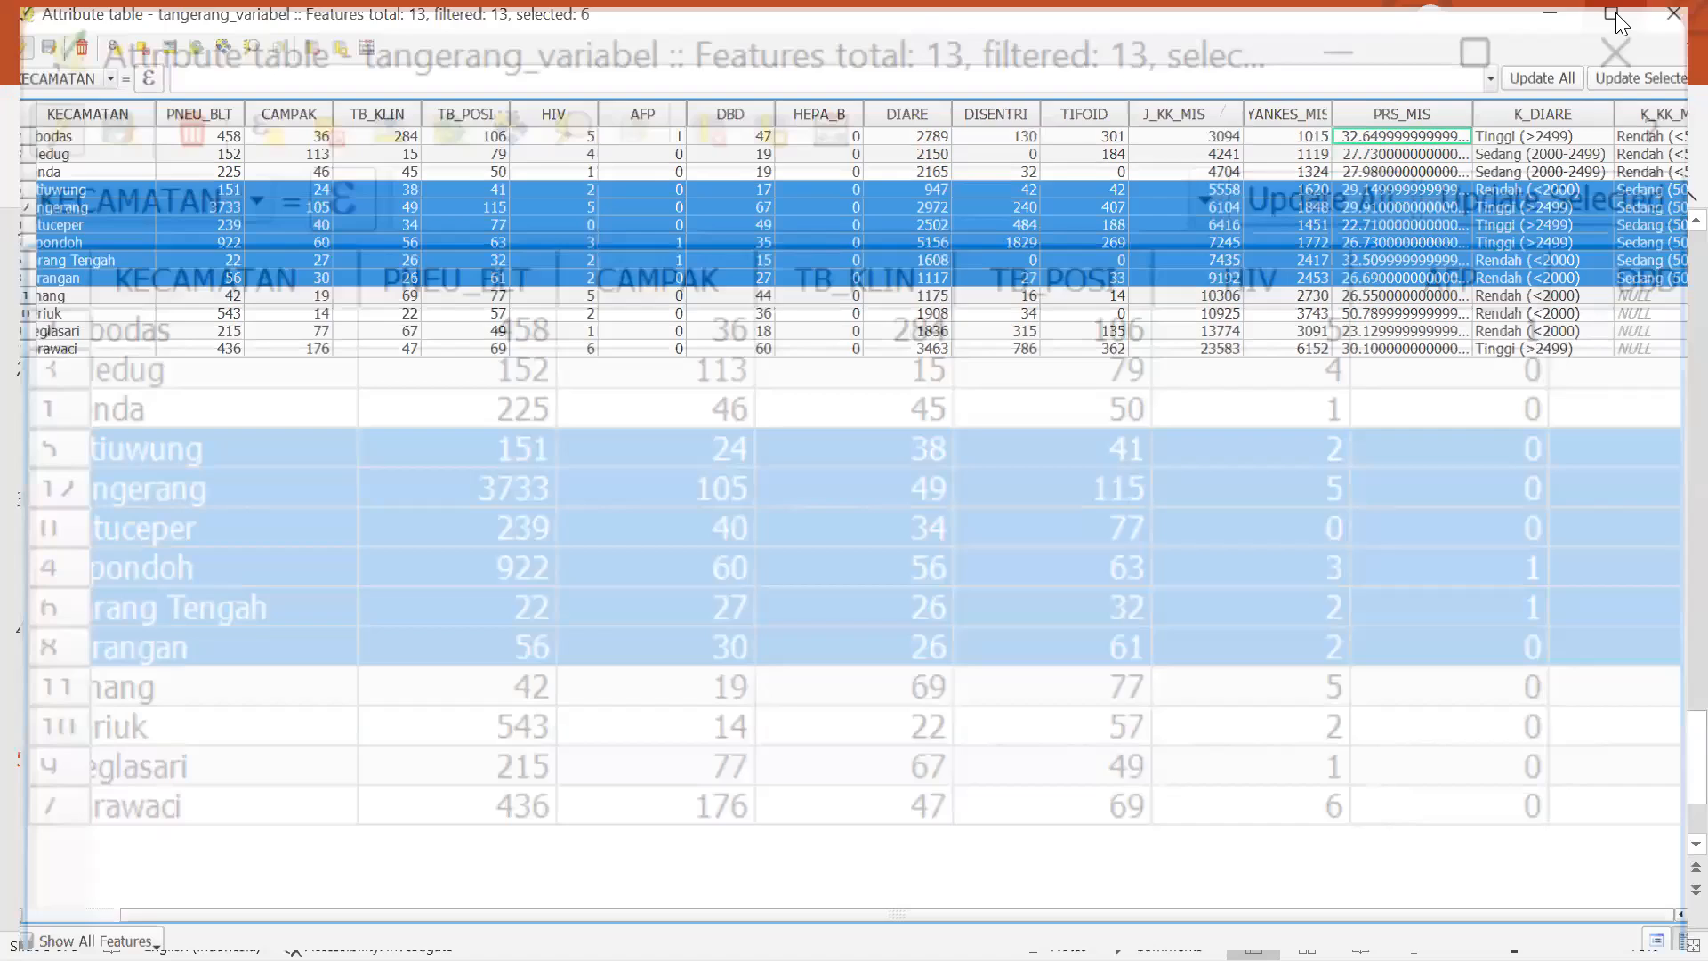
left_click(1139, 210)
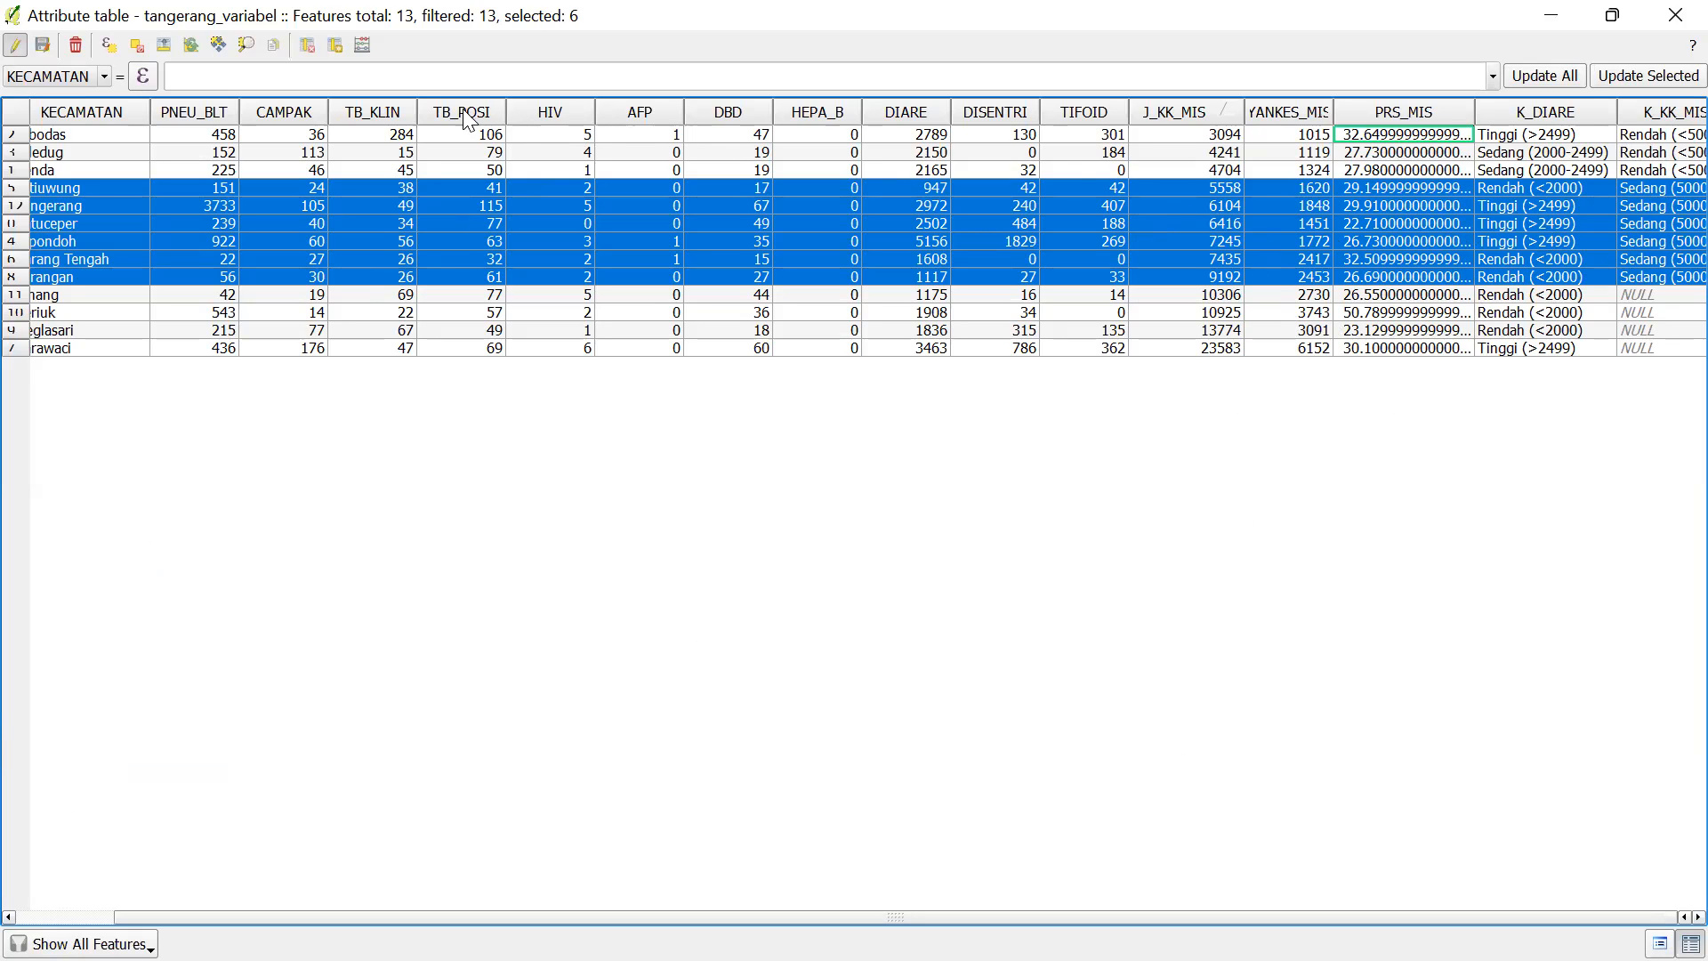
Start a new select-by-expression query on the layer with the condition "J_KK_MIS" >= 10000
left_click(107, 47)
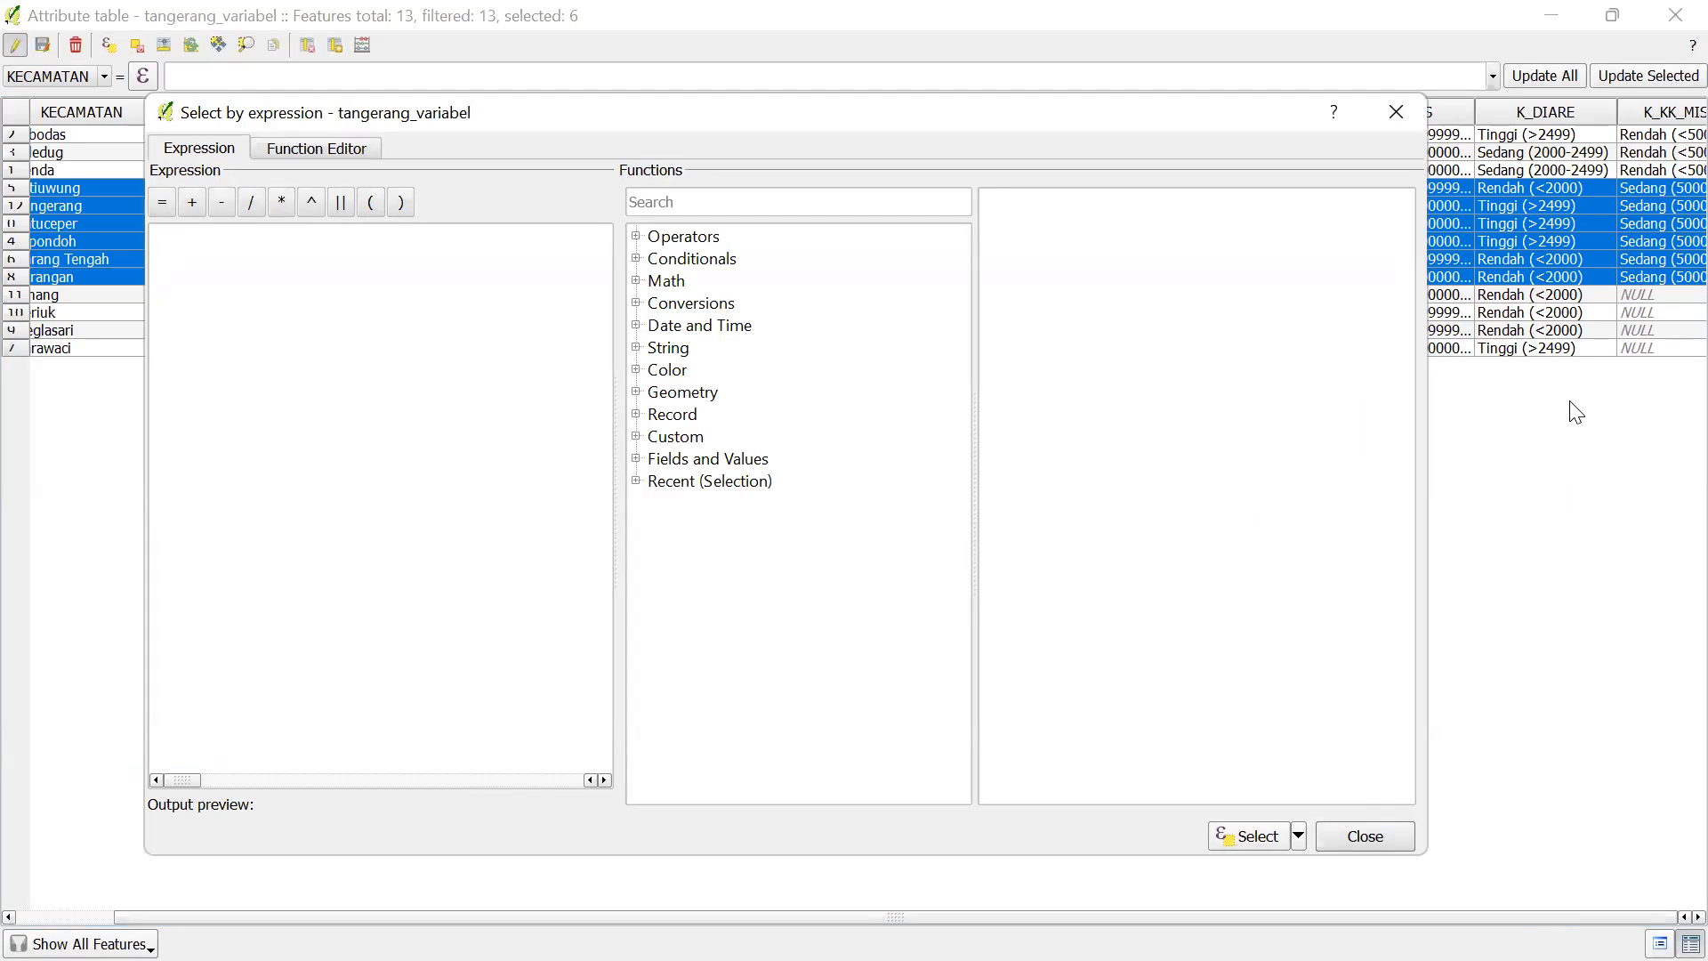
left_click(637, 458)
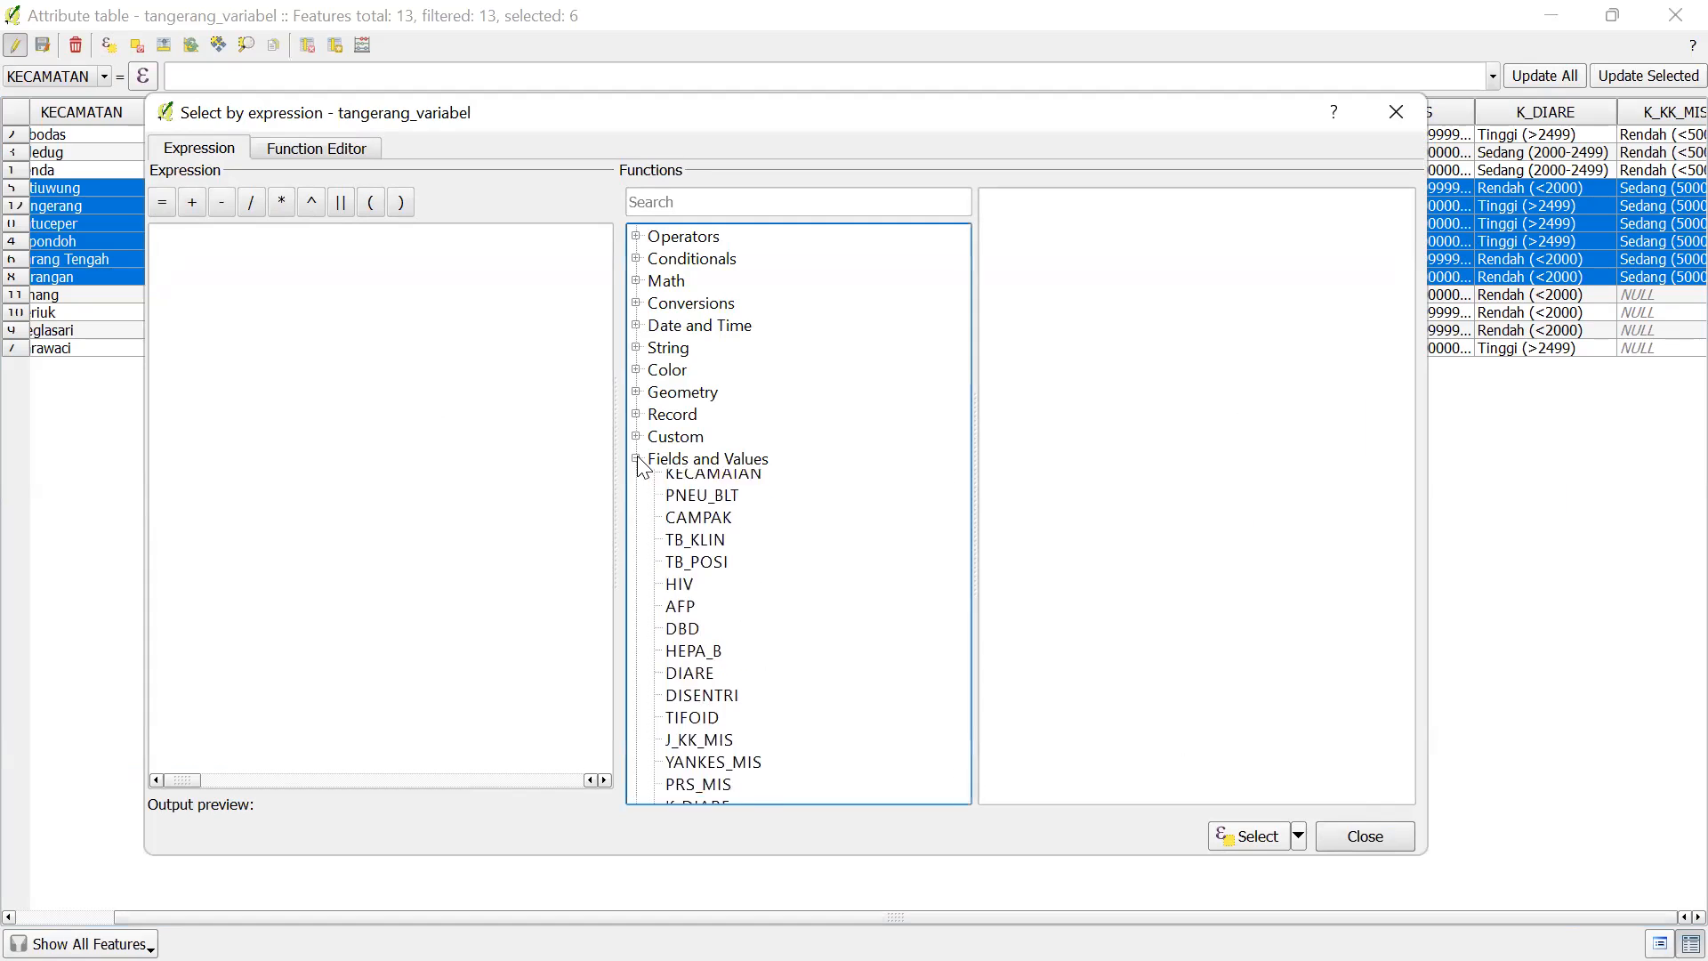
scroll(660, 473, "down", 1)
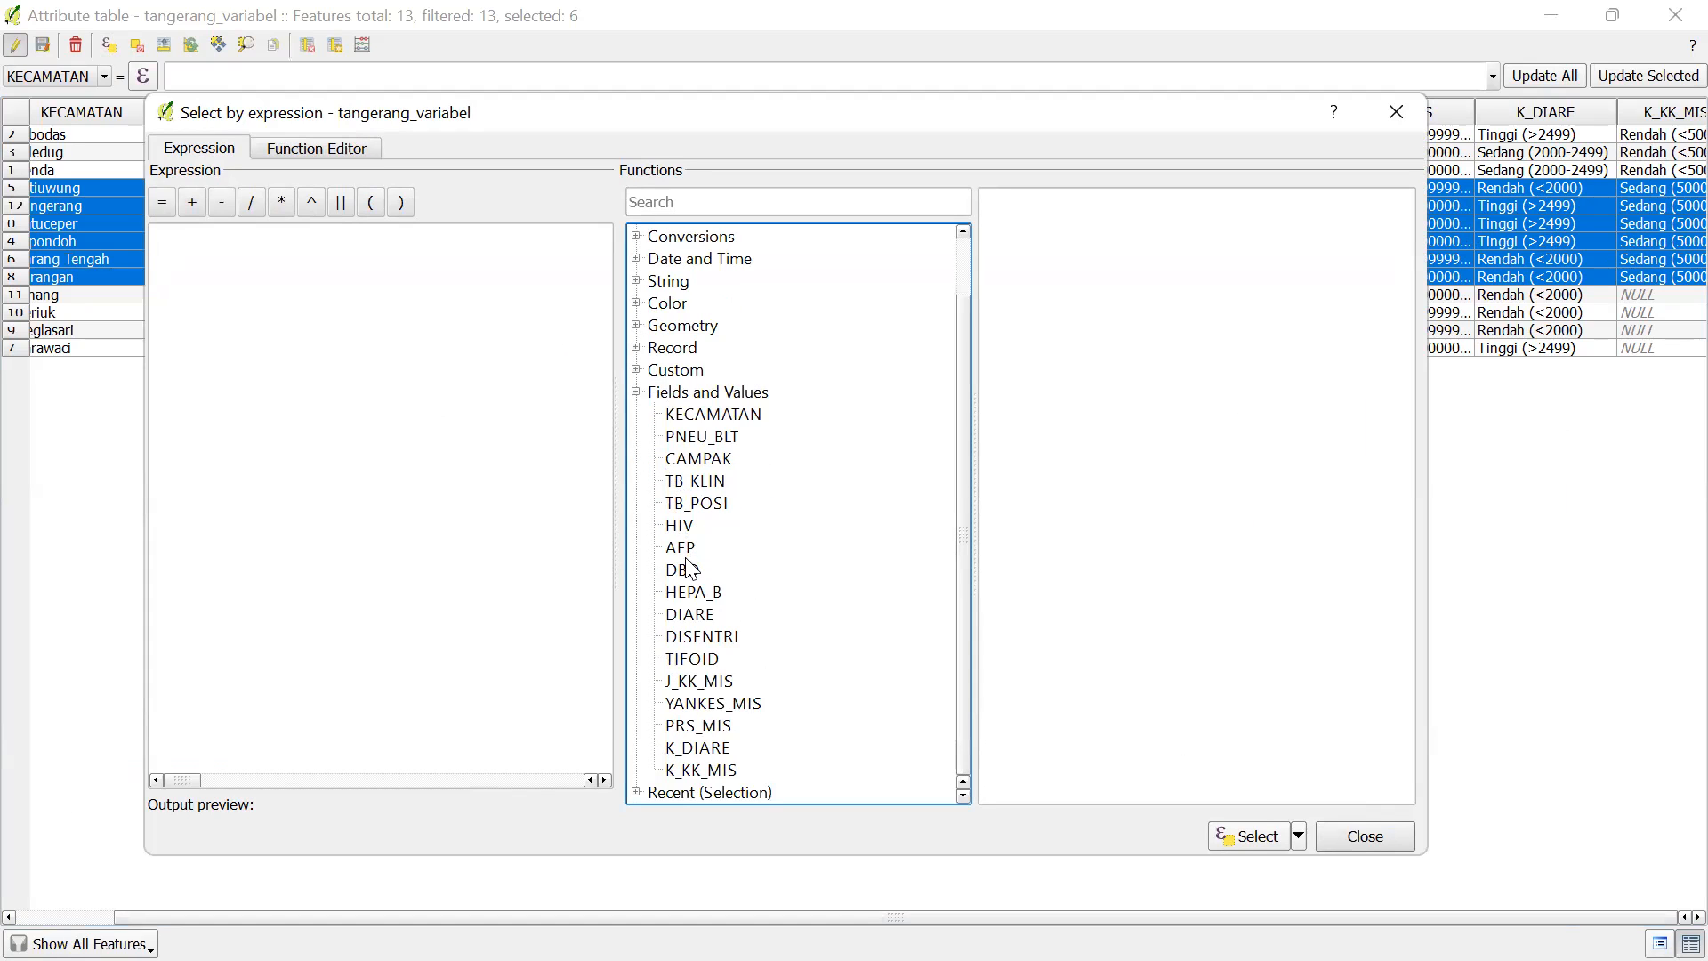
double_click(680, 684)
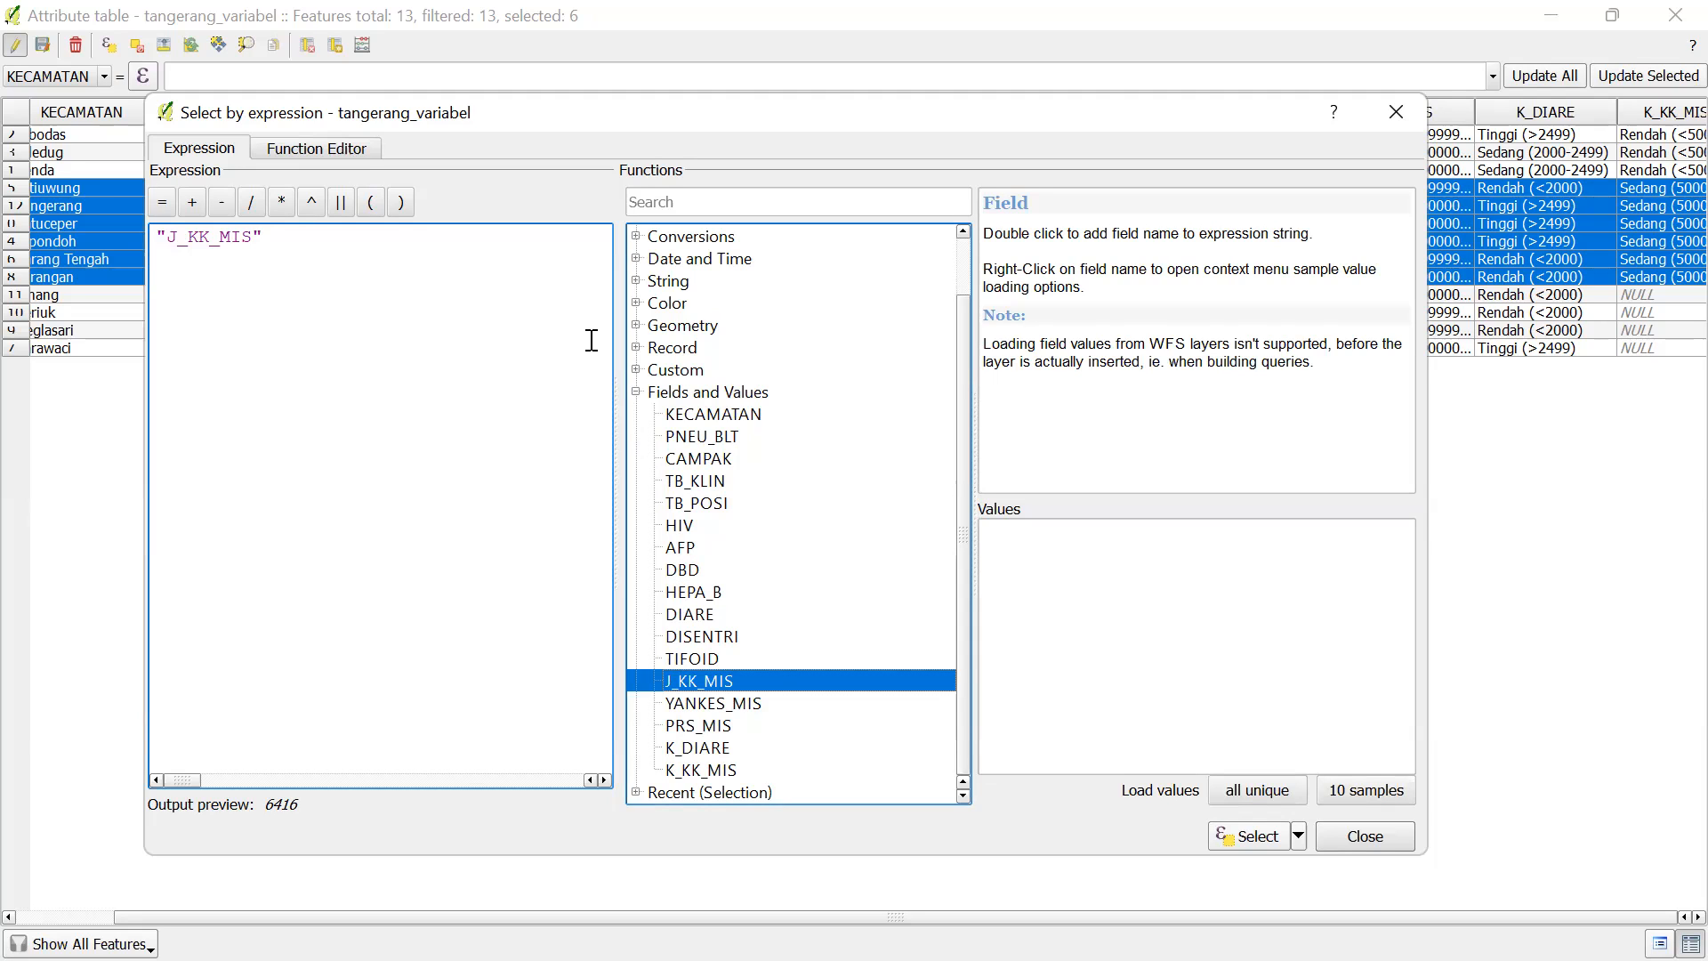
scroll(680, 329, "up", 1)
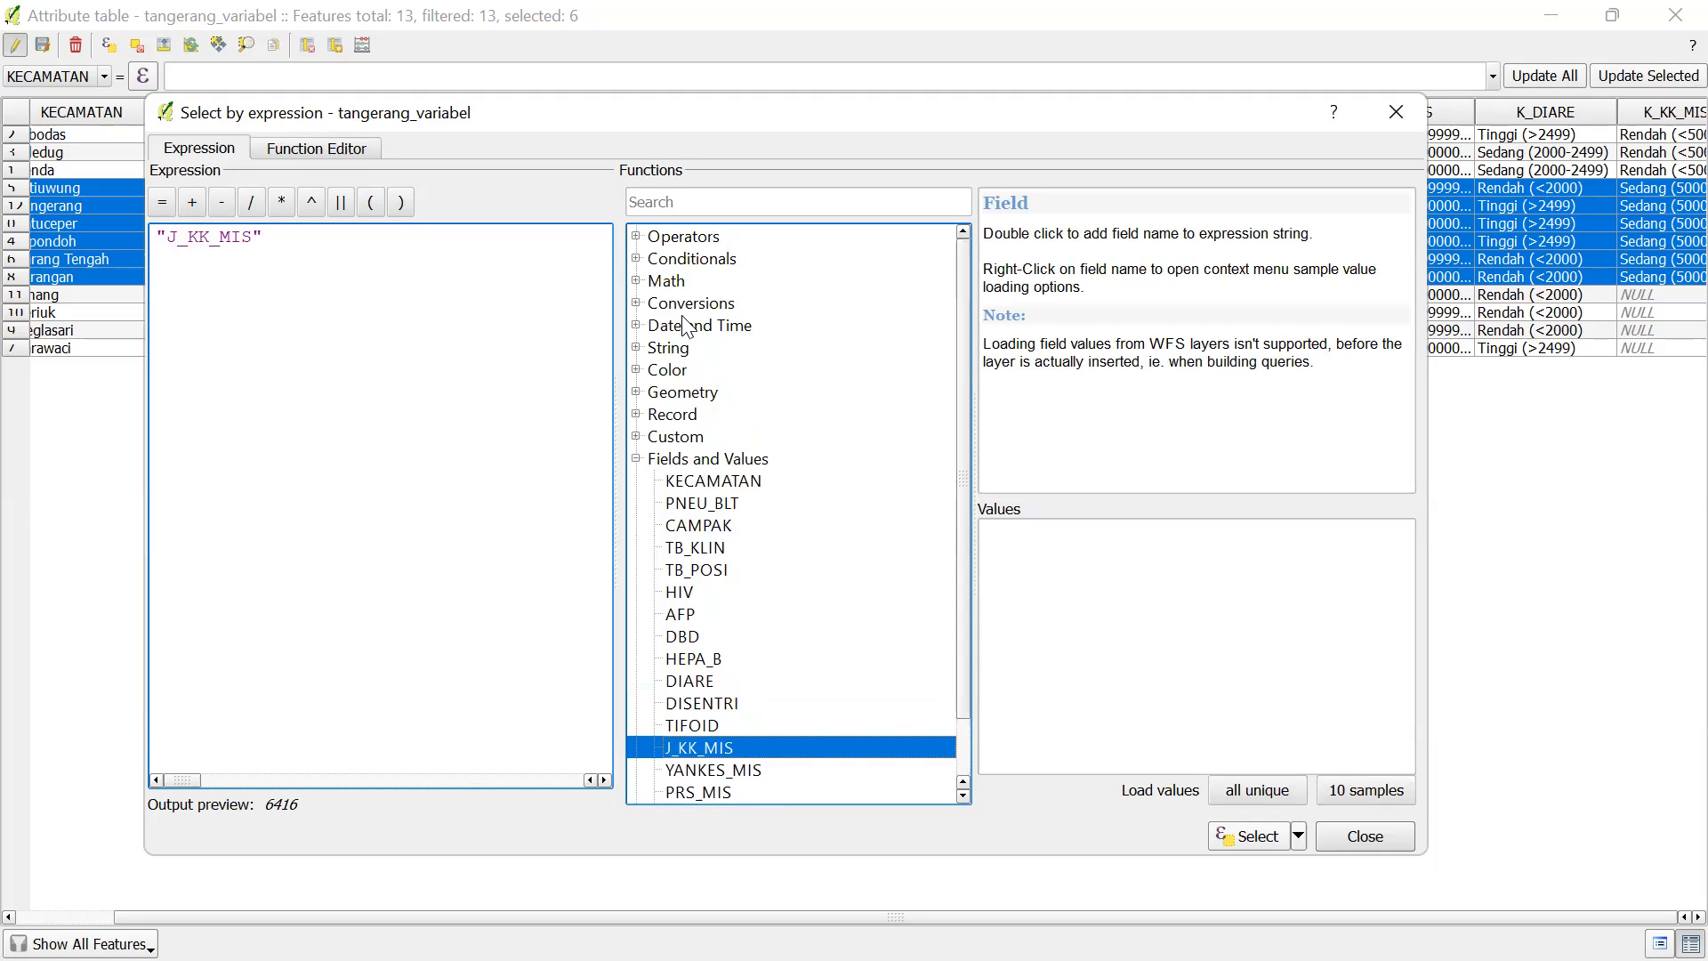
left_click(637, 236)
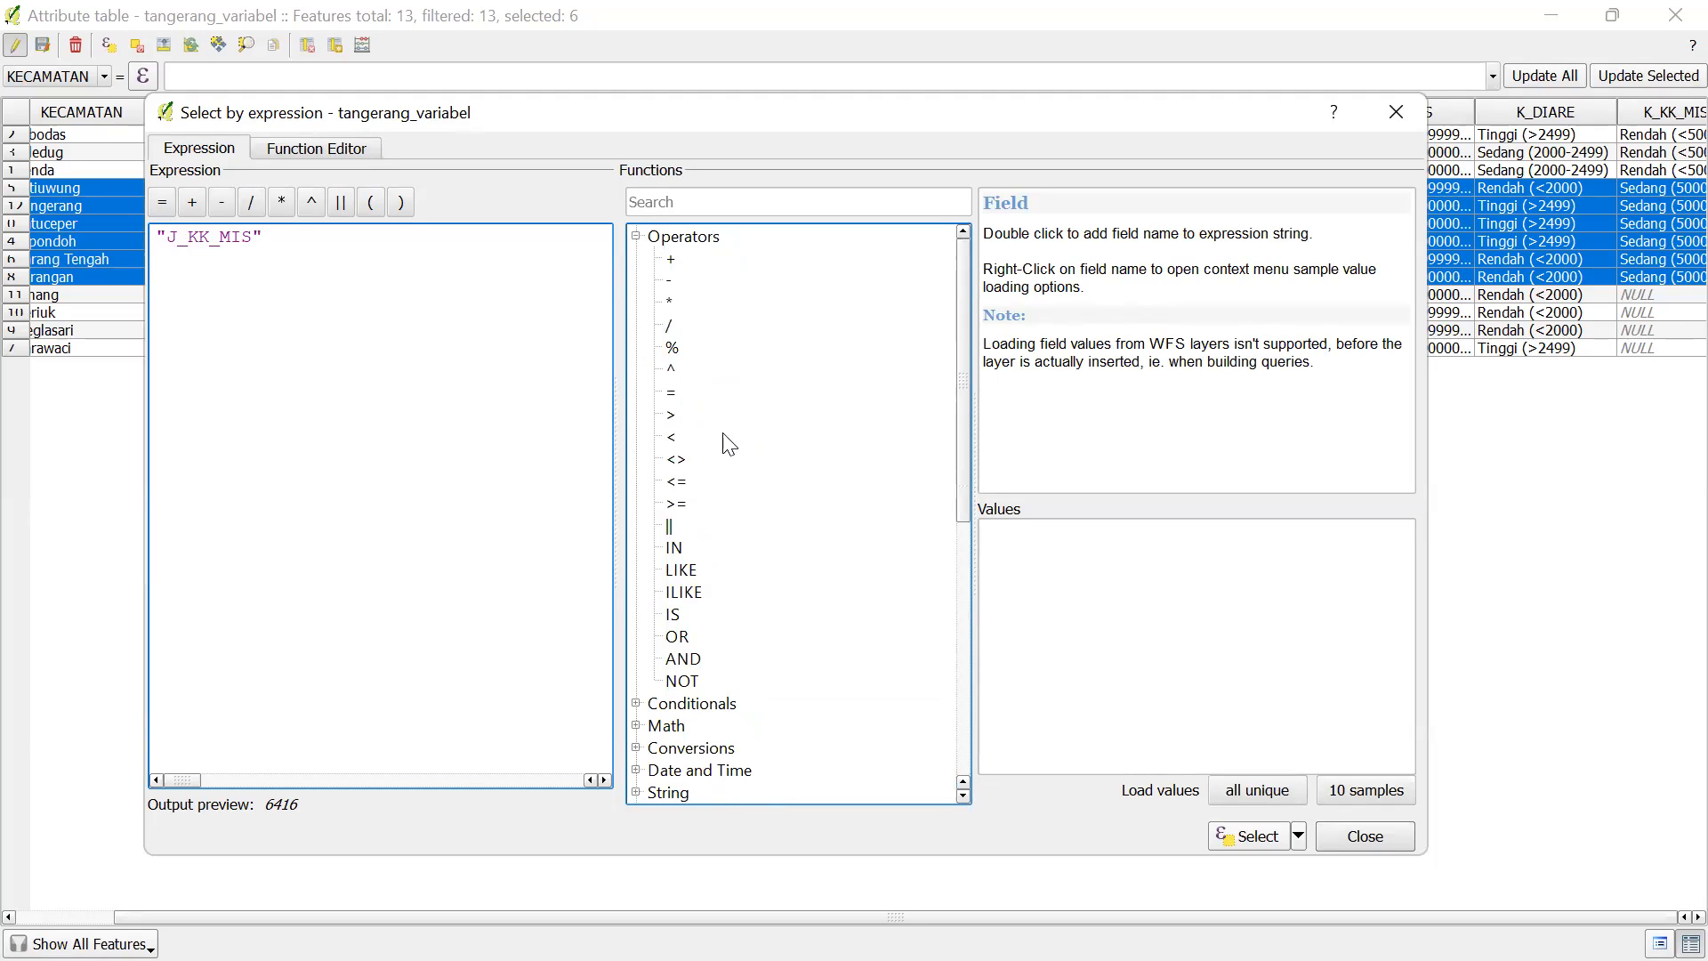
double_click(678, 503)
type("1")
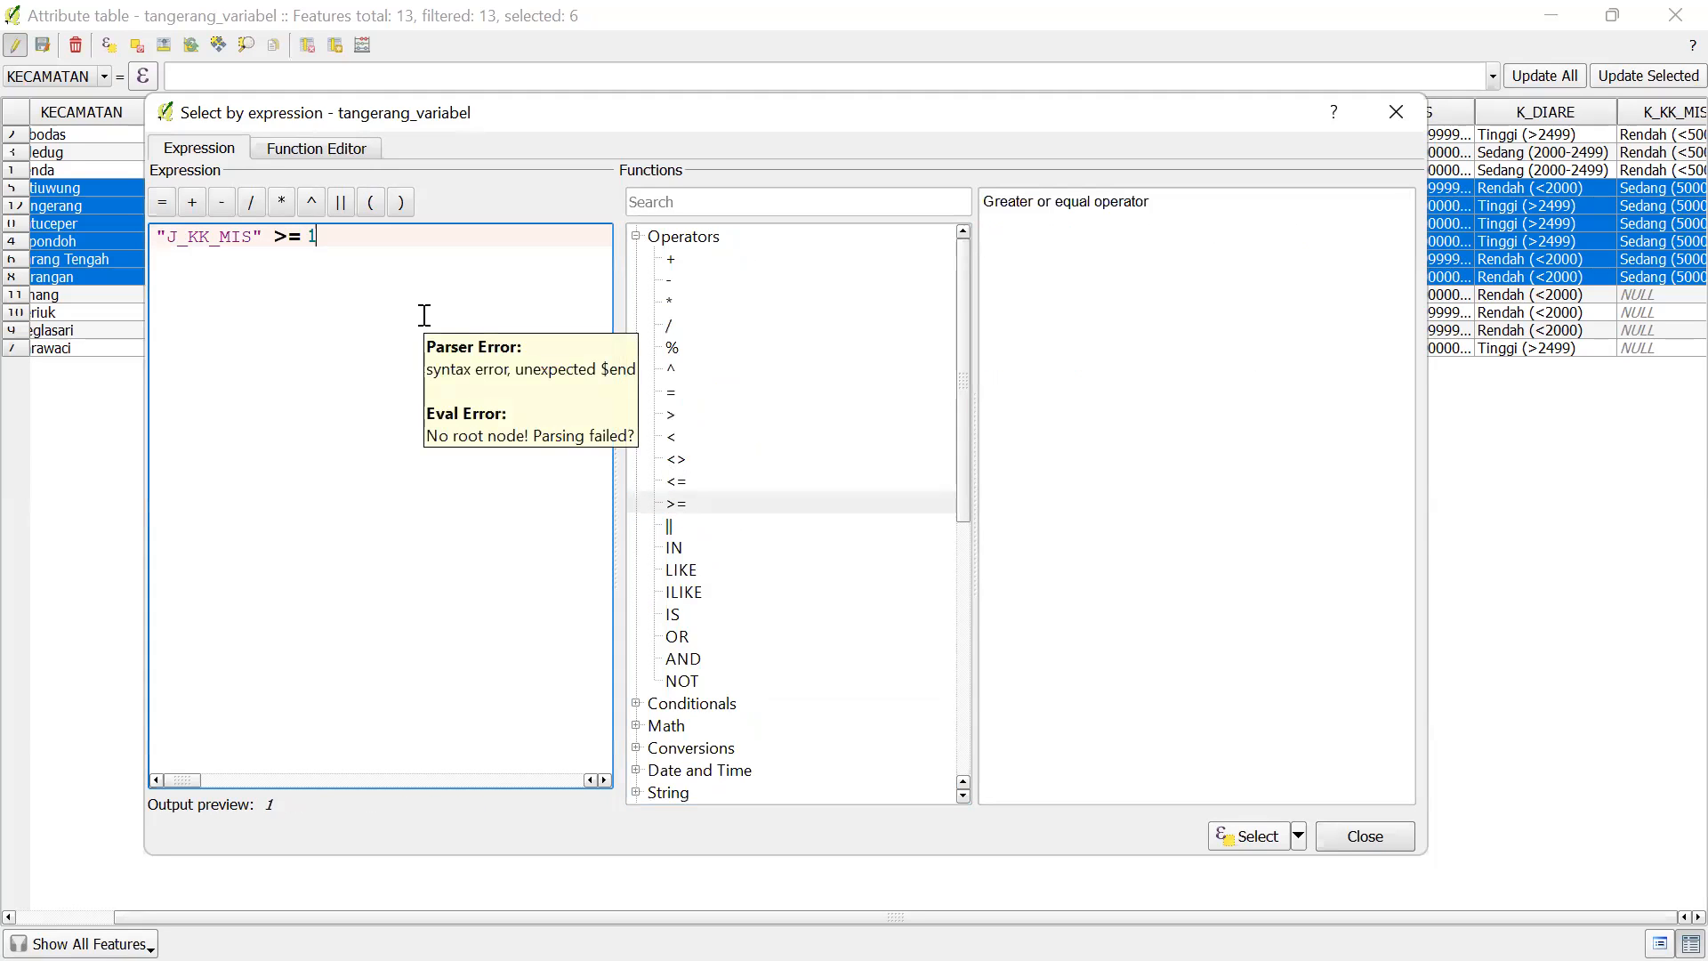
type("0000")
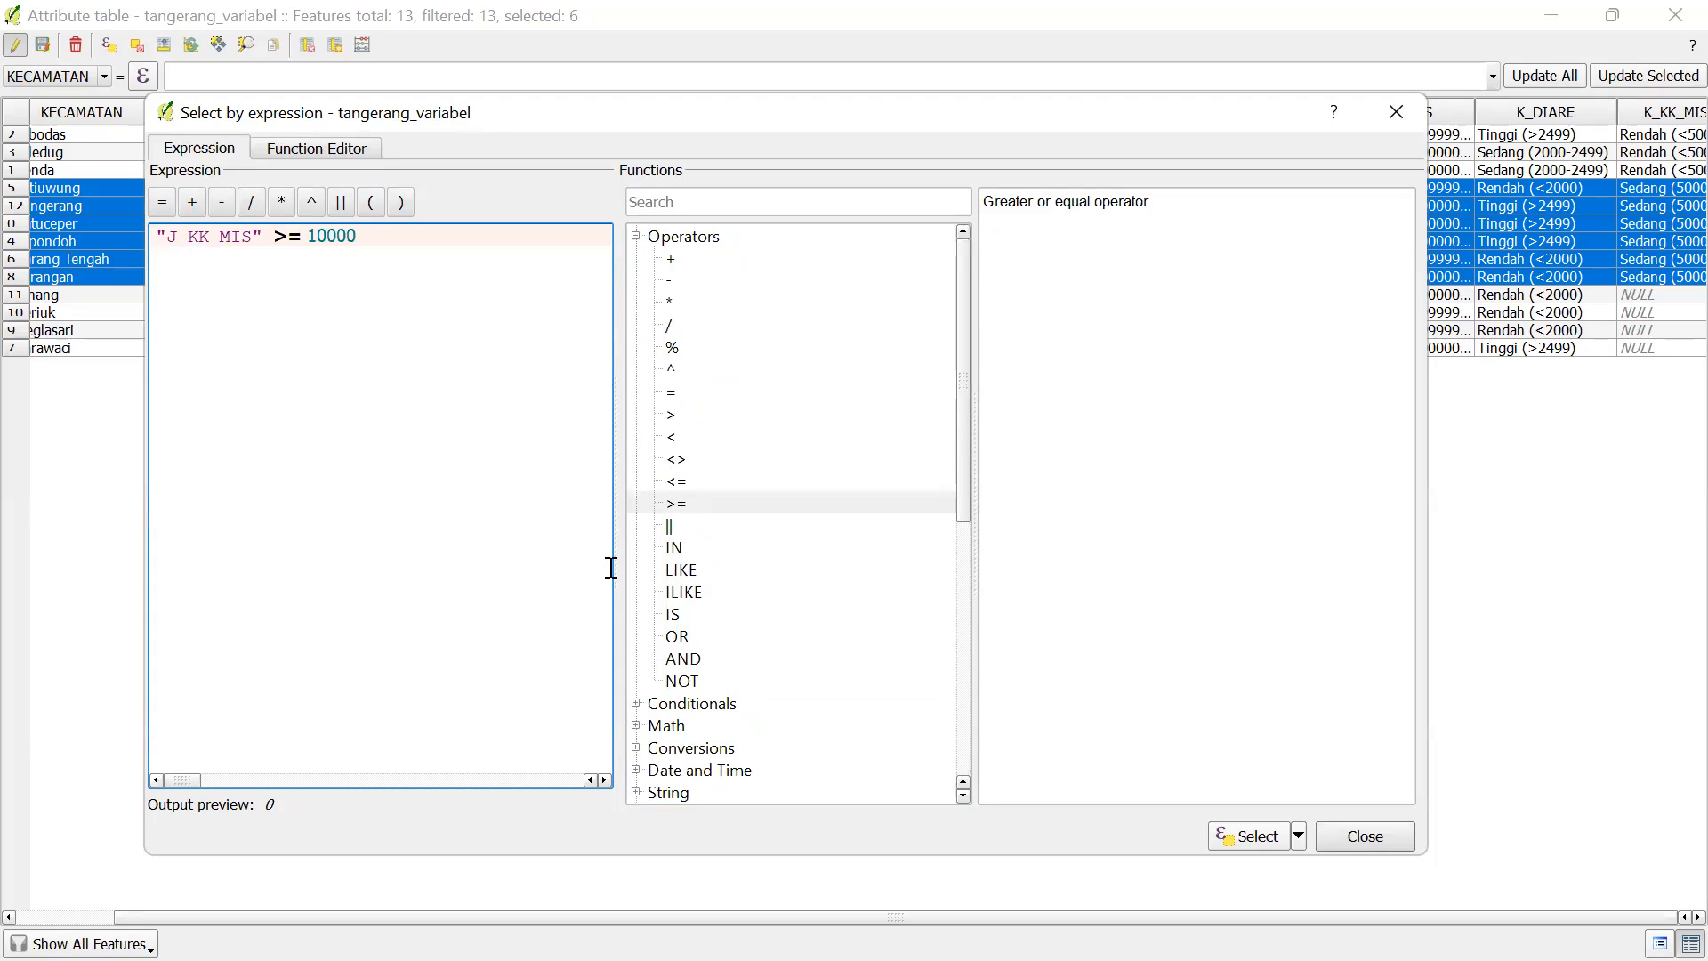
Extend the expression with AND "J_KK_MIS" <= 15000 and select the matching features
double_click(683, 659)
scroll(916, 623, "down", 8)
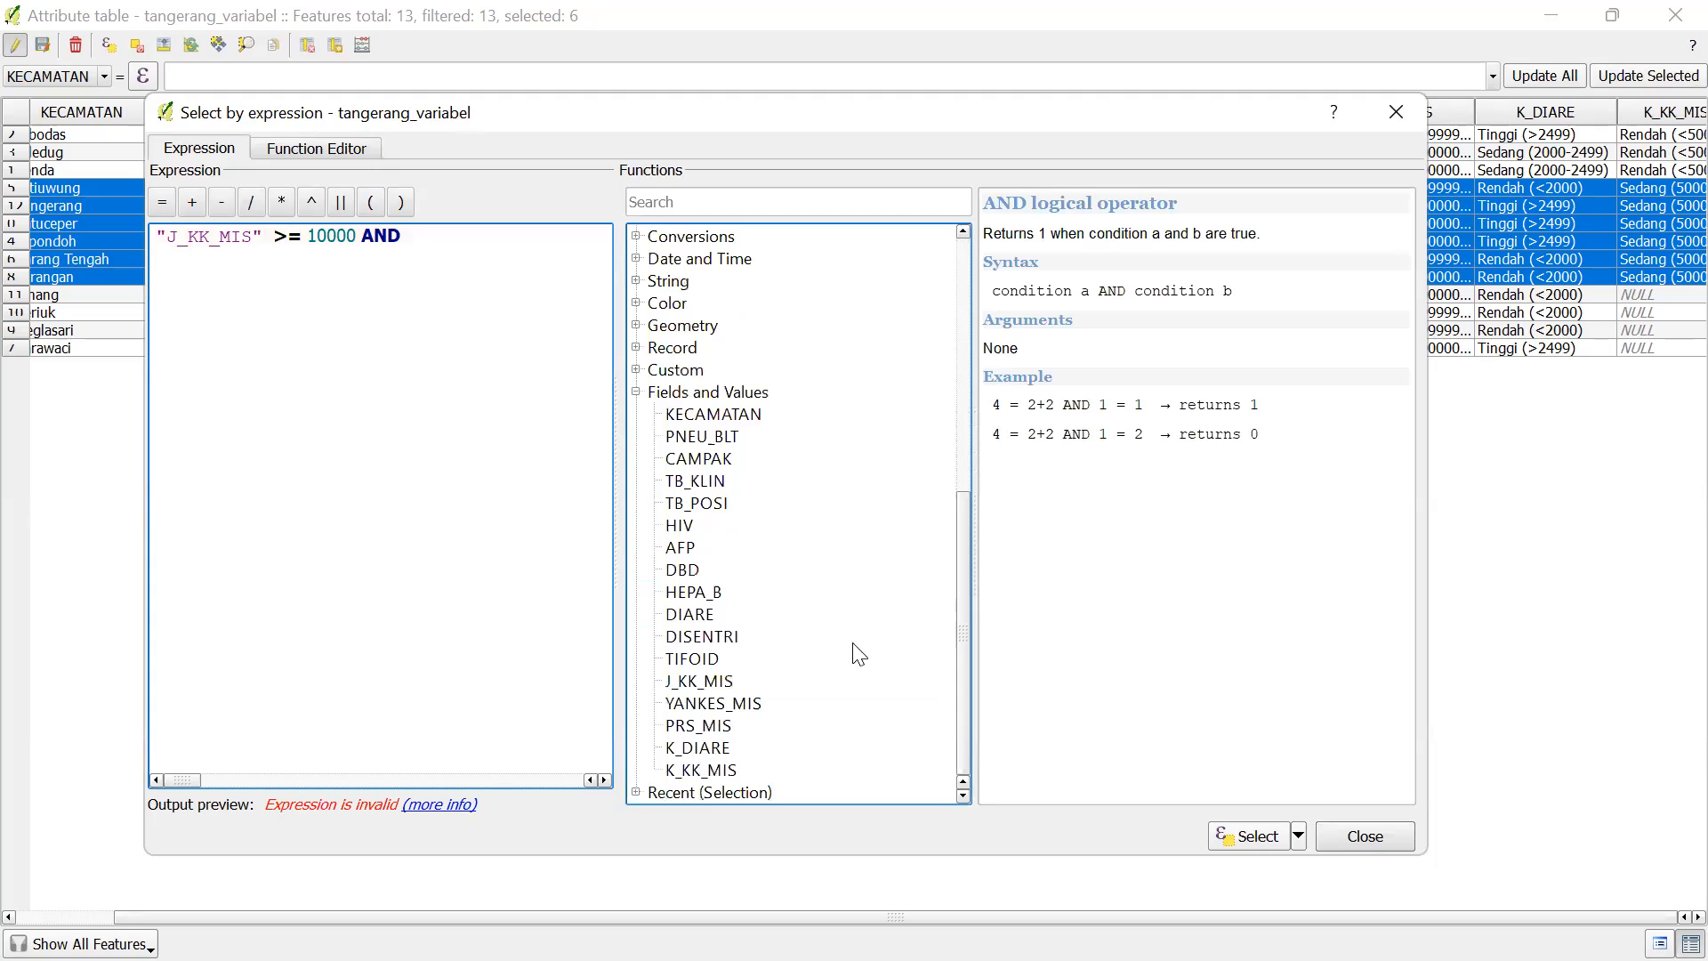
double_click(722, 683)
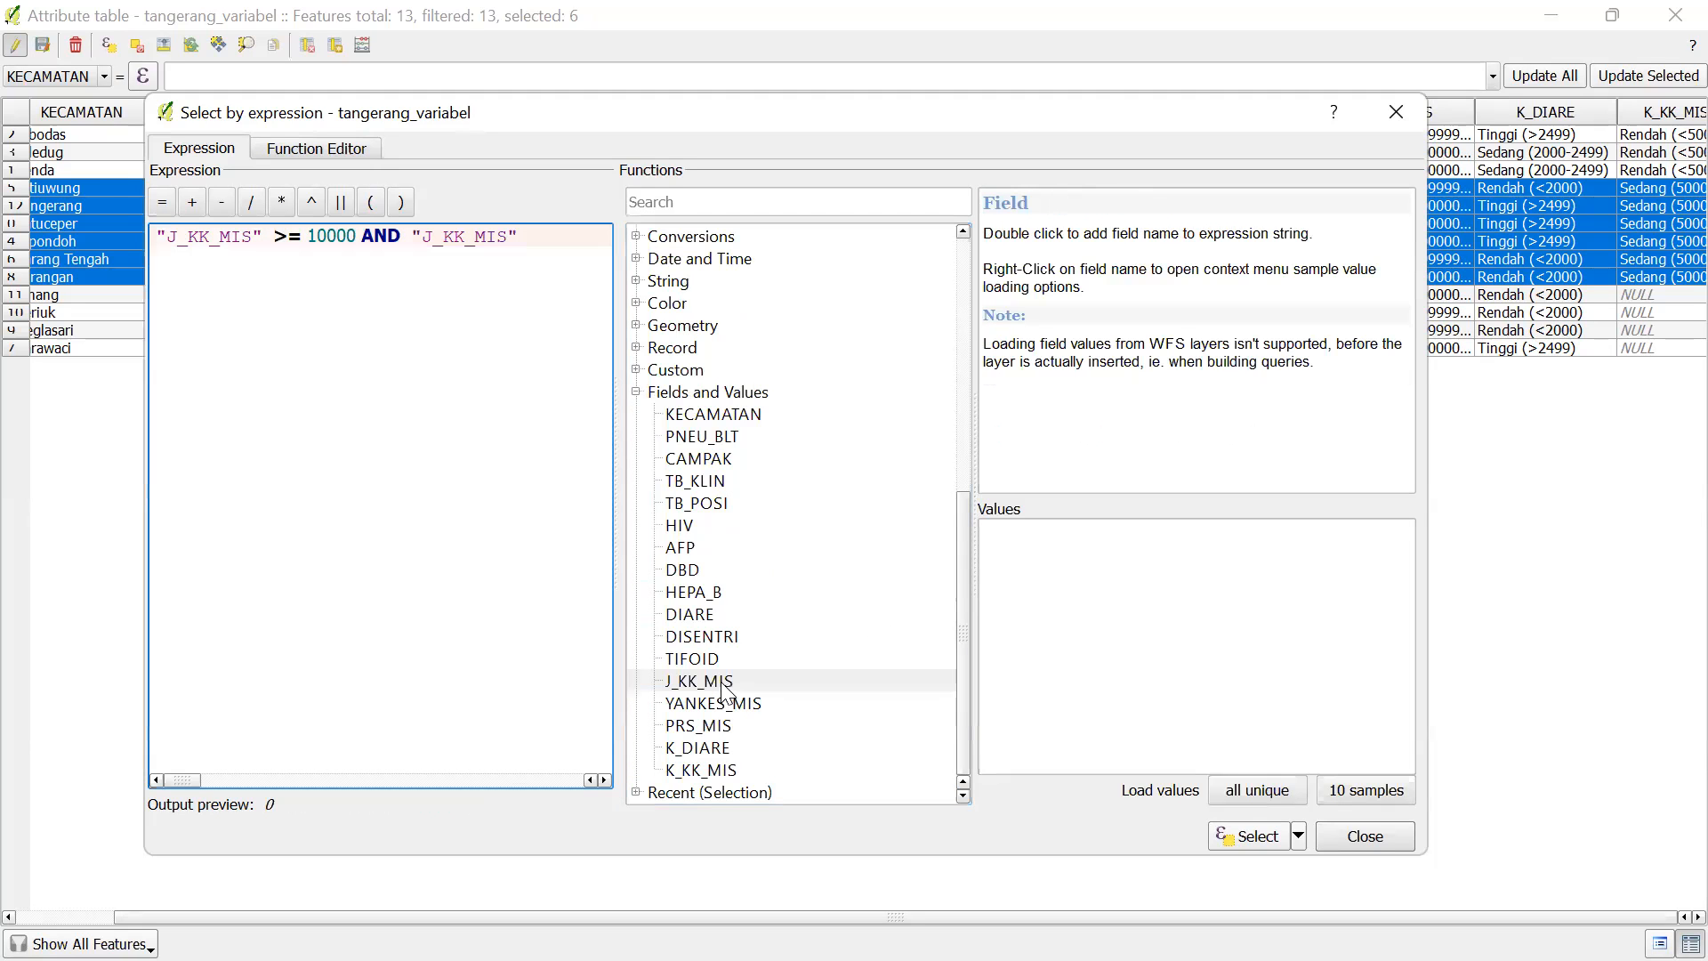
scroll(872, 485, "up", 4)
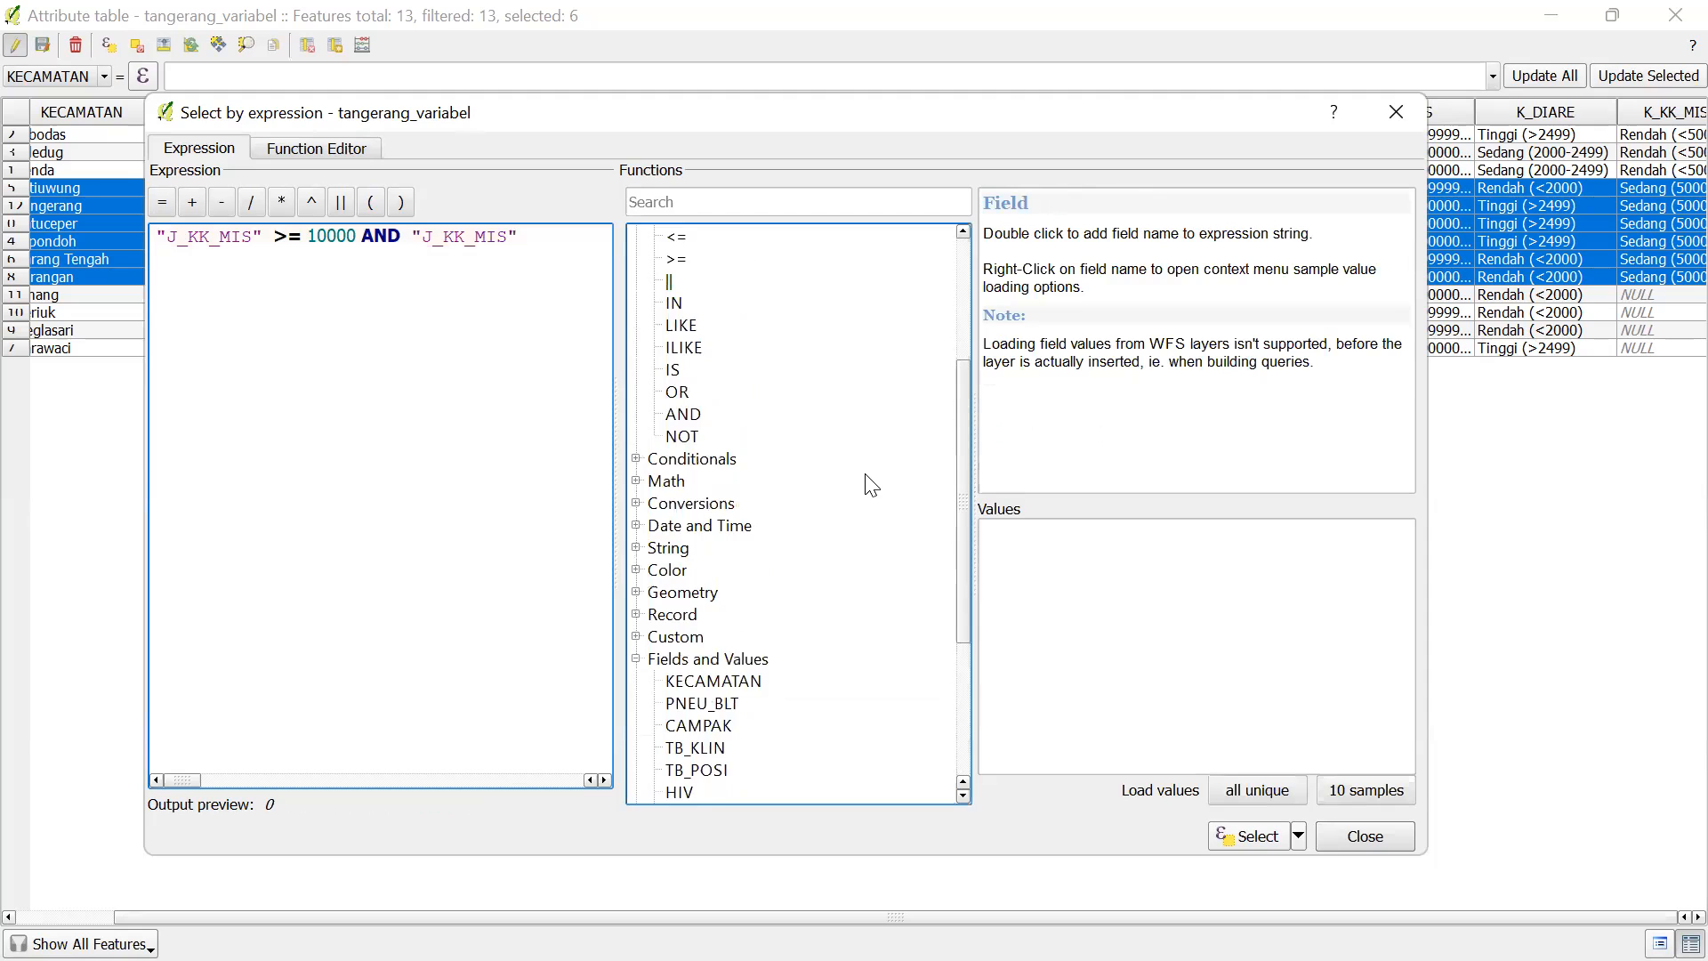
scroll(872, 485, "up", 4)
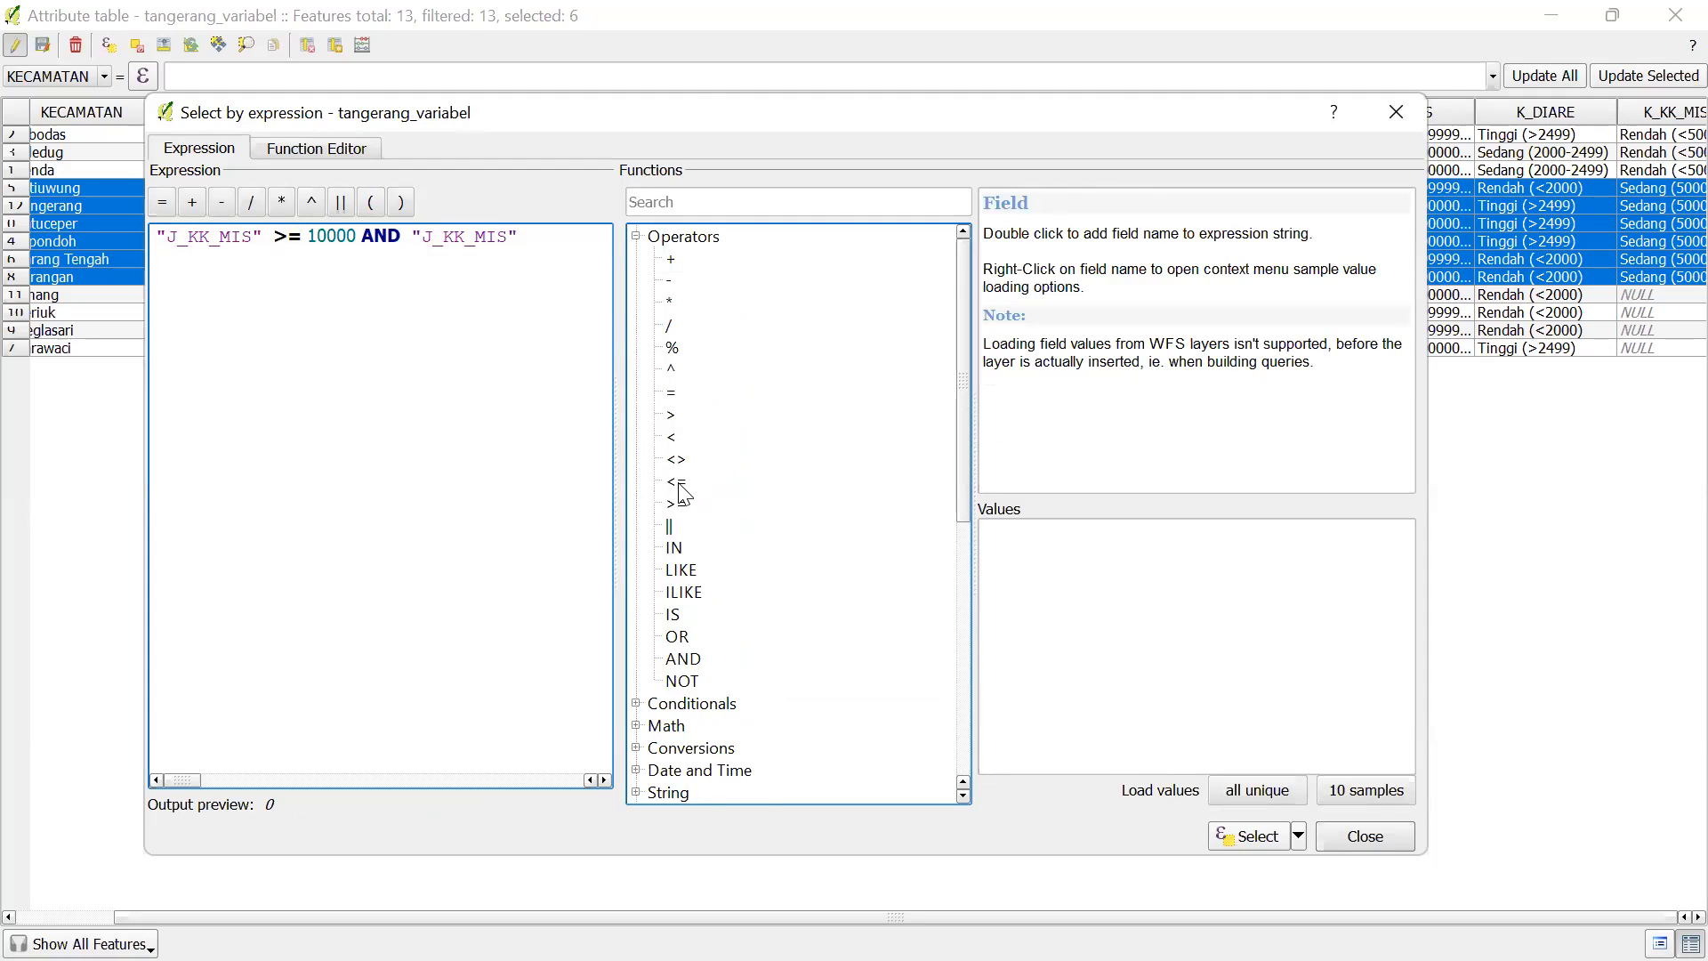
double_click(678, 483)
type("15000")
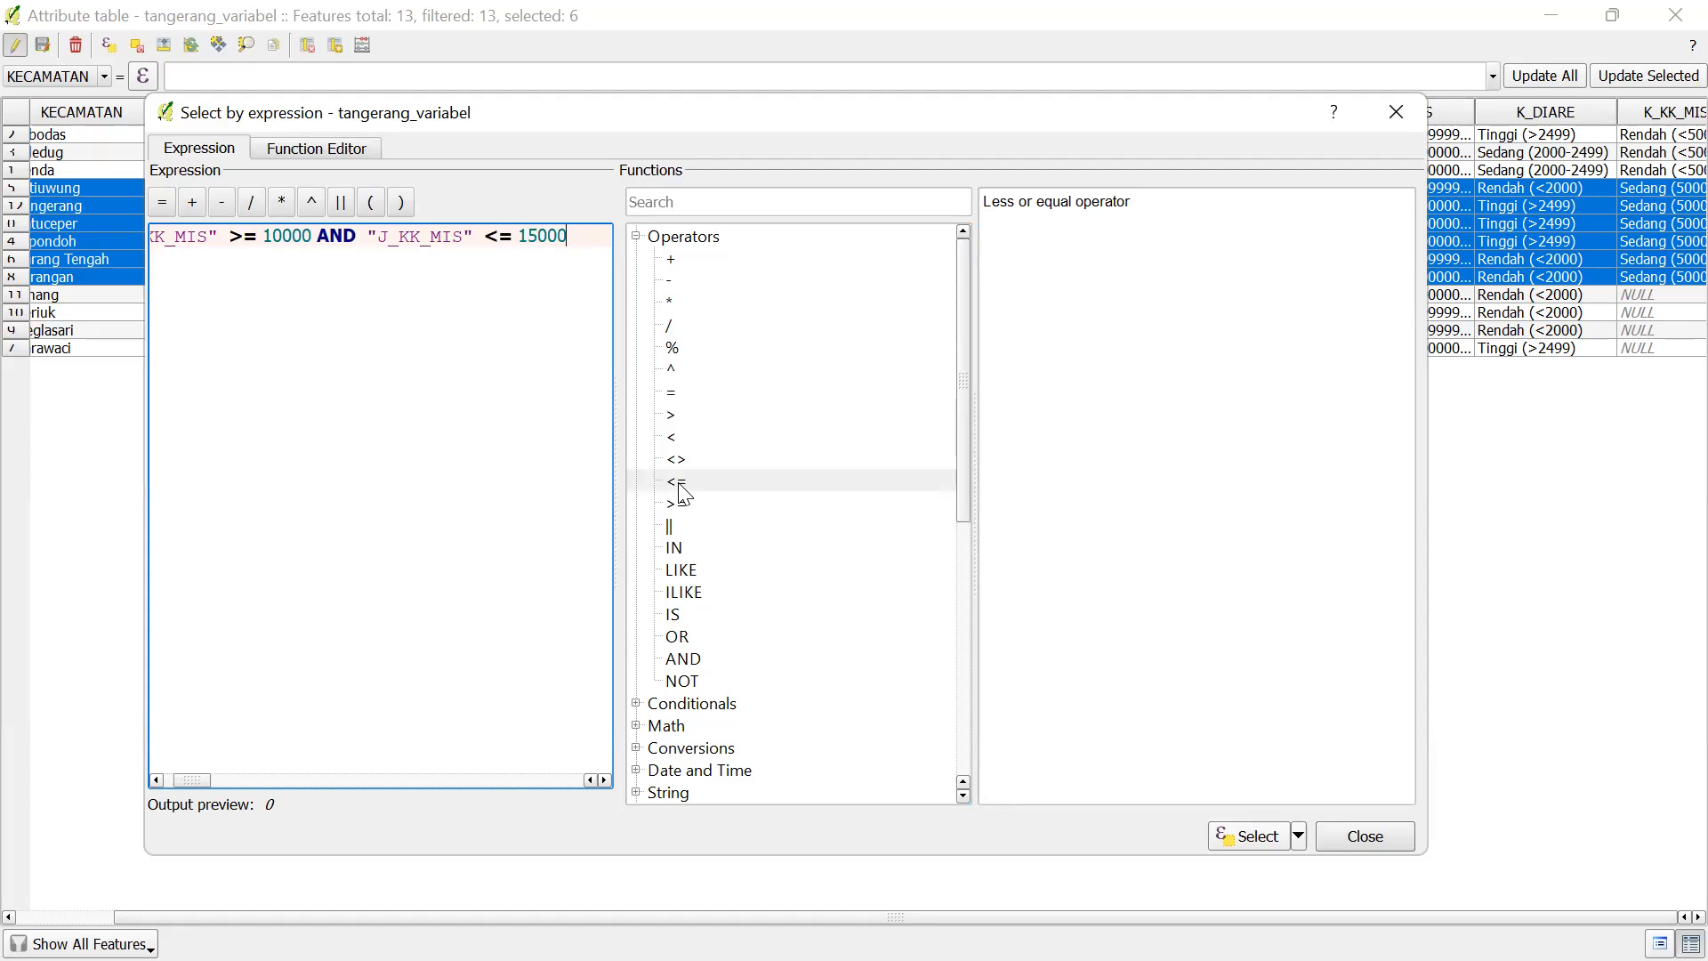
left_click(1250, 838)
left_click(1398, 117)
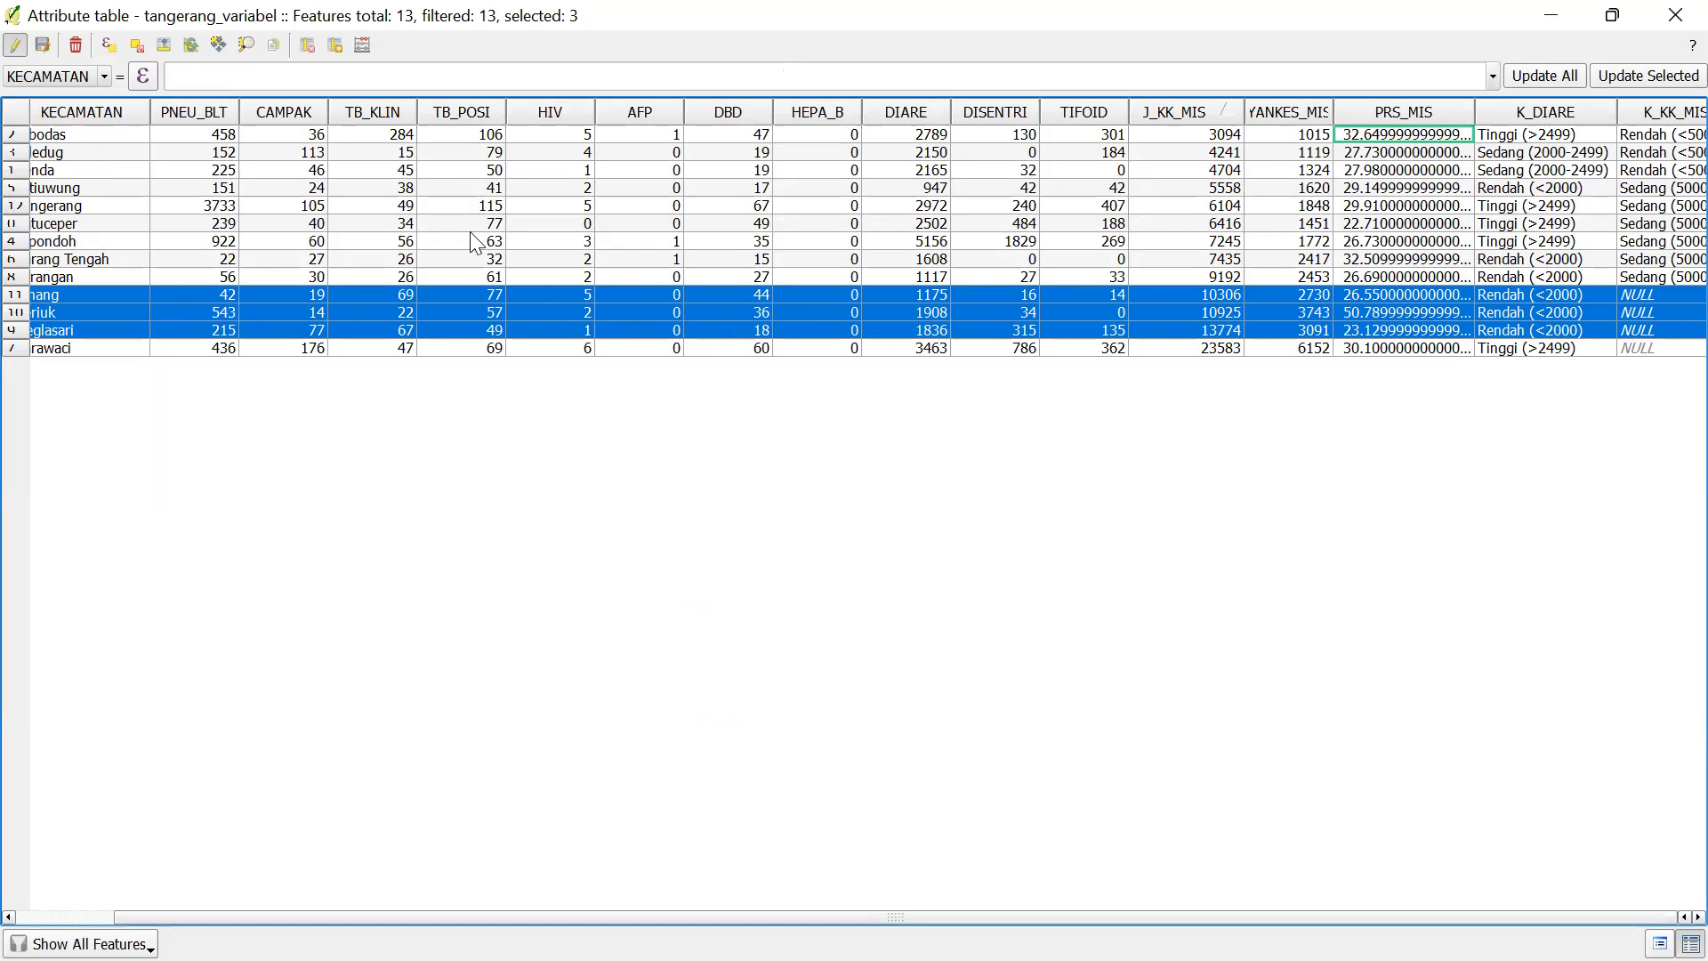
left_click(355, 45)
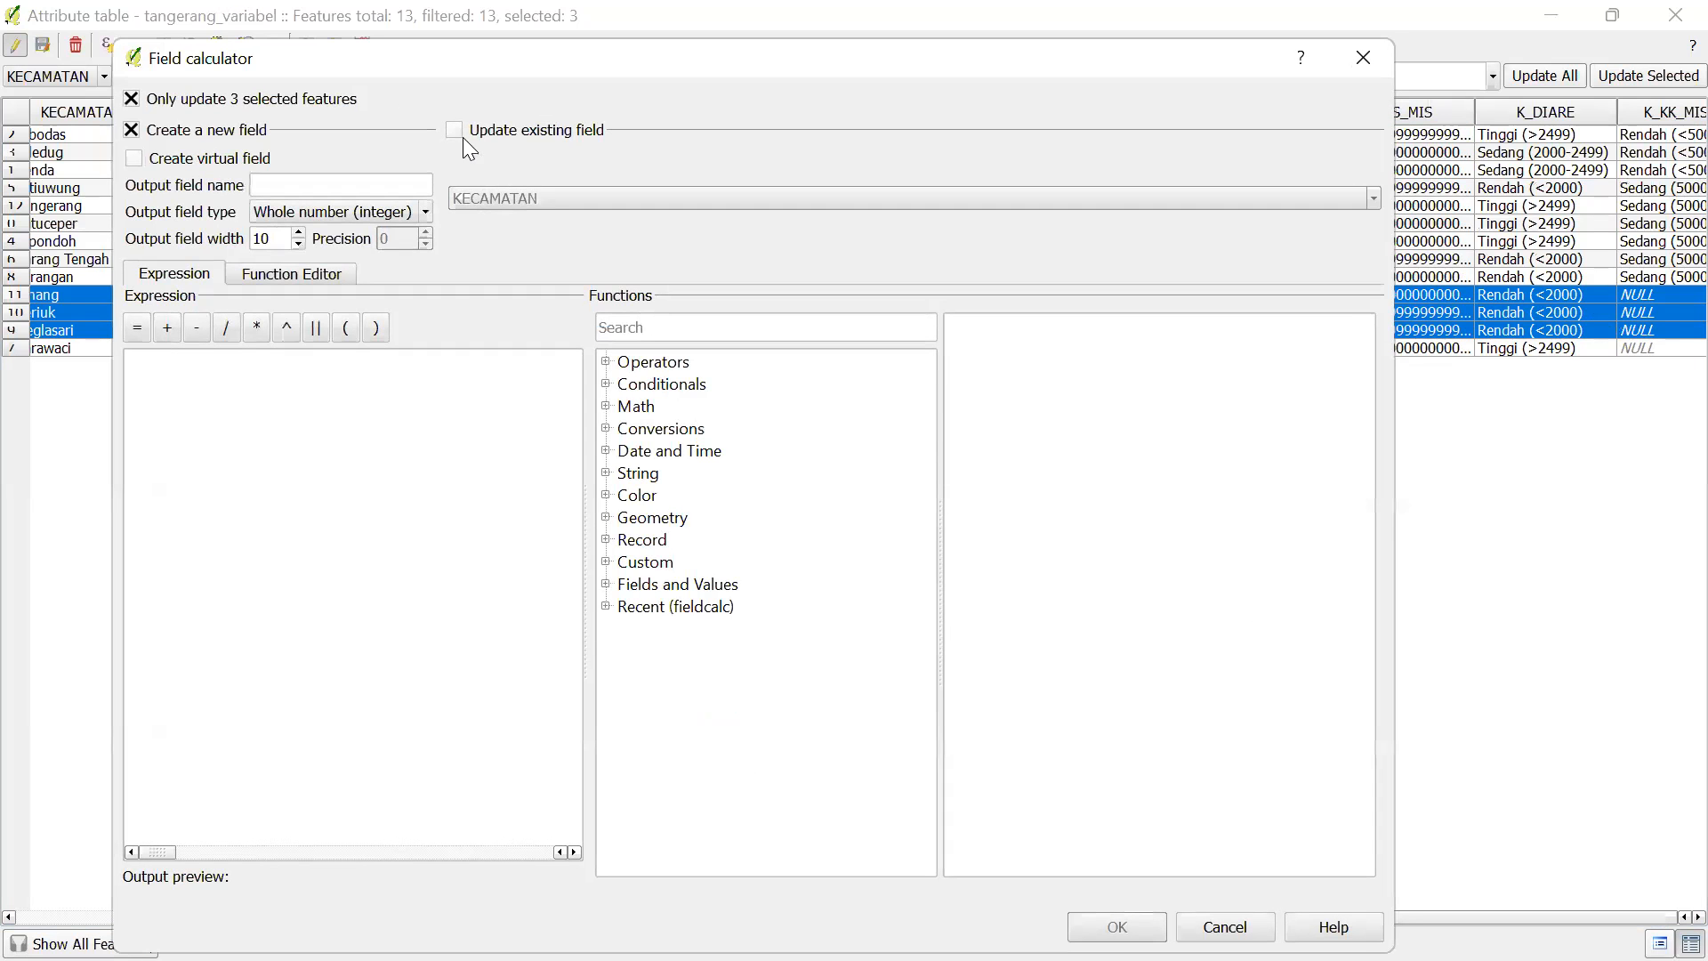
left_click(452, 131)
left_click(513, 201)
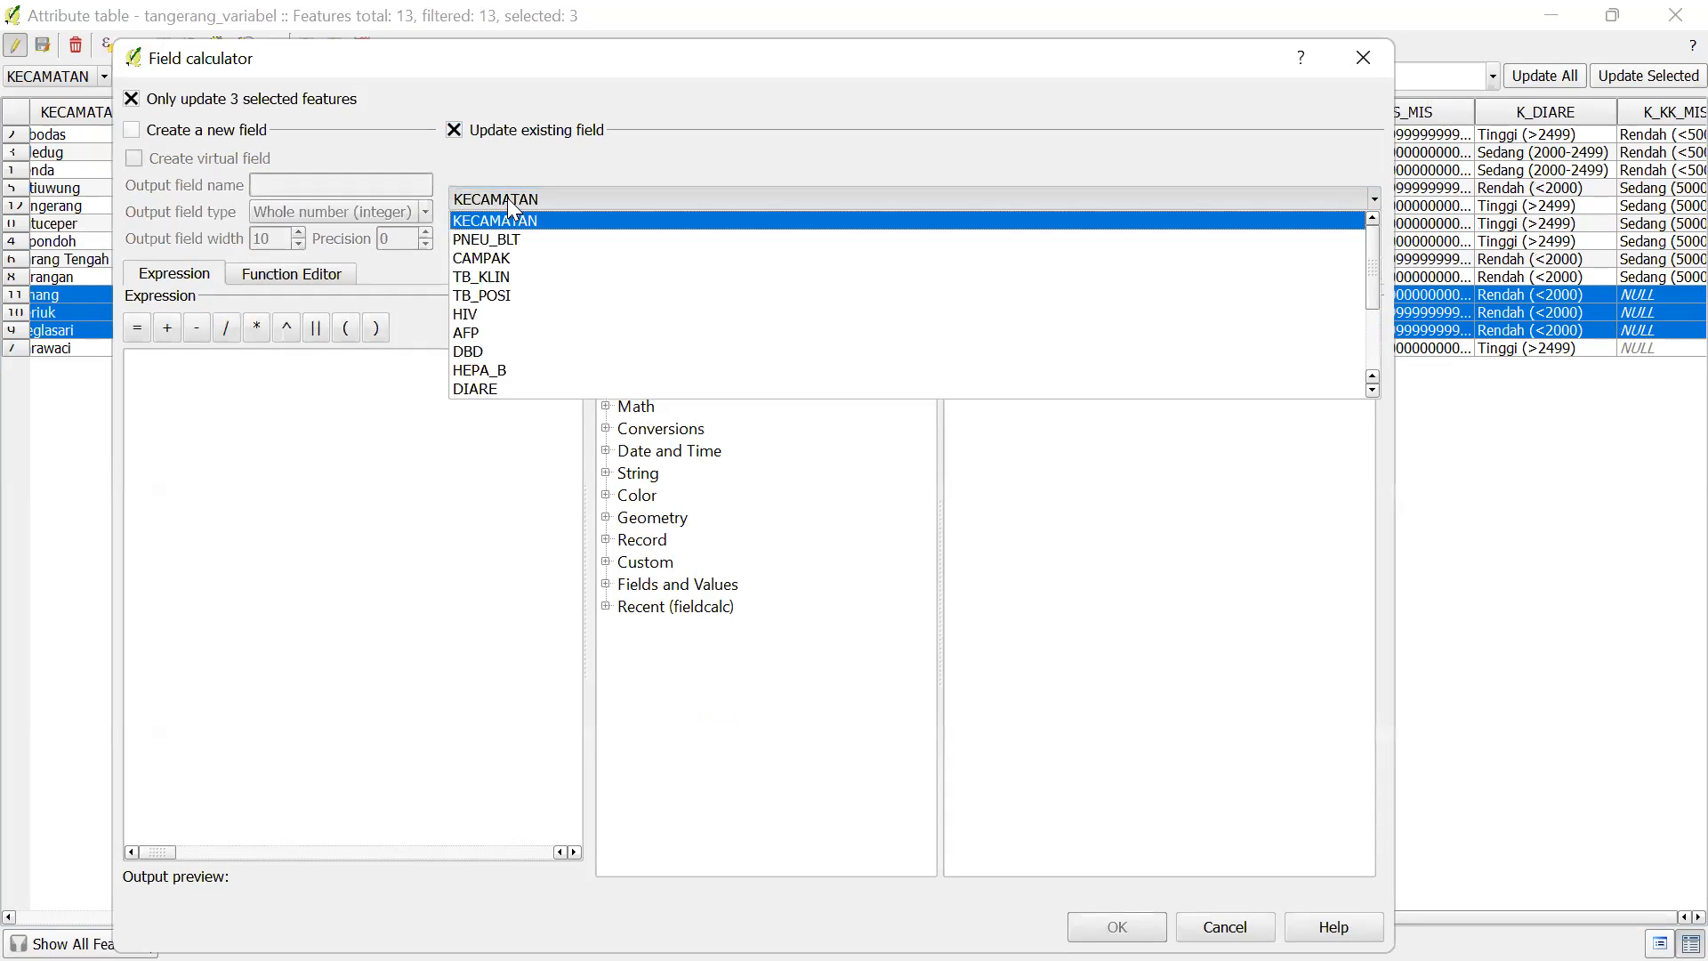
scroll(509, 205, "down", 2)
left_click(522, 193)
scroll(514, 270, "down", 3)
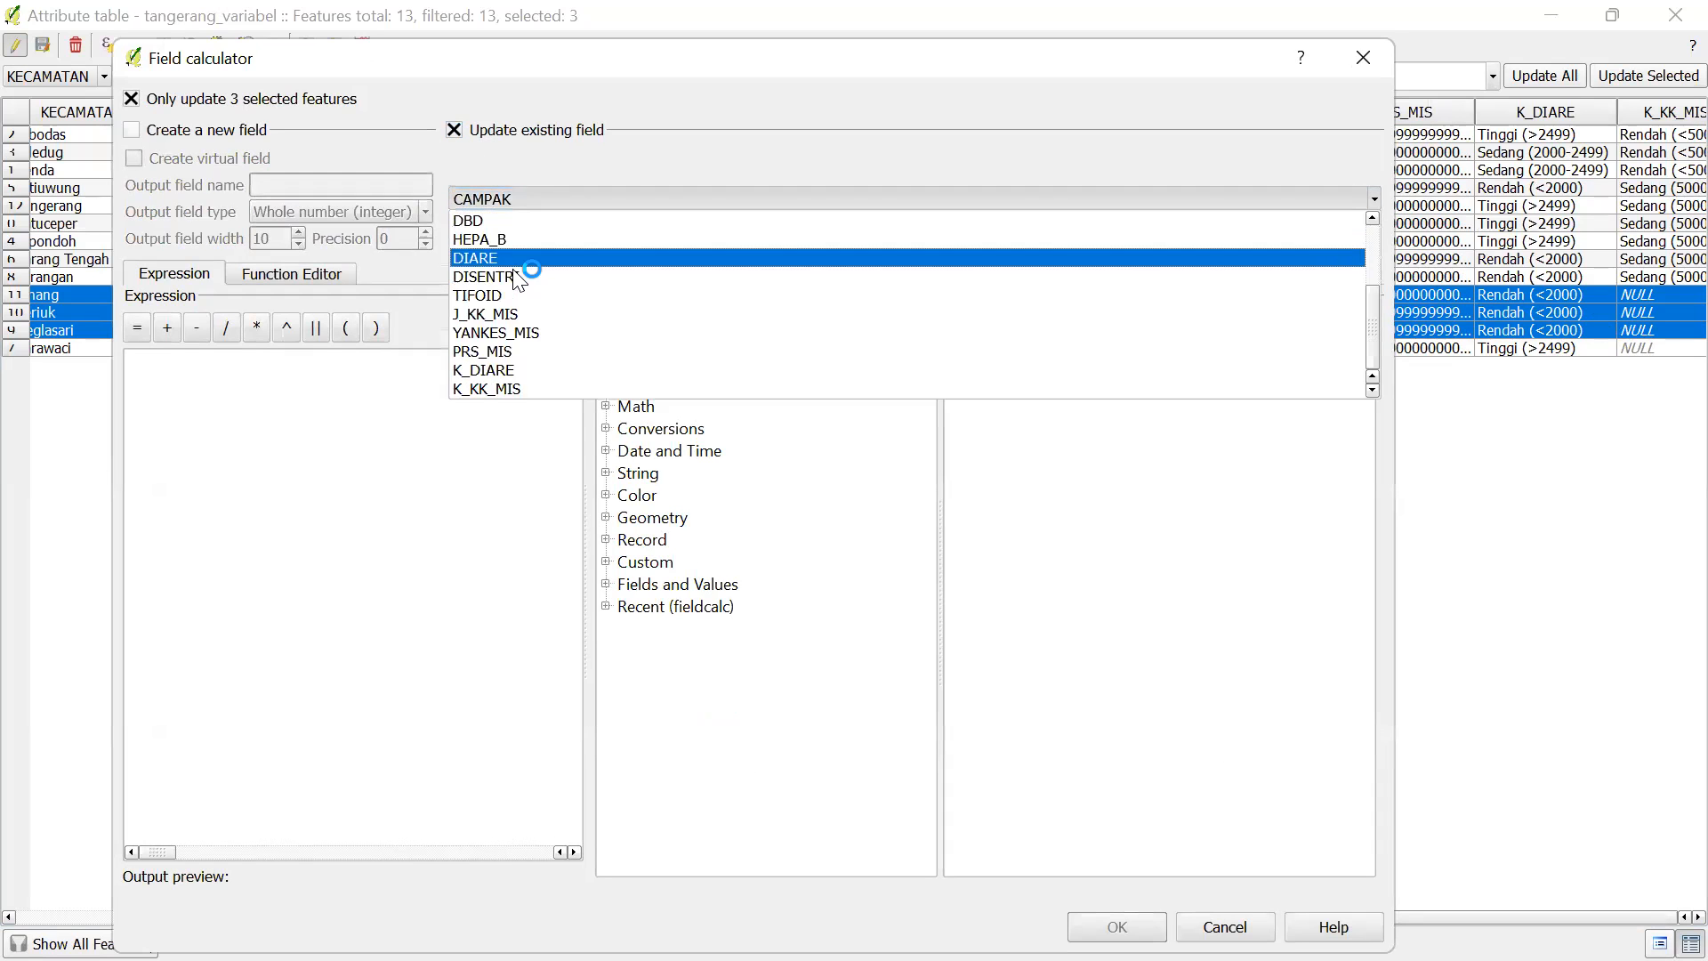
left_click(489, 390)
left_click(457, 395)
type("'")
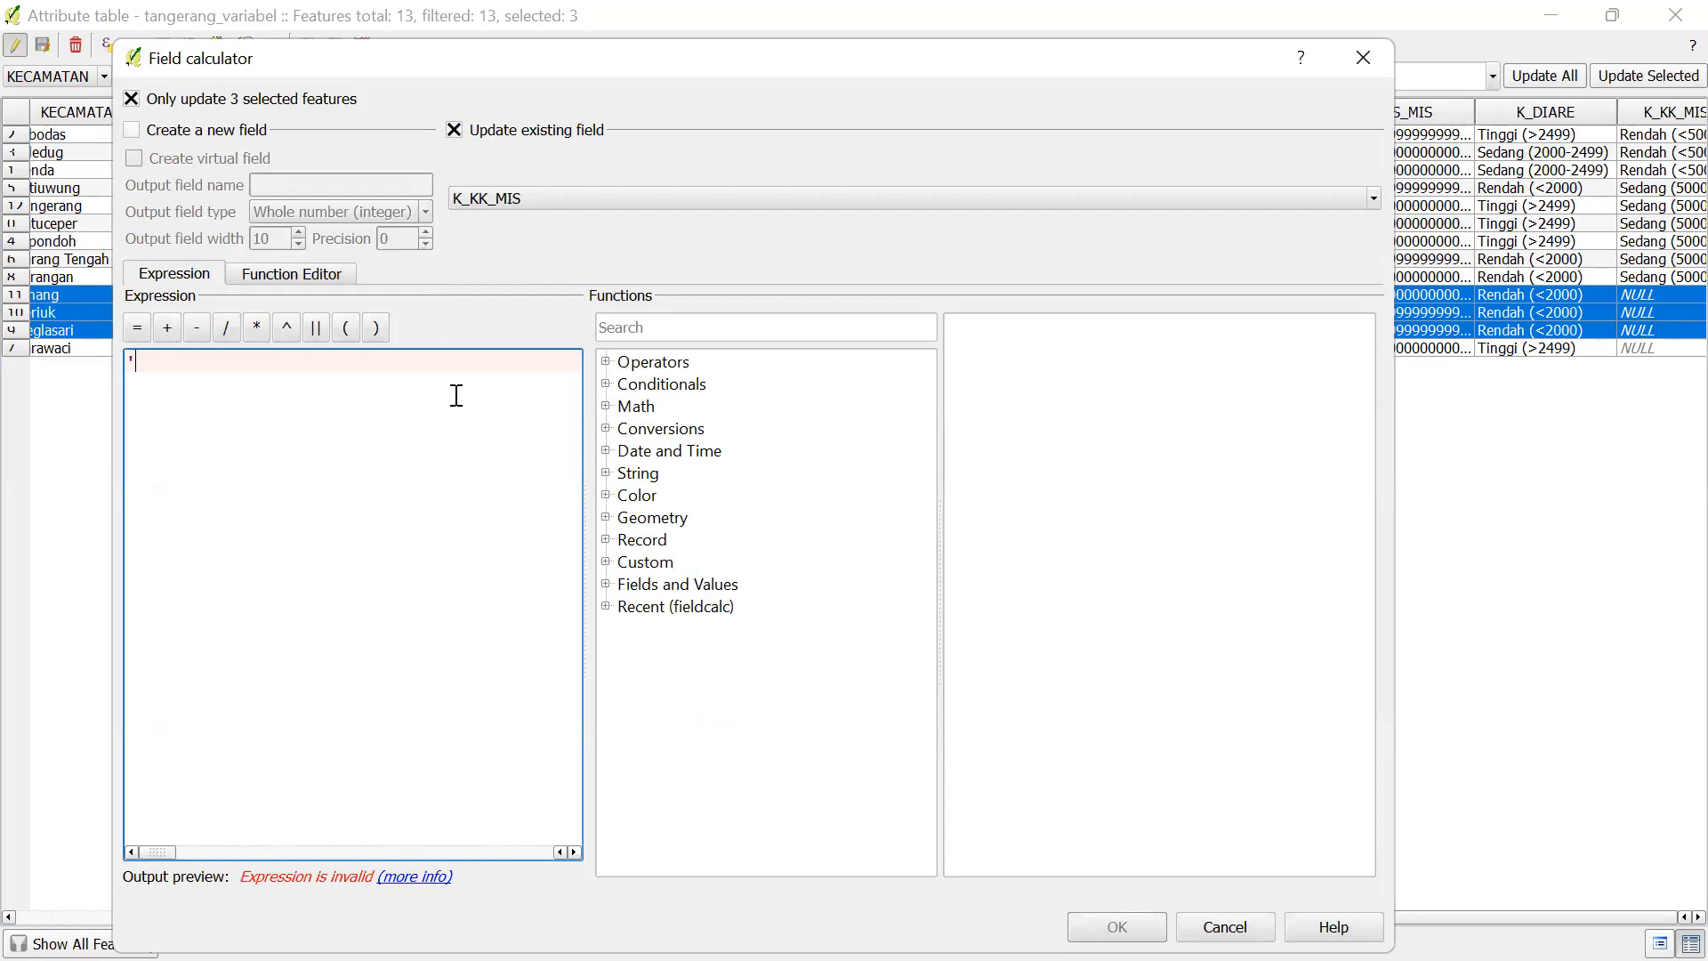
type("Tinggi (10000-15000)")
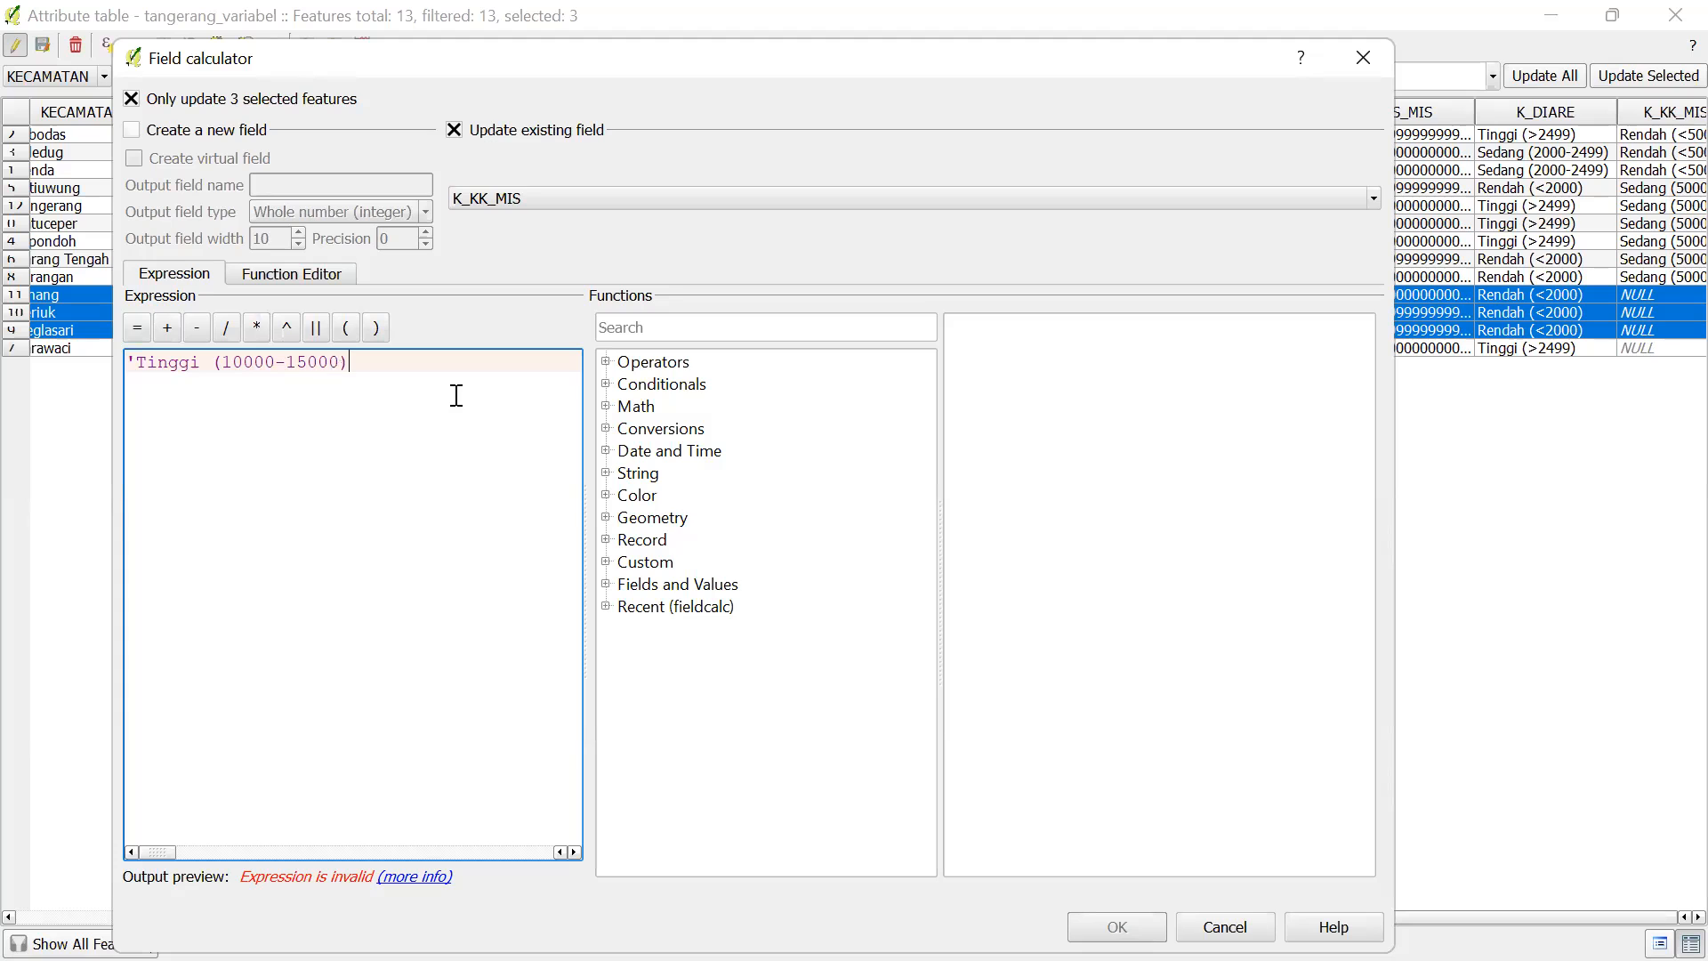
type("'")
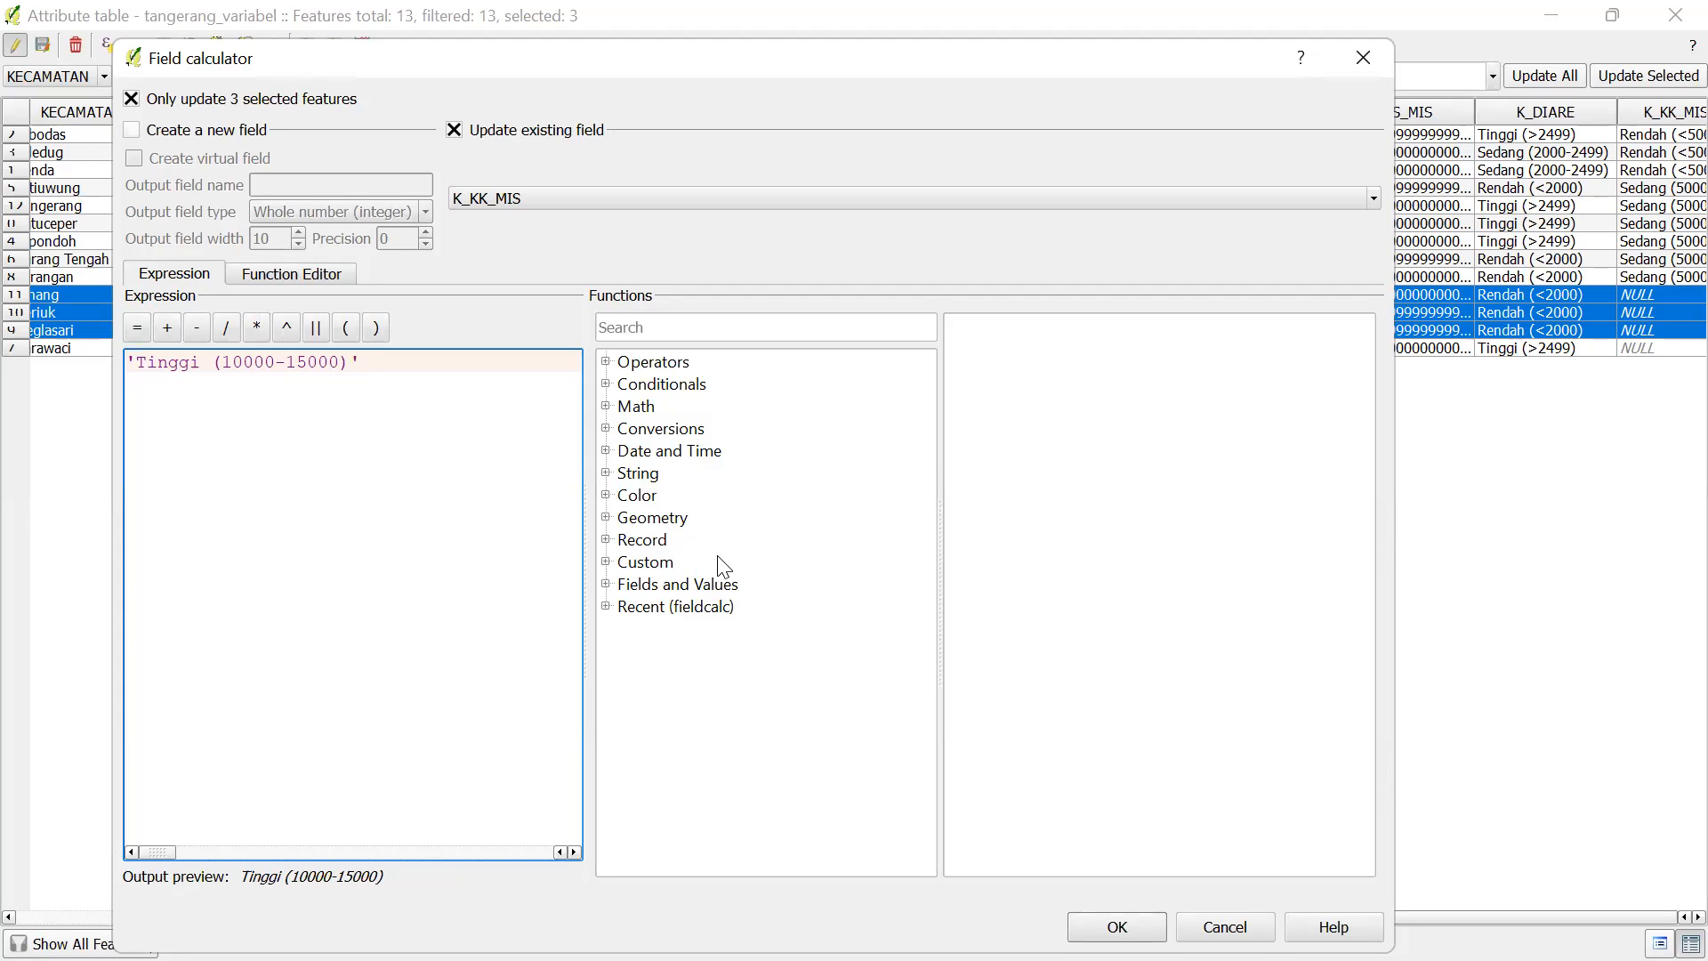
left_click(1112, 926)
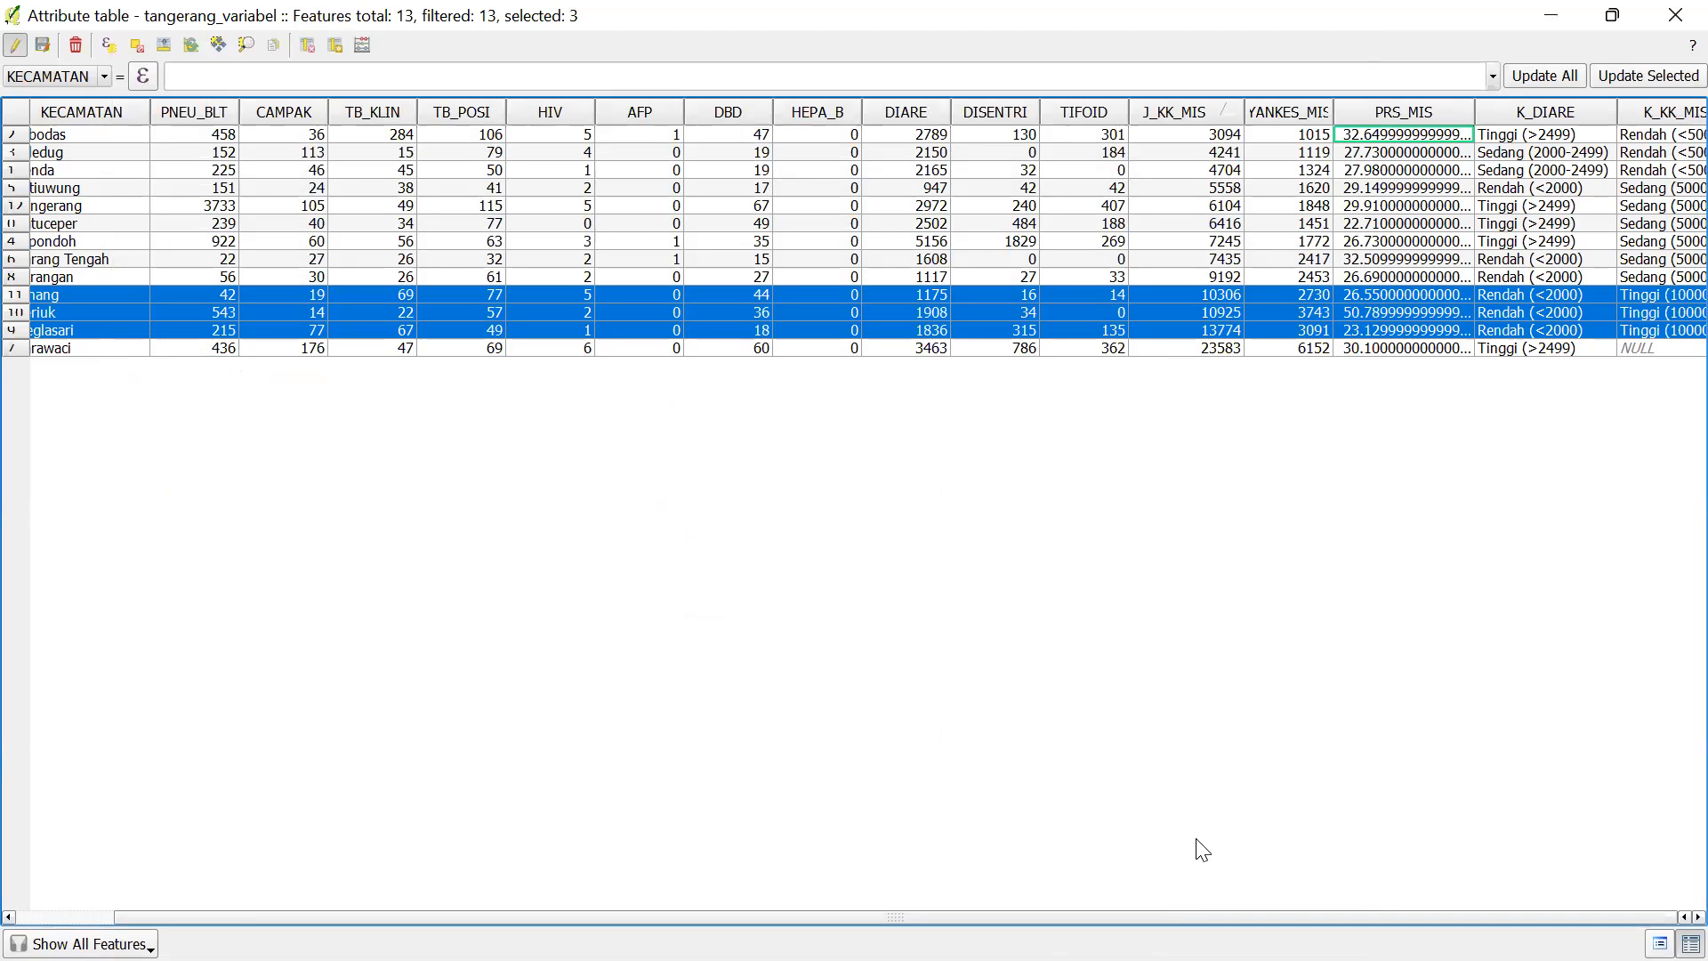
Enter 'Sangat Tinggi (>15000)' in the empty K_KK_MIS cell of the last district in the table
left_click(1651, 348)
double_click(1629, 348)
type("Sangat Tinggi")
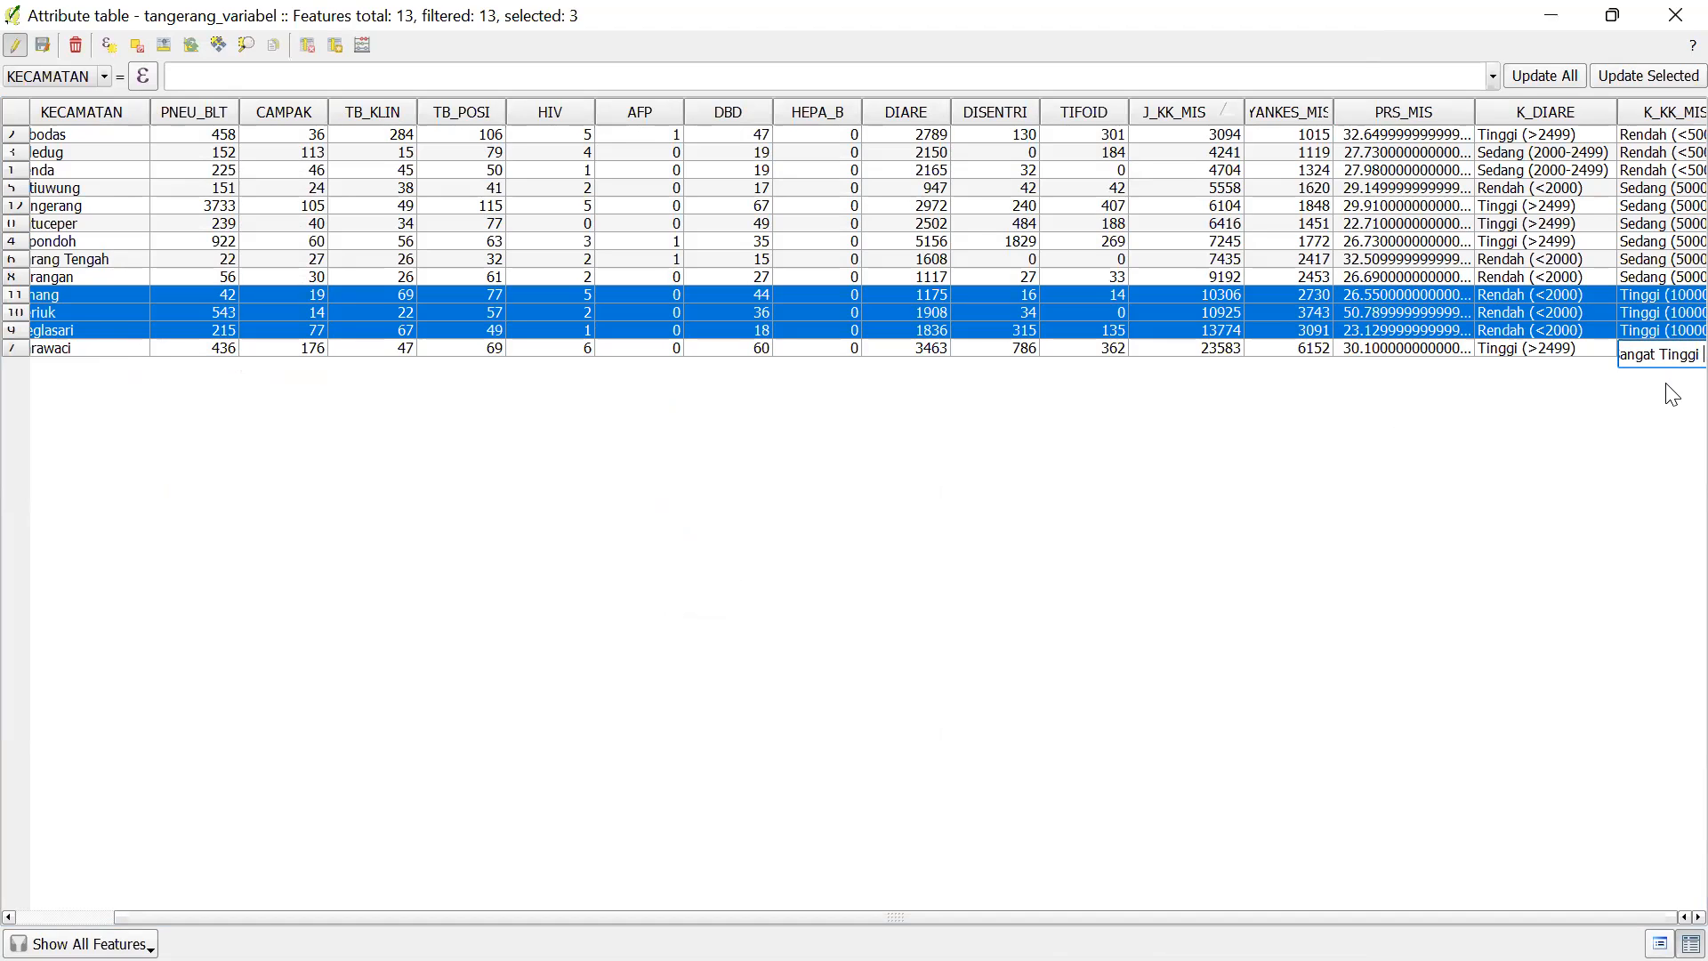
type("(>15000)")
key("Return")
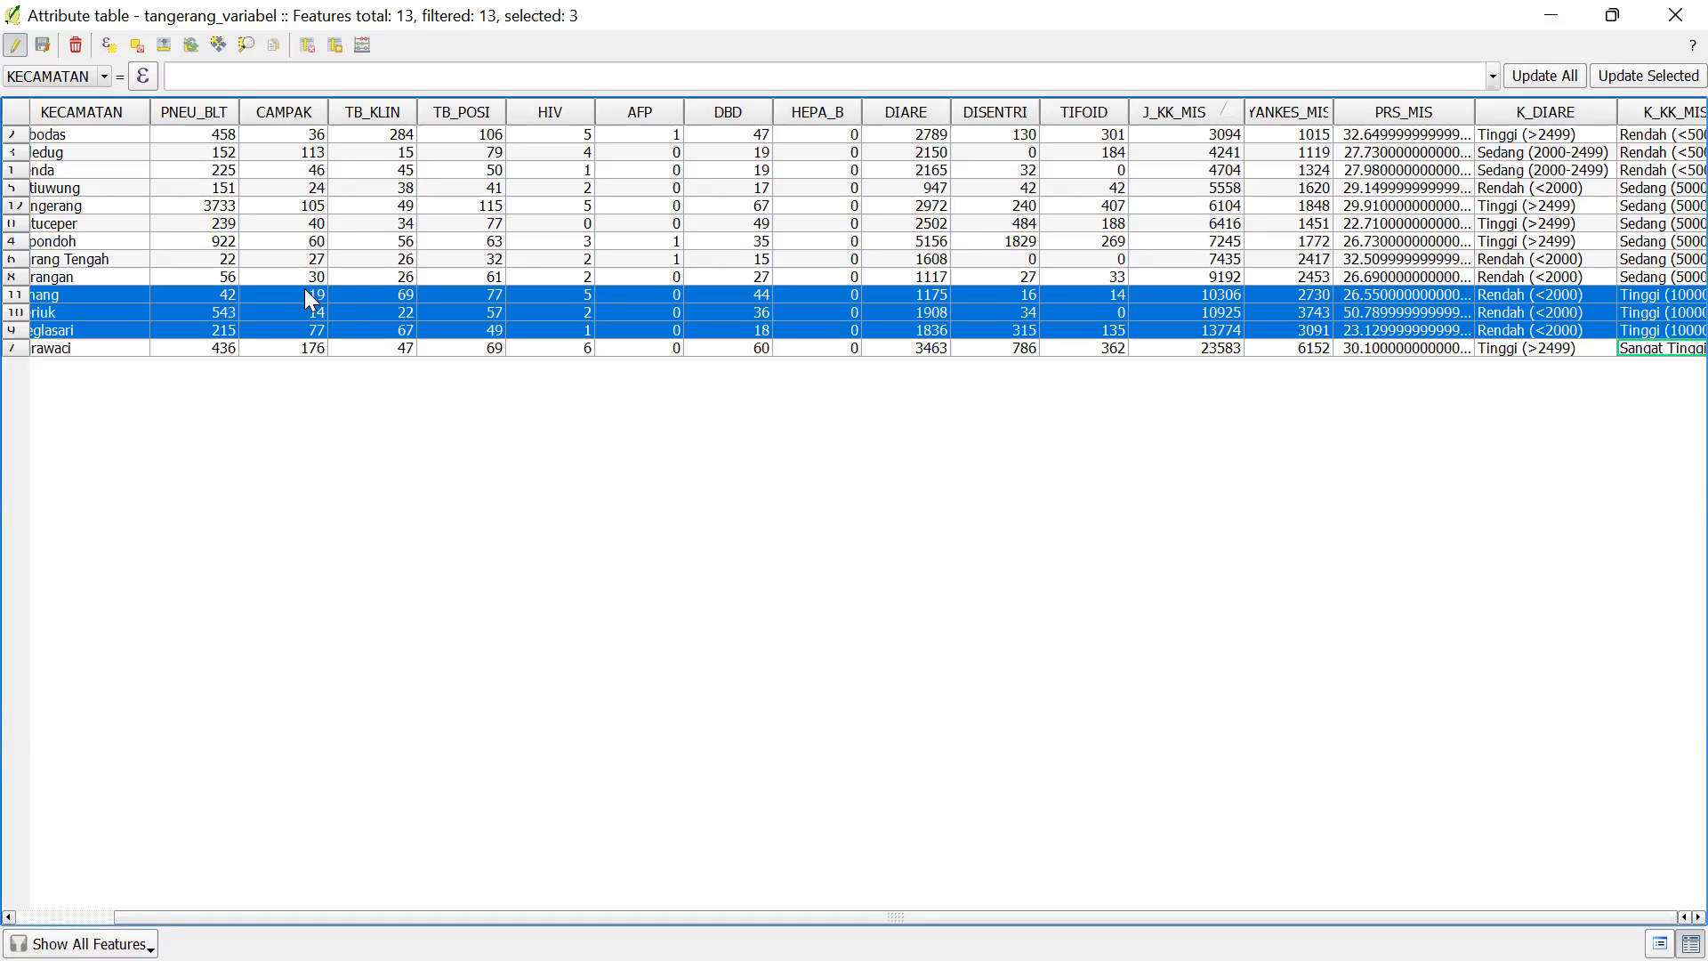
Deselect all features, end the editing session and save the changes to the tangerang_variabel layer
left_click(138, 49)
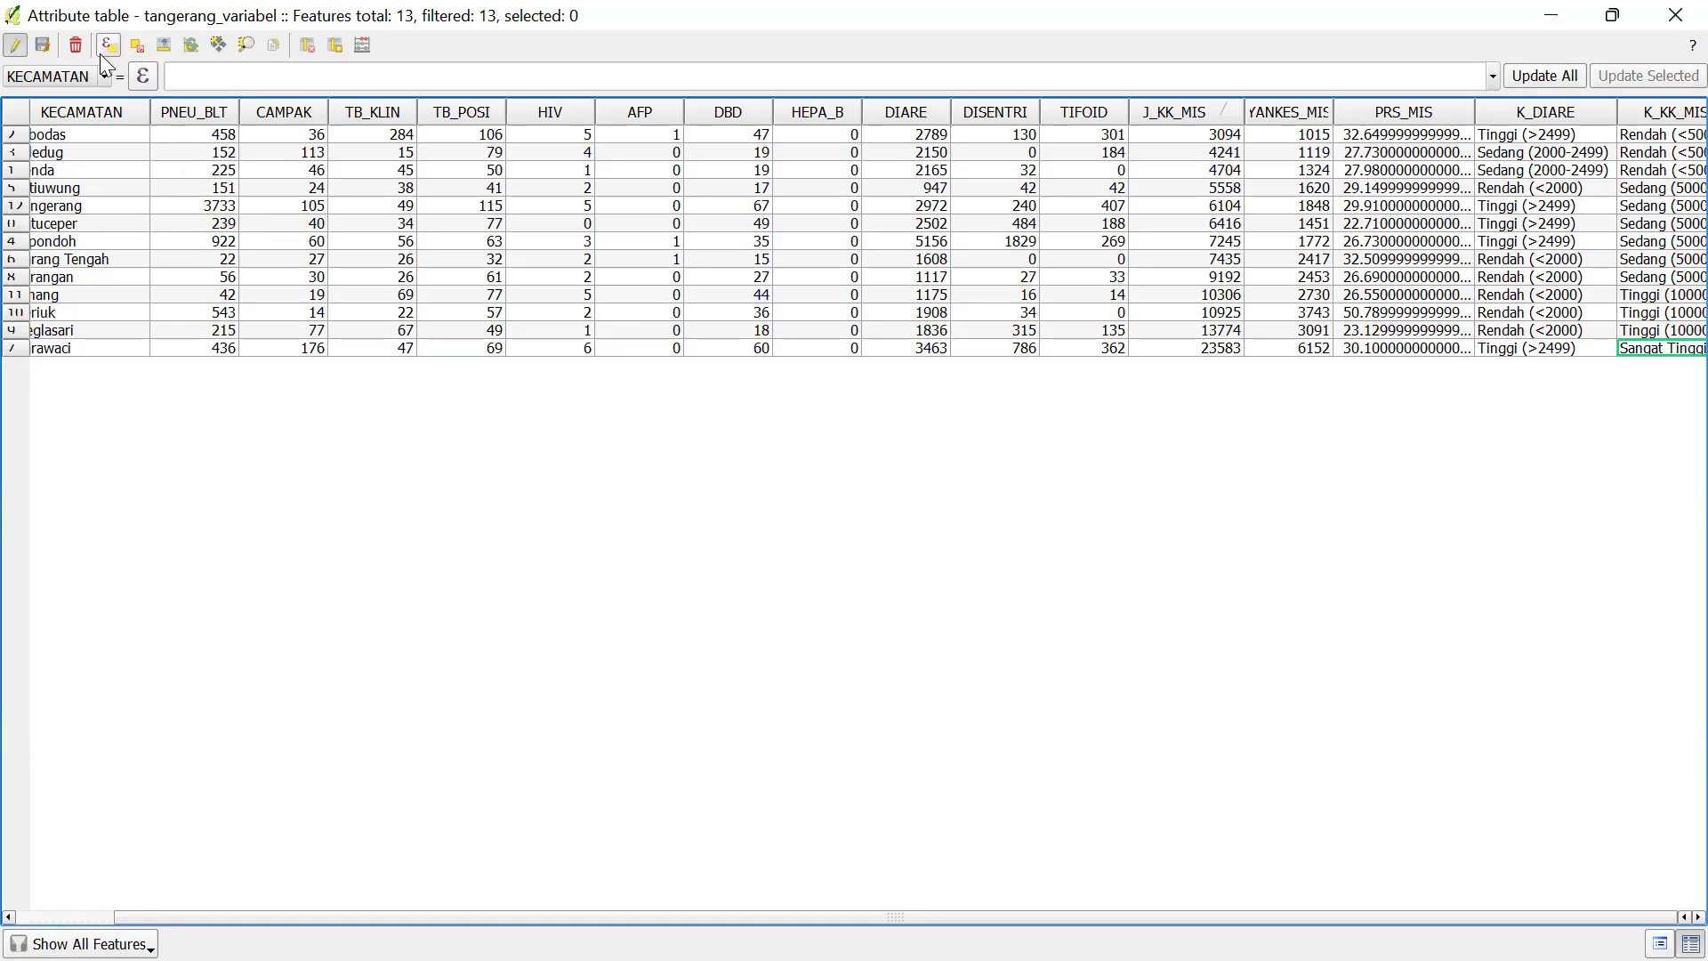
left_click(15, 49)
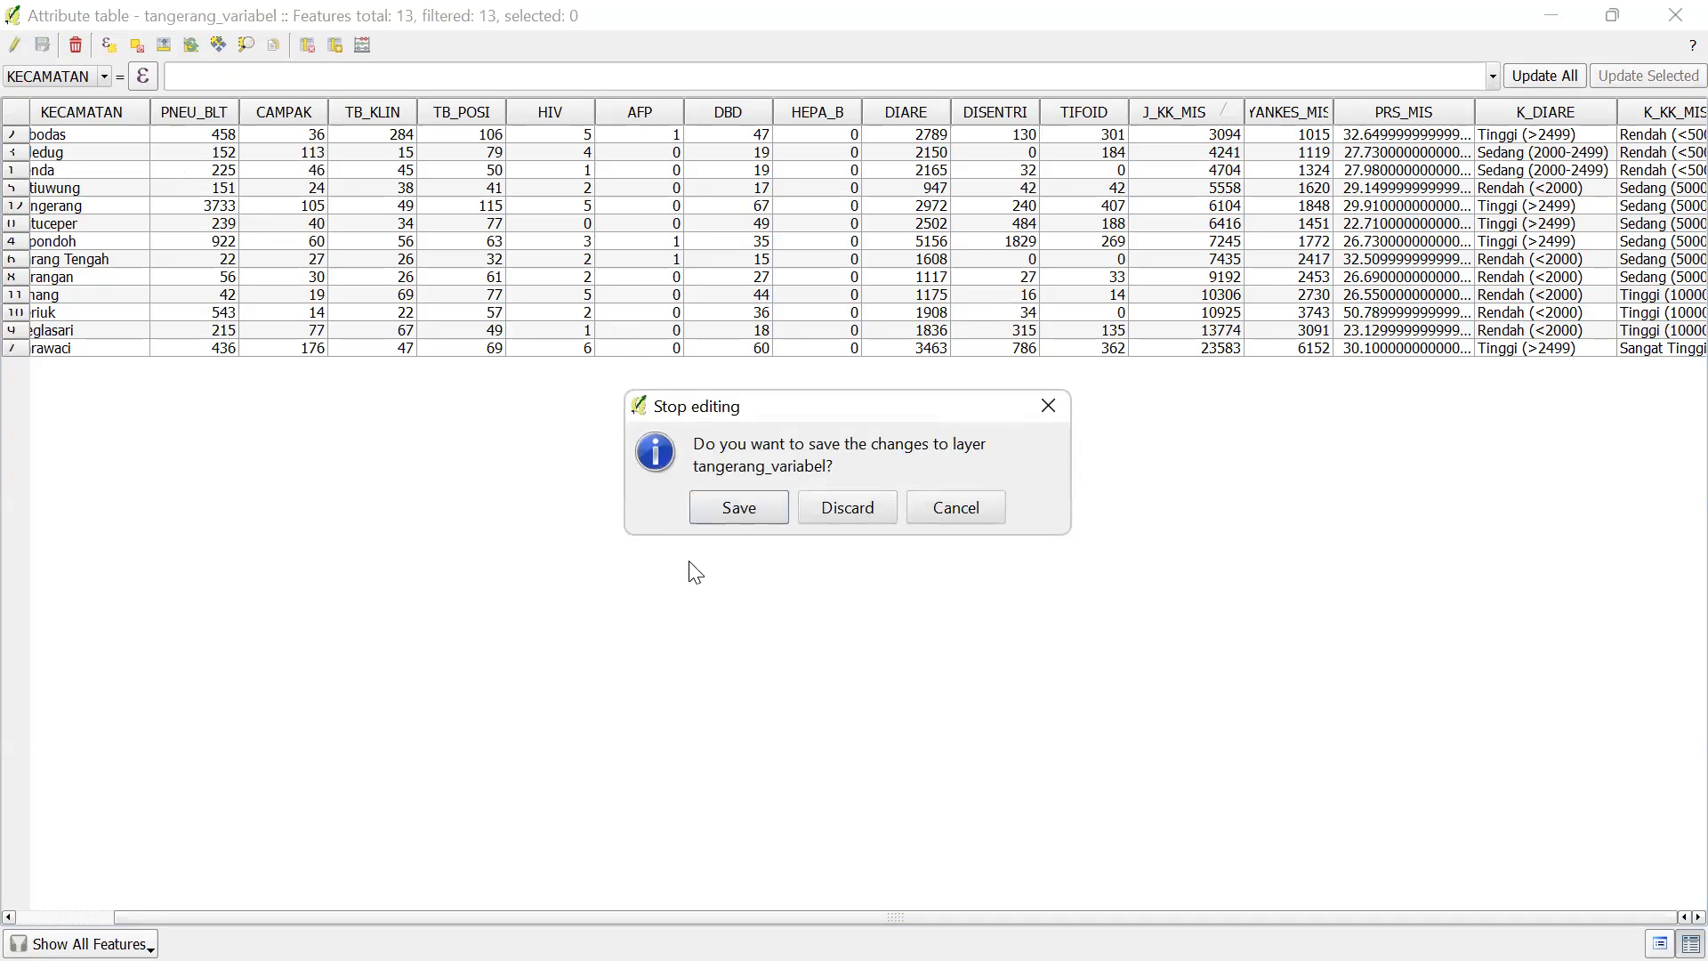
left_click(748, 515)
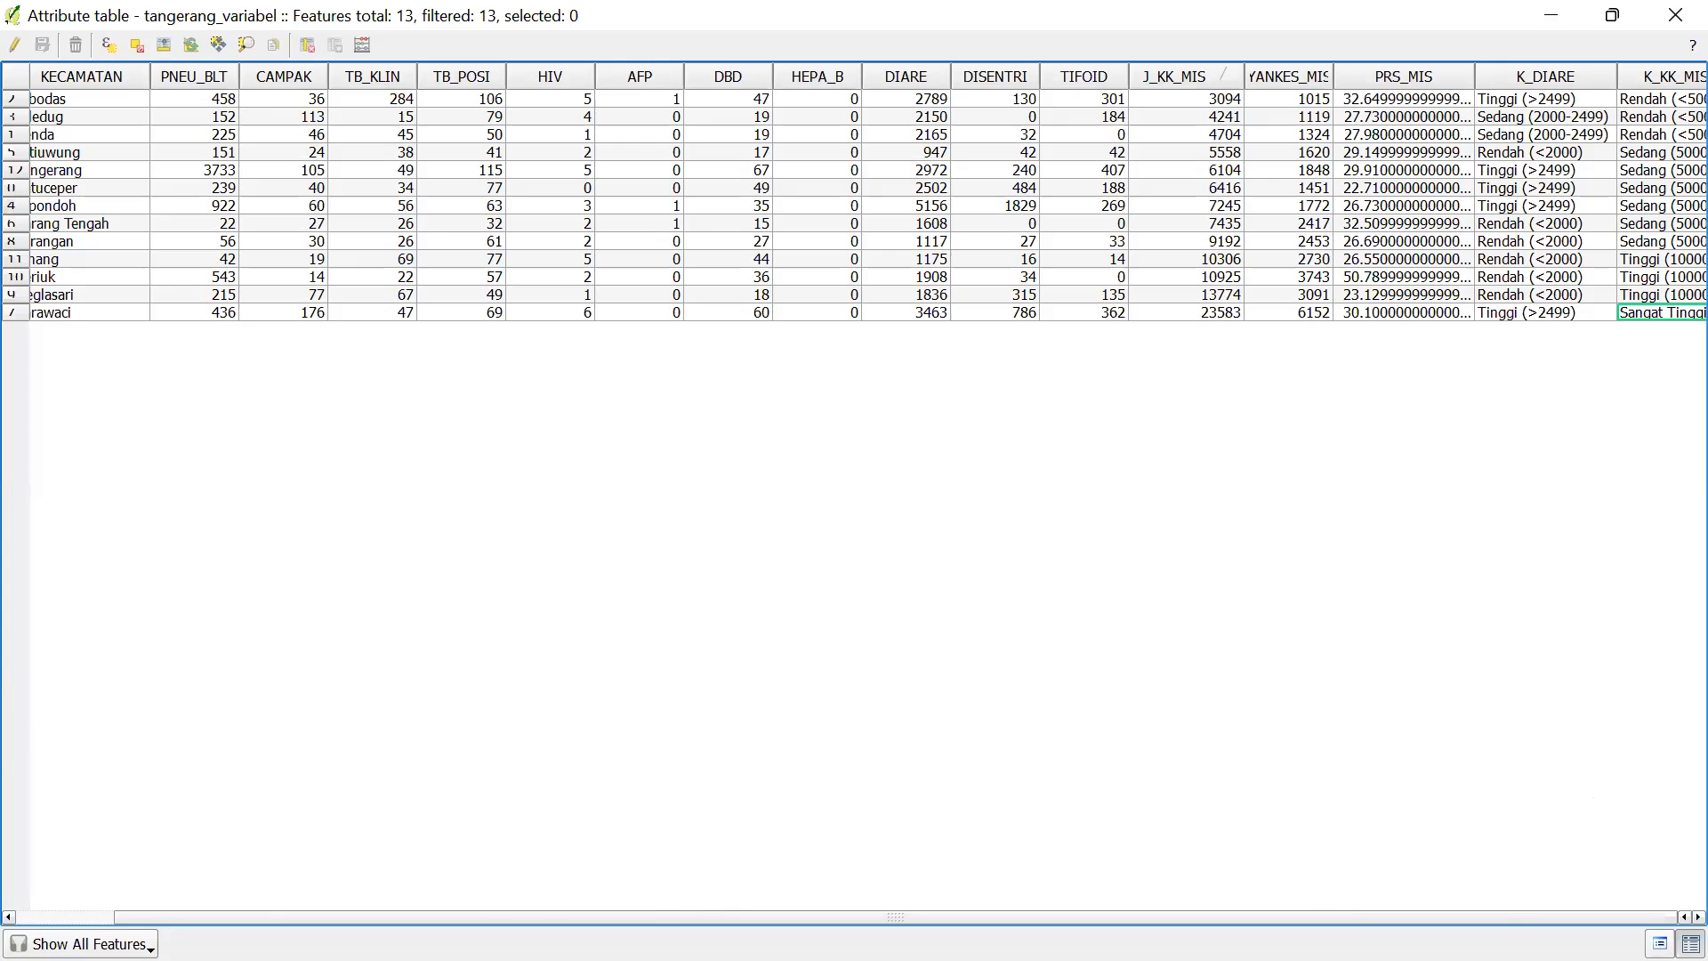
Switch to the Presentation2.pptx presentation in PowerPoint
key("super")
left_click(455, 928)
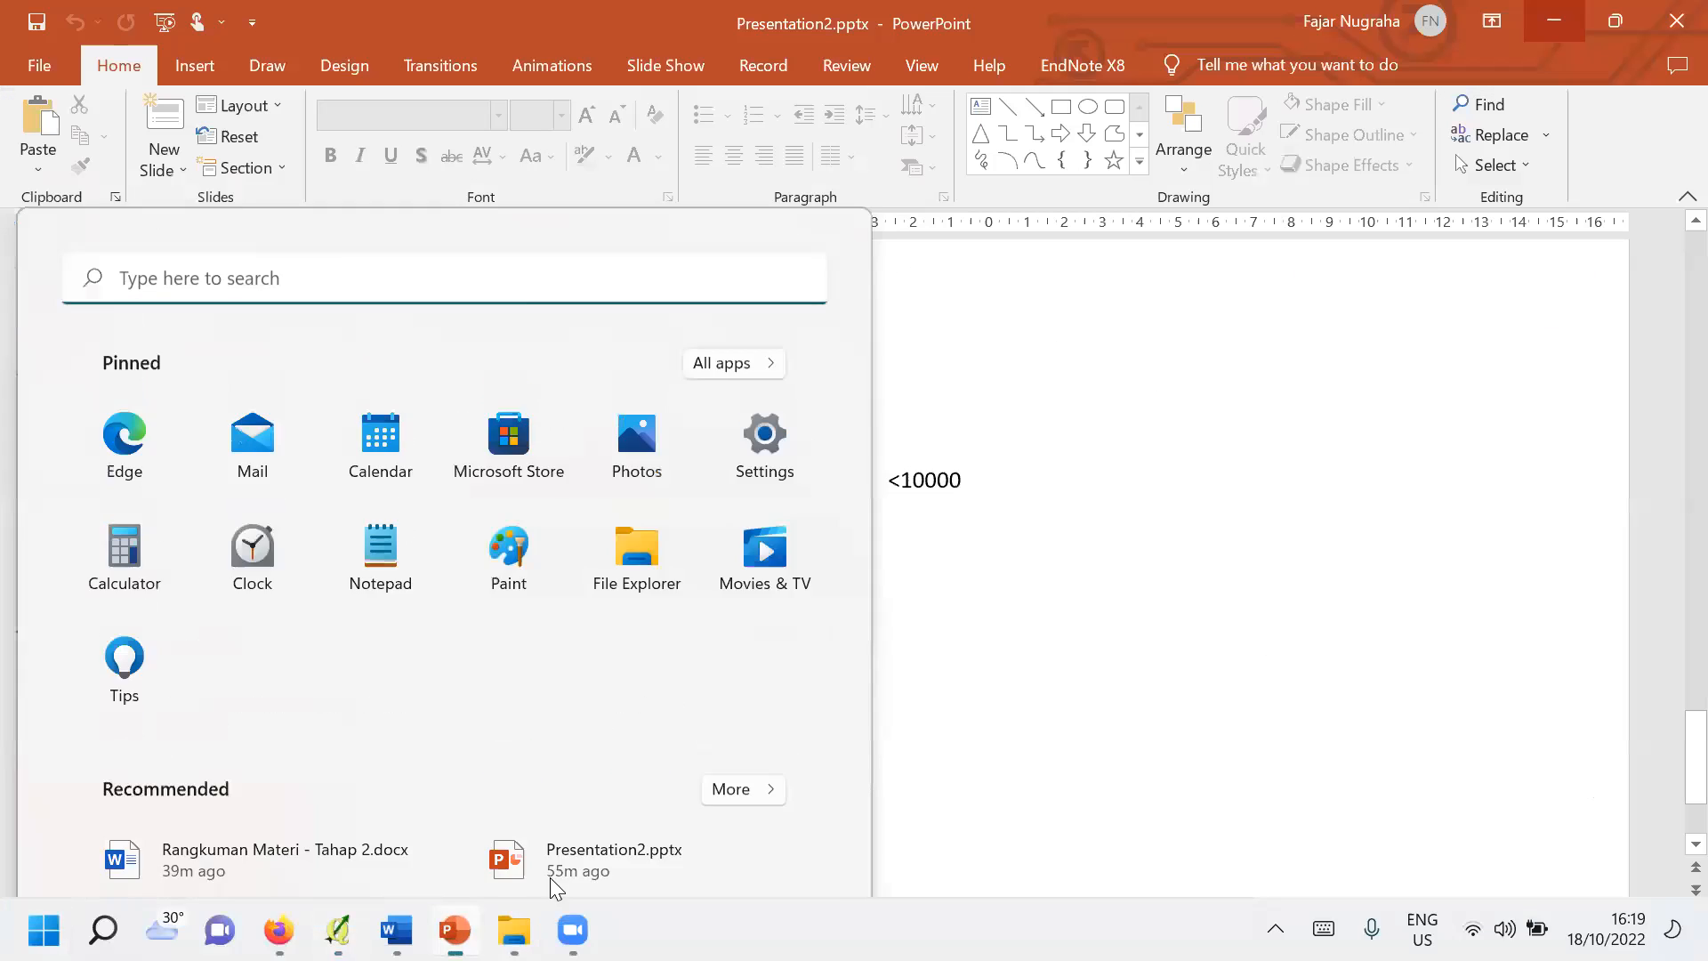
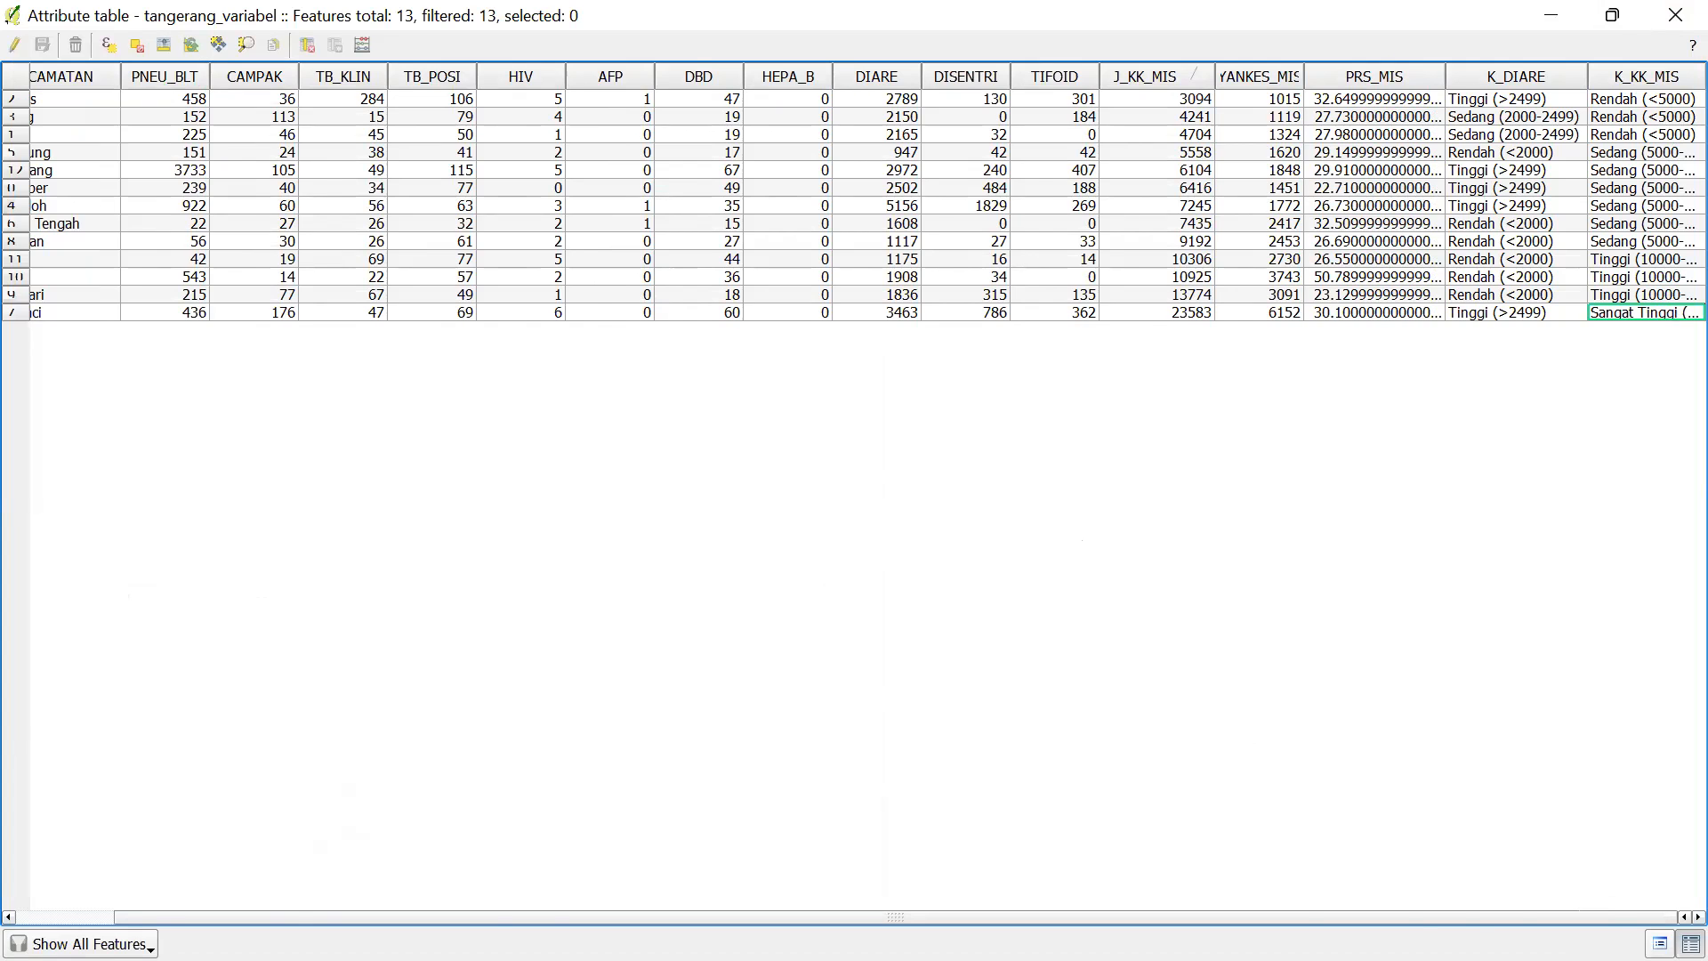
Turn editing back on for the tangerang_variabel layer in its attribute table
left_click(43, 930)
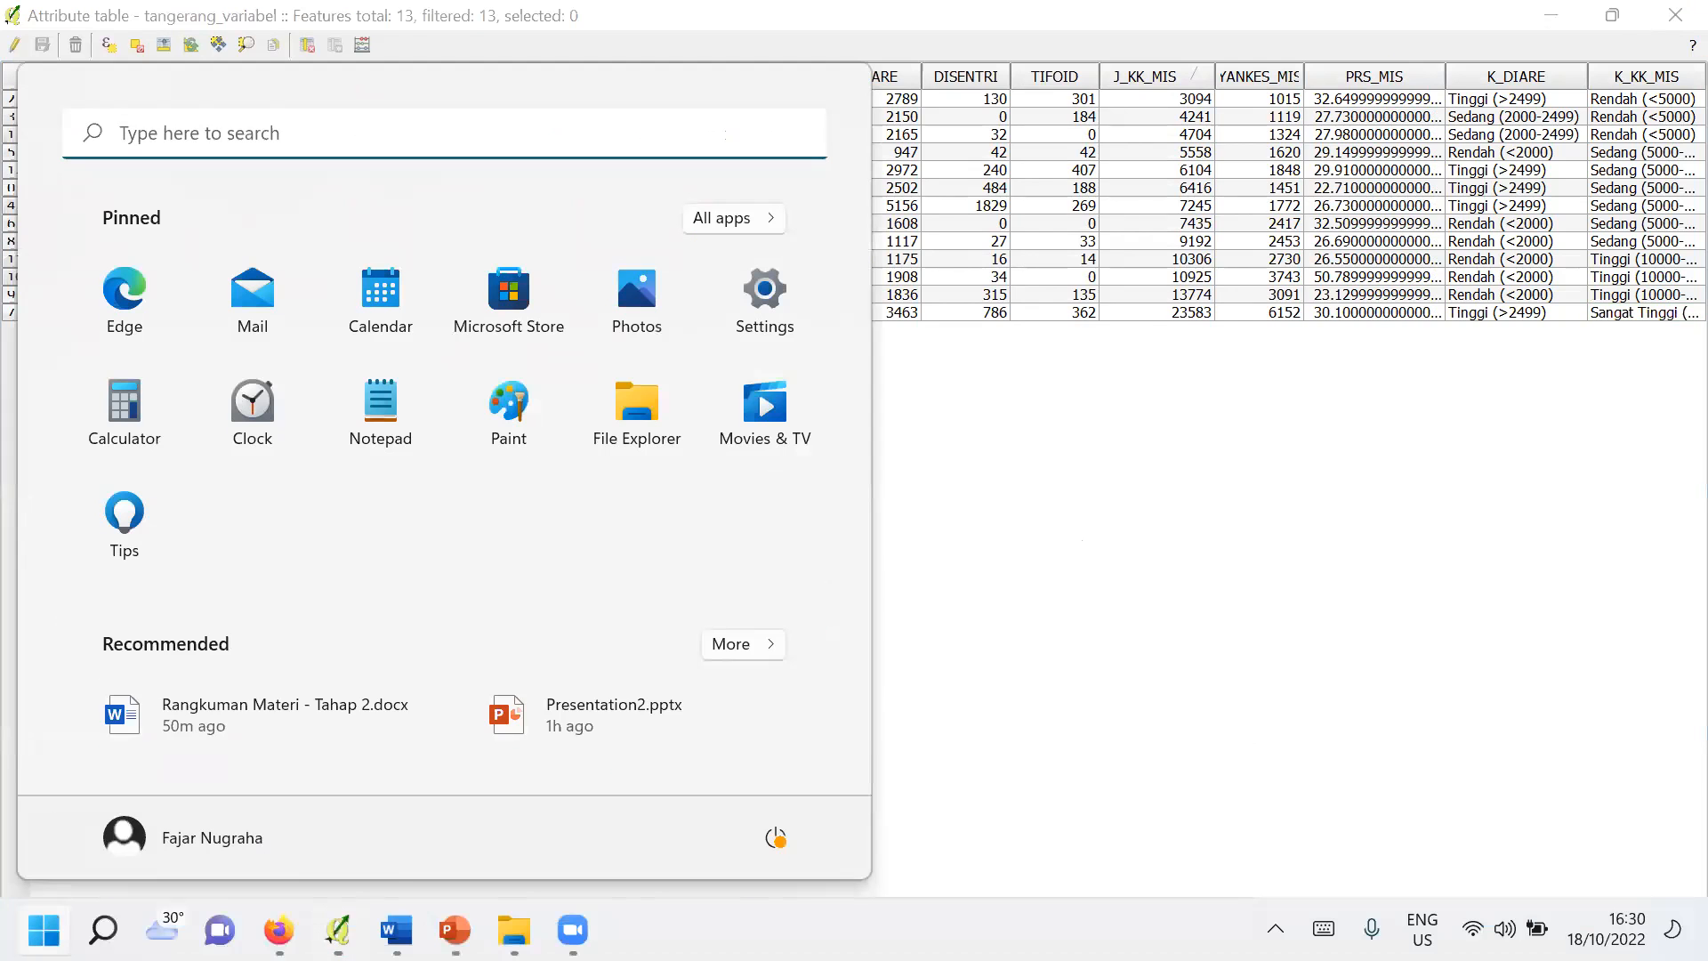
left_click(953, 435)
left_click(14, 44)
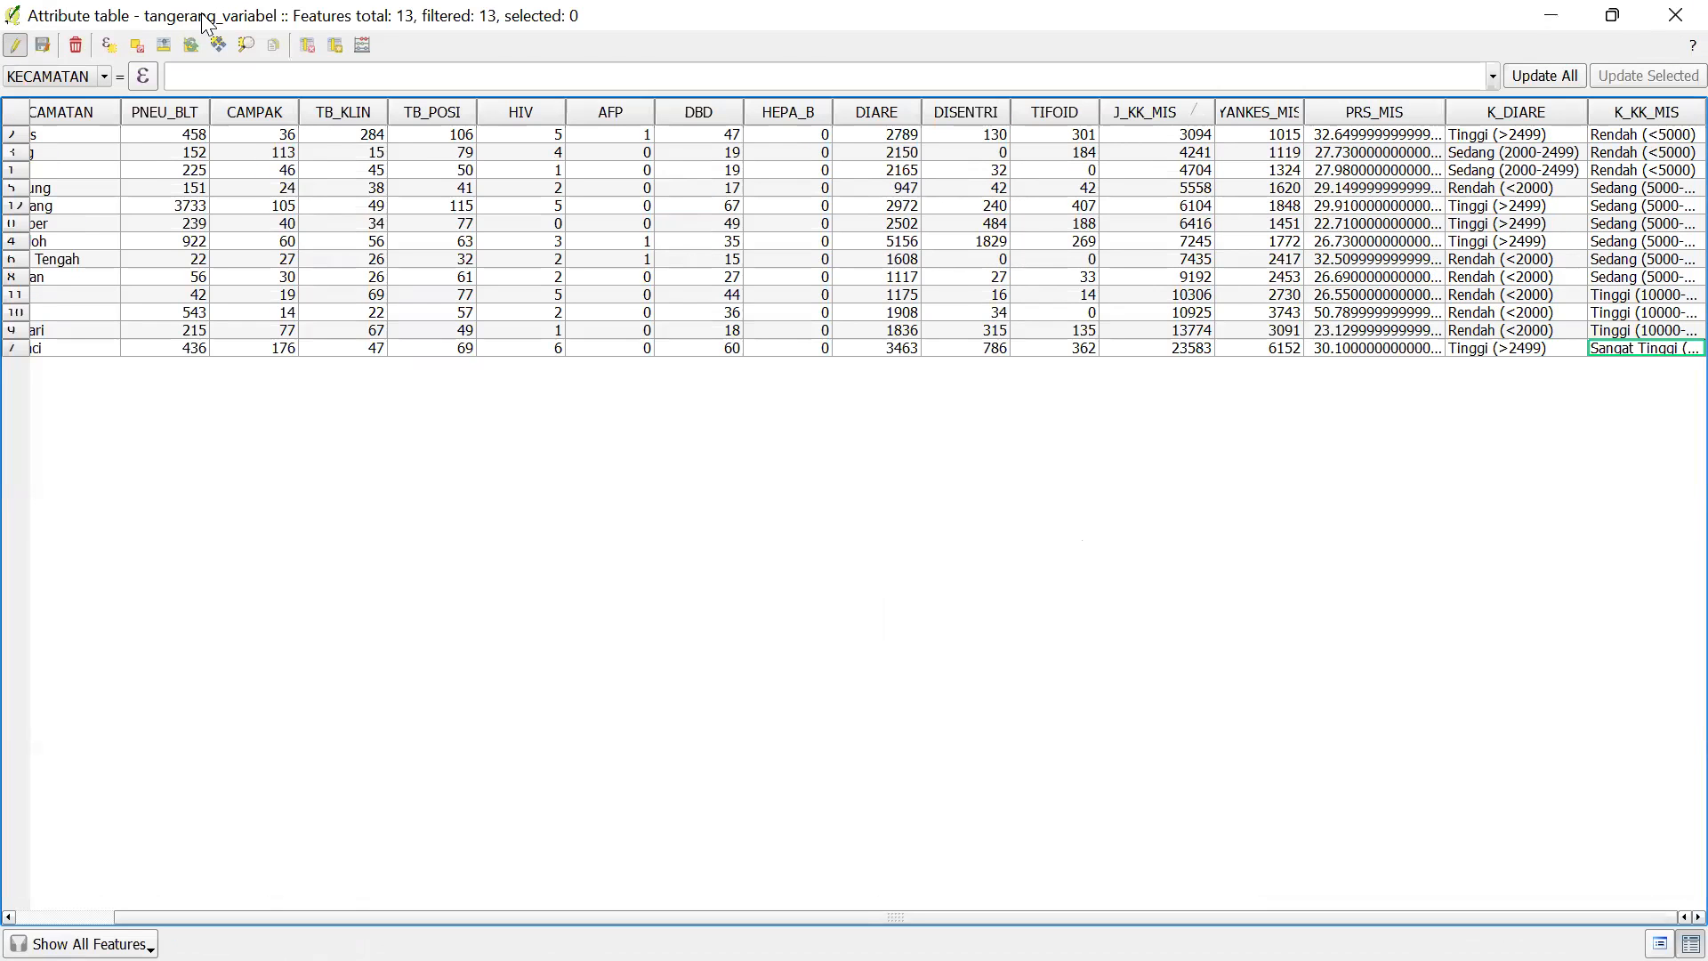
Add a whole number (integer) column named PRIORITAS with a width of 3 to the attribute table
left_click(336, 45)
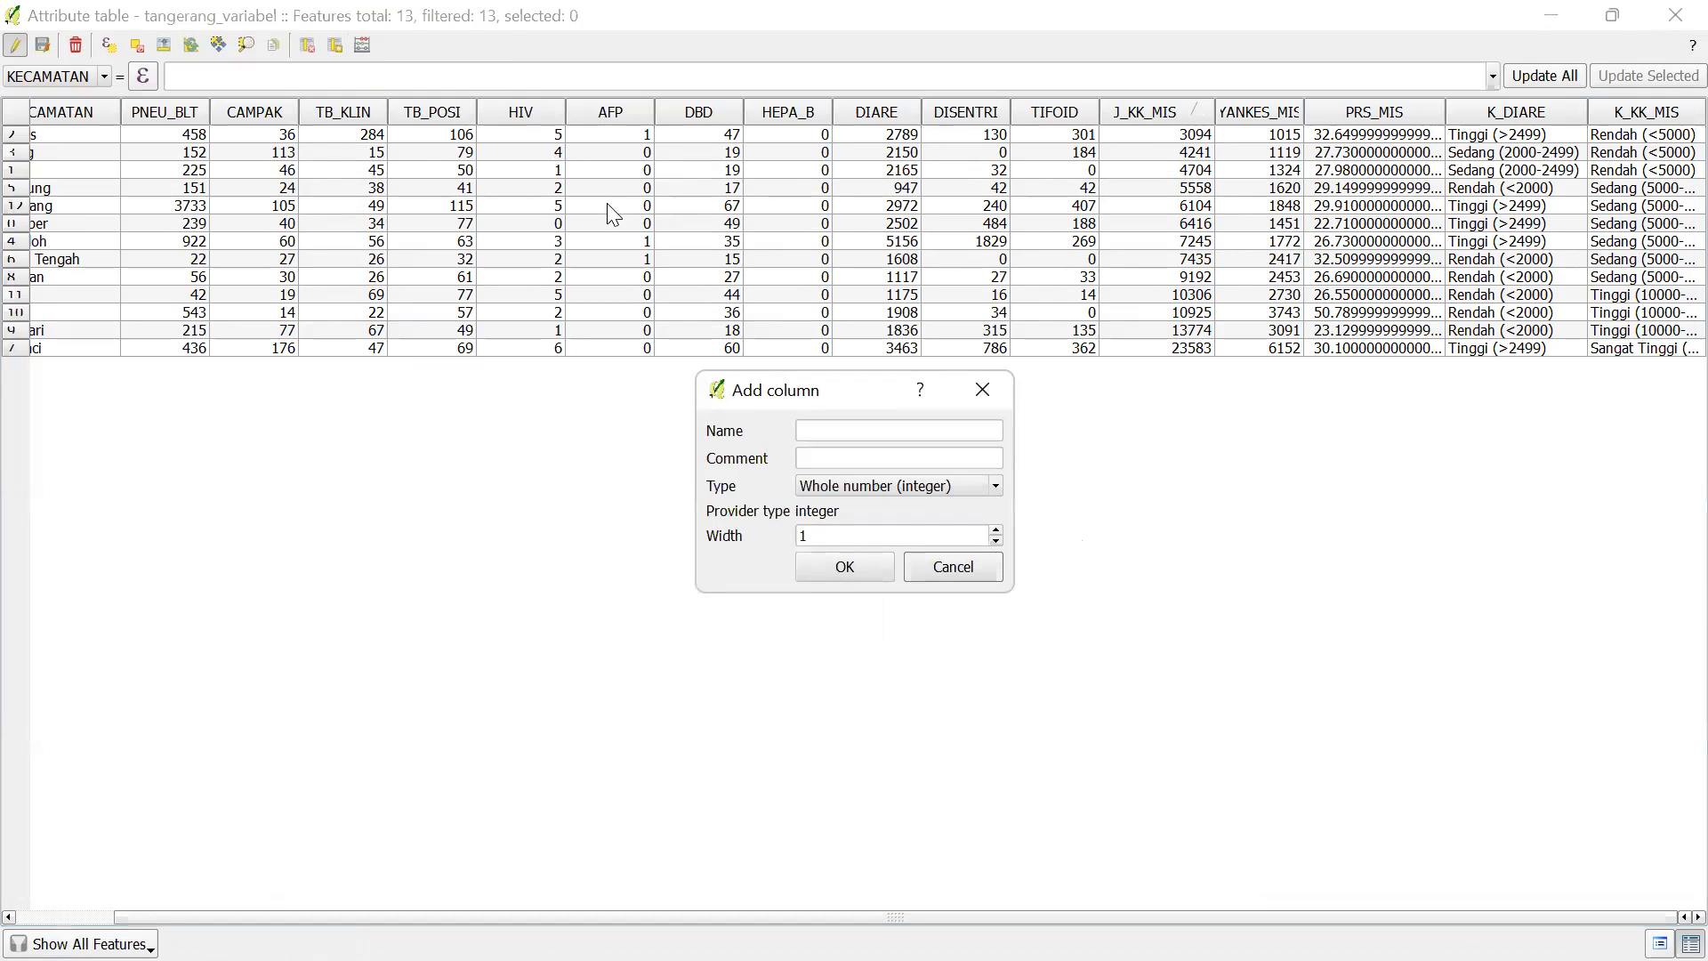
left_click(816, 432)
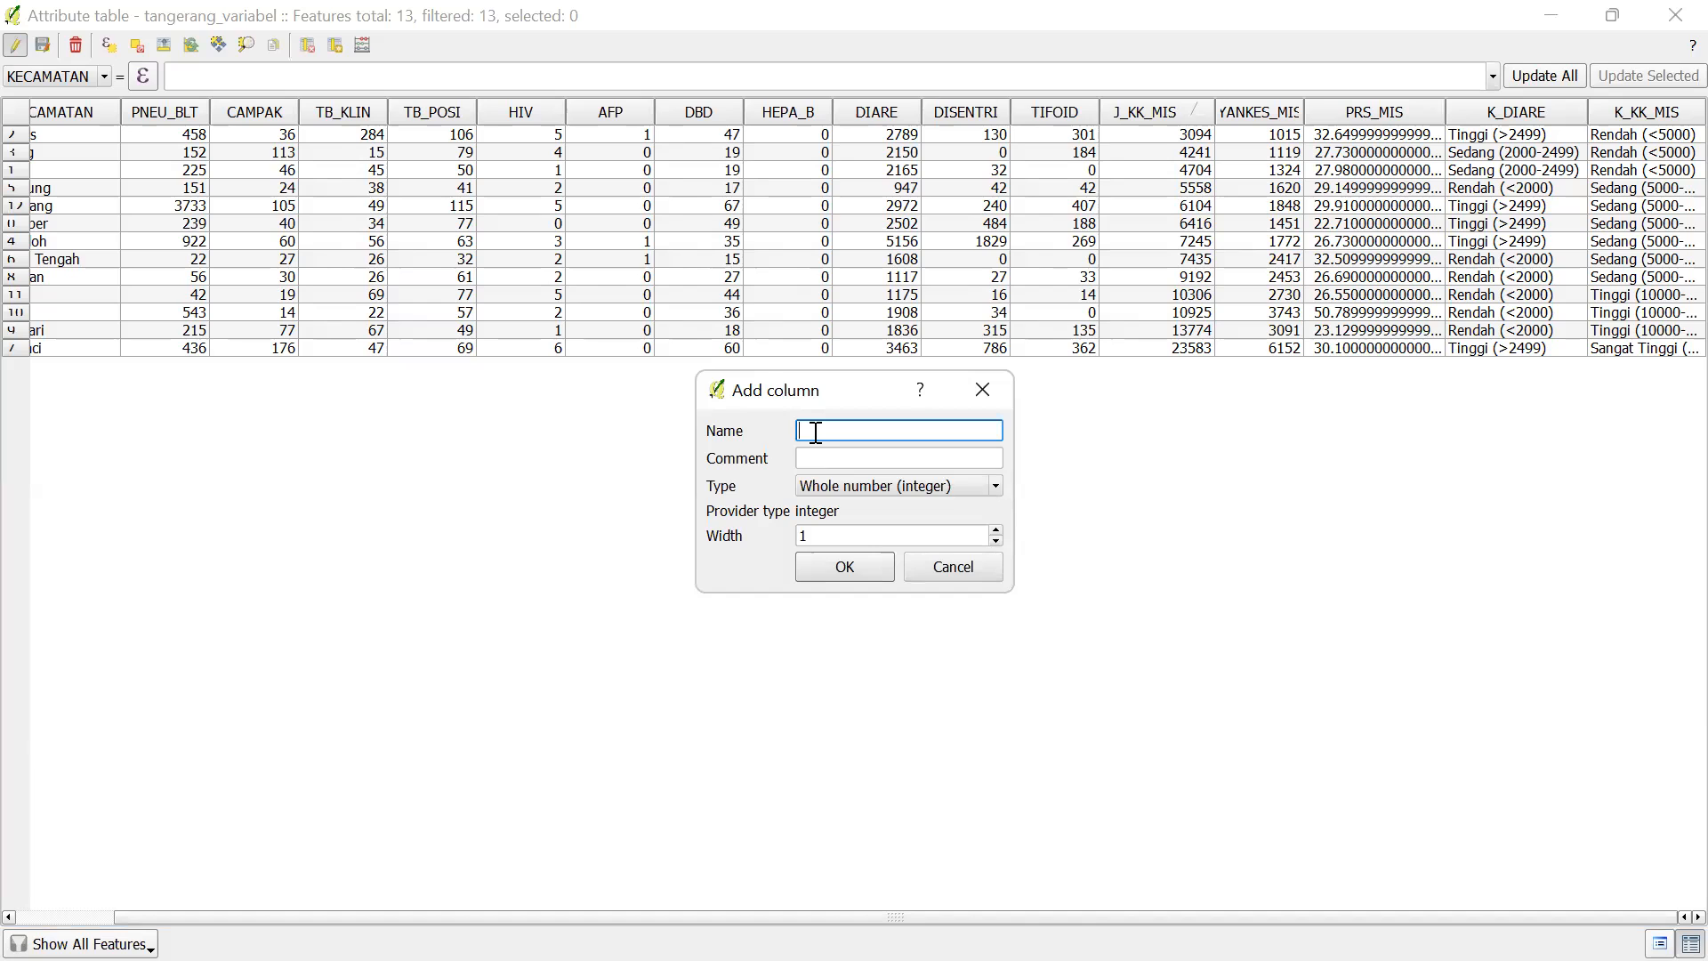
type("PRIORITAS")
left_click(848, 488)
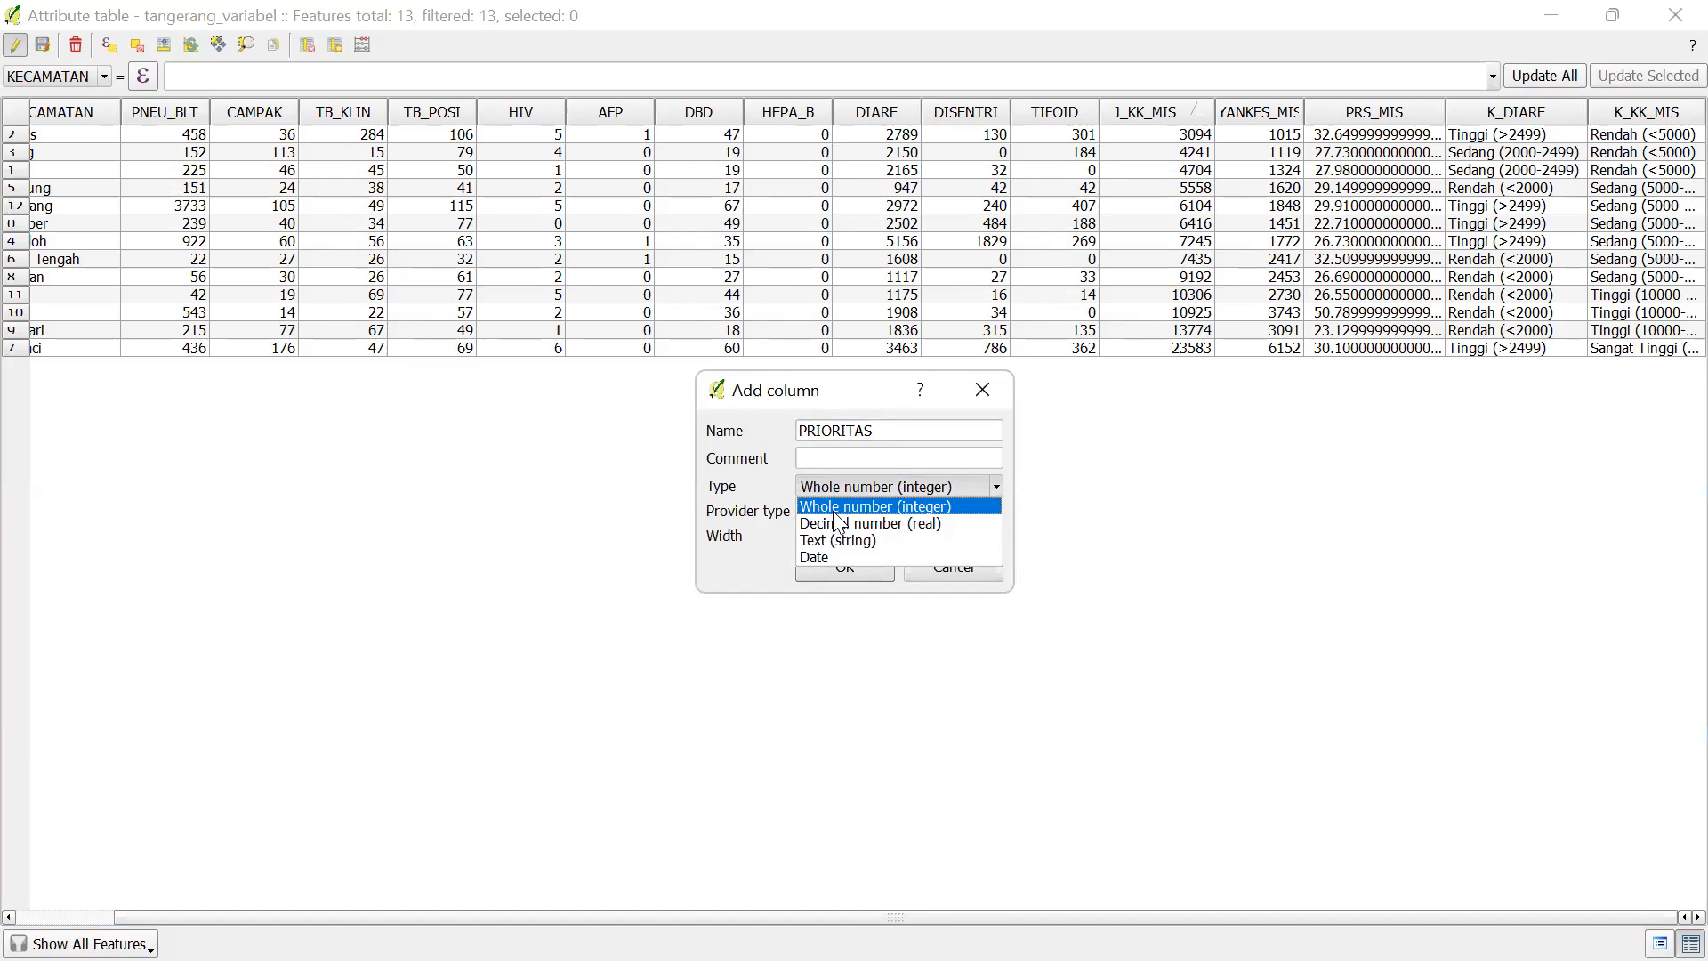
key("Return")
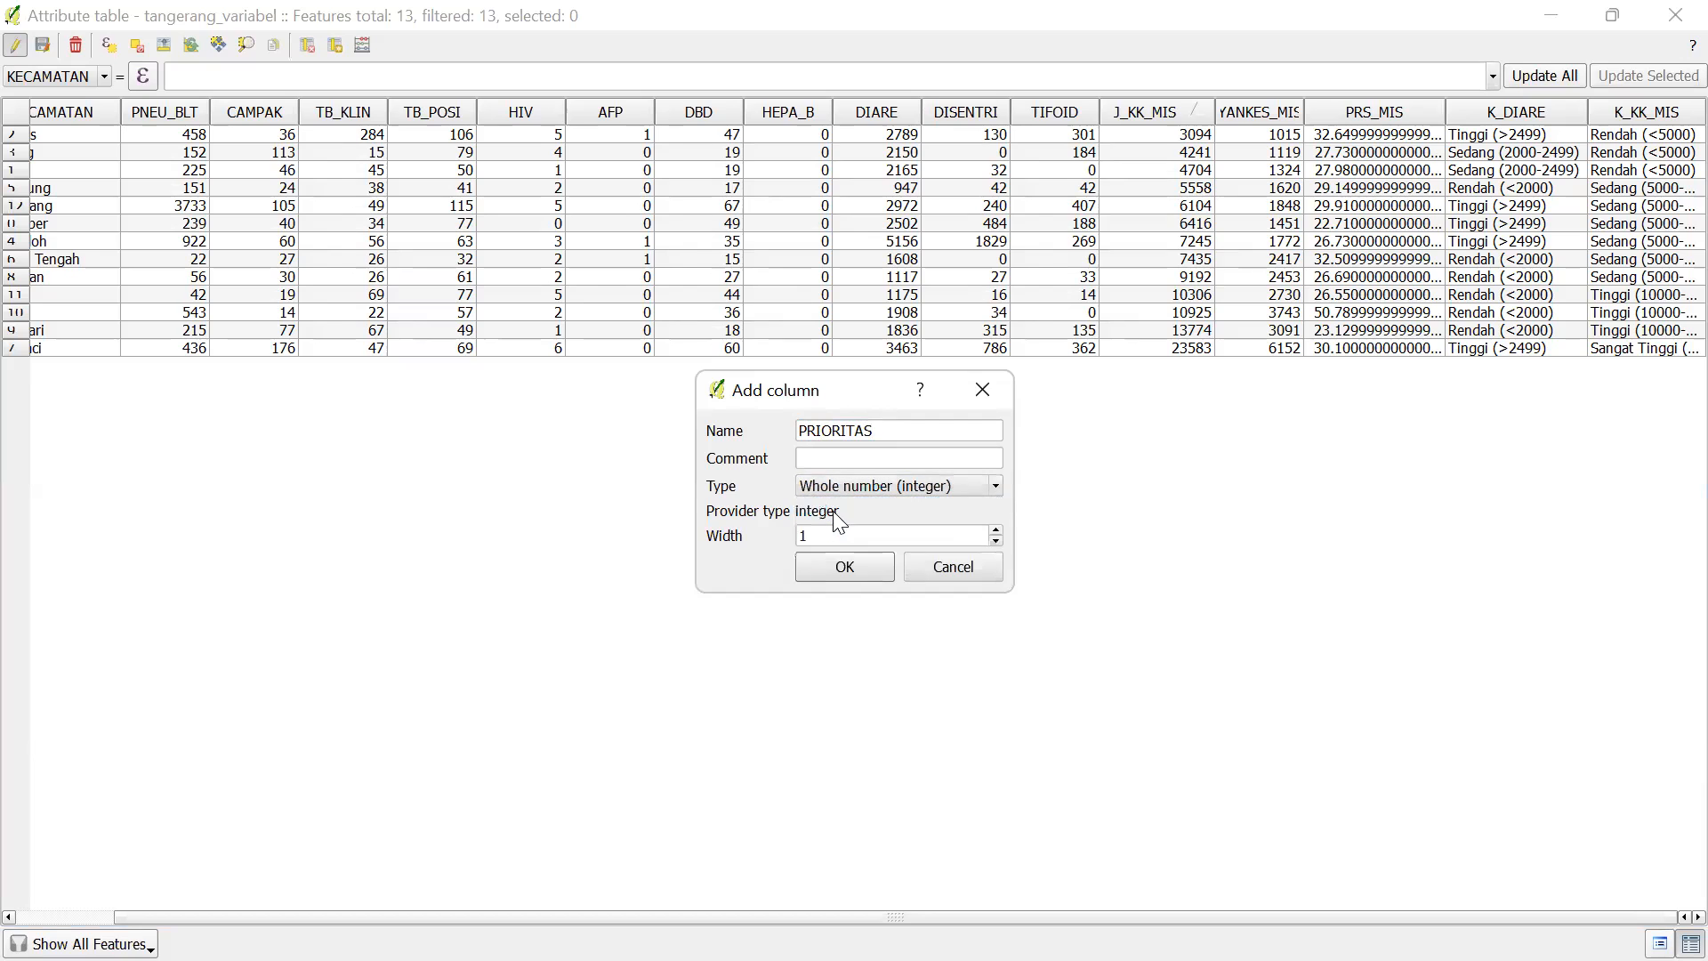
left_click(811, 532)
left_click_drag(811, 532, 785, 528)
type("3")
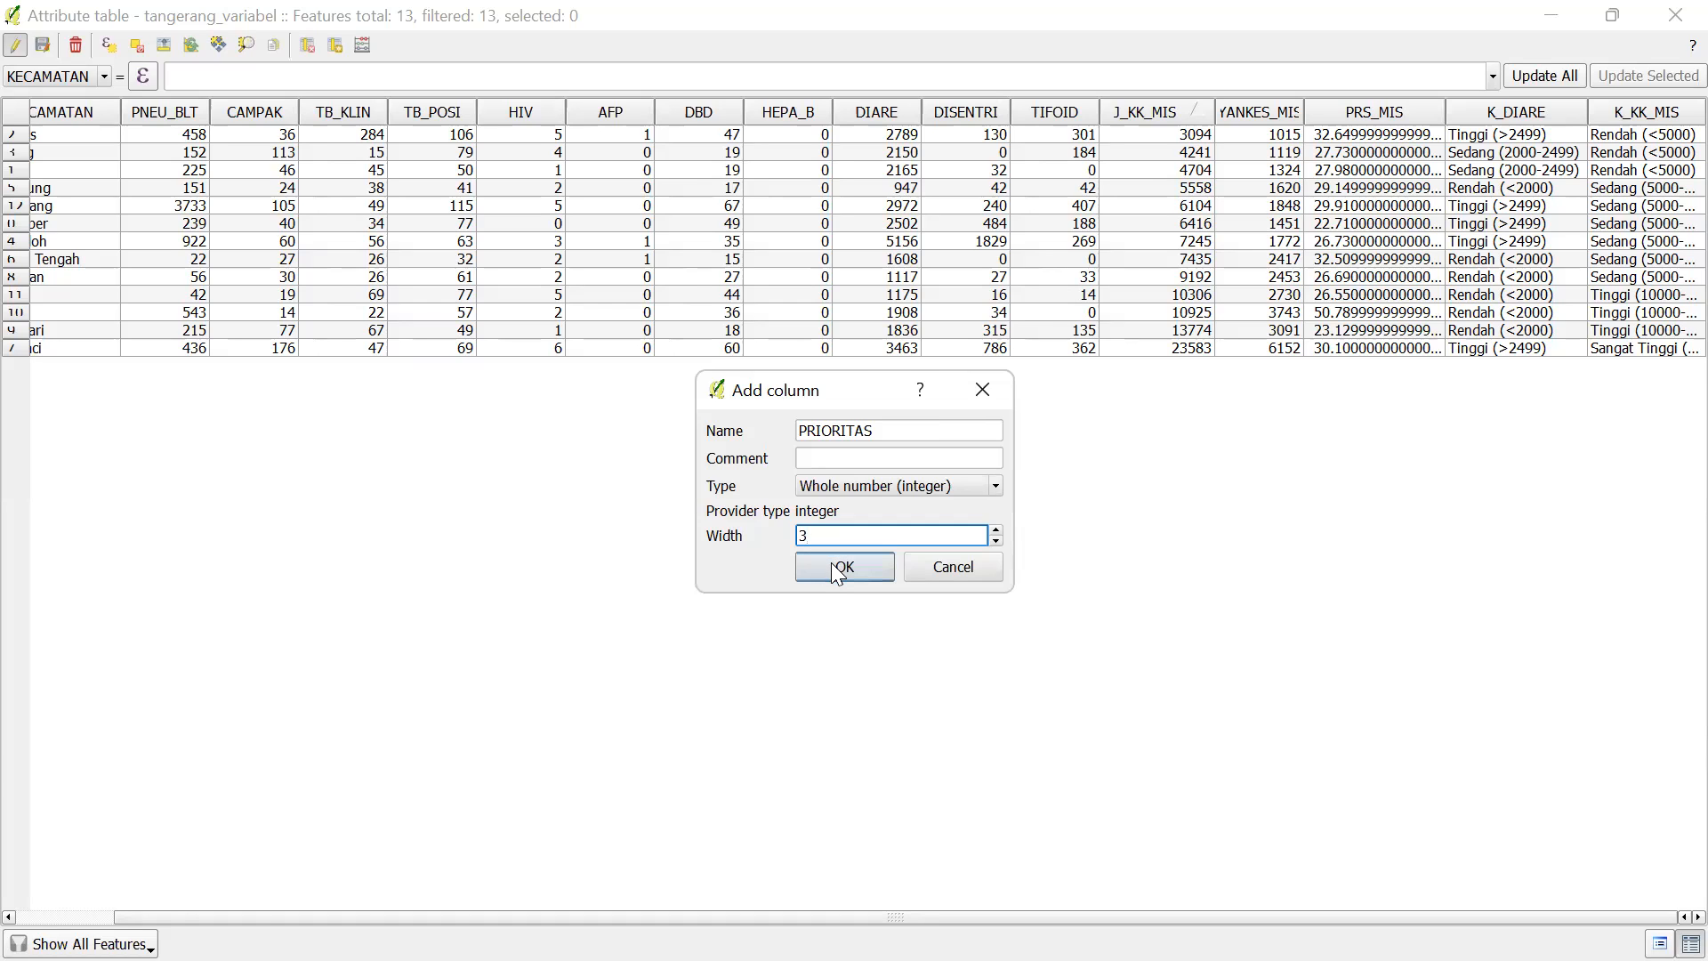
left_click(838, 567)
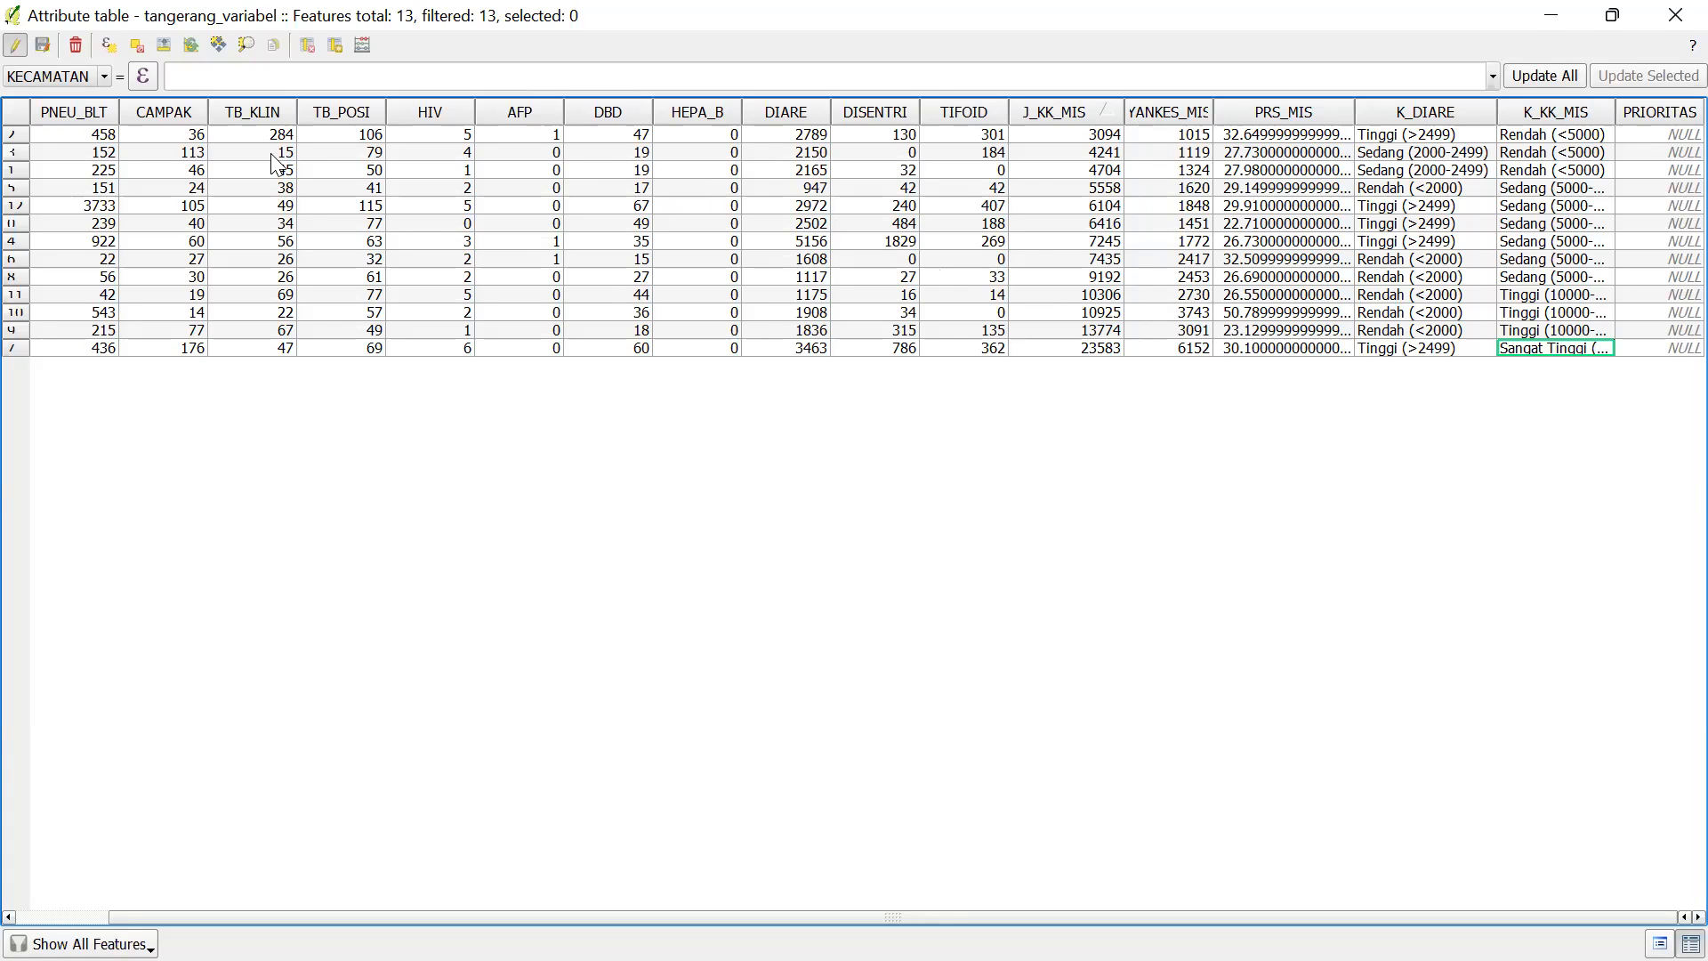
Delete the PRIORITAS column from the attribute table
left_click(308, 47)
left_click(1032, 333)
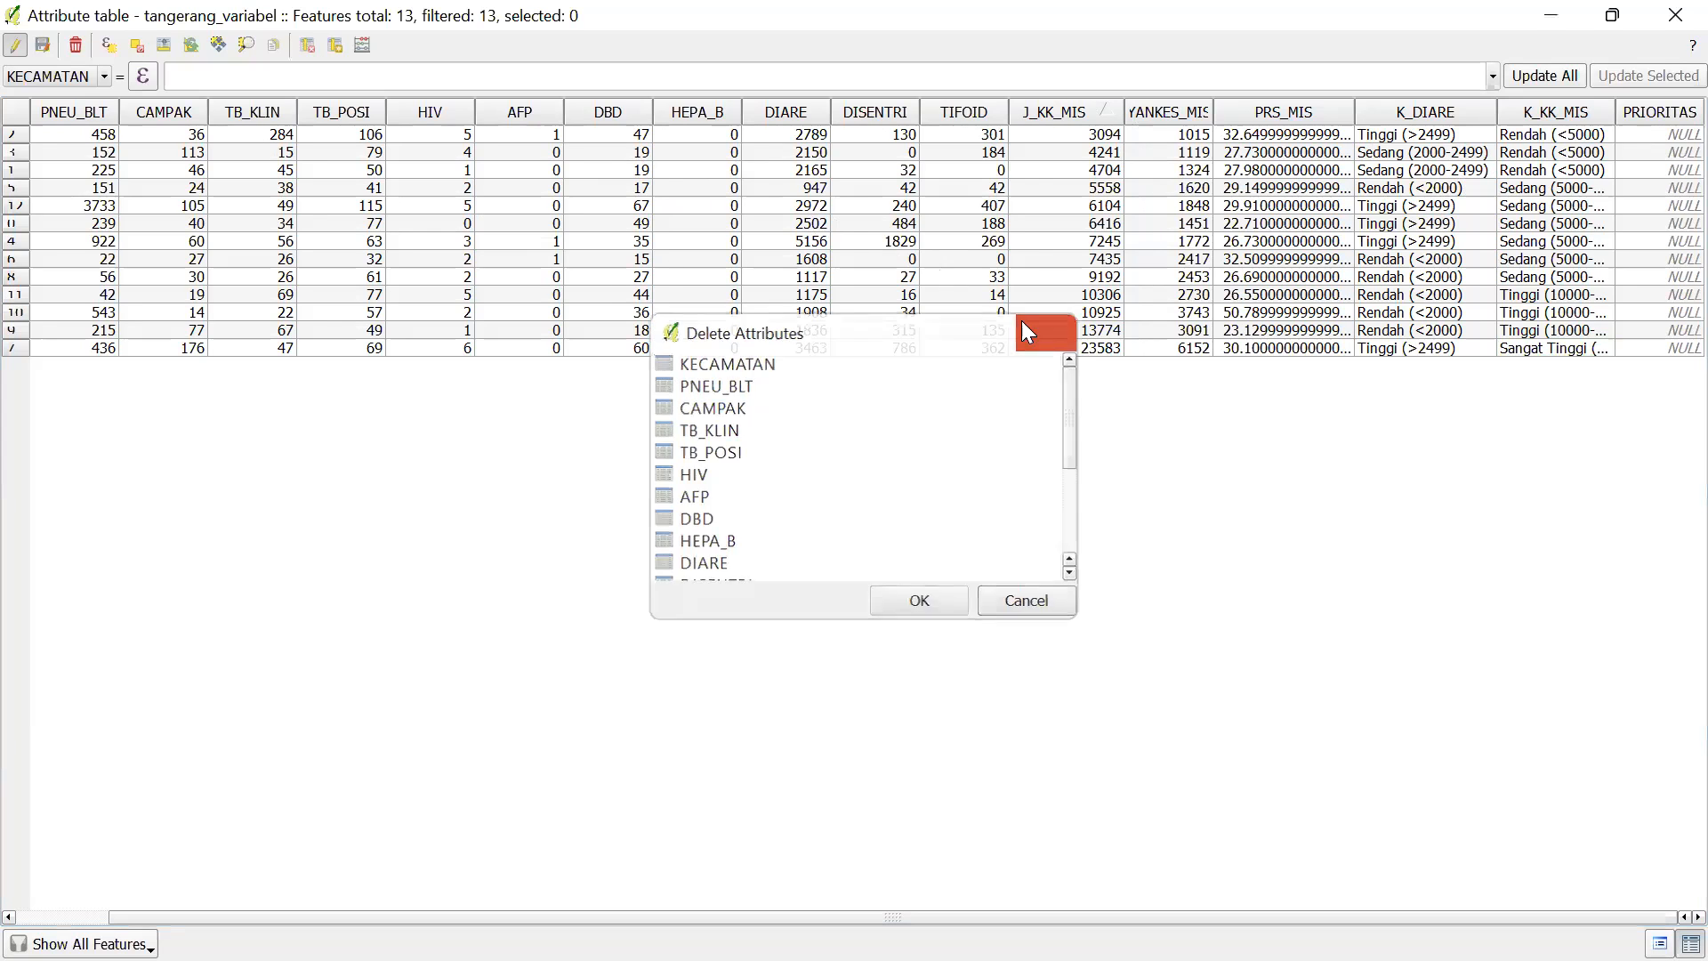
left_click(308, 46)
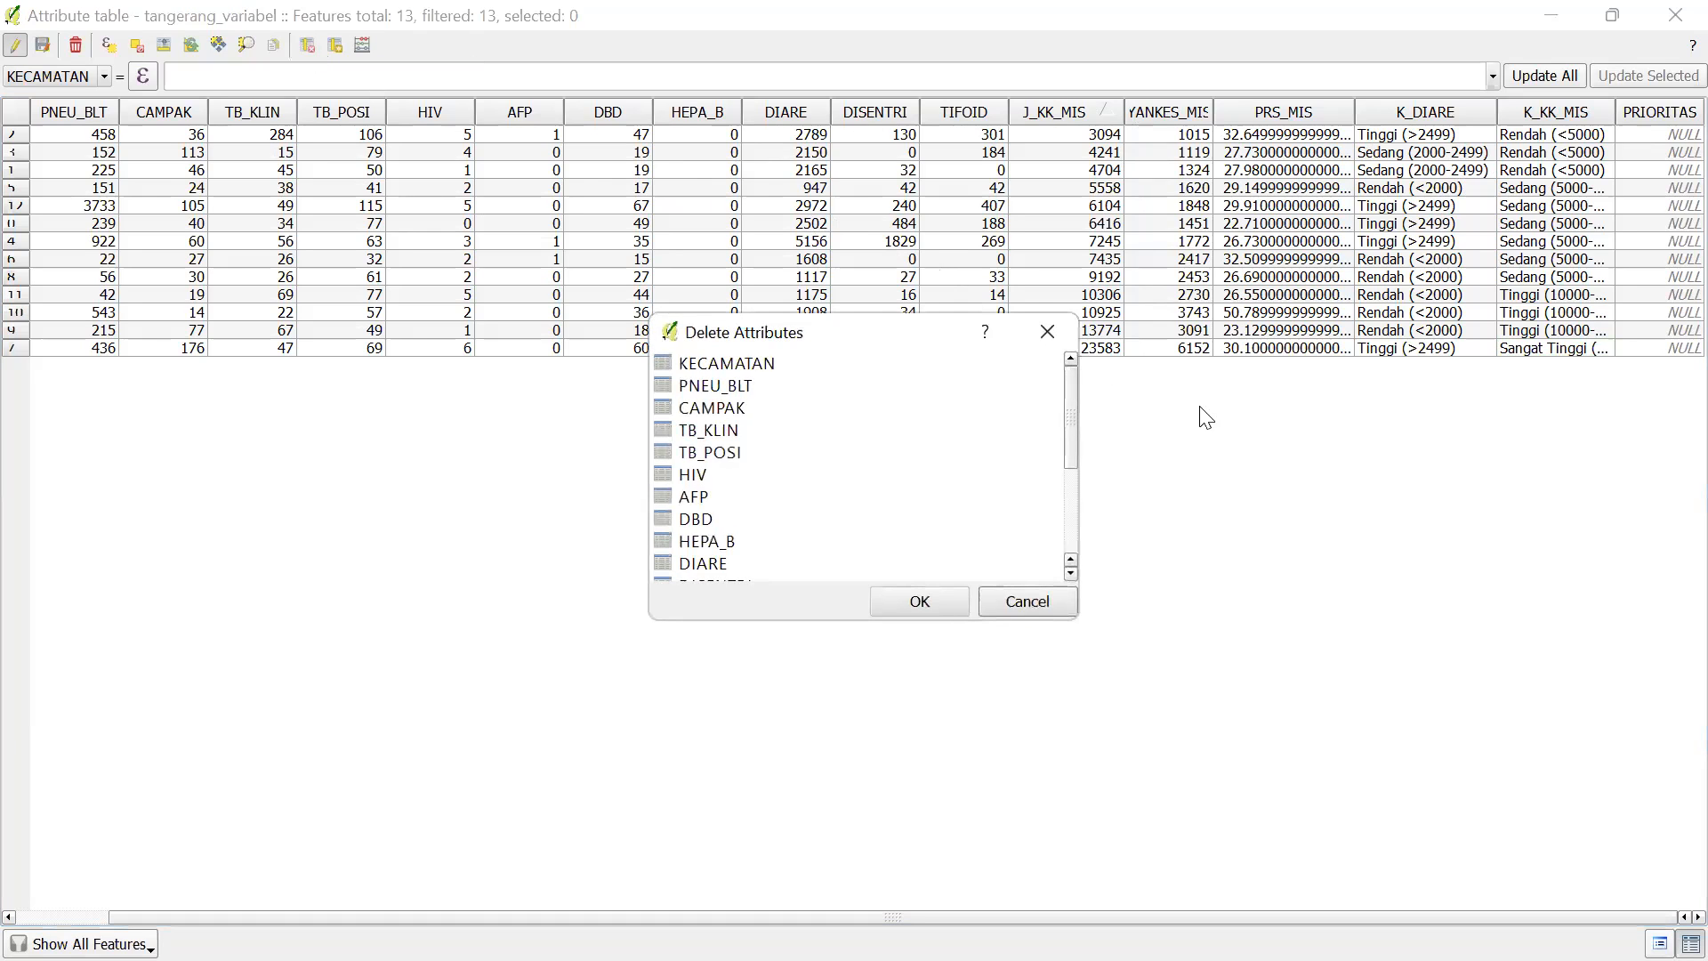
left_click_drag(1072, 414, 1037, 533)
left_click(839, 564)
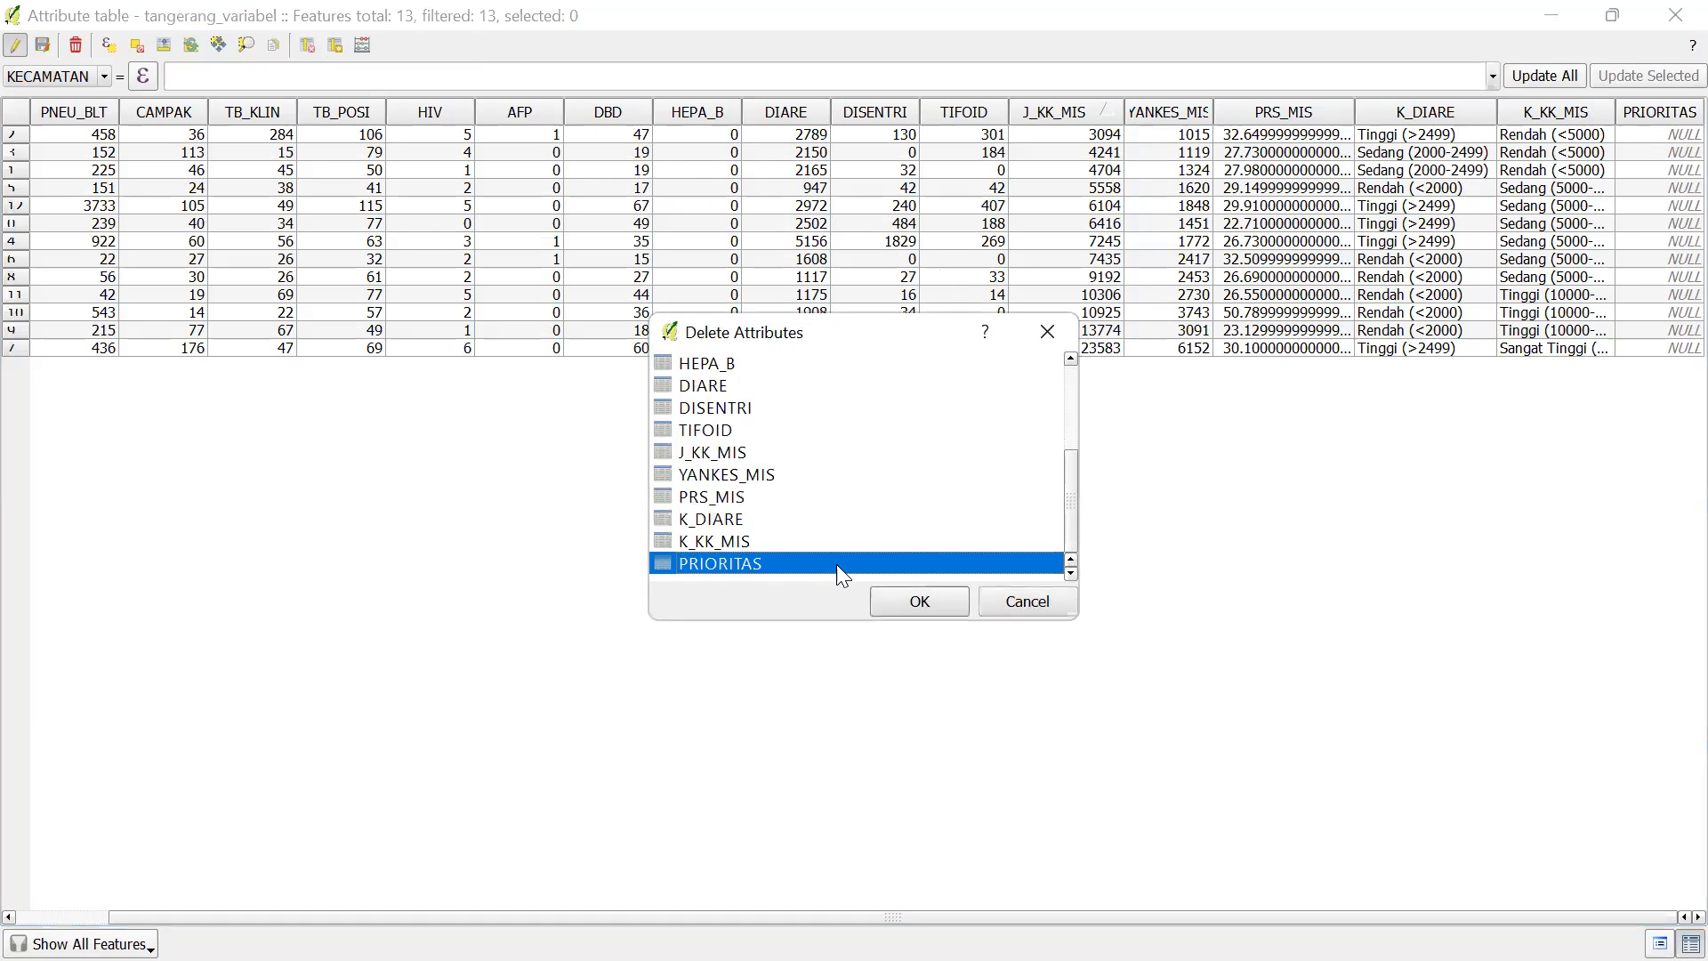
left_click(904, 592)
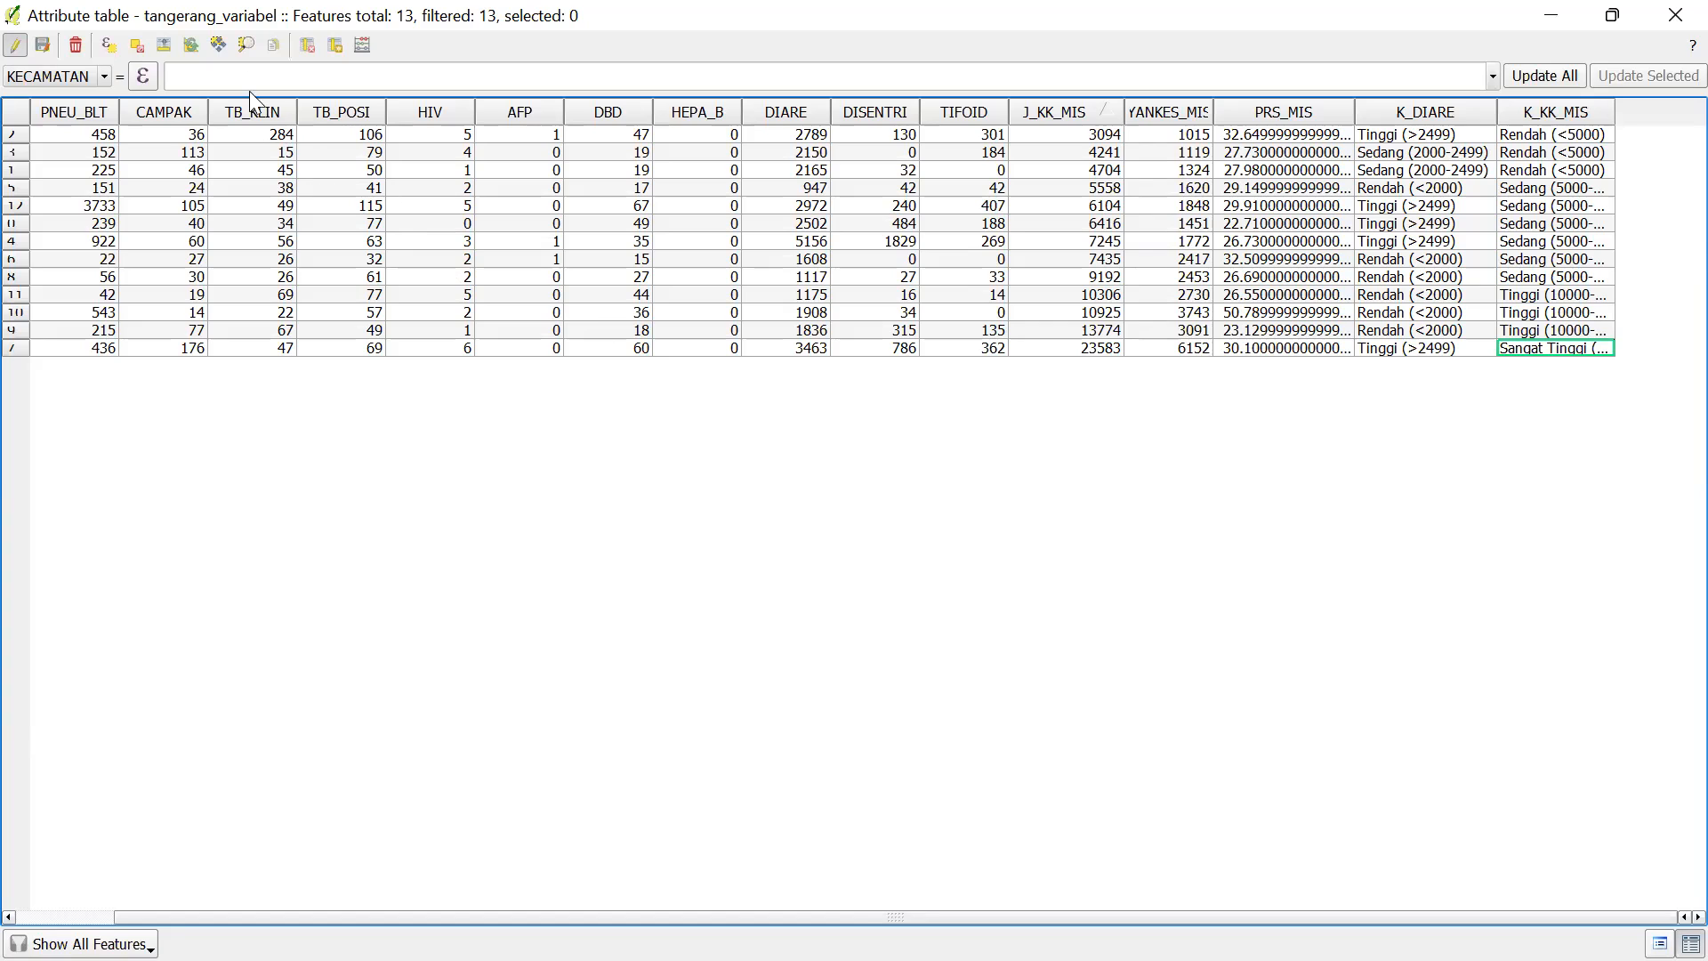
Add a whole number (integer) column named S_DIARE with a width of 2 to the attribute table
left_click(334, 46)
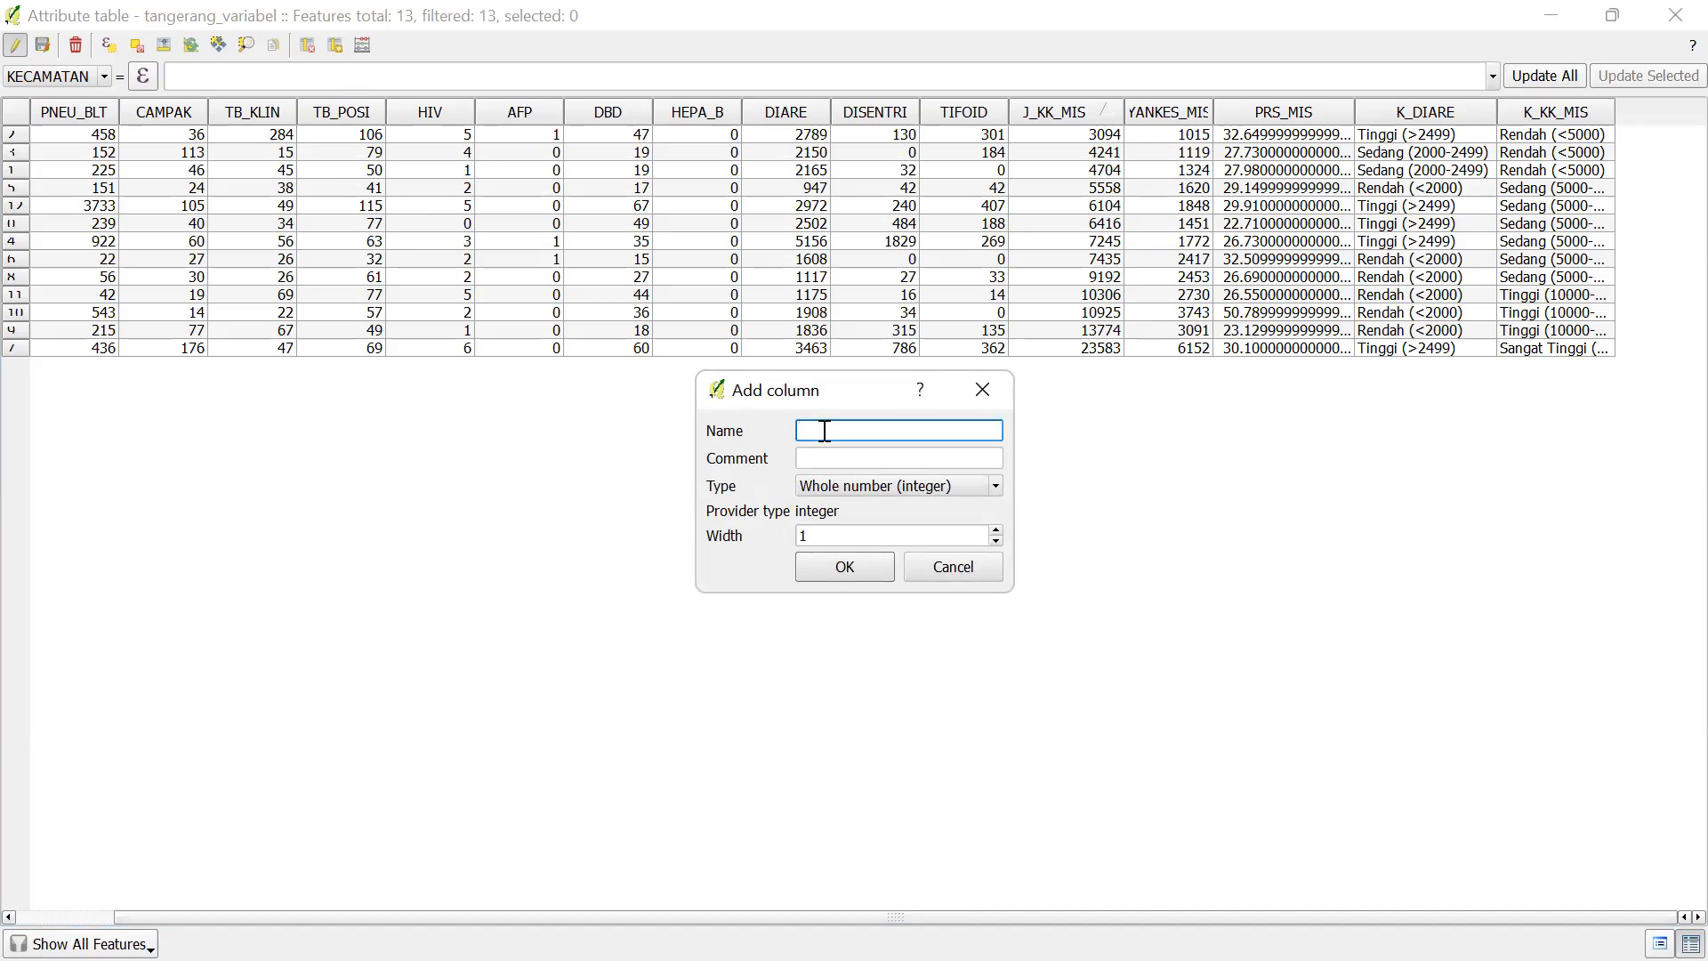
type("S_DIARE")
left_click(870, 480)
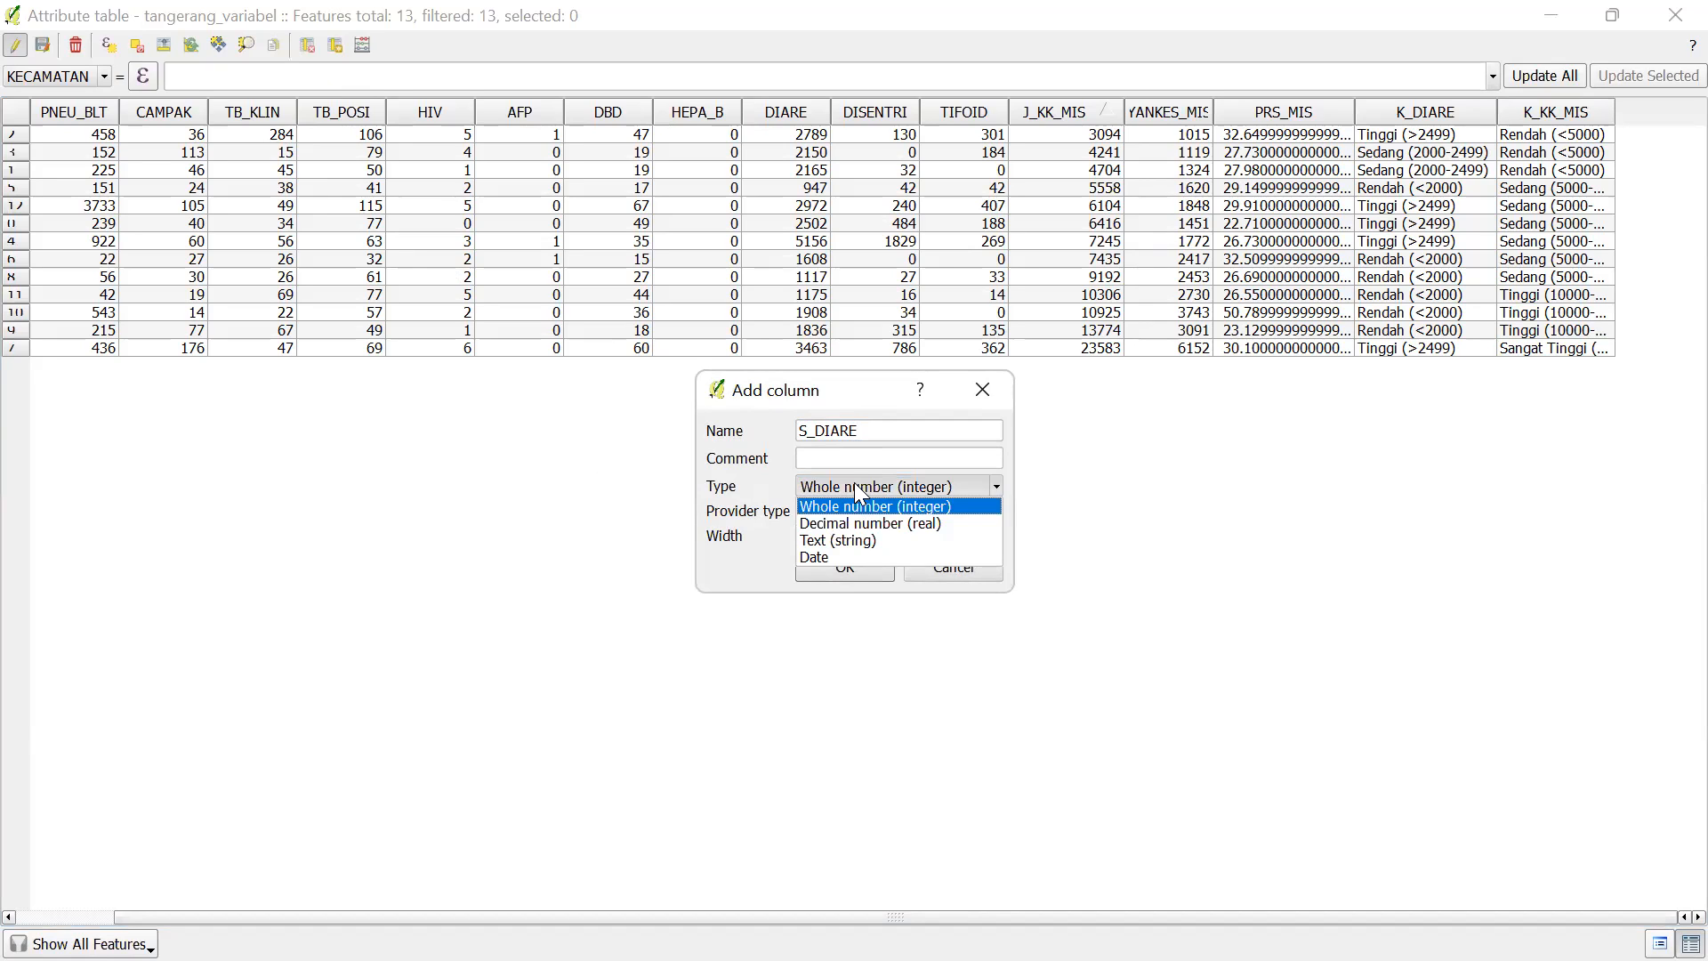
left_click(857, 489)
key("Tab")
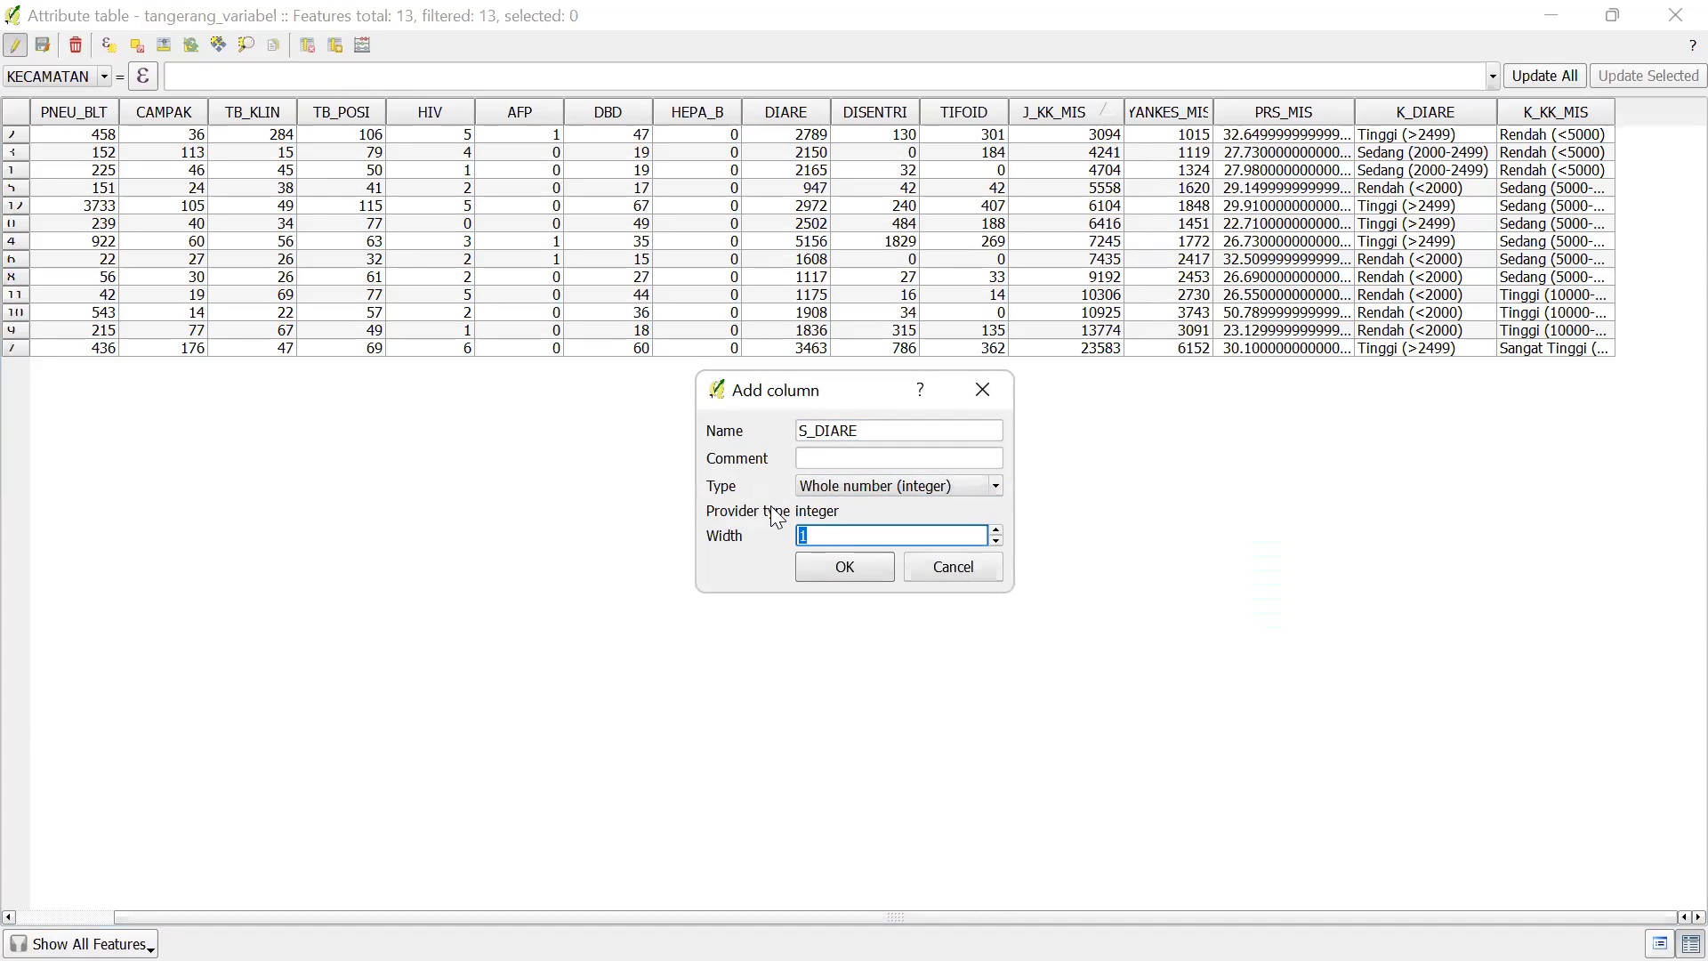
type("2")
left_click(816, 570)
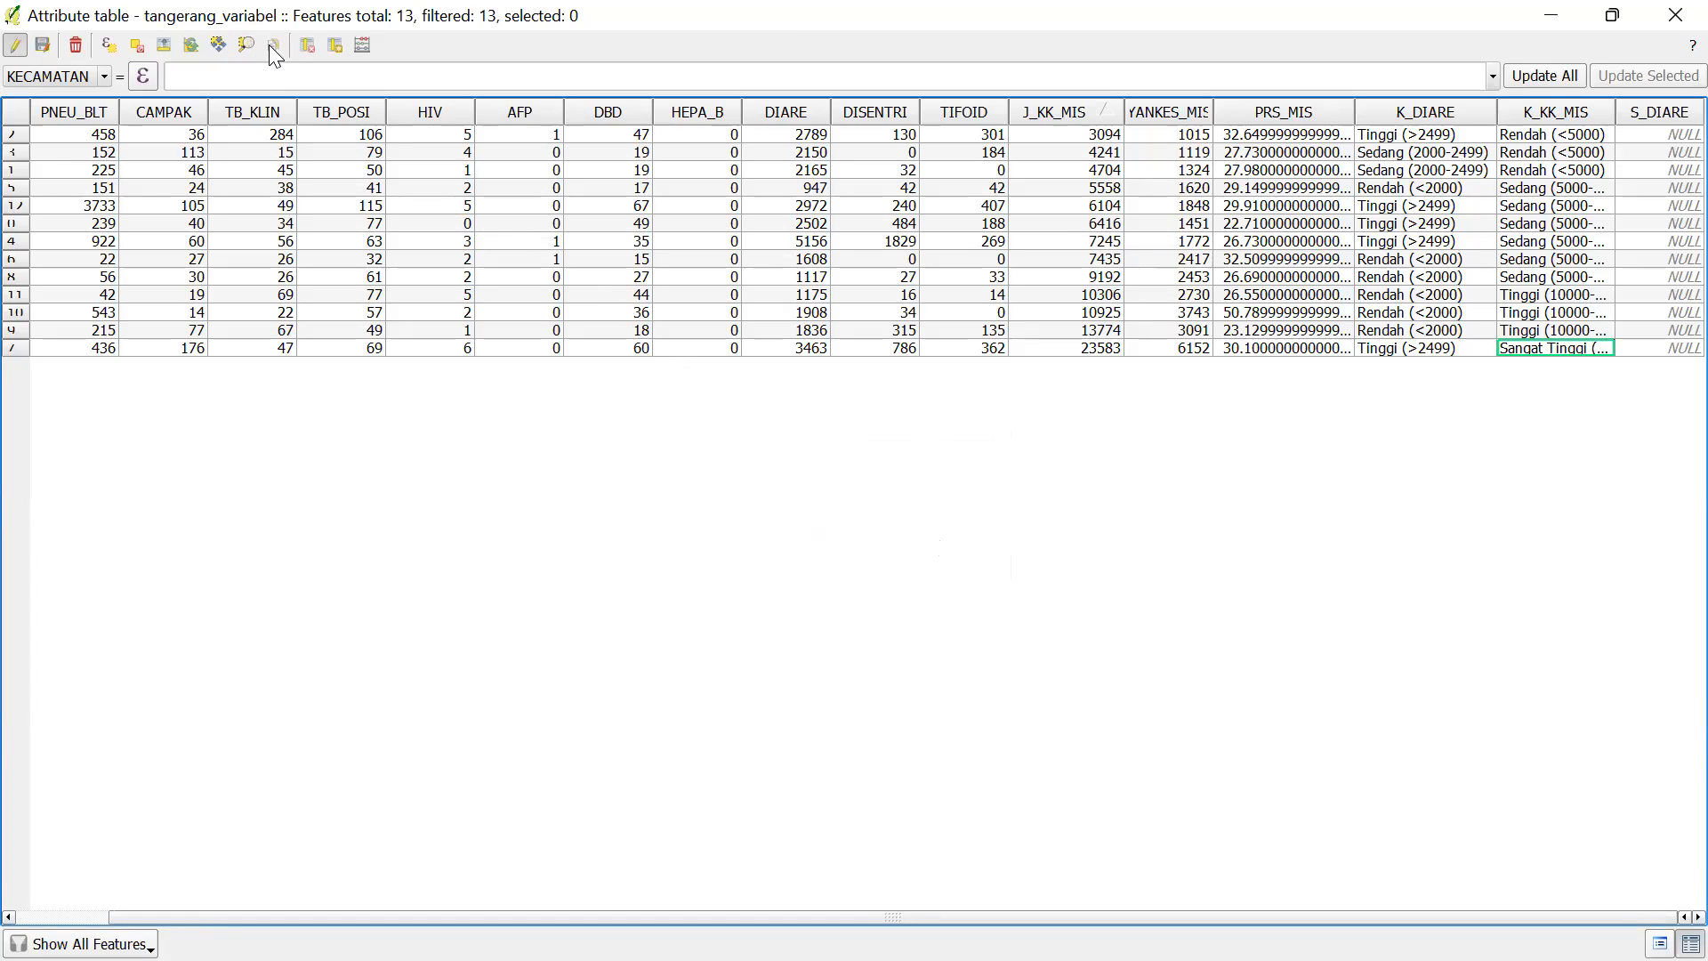
Select the features matching the expression "K_DIARE" = 'Rendah (<2000)' and sort the table by DIARE in ascending order
left_click(107, 43)
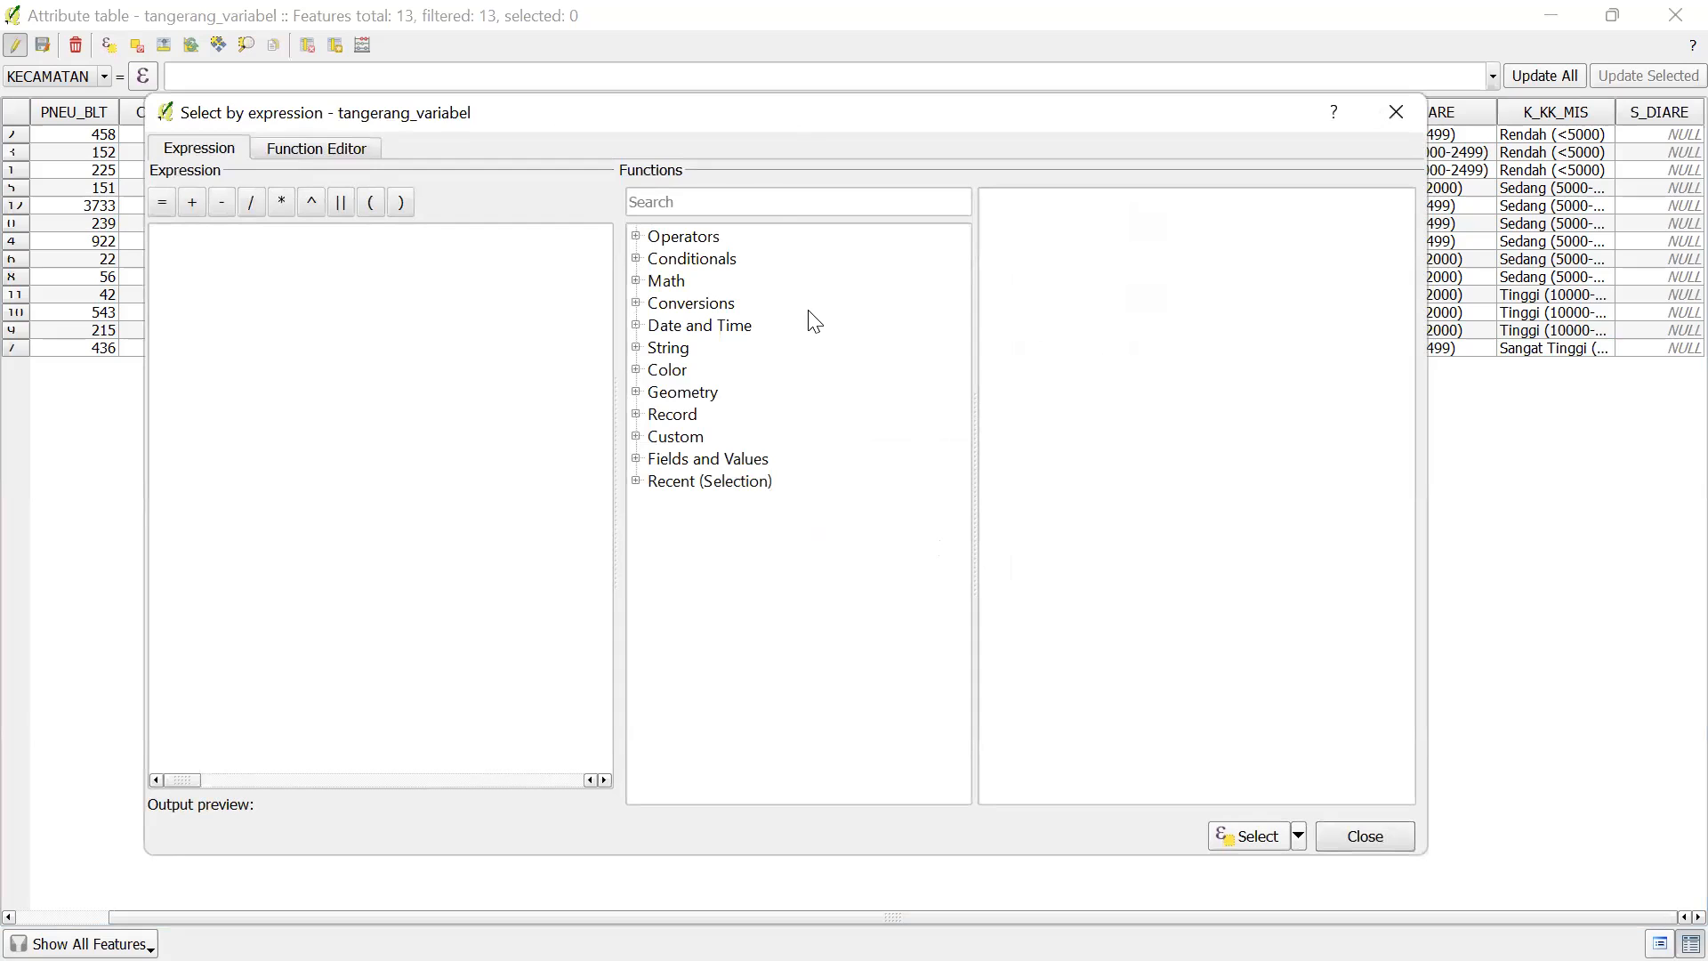
left_click(635, 457)
scroll(705, 540, "down", 2)
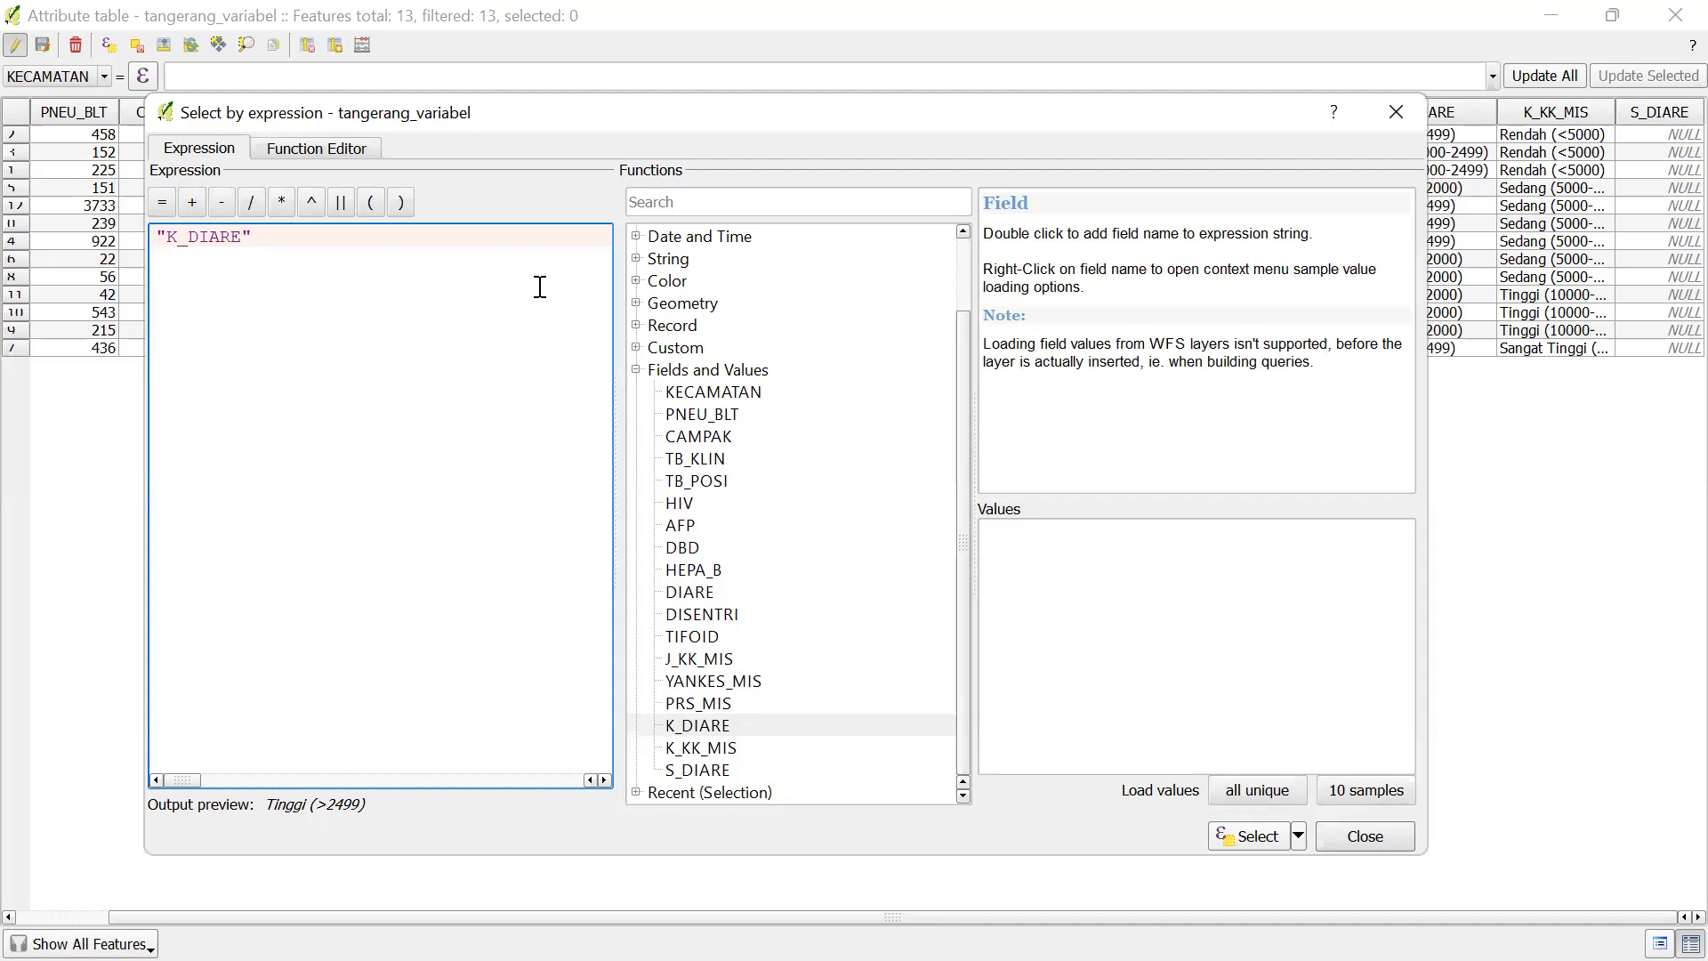
left_click(1241, 789)
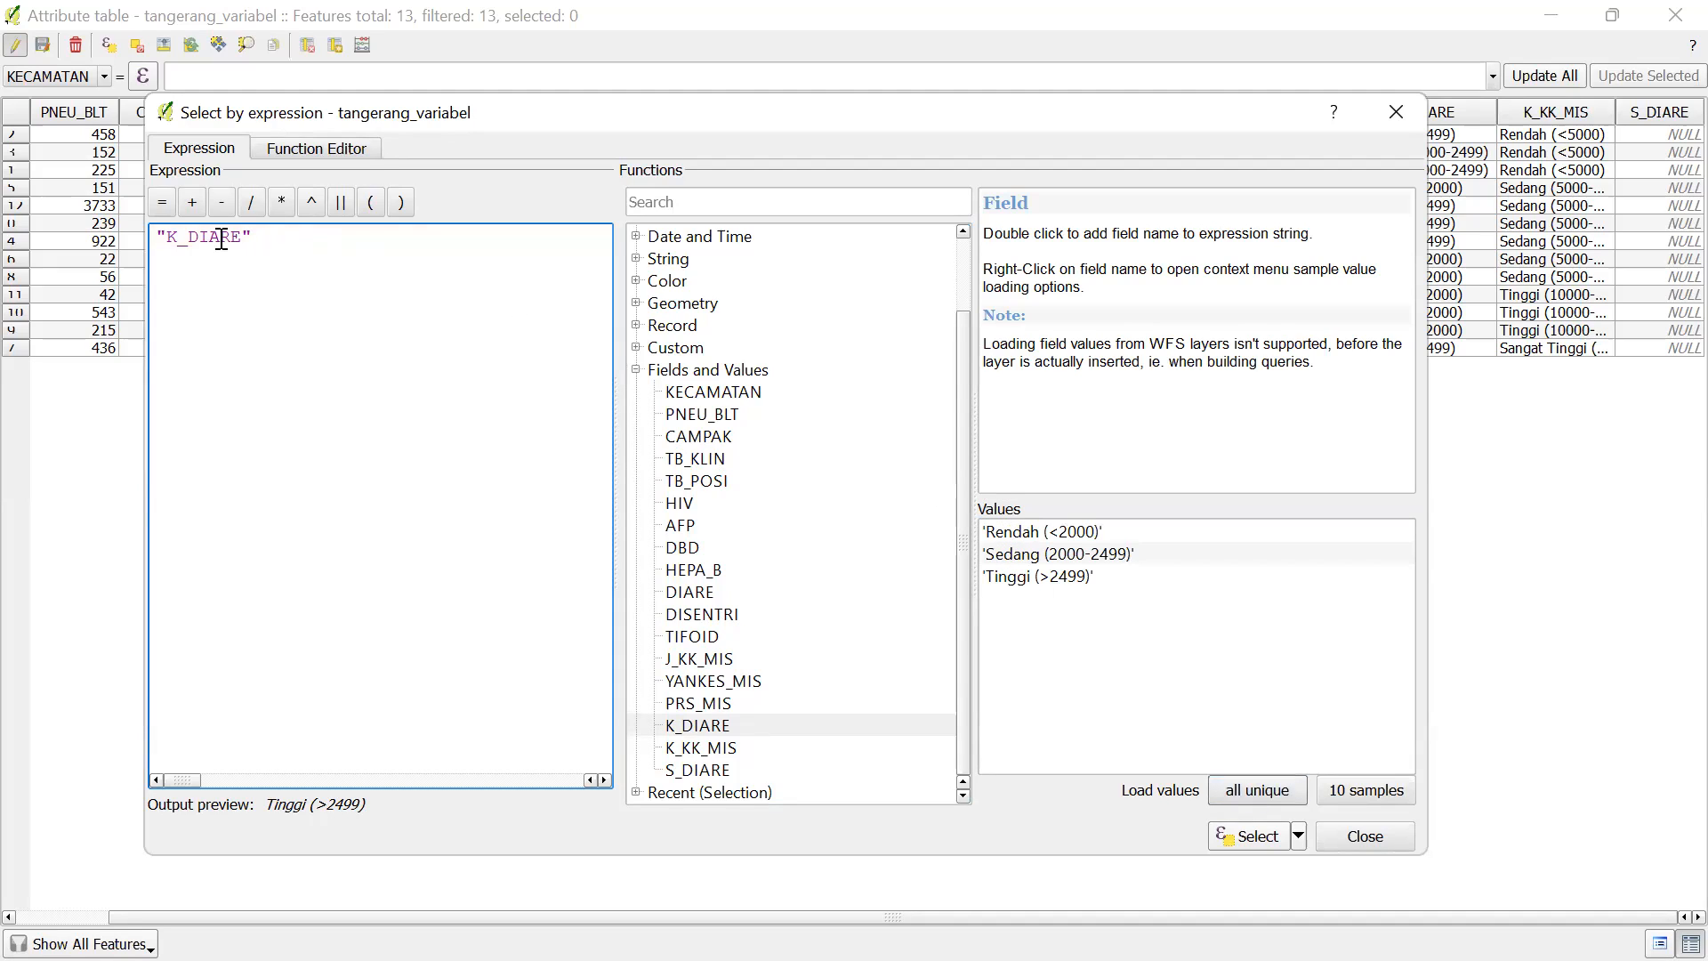
left_click(164, 203)
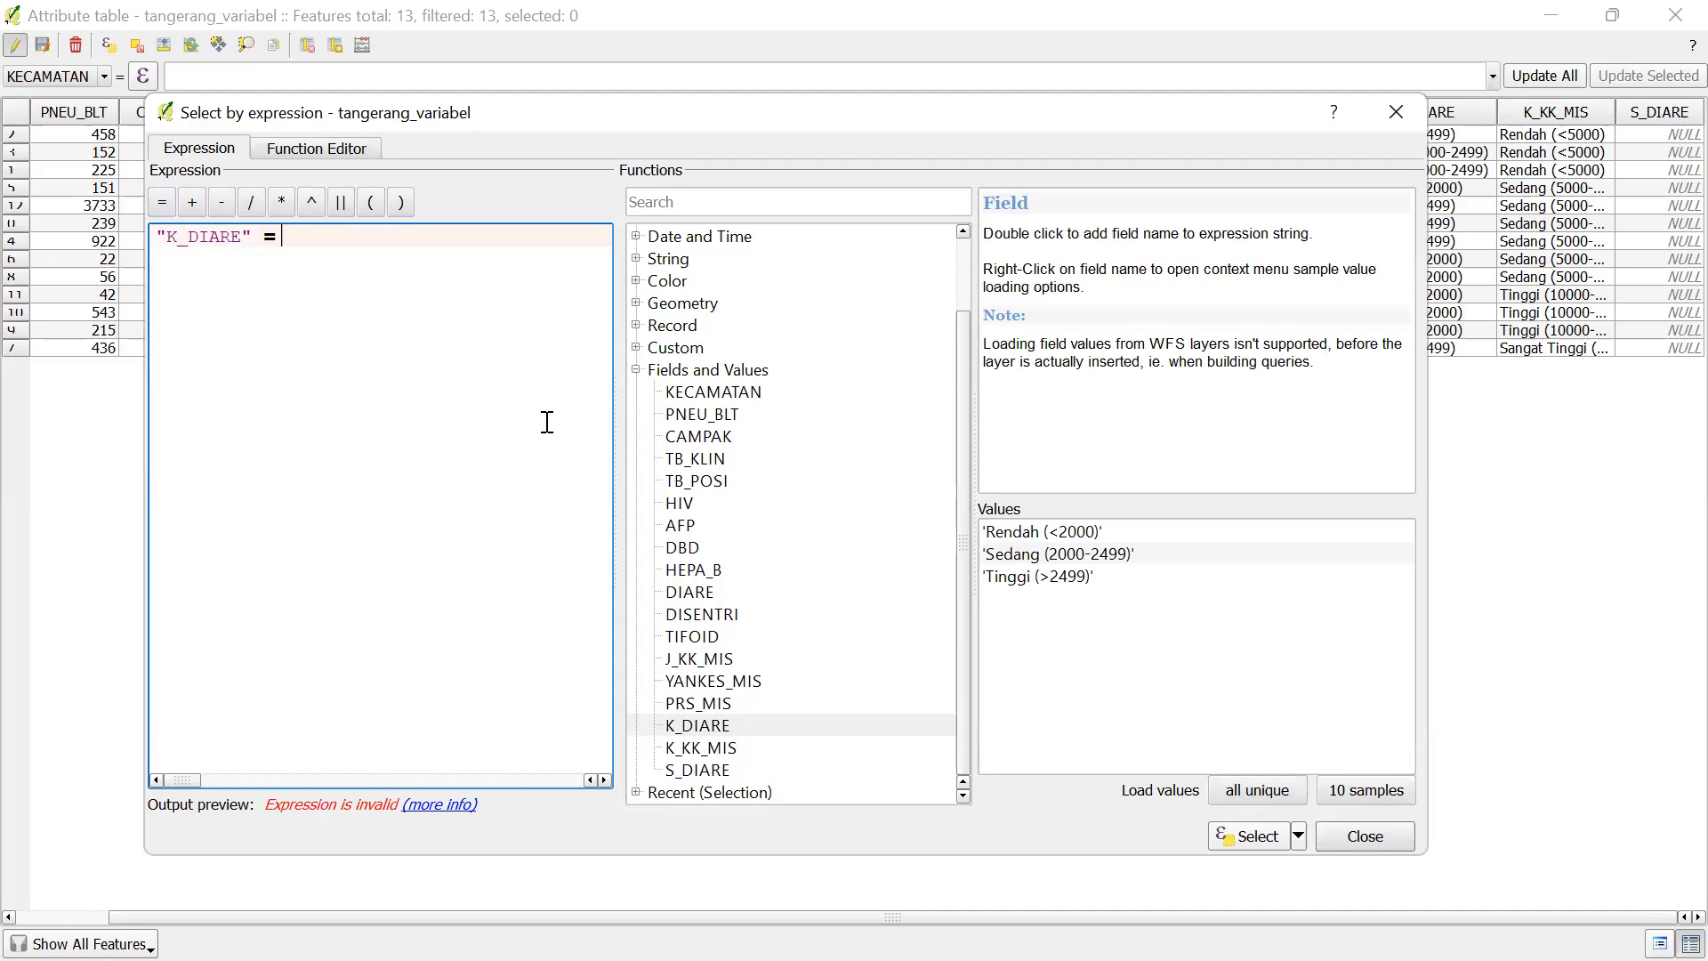
double_click(1032, 531)
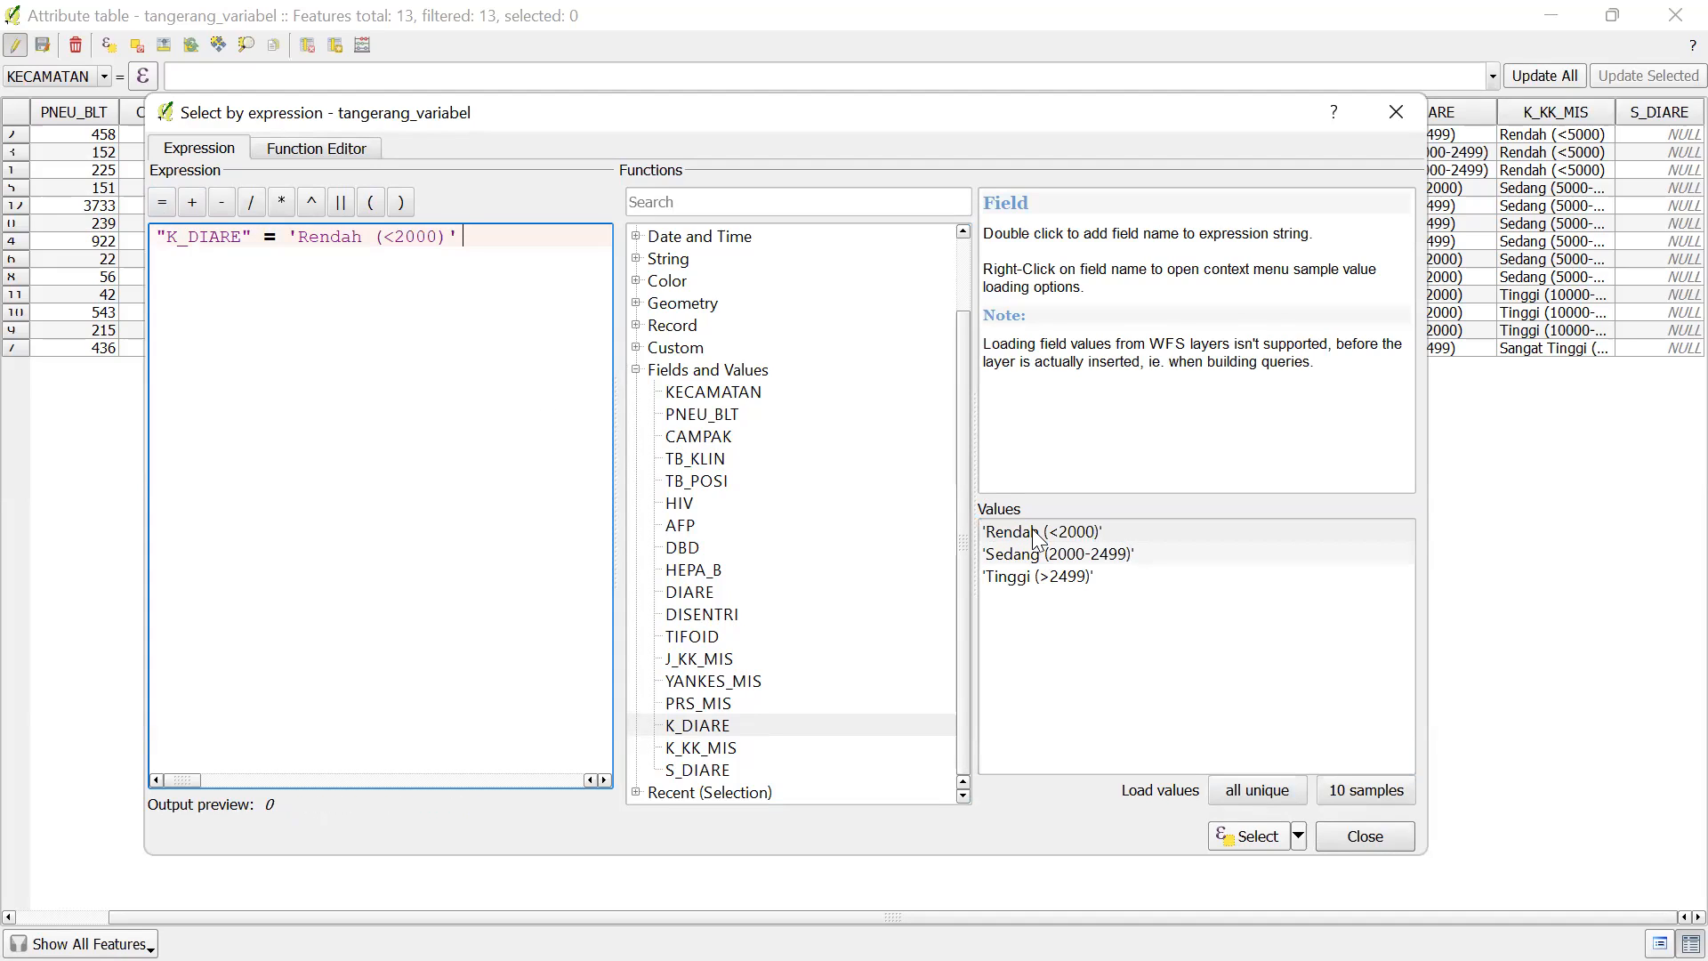
left_click(1244, 842)
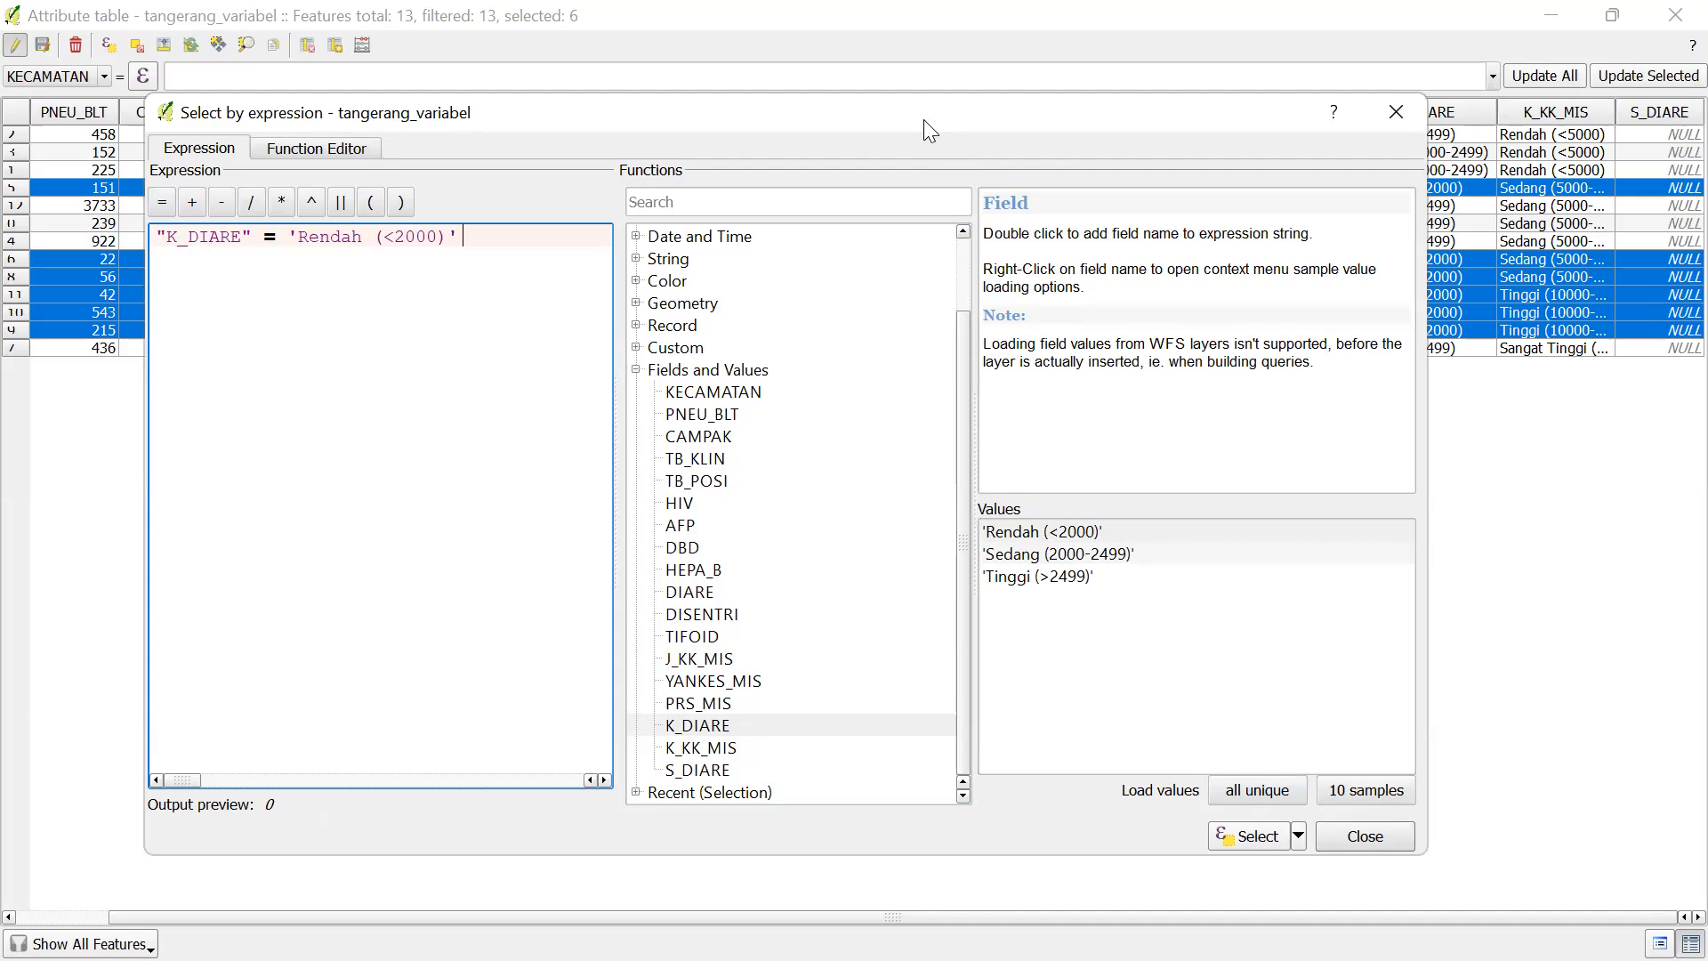
left_click_drag(924, 119, 1038, 225)
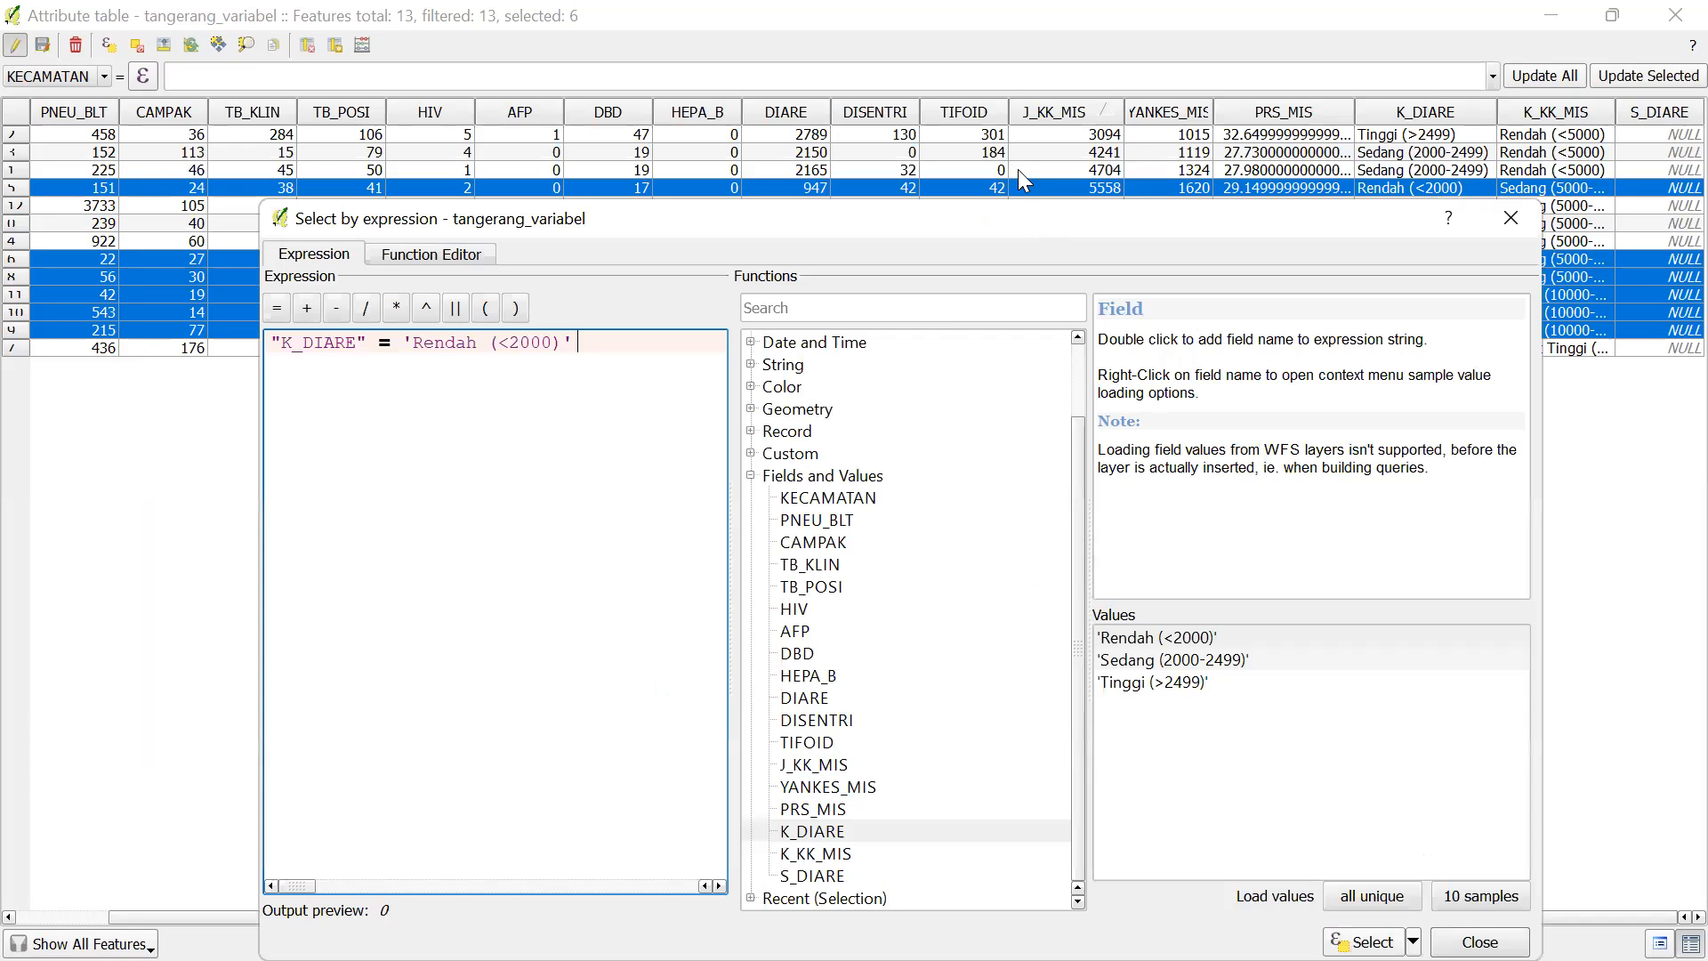
key("Escape")
left_click(811, 106)
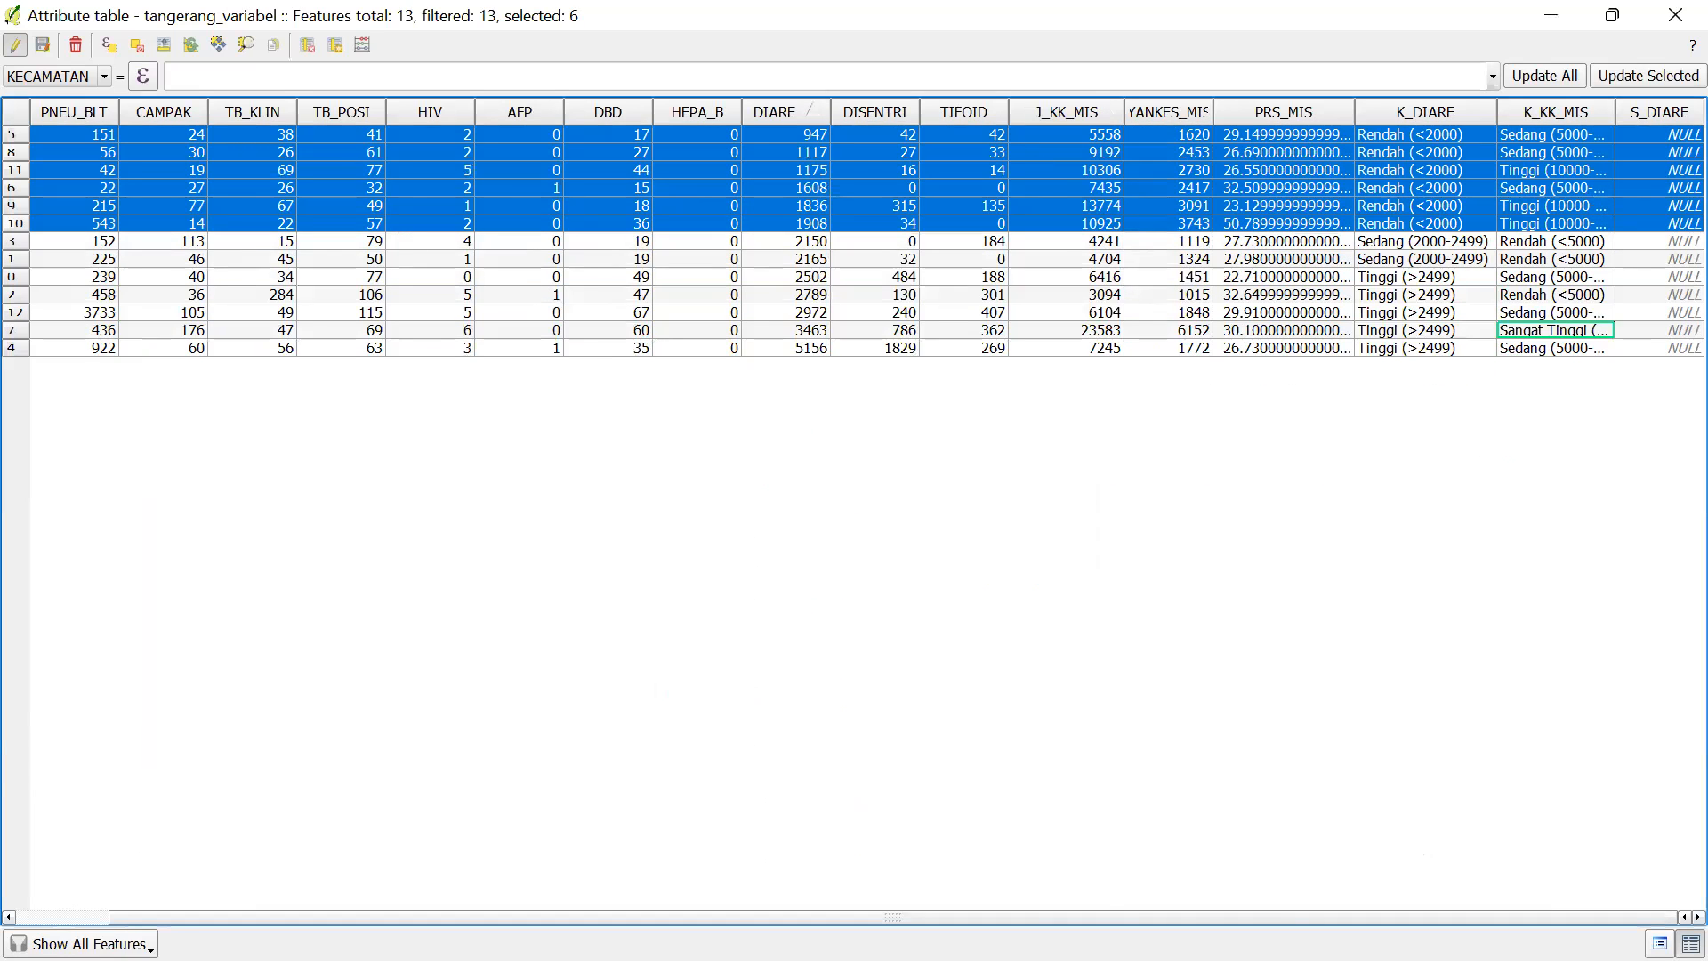
key("super")
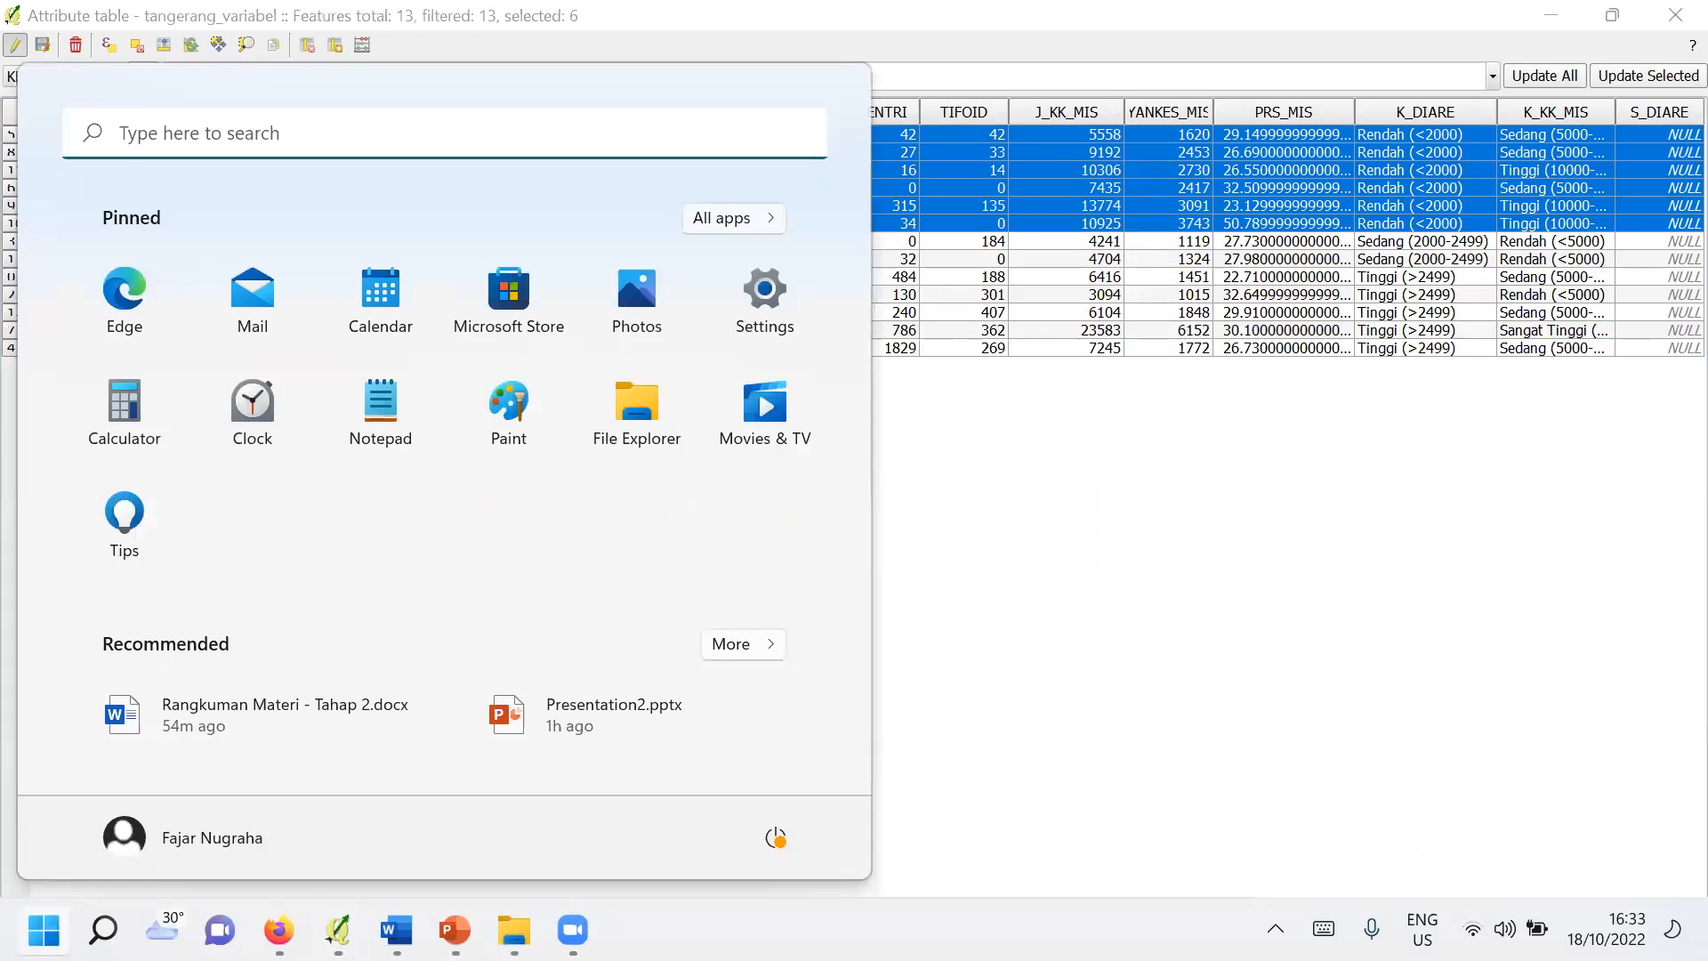
key("super")
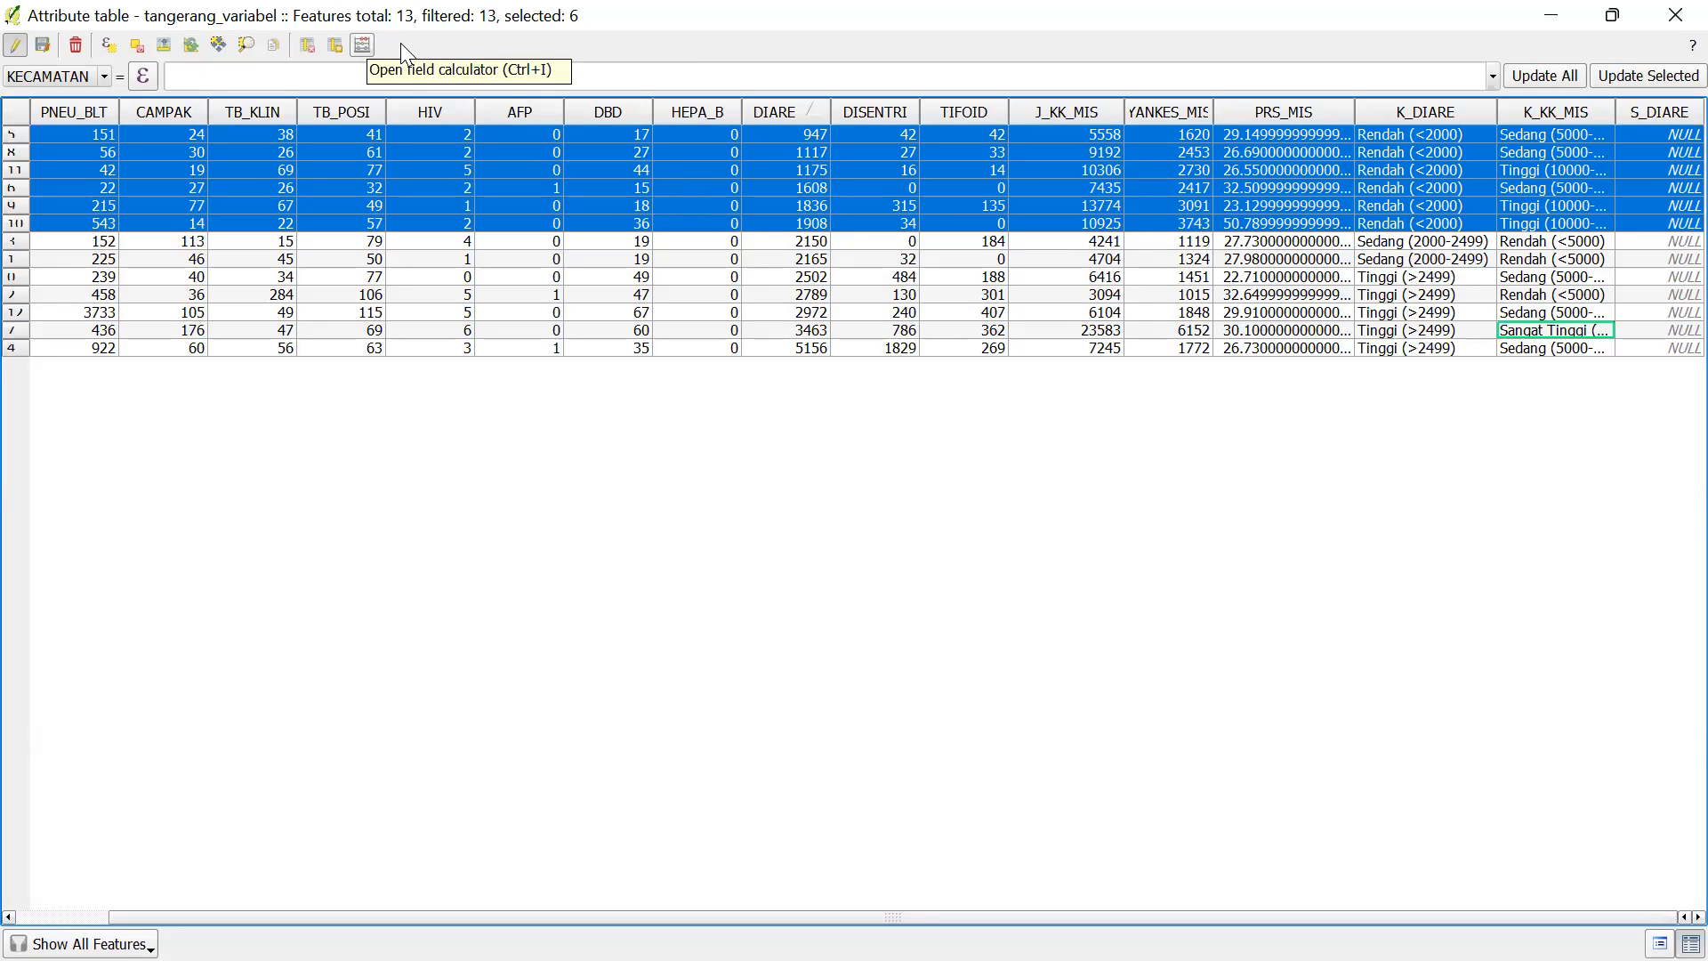
key("ctrl+i")
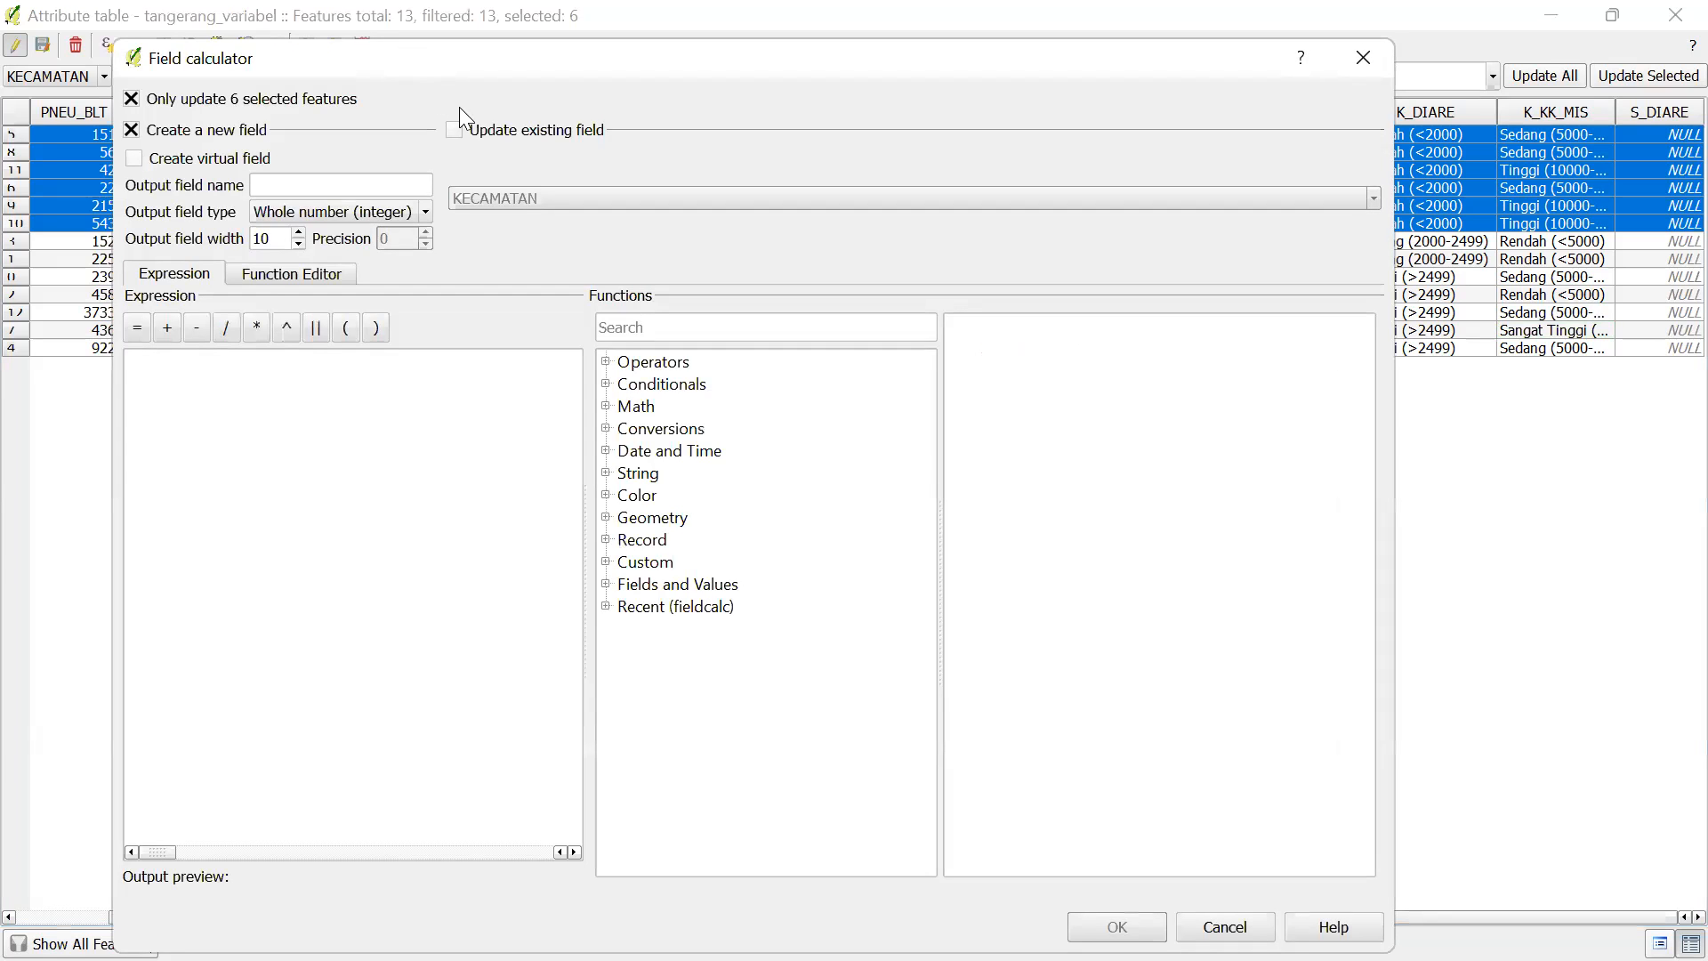
left_click(1364, 58)
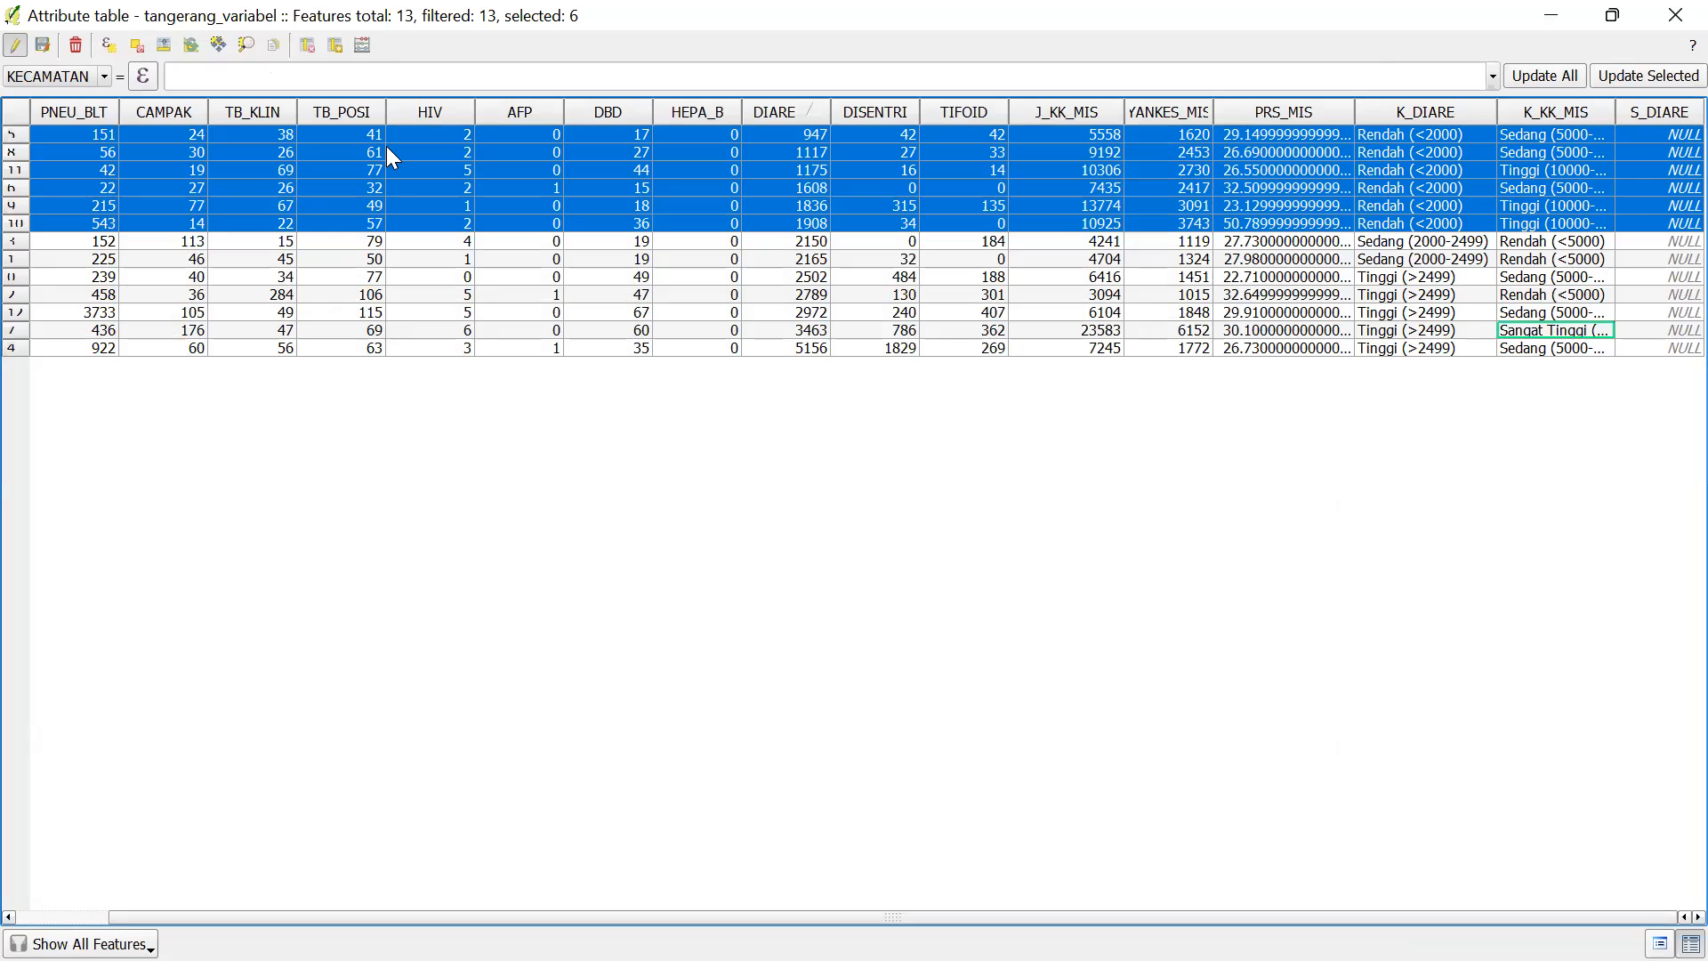
Use the field calculator to update the existing S_DIARE field to 1 for the selected Rendah (<2000) features
left_click(363, 45)
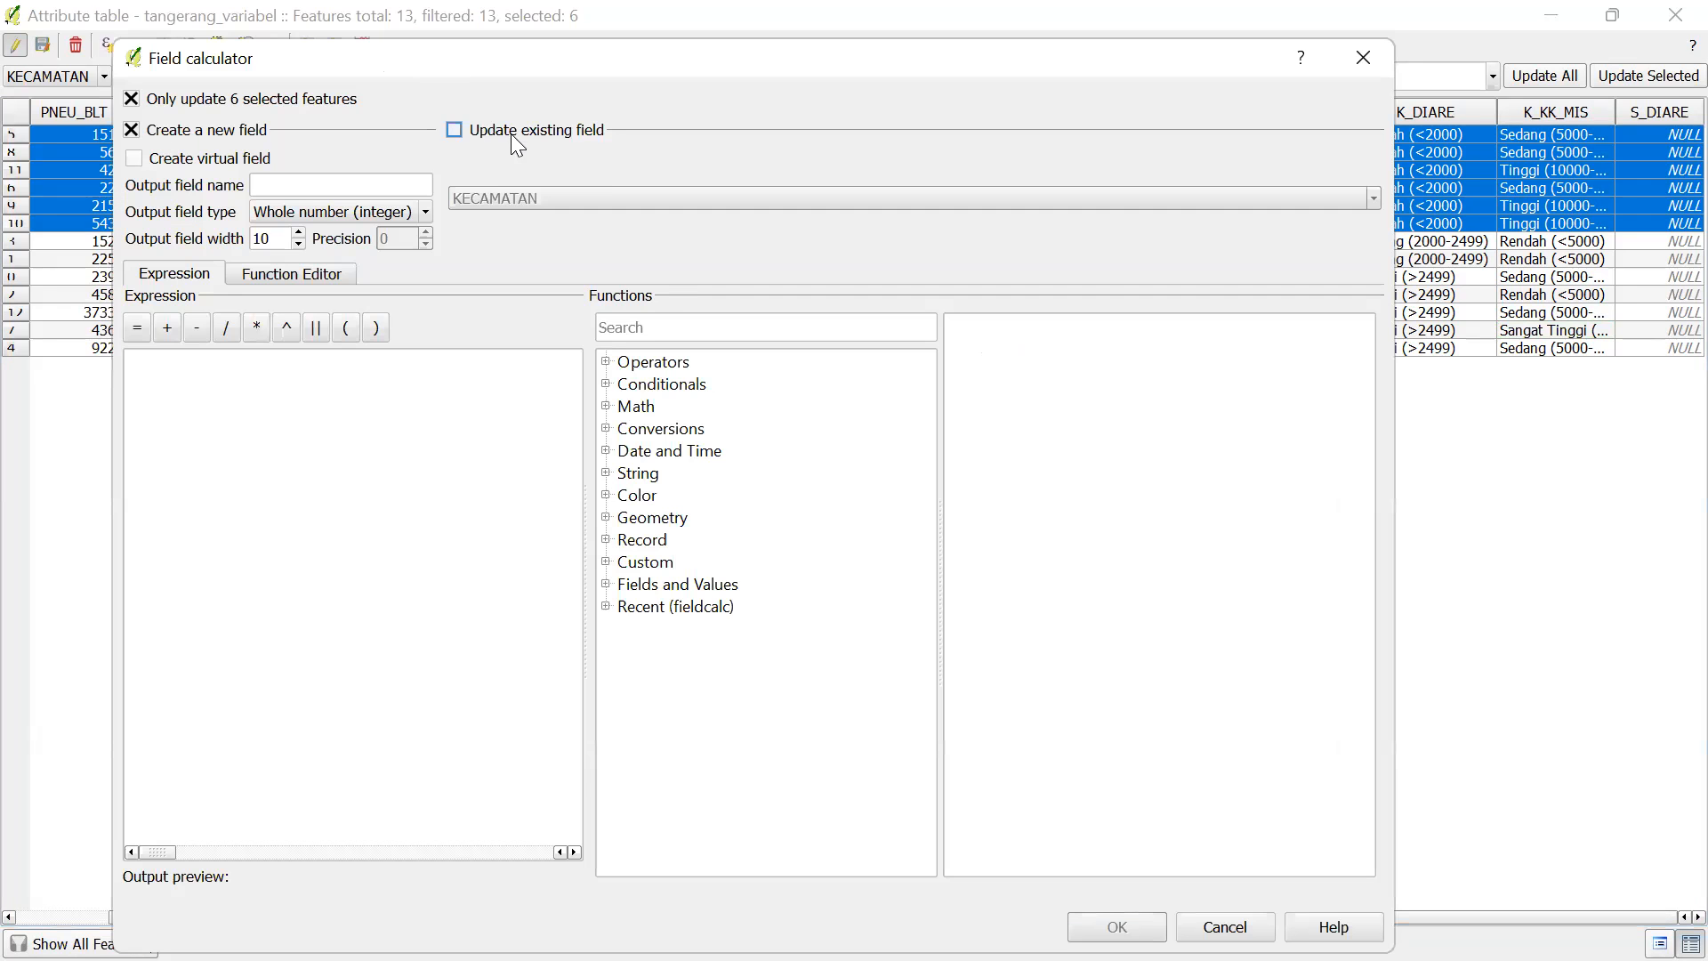
left_click(453, 130)
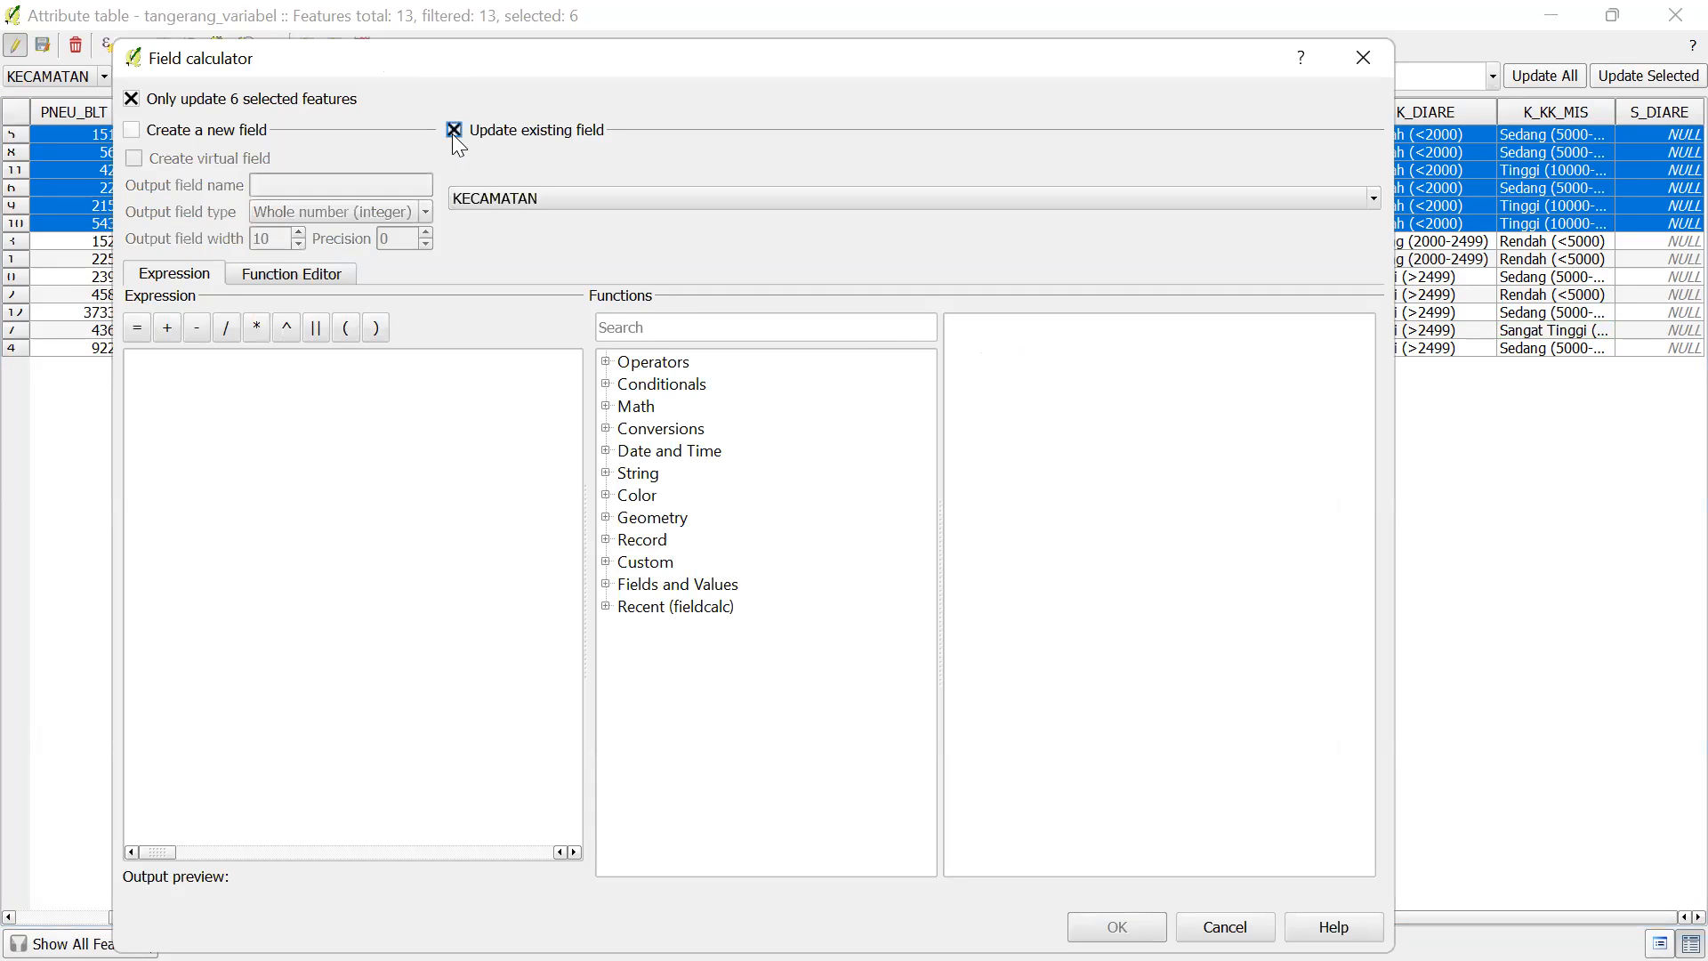
left_click(537, 201)
scroll(561, 294, "down", 4)
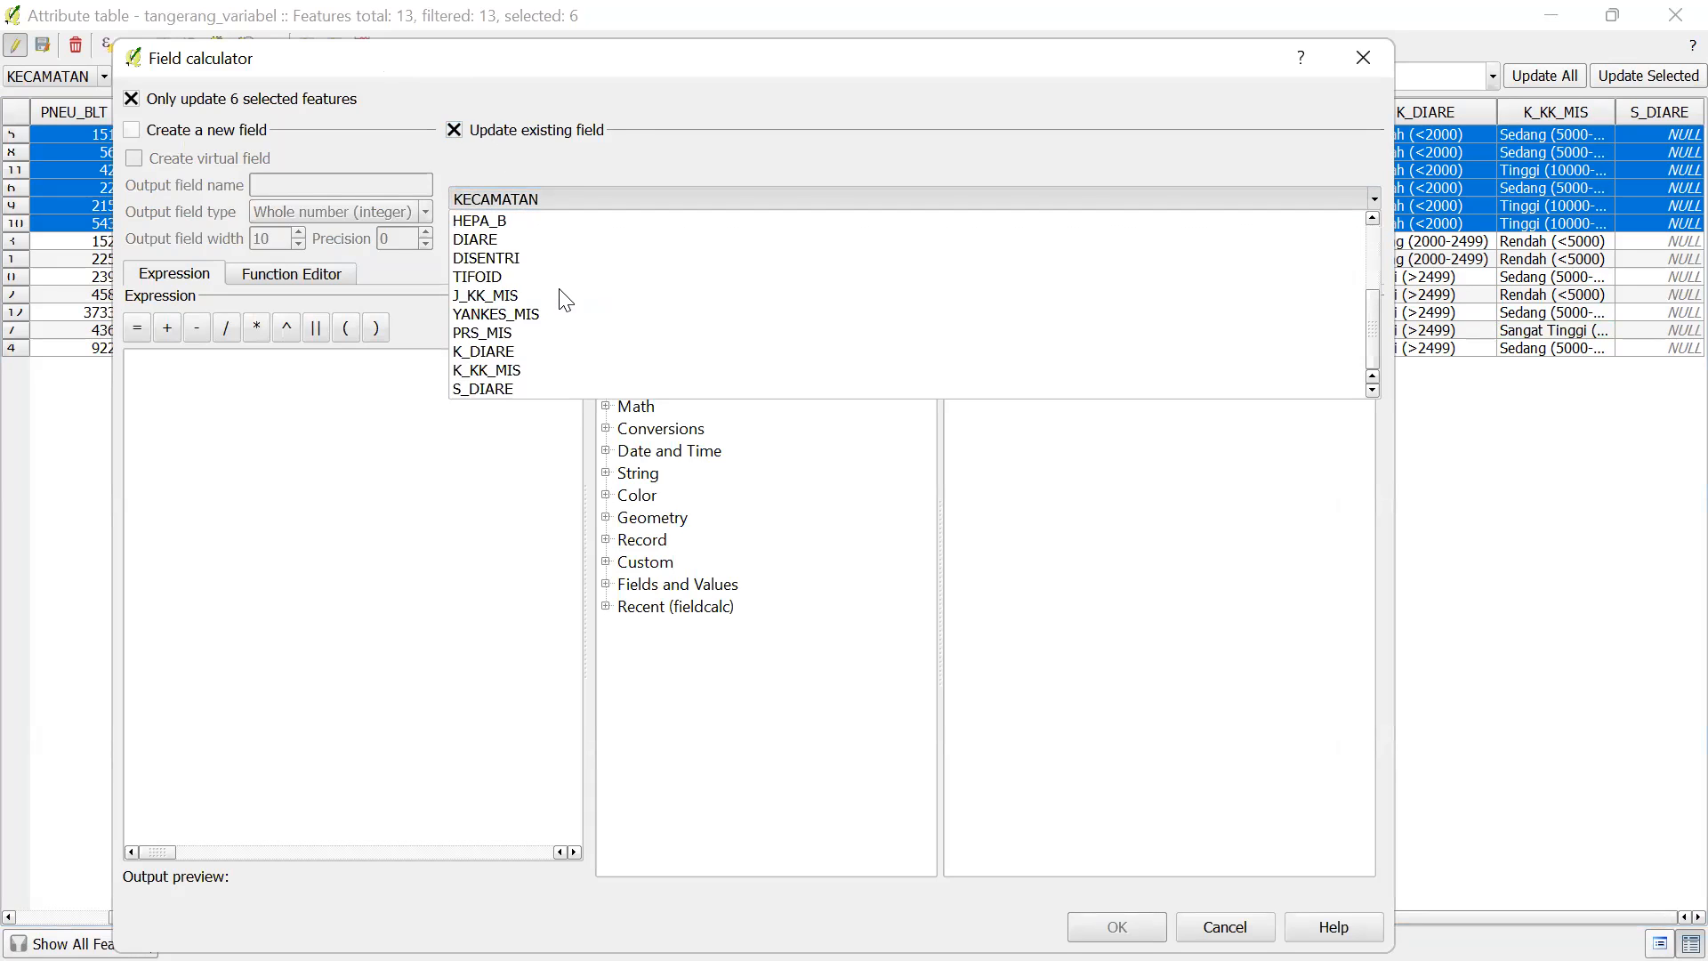
left_click(551, 387)
left_click(460, 395)
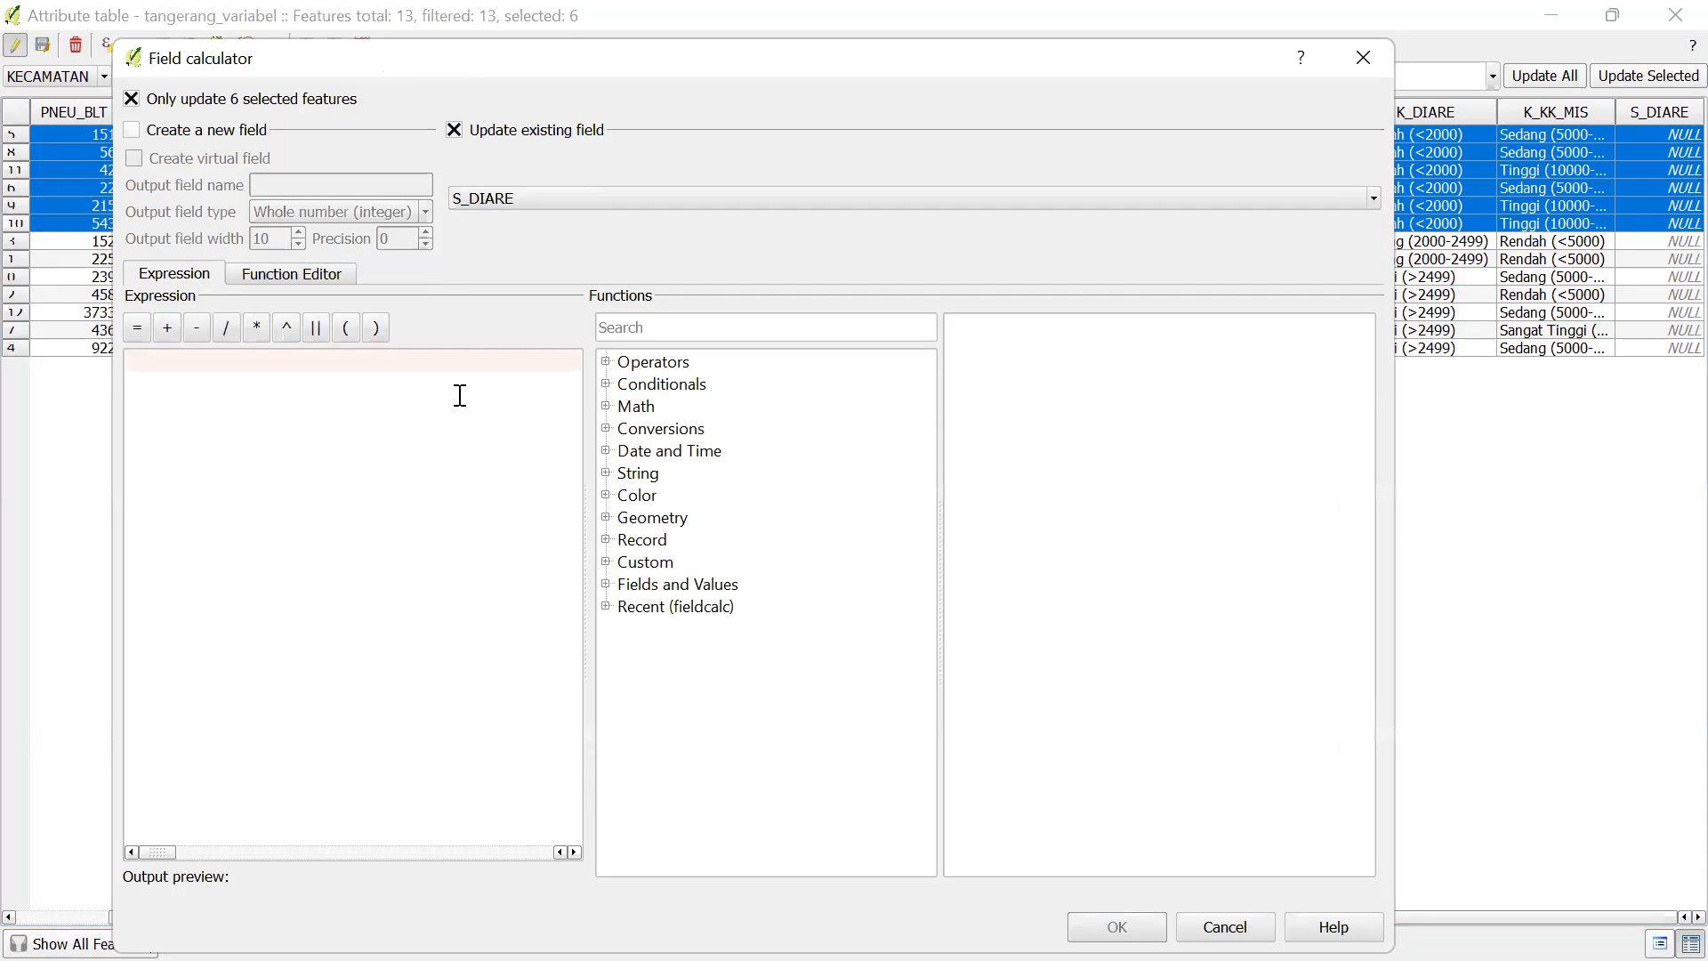
type("1")
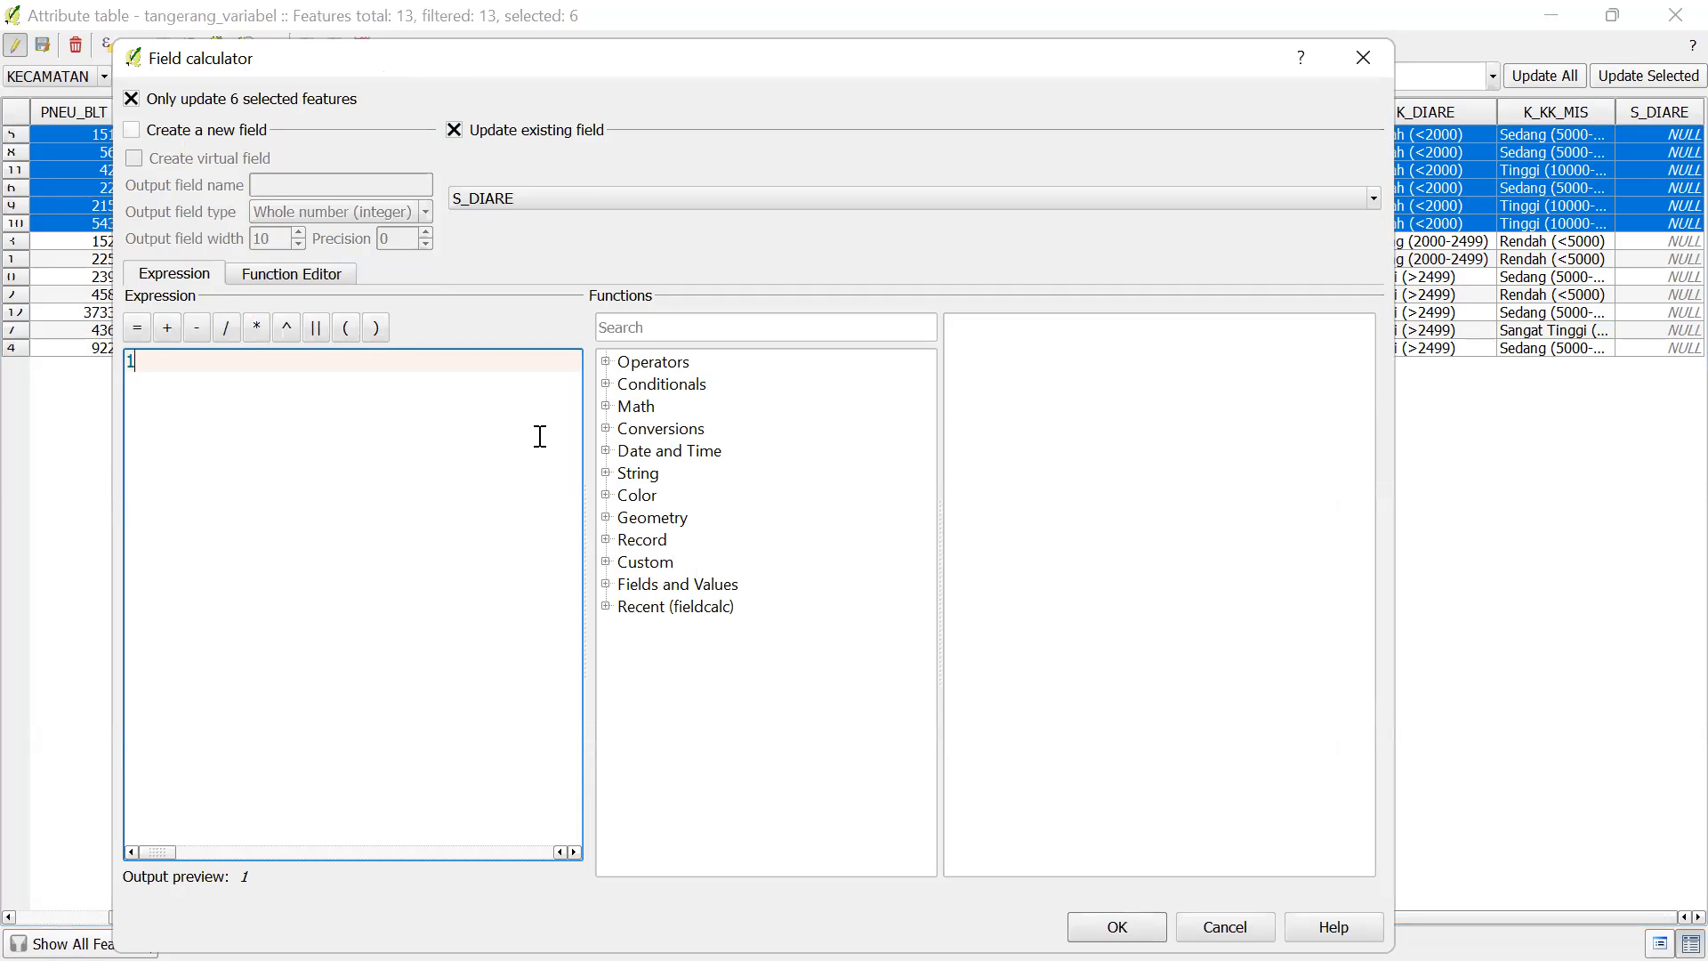
left_click(1116, 926)
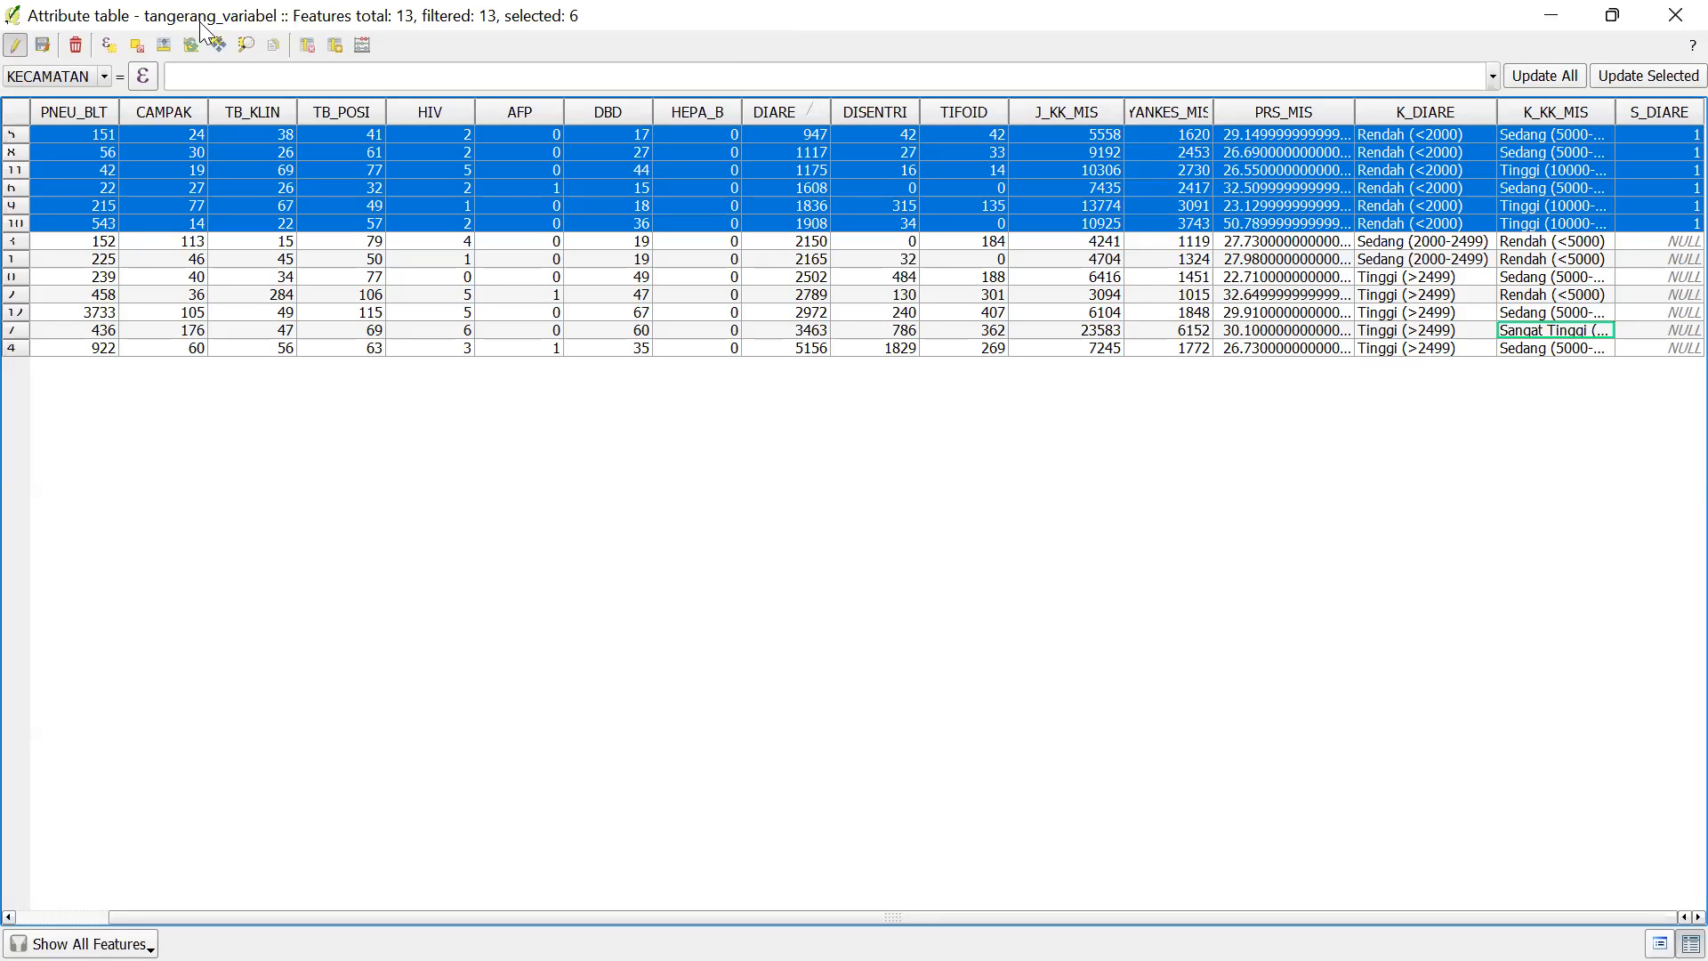
Select the features matching the expression "K_DIARE" = 'Sedang (2000-2499)'
left_click(108, 46)
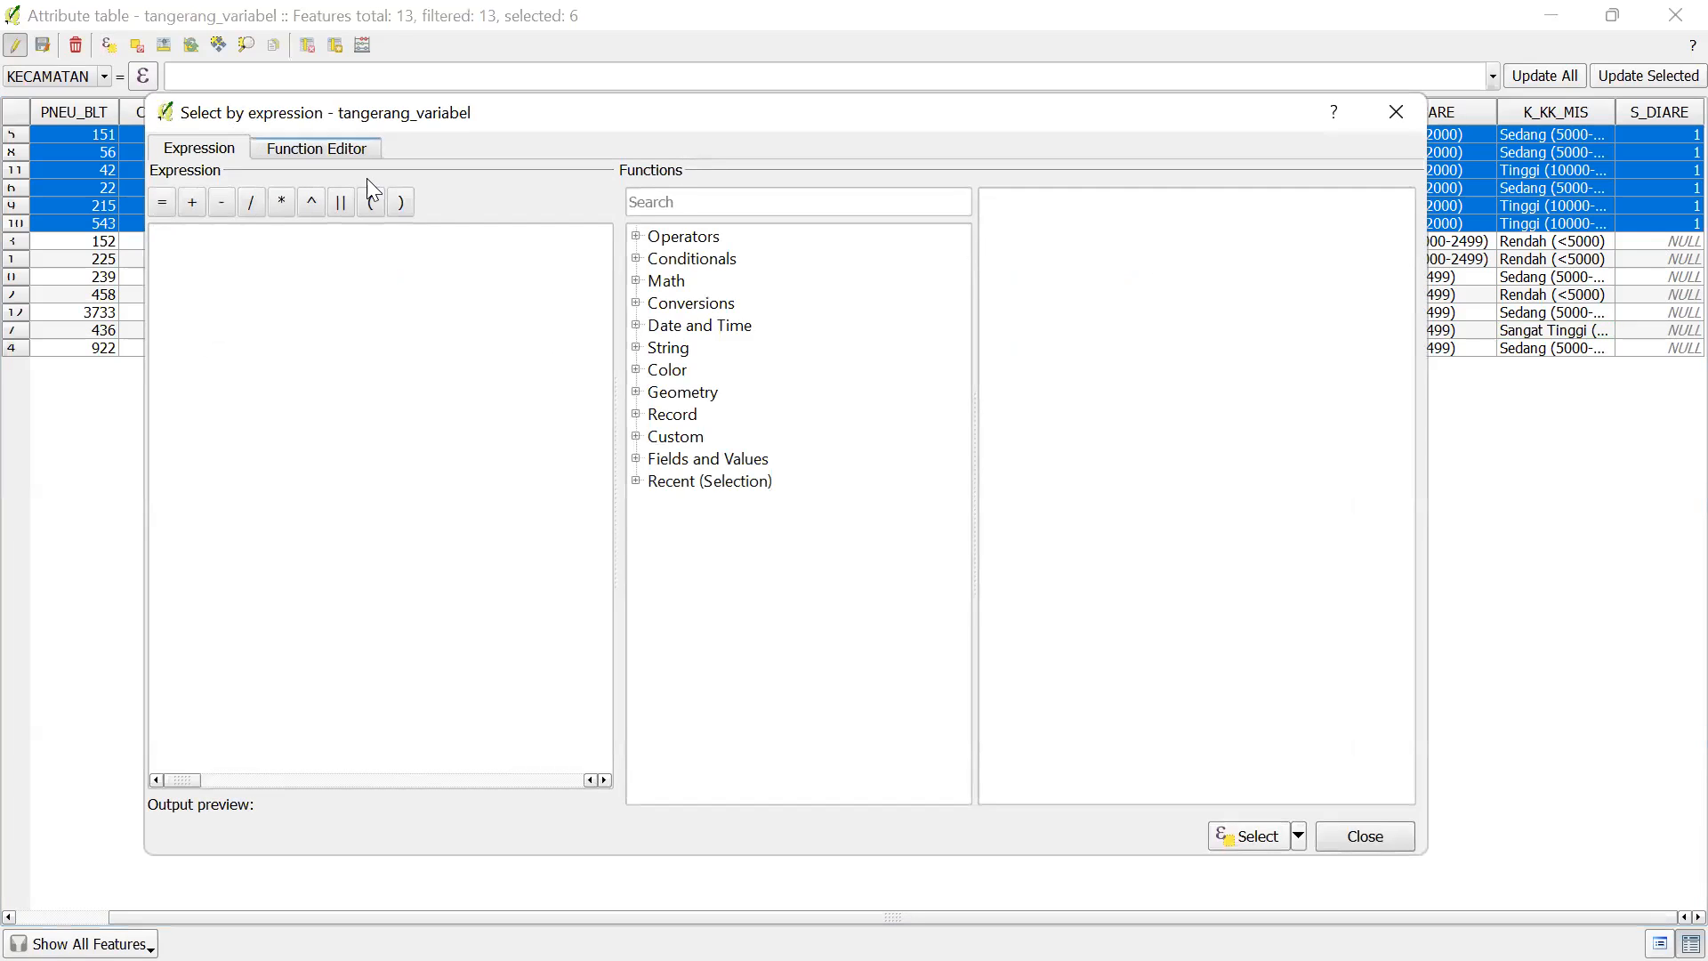
left_click(636, 459)
scroll(711, 604, "down", 2)
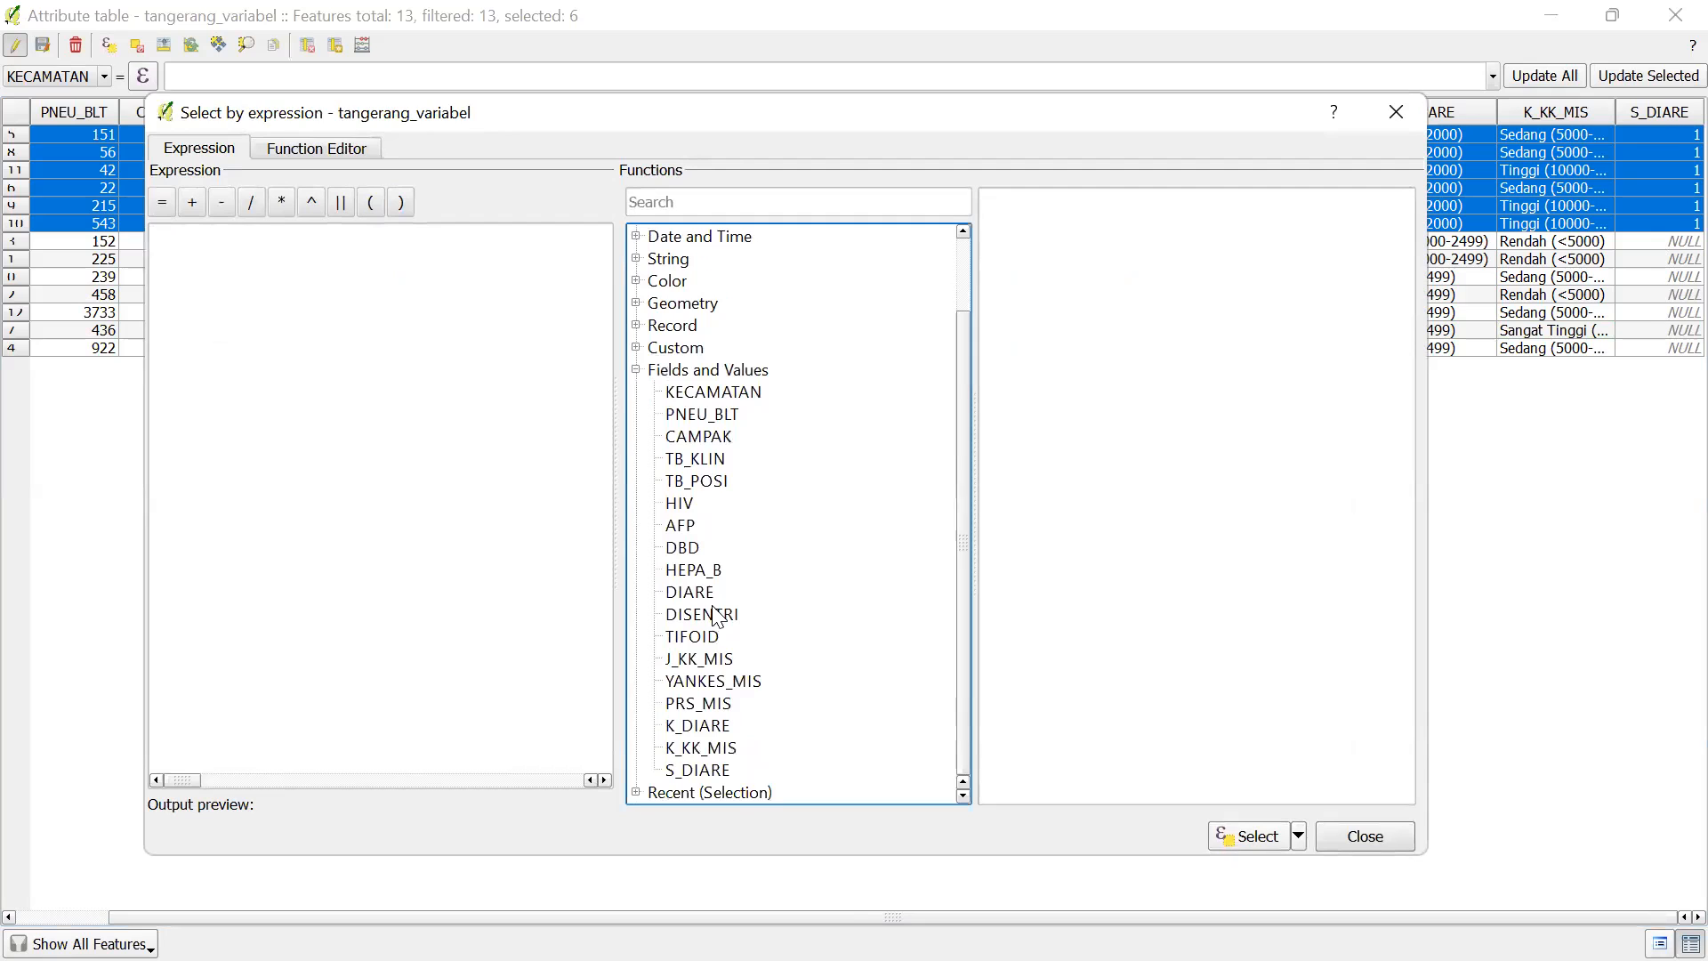
double_click(699, 727)
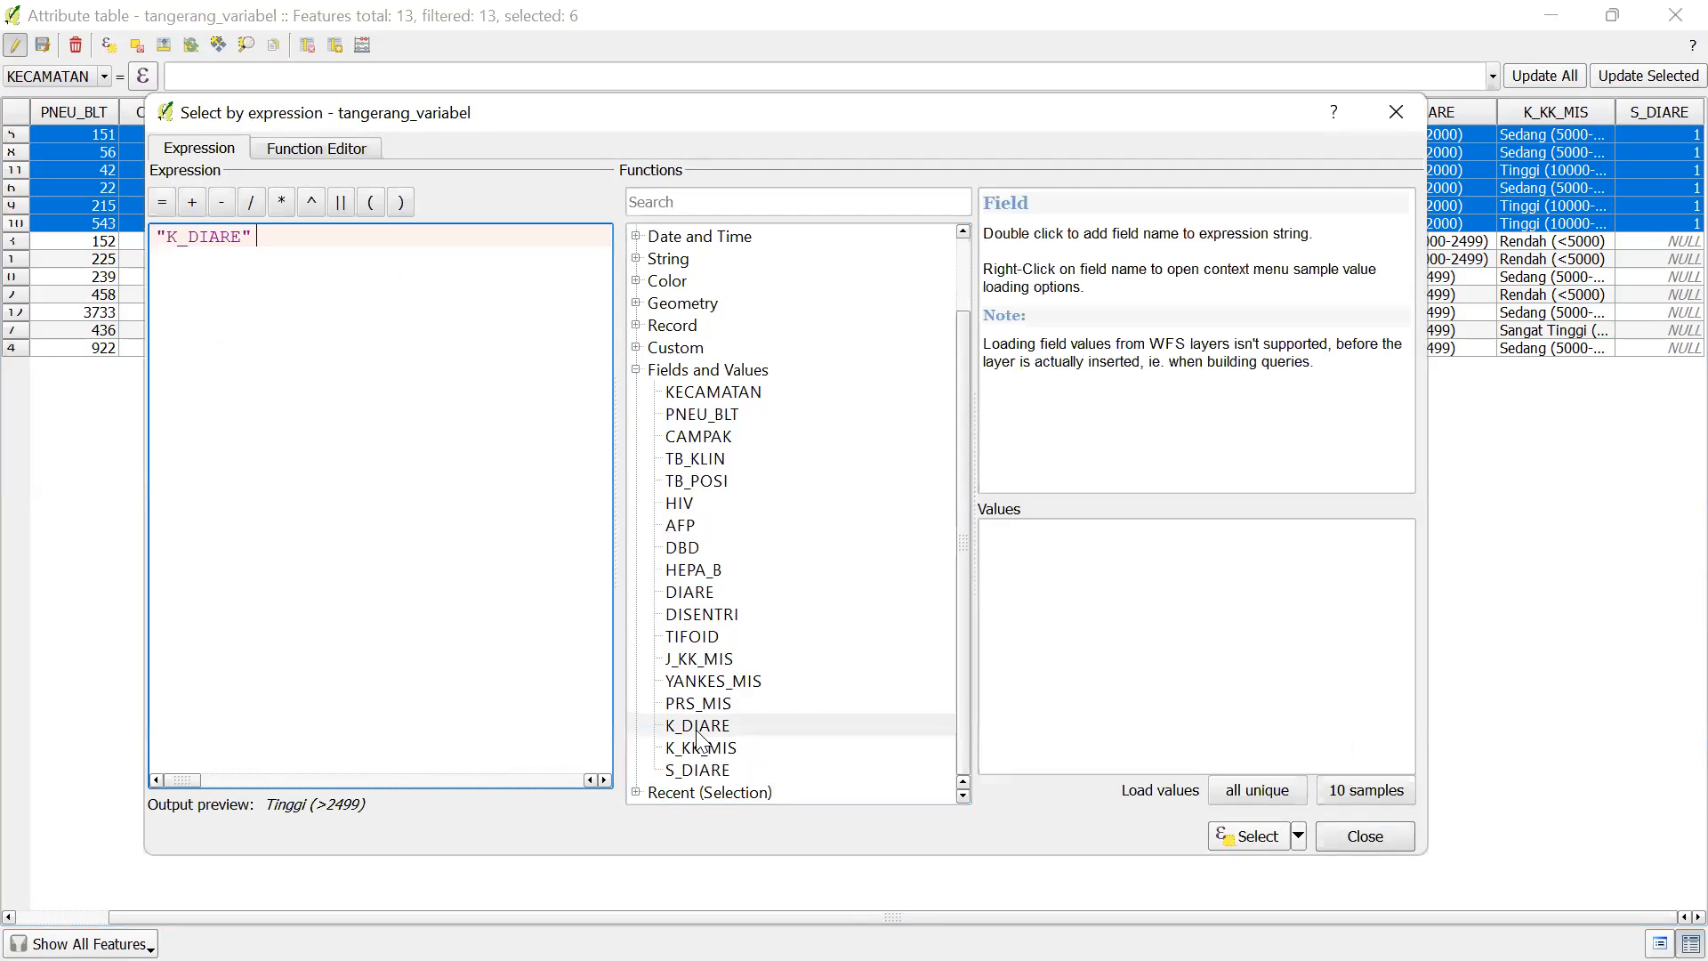
left_click(1236, 789)
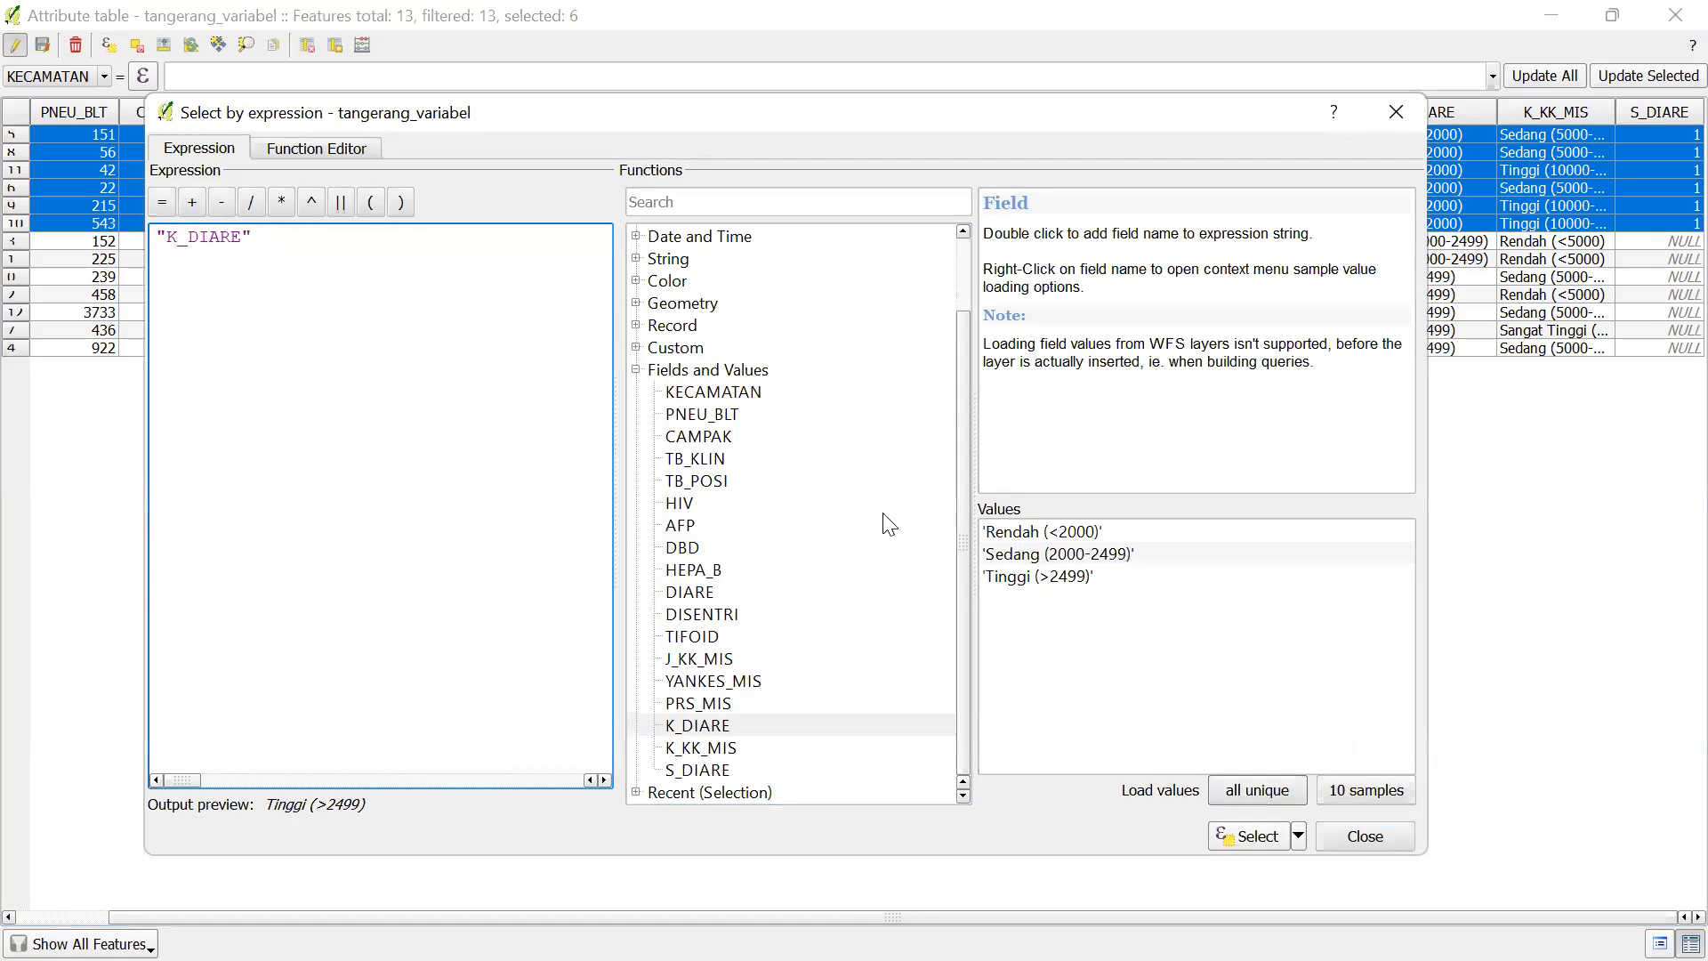
left_click(160, 205)
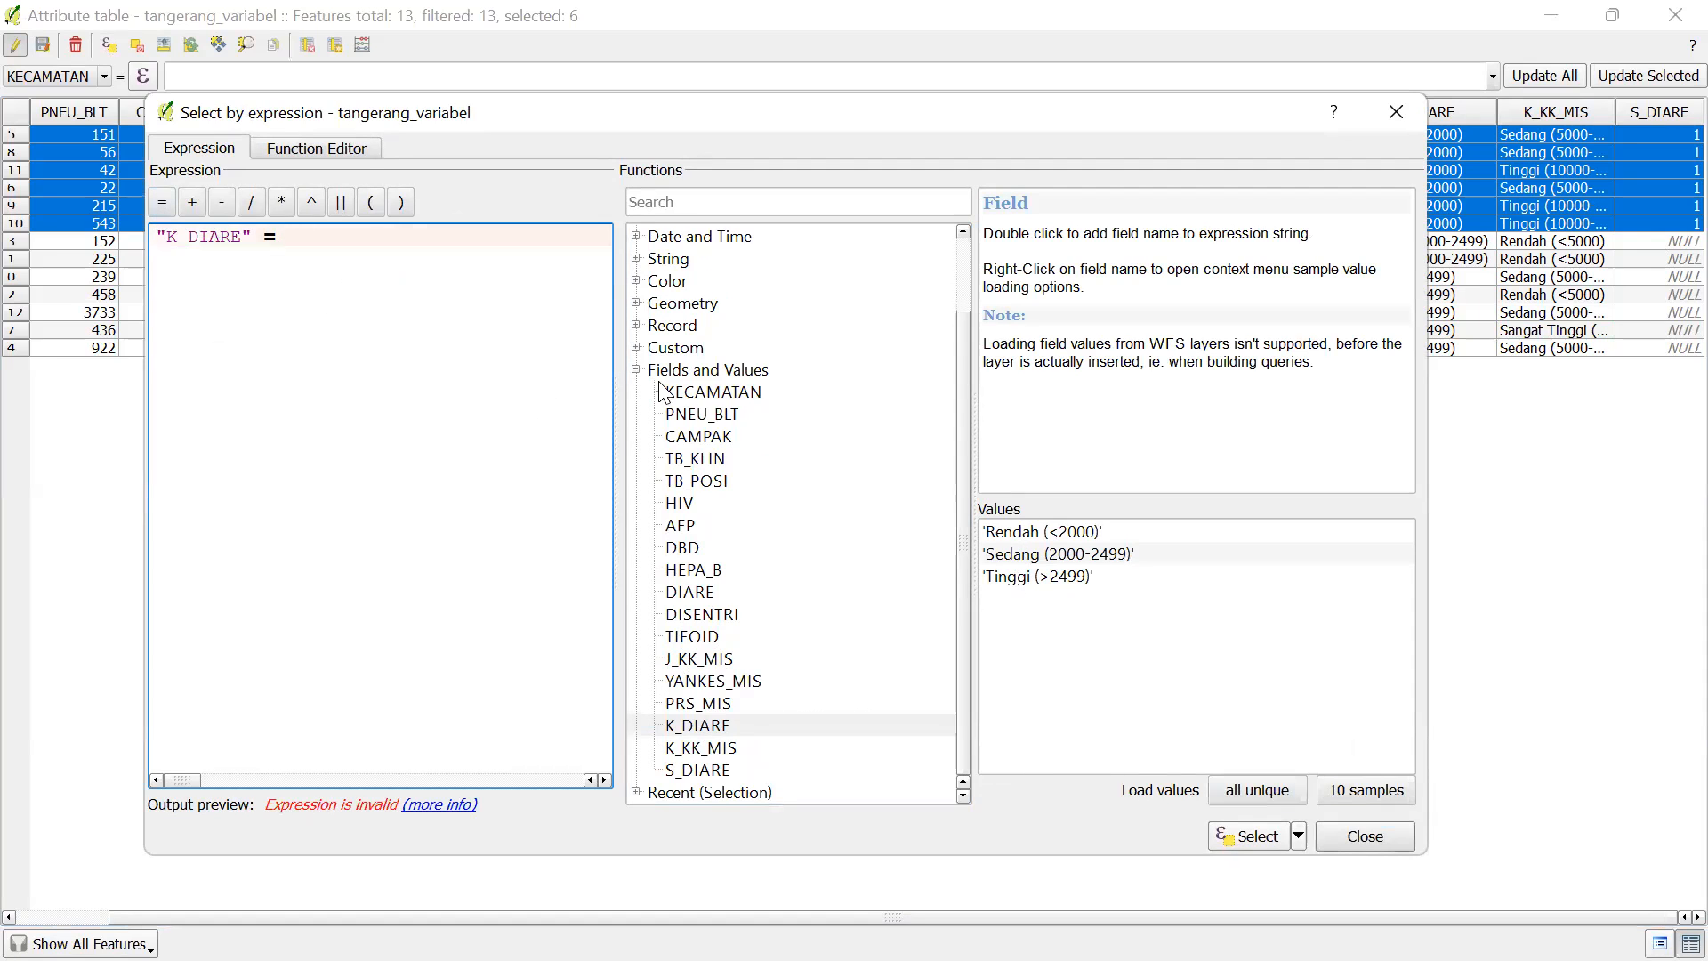
double_click(997, 551)
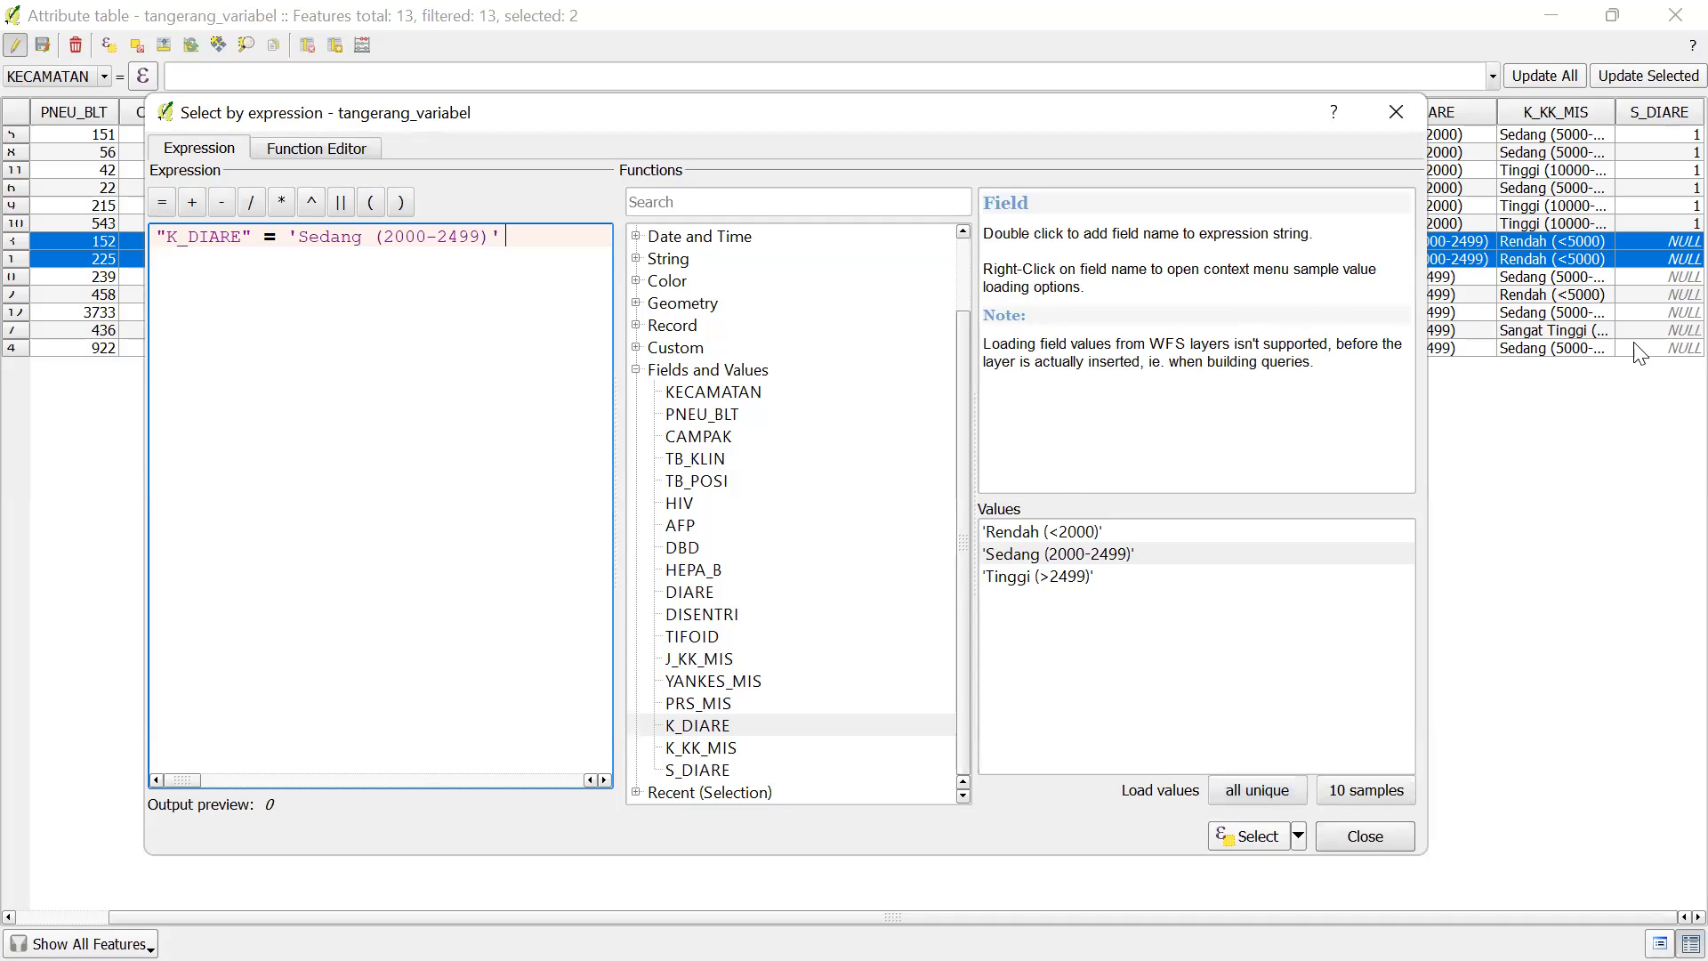
left_click(216, 41)
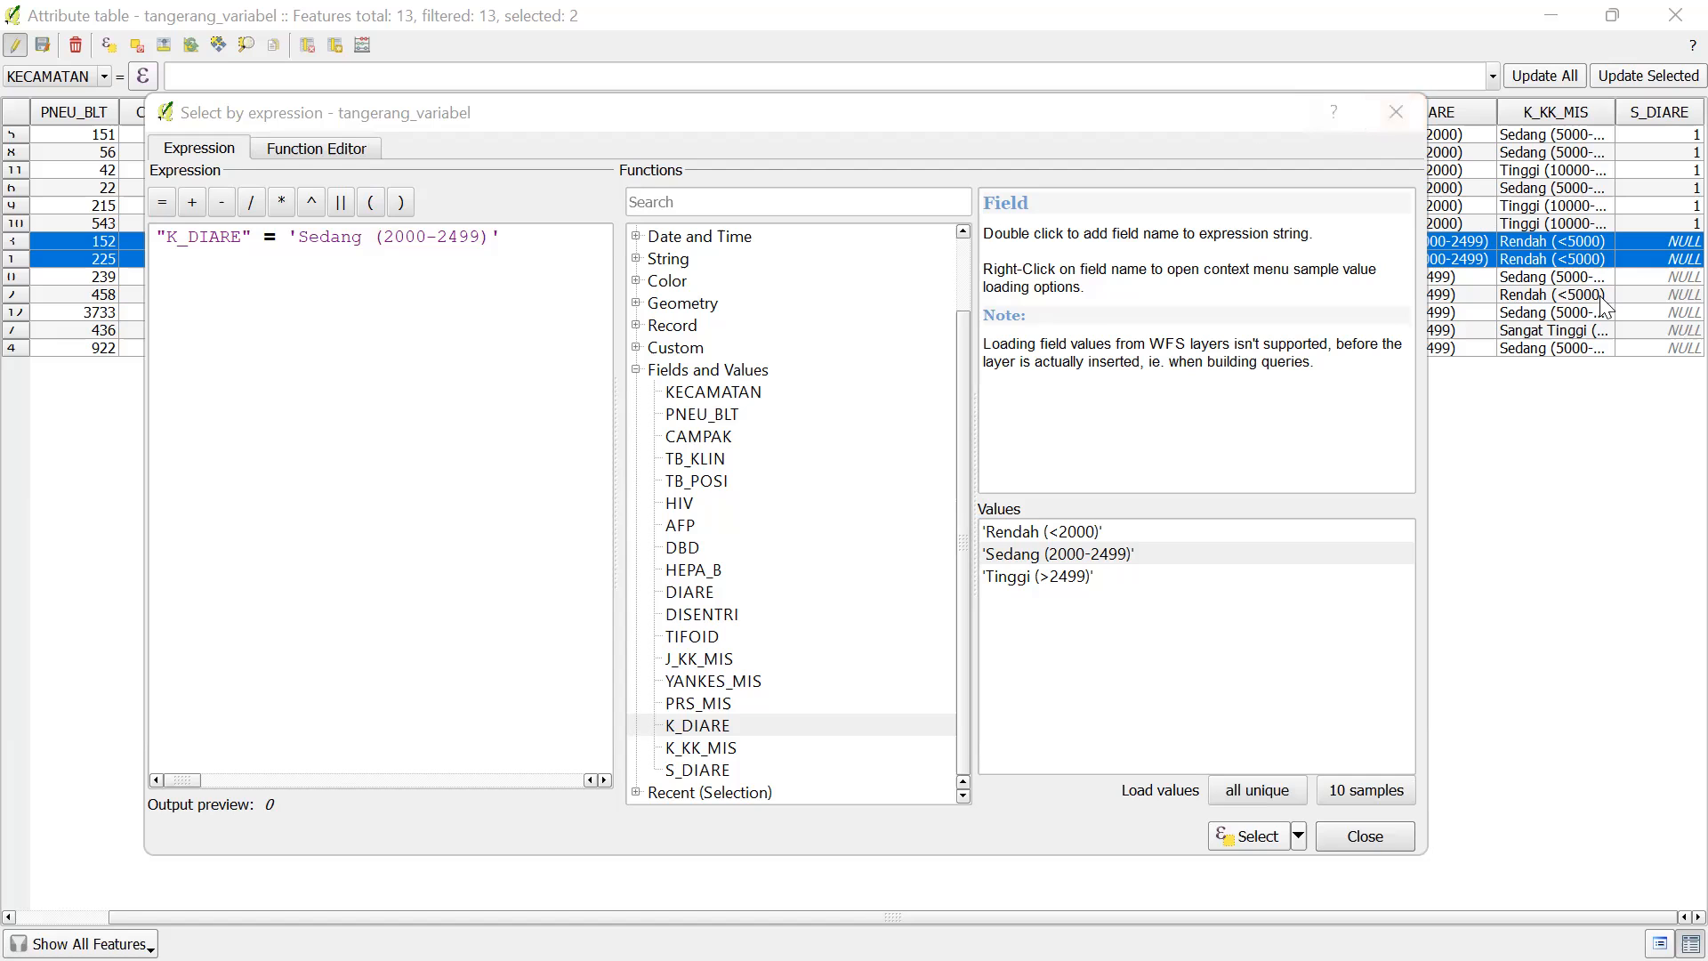
left_click(1396, 111)
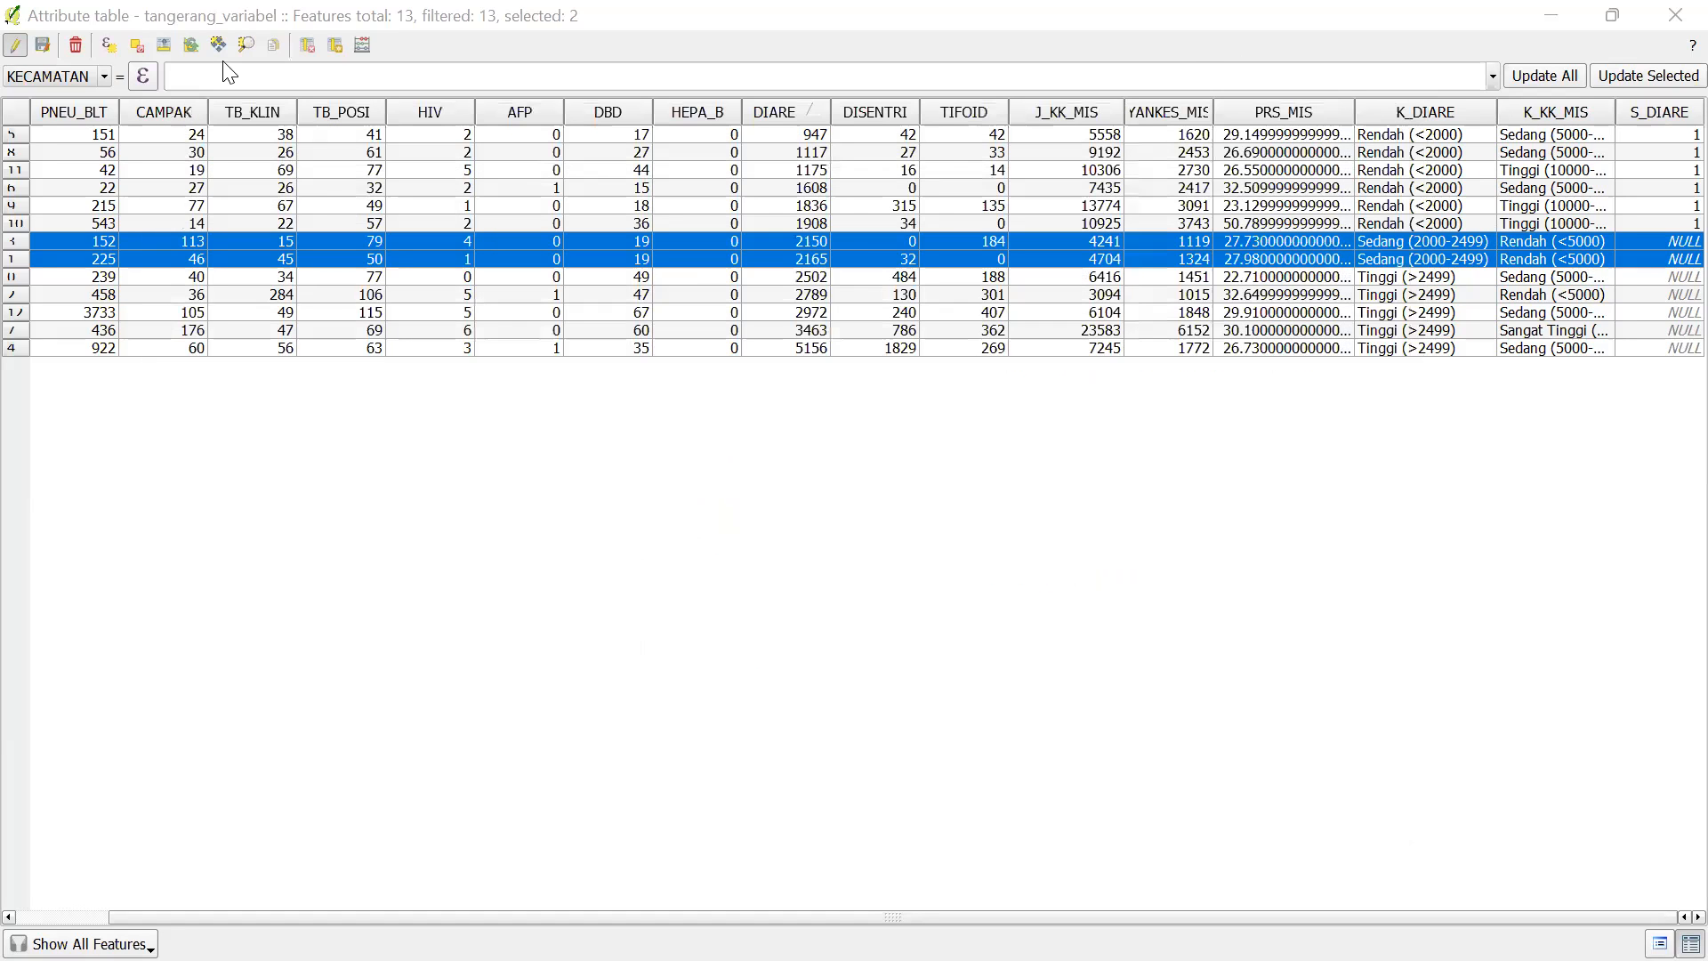
Use the field calculator to update the existing S_DIARE field to 2 for the selected Sedang (2000-2499) features
key("ctrl+i")
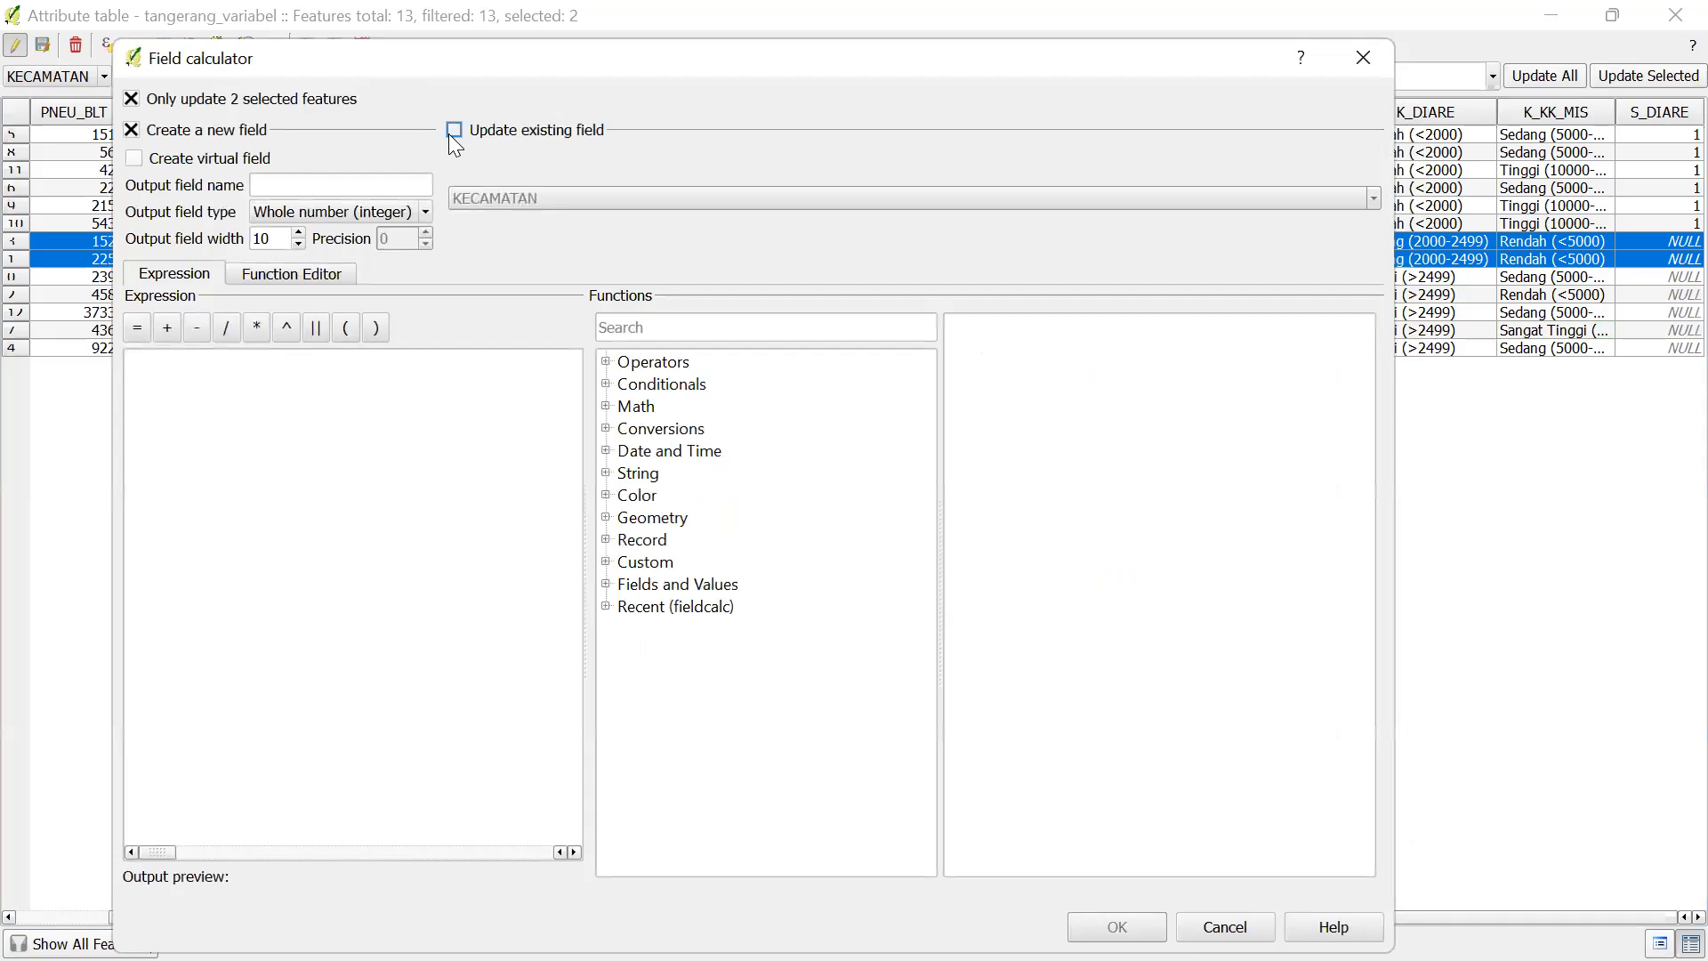
left_click(454, 131)
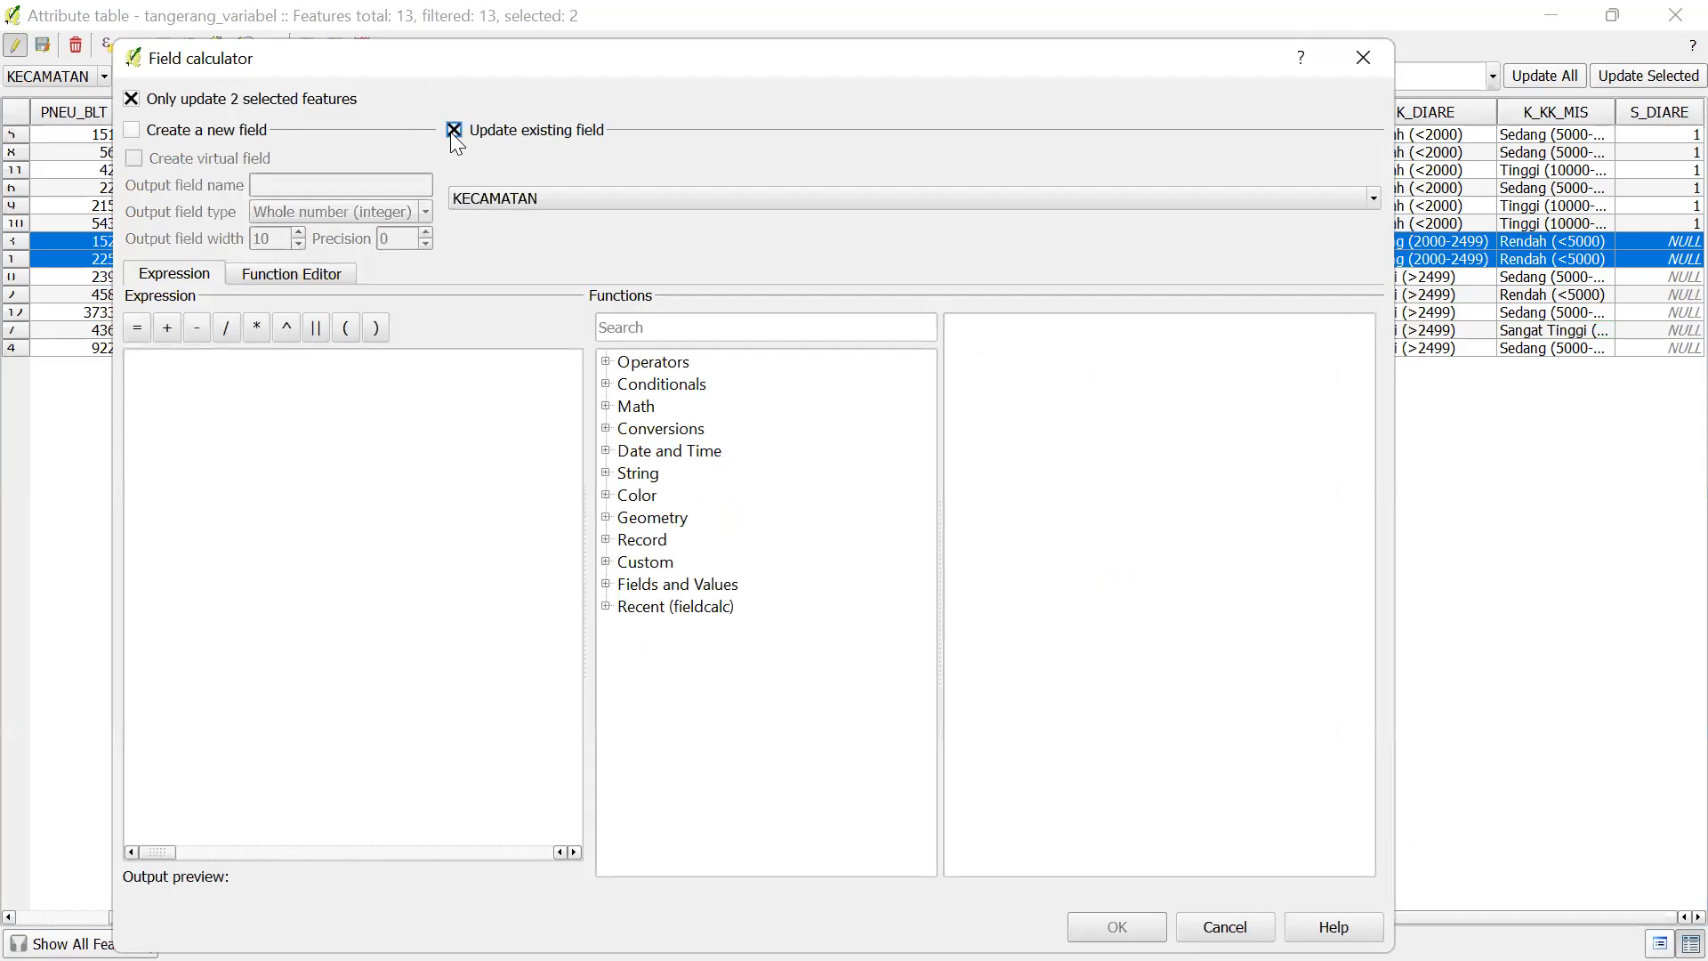
left_click(514, 197)
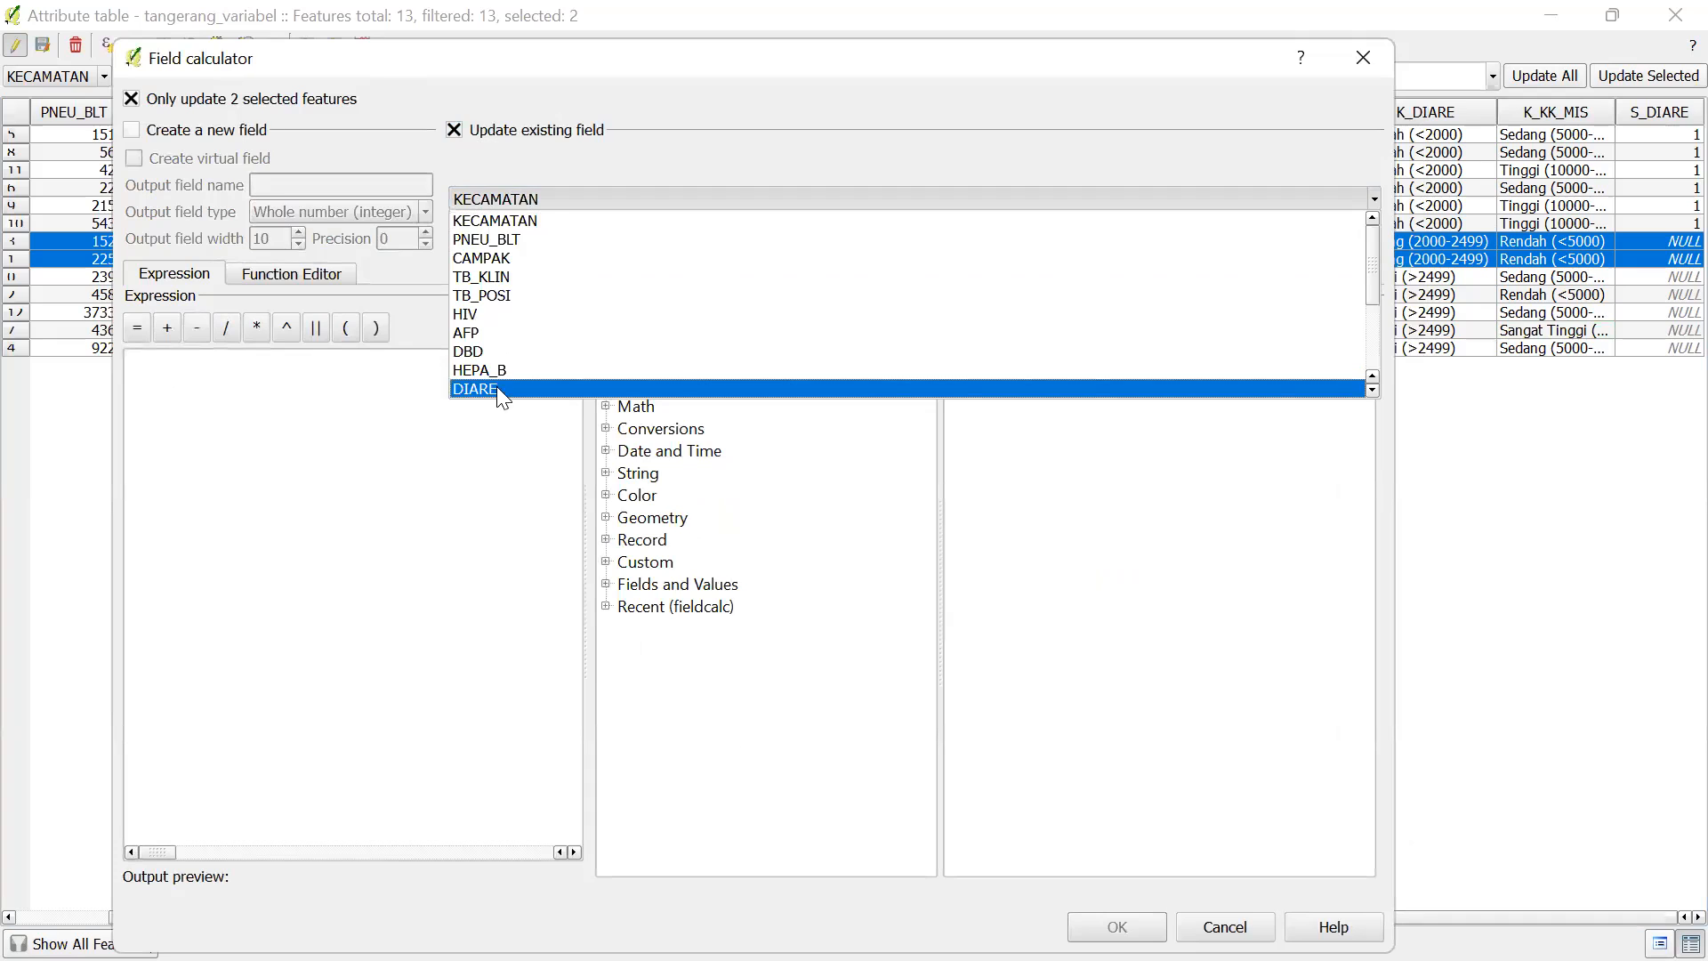
scroll(496, 386, "down", 1)
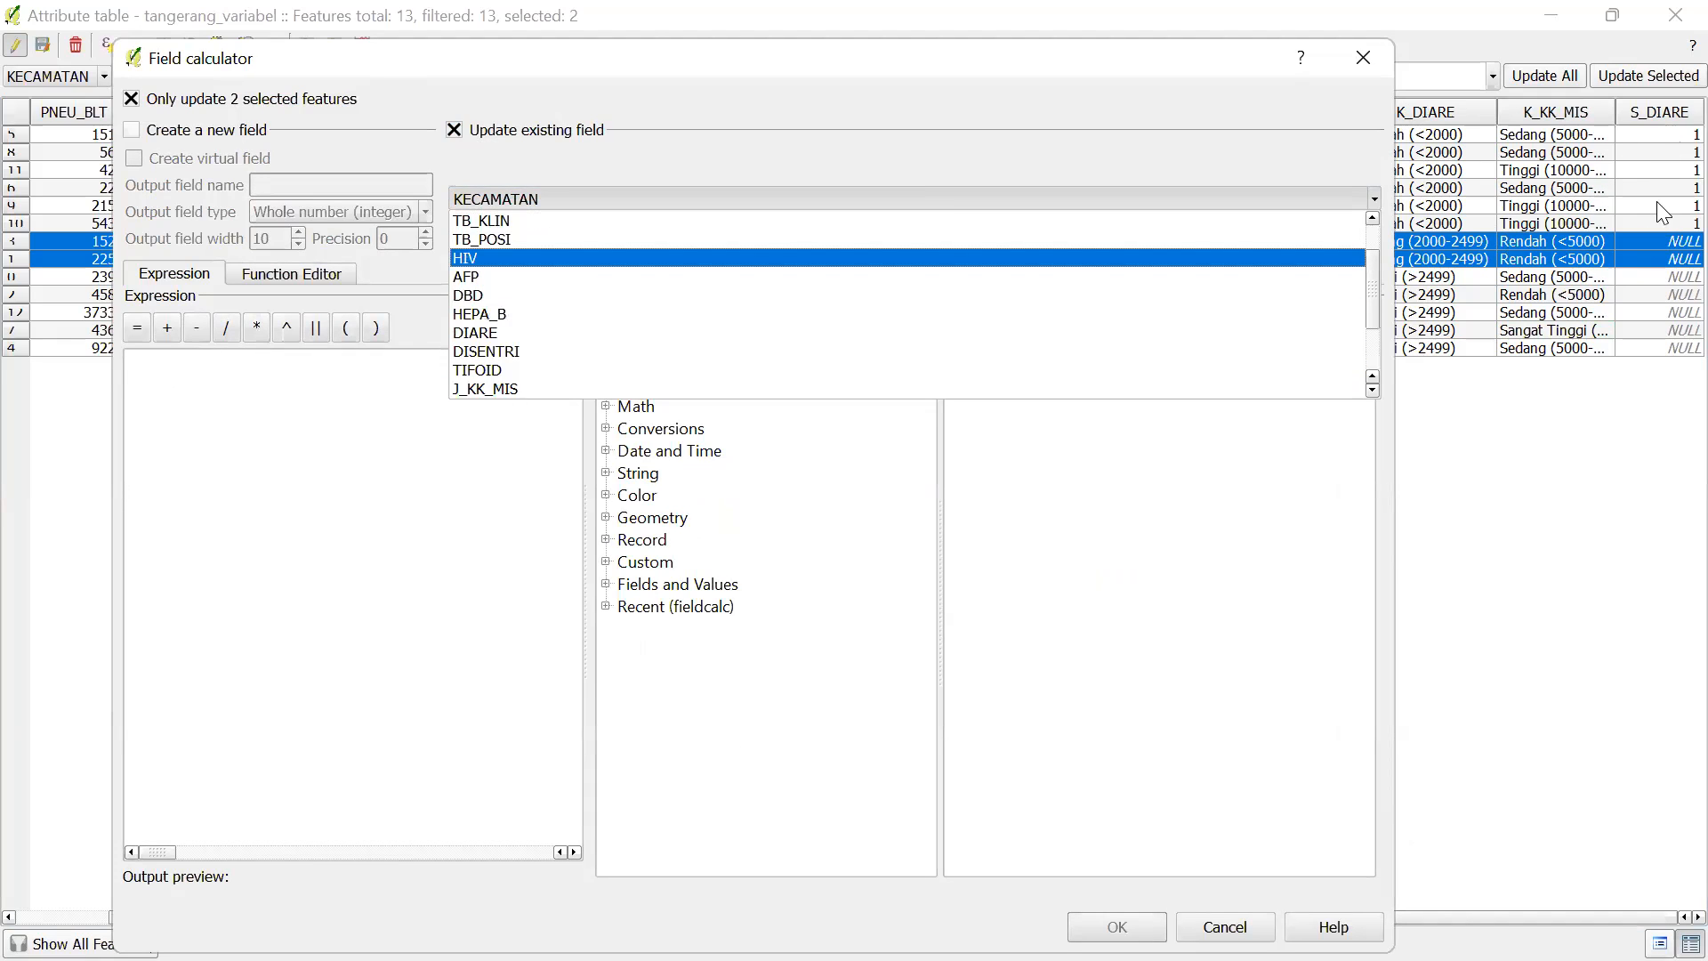
scroll(579, 366, "down", 2)
left_click(525, 389)
left_click(410, 424)
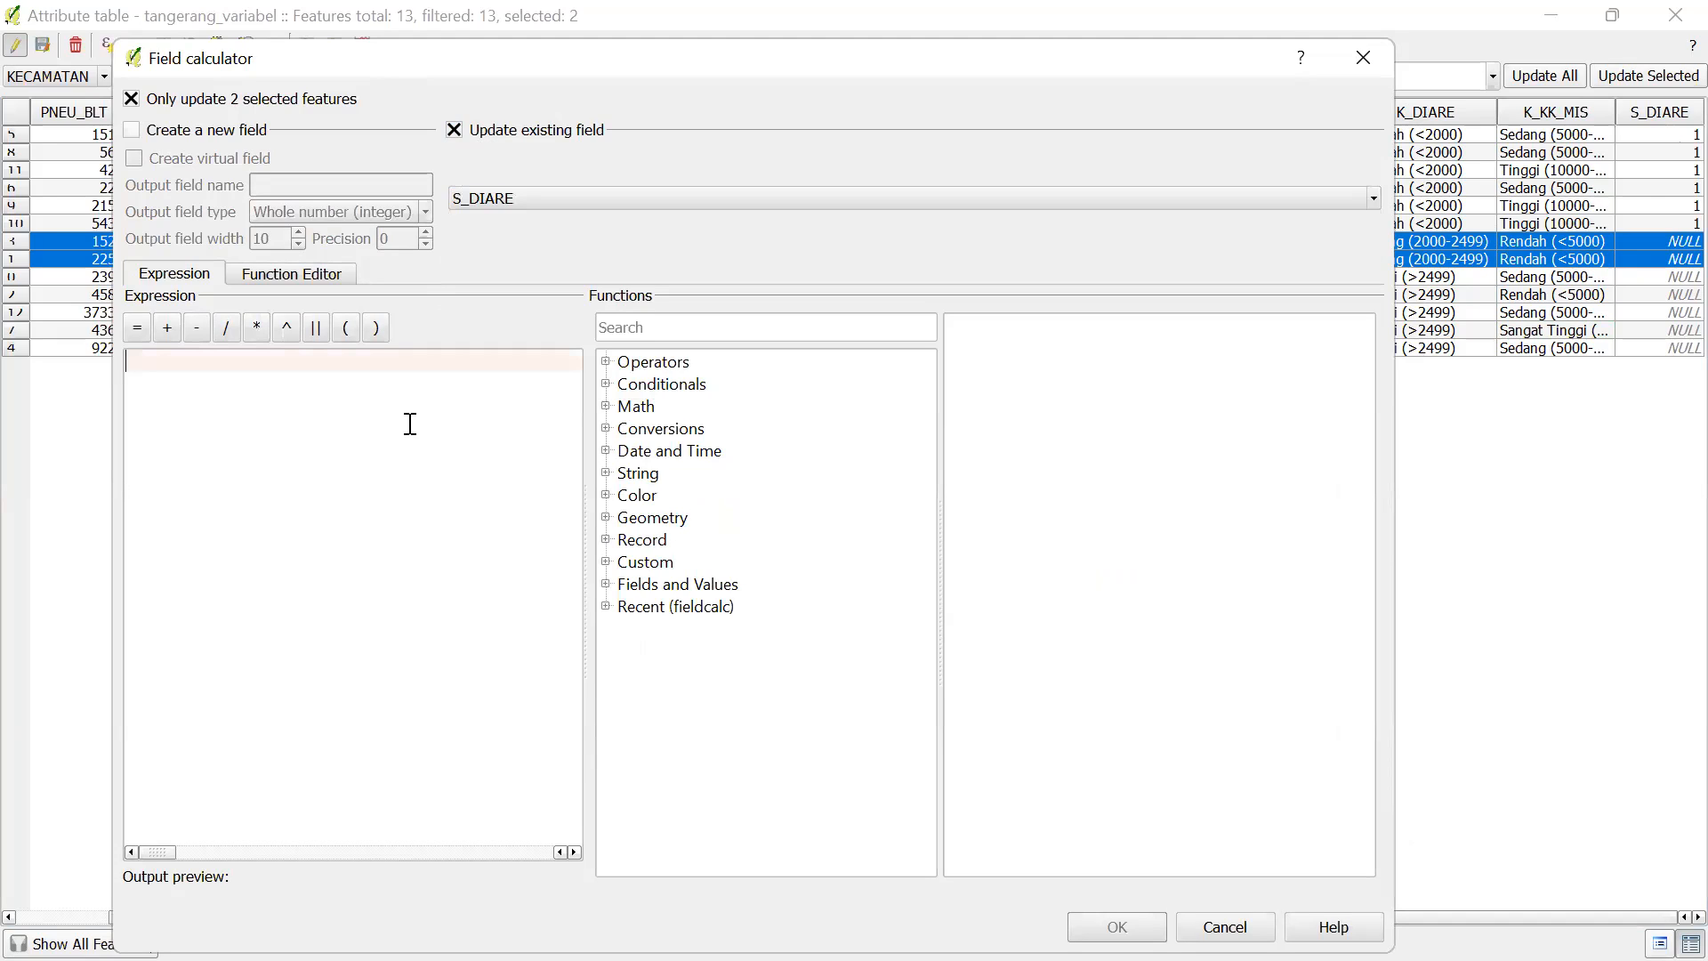
type("2")
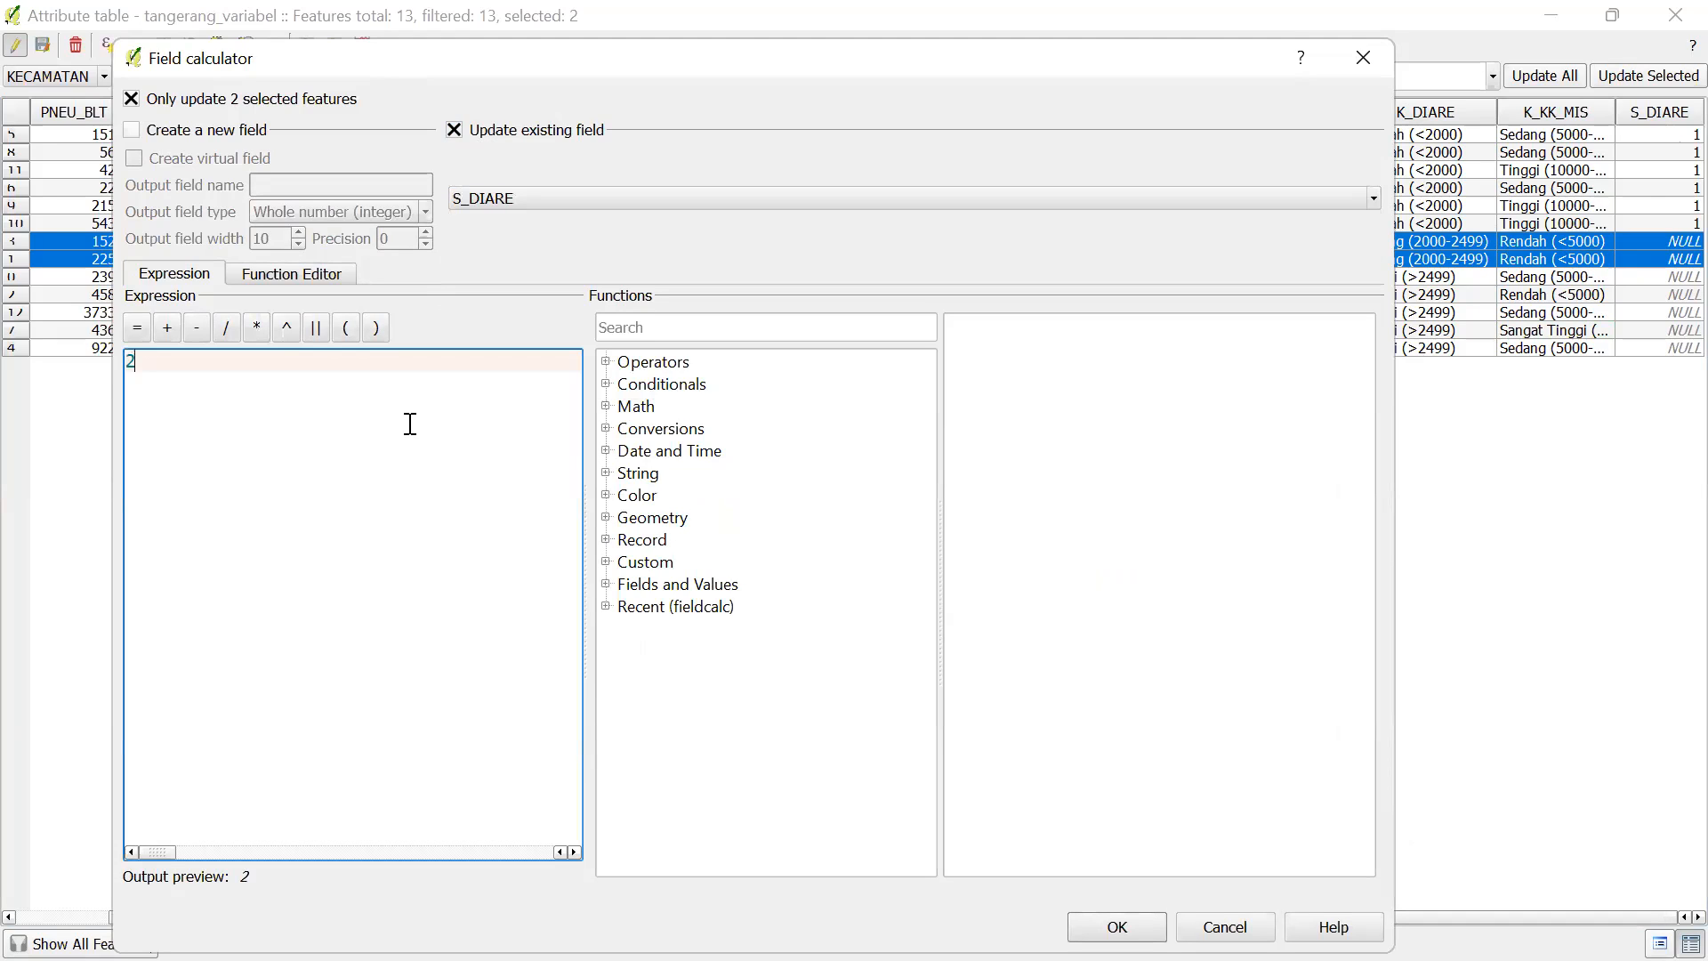
double_click(158, 366)
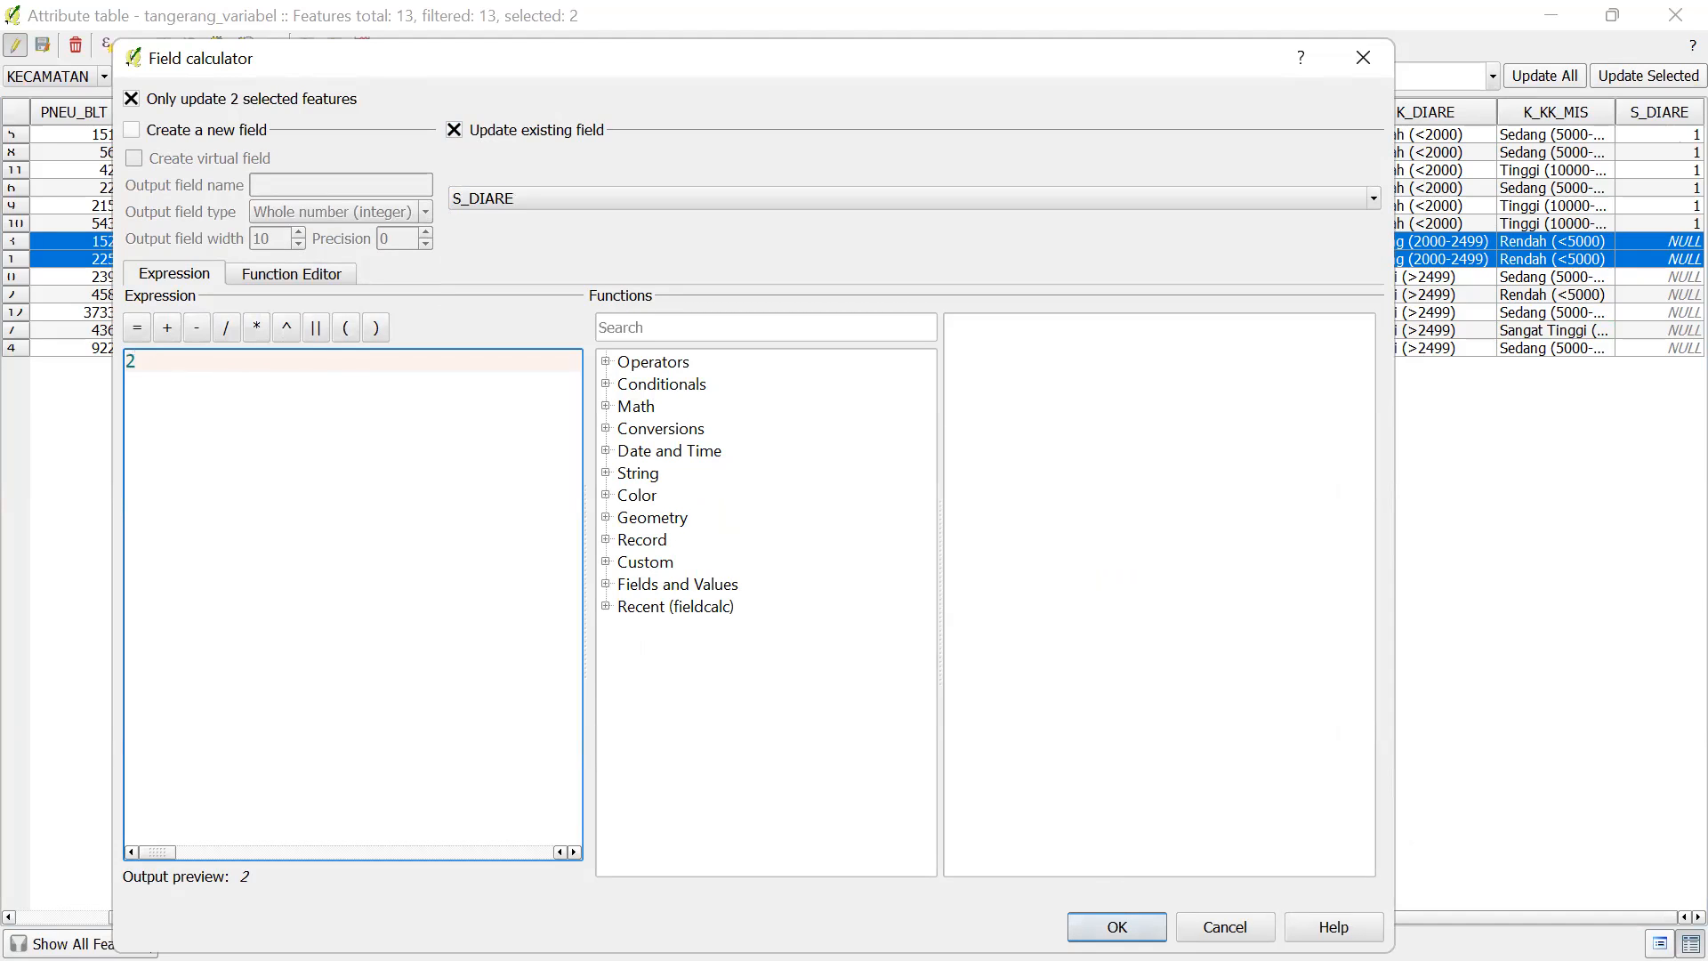
left_click(1116, 926)
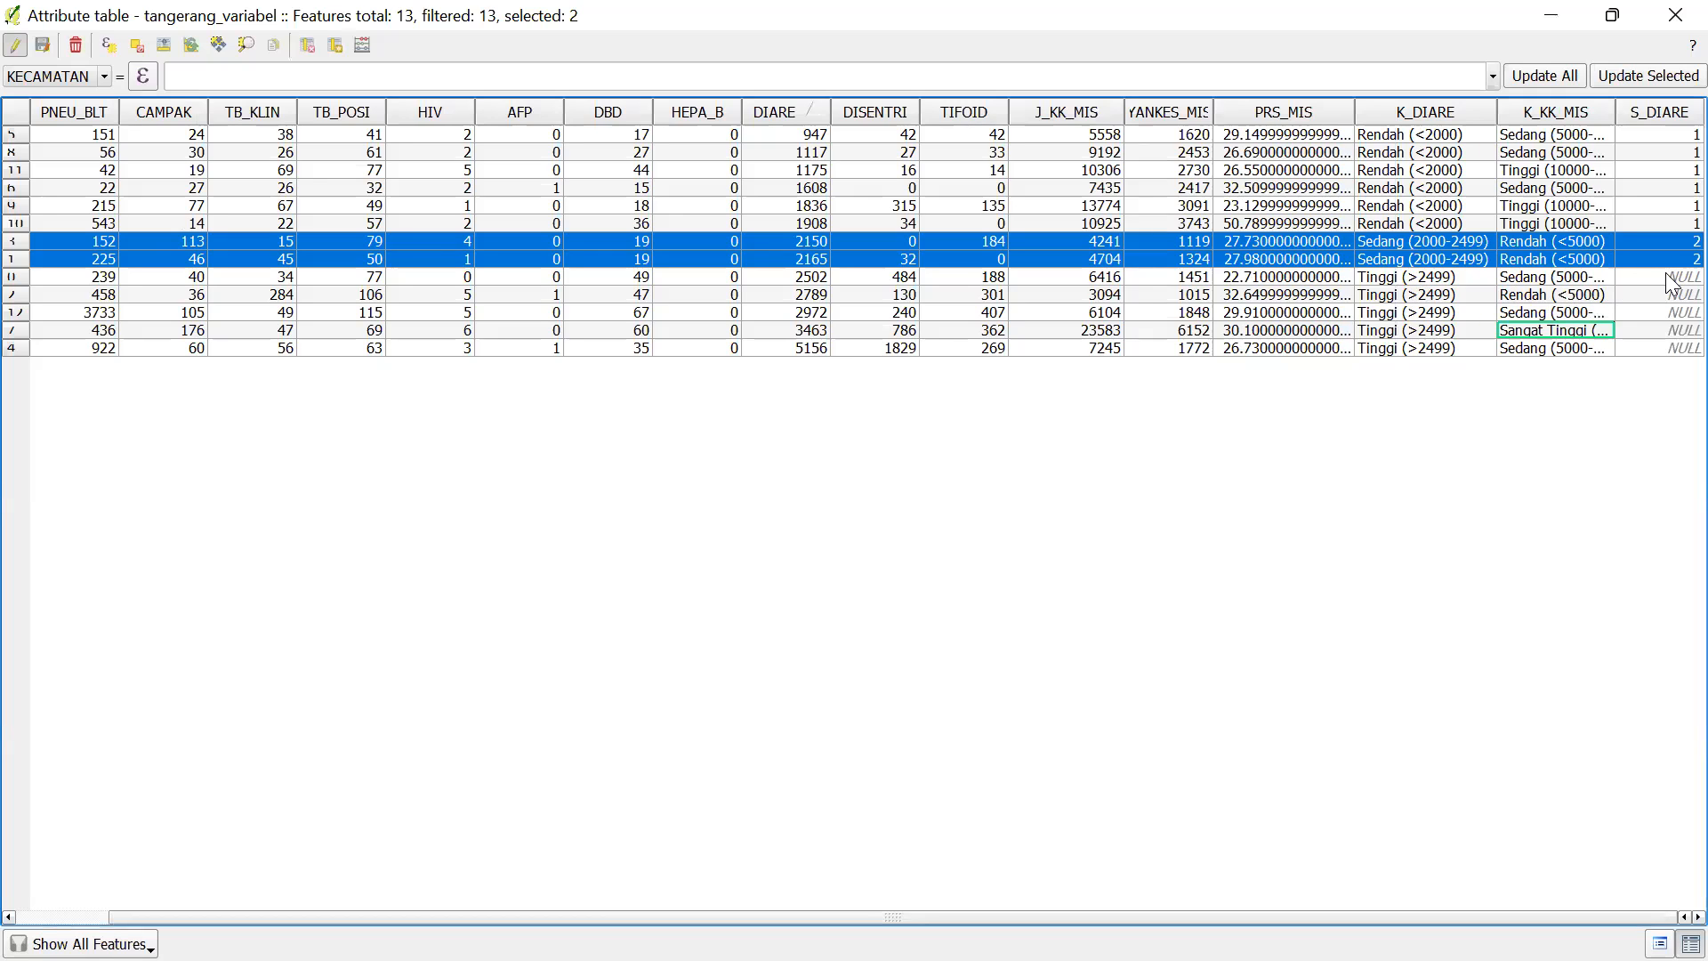
Select all Tinggi (>2499) rows in the table and update their existing S_DIARE field to 3 with the field calculator
left_click(16, 277)
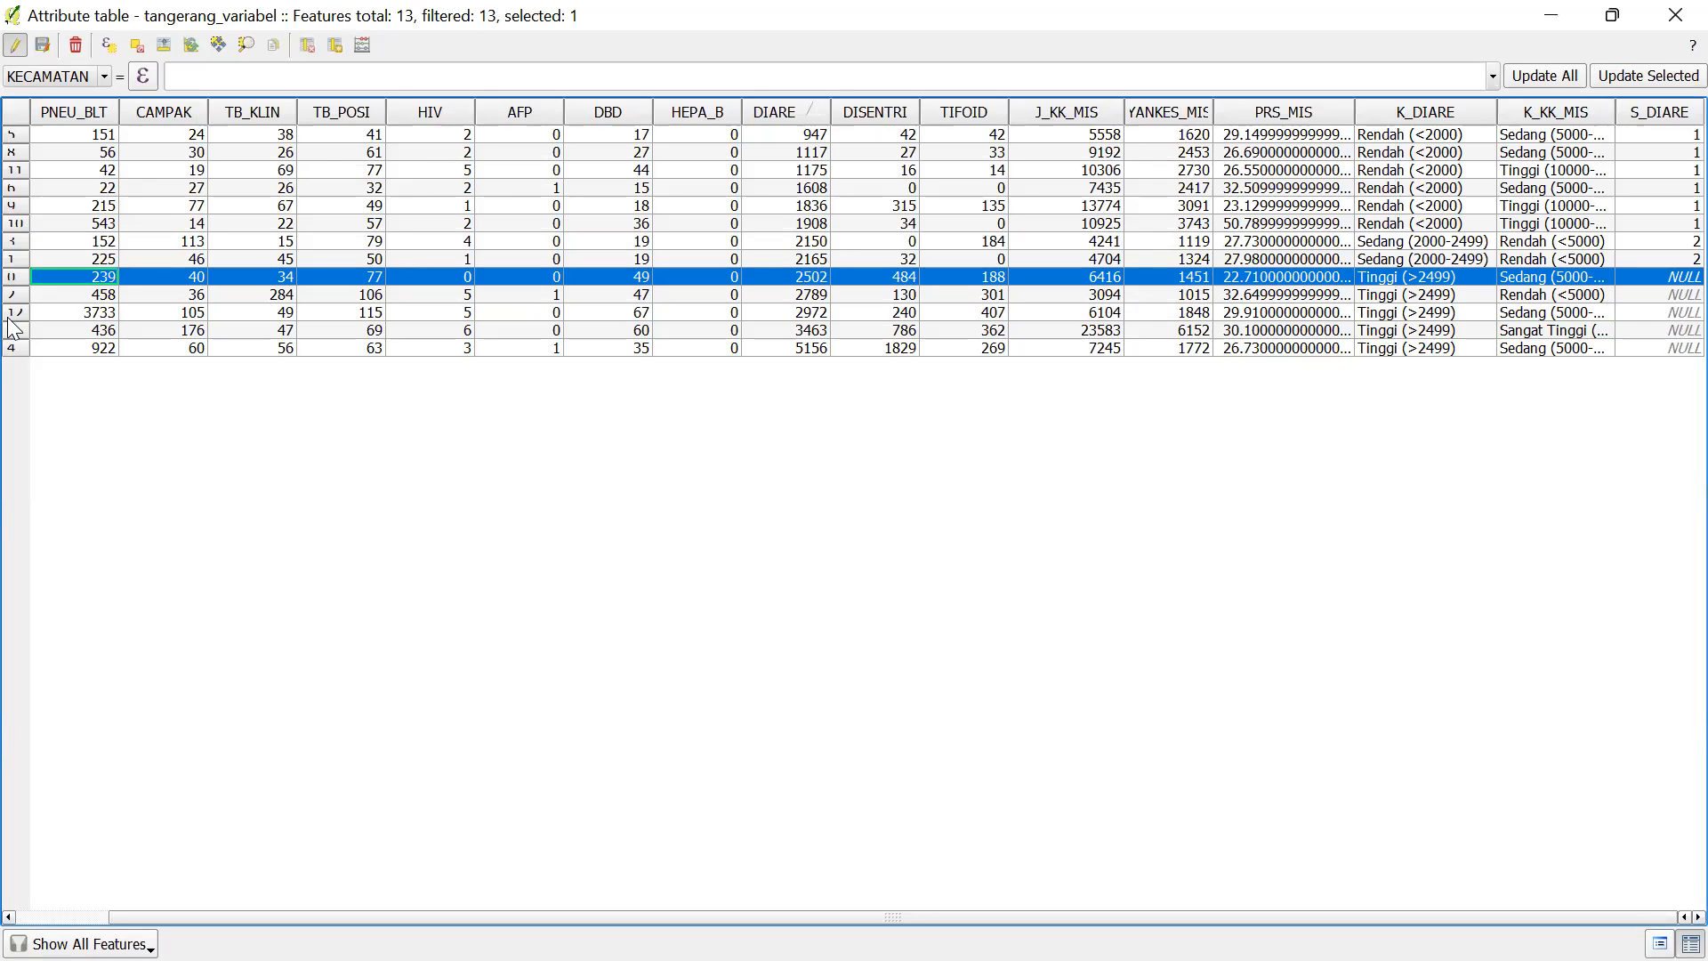
left_click(10, 353, "shift")
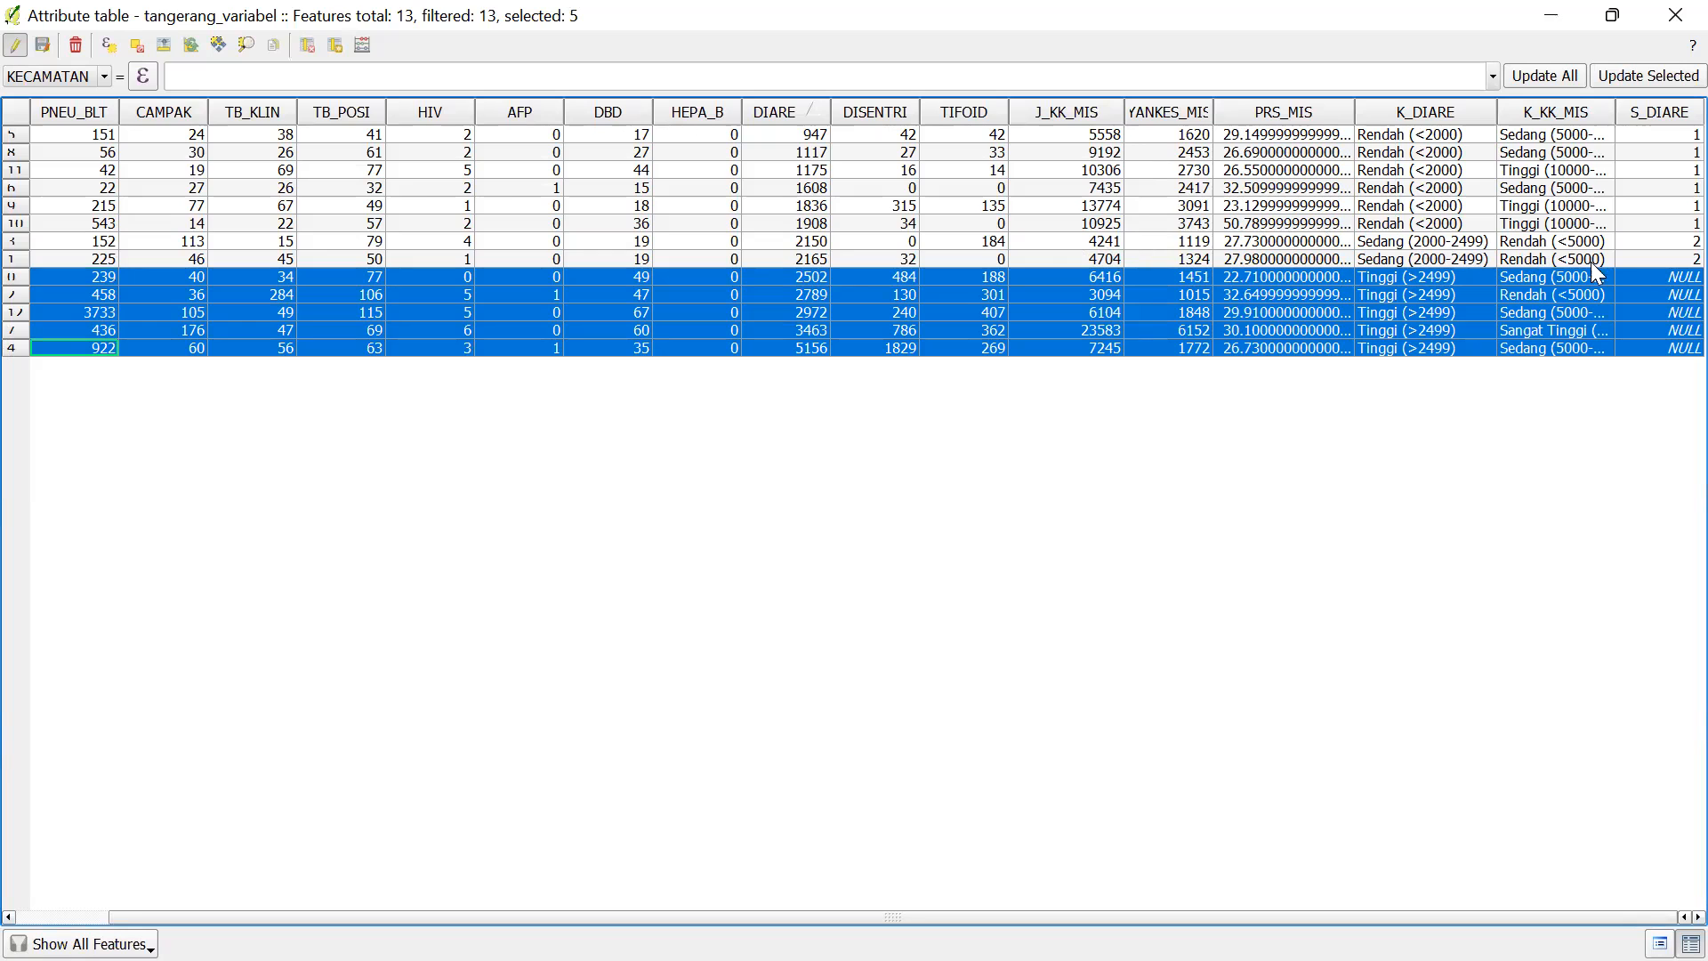
left_click(358, 47)
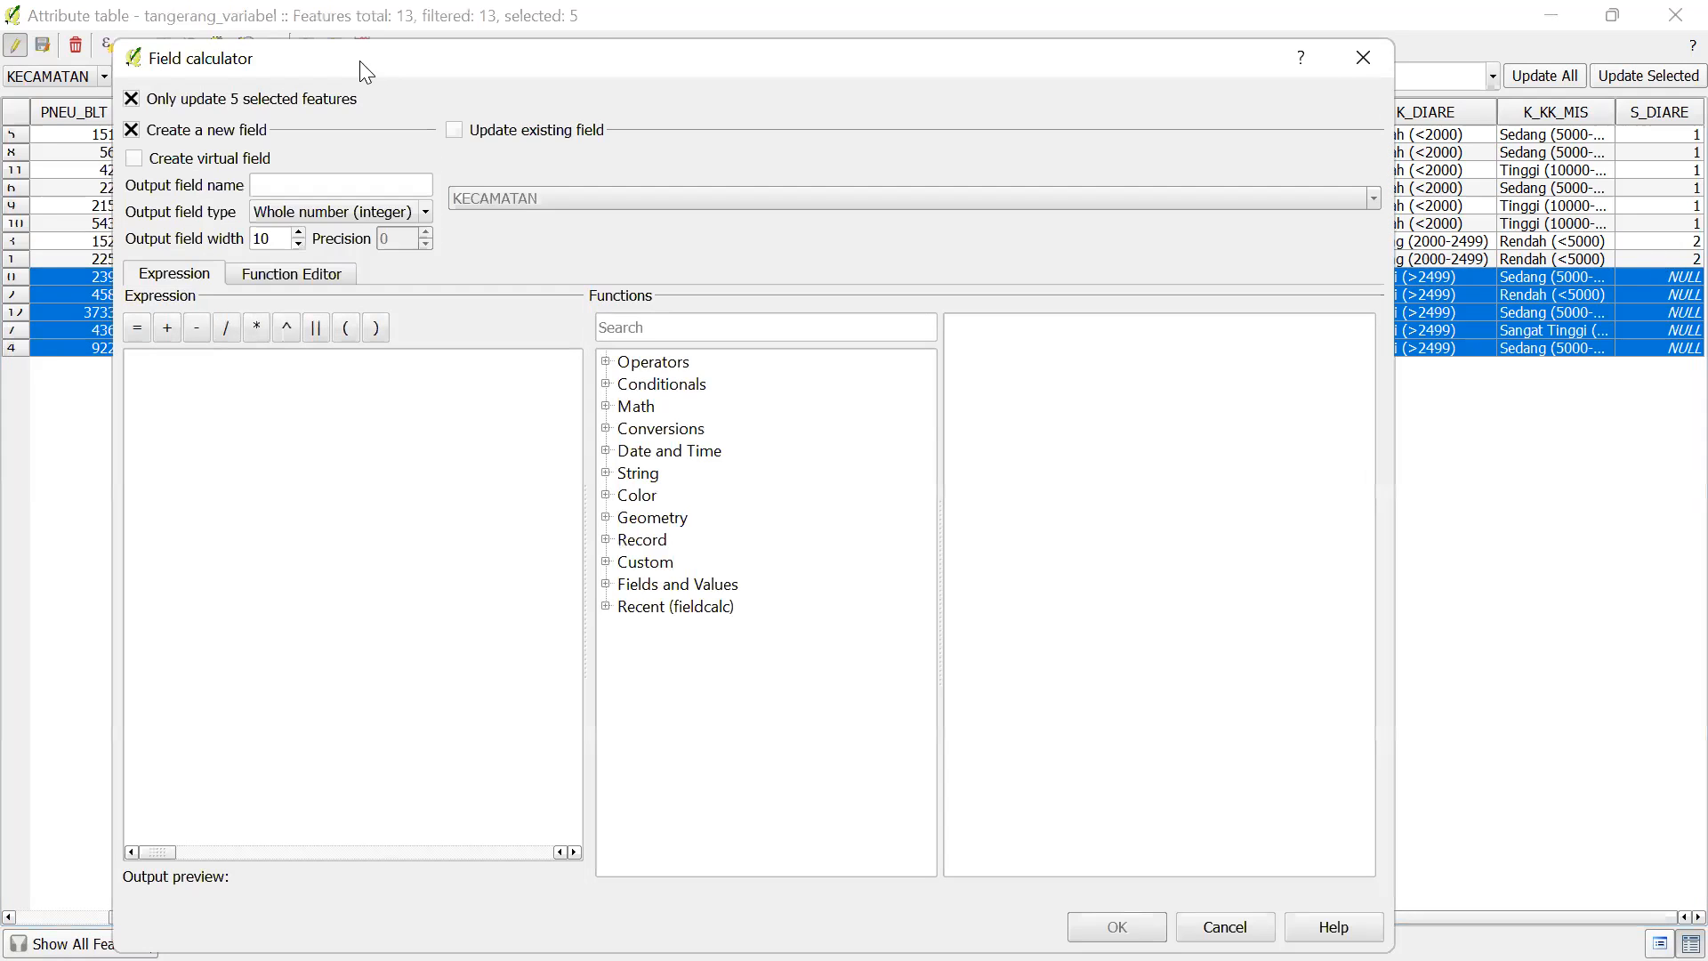
left_click(454, 130)
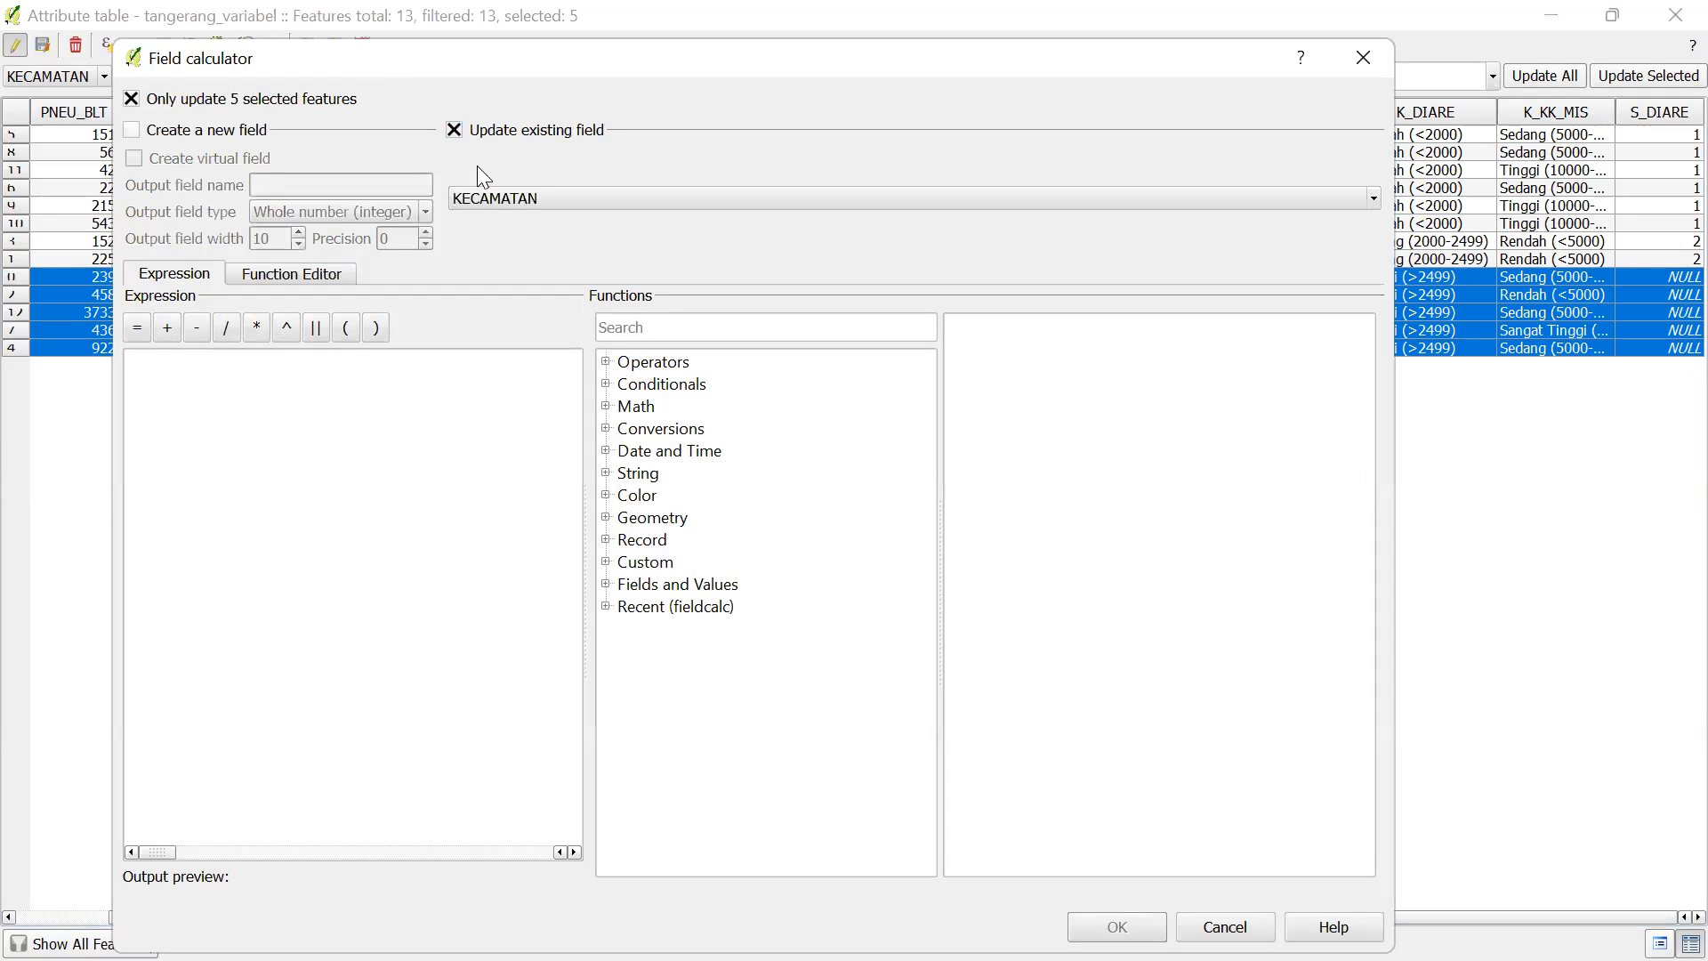
left_click(487, 197)
scroll(533, 311, "down", 4)
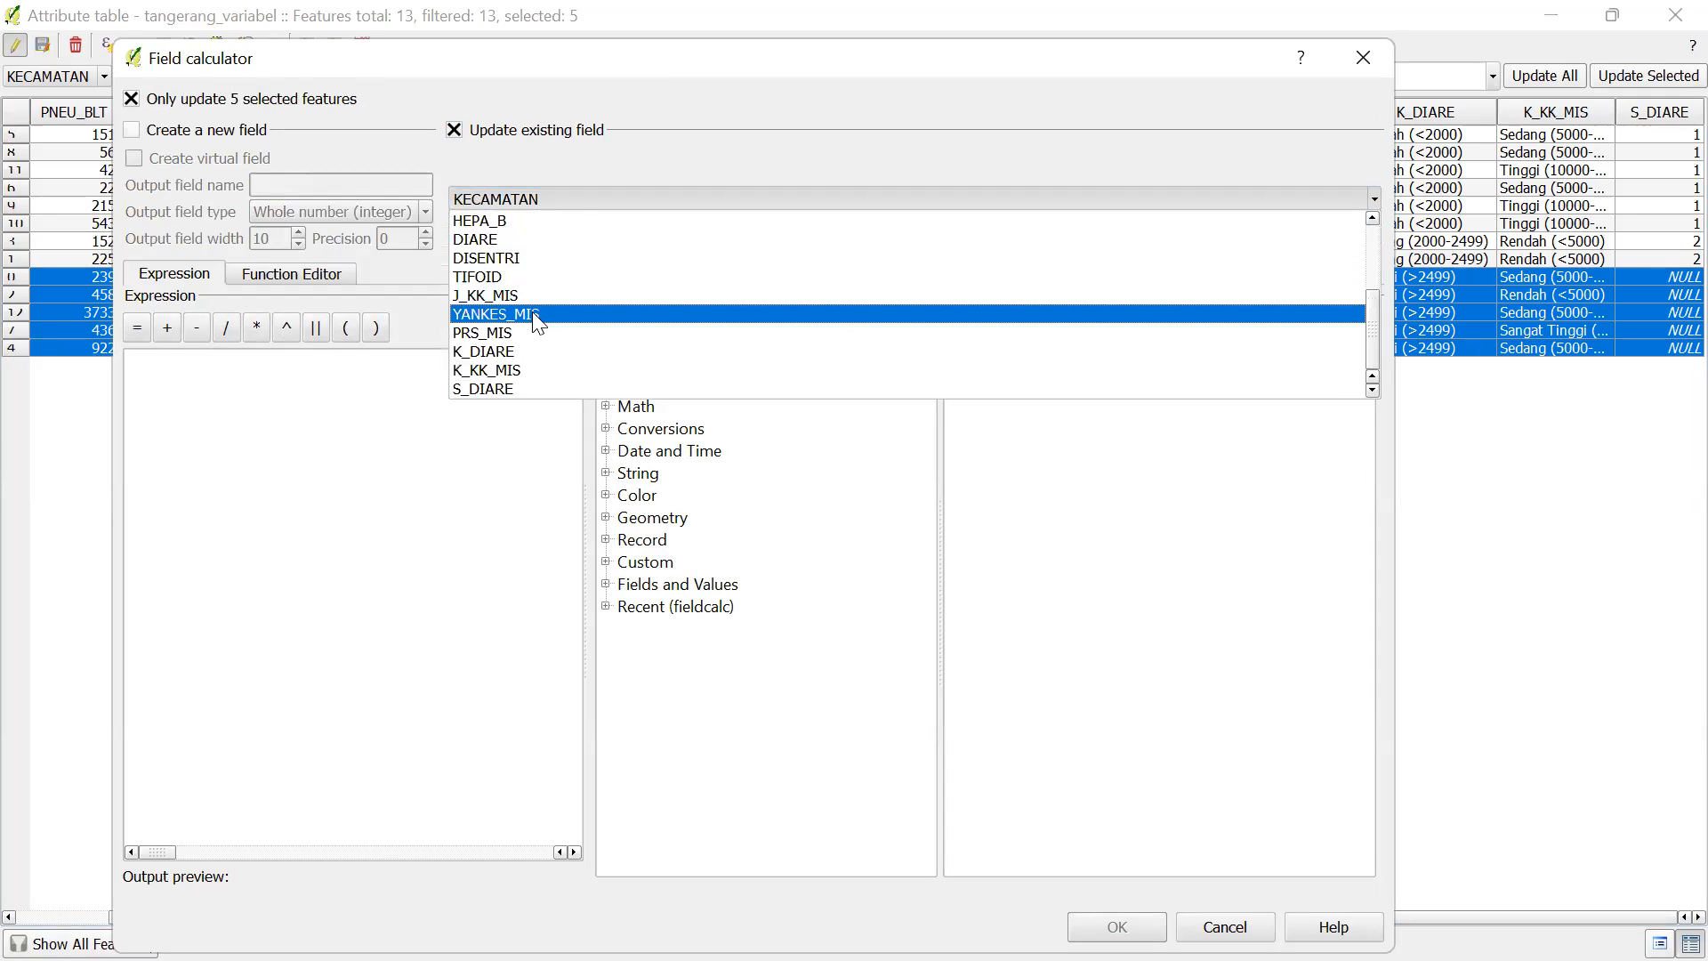
left_click(512, 387)
type("3")
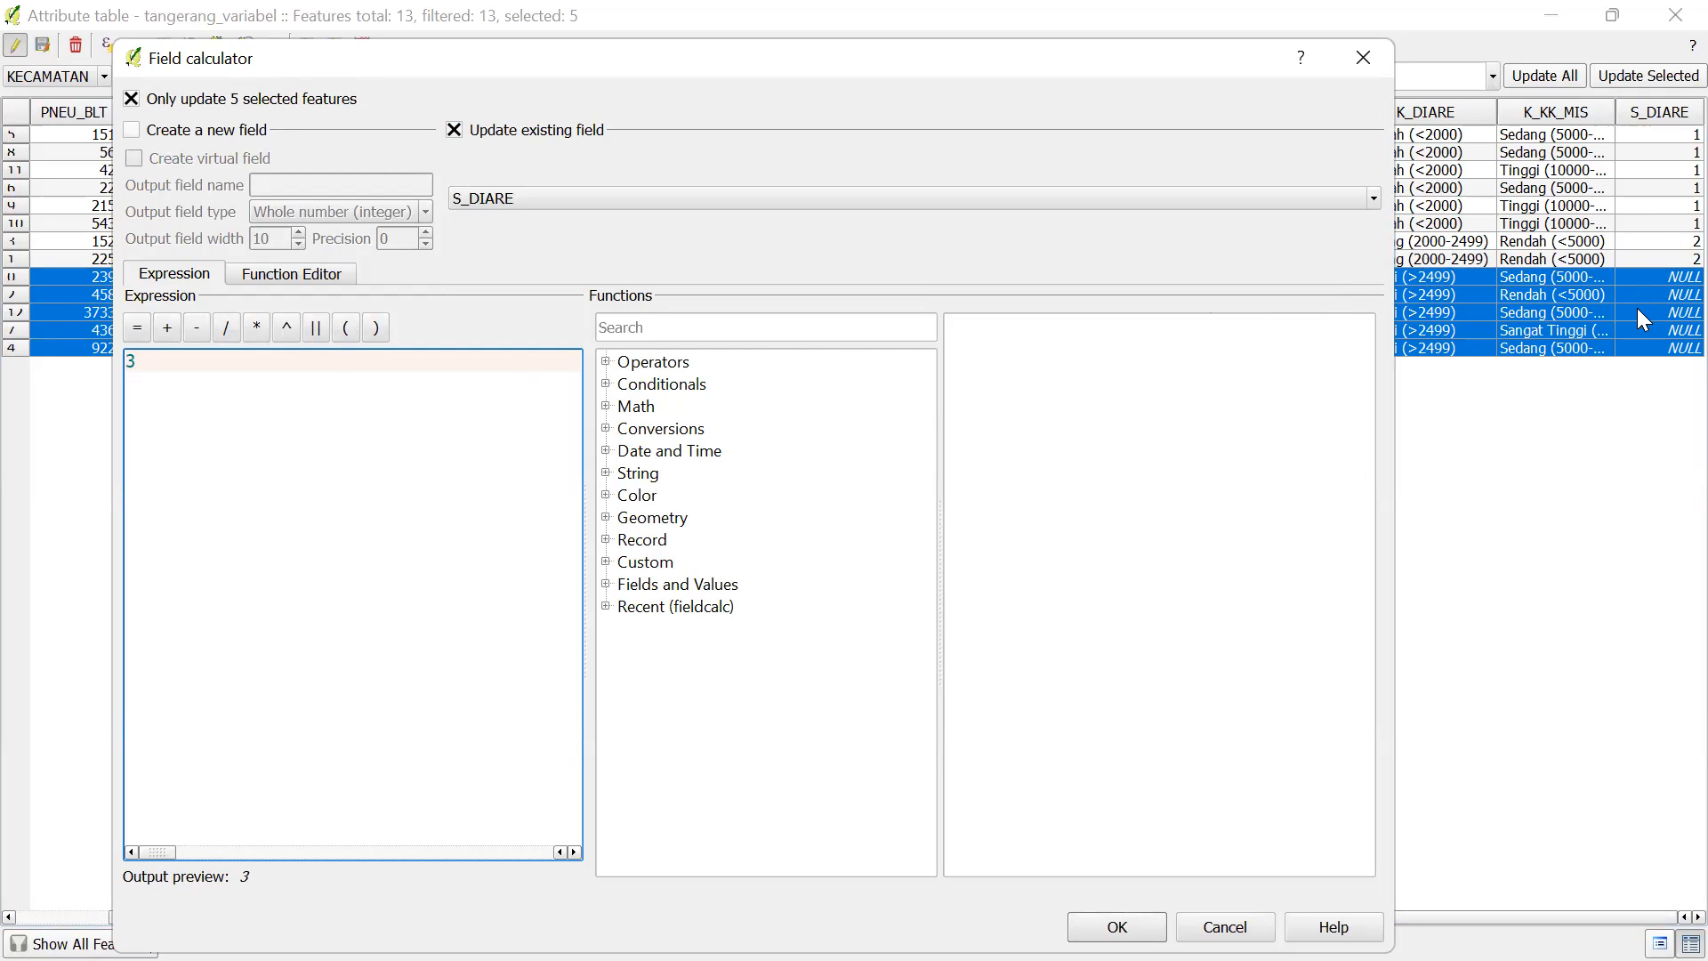
left_click(1117, 926)
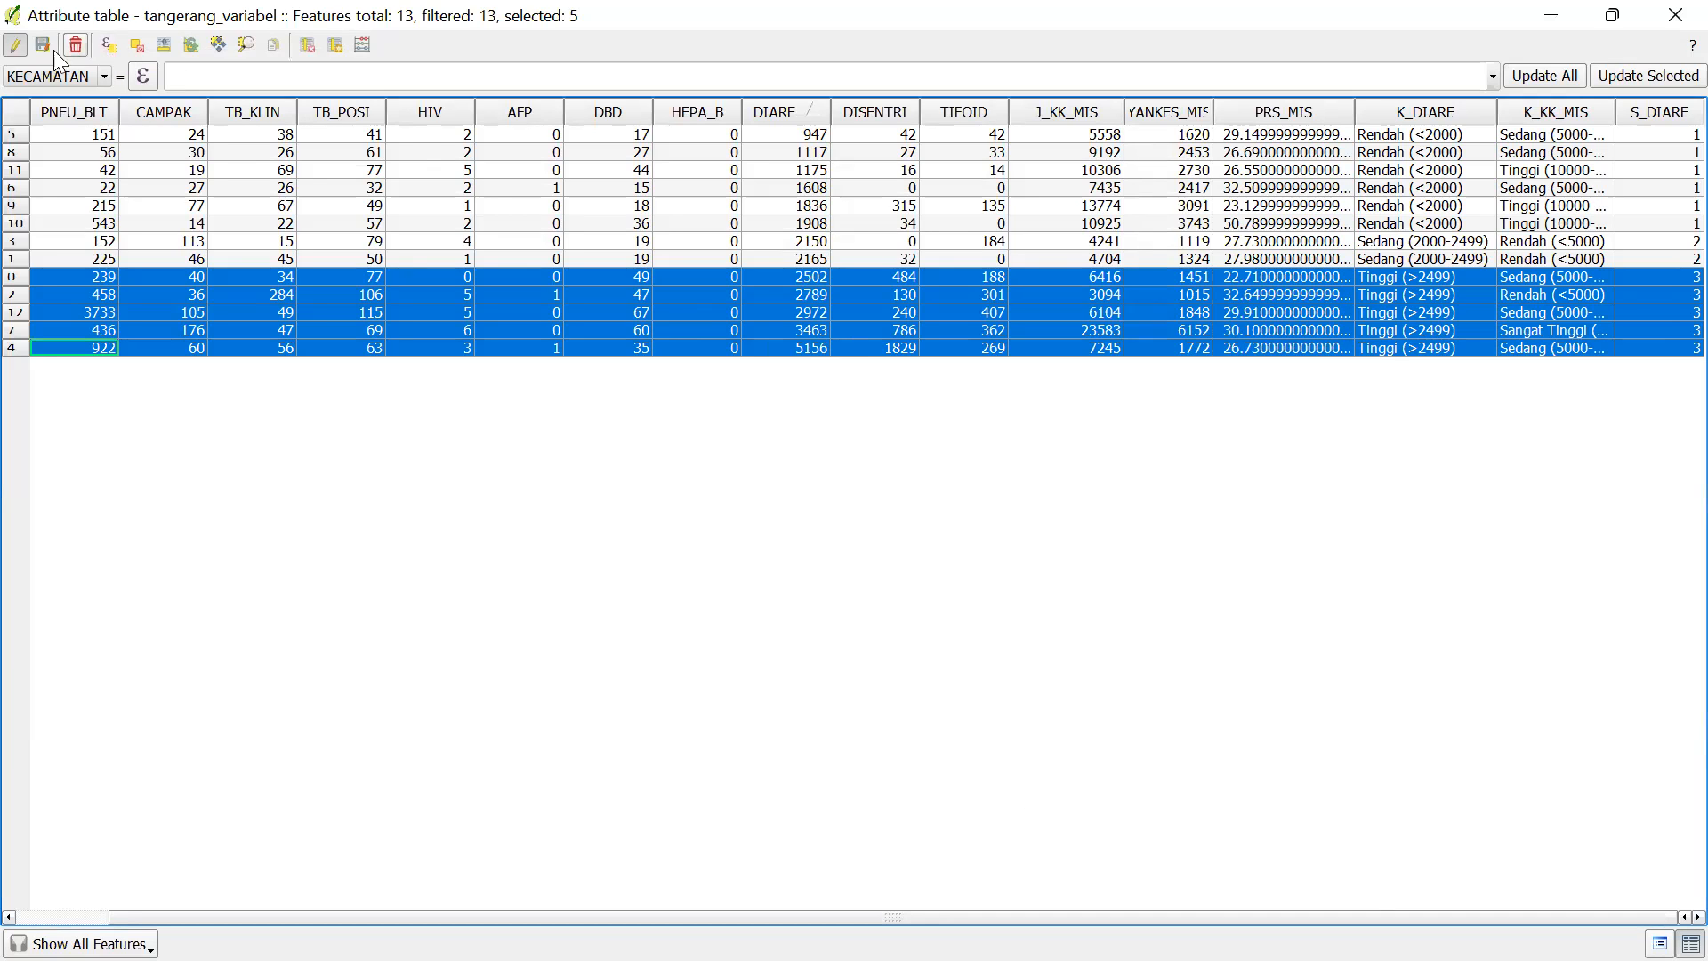
Stop editing the tangerang_variabel layer and save its changes
left_click(15, 46)
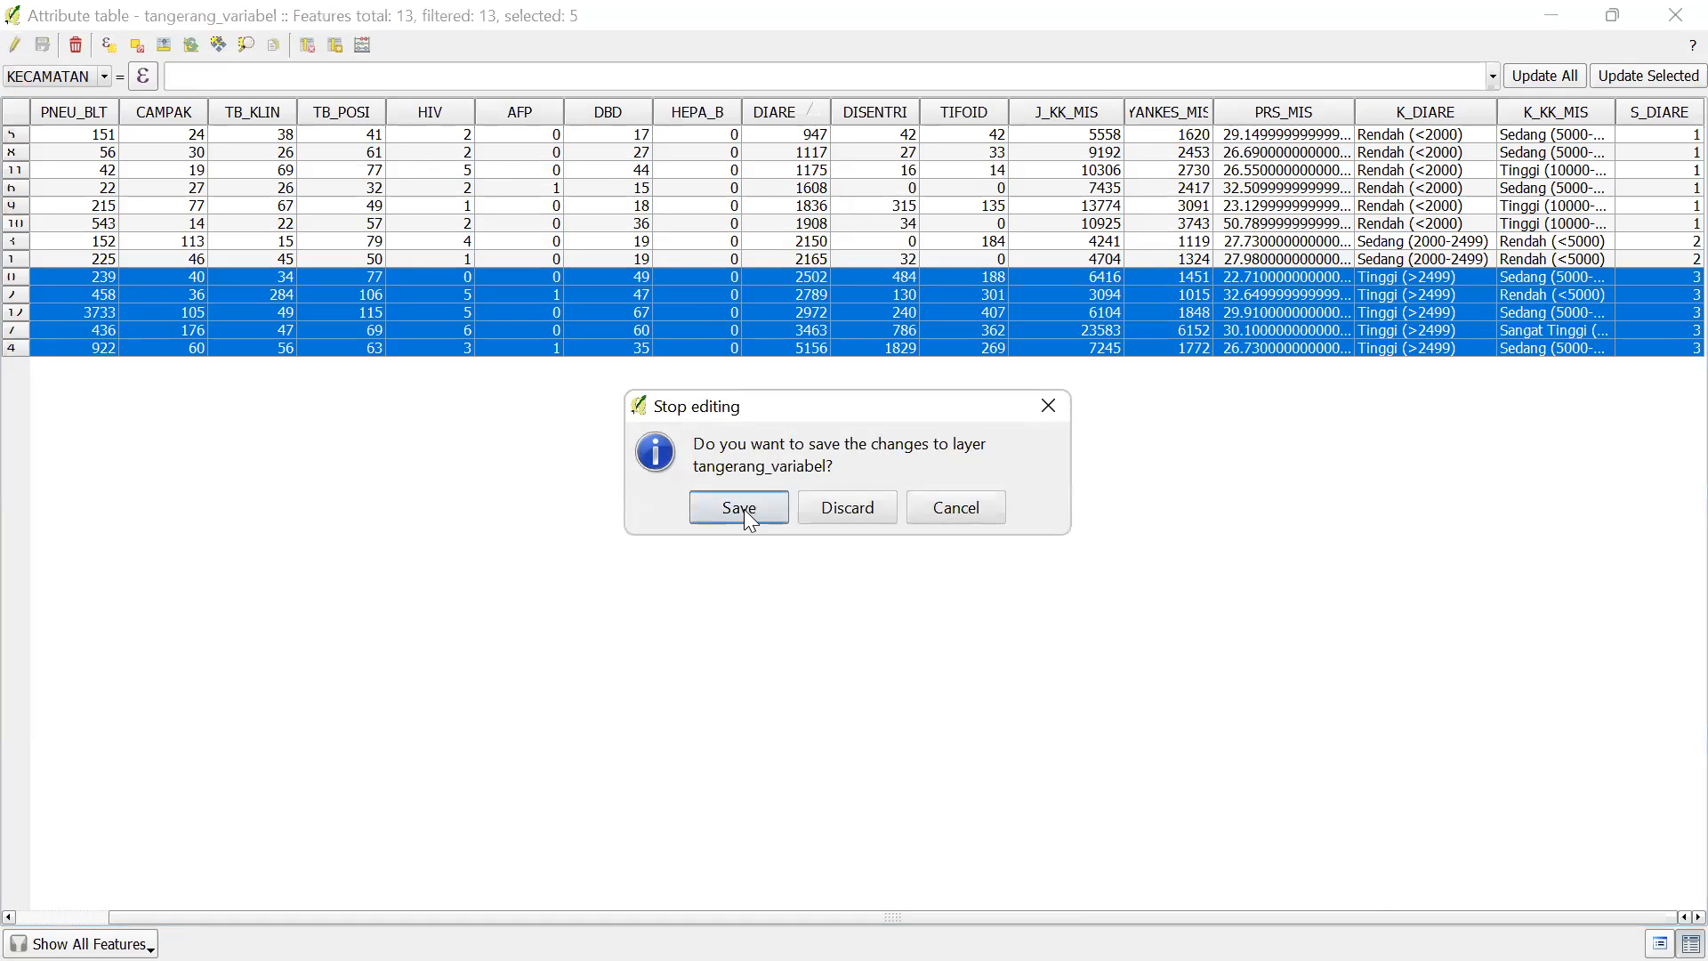
left_click(1046, 406)
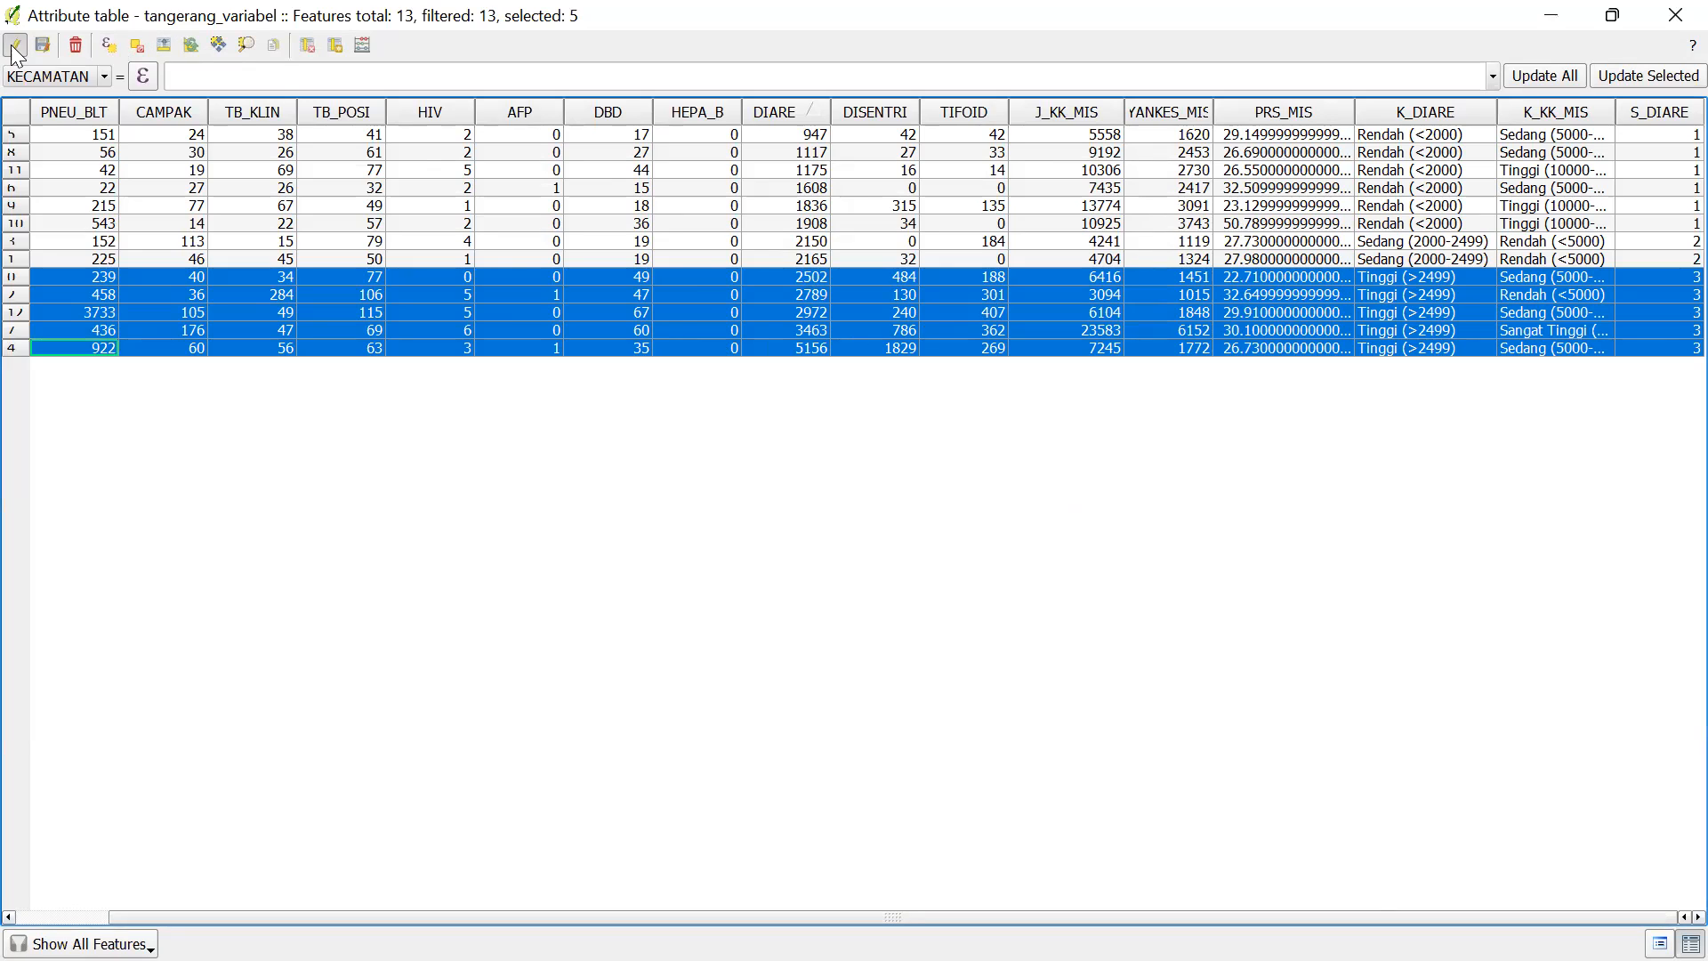
left_click(15, 46)
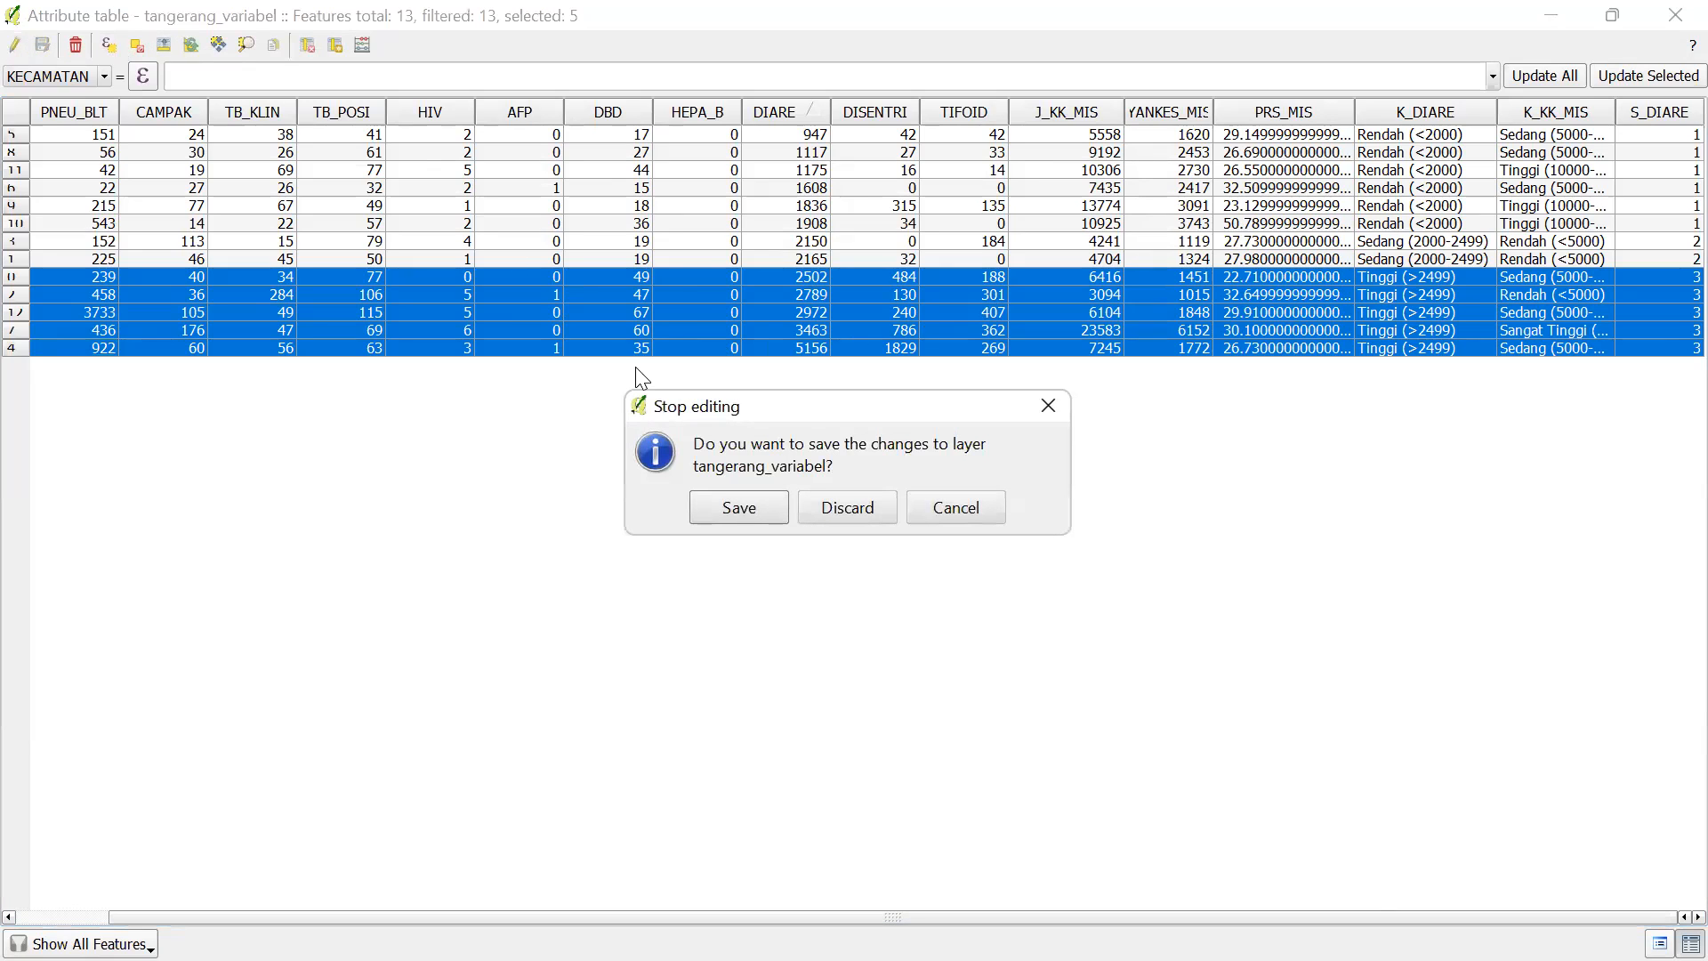
left_click(722, 513)
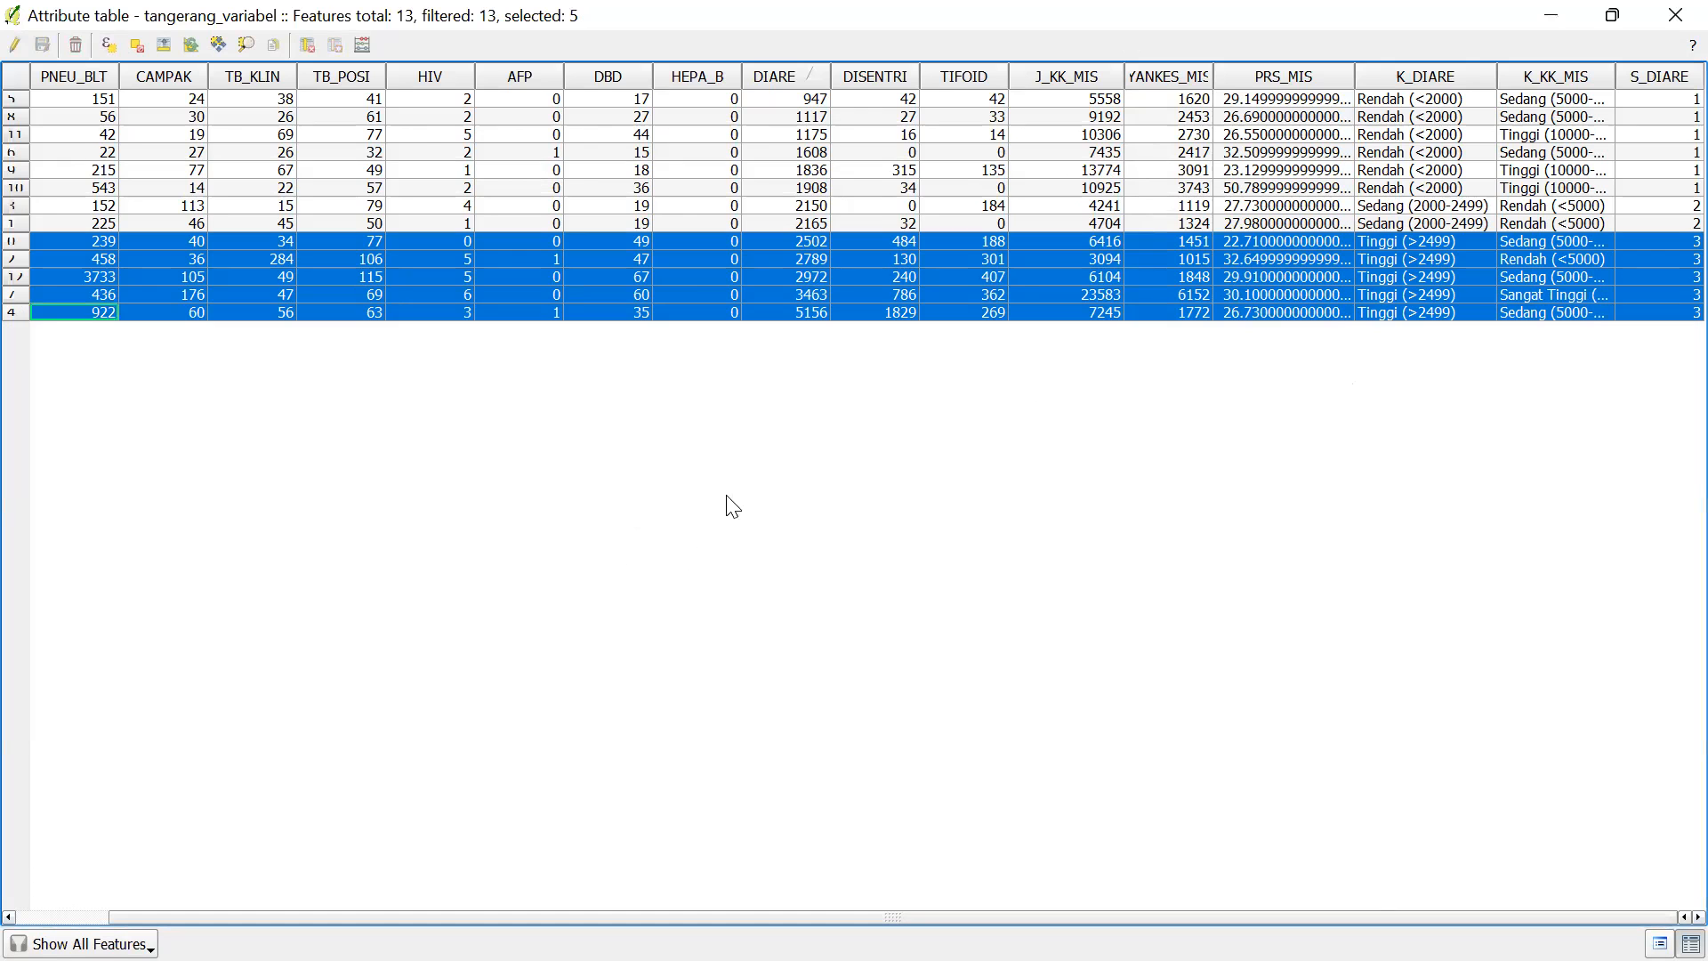
key("alt+Tab")
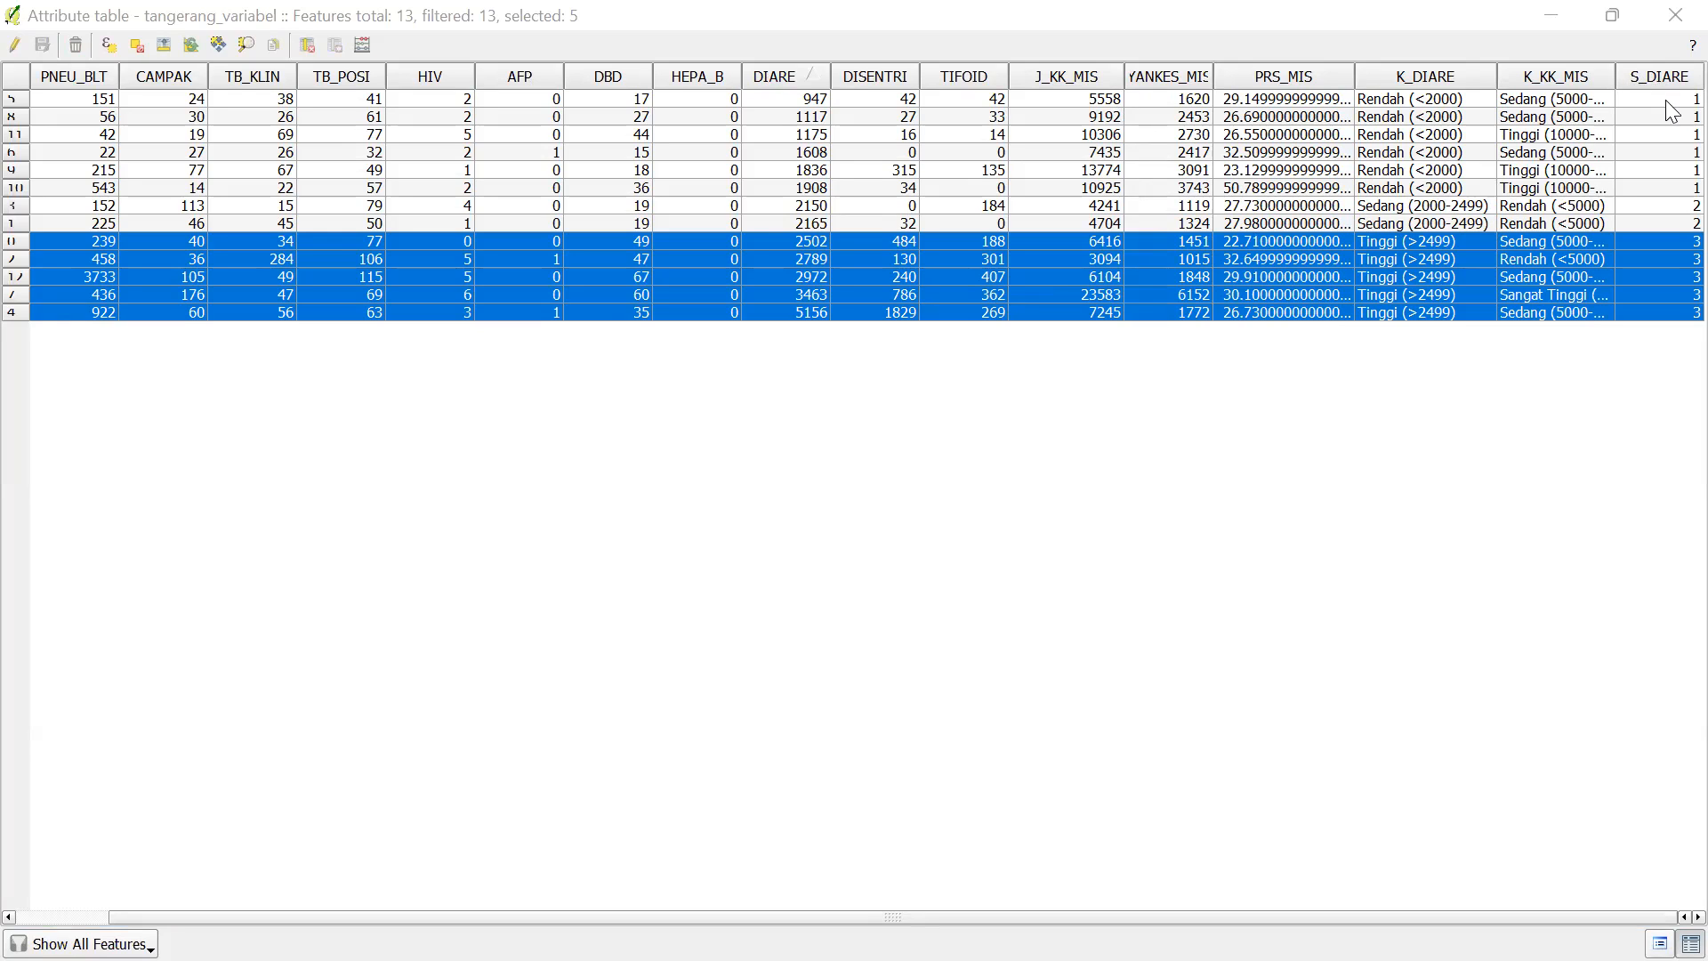
left_click(1037, 444)
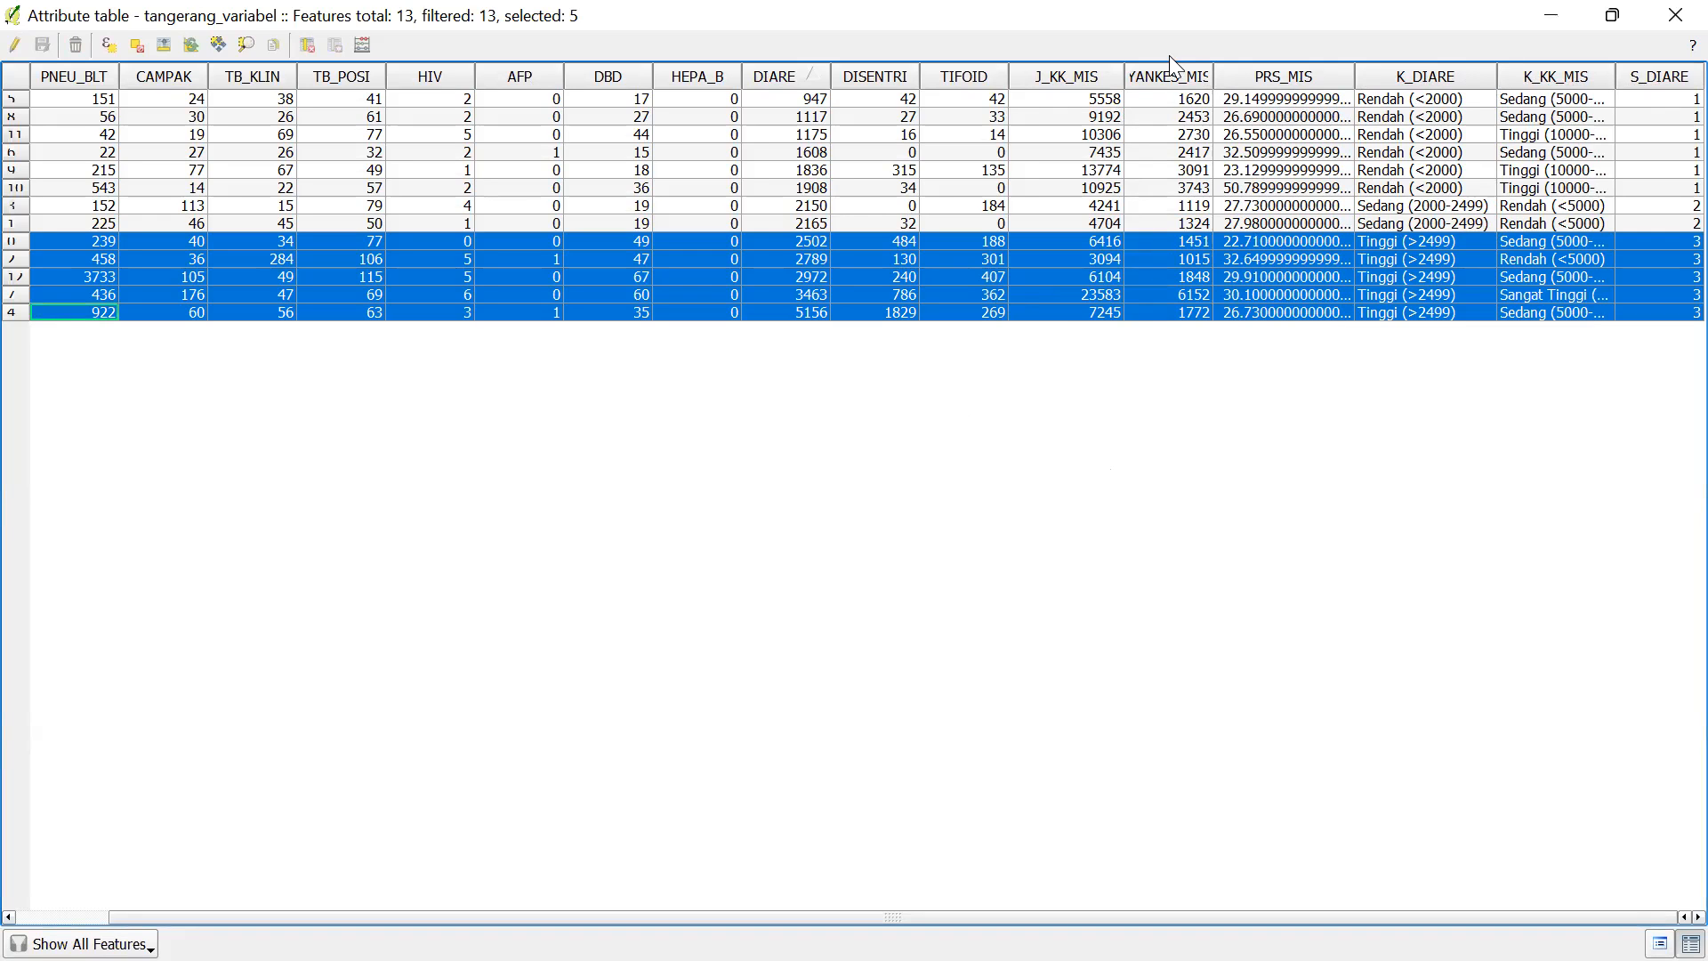
Sort the attribute table by J_KK_MIS, then enable layer editing with all features deselected
left_click(1063, 76)
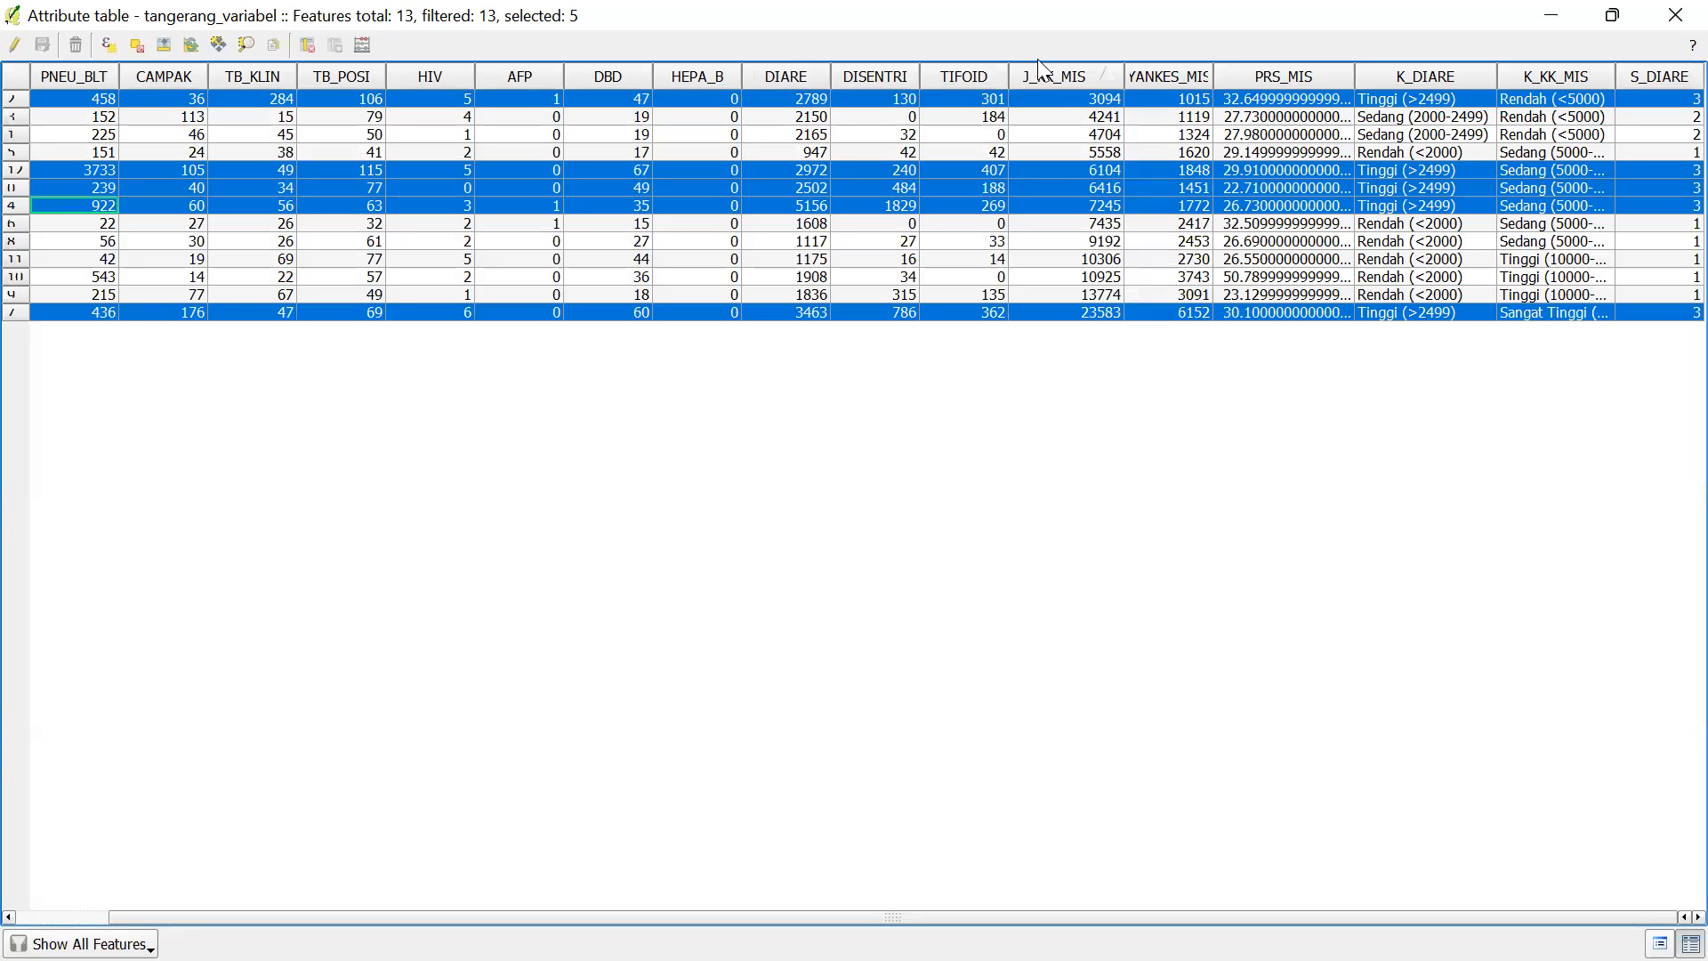
left_click(14, 46)
left_click(136, 49)
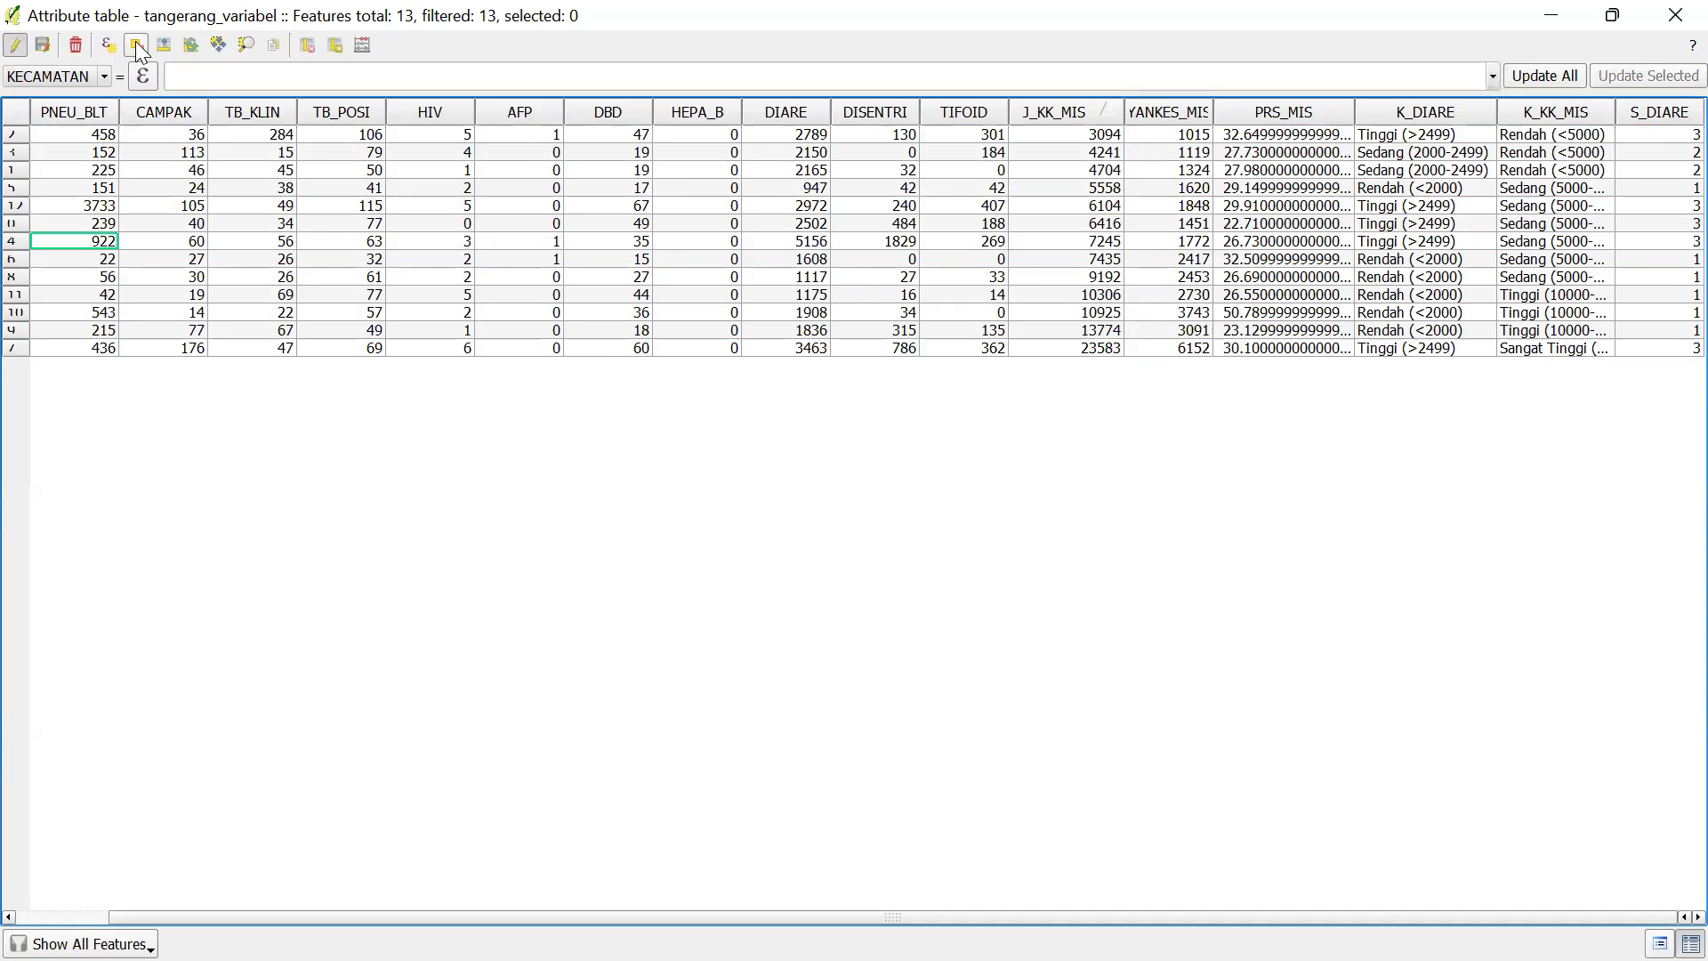
Add a whole number (integer) column named S_KK_MIS with a width of 3 to the attribute table
left_click(334, 46)
left_click(829, 432)
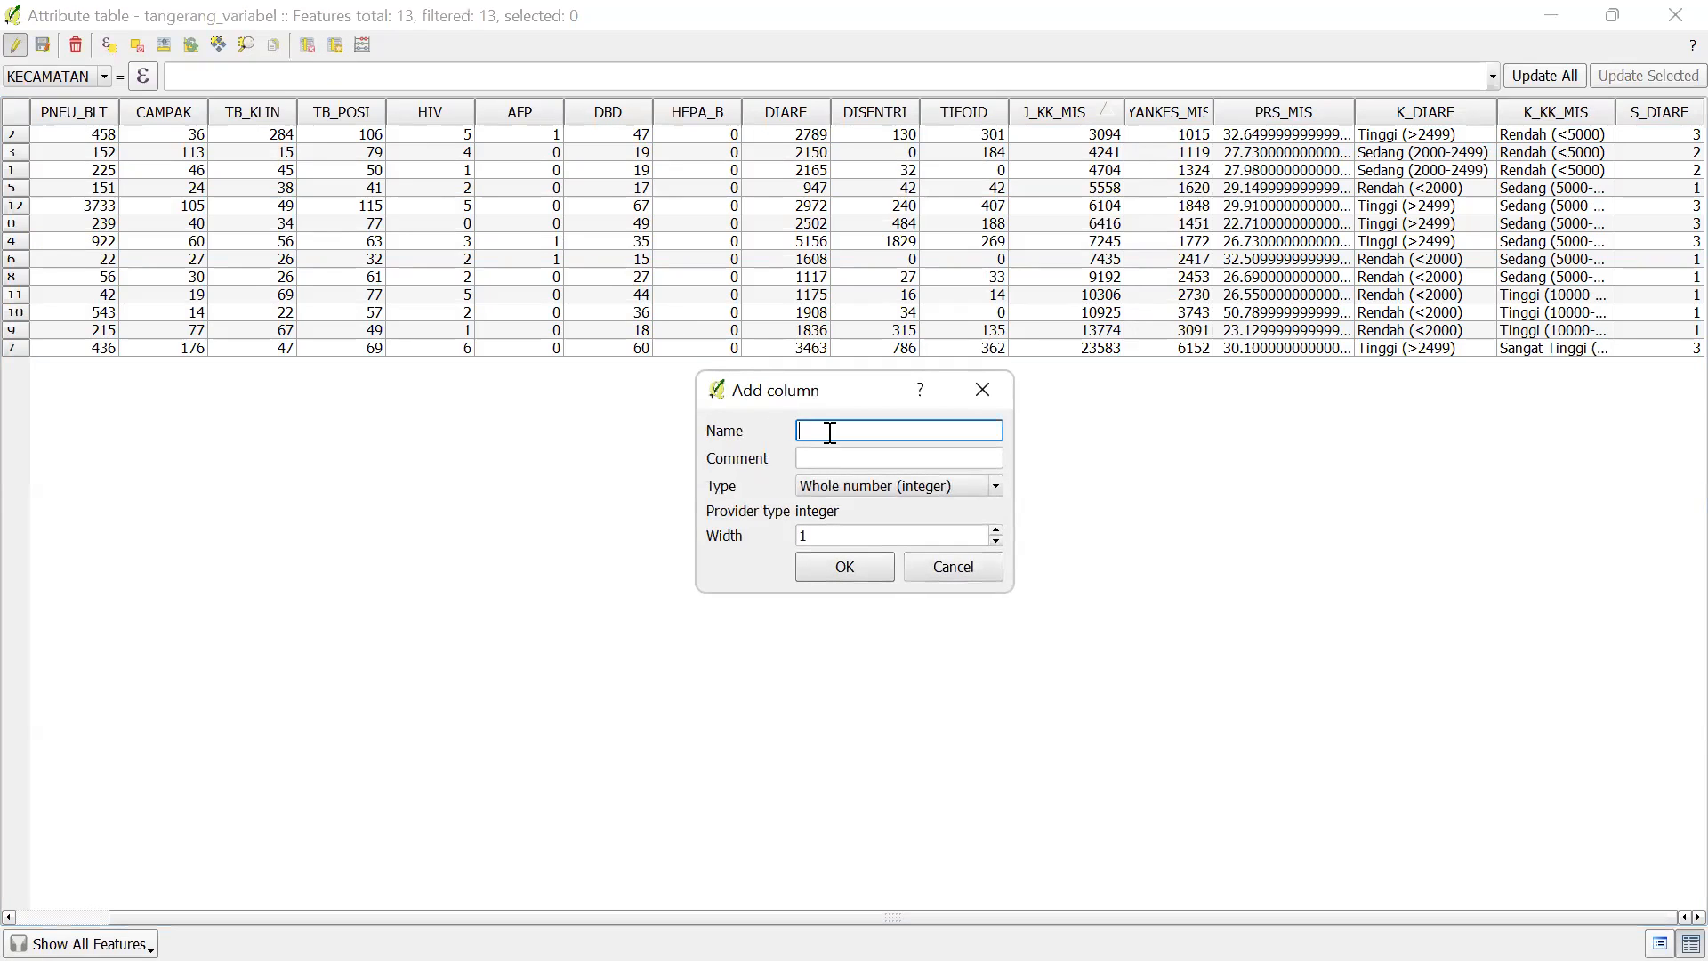
type("S_KK_MIS")
left_click(836, 487)
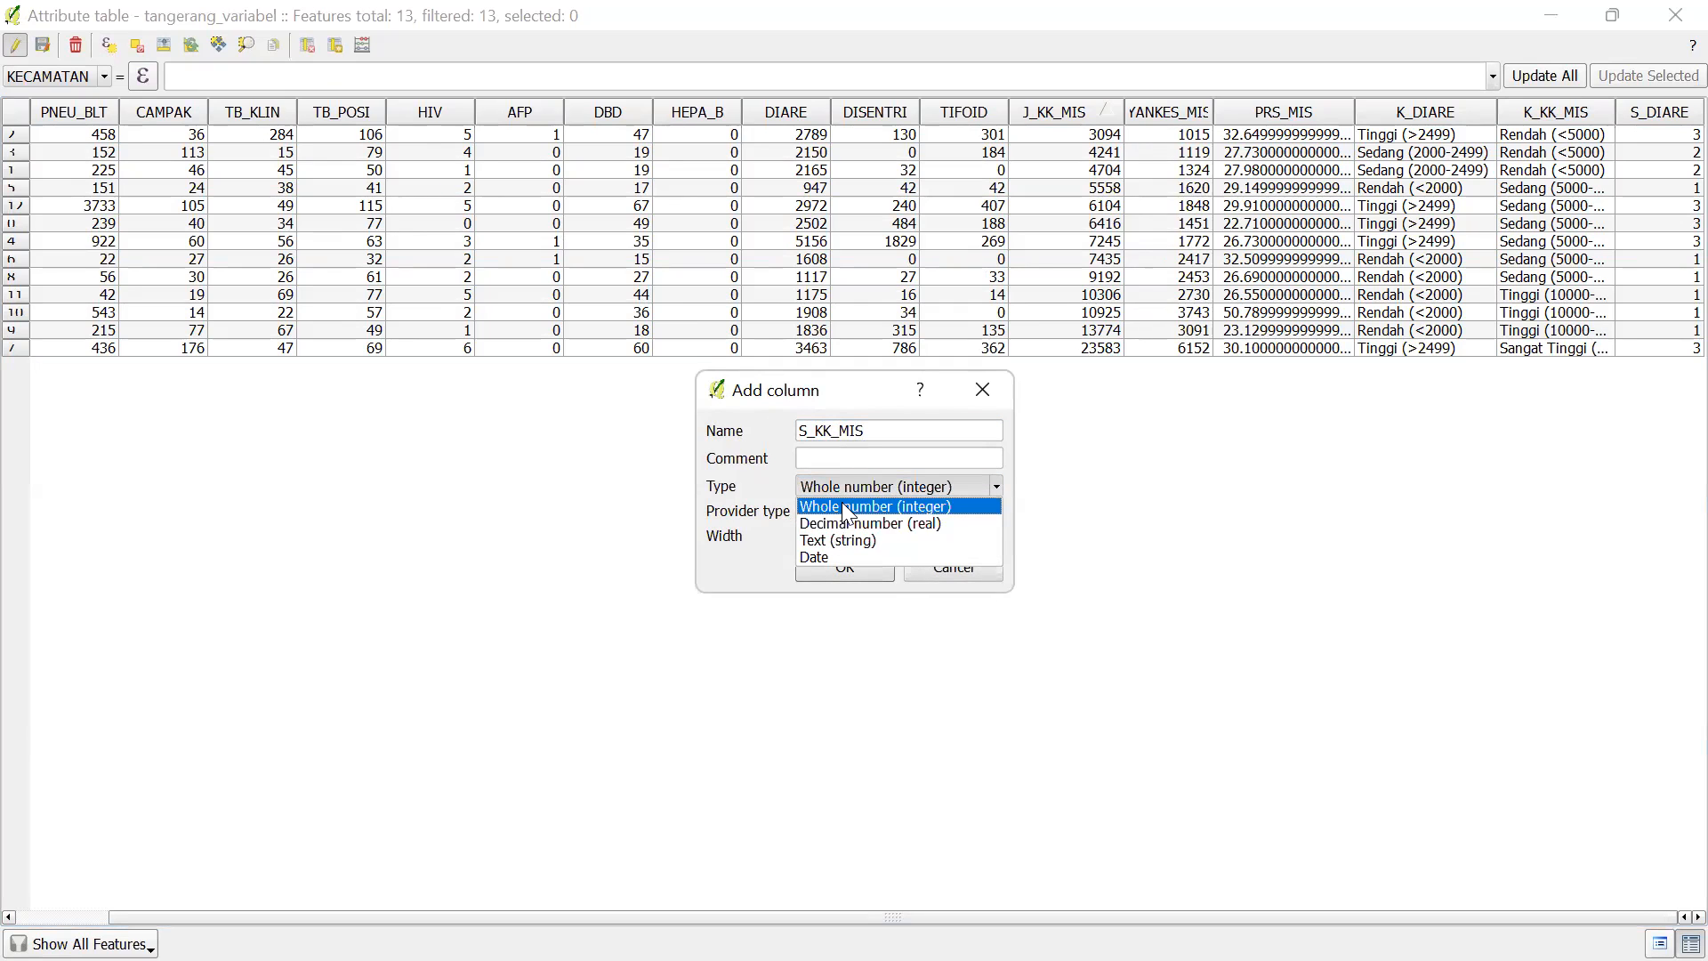
left_click(843, 503)
key("Tab")
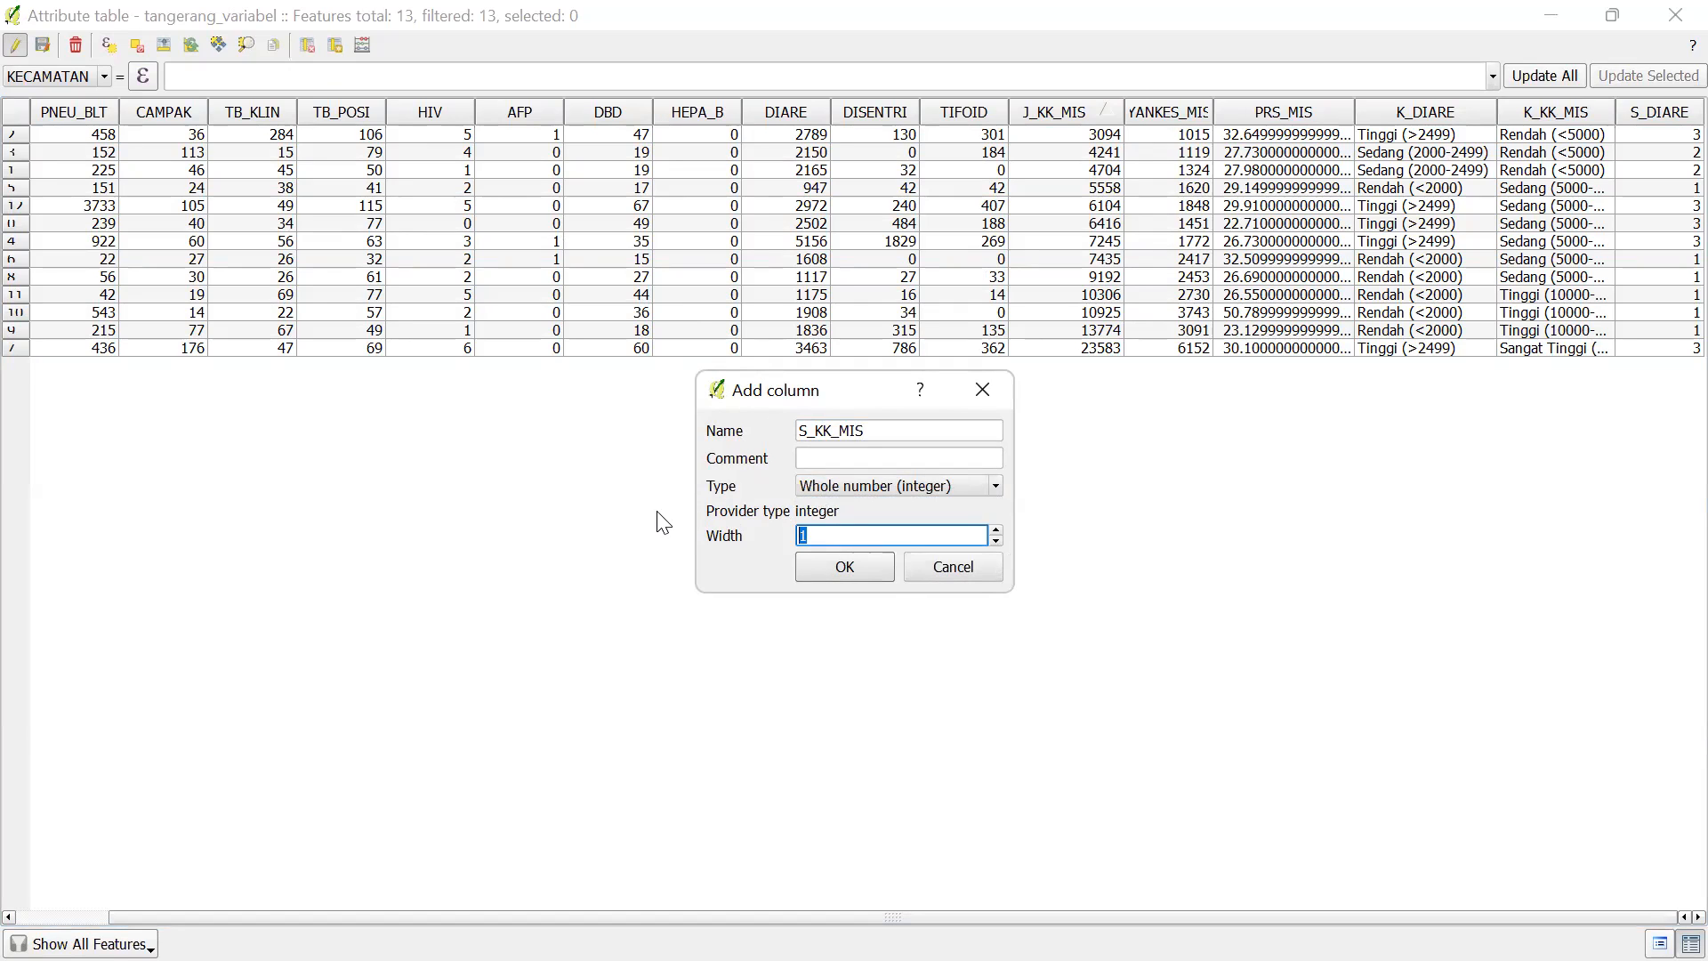
type("3")
left_click(838, 569)
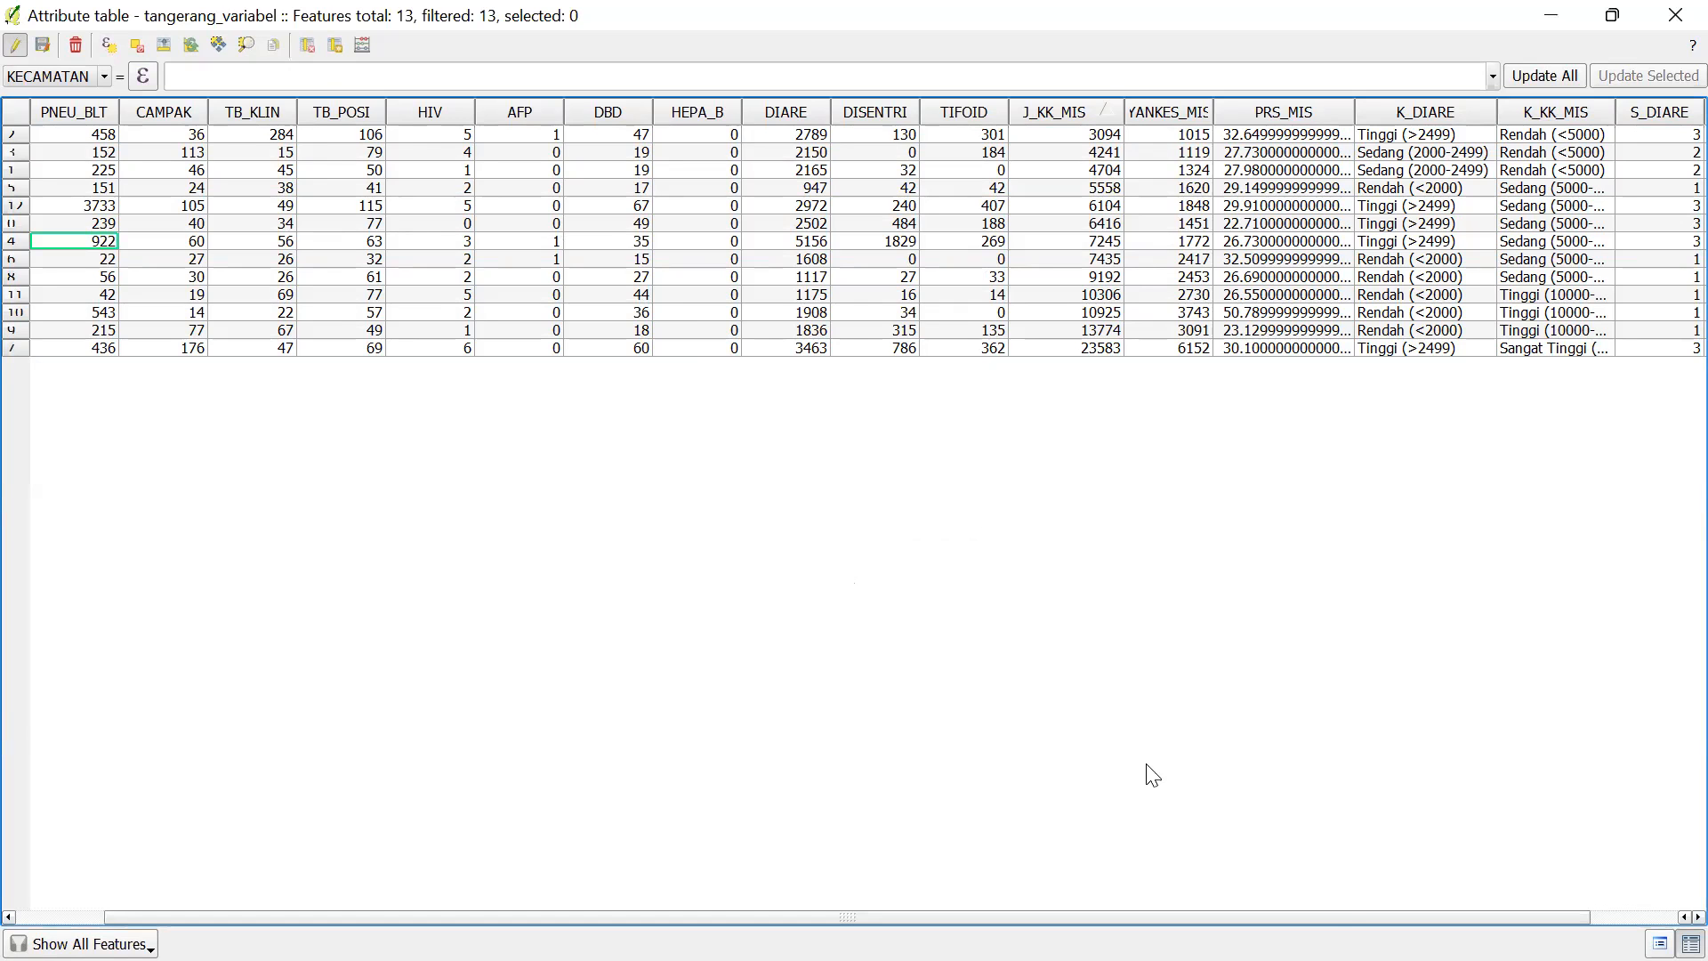
Select the features matching the expression "K_KK_MIS" = 'Rendah (<5000)'
scroll(854, 512, "right", 1)
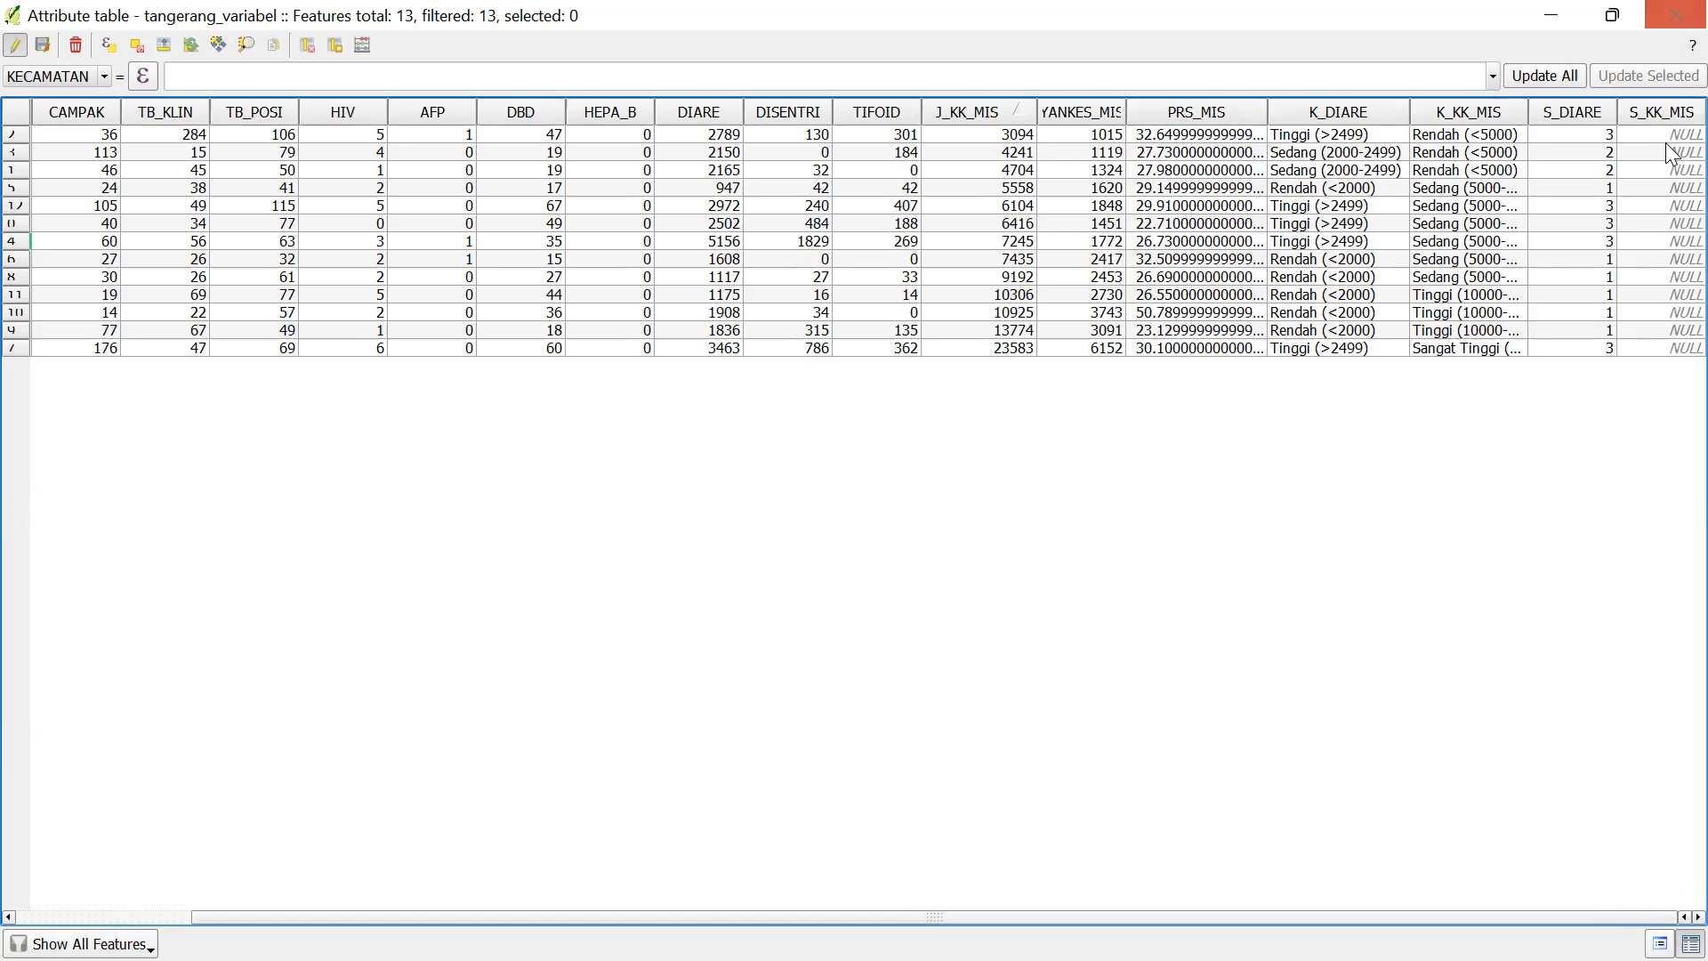
left_click(109, 42)
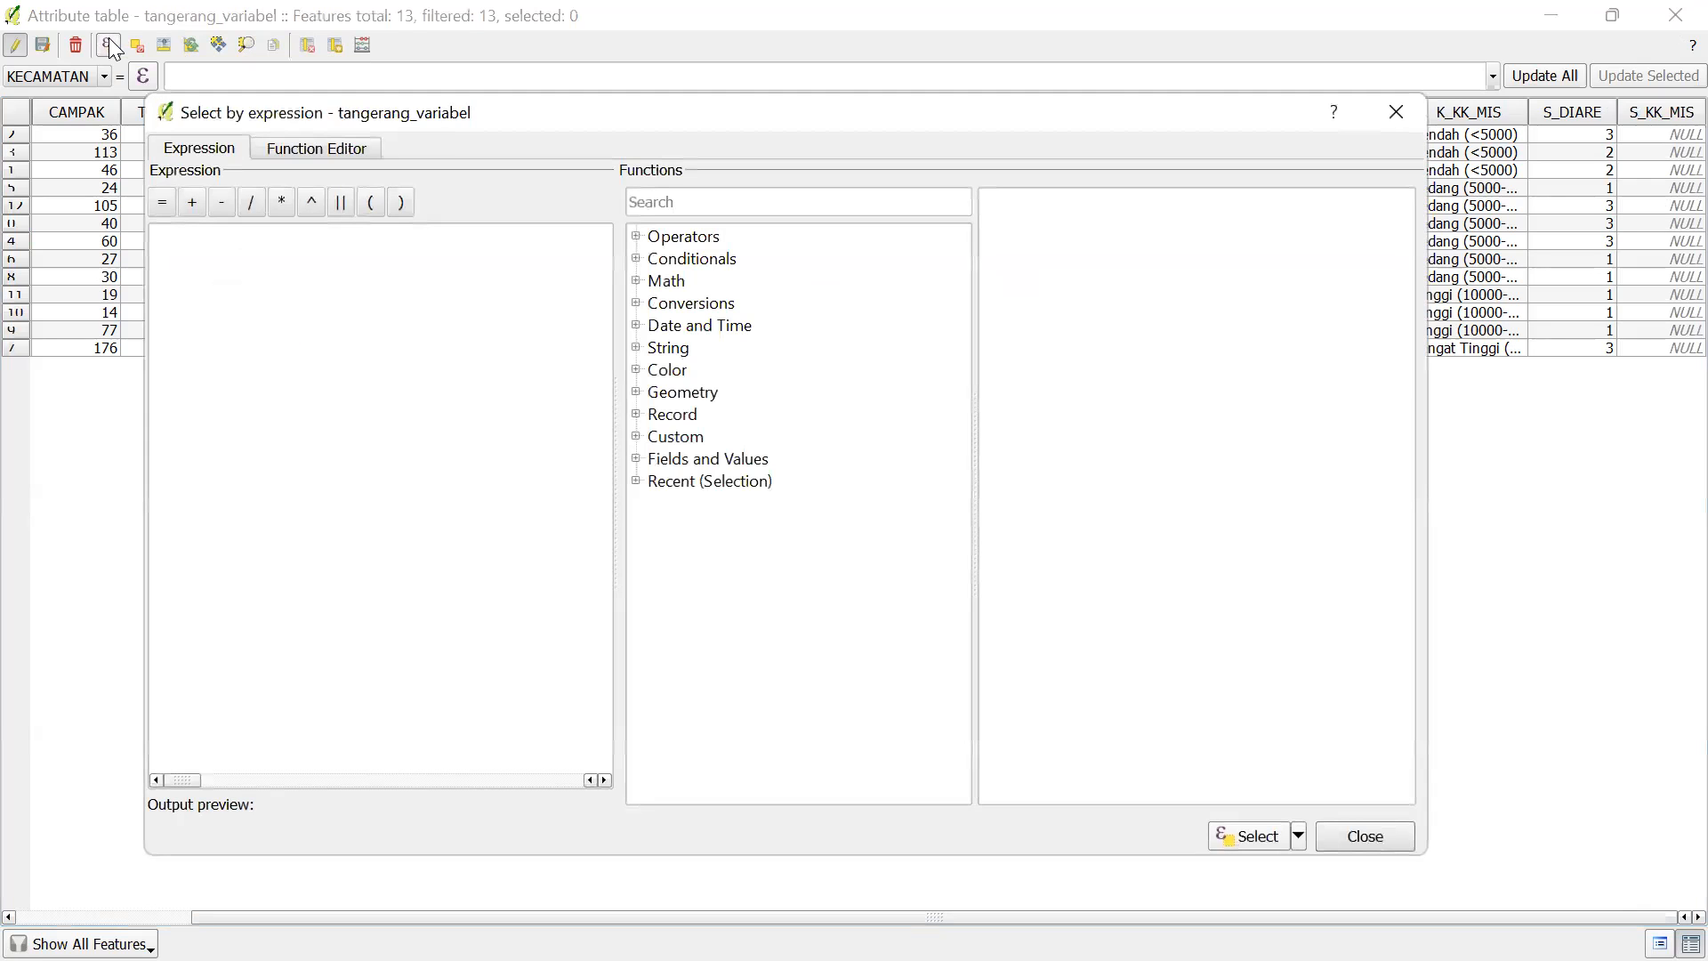
left_click(637, 459)
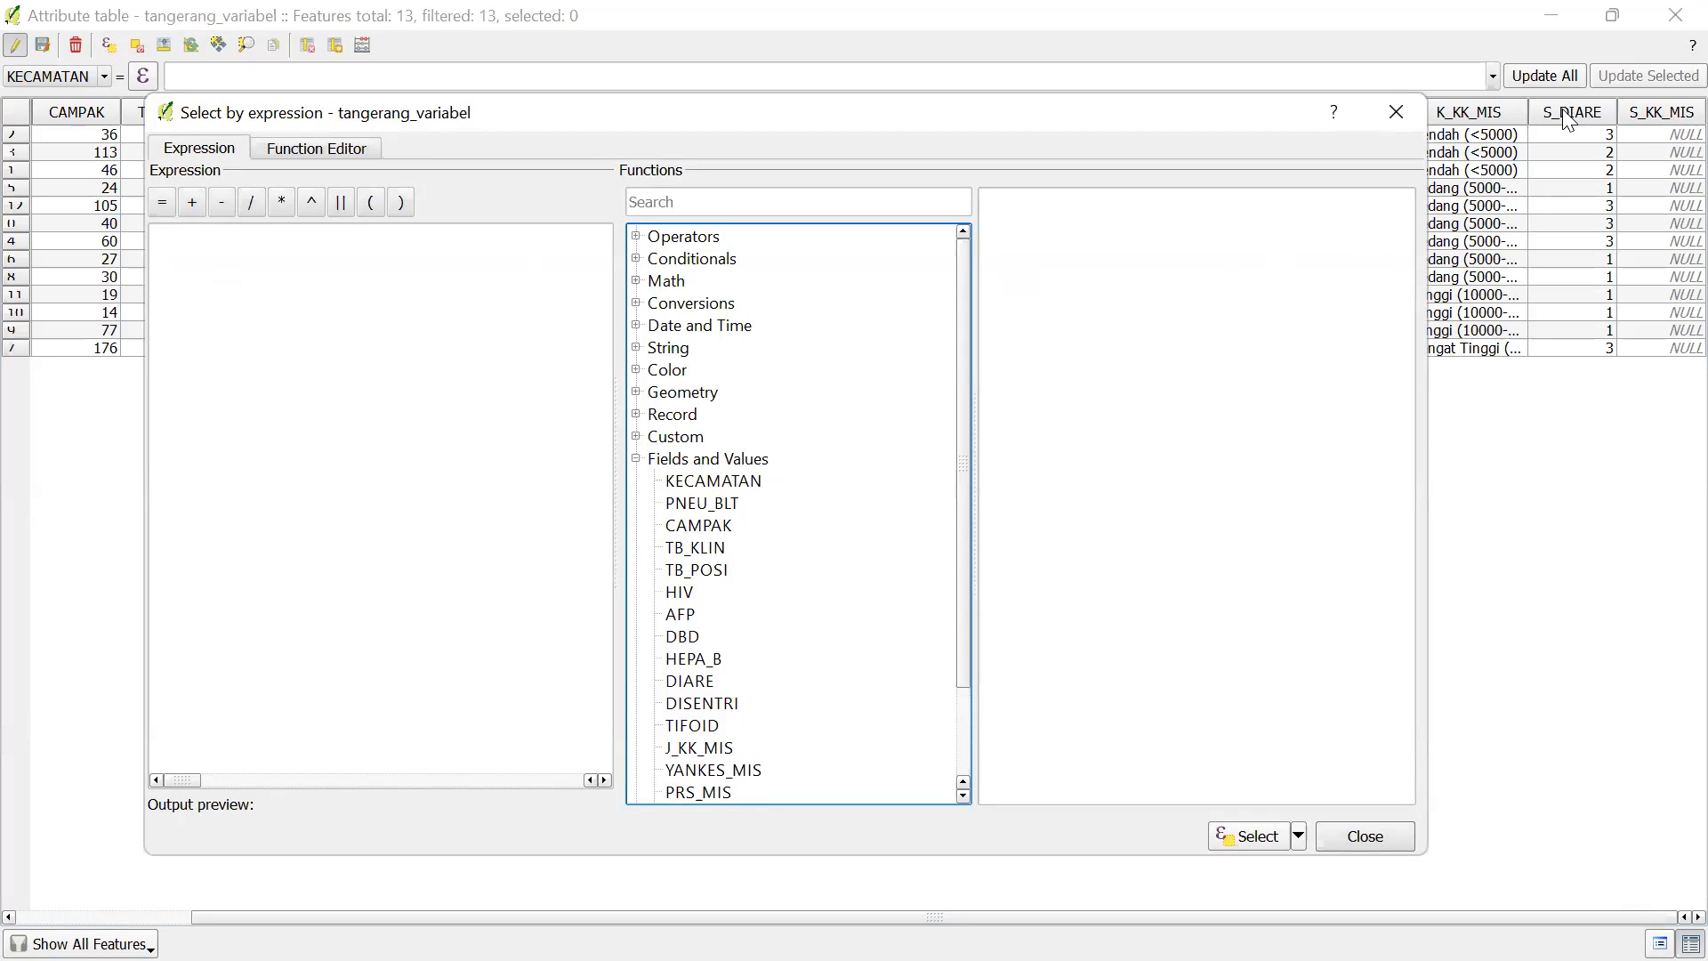
scroll(797, 522, "down", 2)
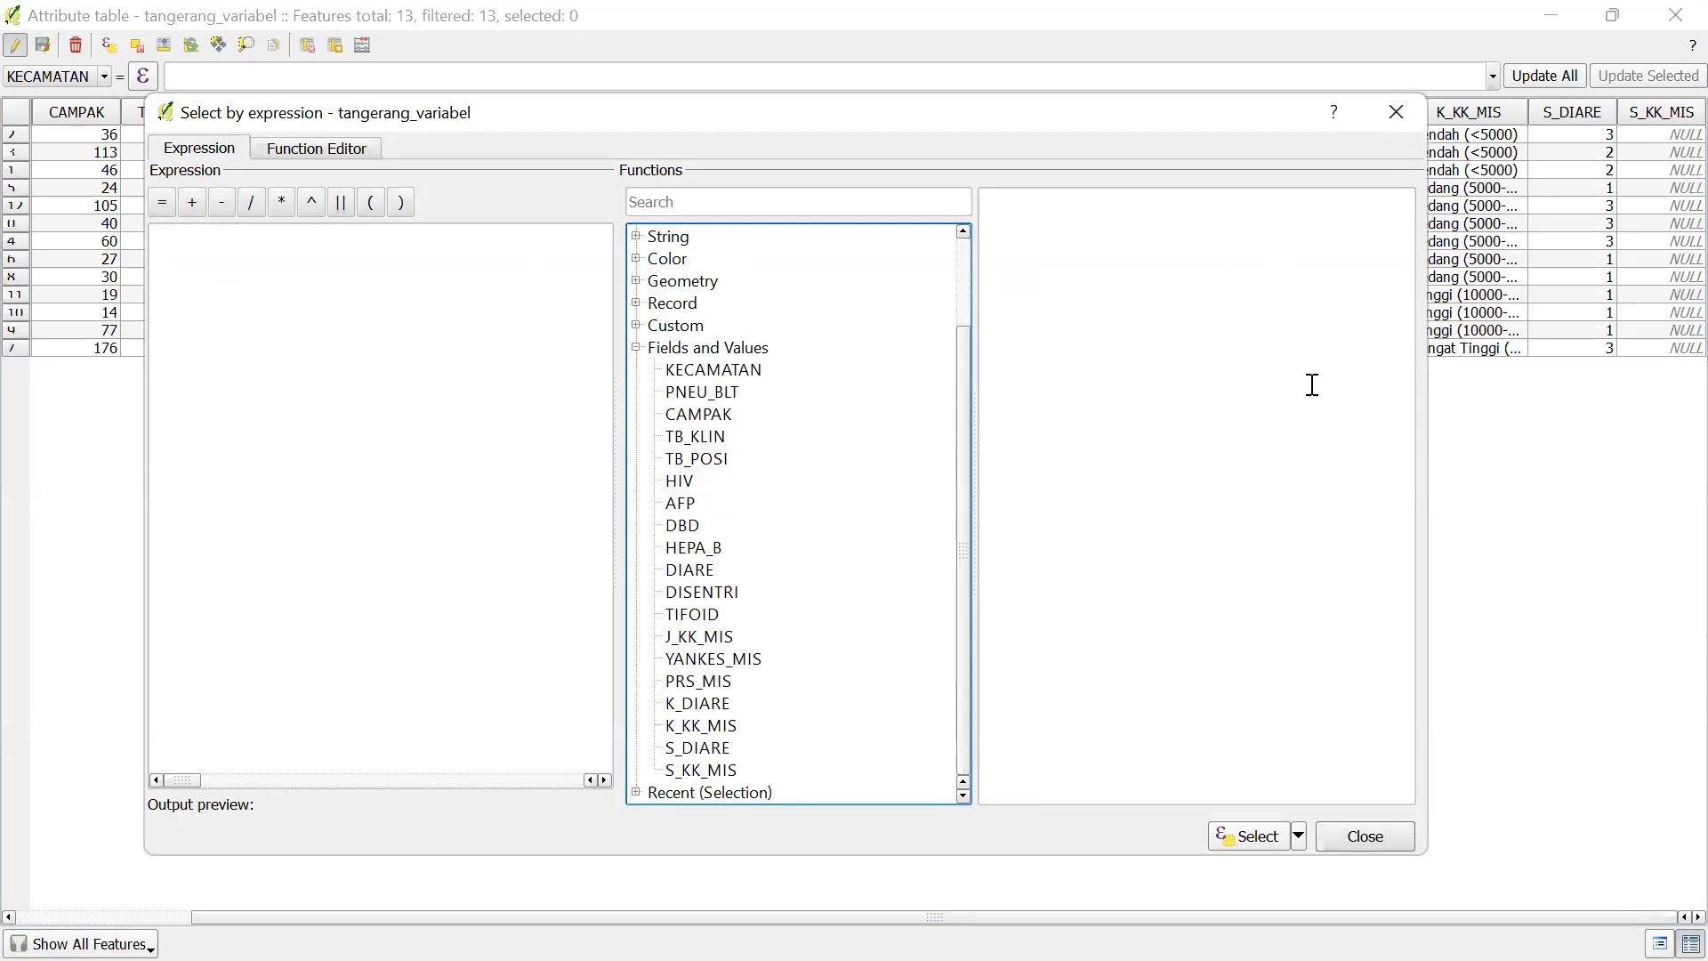
double_click(695, 726)
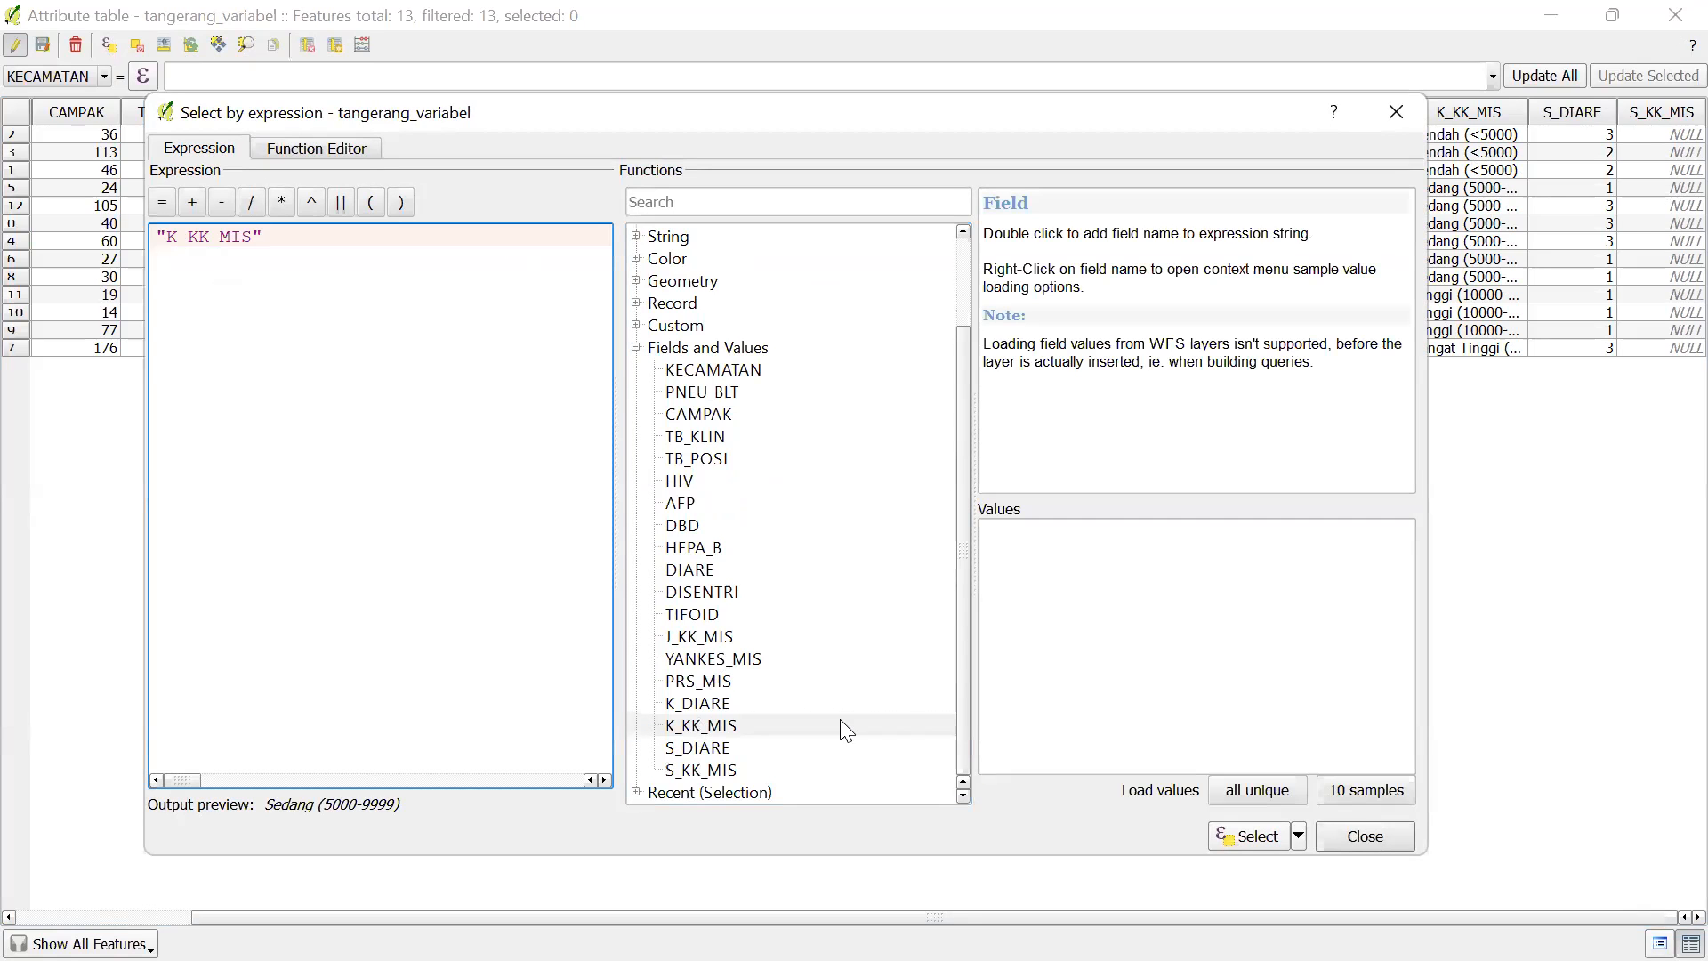
left_click(1251, 788)
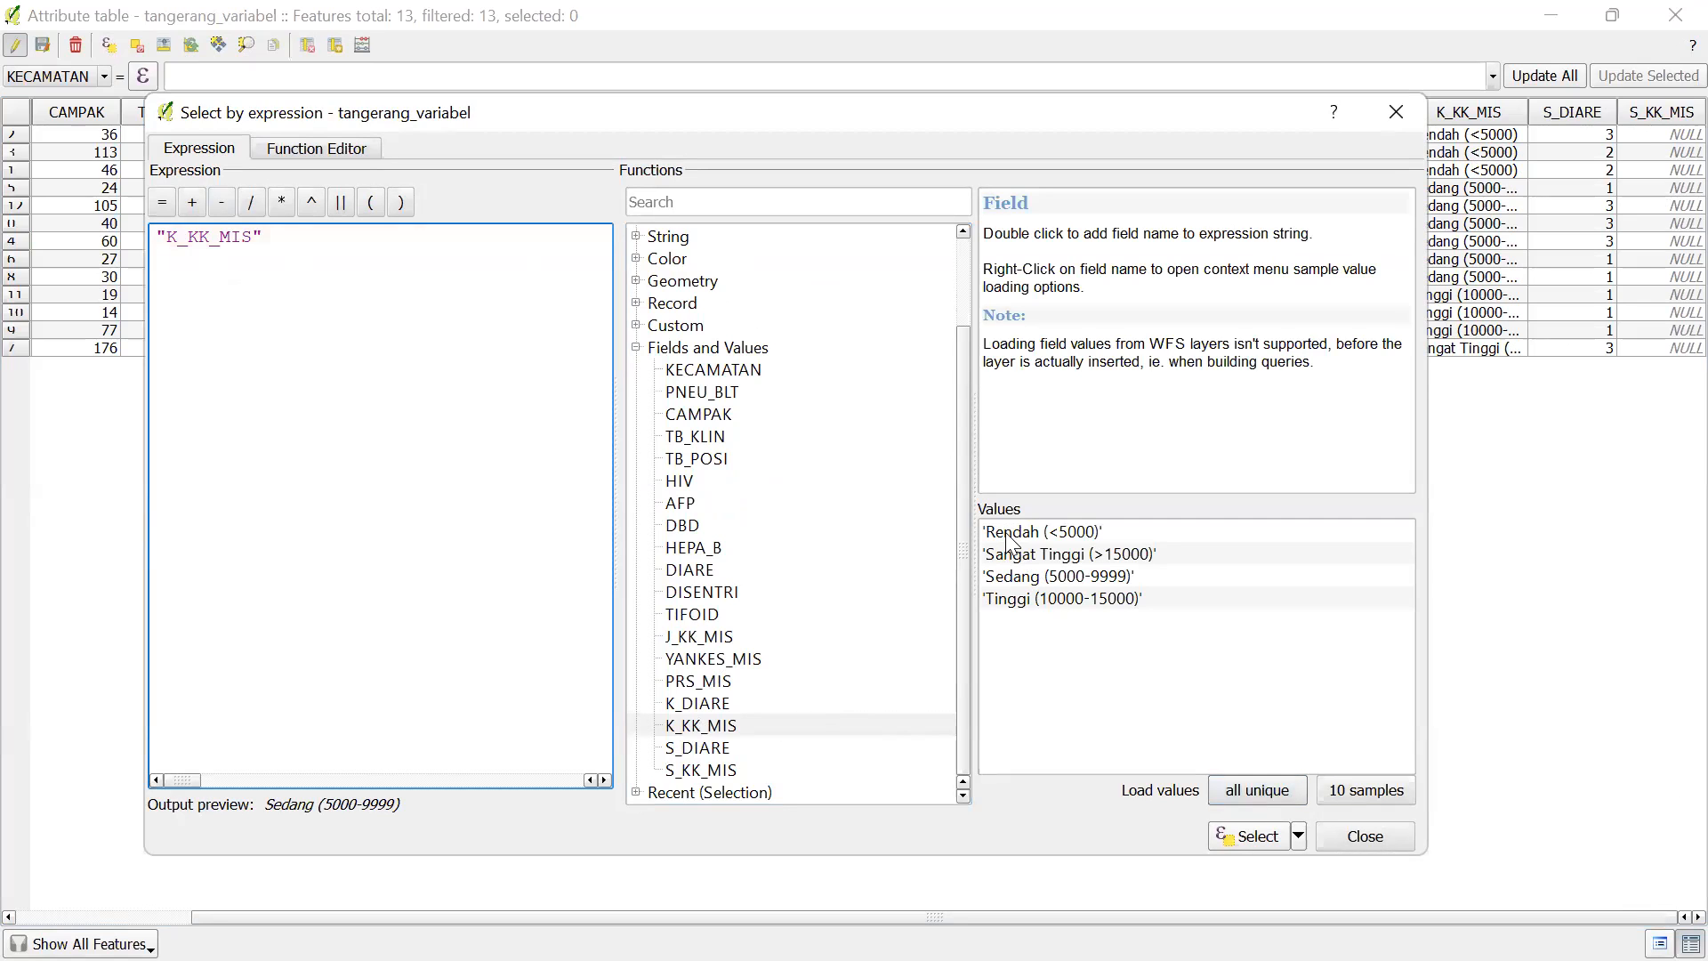
left_click(158, 203)
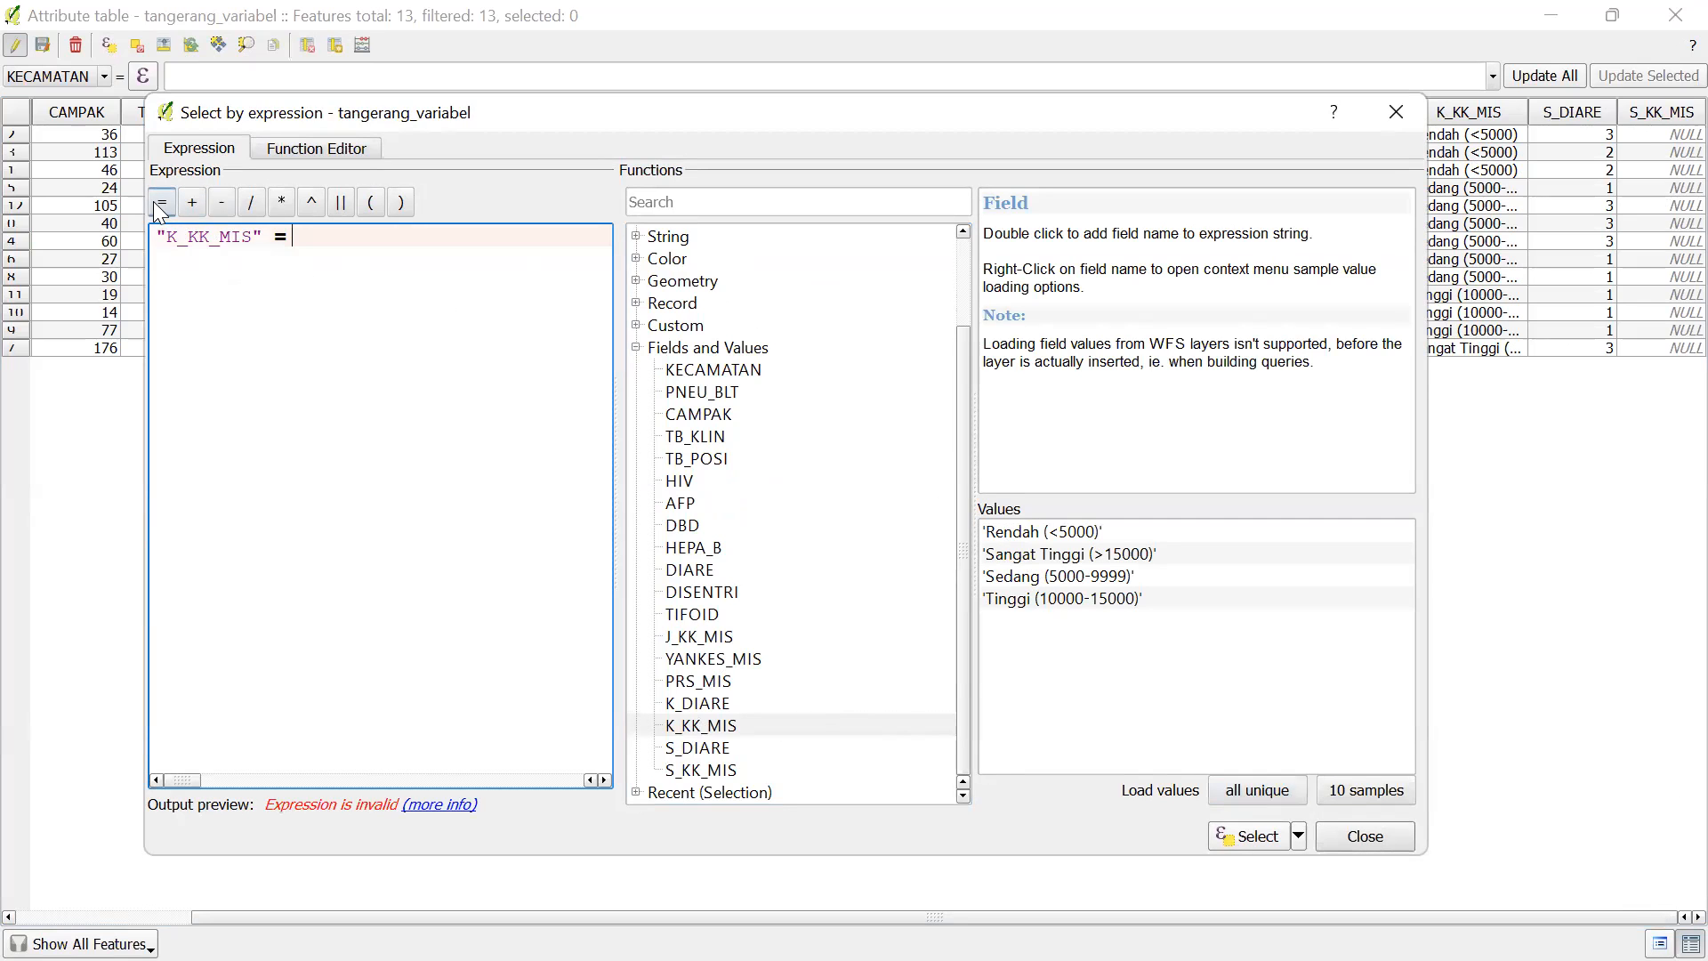
double_click(1012, 532)
left_click(1243, 836)
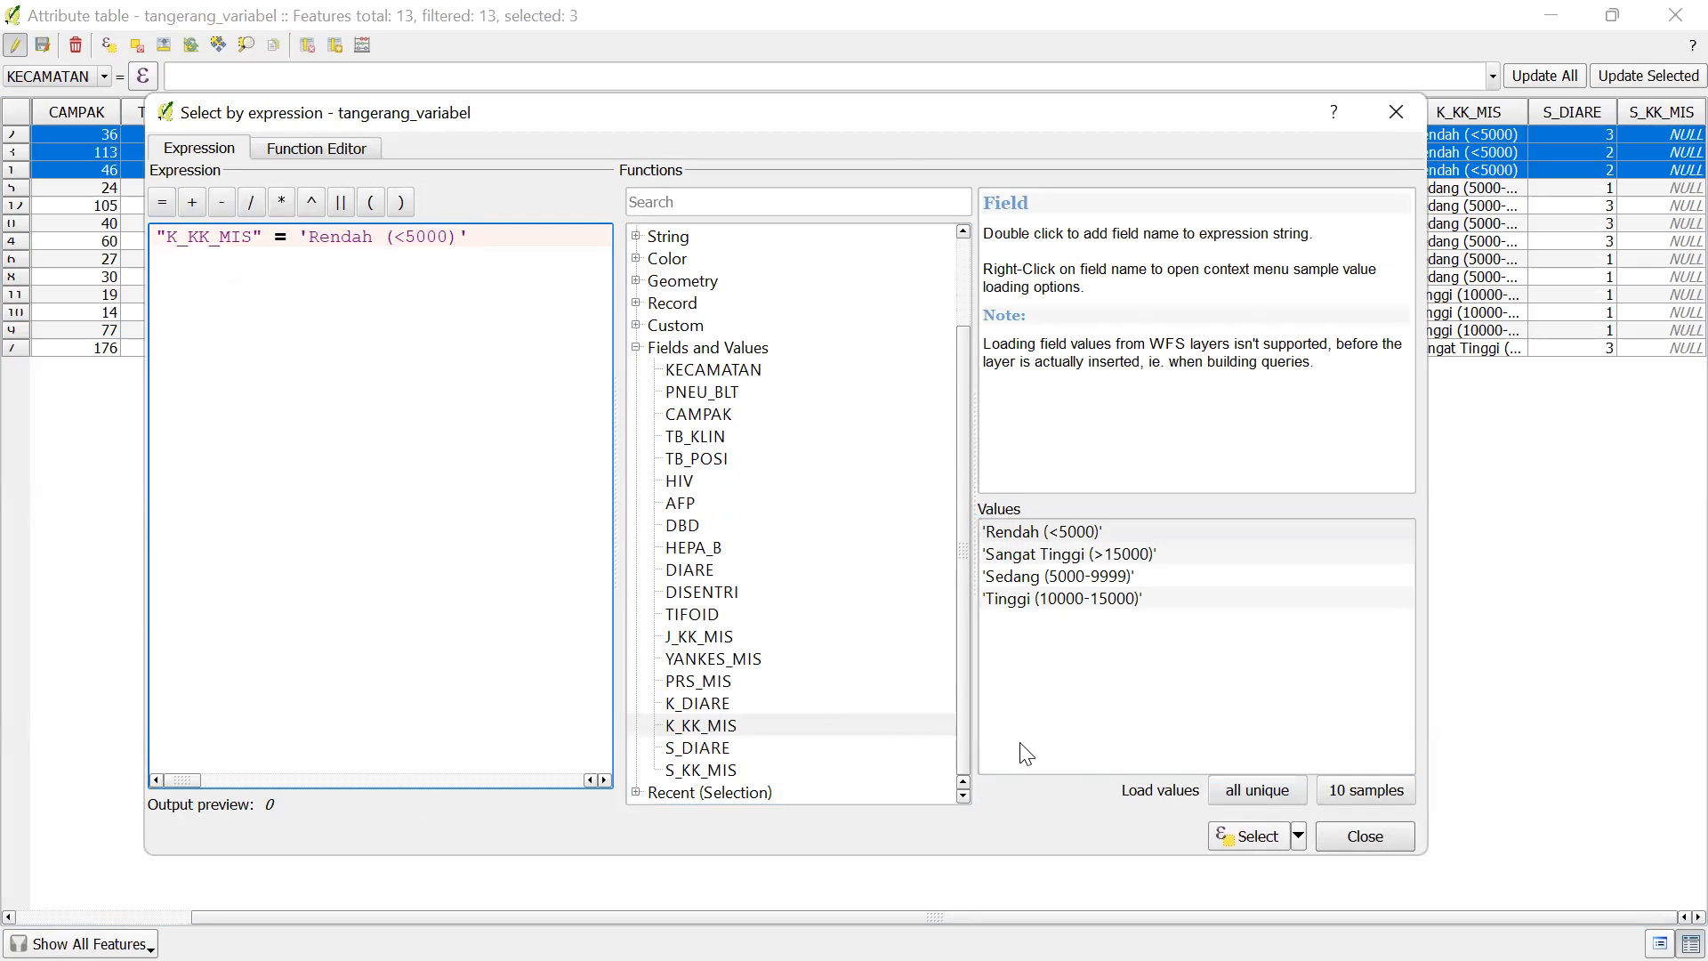
left_click(1396, 113)
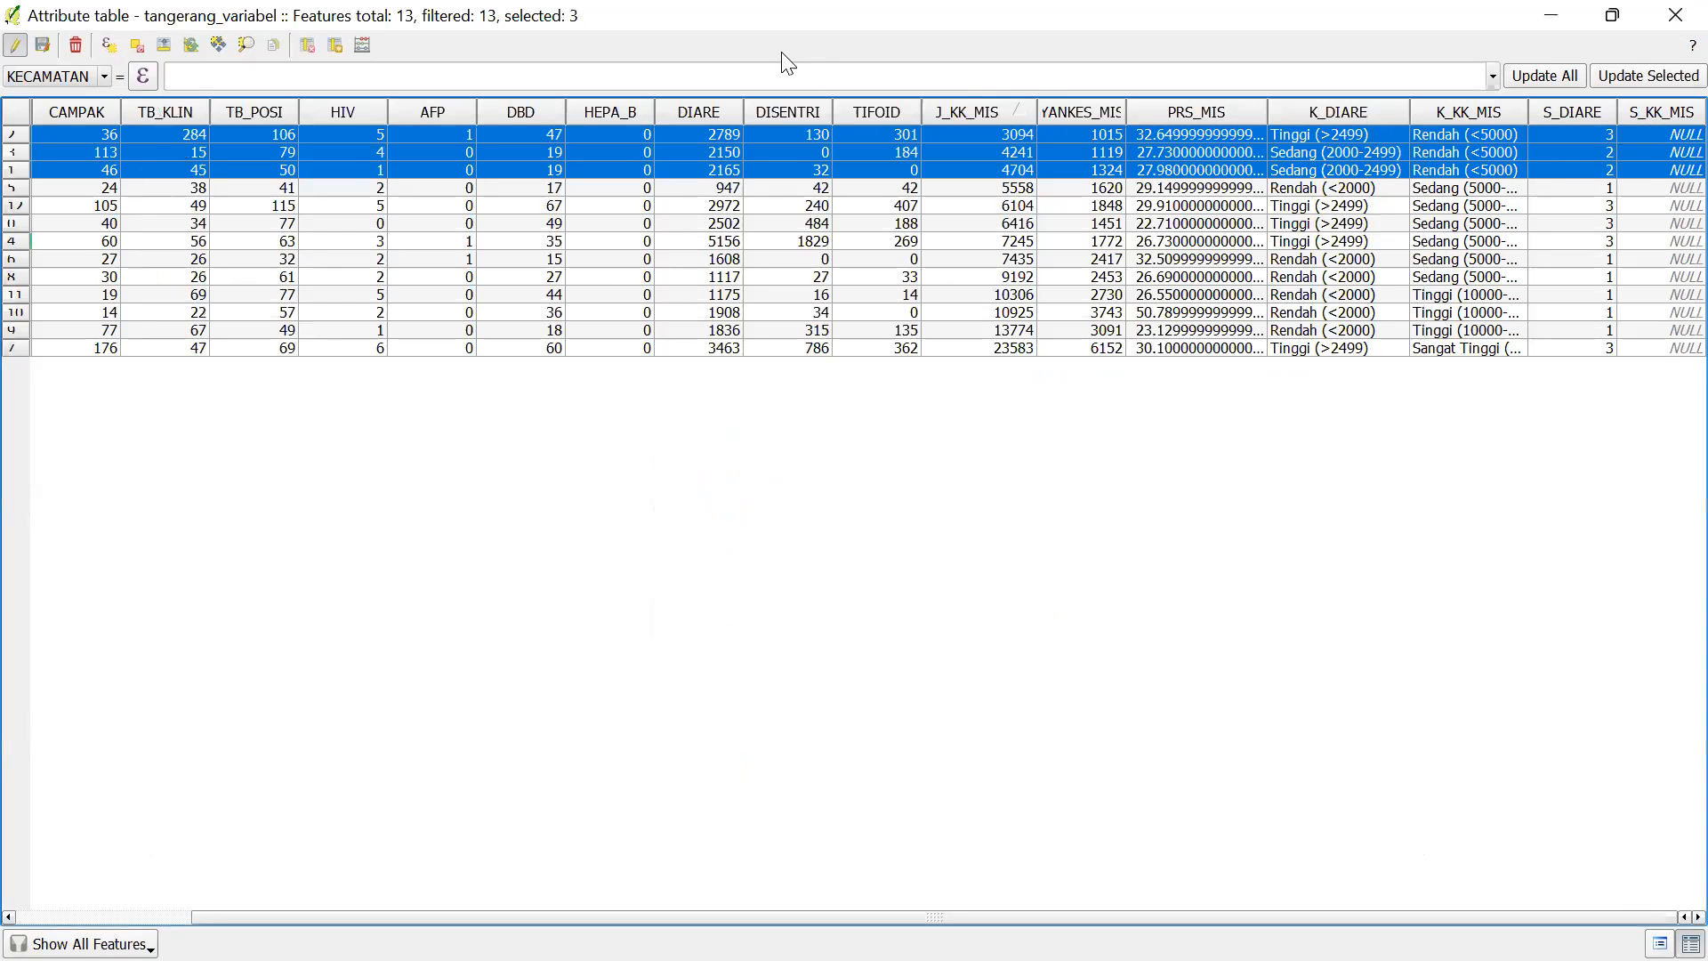
Use the field calculator to update the existing S_KK_MIS field to 1 for the selected Rendah (<5000) features
left_click(364, 45)
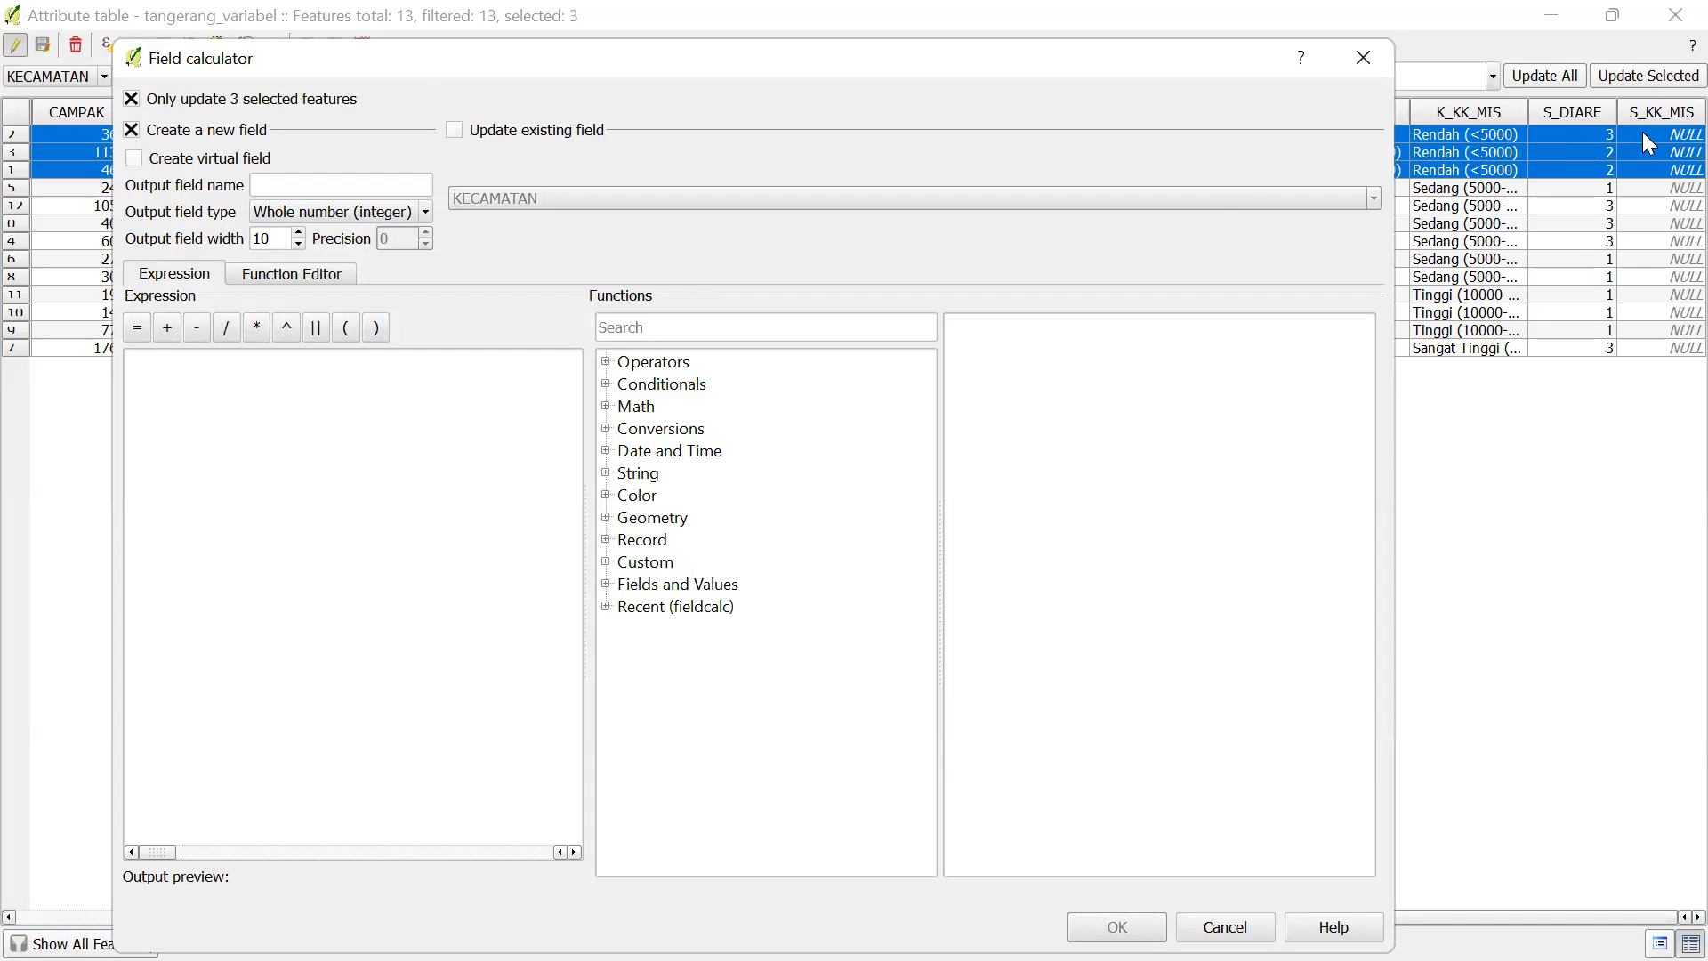
left_click(459, 133)
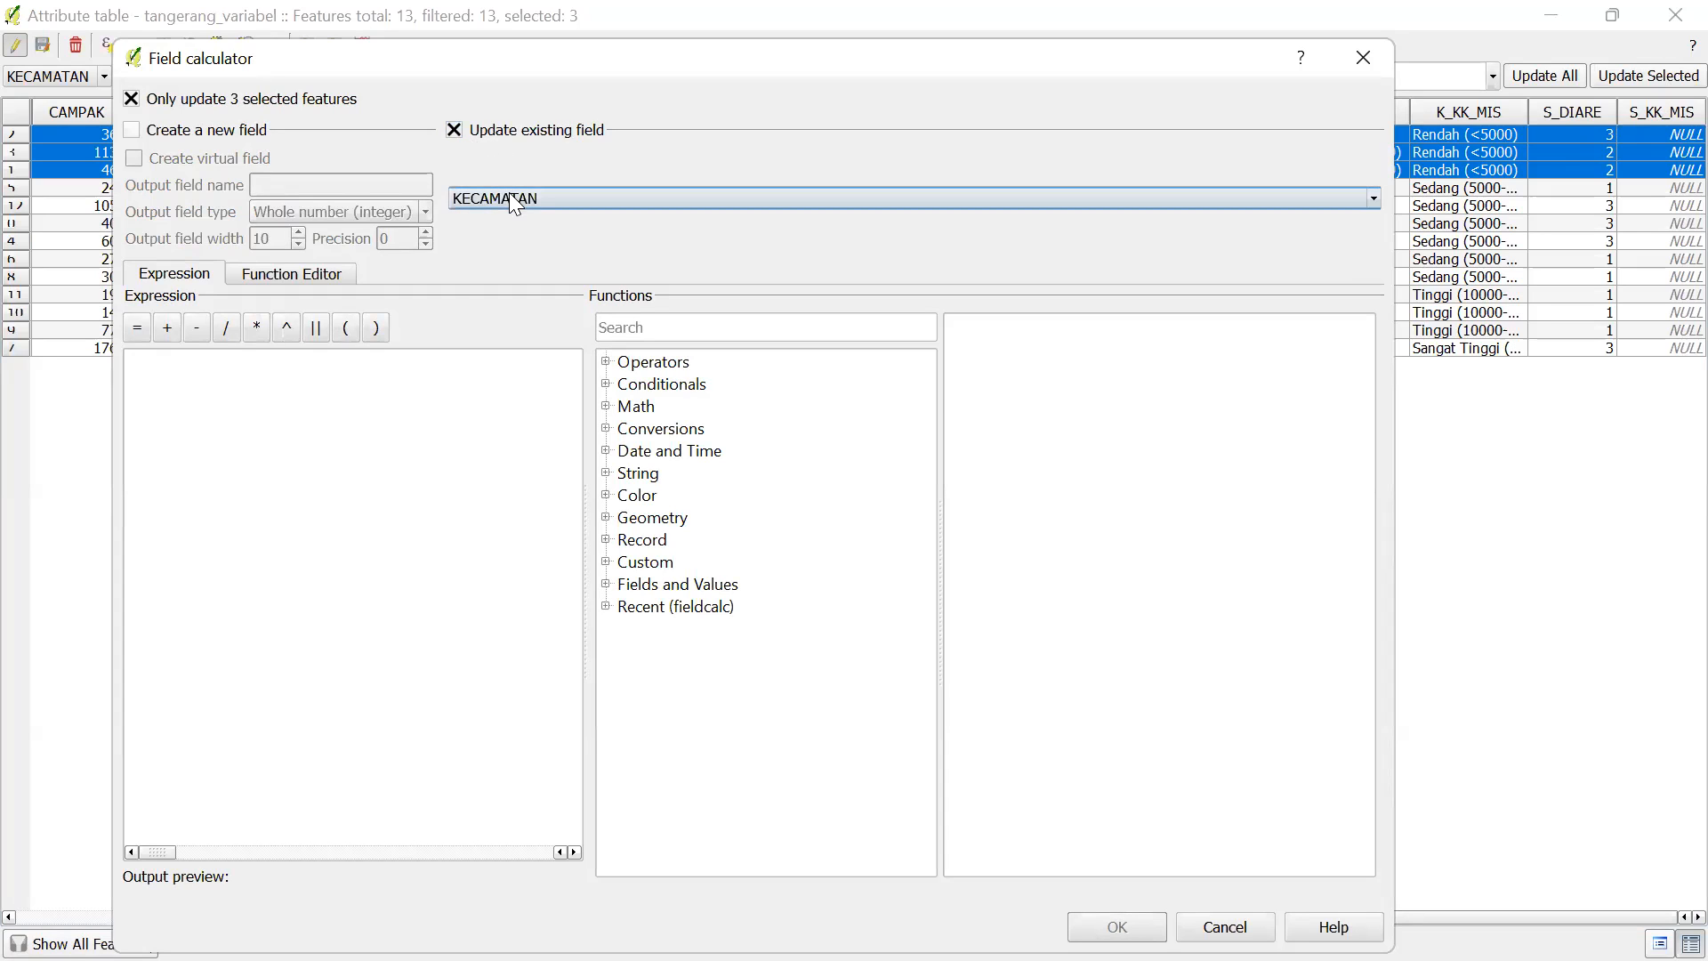
left_click(512, 206)
scroll(530, 290, "down", 3)
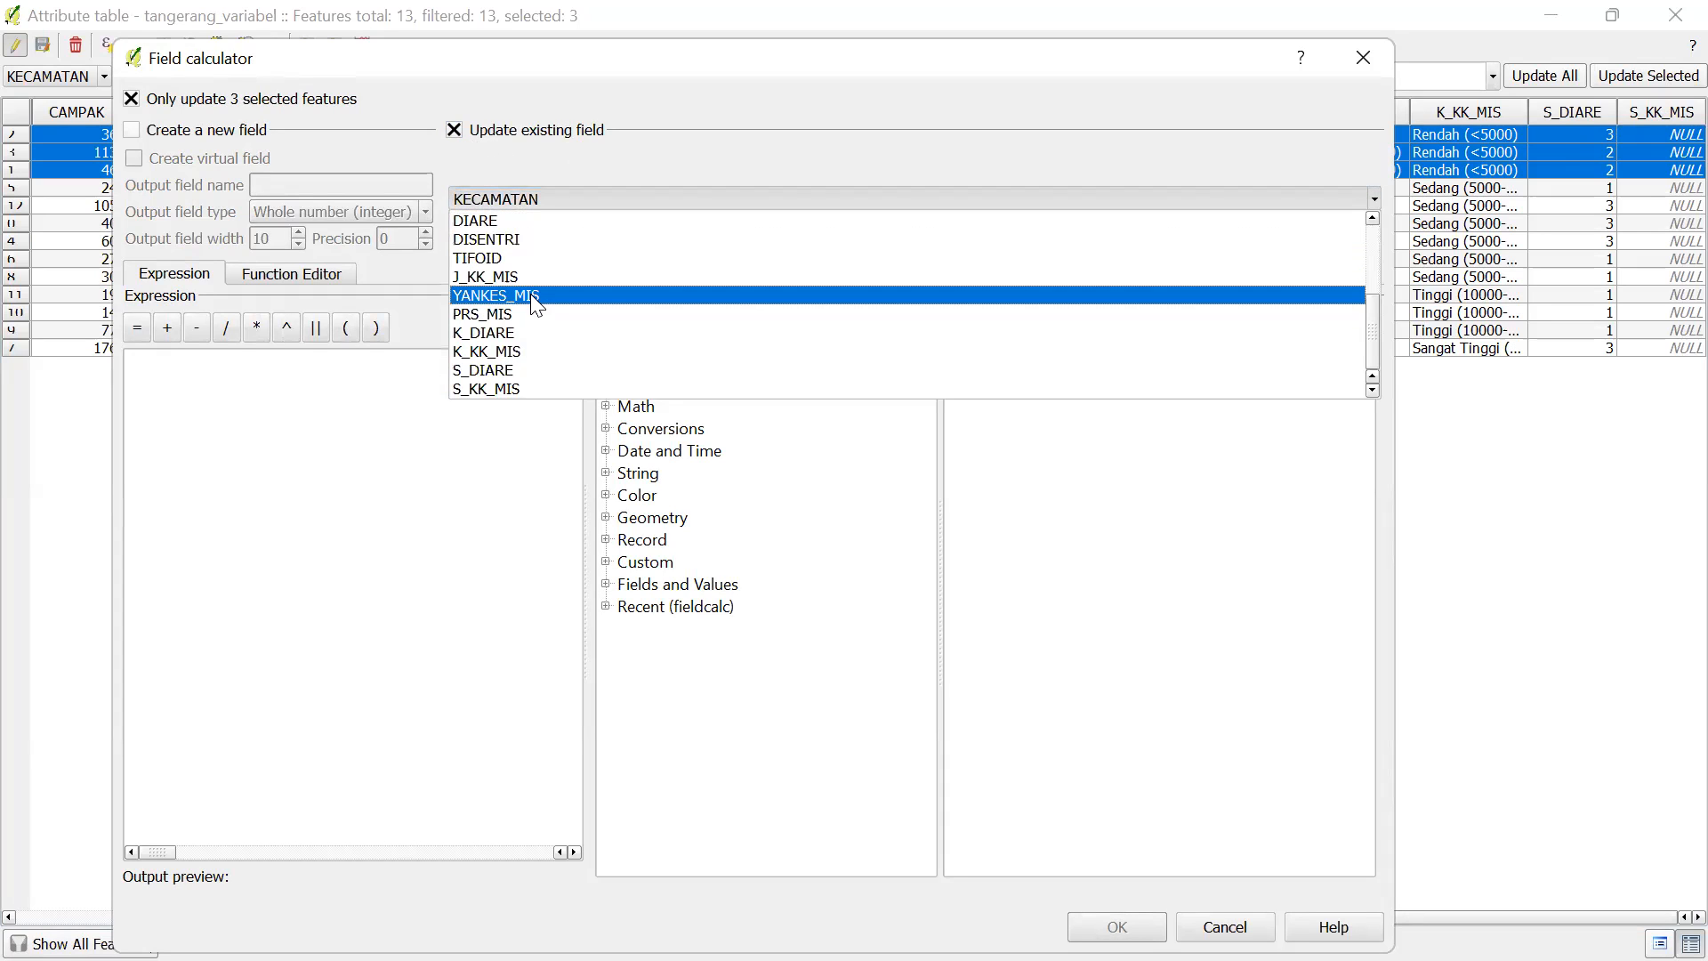
left_click(521, 386)
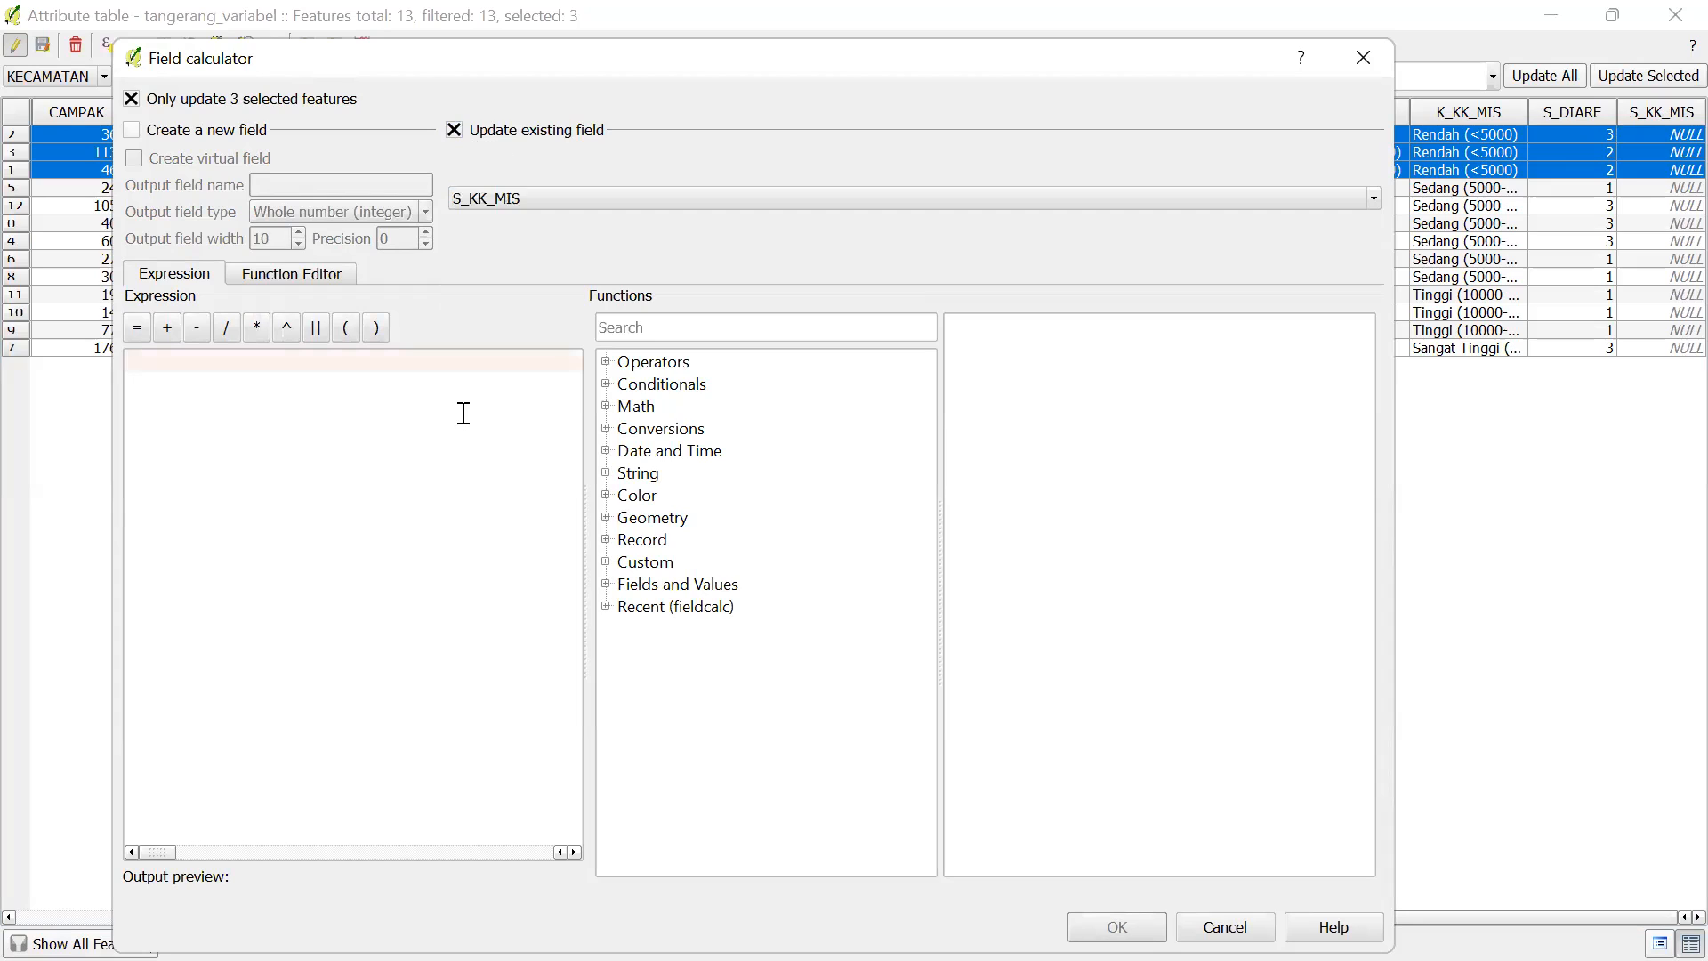
left_click(464, 413)
type("'1")
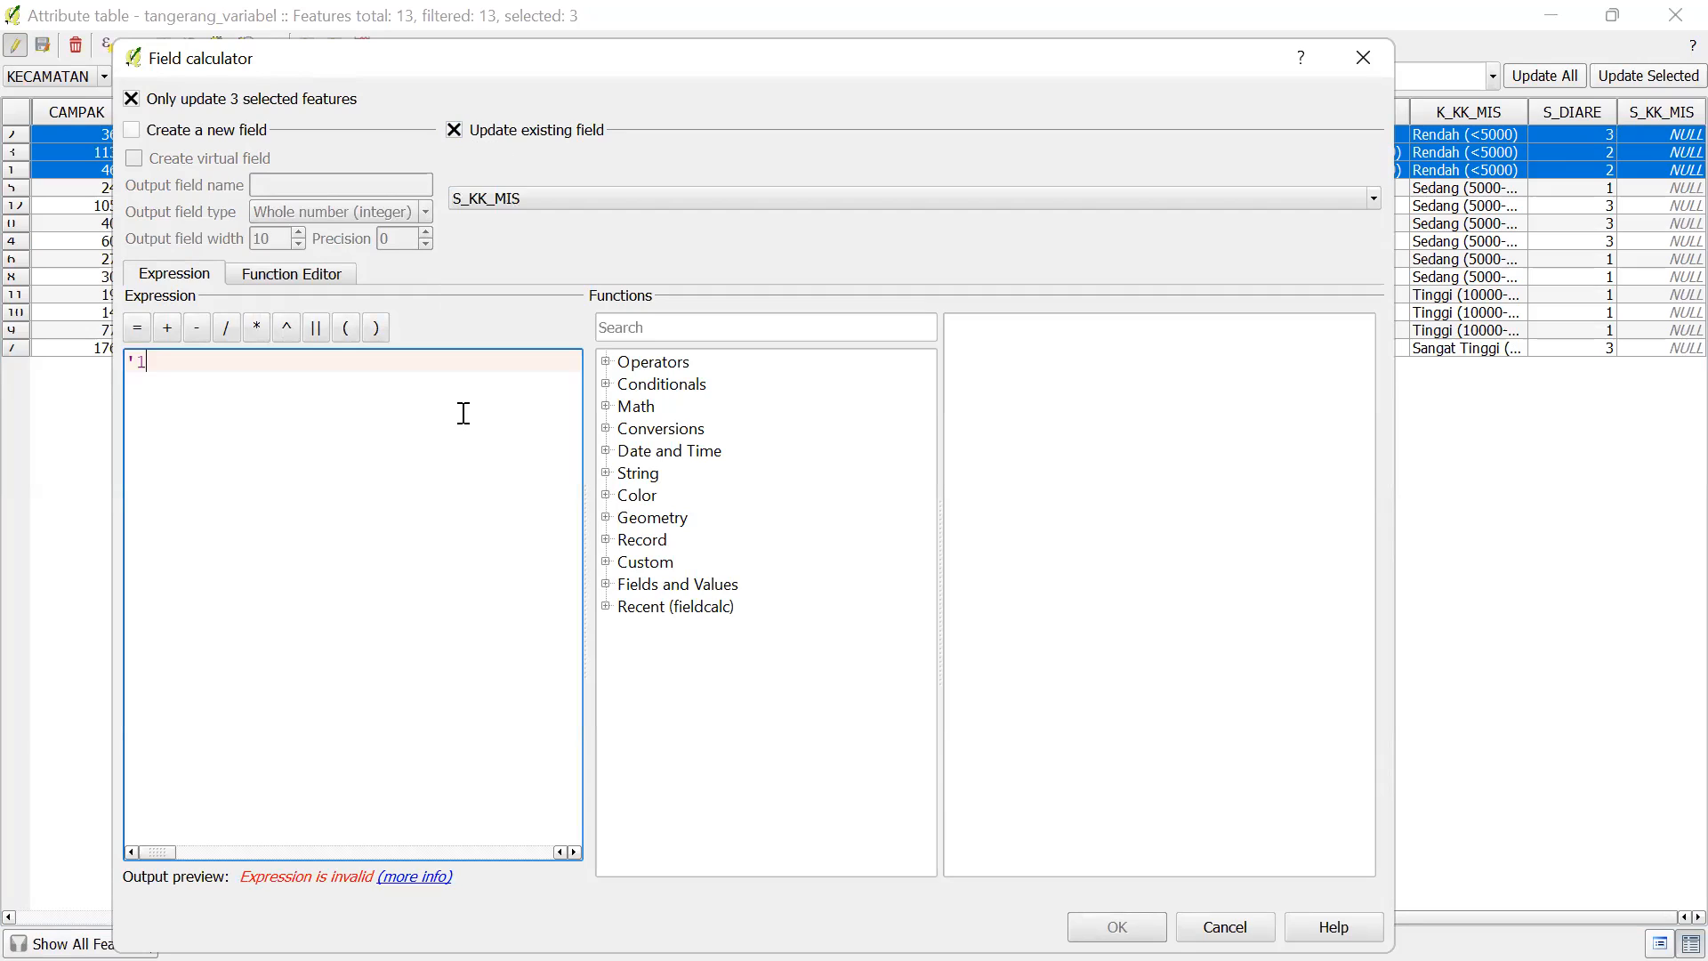
key("BackSpace")
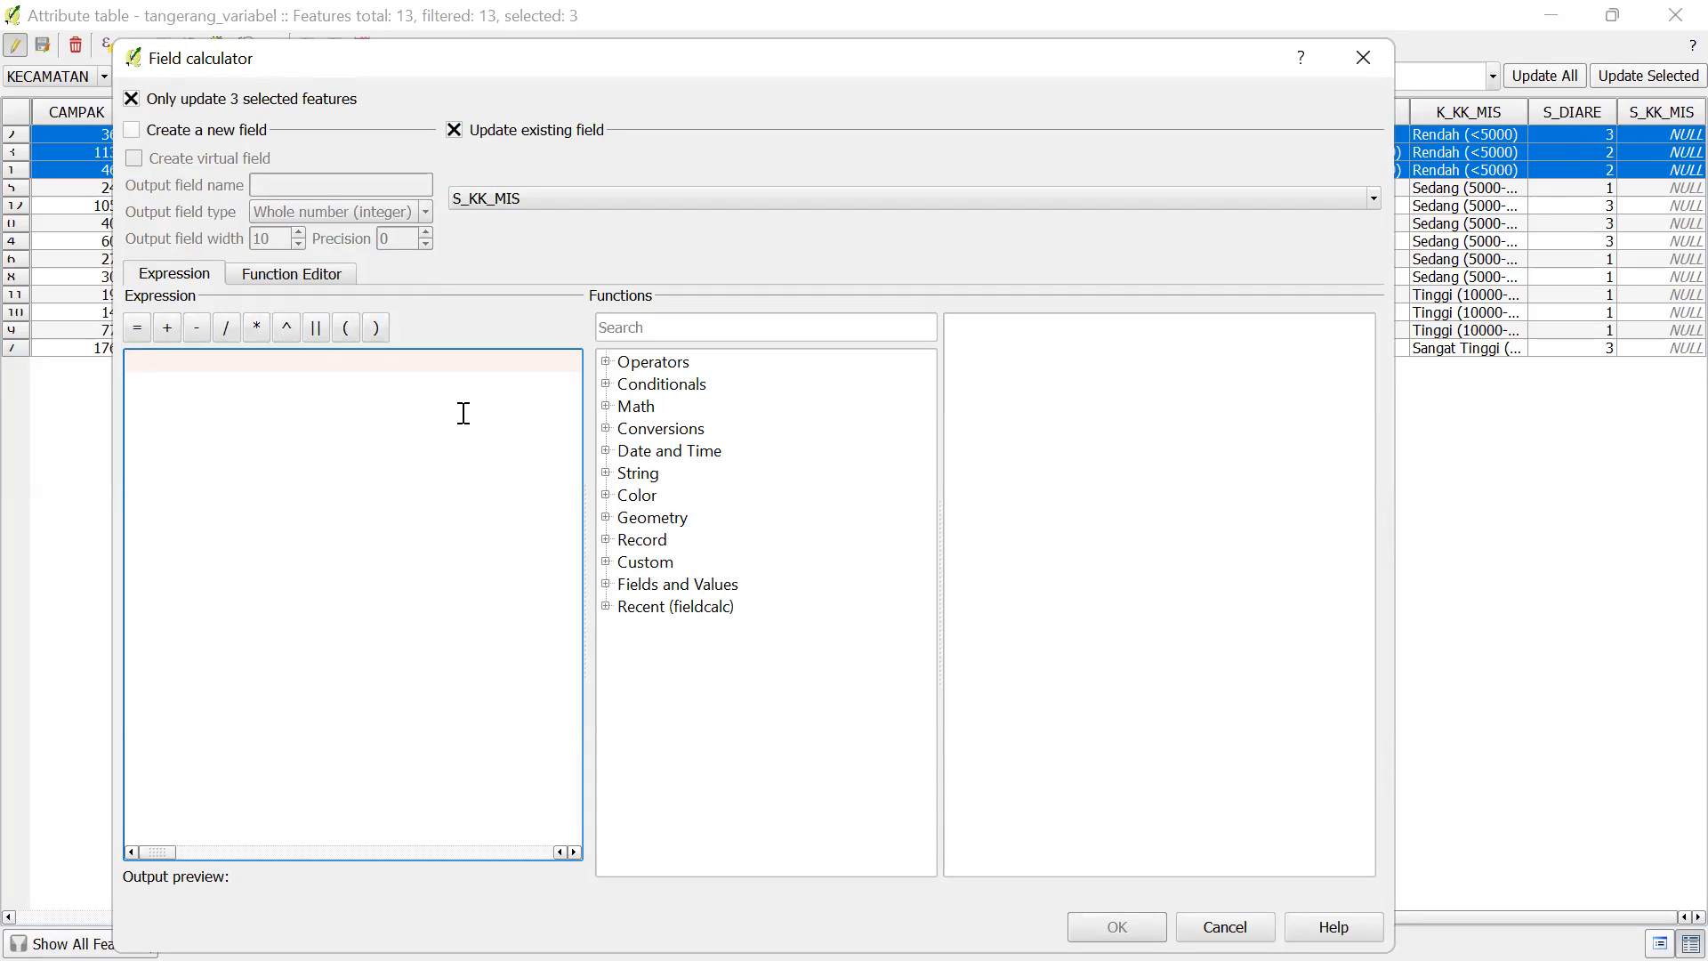
type("1")
left_click(1147, 927)
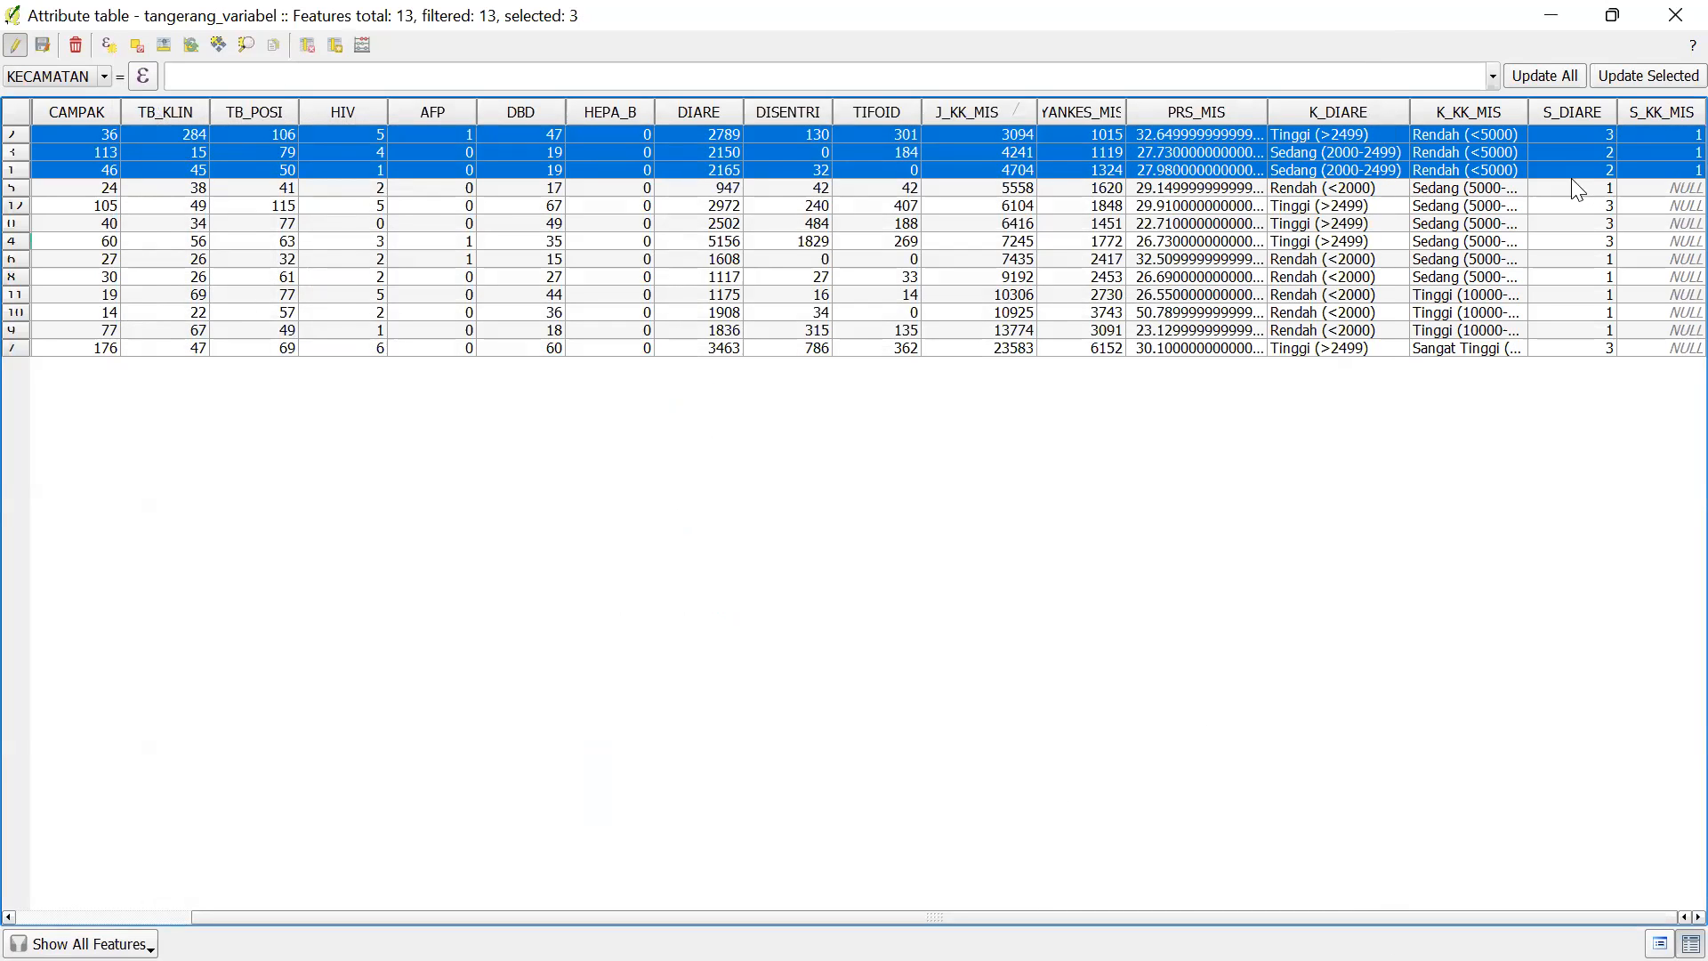
Select the features matching the expression "K_KK_MIS" = 'Sedang (5000-9999)'
left_click(108, 50)
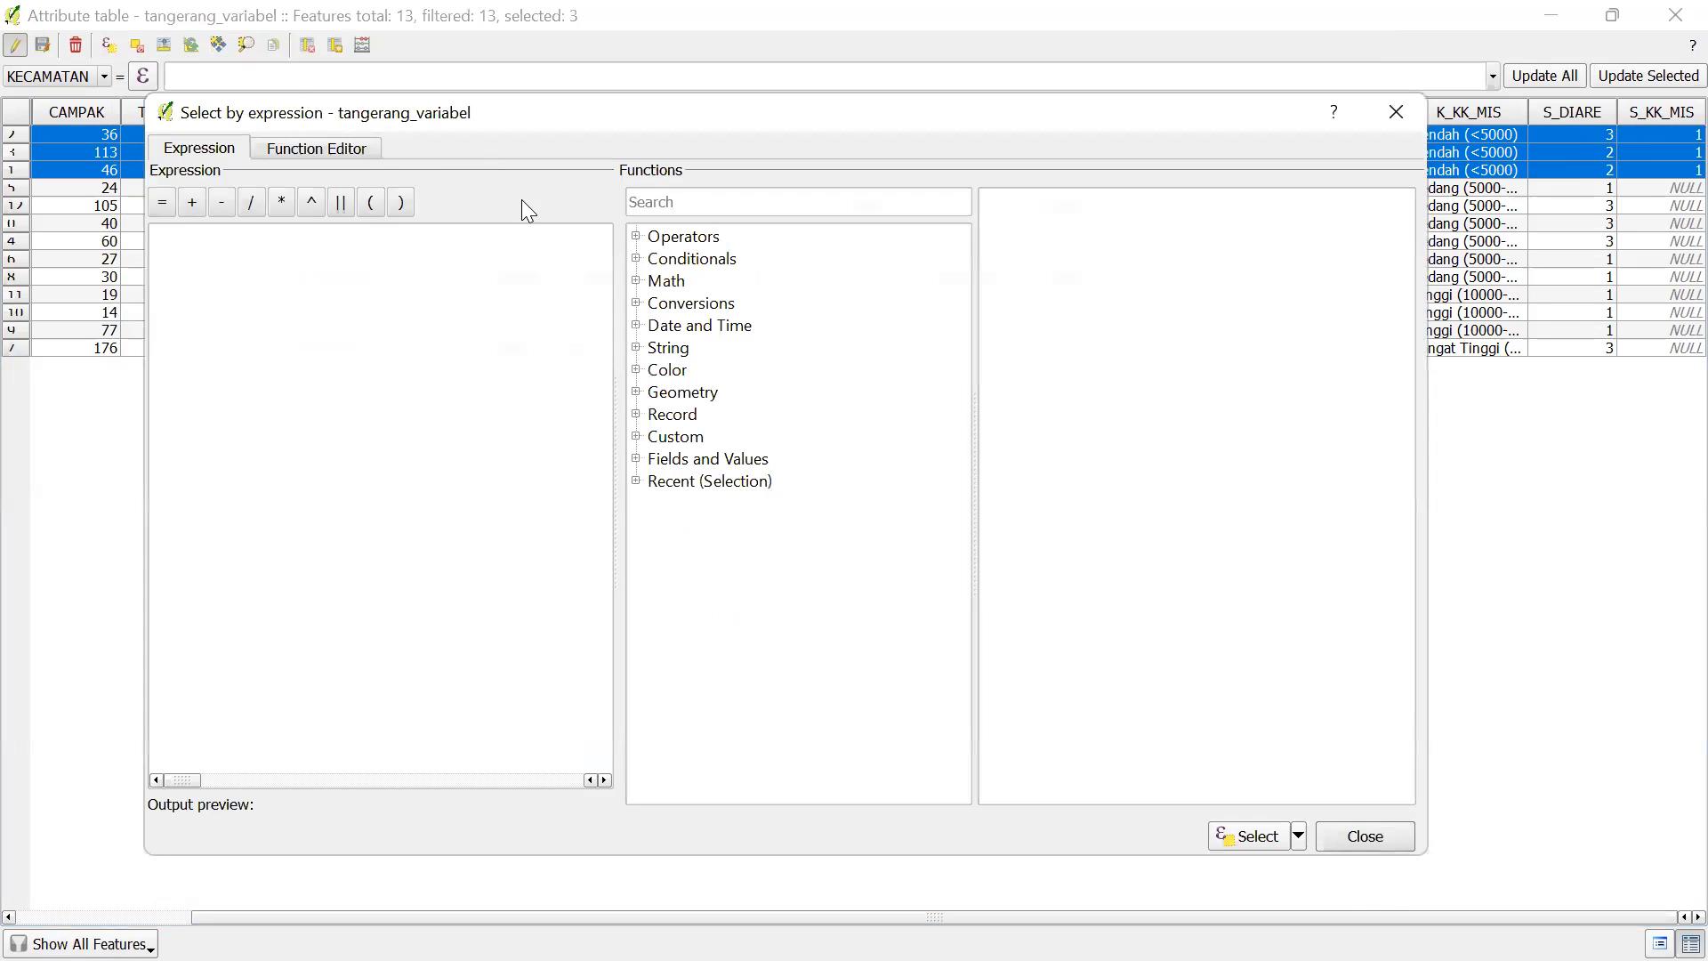
left_click(637, 459)
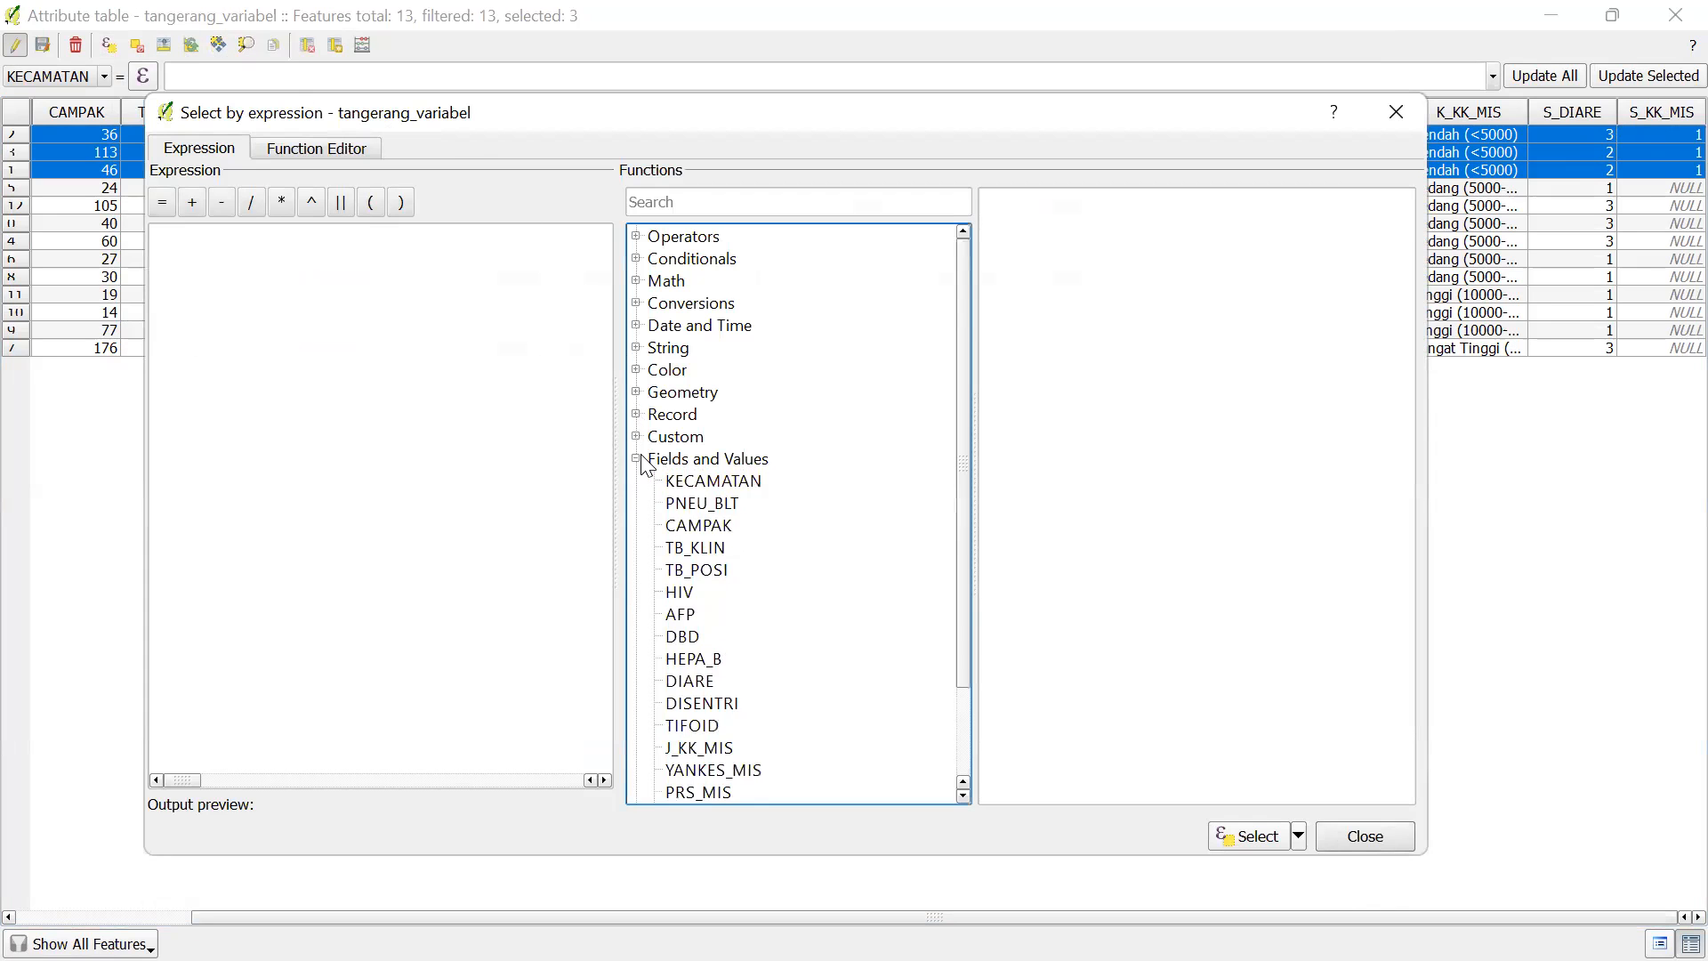
scroll(649, 464, "down", 2)
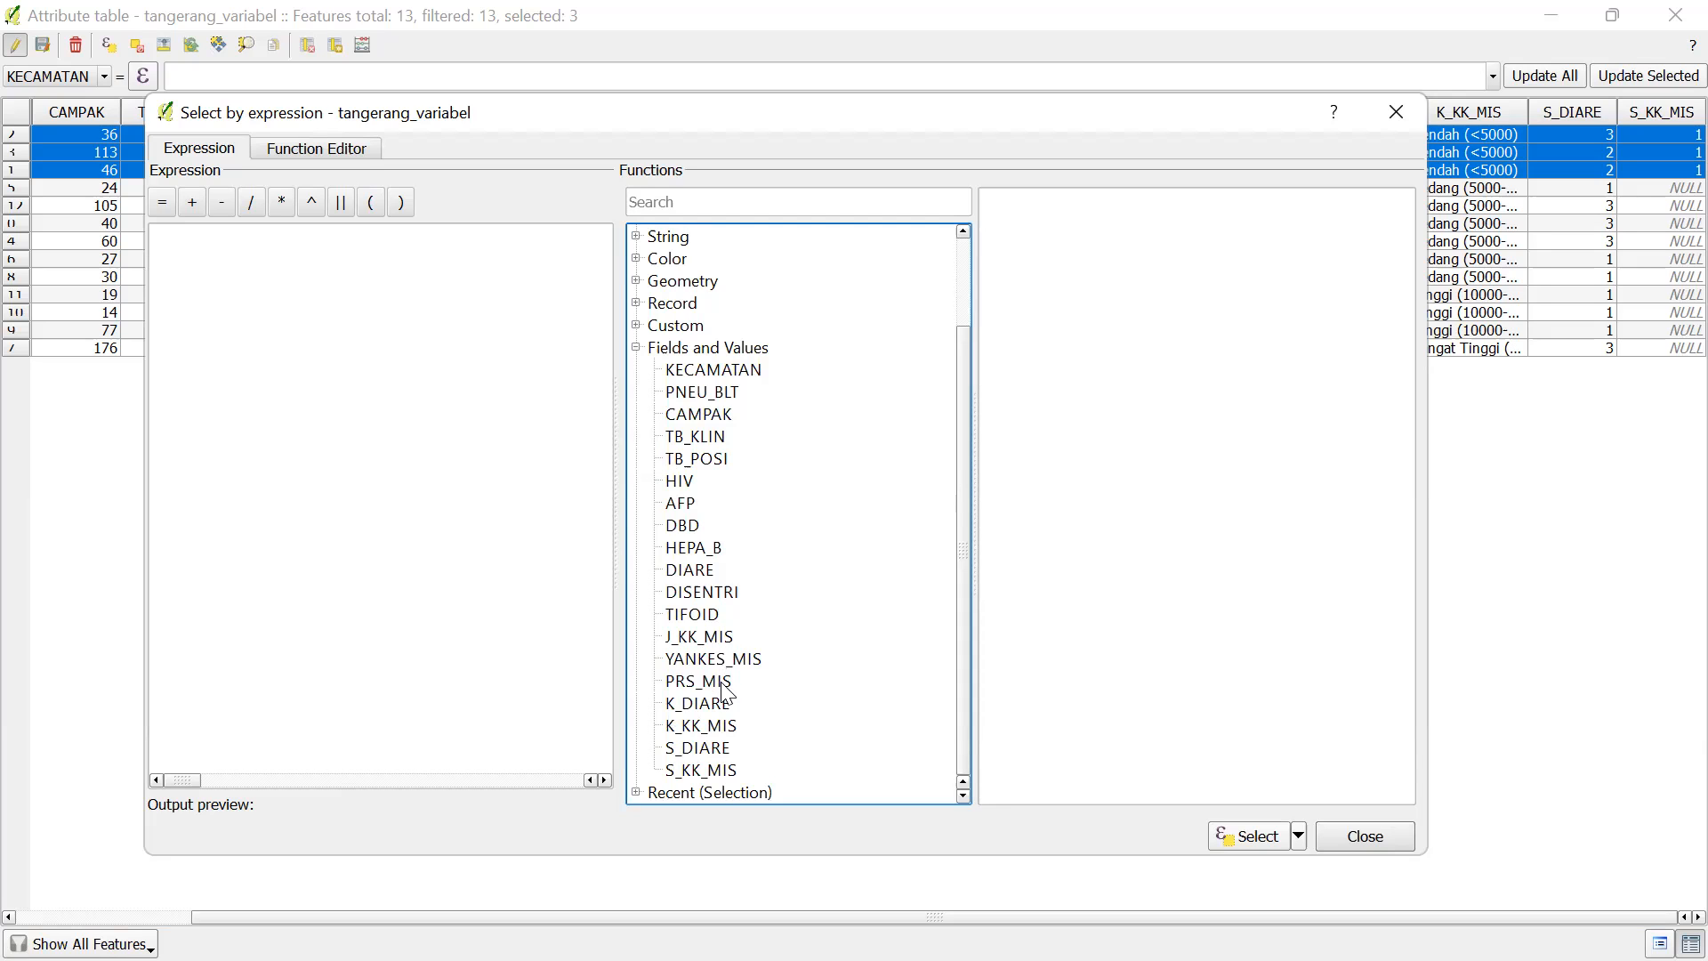
double_click(712, 728)
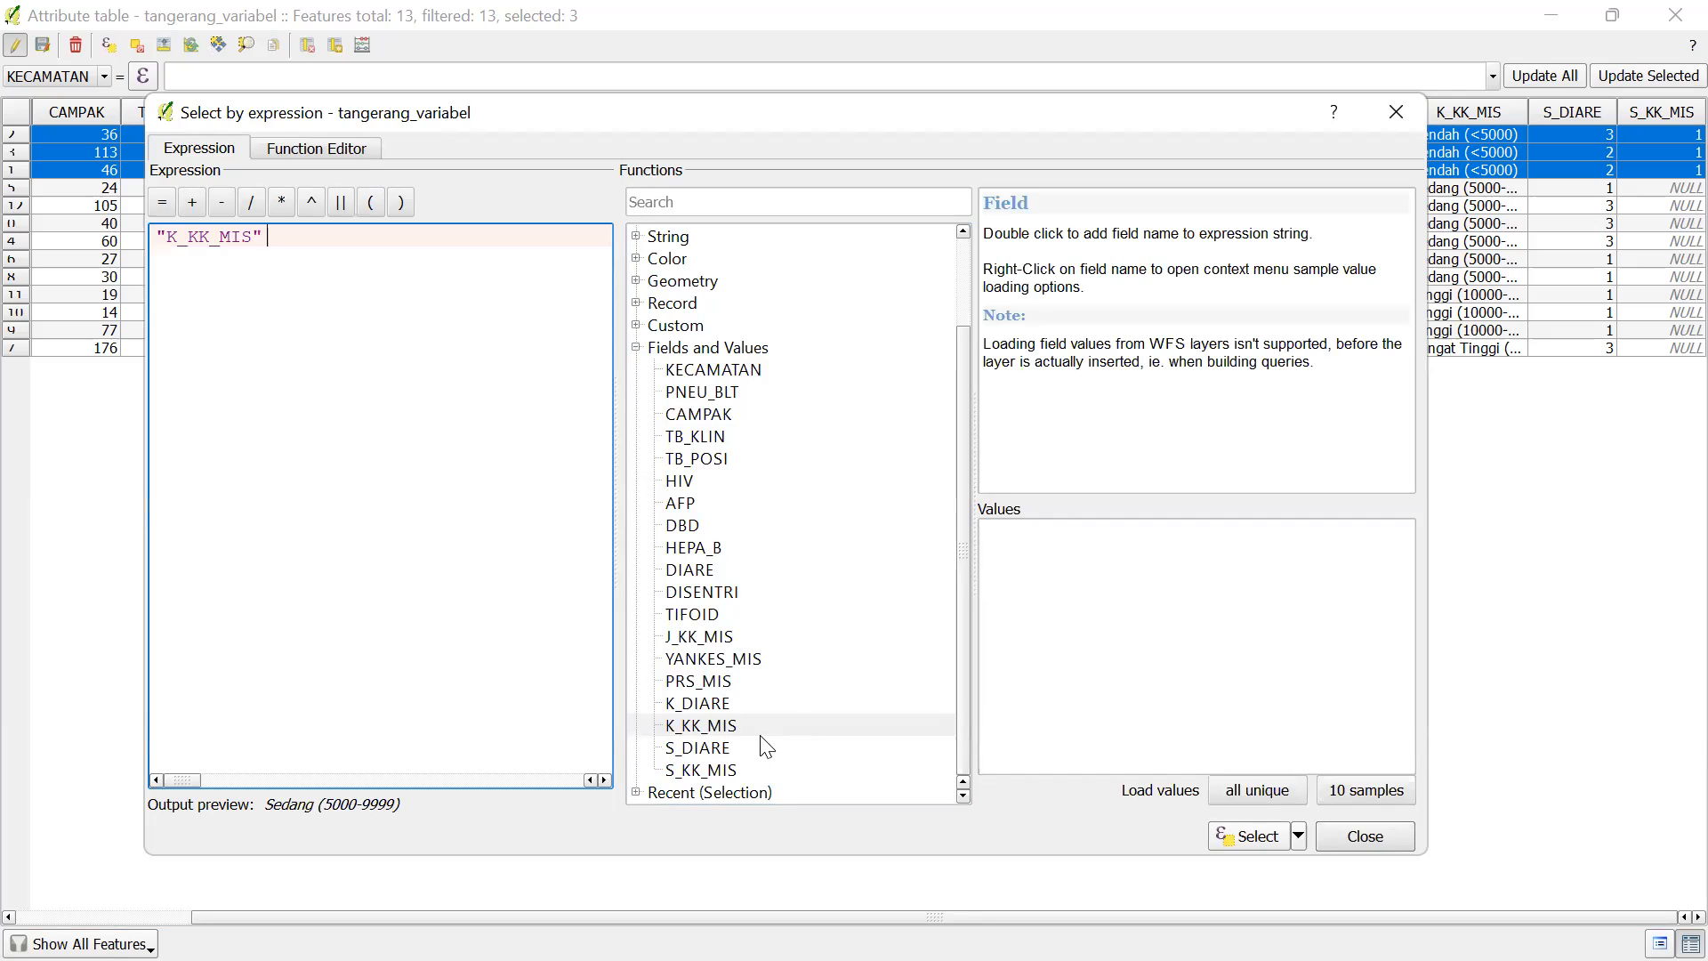
left_click(1258, 798)
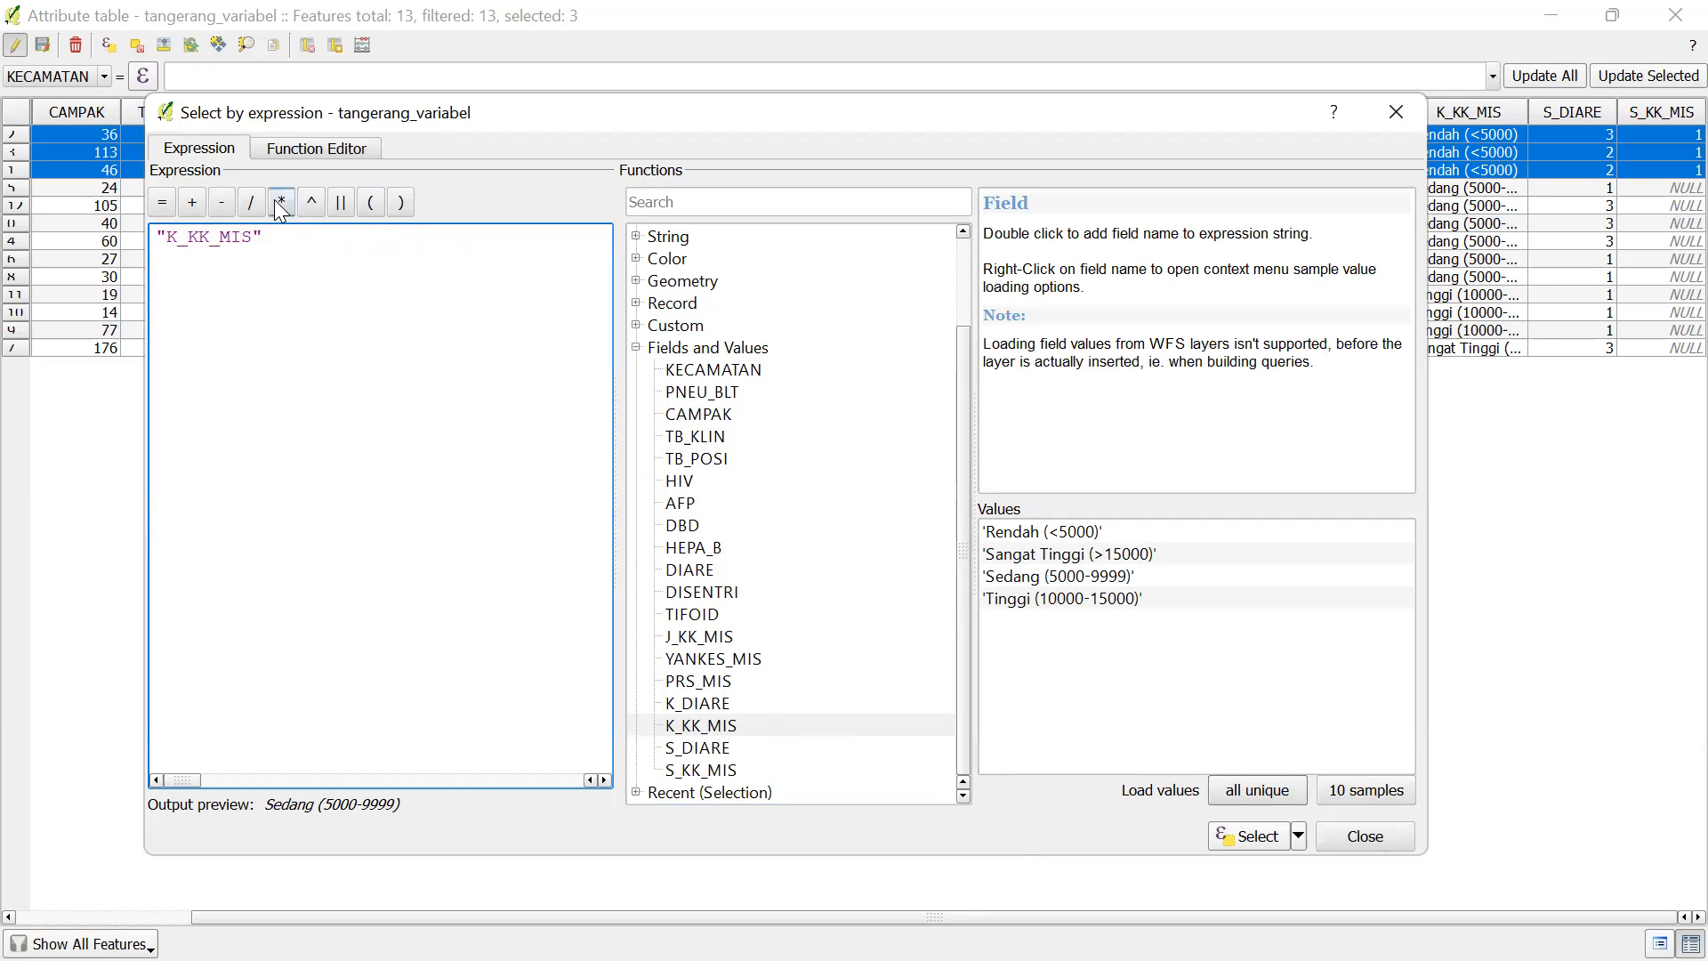
left_click(162, 202)
double_click(1036, 576)
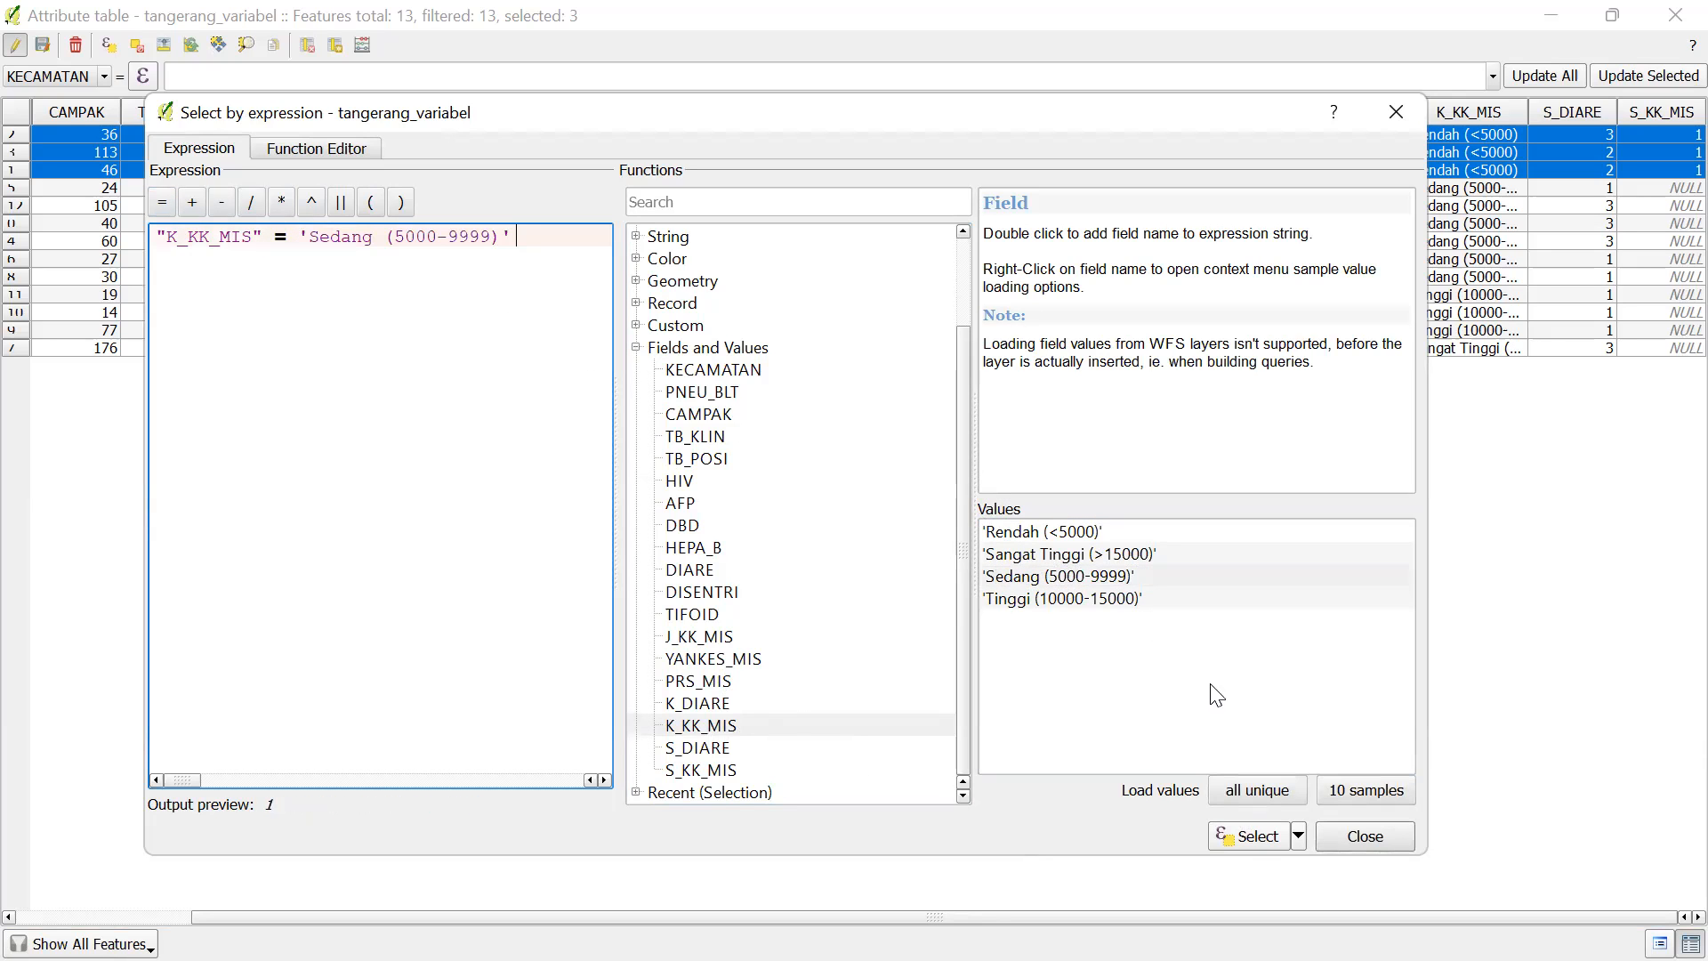
left_click(1250, 836)
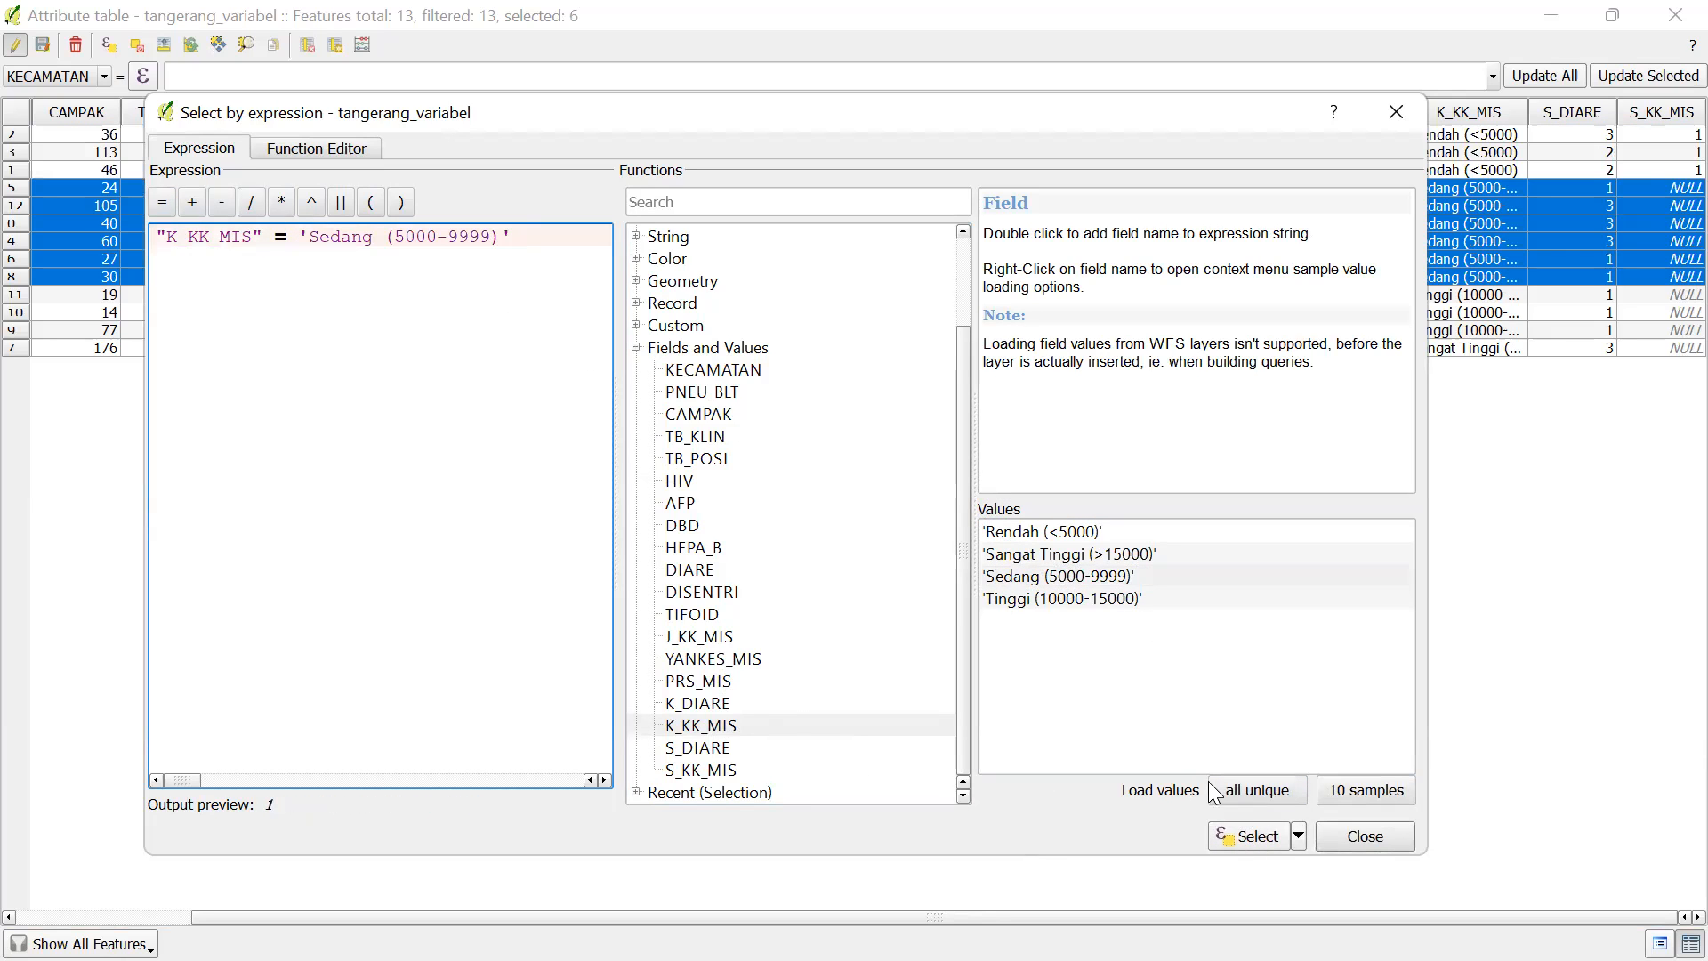
left_click(1396, 115)
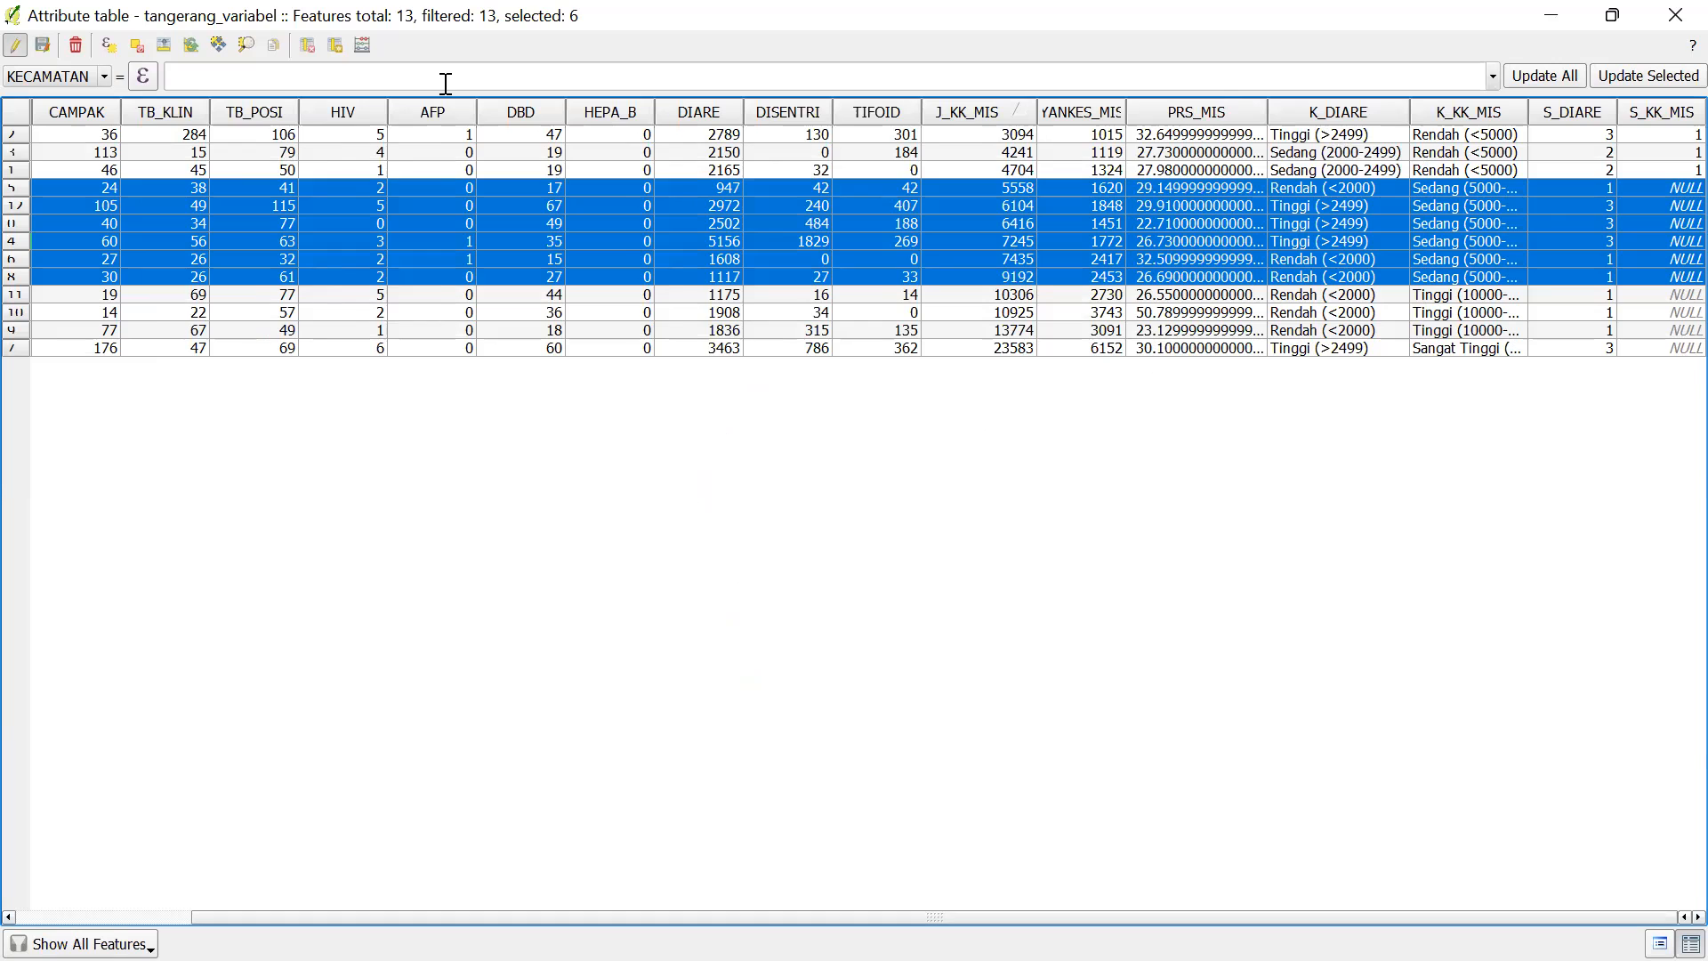
Use the field calculator to update the existing S_KK_MIS field to 2 for the selected Sedang (5000-9999) features
key("ctrl+i")
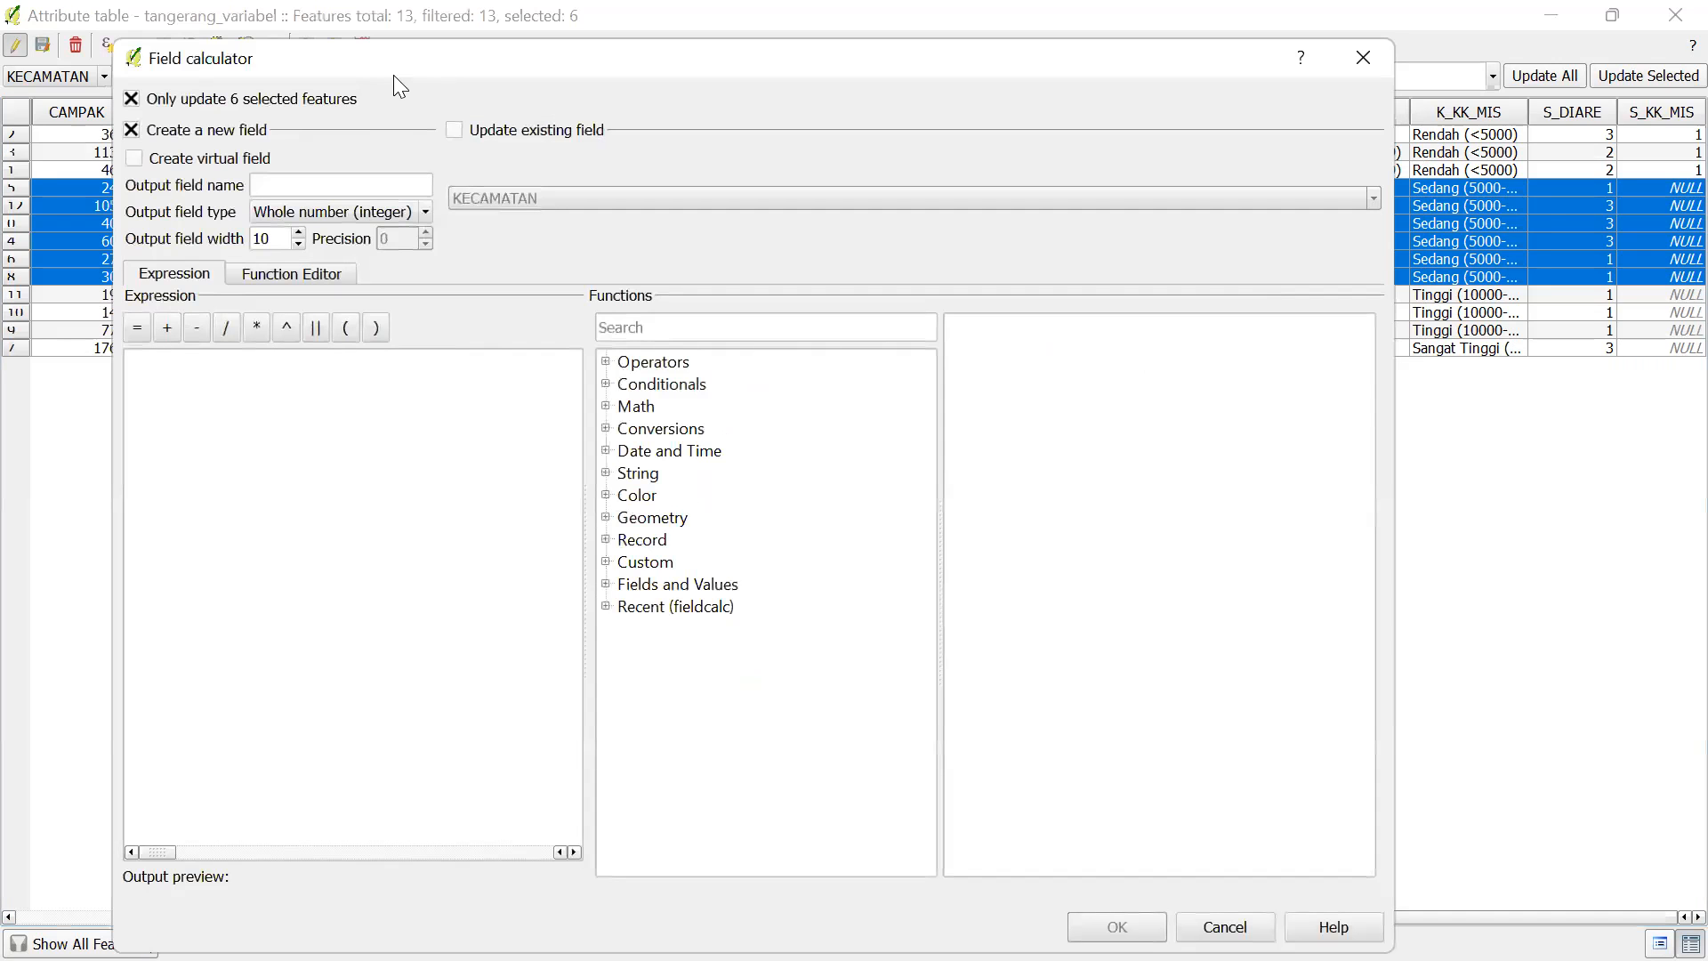
left_click(455, 131)
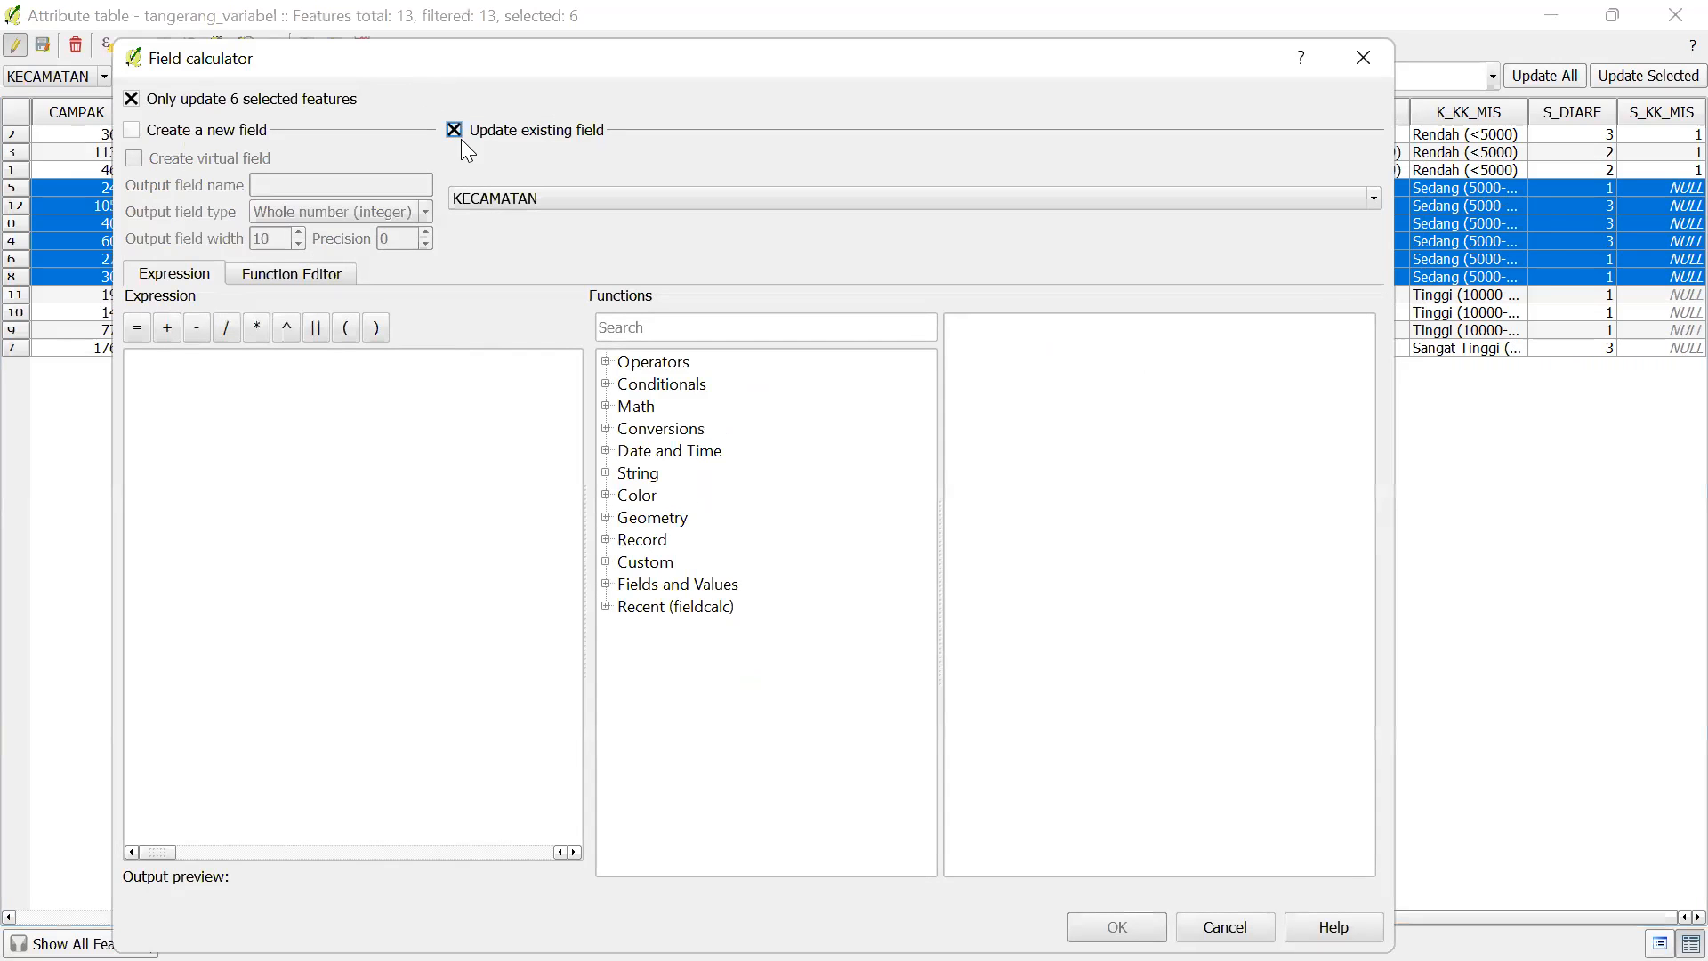
left_click(491, 199)
scroll(531, 317, "down", 3)
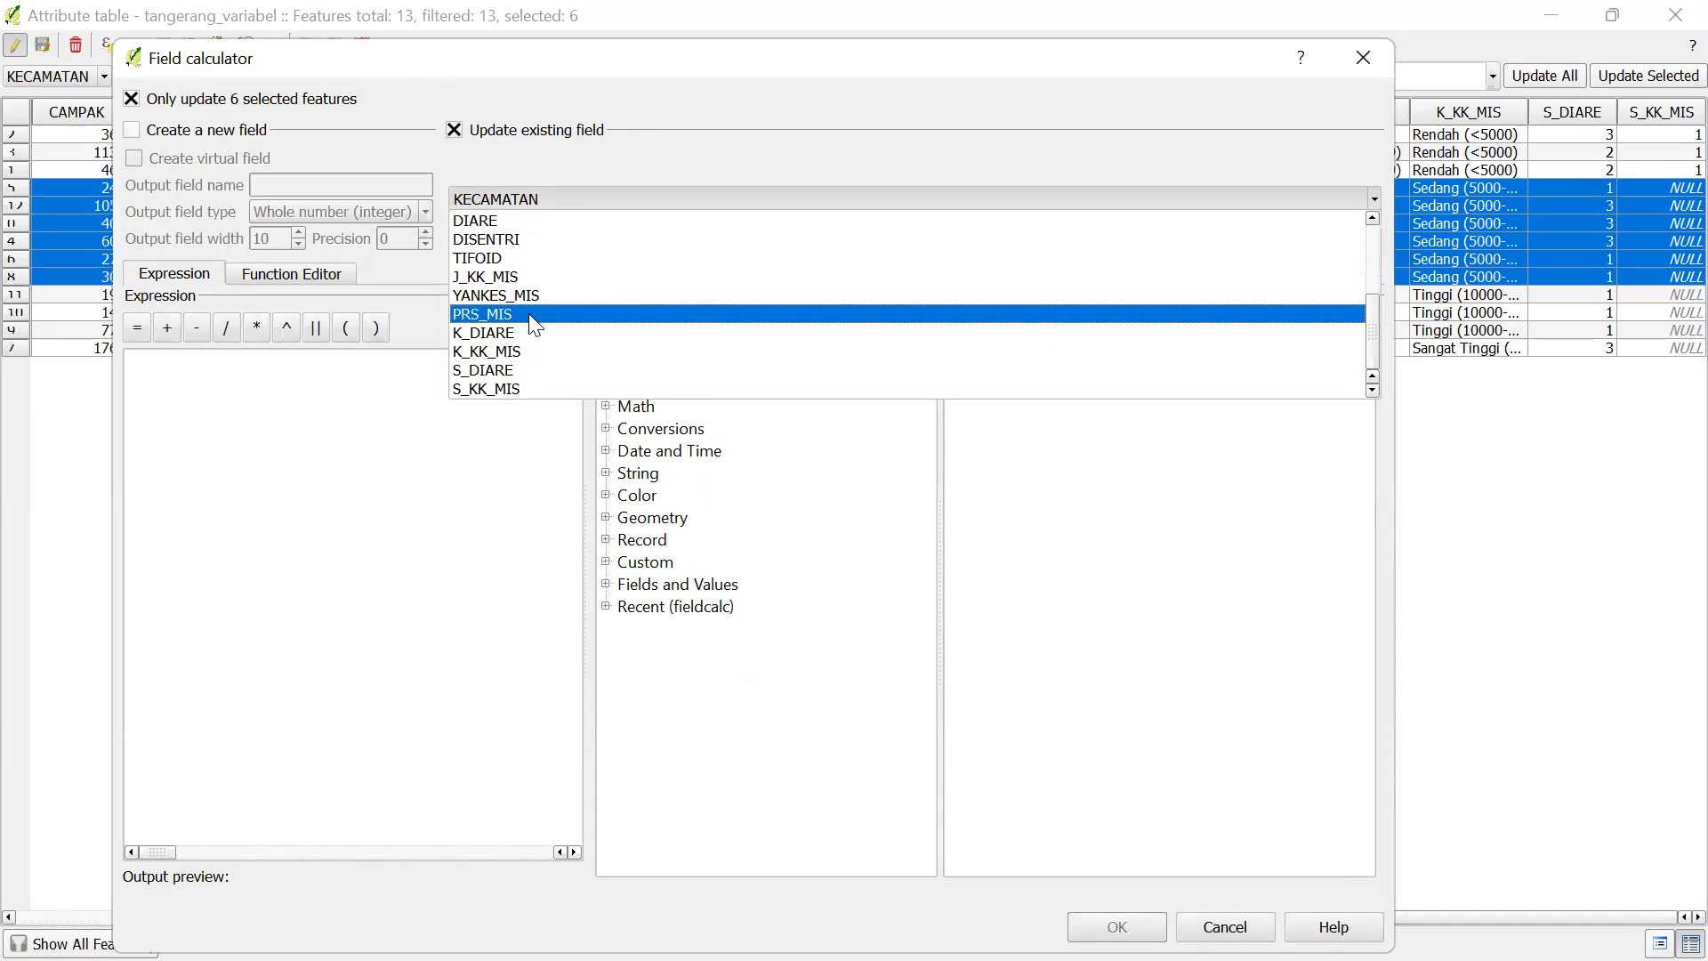
left_click(524, 391)
left_click(426, 406)
type("2")
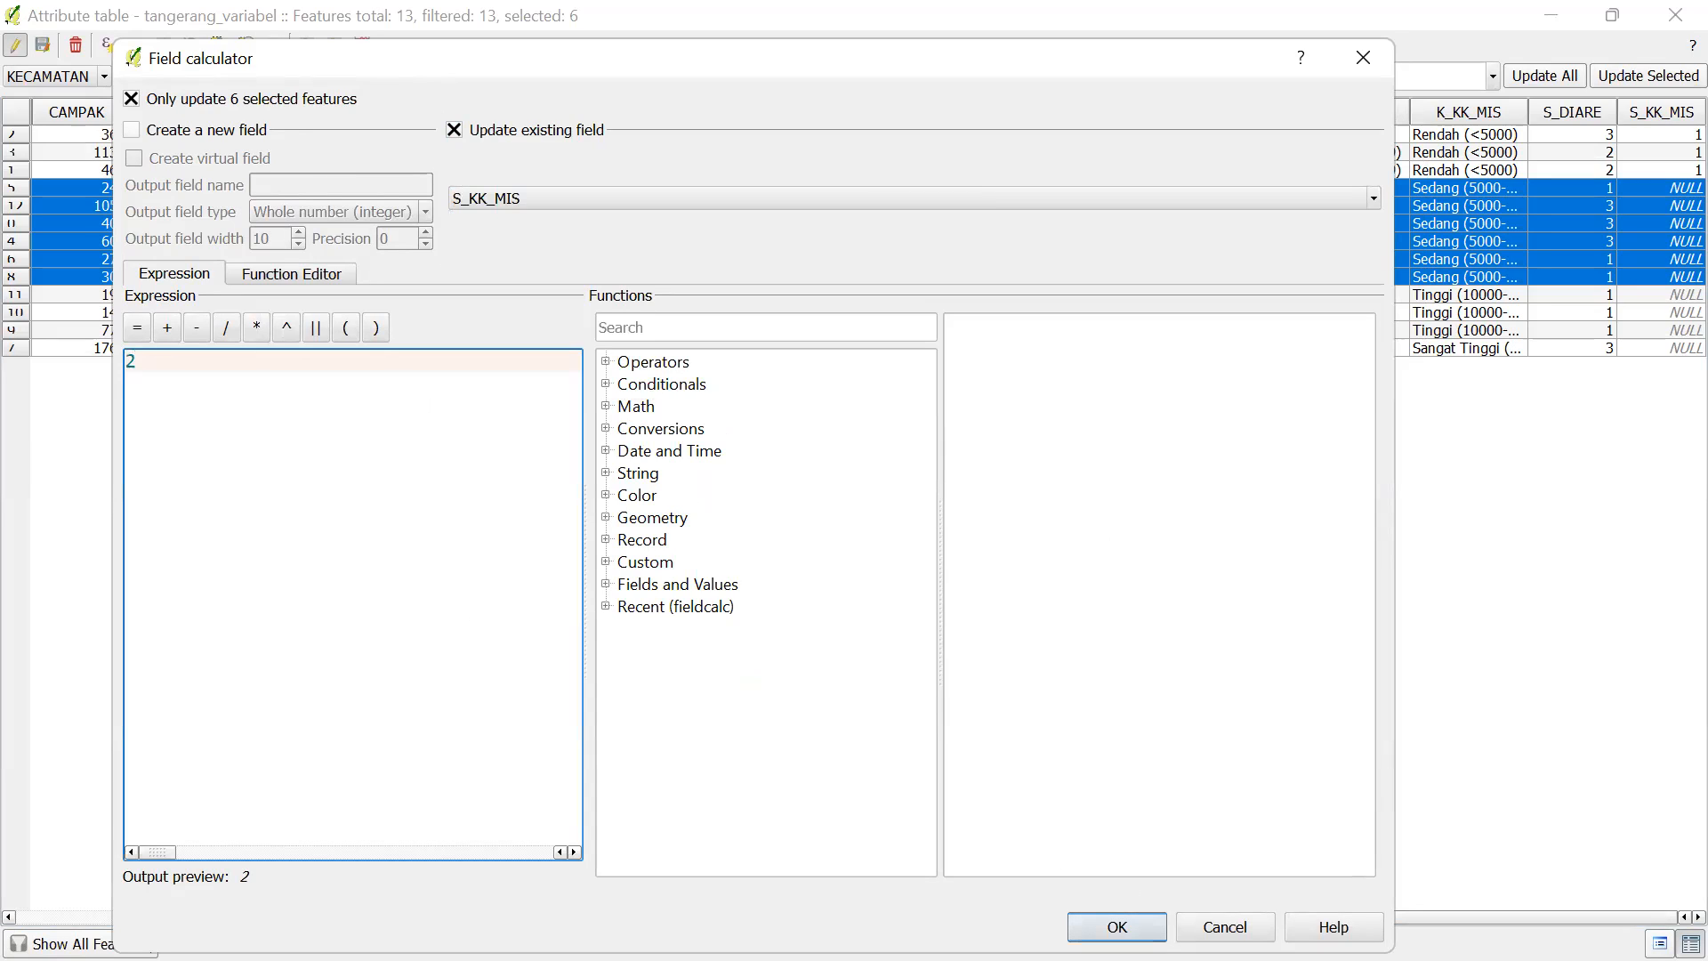
left_click(1117, 926)
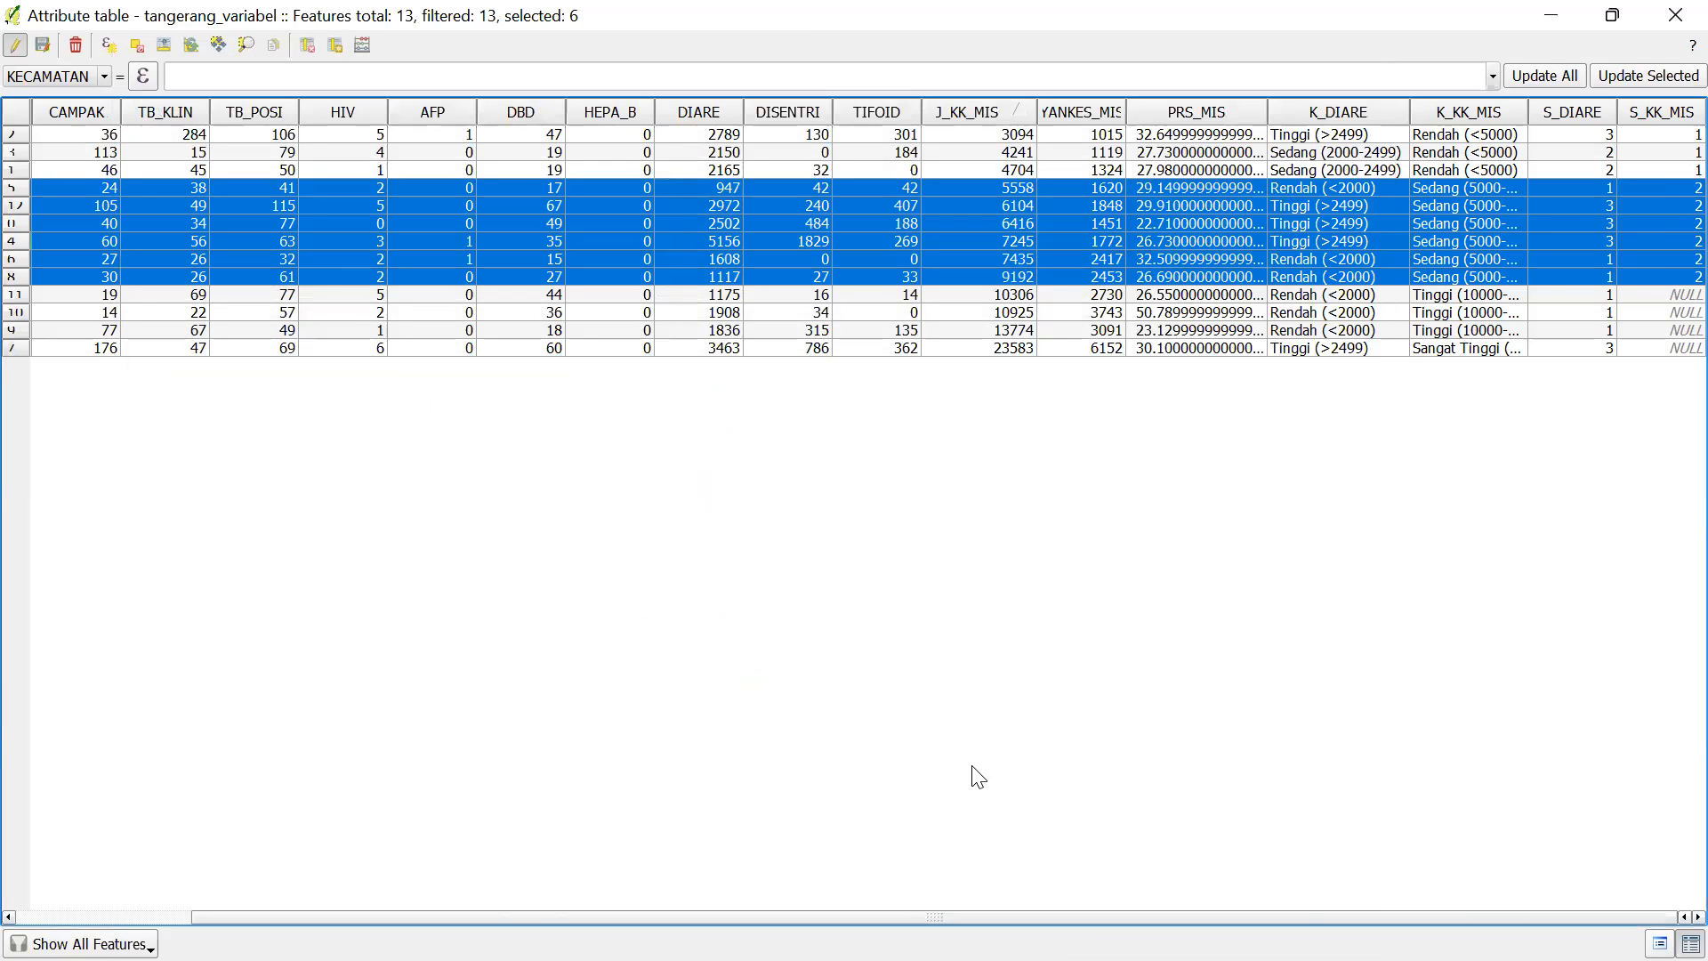
key("super")
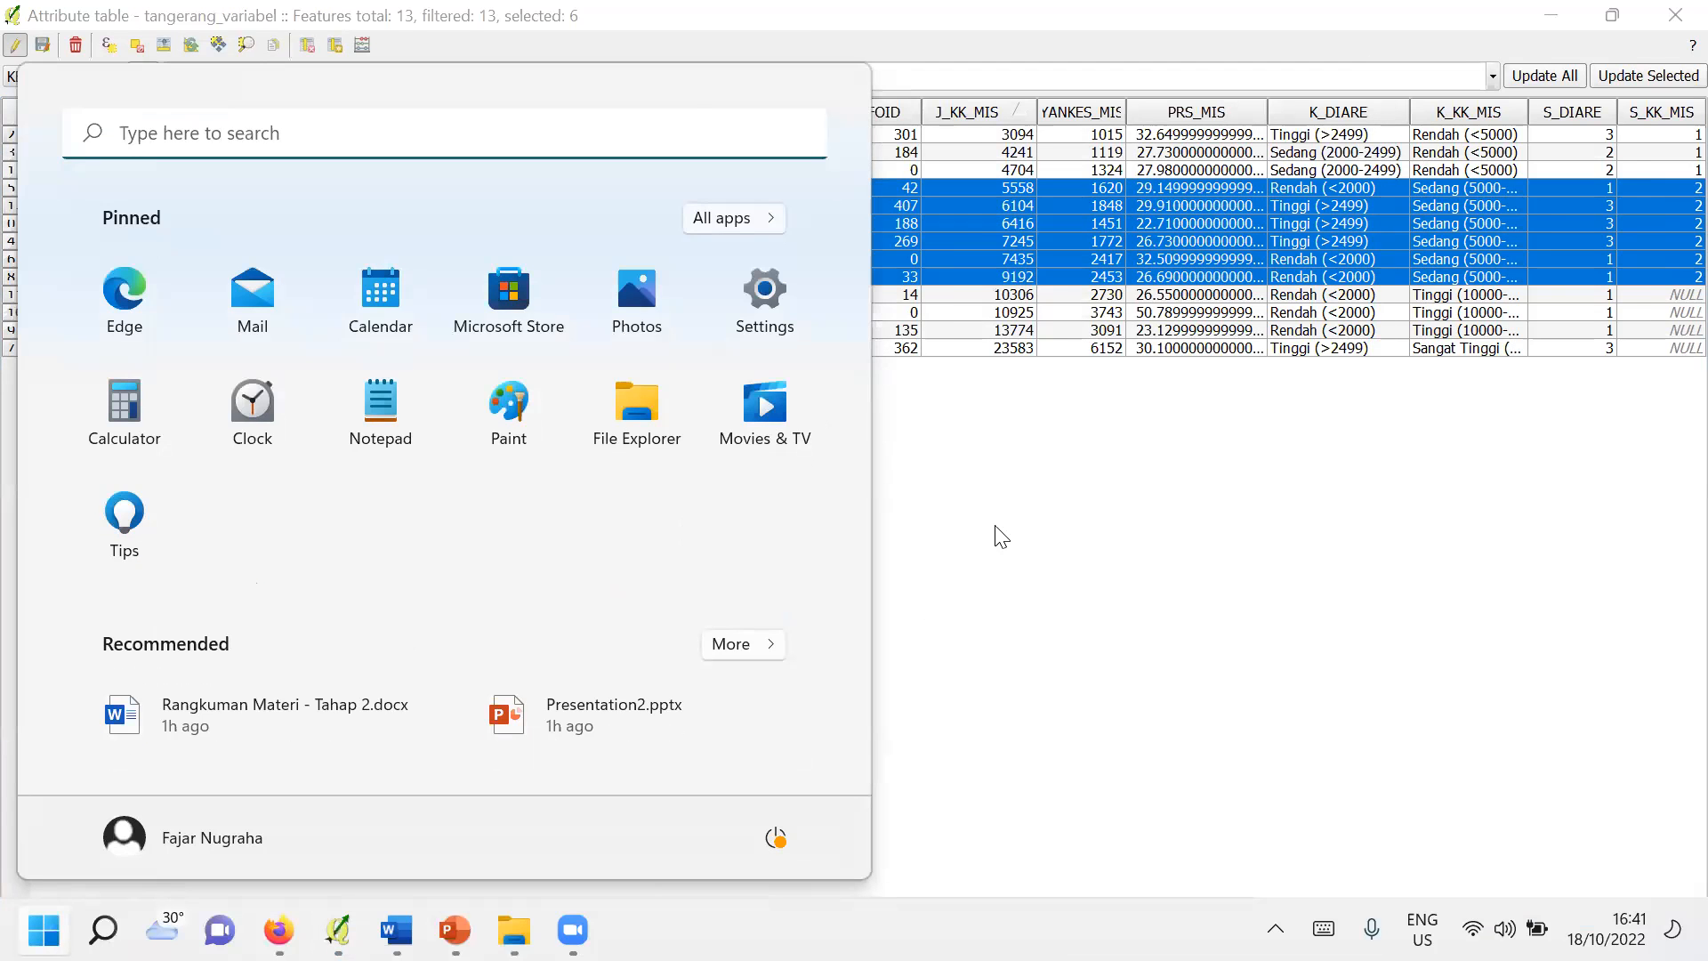
left_click(994, 525)
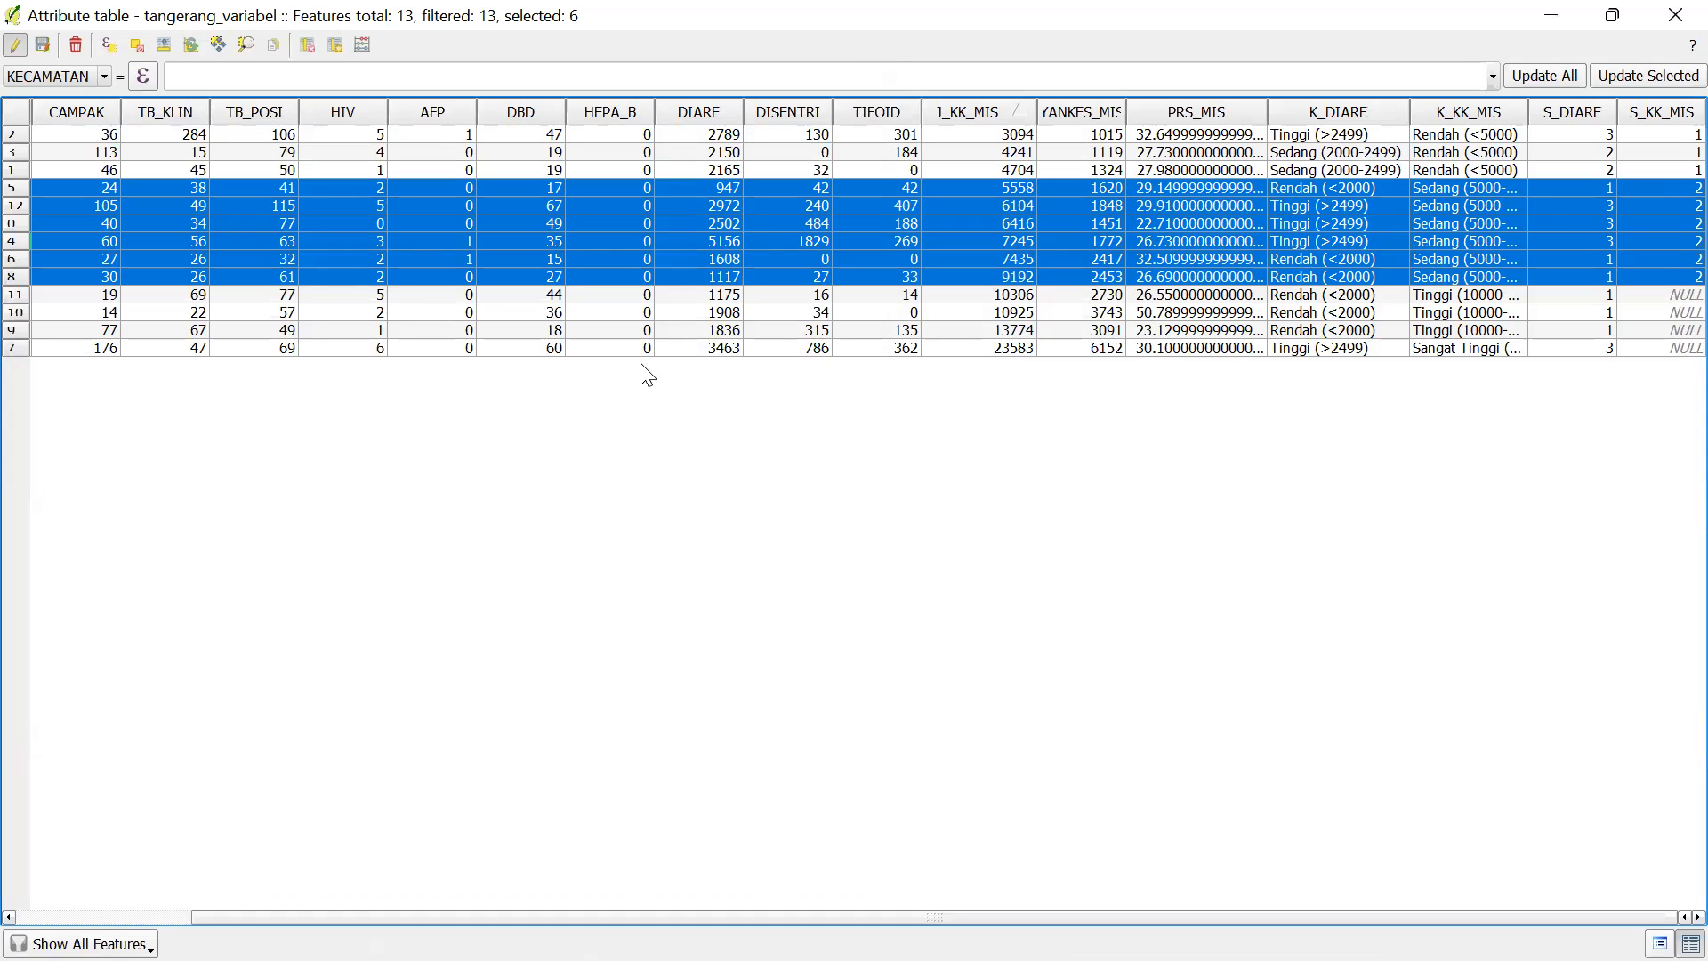
left_click(105, 45)
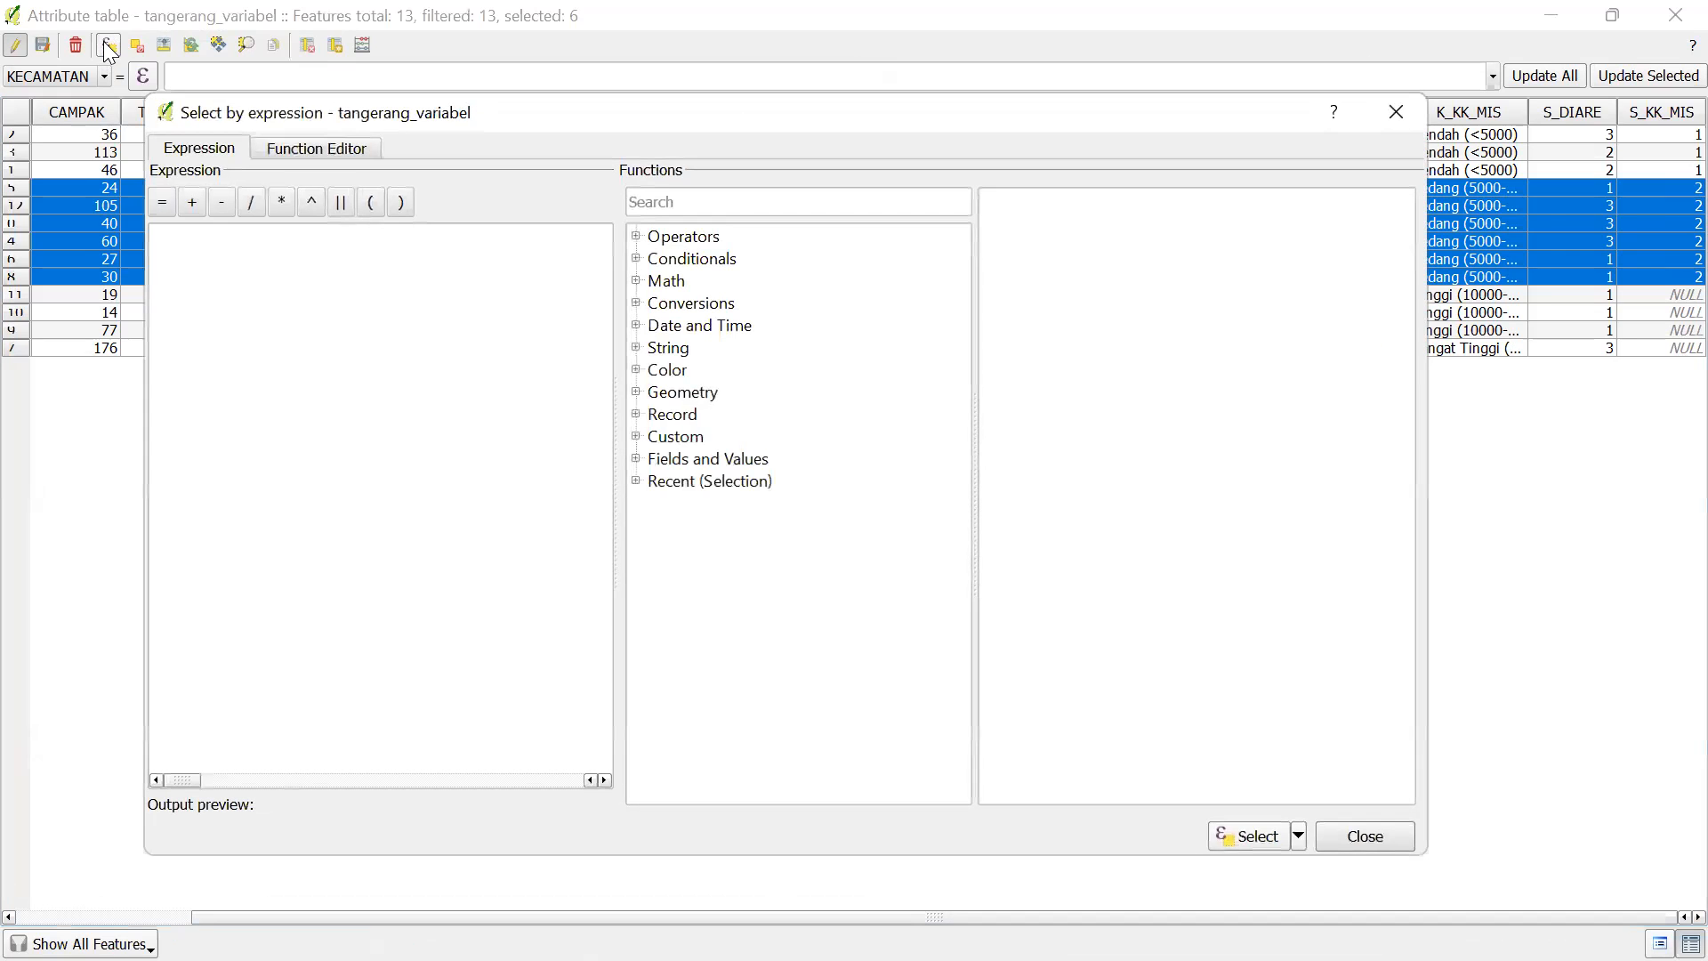
left_click(636, 459)
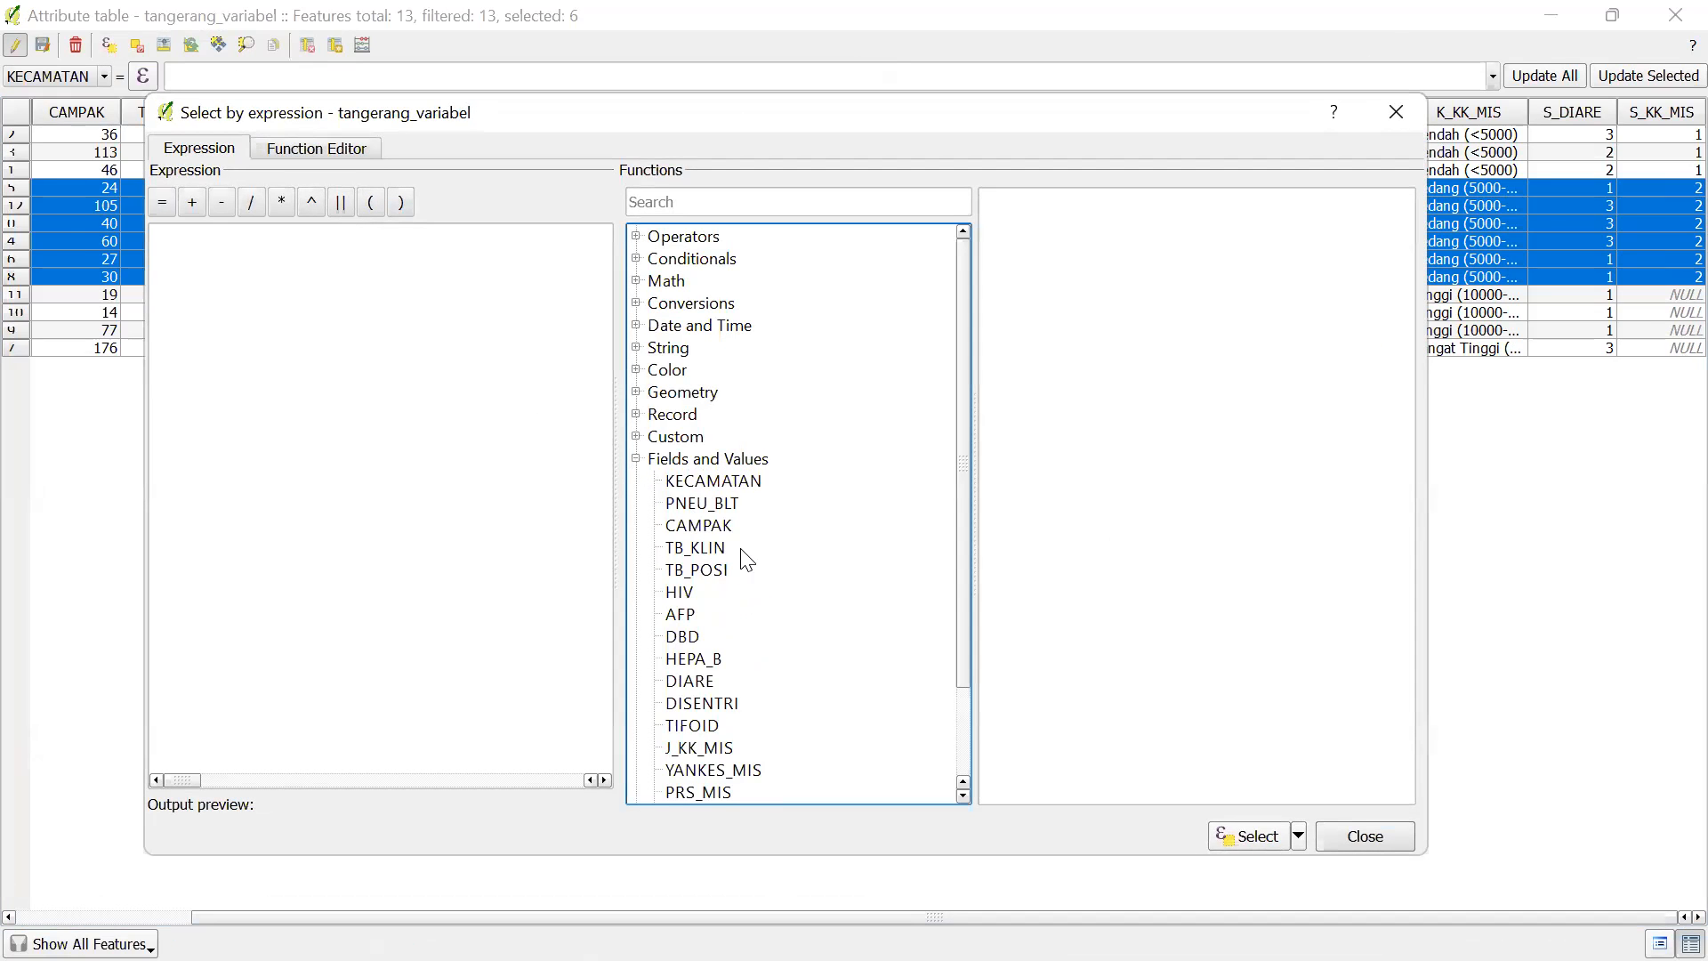
scroll(747, 559, "down", 2)
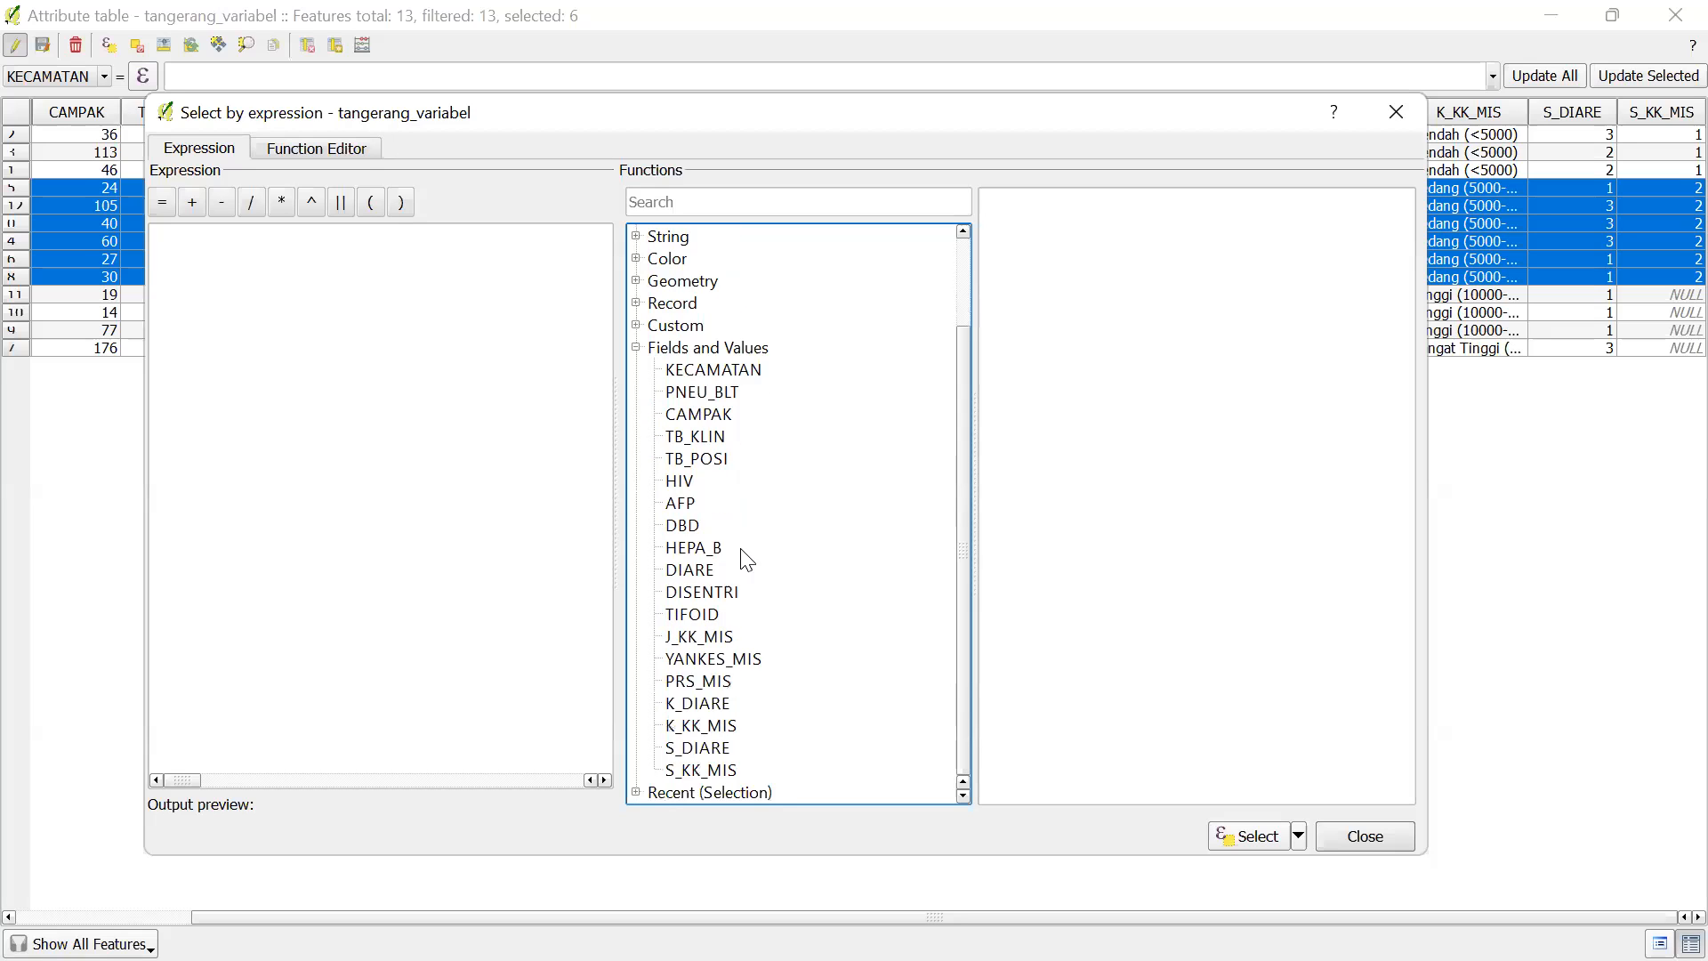
double_click(702, 725)
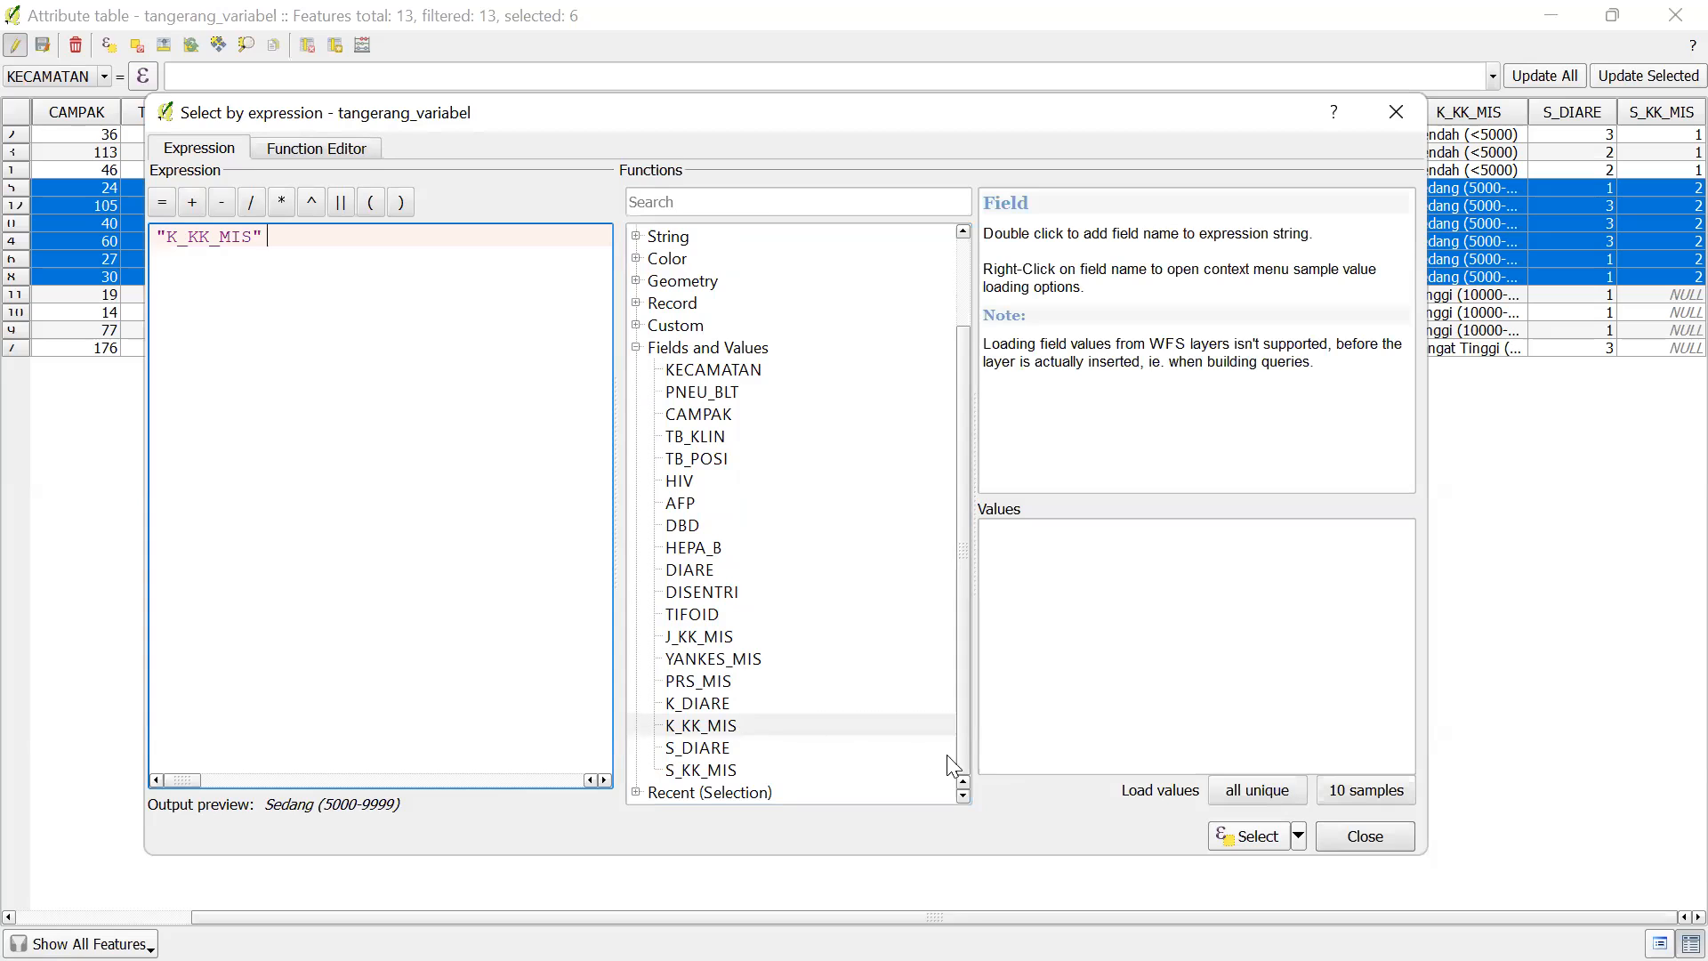
left_click(1270, 794)
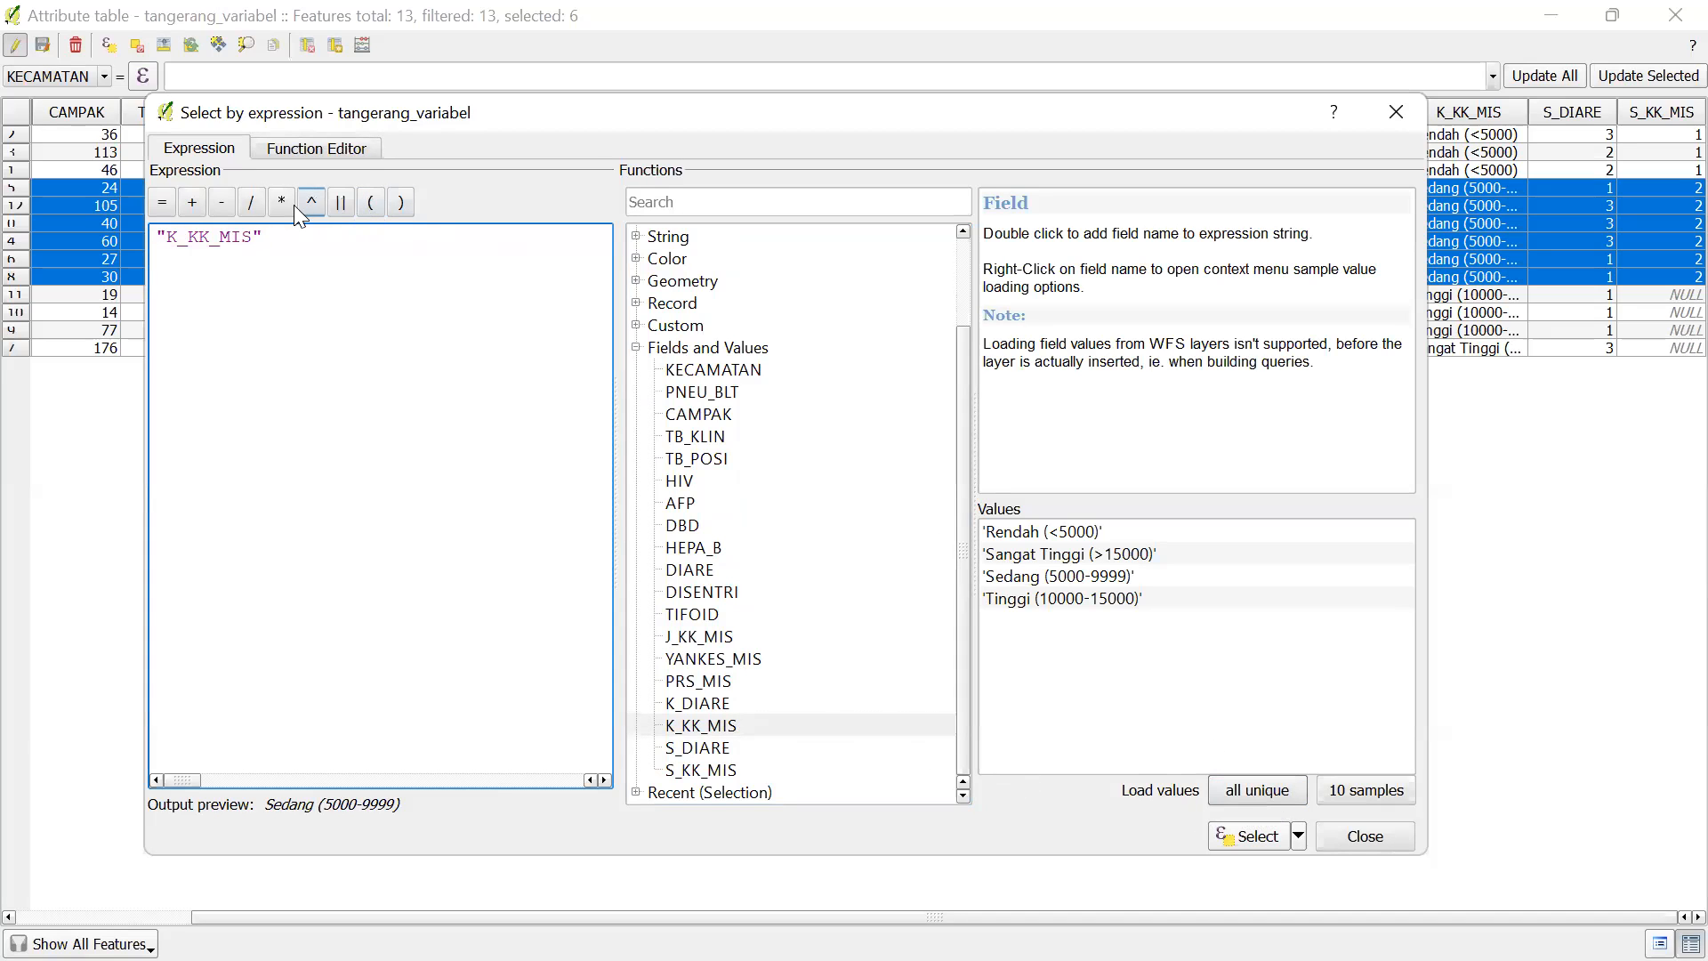
left_click(164, 204)
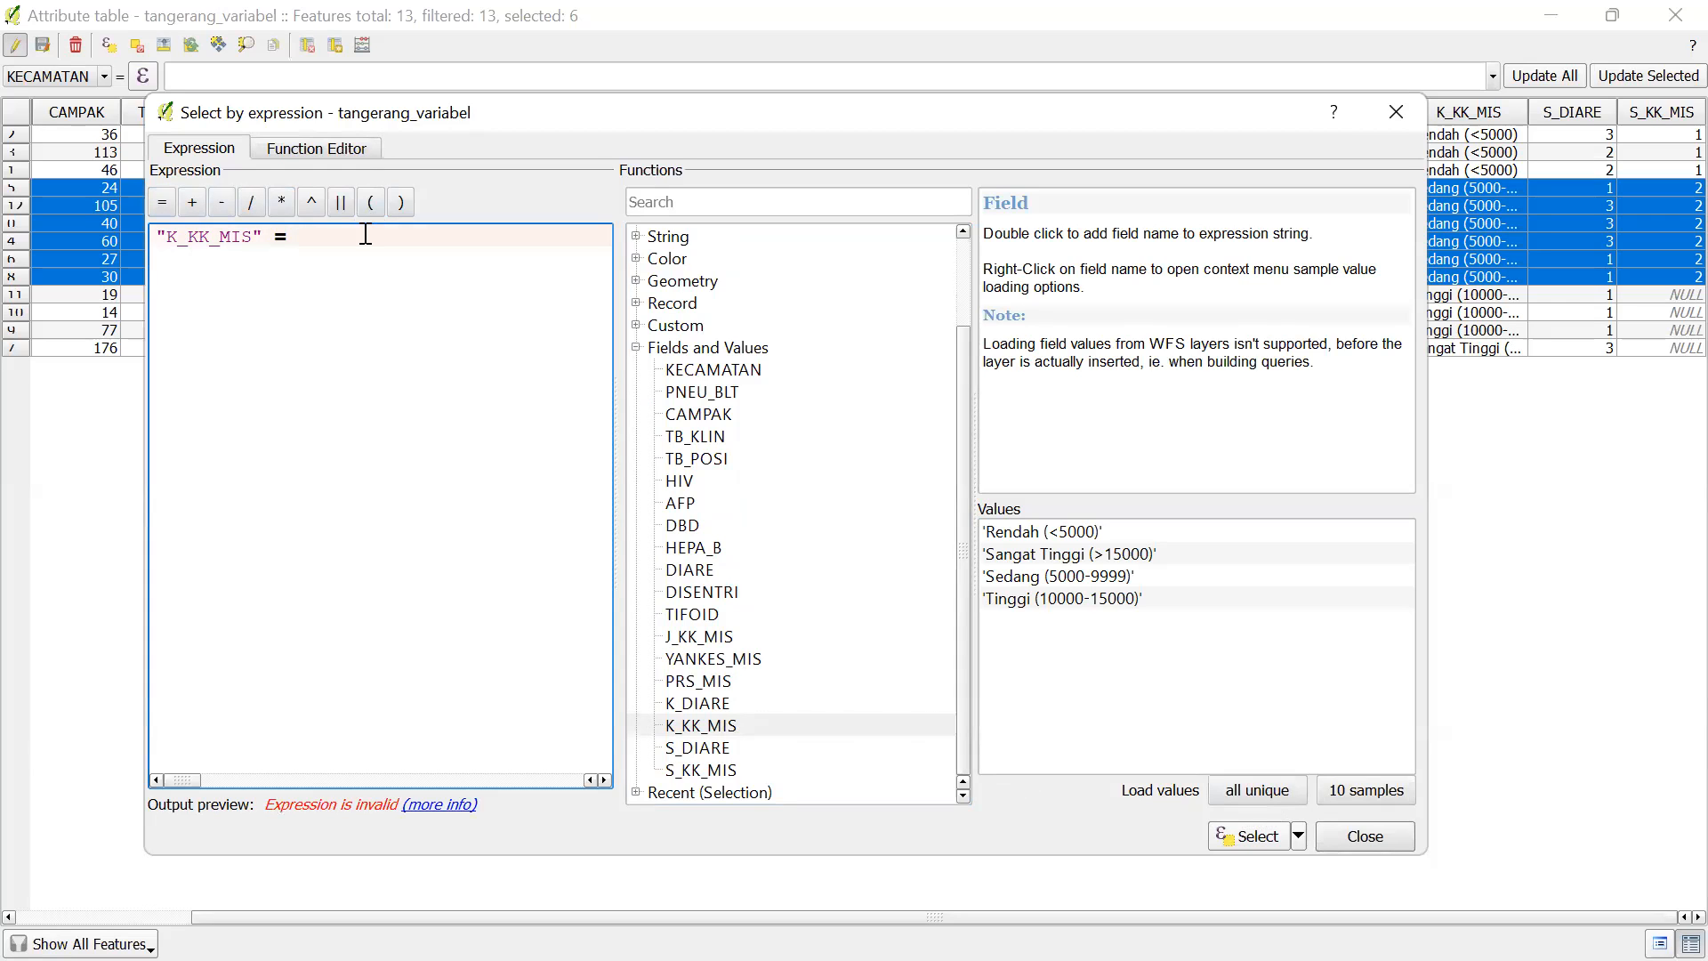
double_click(1023, 600)
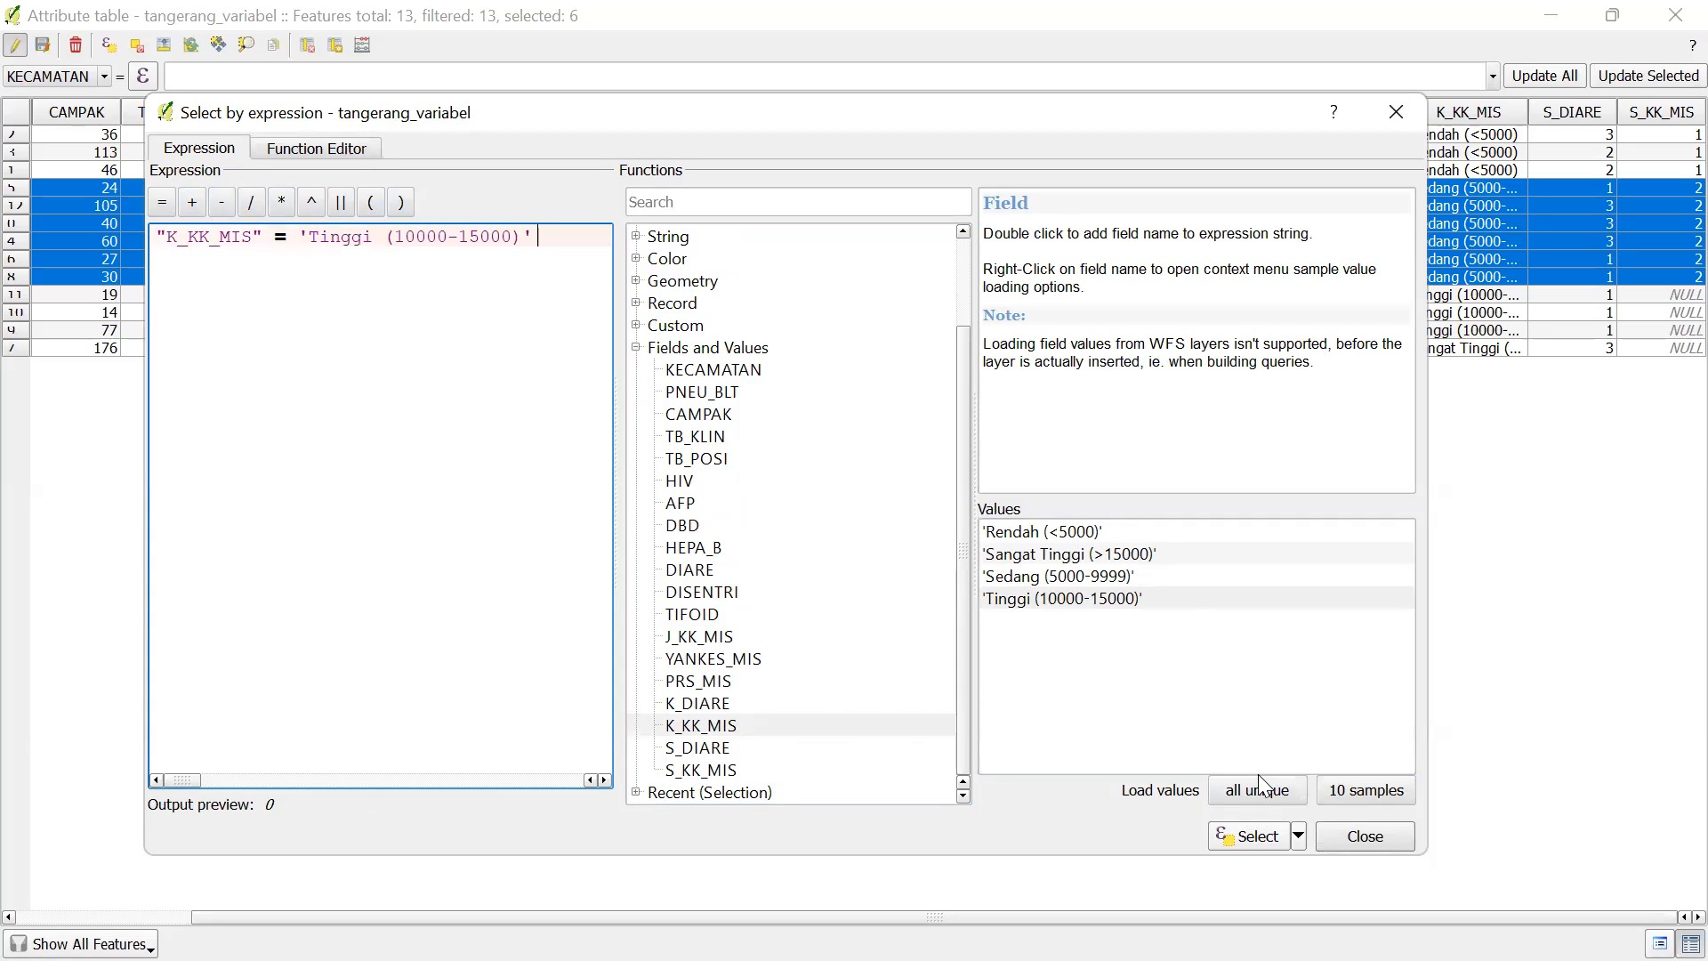
left_click(1267, 838)
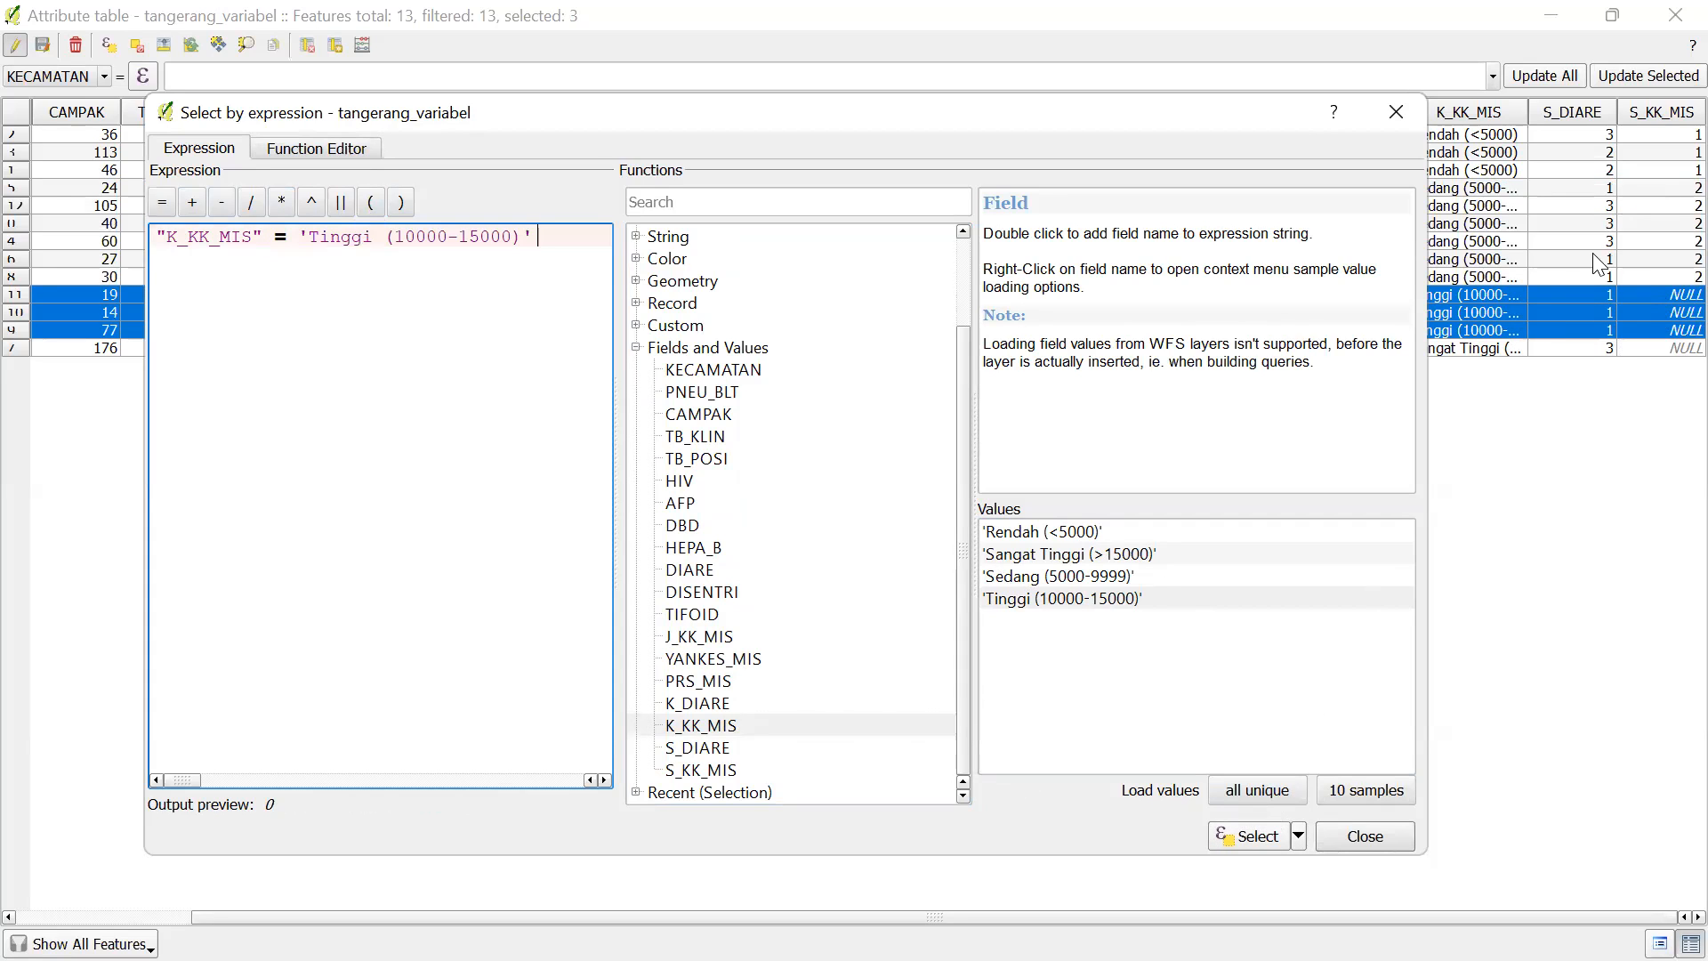
left_click(1396, 112)
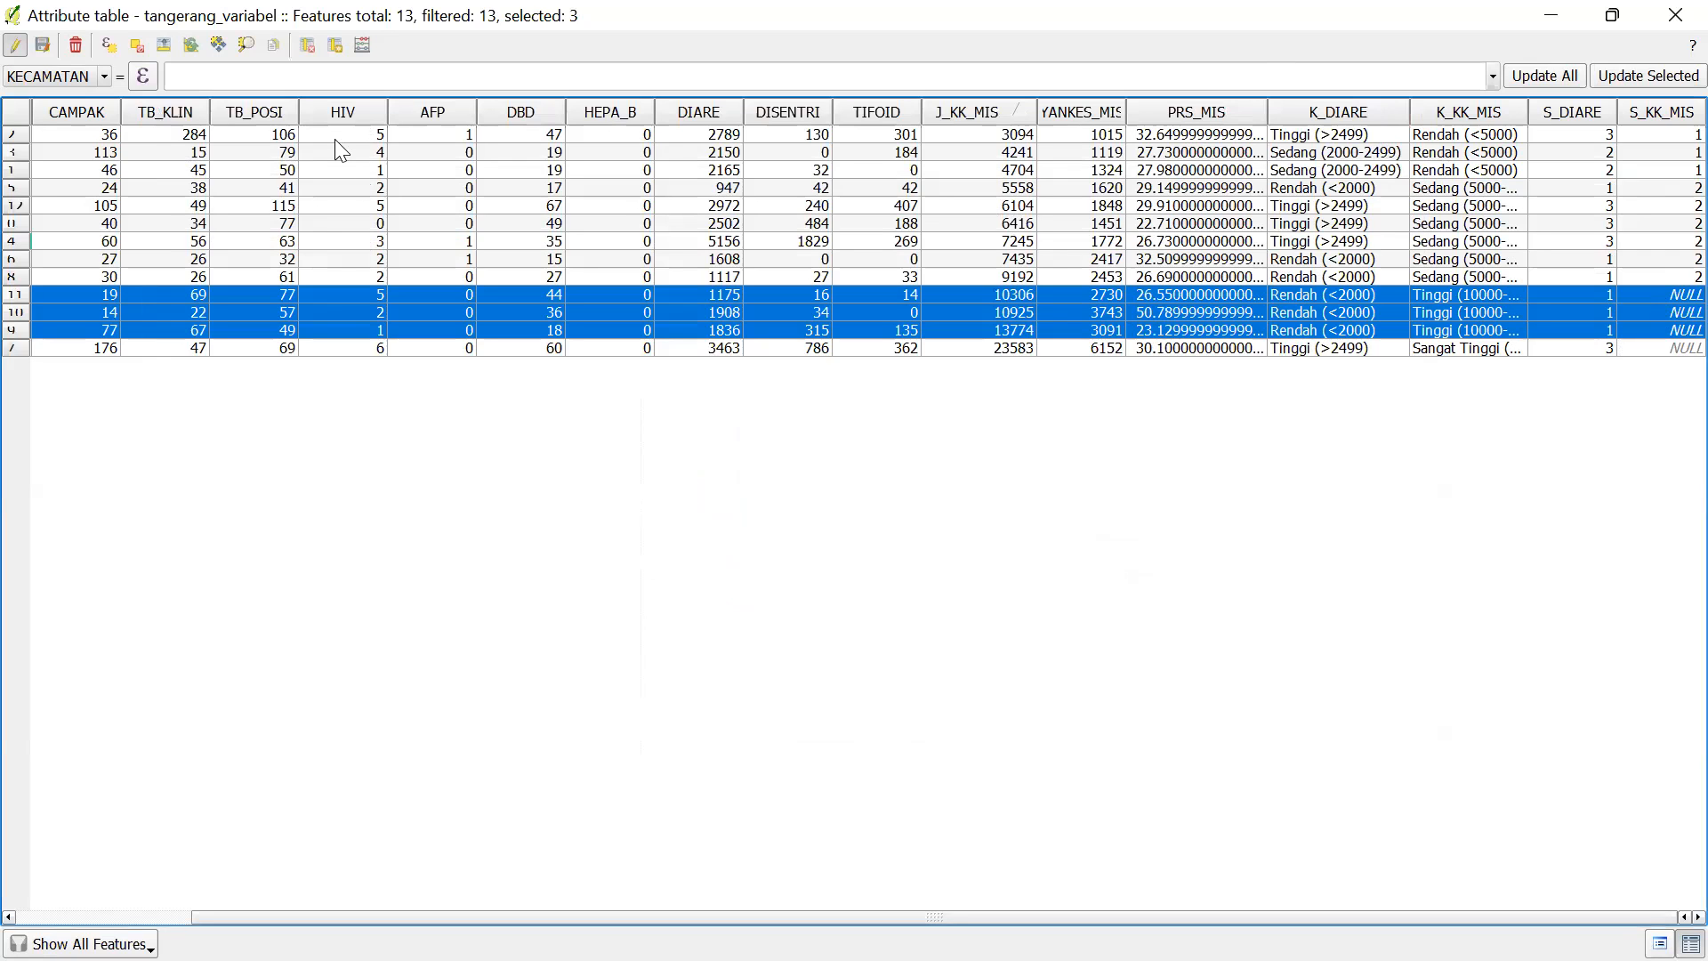
left_click(362, 44)
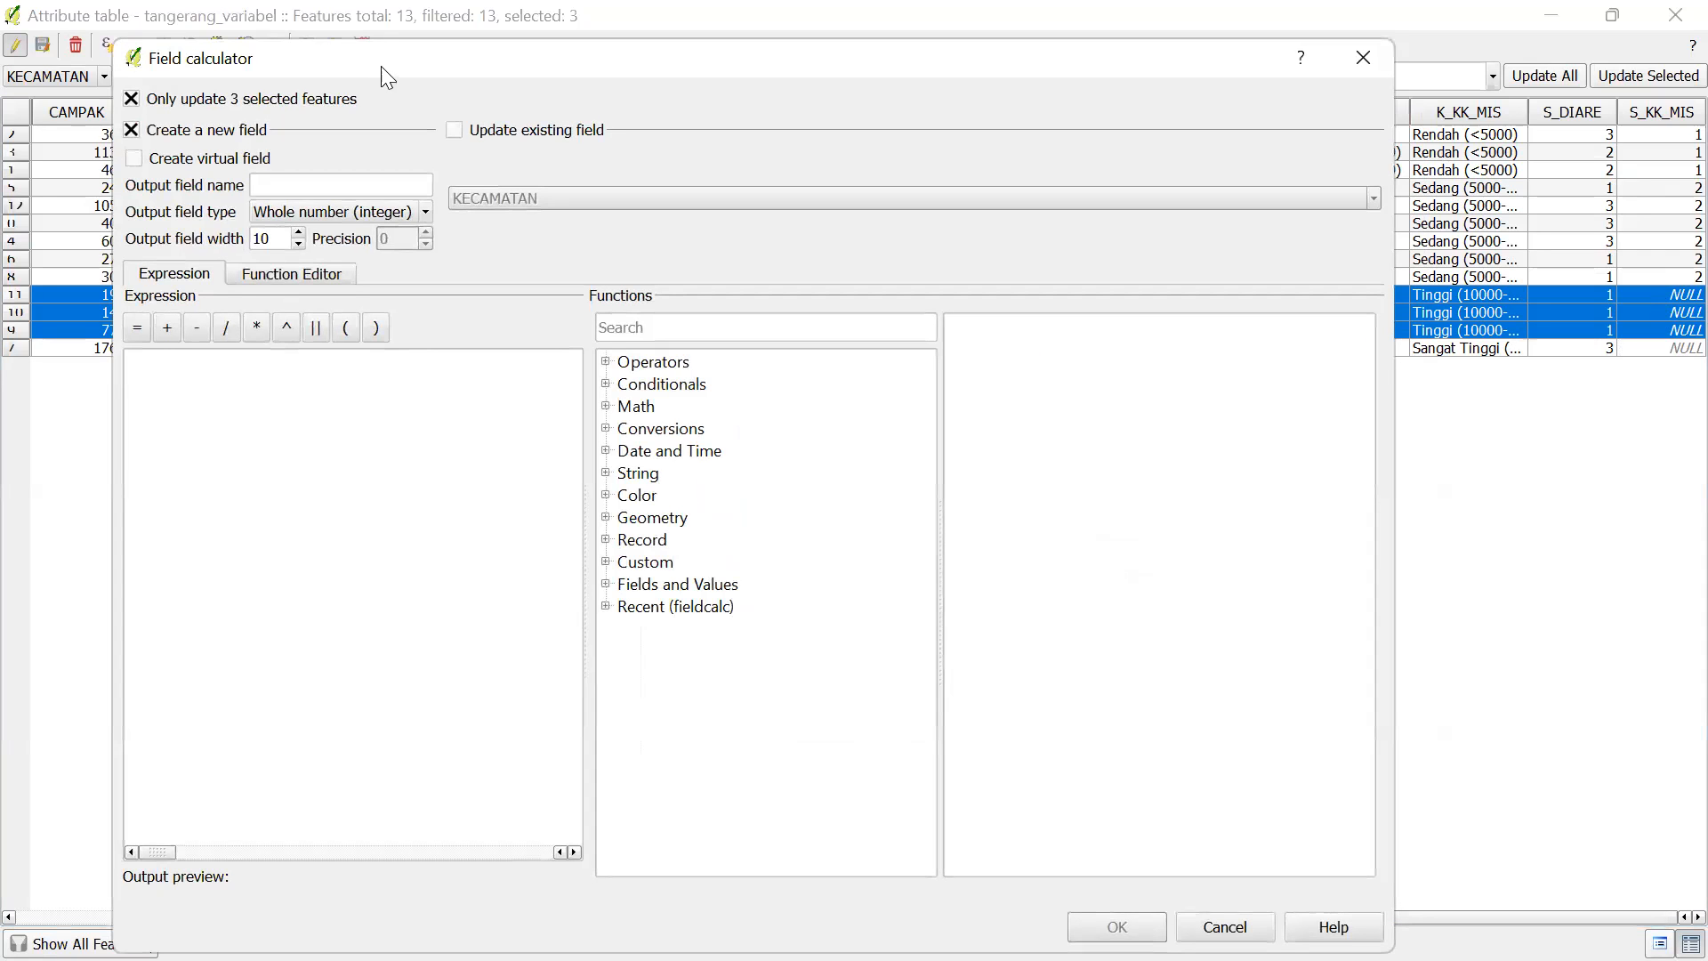
left_click(455, 130)
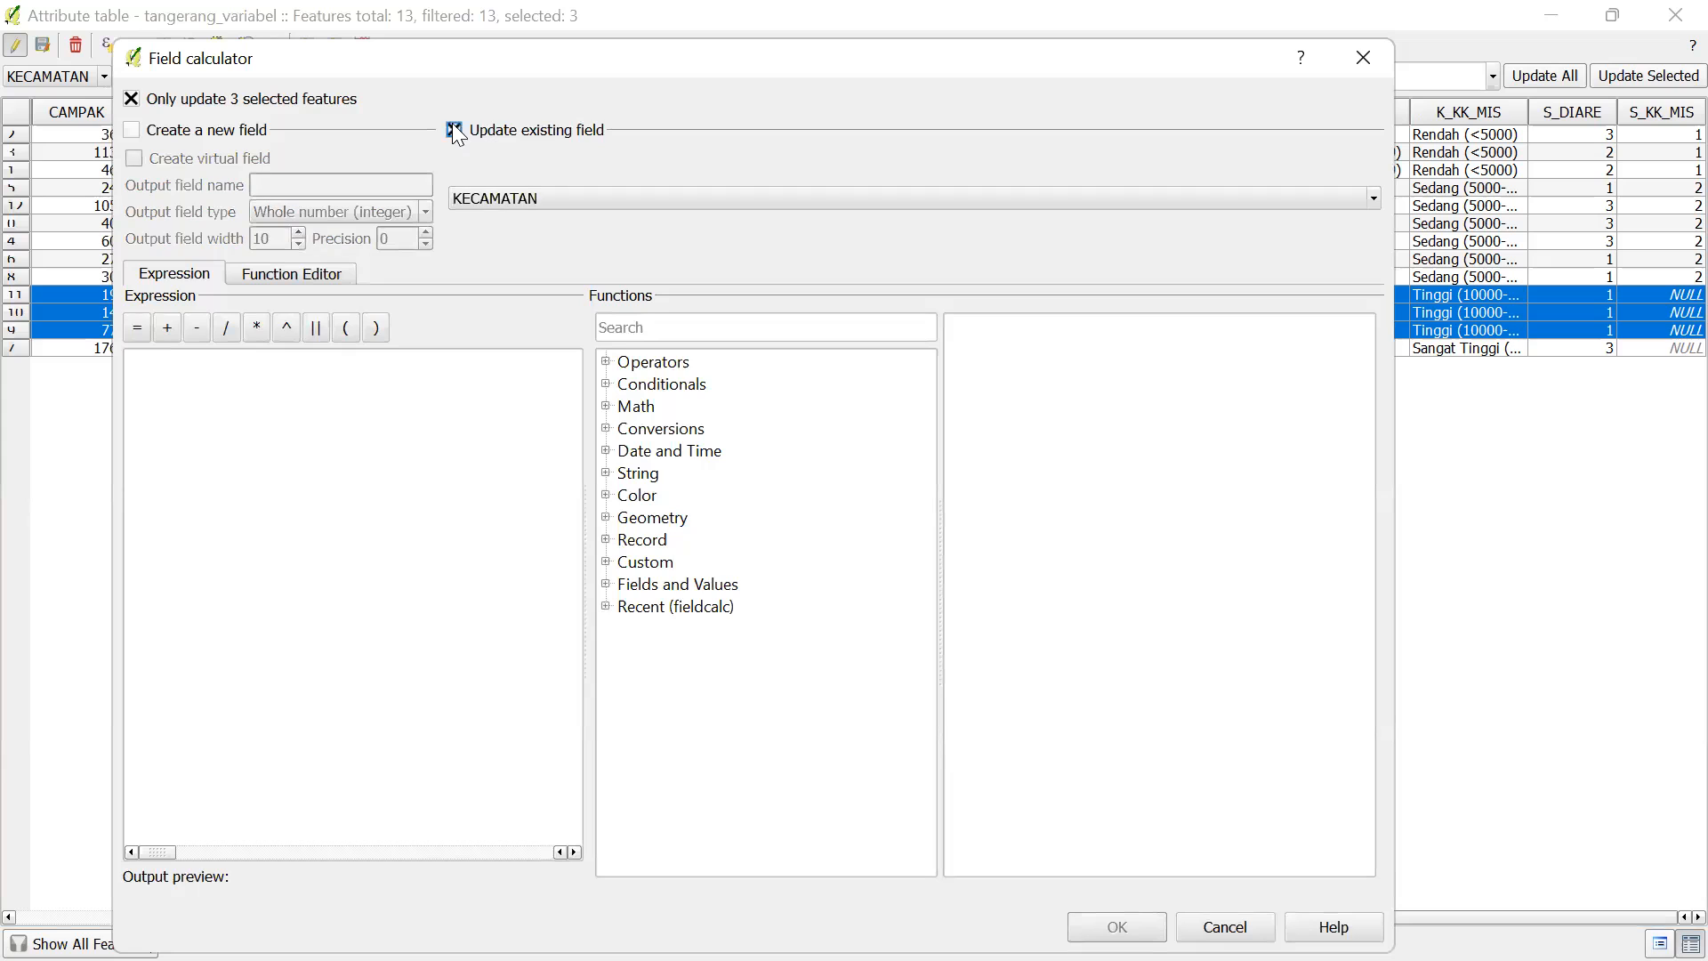
left_click(494, 197)
scroll(505, 265, "down", 3)
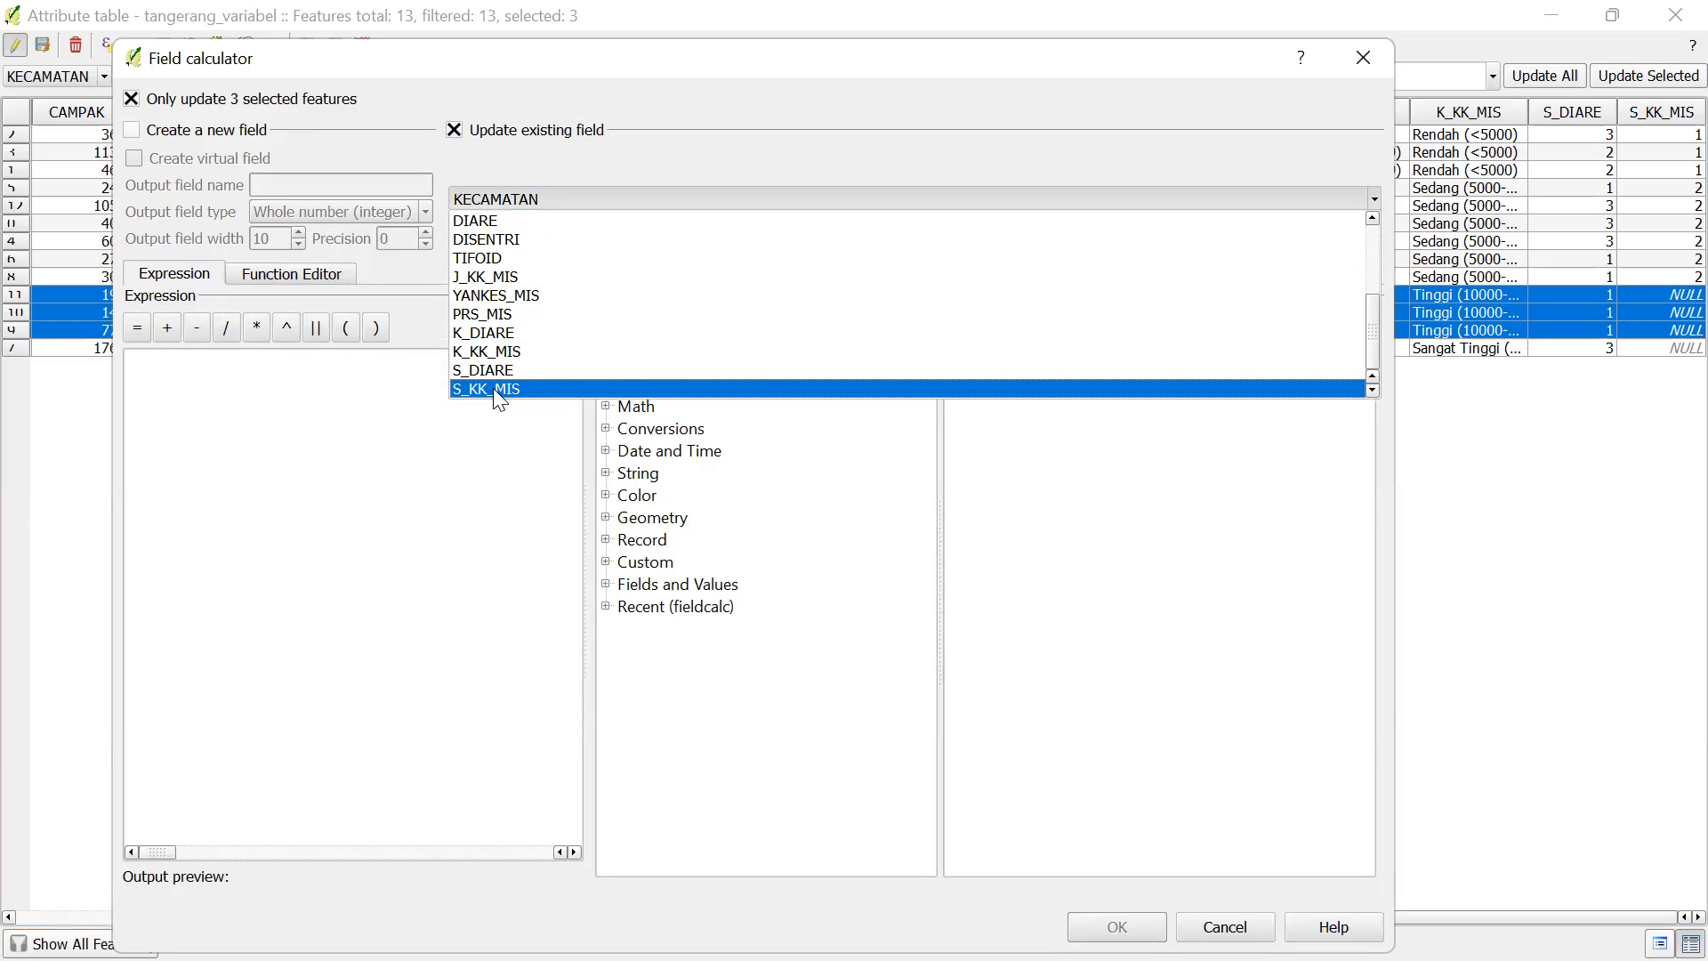
left_click(497, 388)
left_click(451, 409)
type("3")
left_click(1113, 926)
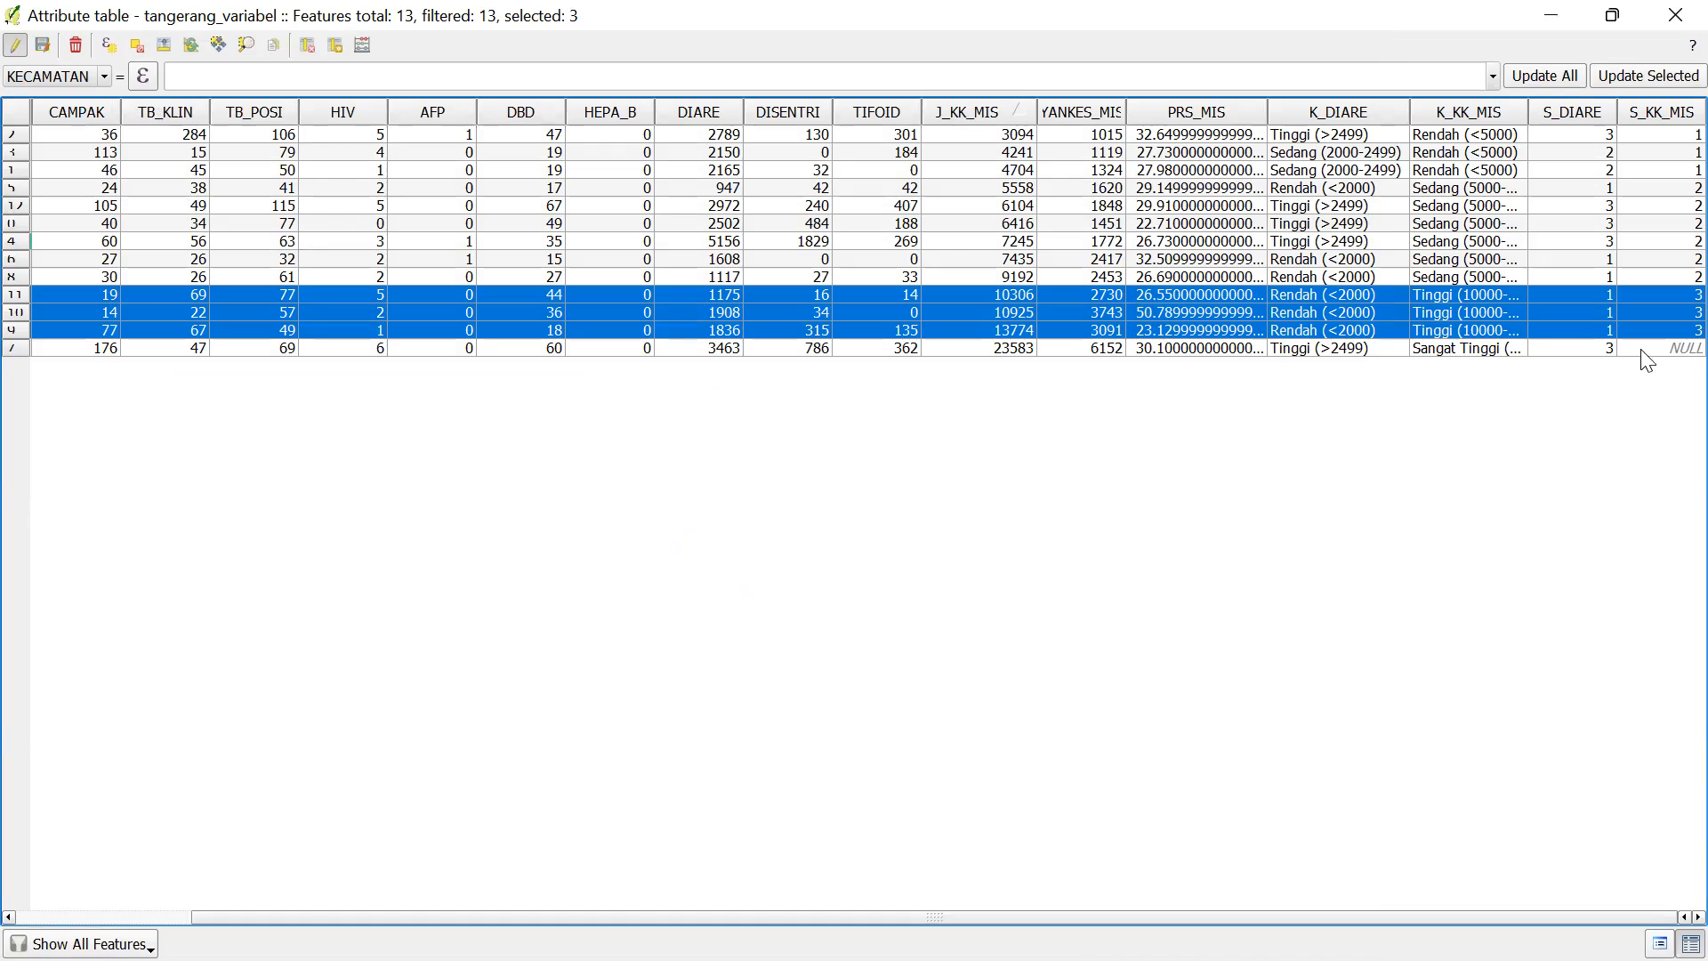
Set the S_KK_MIS value of the single Sangat Tinggi (>15000) district to 4 directly in its table cell
double_click(1669, 348)
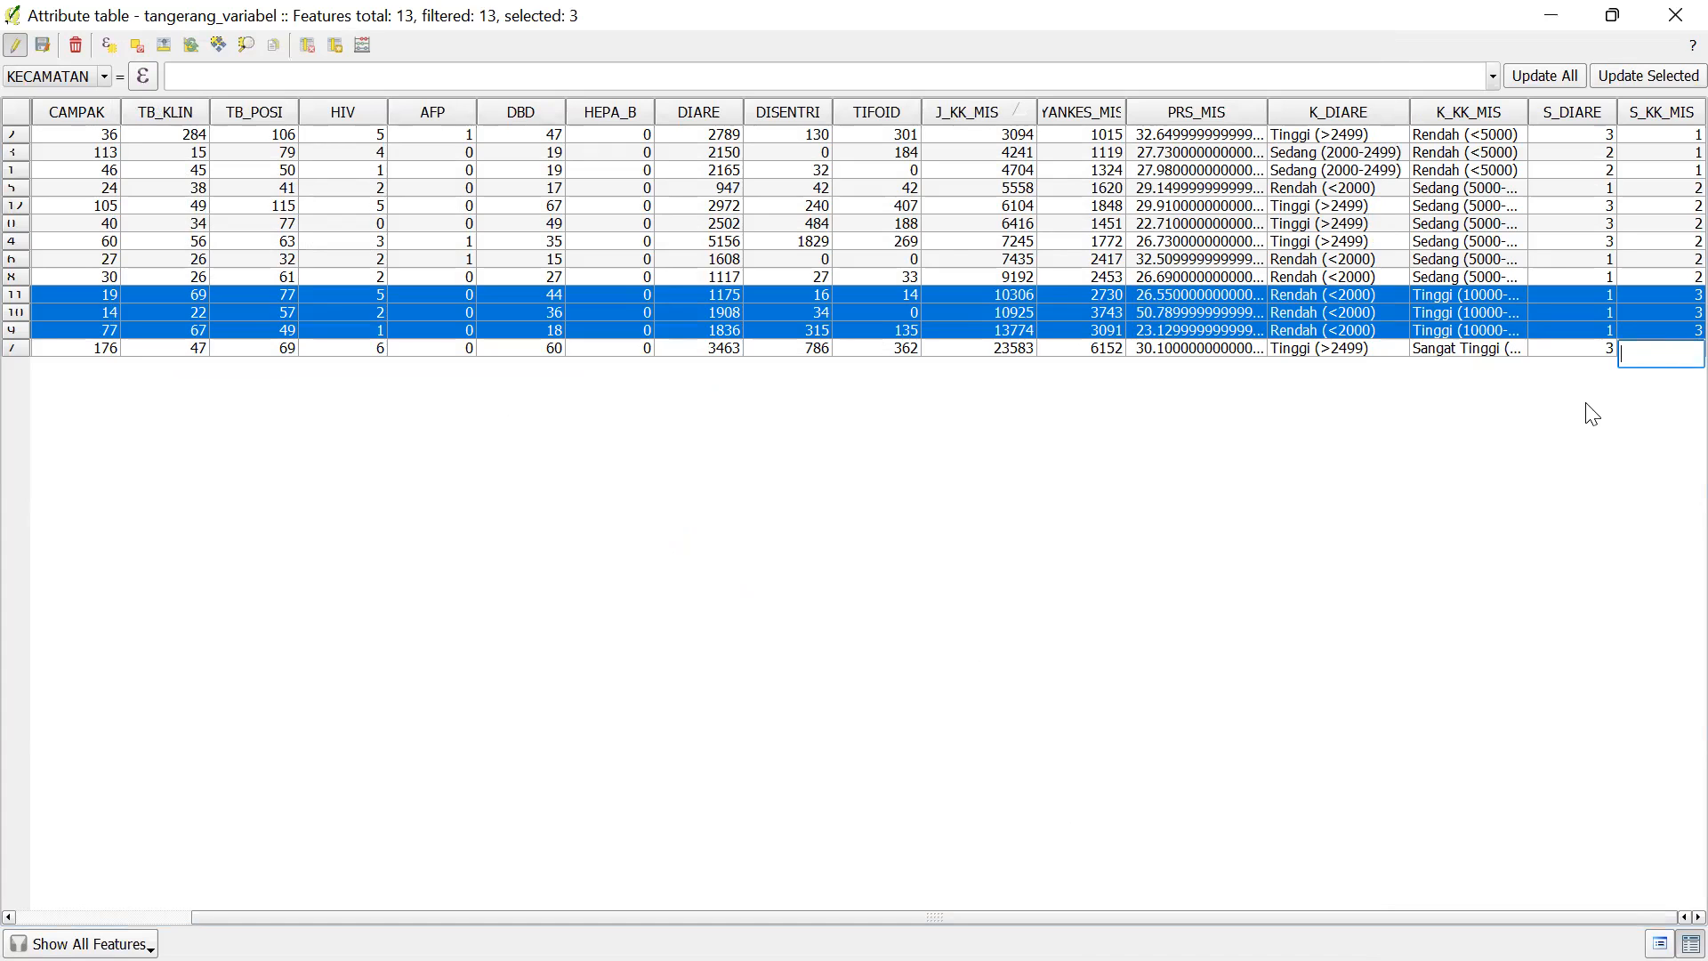
type("4")
key("Return")
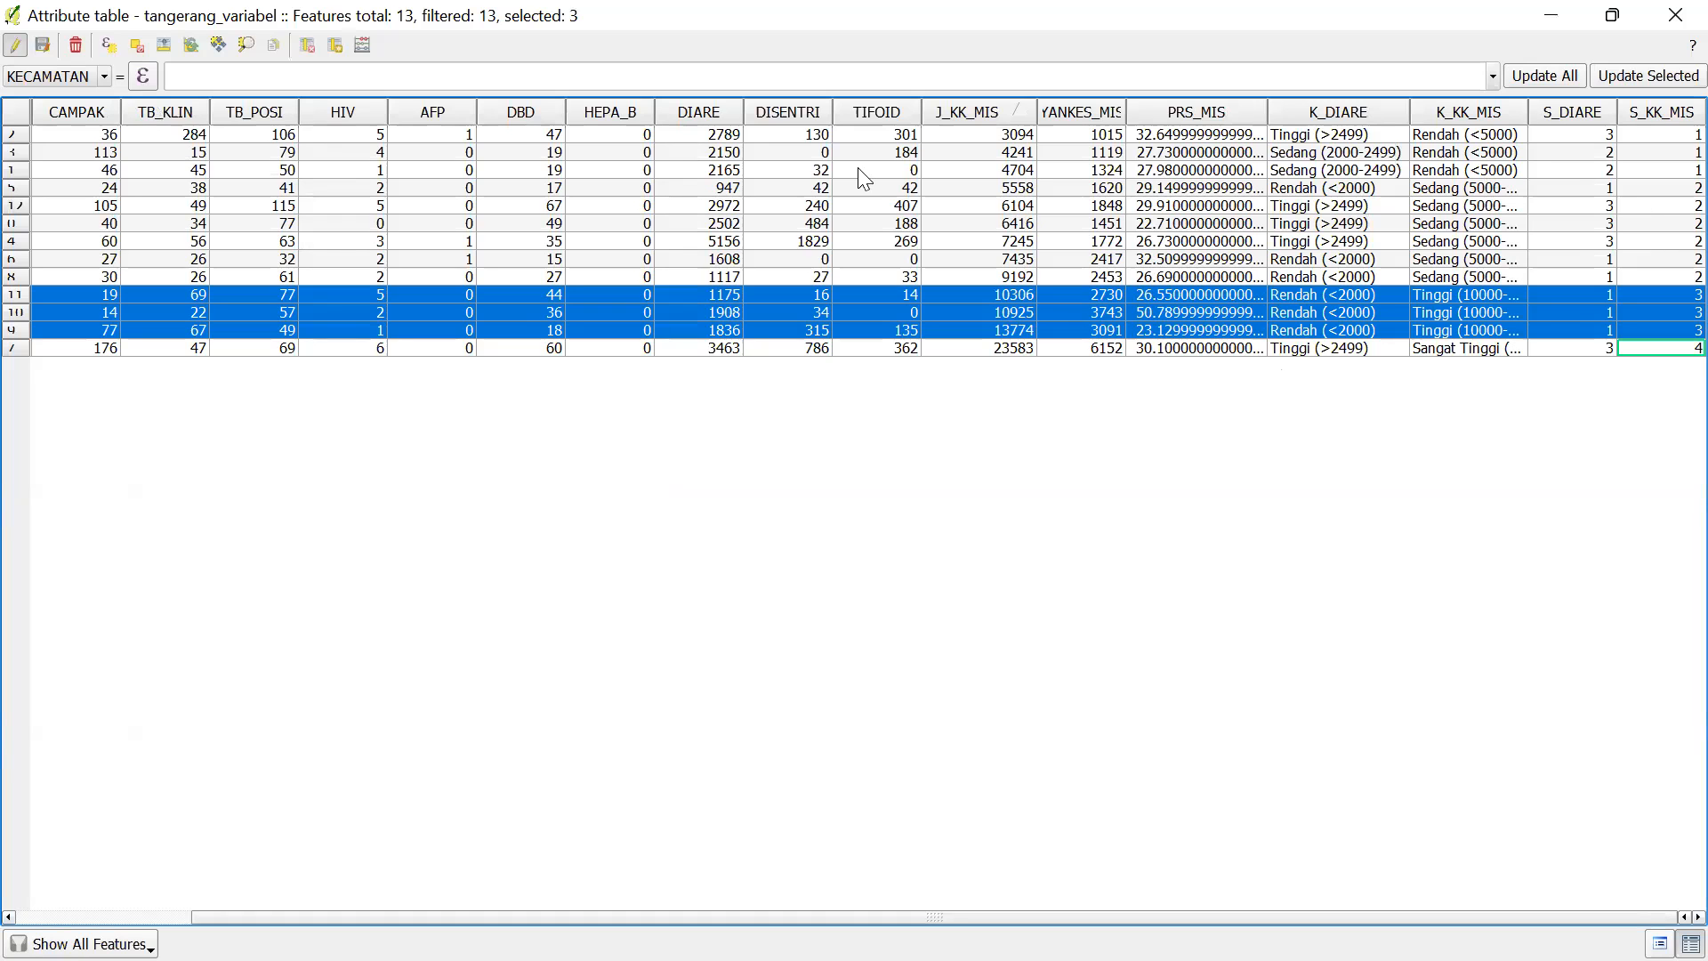
End the editing session with the changes to tangerang_variabel saved, and fit the K_KK_MIS column width to its contents
left_click(12, 44)
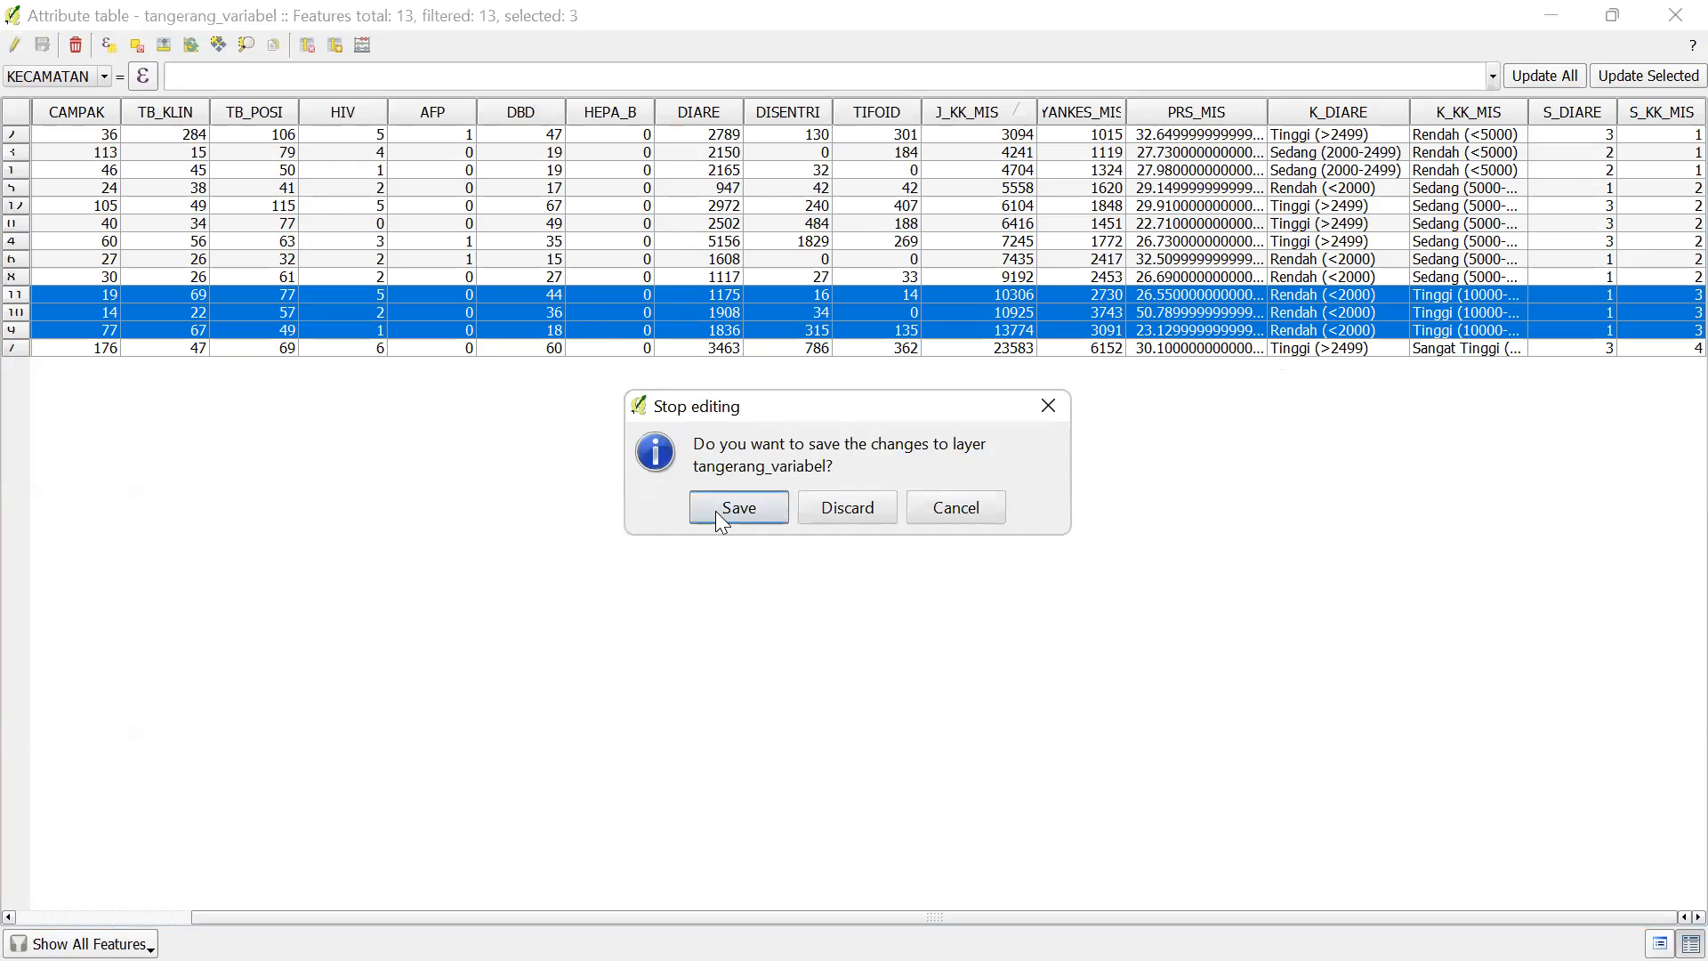
left_click(1046, 409)
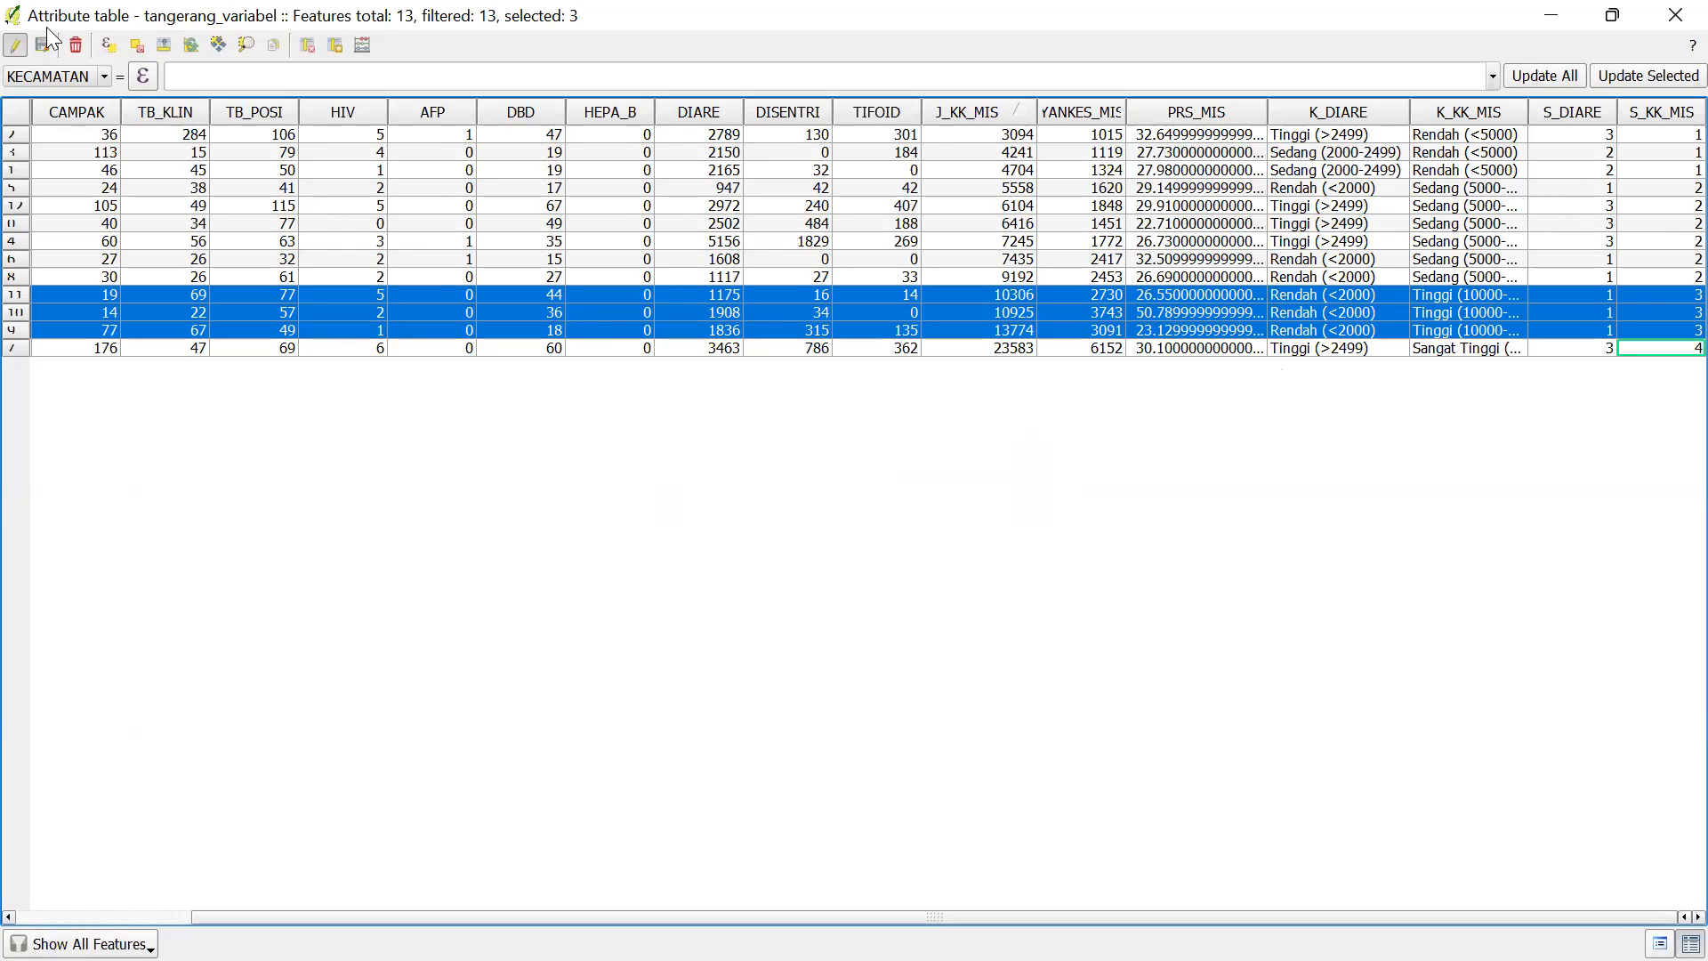
left_click(14, 45)
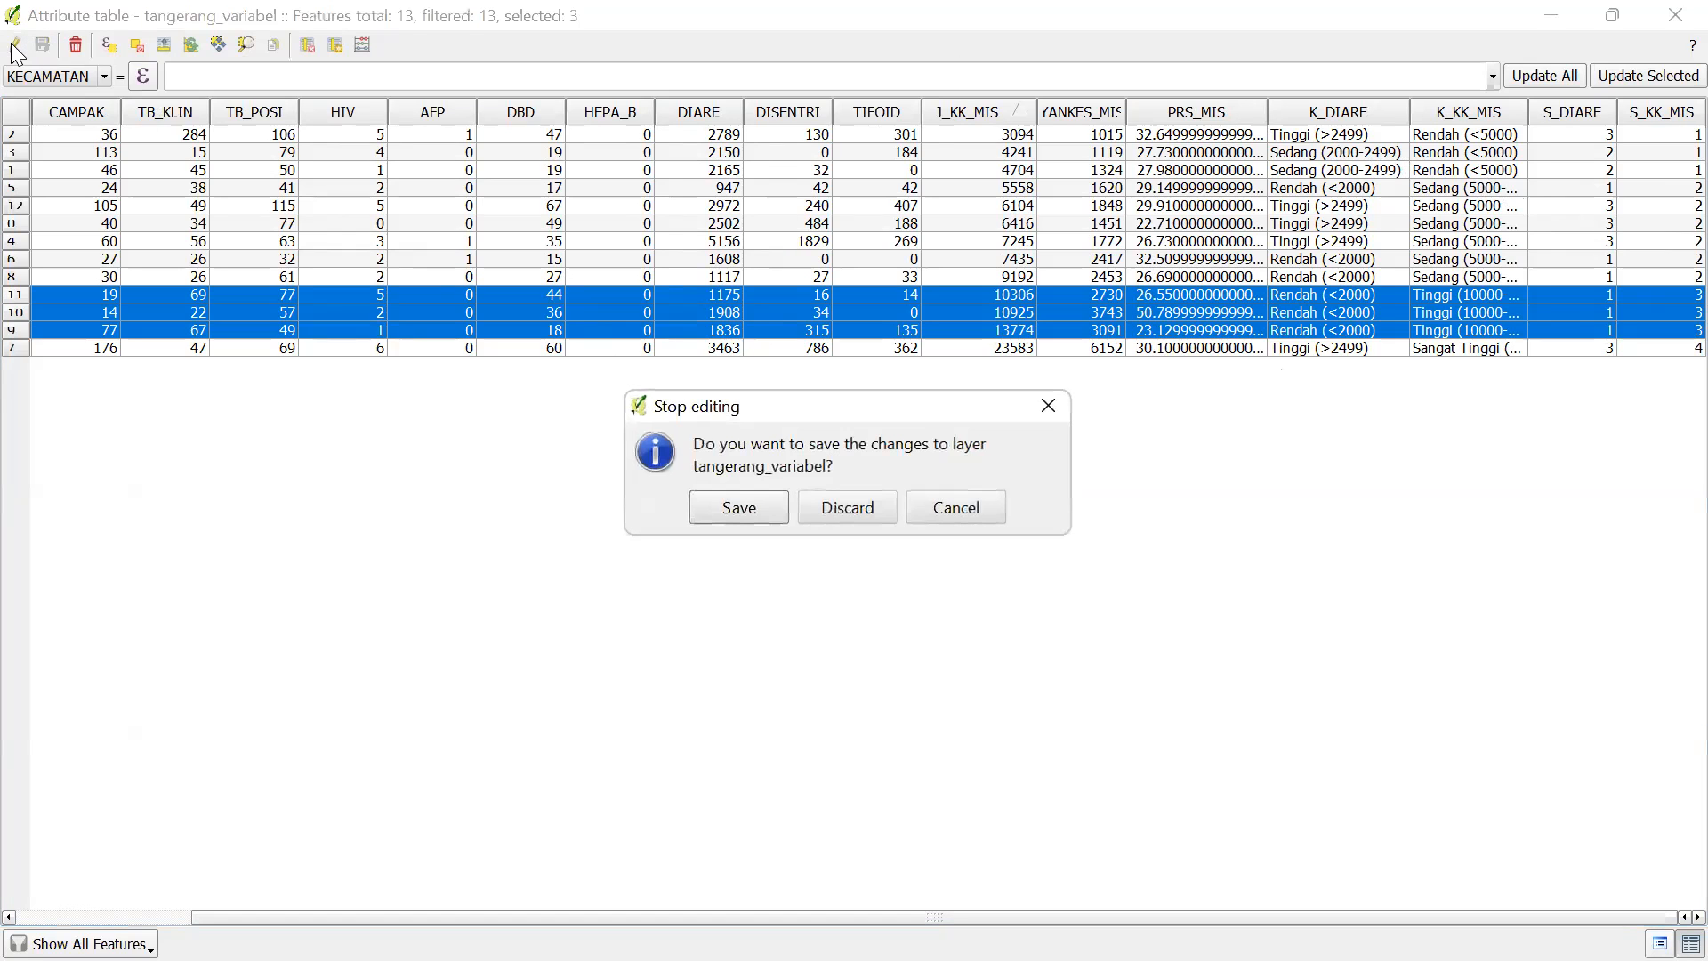
left_click(735, 503)
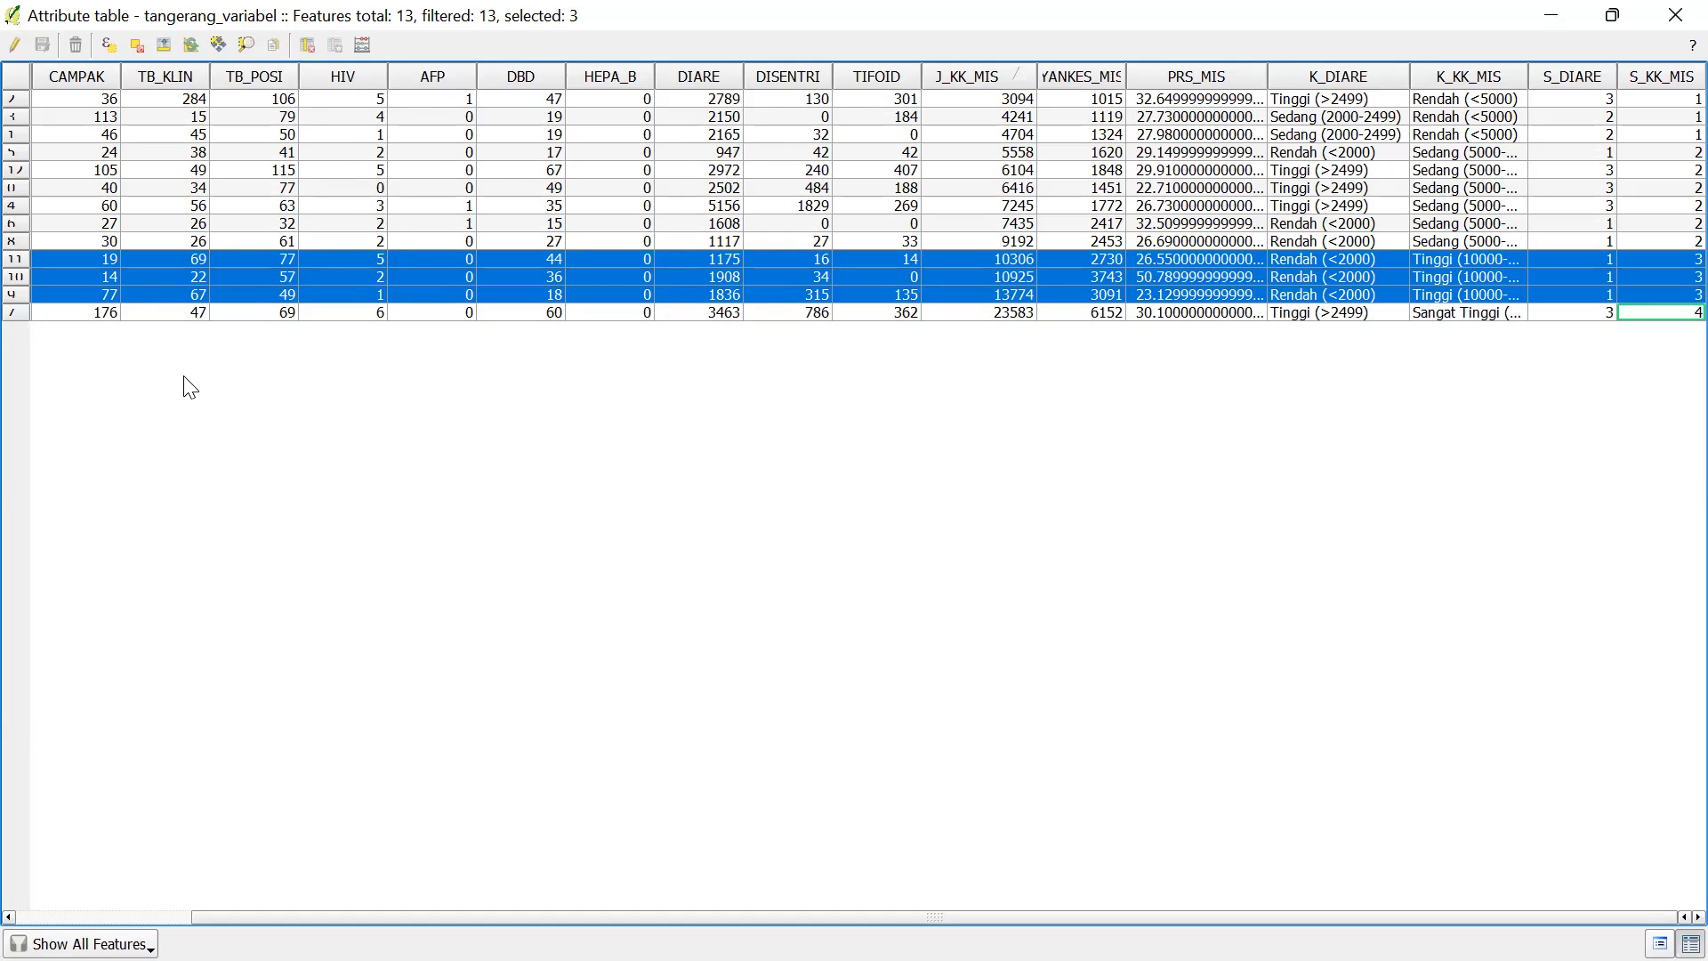
double_click(1528, 73)
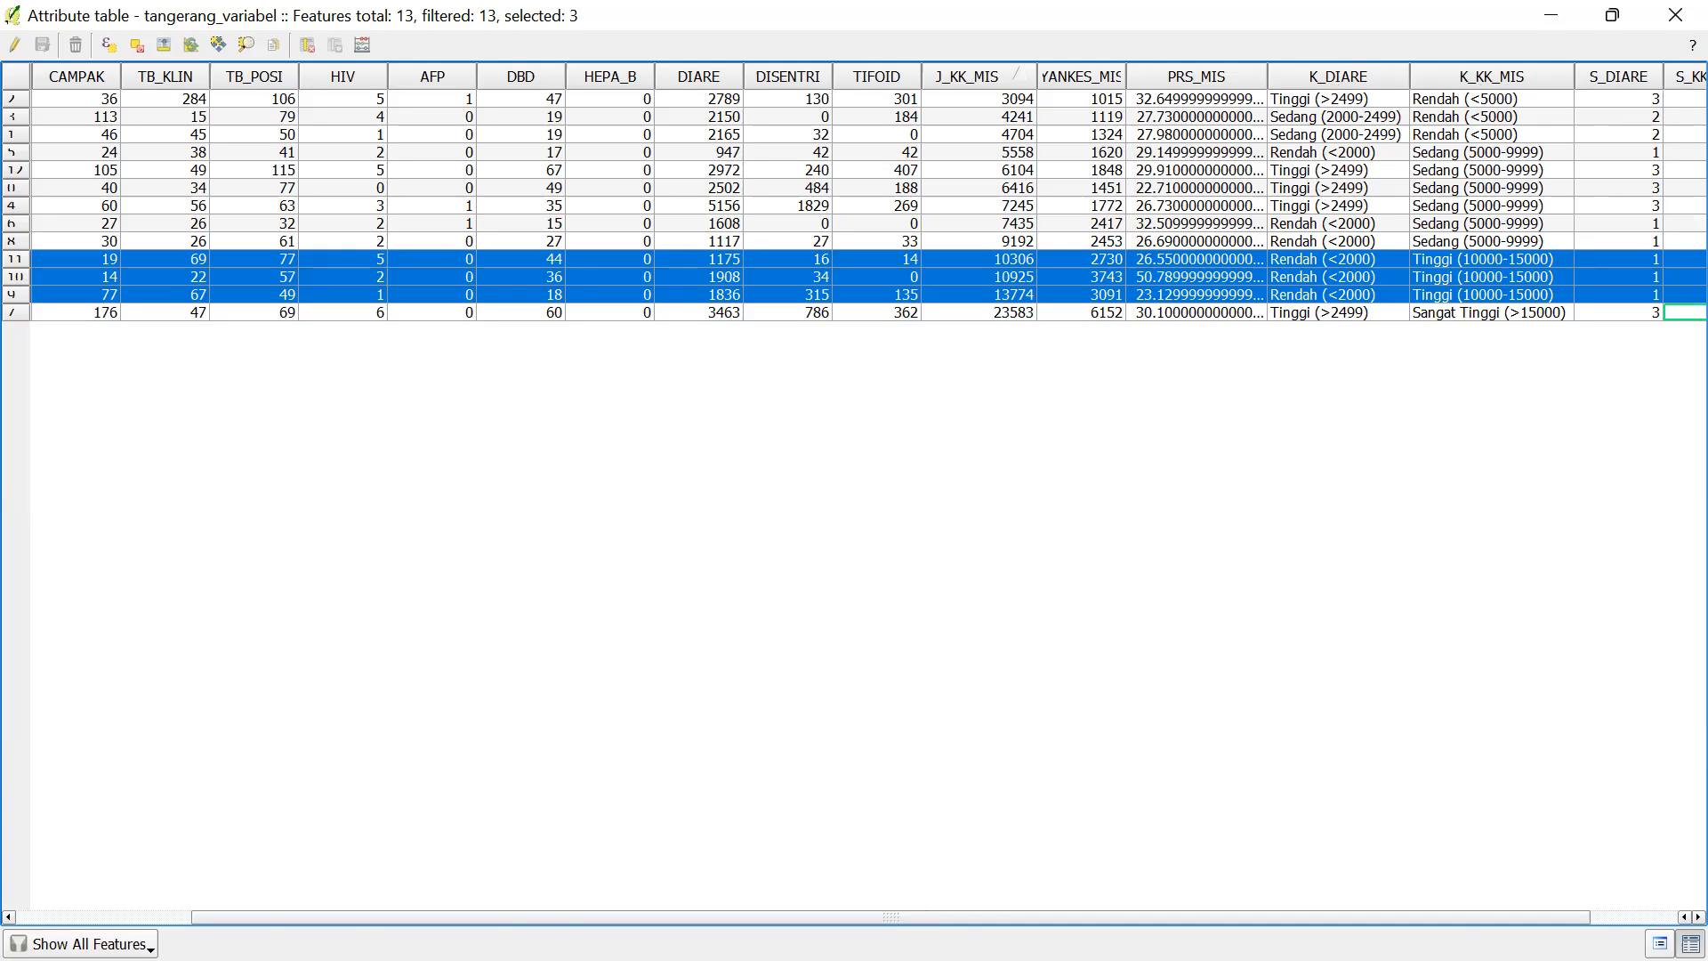
Switch to Presentation2.pptx in PowerPoint and look at the Cakupan Imunisasi (1,2,3) scoring classes on slide 4
key("super")
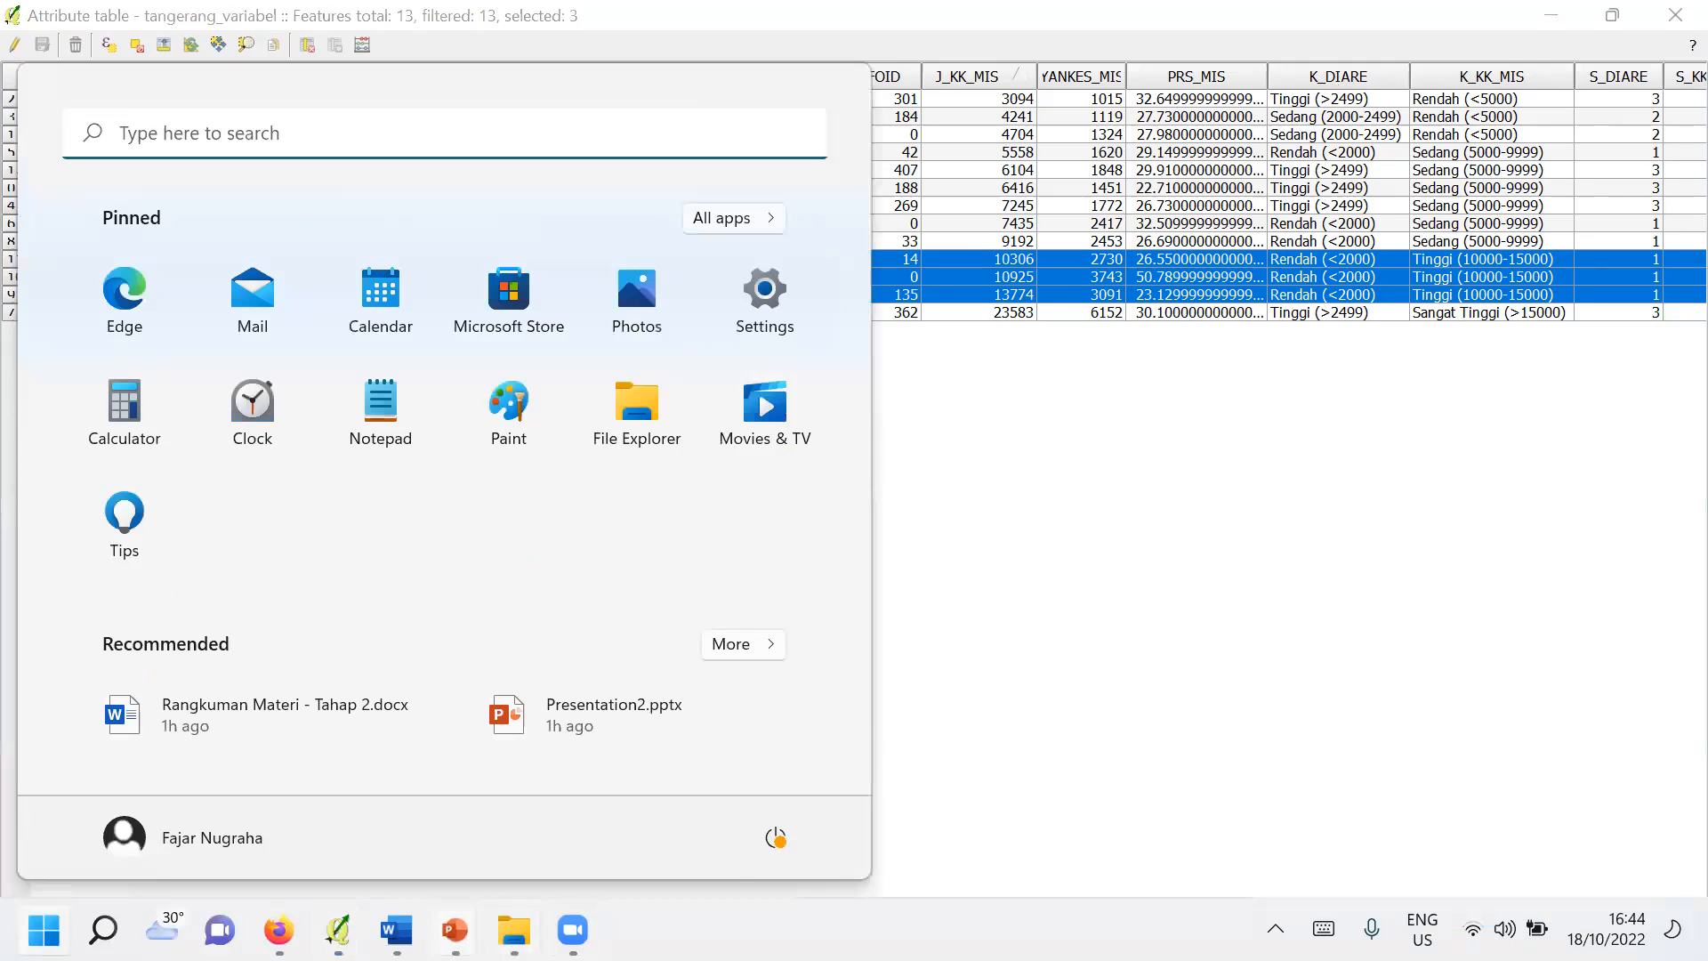
mouse_move(454, 930)
left_click(335, 831)
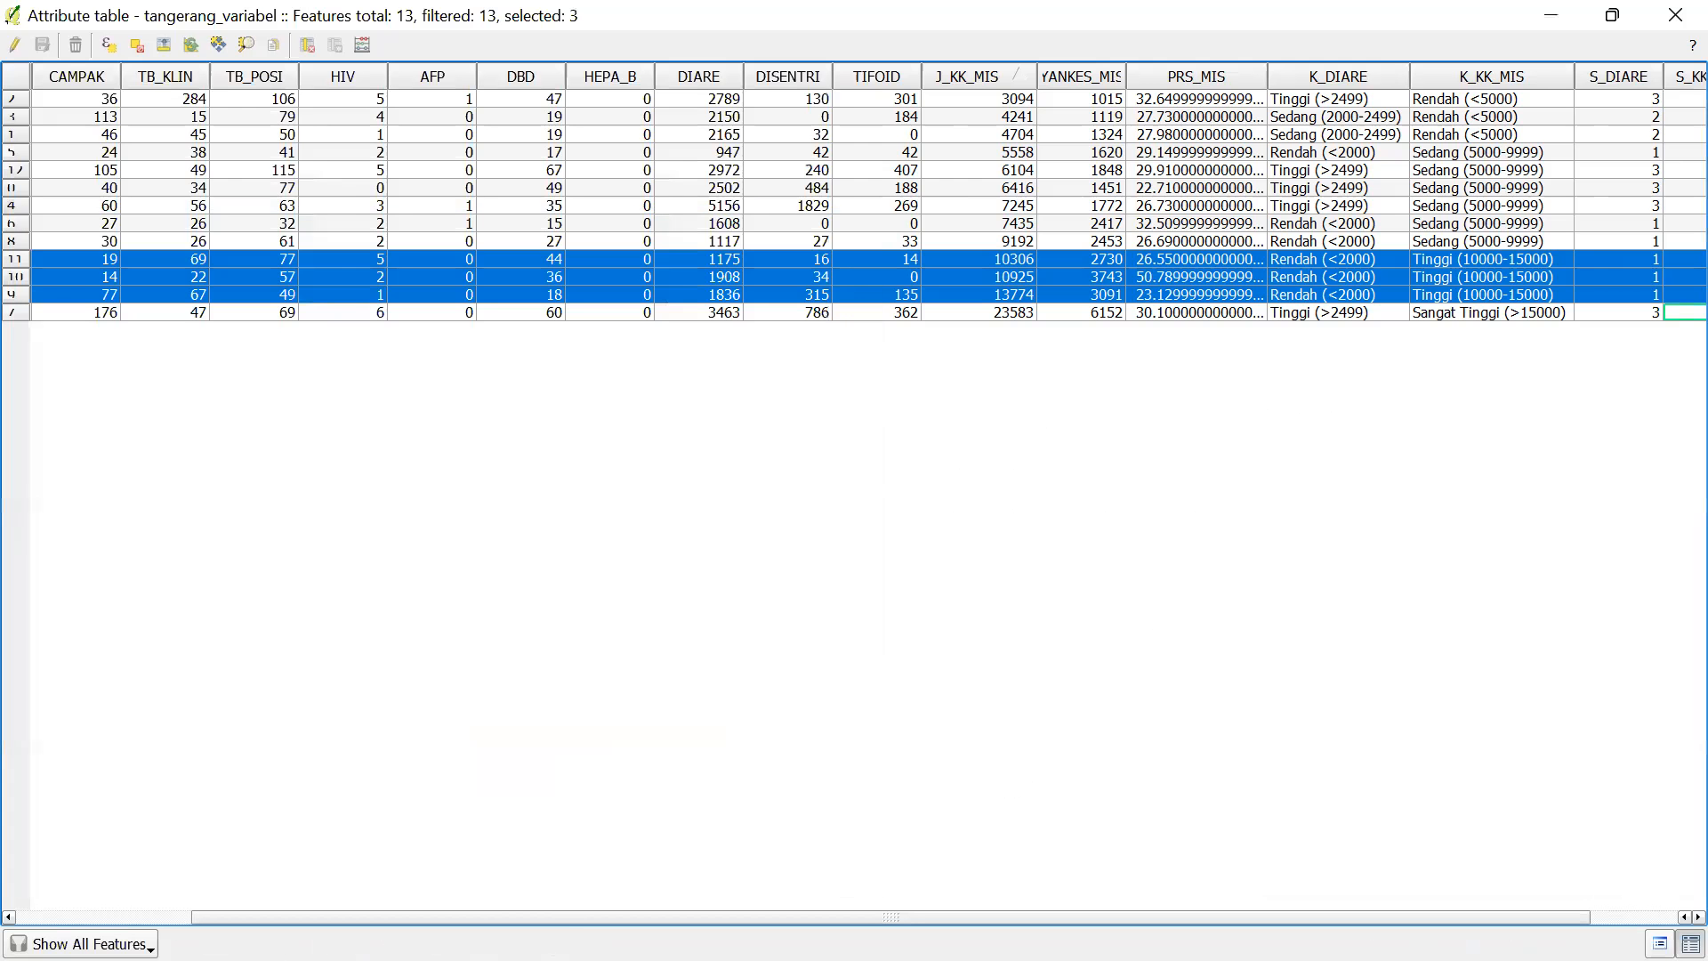
key("super")
mouse_move(454, 929)
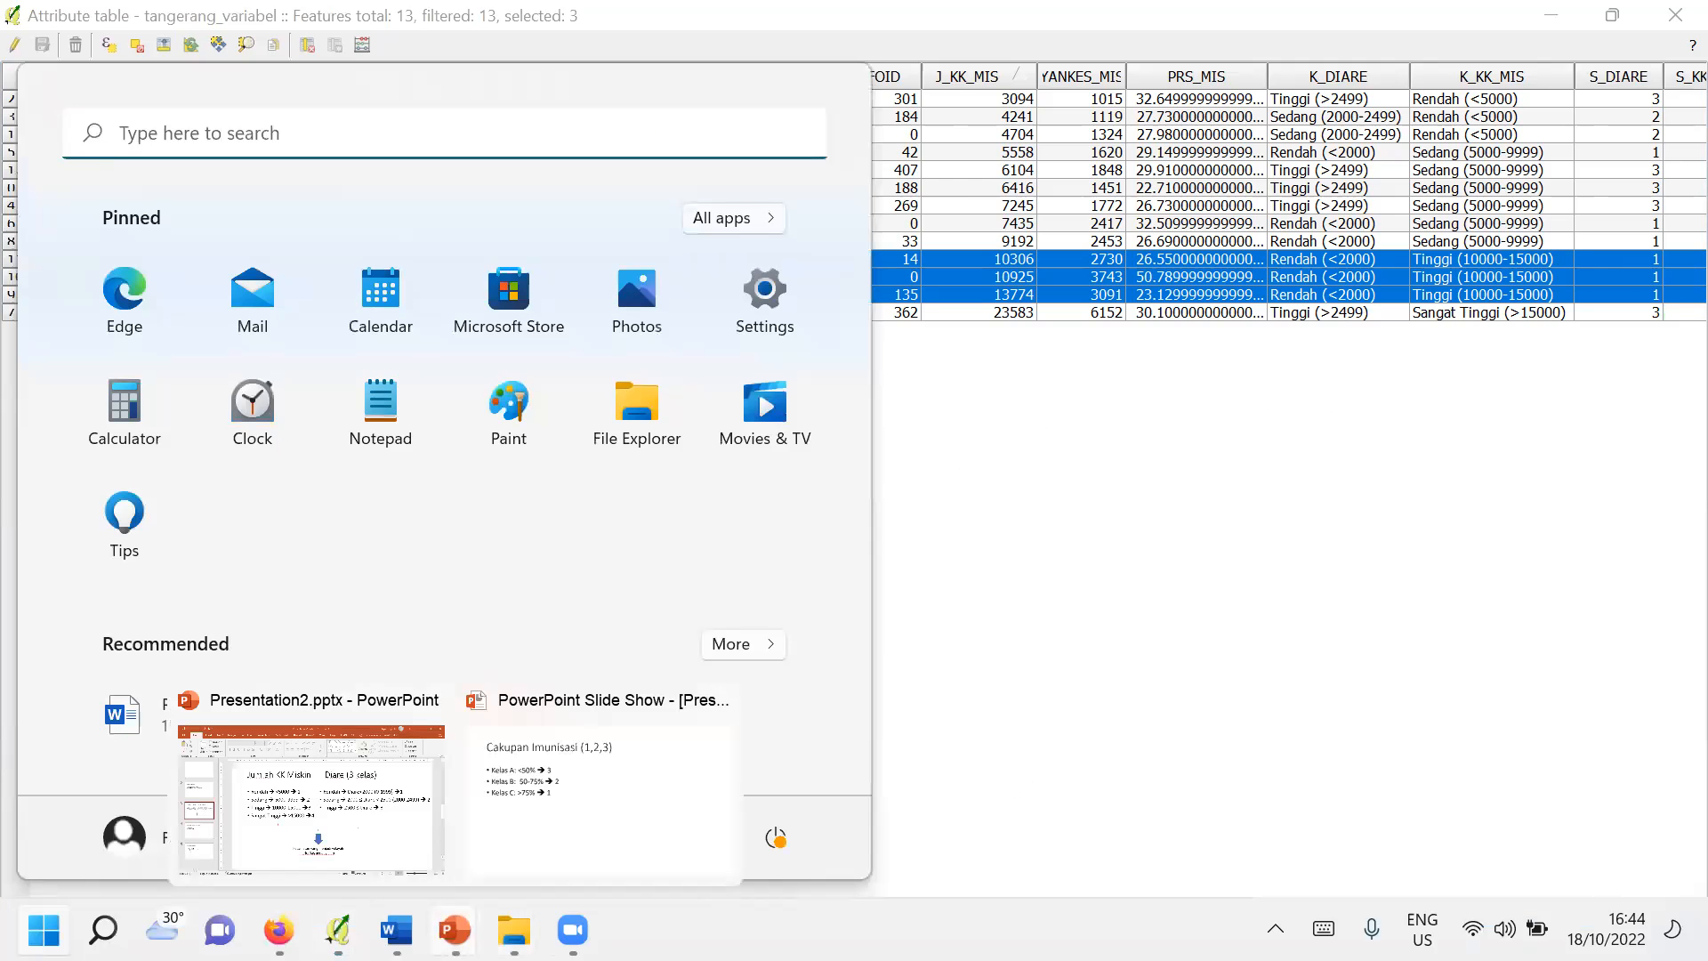
left_click(315, 808)
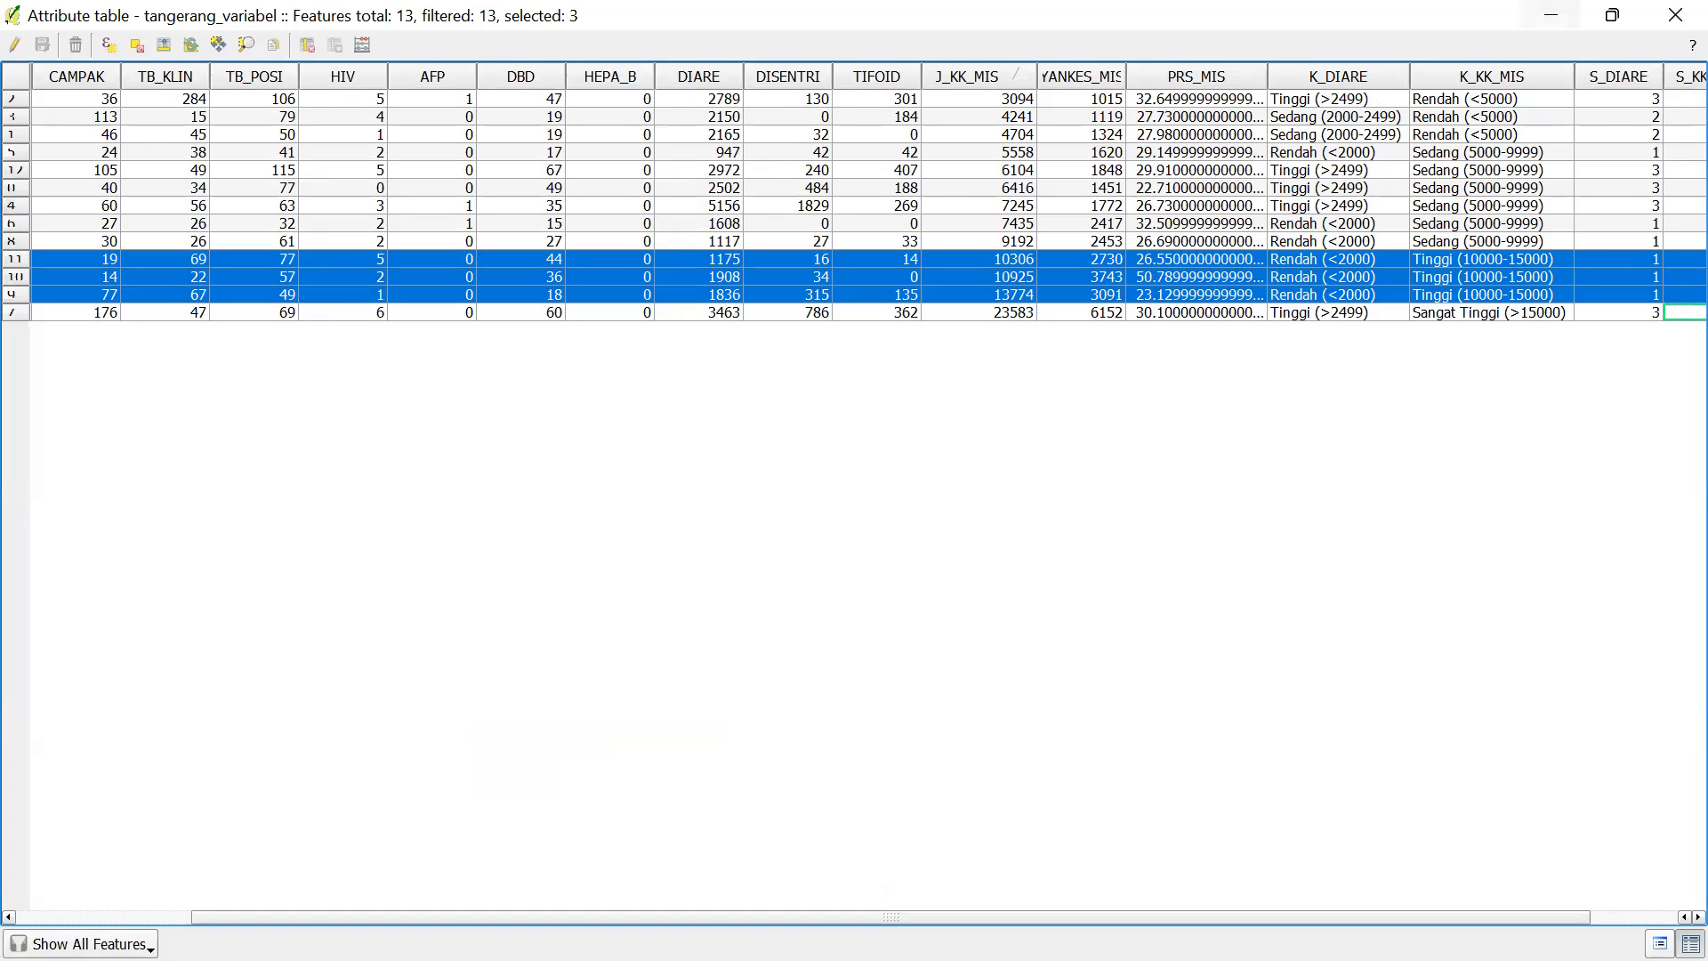
left_click(1551, 15)
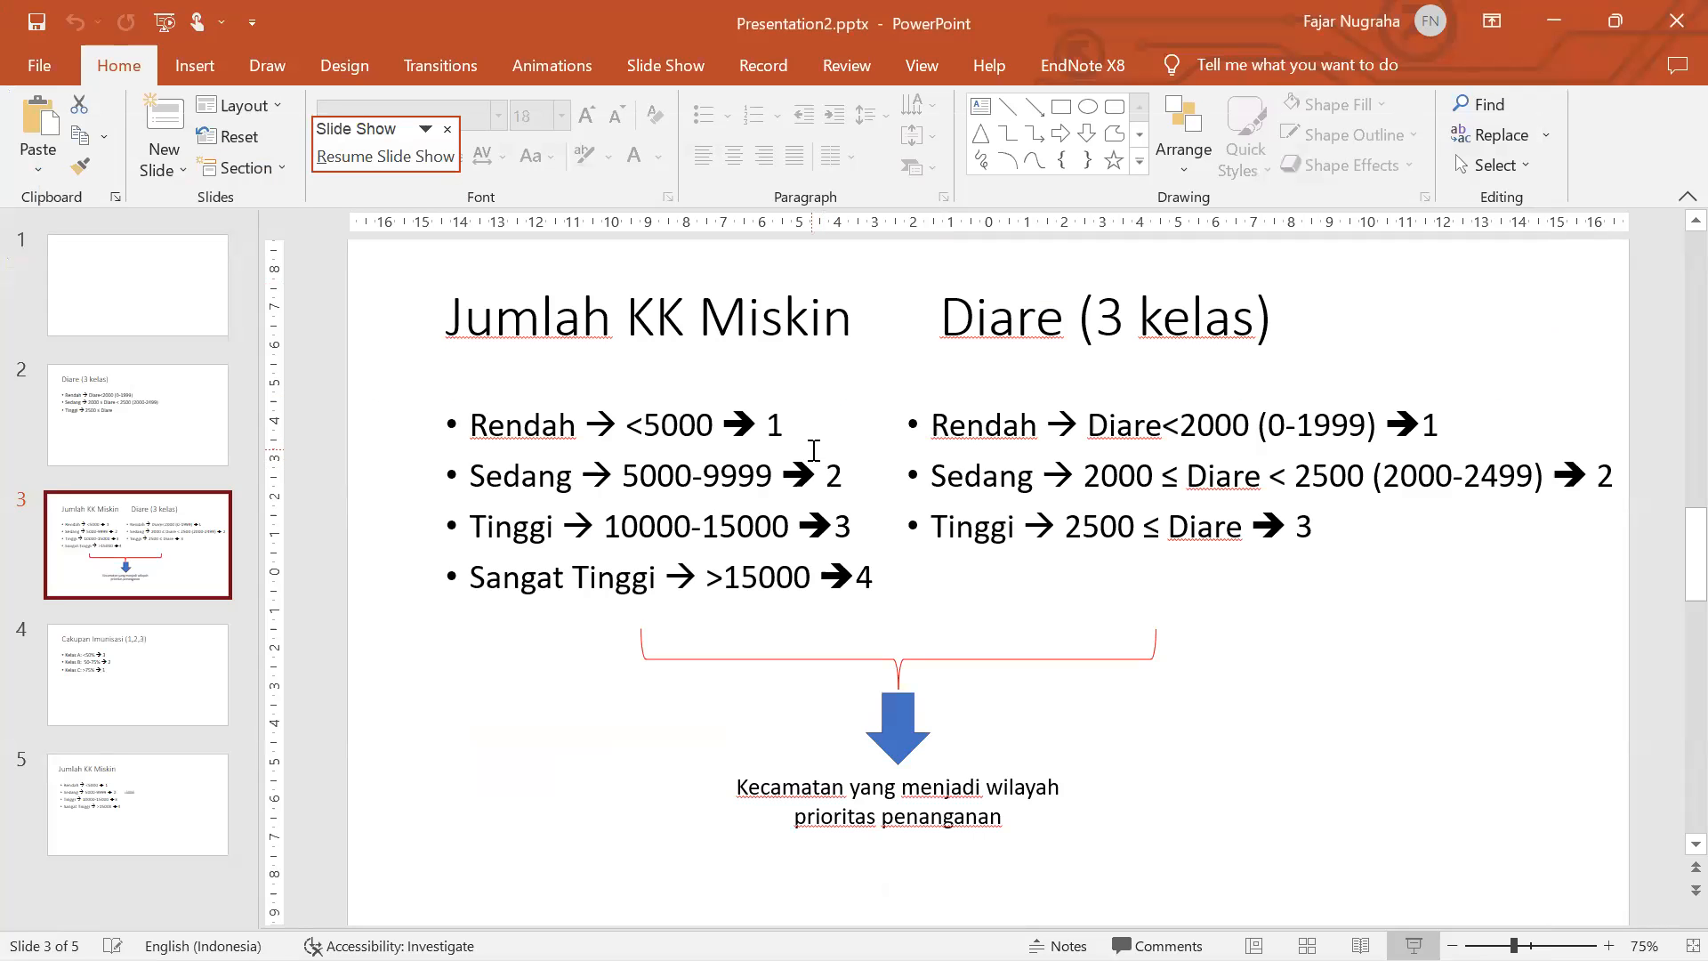
left_click(153, 689)
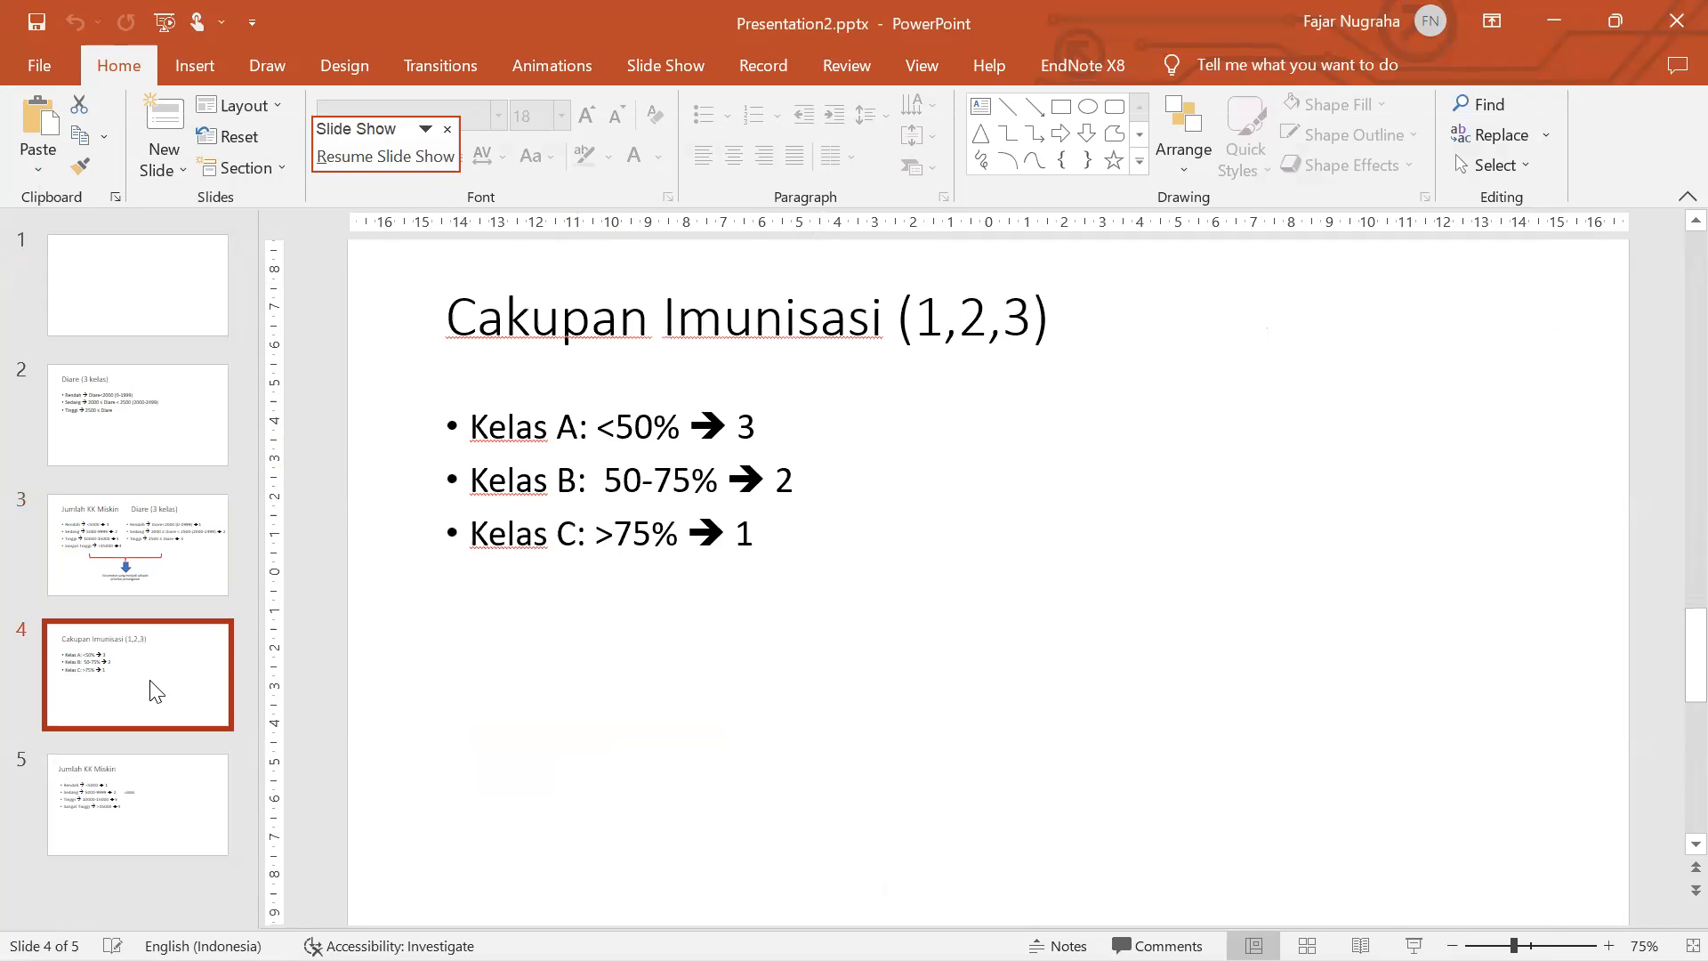
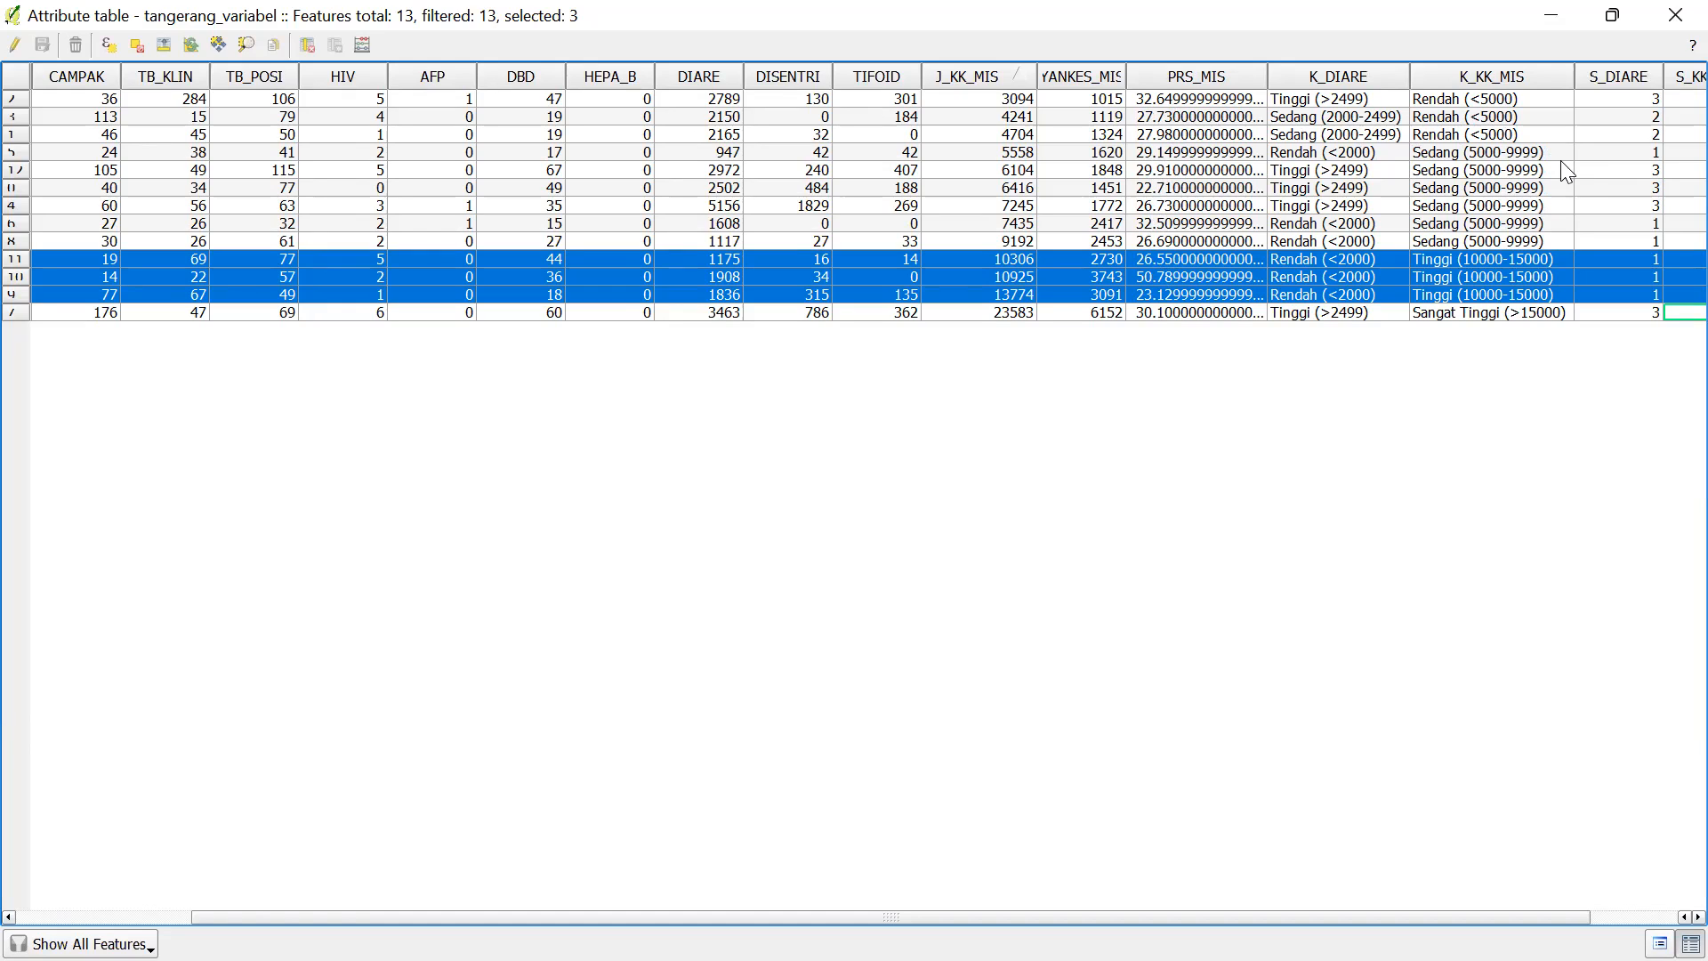
View the S_KK_MIS scores in the attribute table, and return to the Cakupan Imunisasi slide in PowerPoint to review the Kelas A example percentages
left_click_drag(1503, 917, 1592, 917)
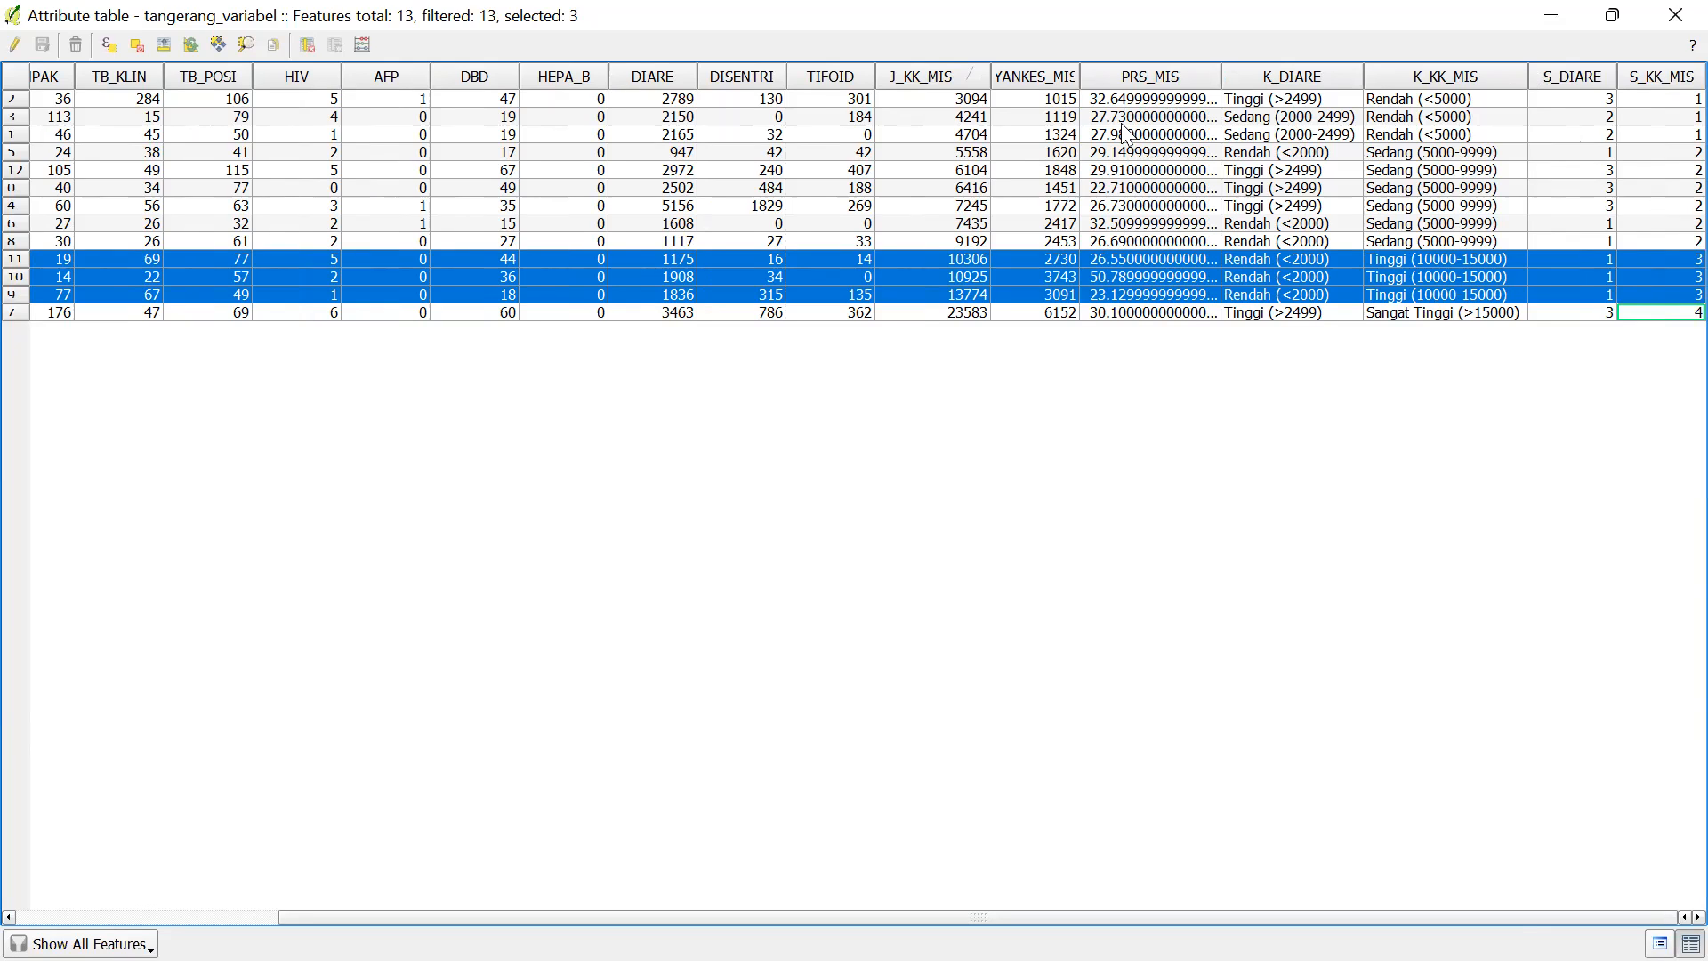
key("alt+Tab")
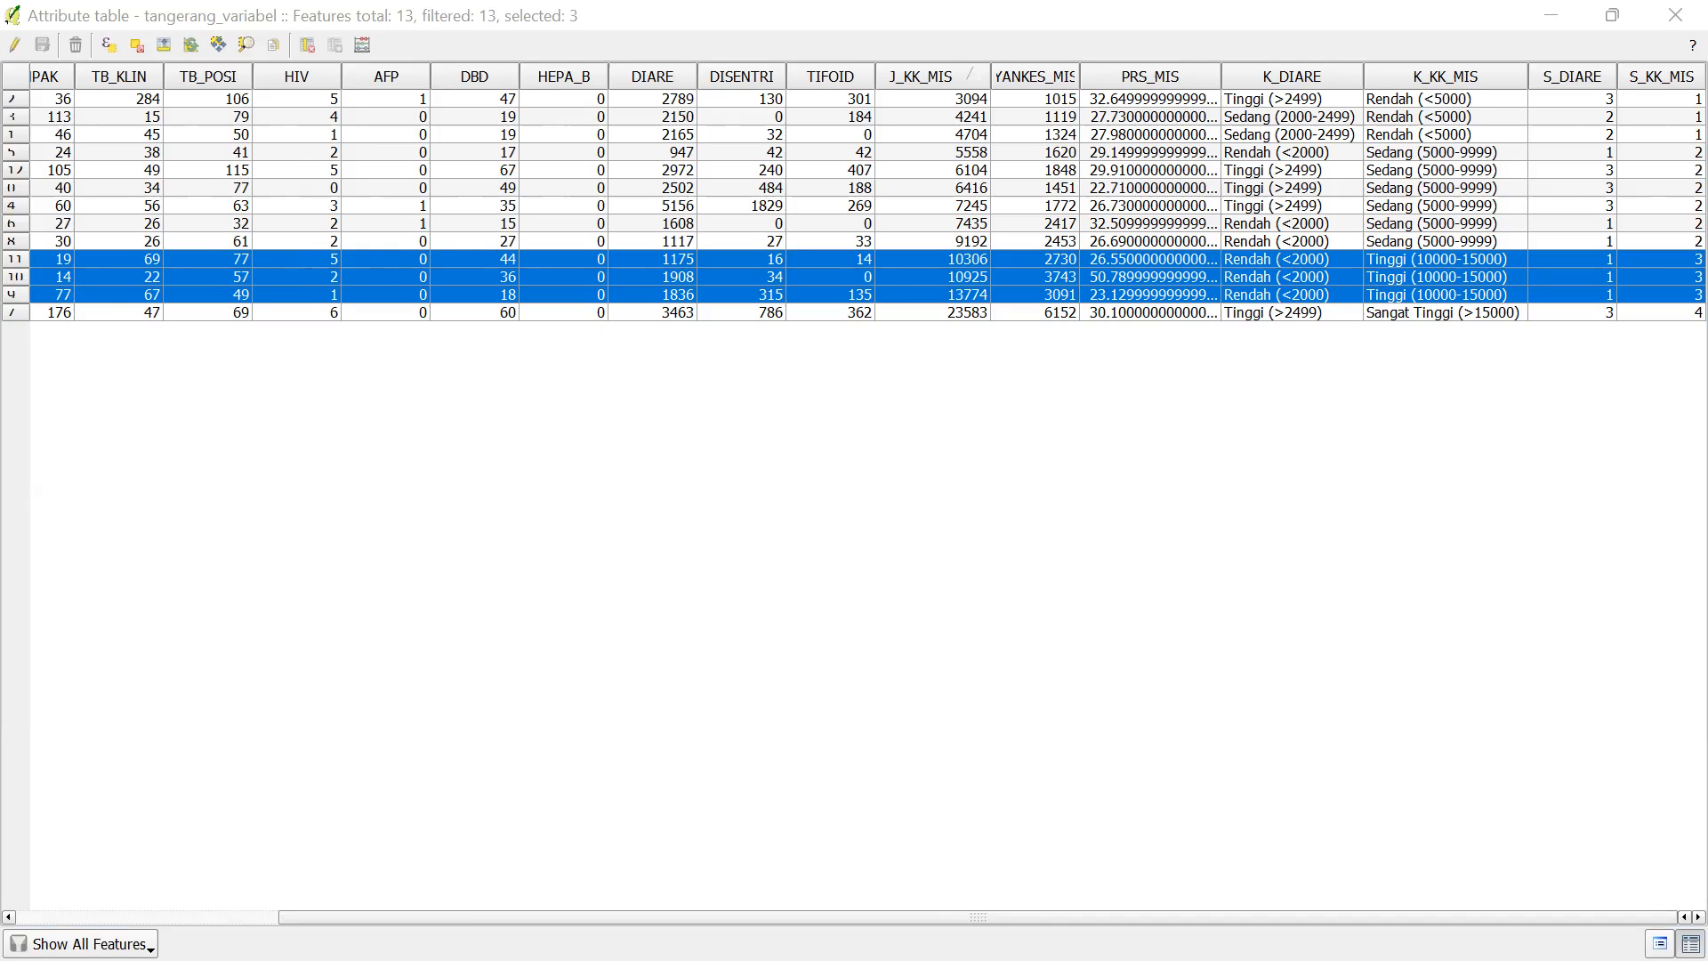
key("super")
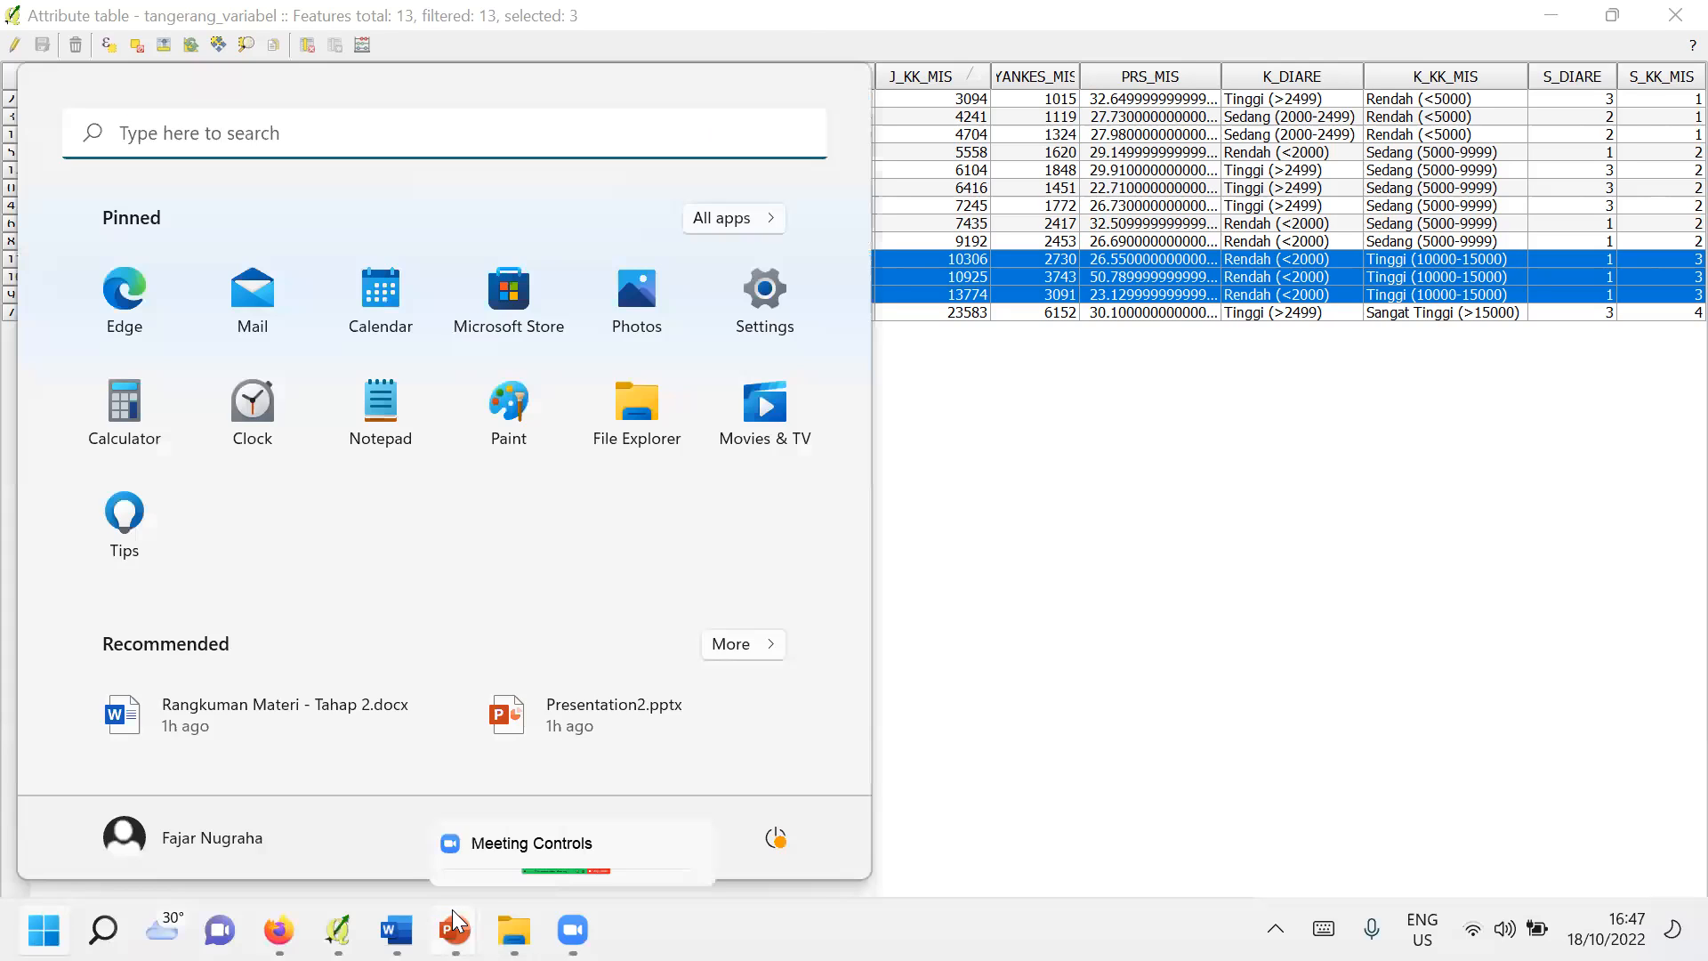
mouse_move(454, 929)
left_click(311, 839)
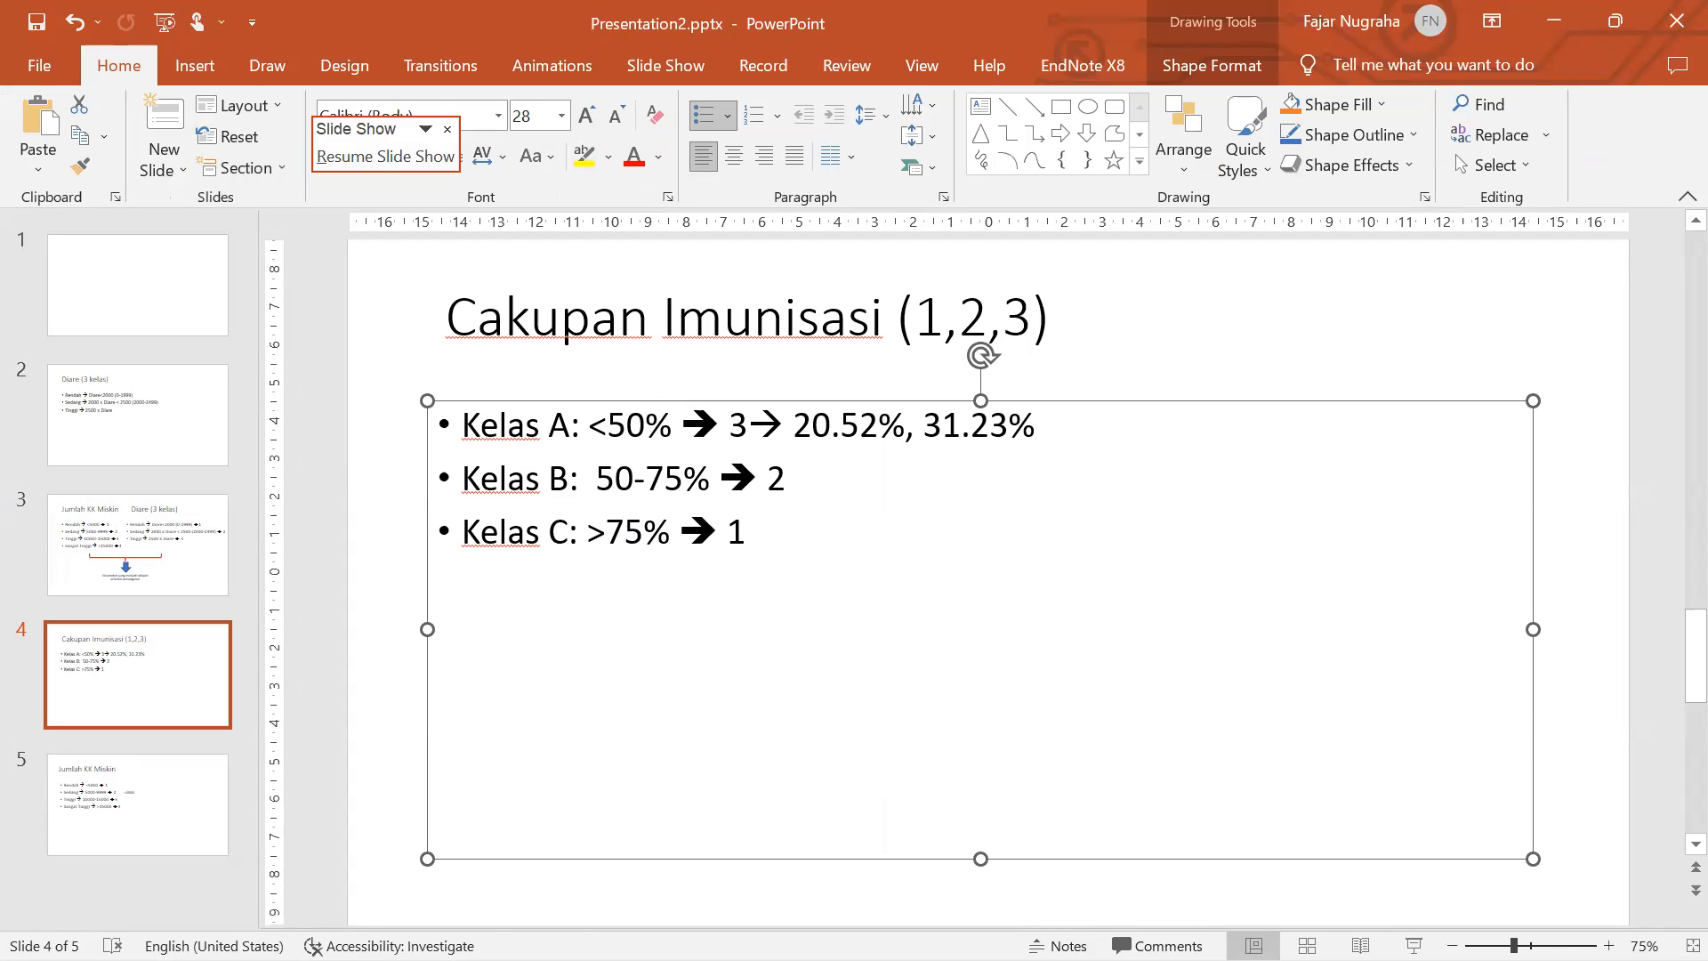
Switch back to the tangerang_variabel attribute table in QGIS to view the S_DIARE and S_KK_MIS scores
key("super")
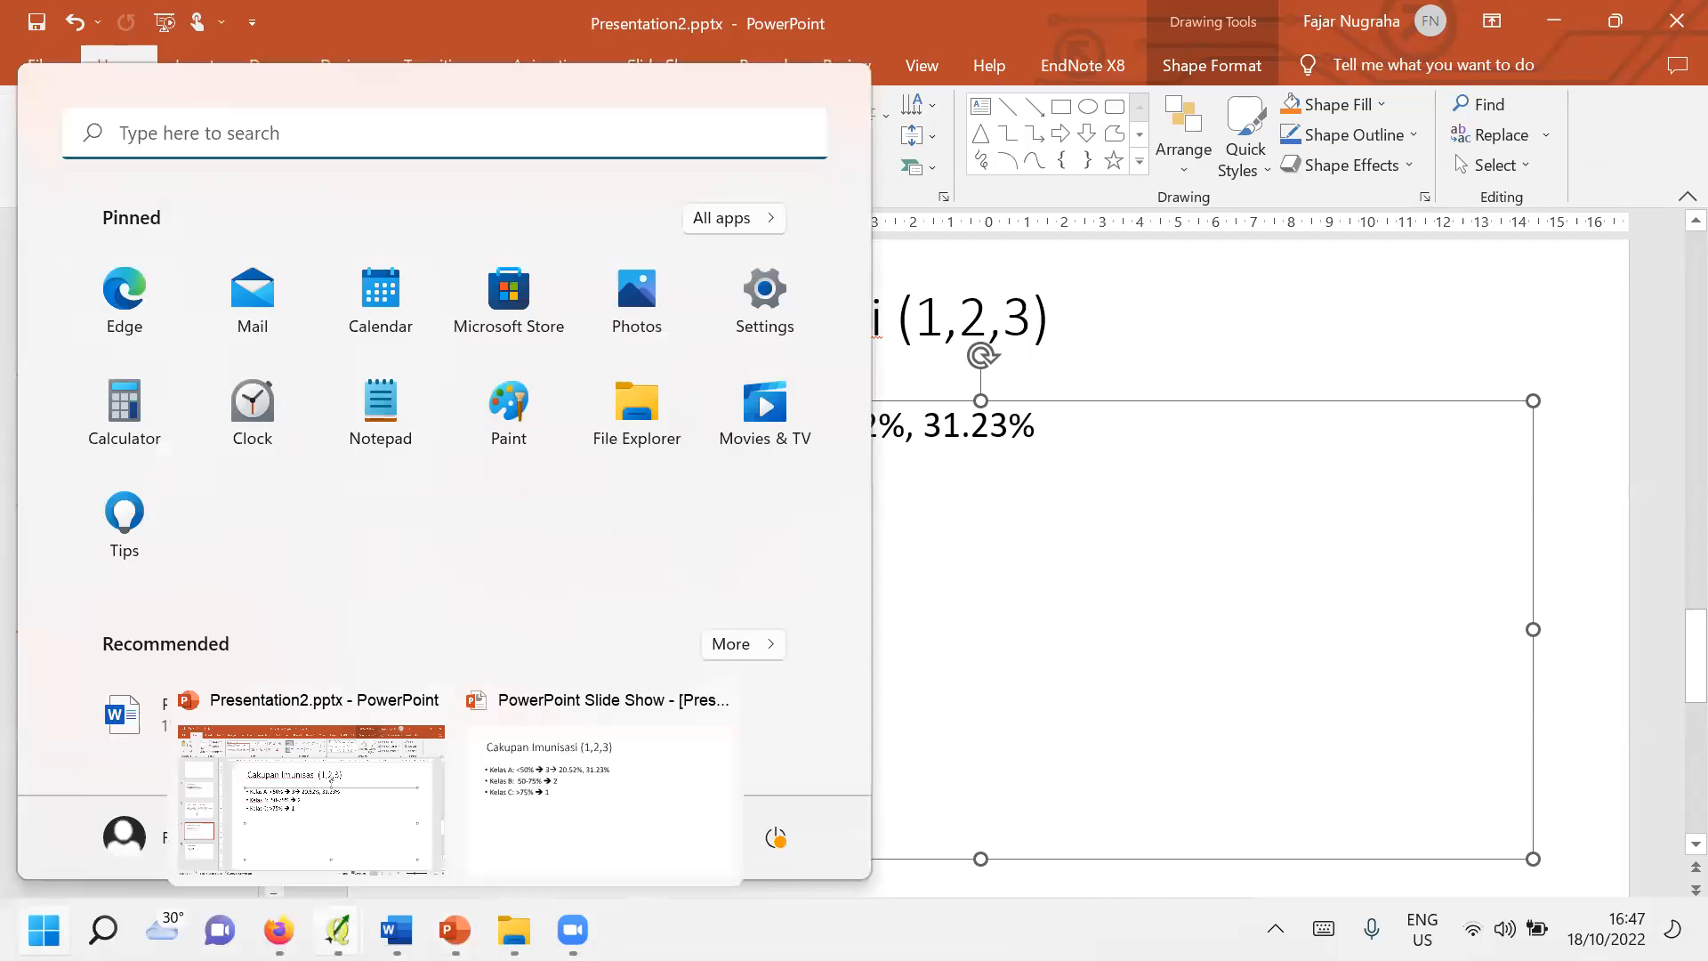
mouse_move(337, 930)
left_click(722, 841)
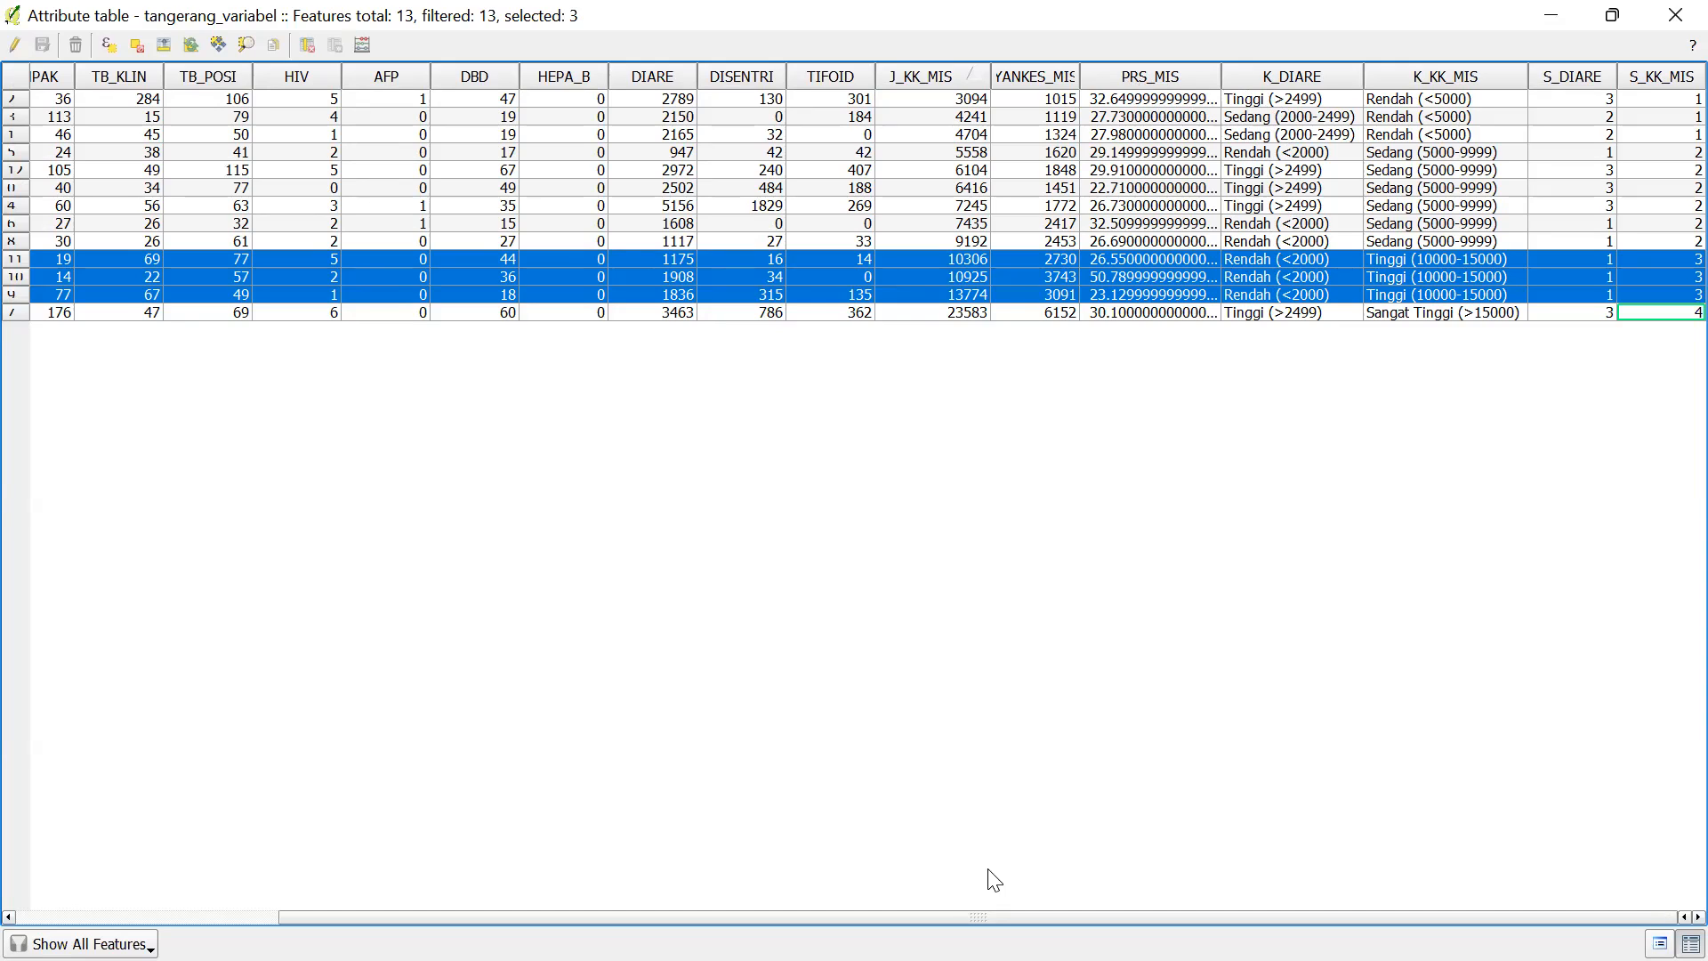
Switch to Presentation2.pptx in PowerPoint to look at slide 4, and return to the tangerang_variabel attribute table in QGIS
key("super")
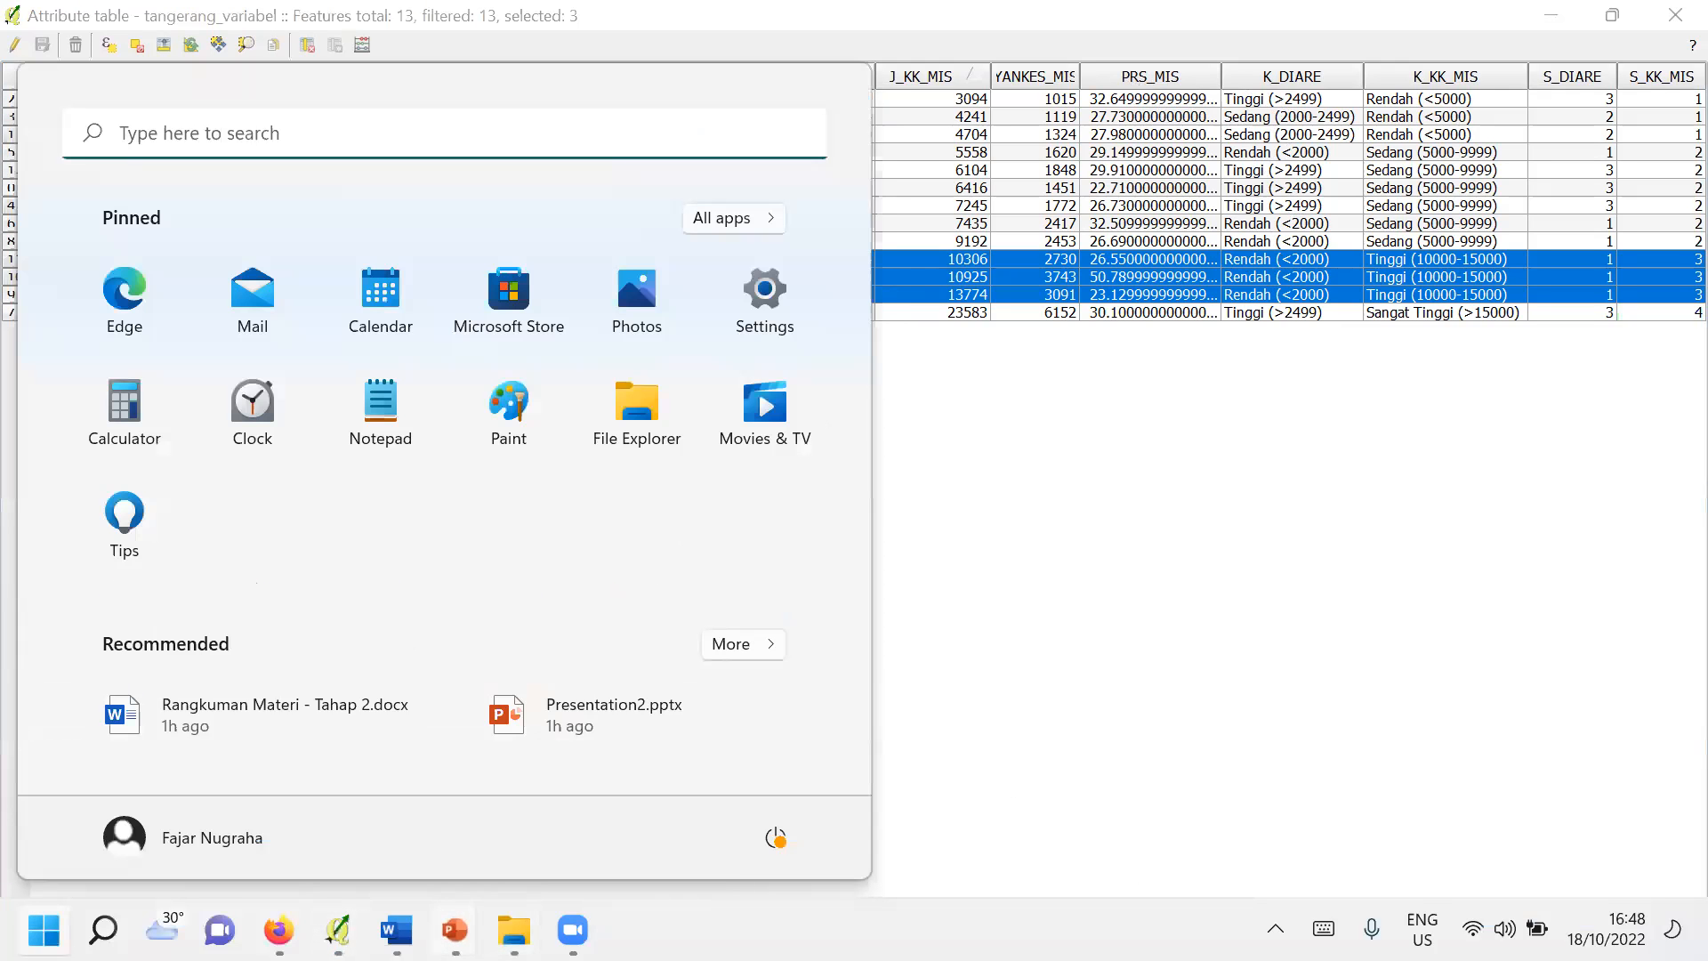
mouse_move(456, 929)
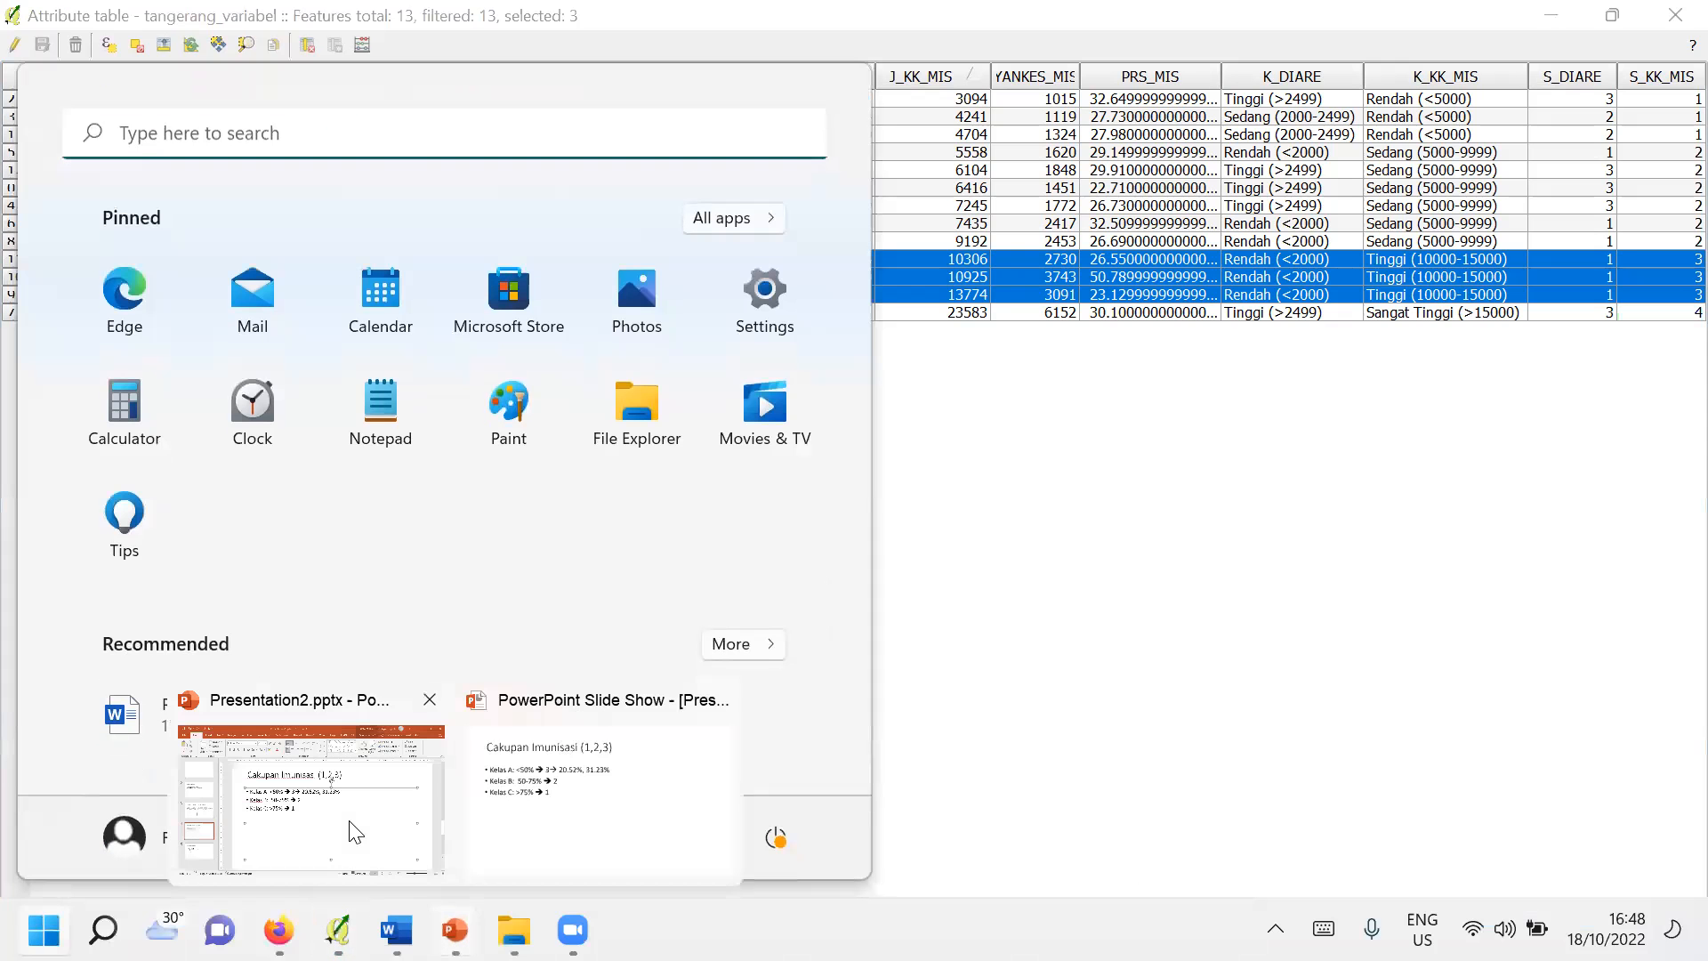
left_click(352, 822)
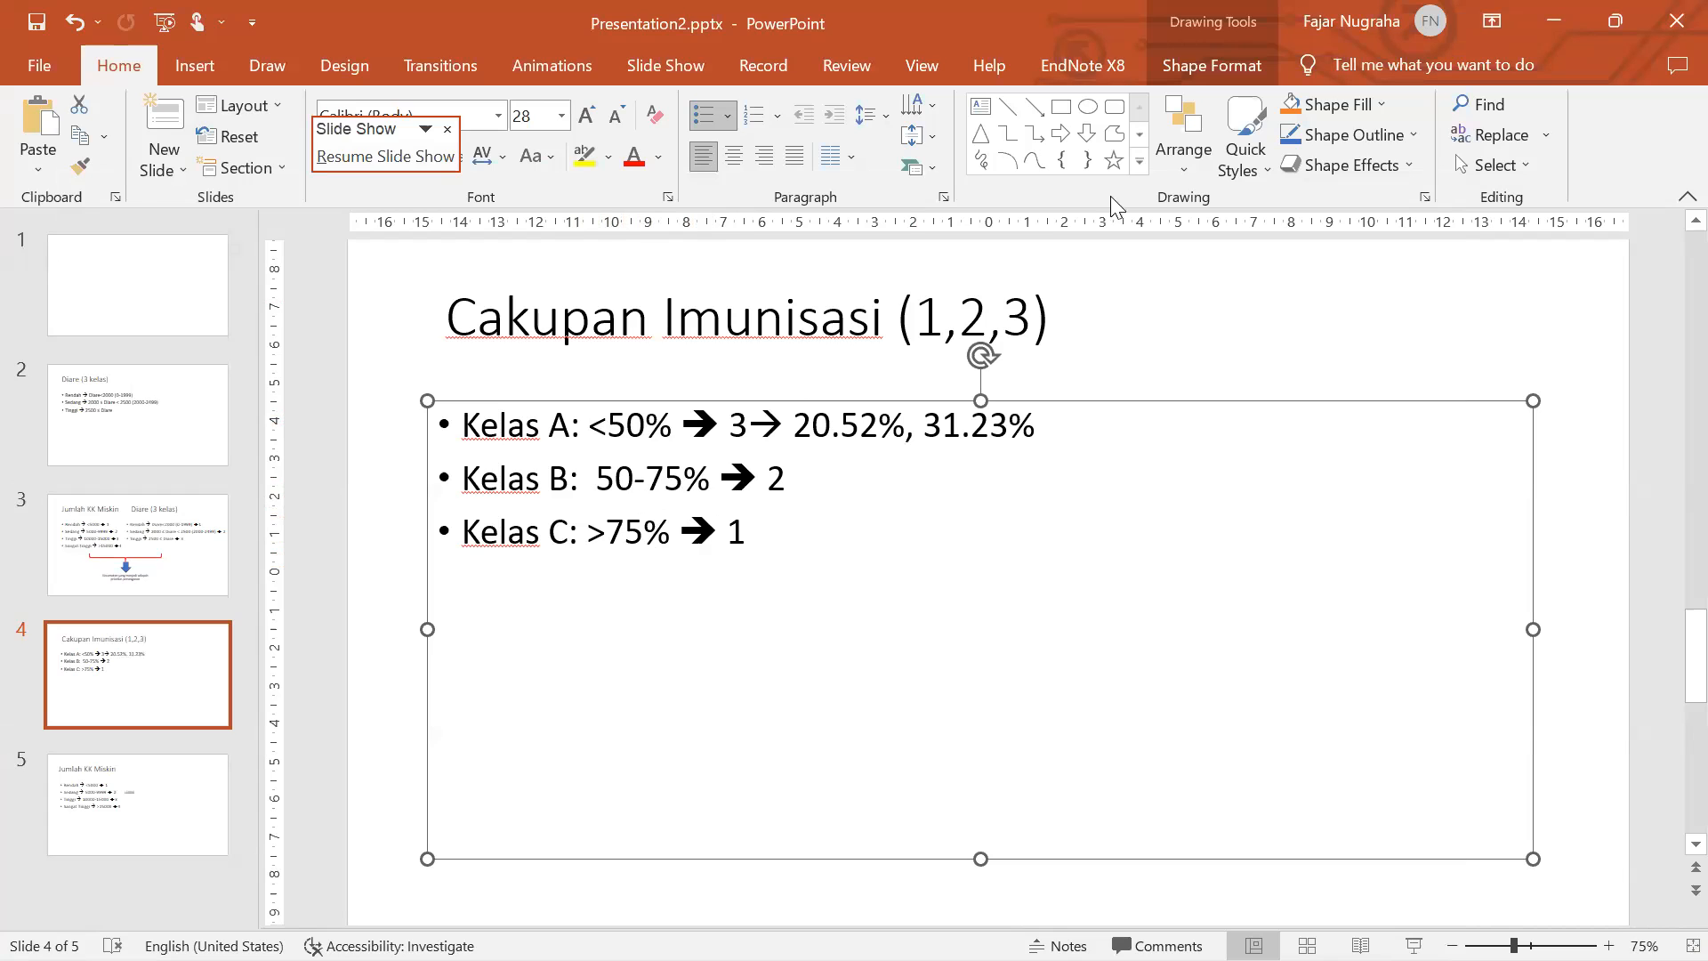
key("super")
key("super")
key("super")
key("super")
key("super")
mouse_move(338, 929)
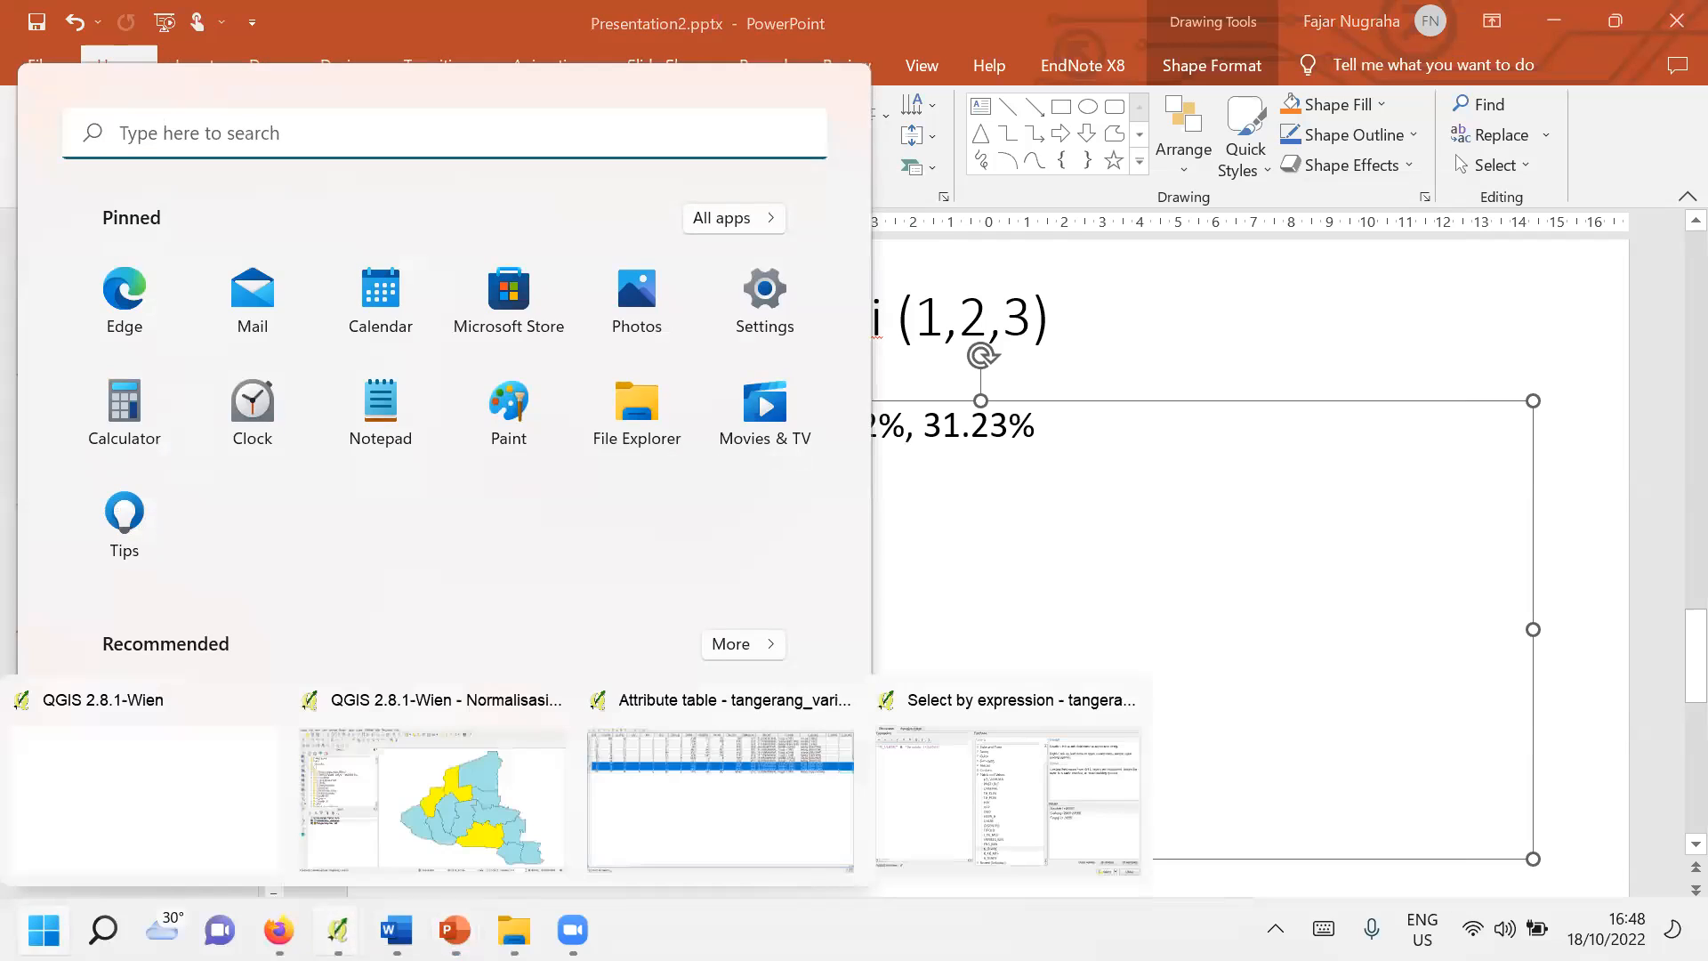
left_click(765, 792)
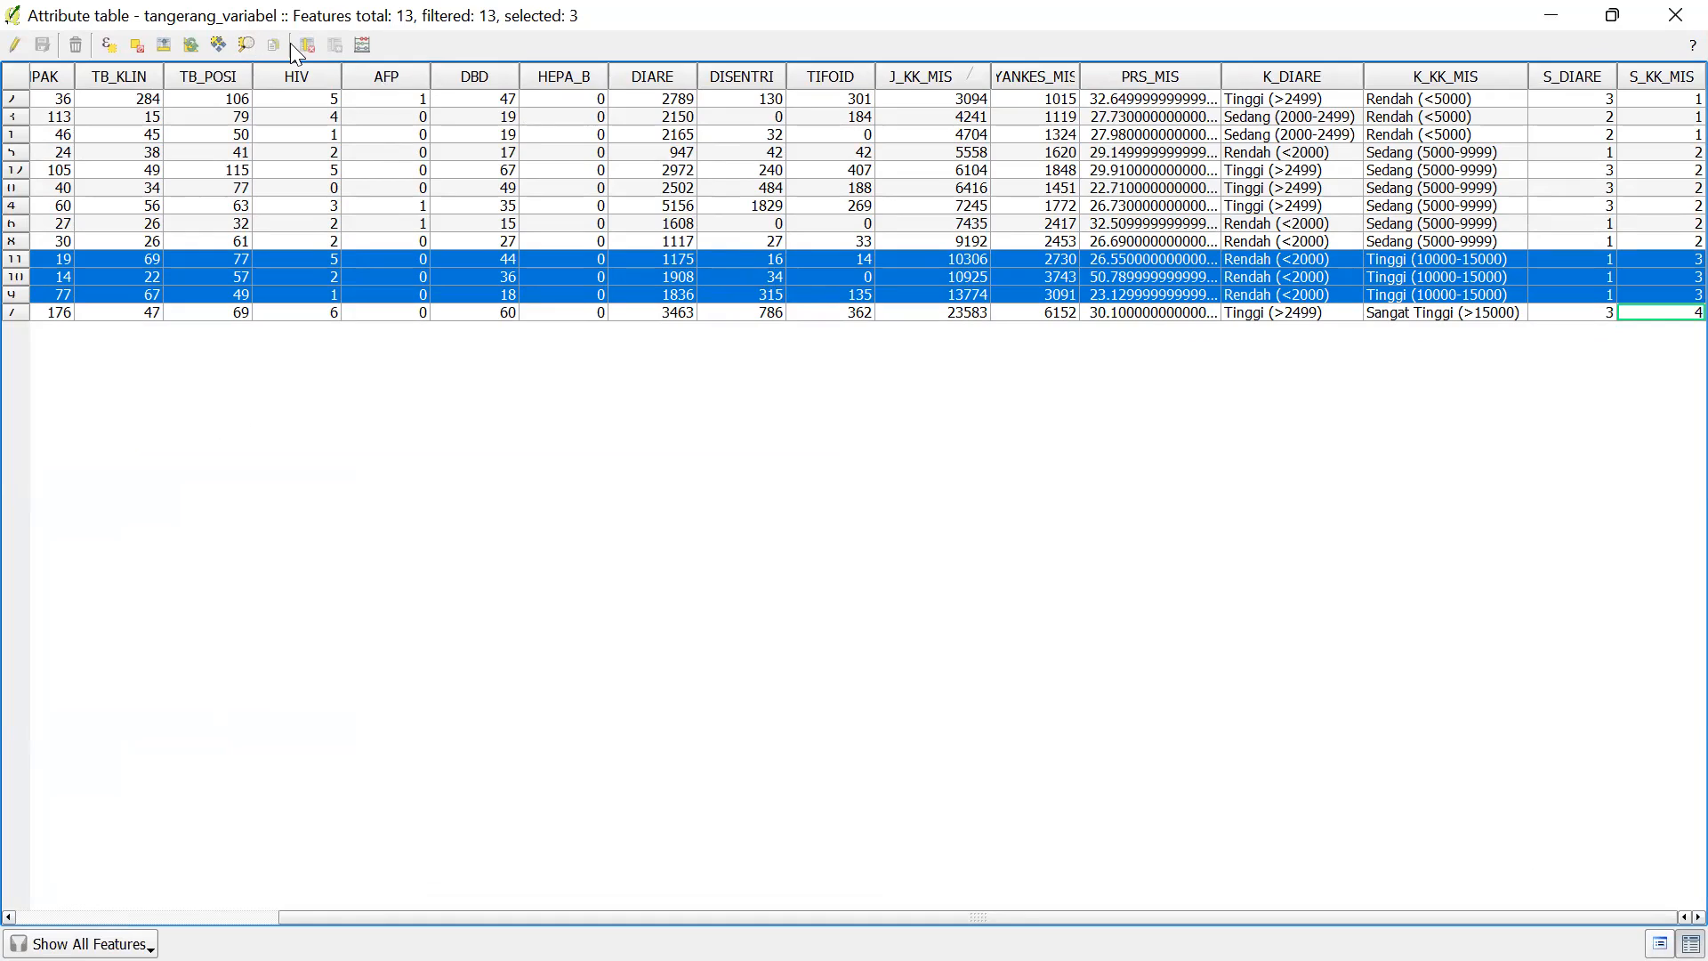
Deselect all features, enable editing on tangerang_variabel, and add a whole number (integer) column named PRIORITAS with width 3
left_click(135, 46)
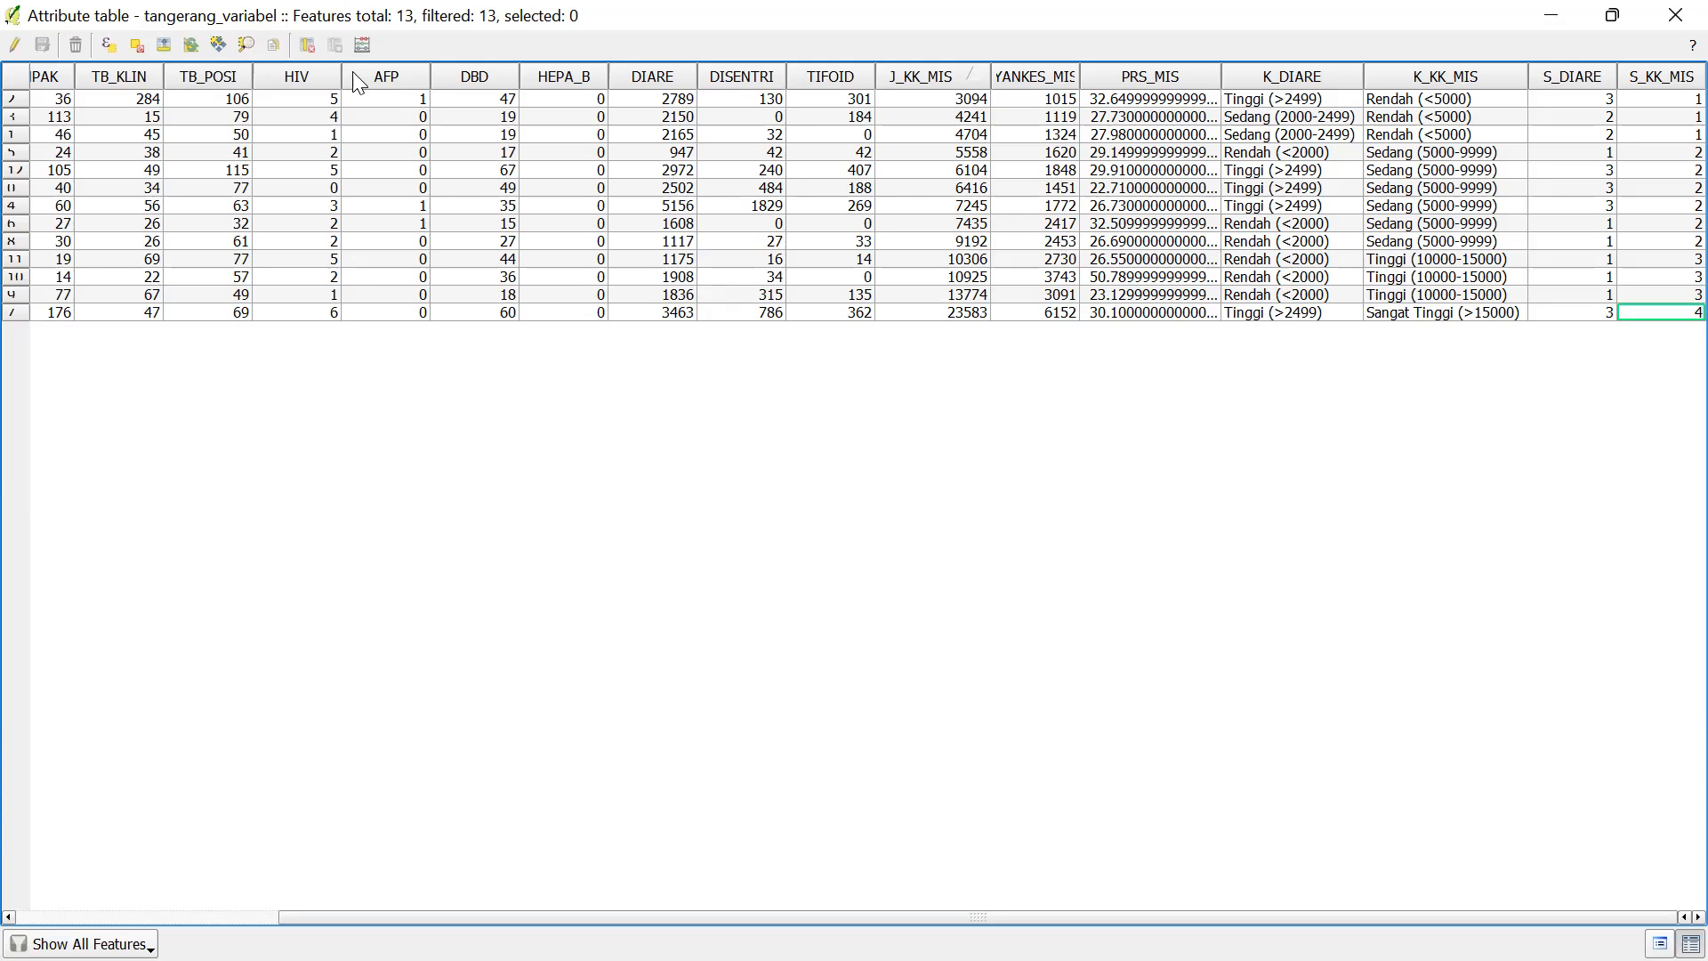
left_click(15, 45)
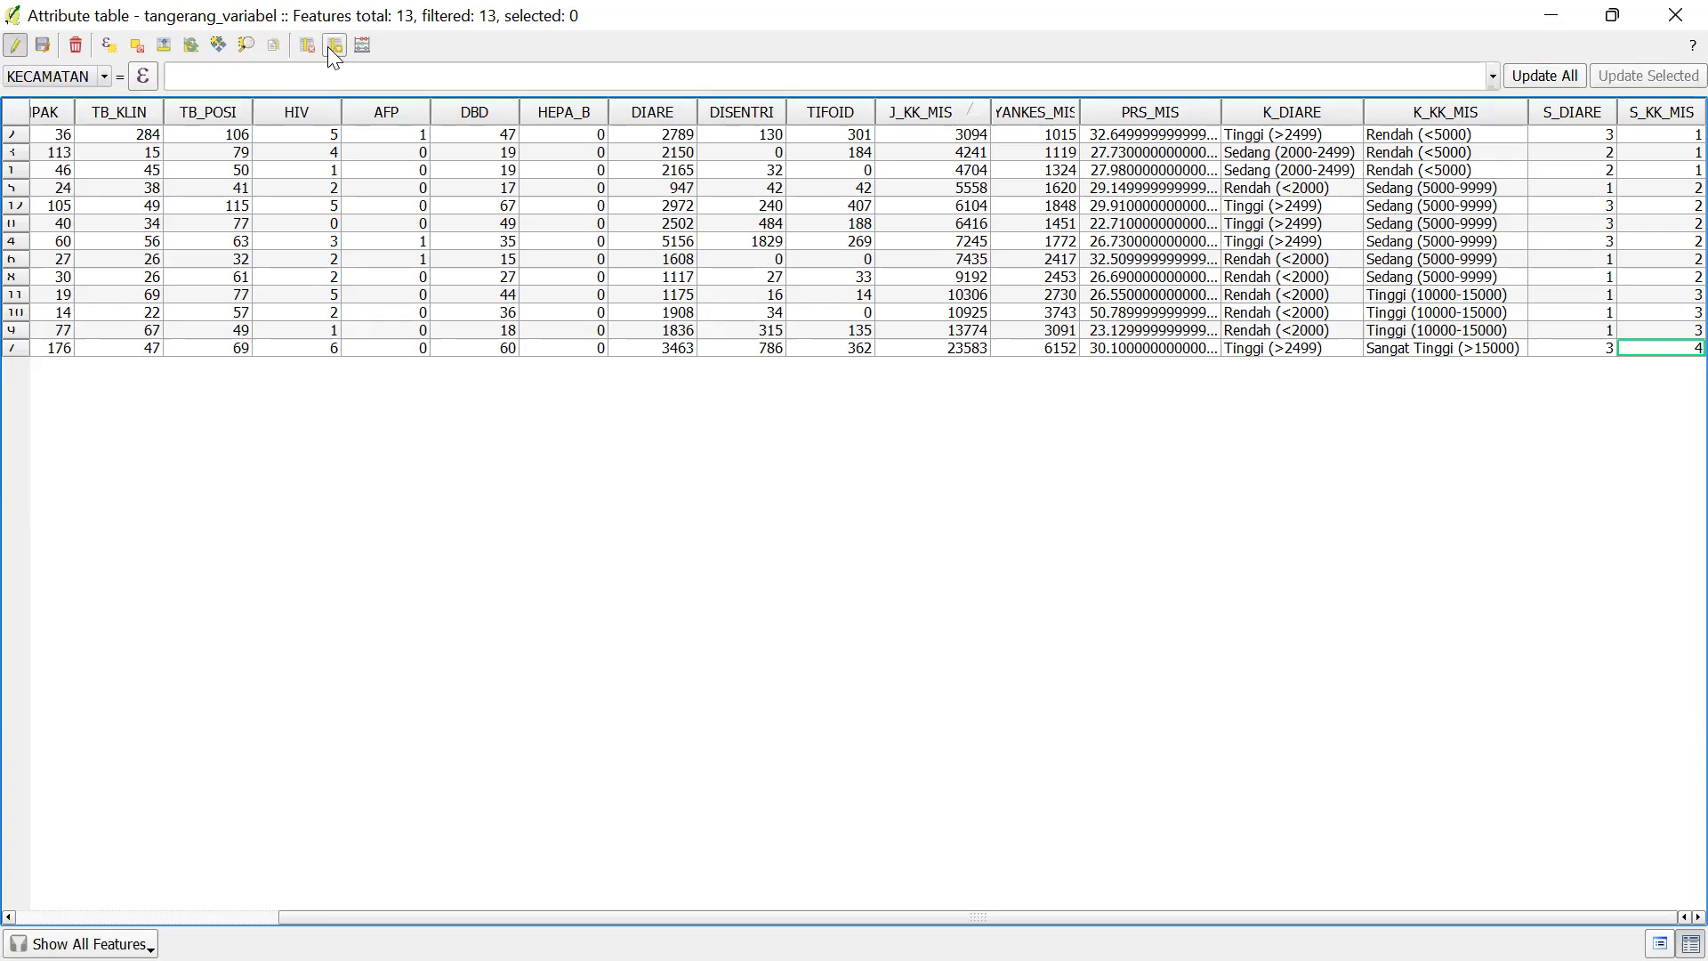
left_click(334, 46)
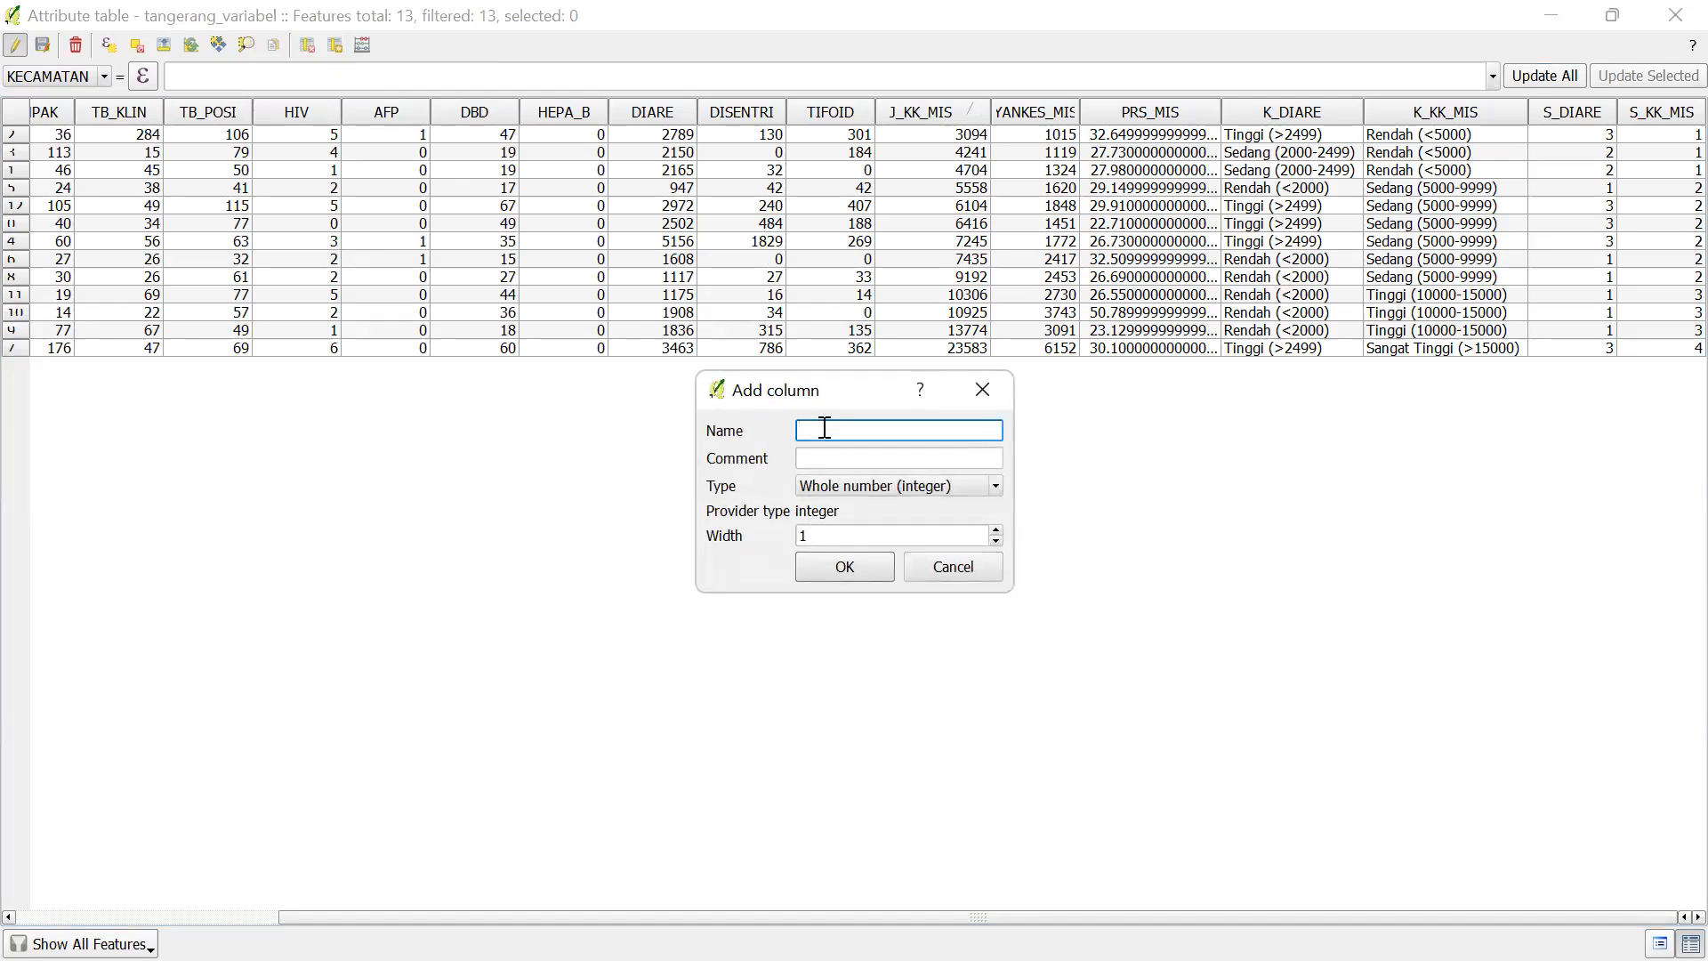
type("PRIORITAS")
left_click(930, 488)
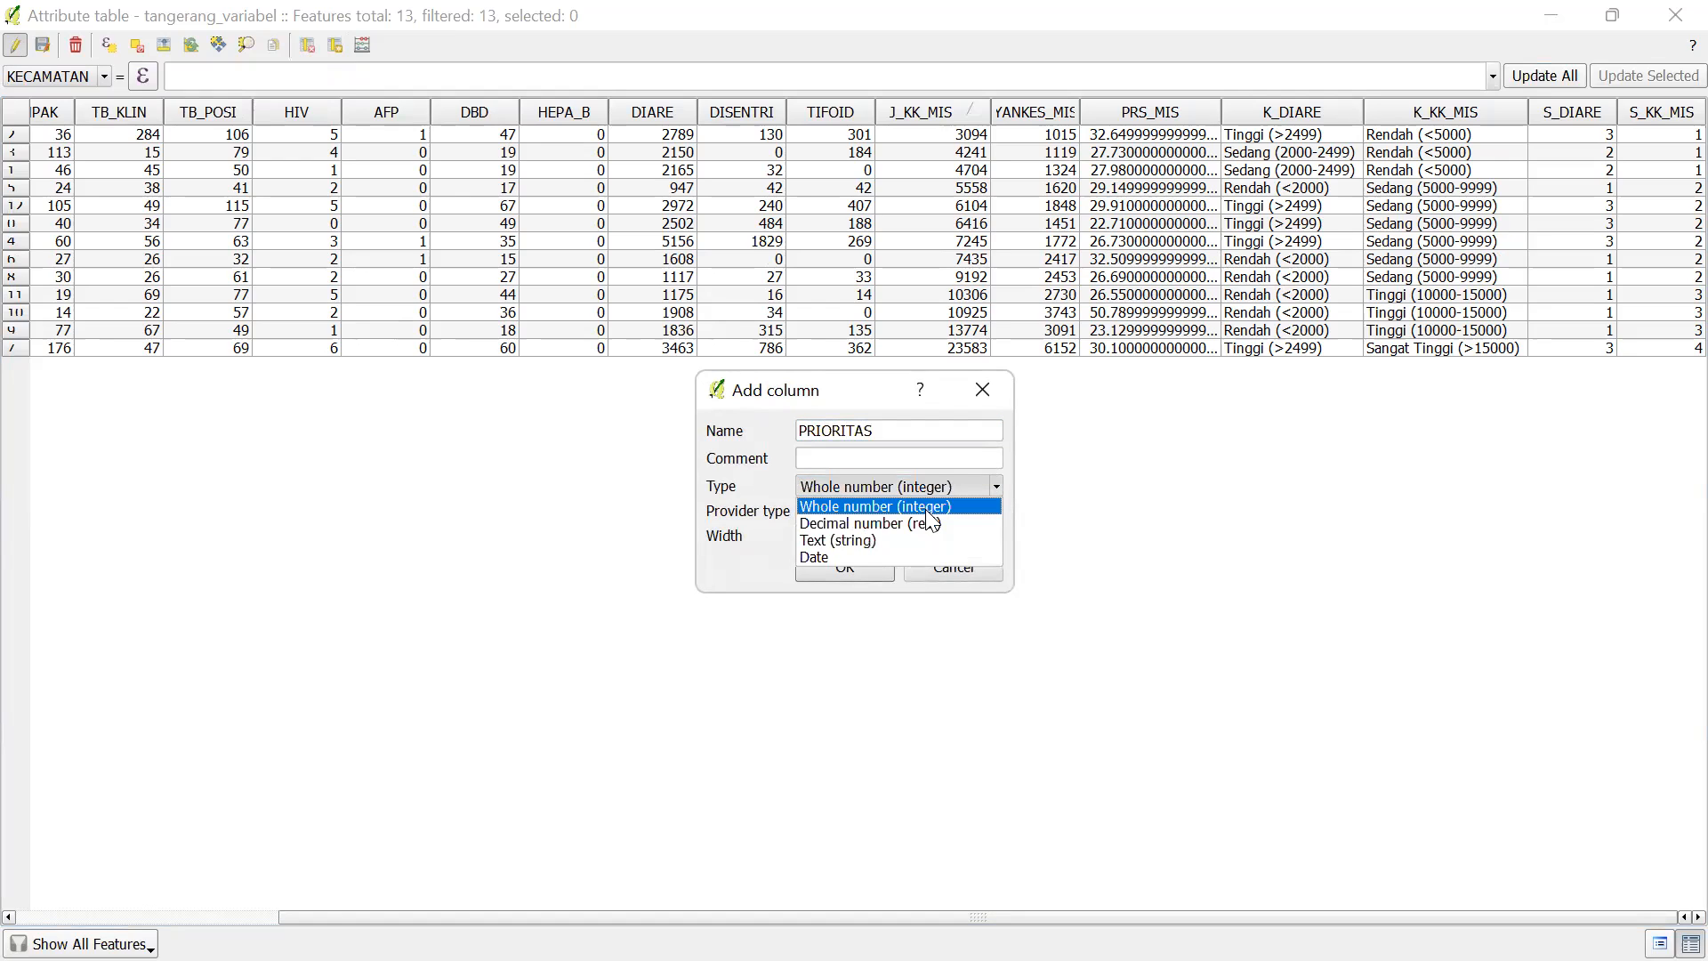
left_click(927, 506)
left_click(925, 482)
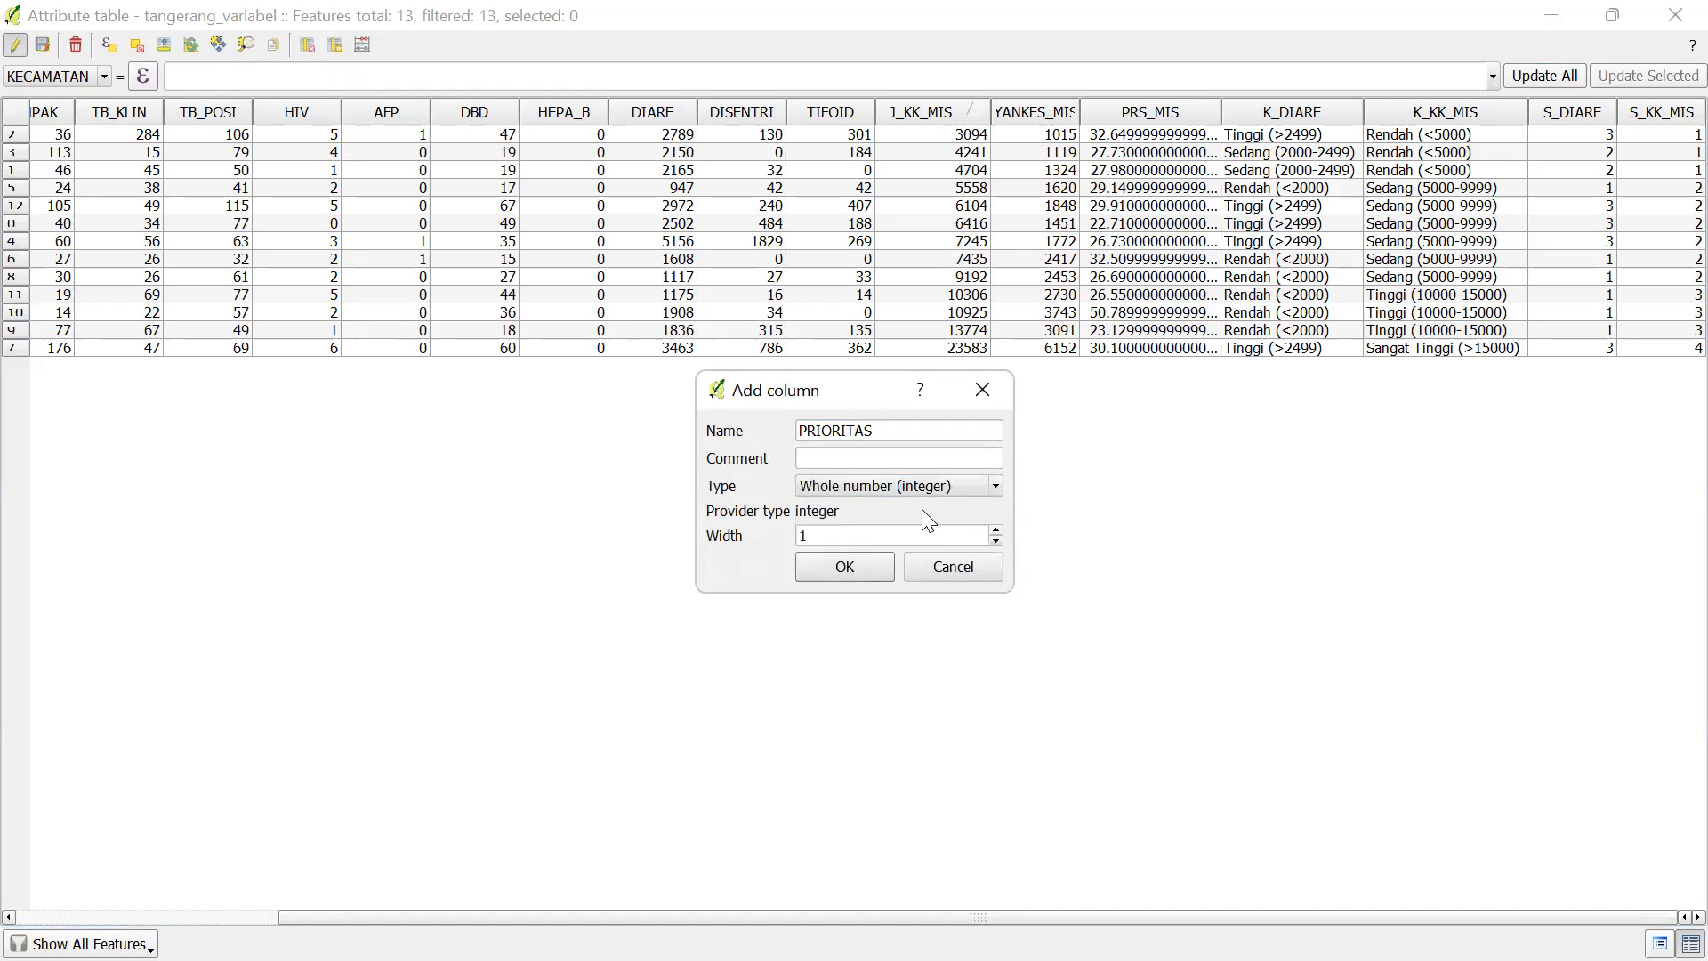
double_click(888, 536)
type("3")
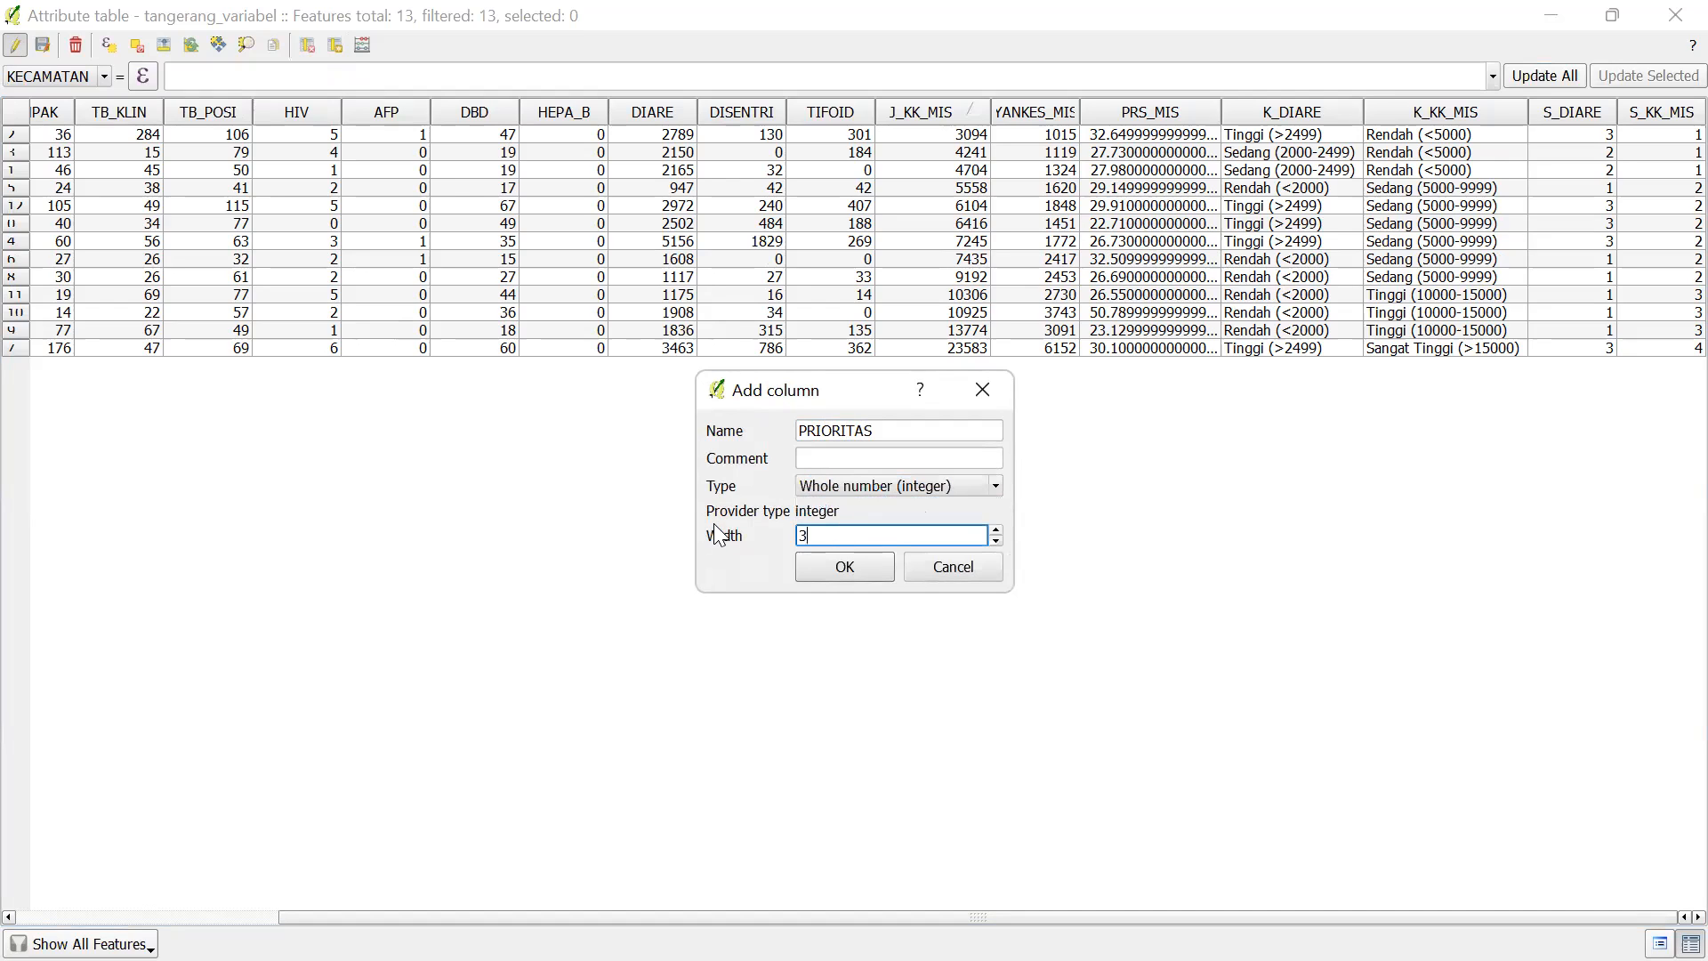
left_click(825, 566)
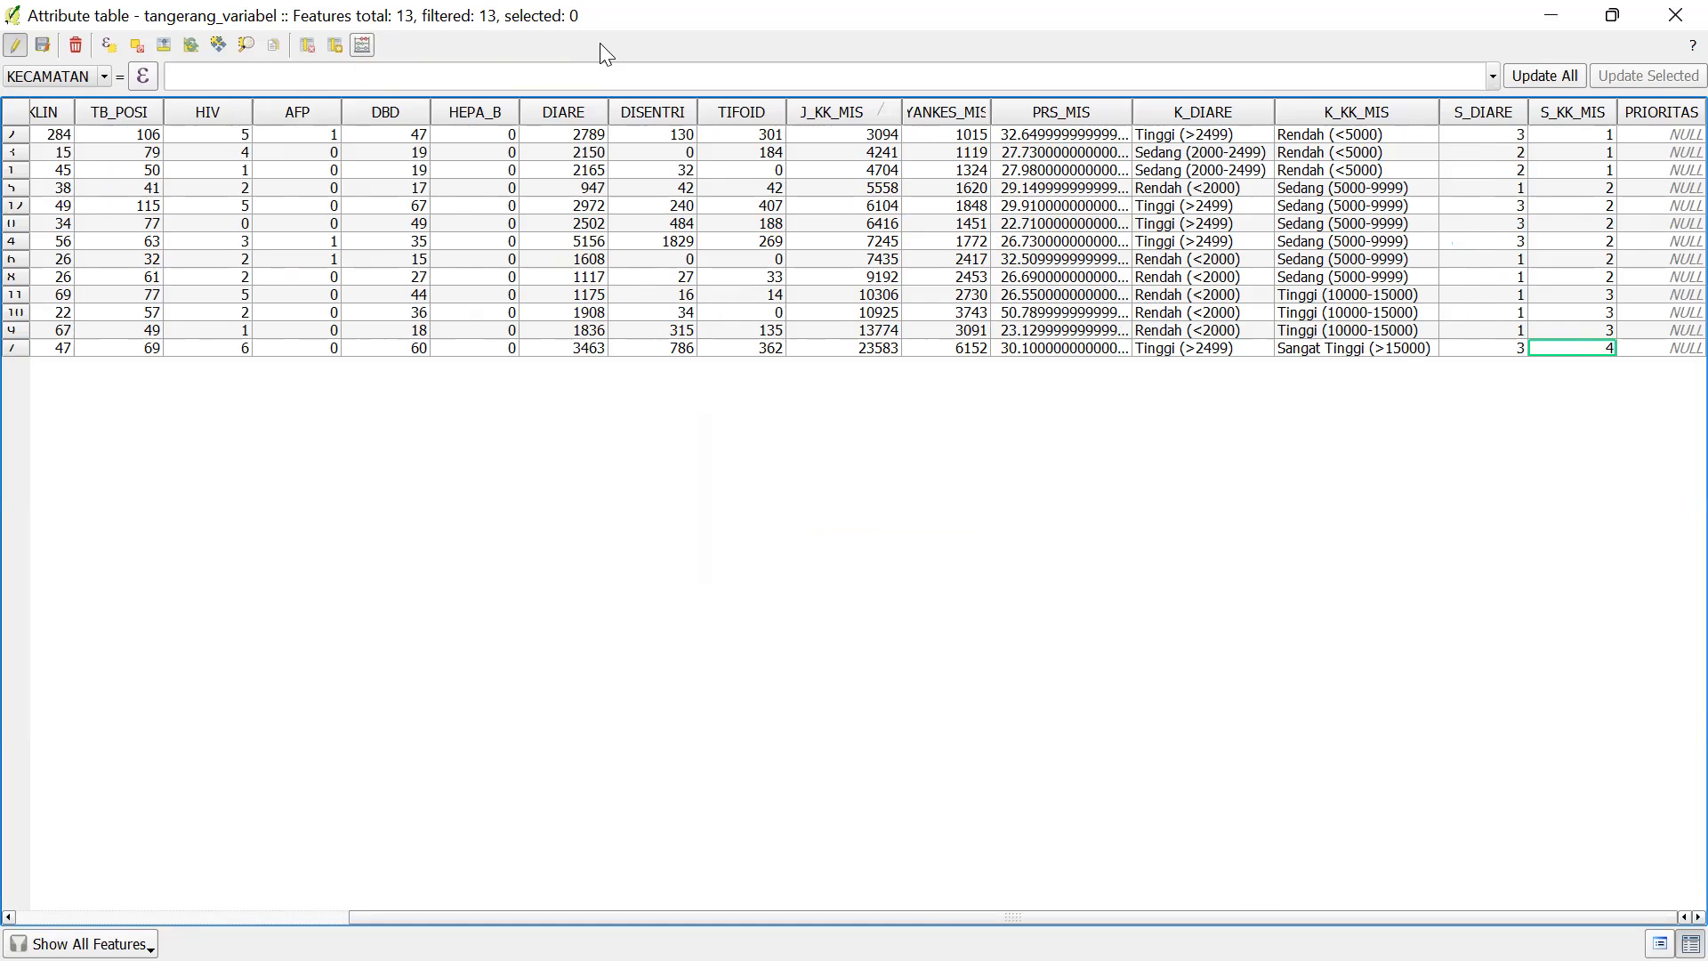
Set up the field calculator to update the existing PRIORITAS field
key("ctrl+i")
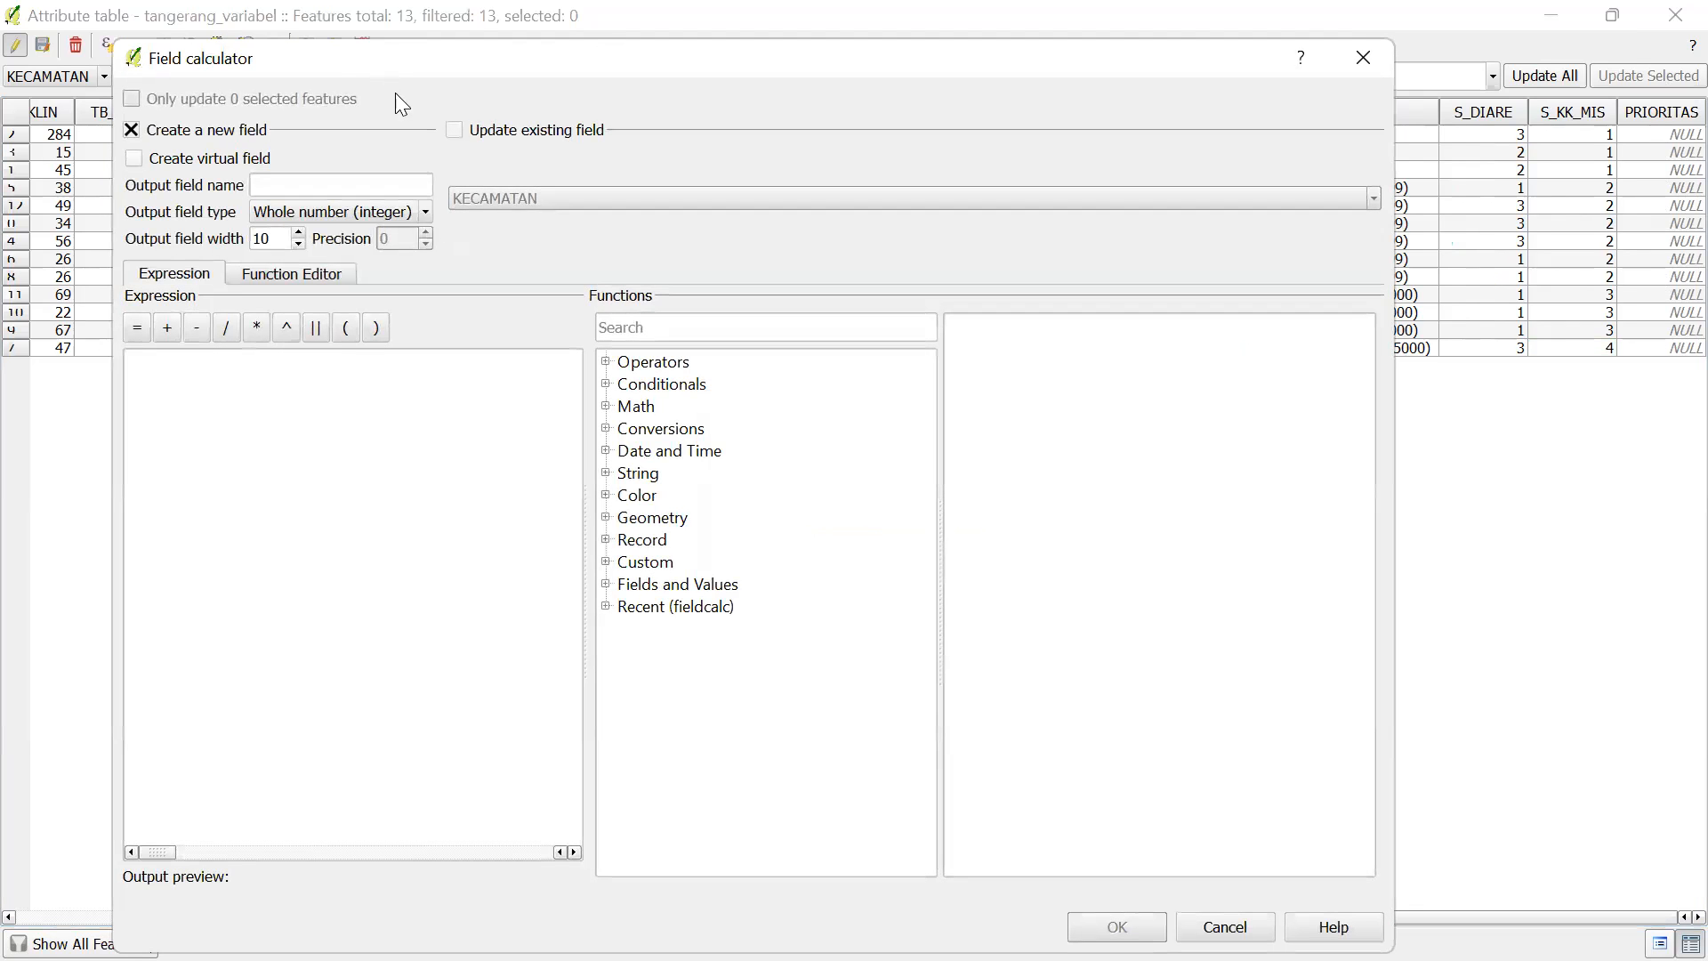
left_click(454, 132)
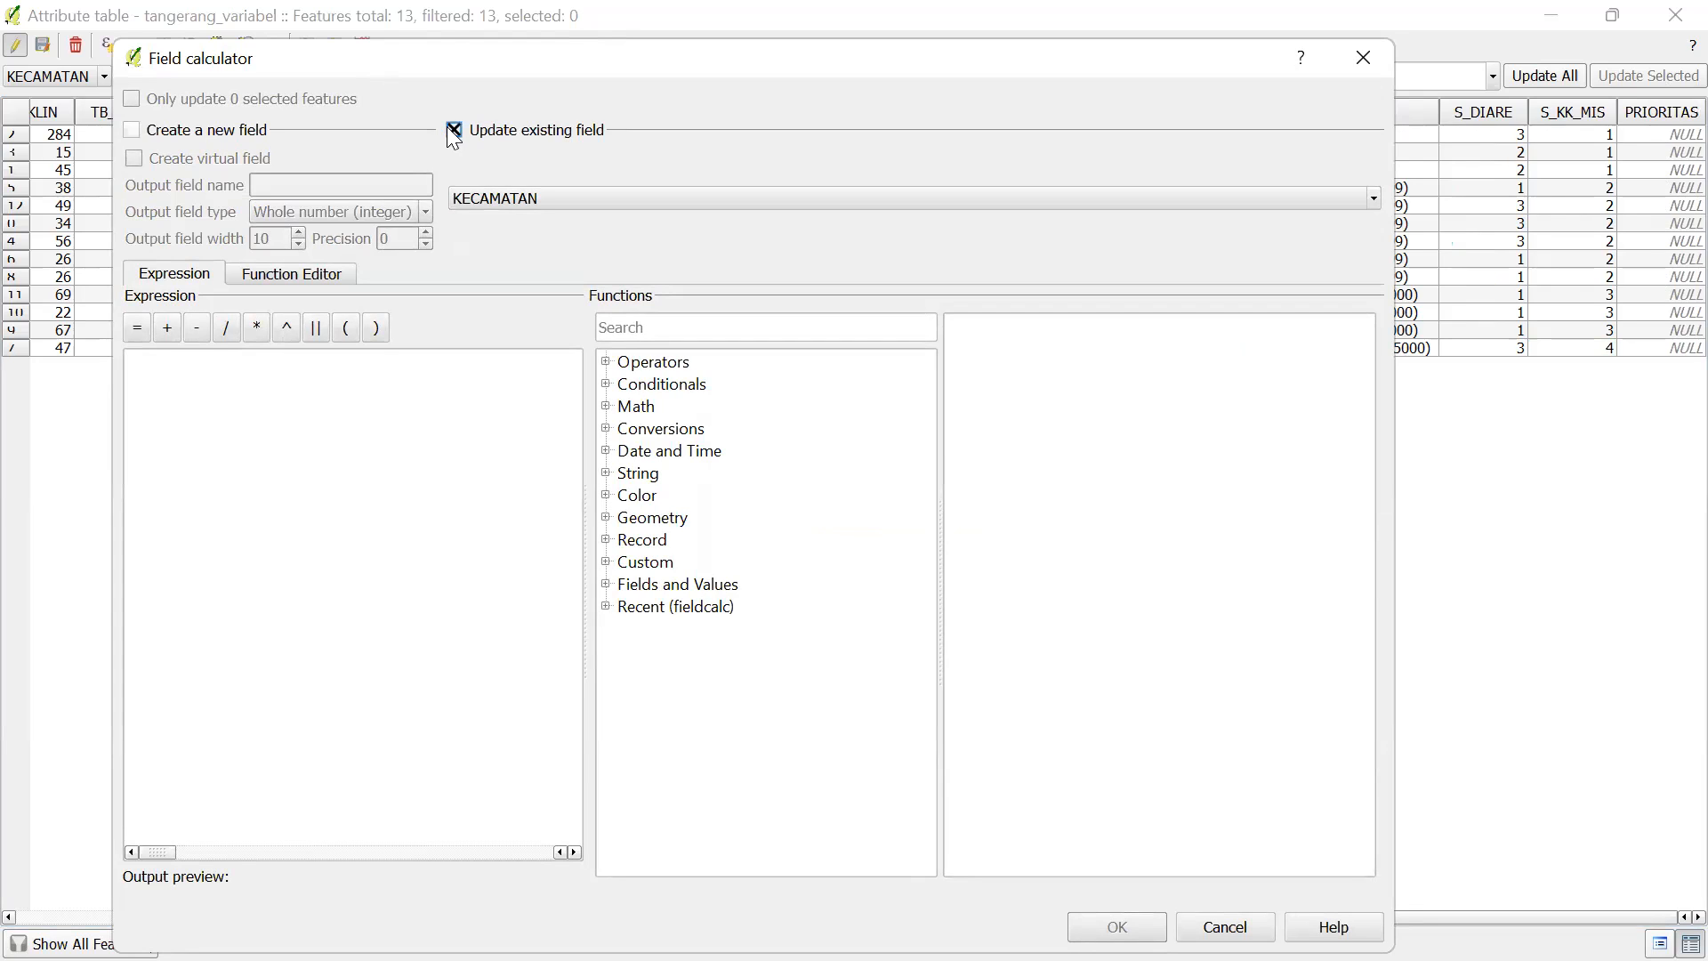
left_click(496, 198)
scroll(542, 267, "down", 4)
scroll(553, 279, "down", 1)
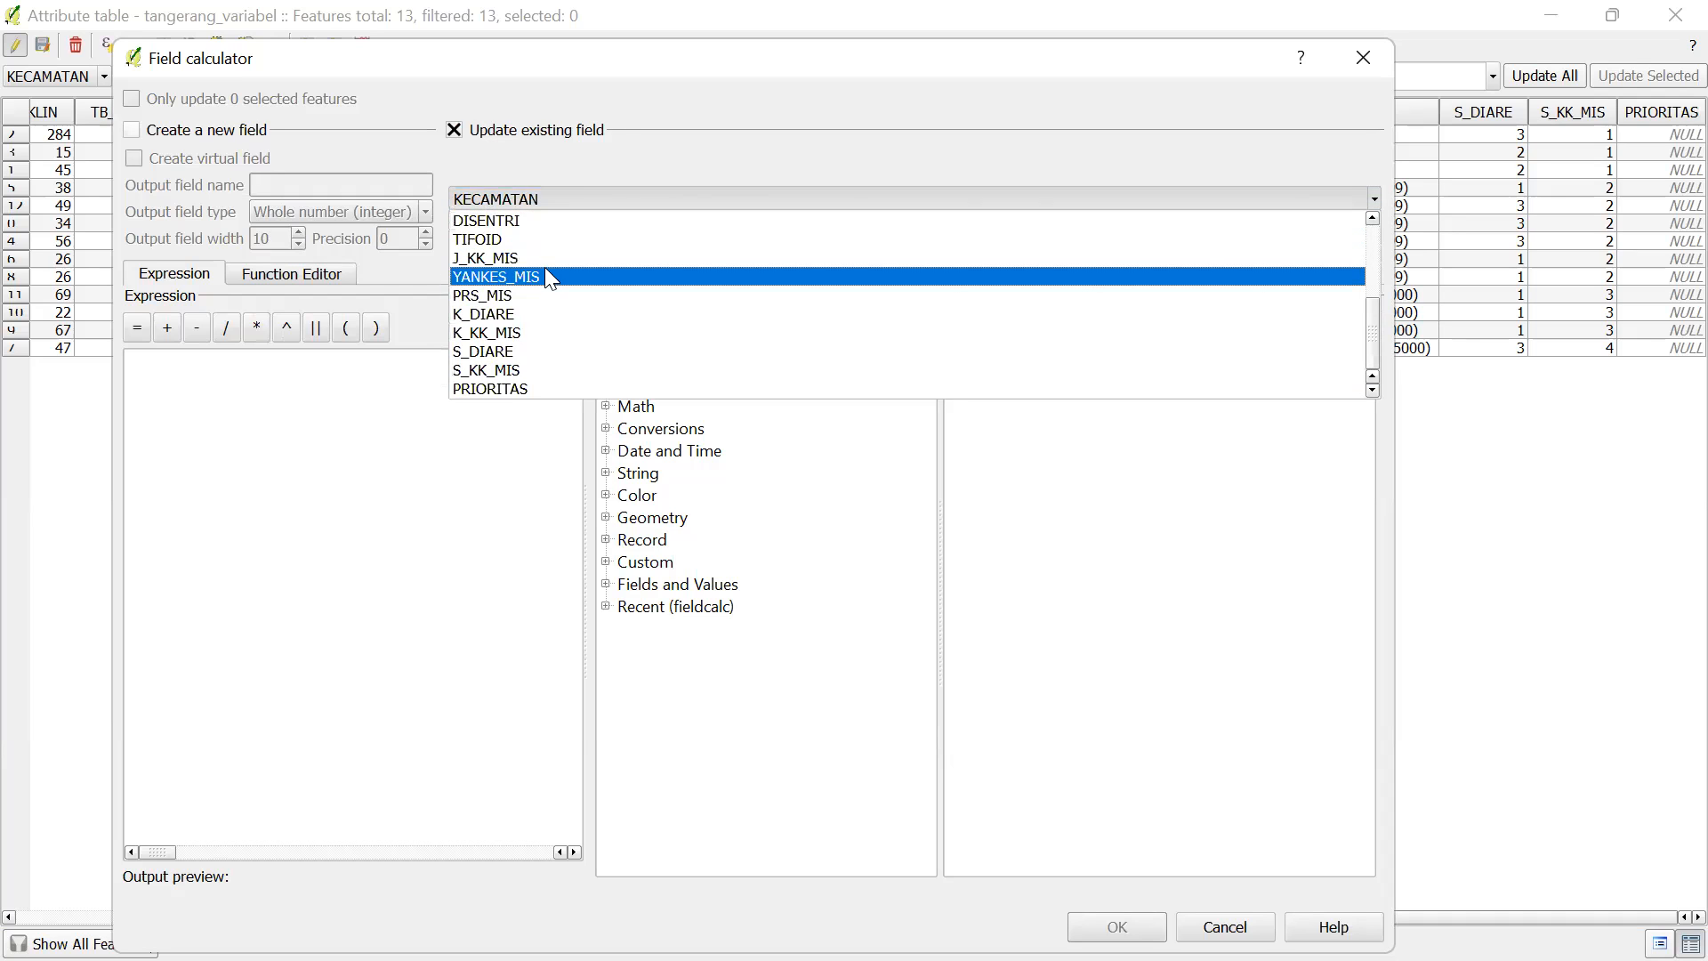
left_click(532, 387)
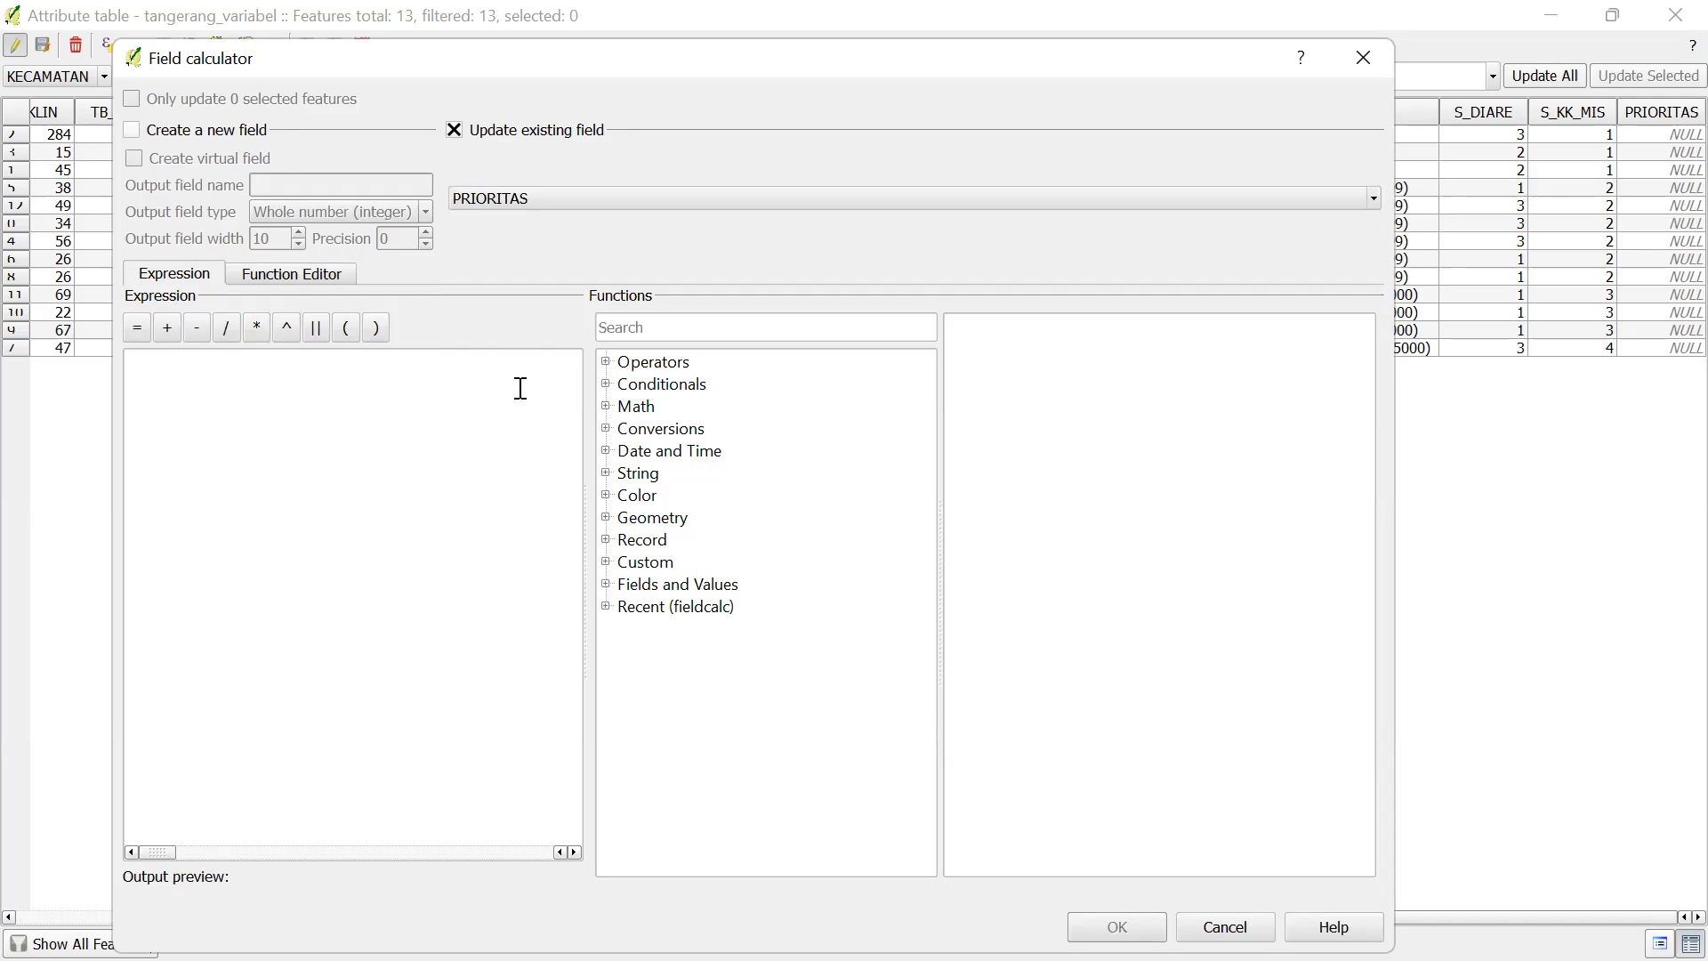
Calculate PRIORITAS with the expression "S_DIARE" + "S_KK_MIS", and end the editing session with the changes to tangerang_variabel saved
left_click(330, 375)
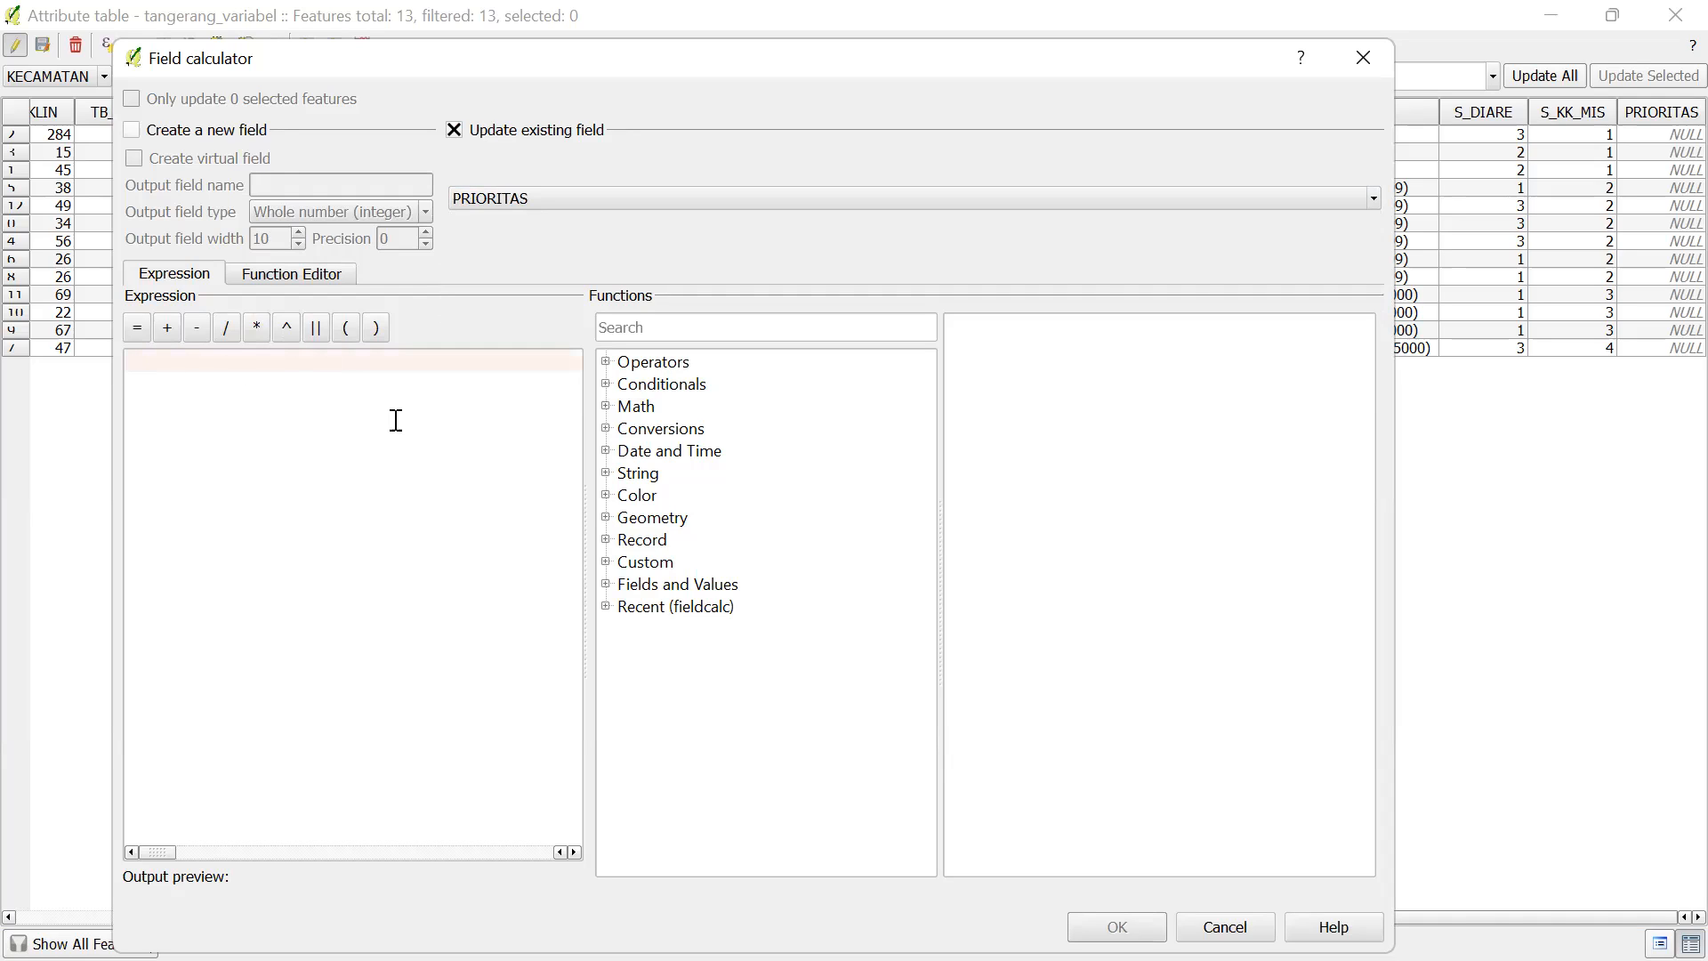
left_click(607, 585)
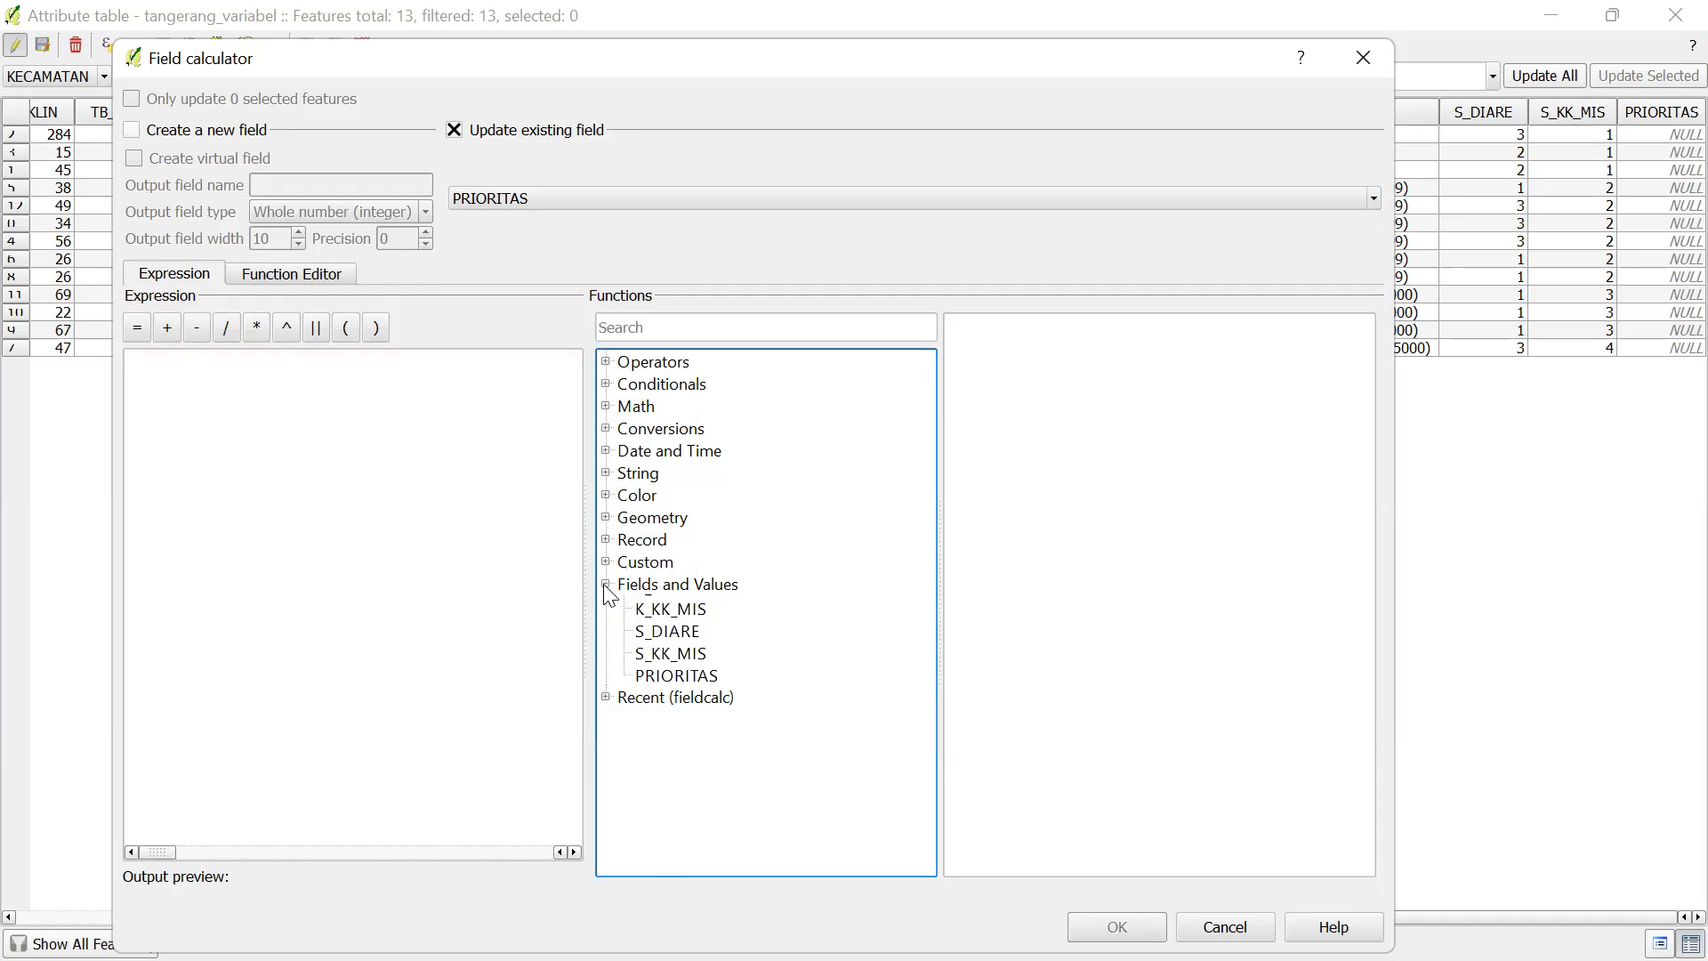
scroll(691, 640, "down", 2)
scroll(691, 640, "up", 1)
scroll(692, 642, "down", 2)
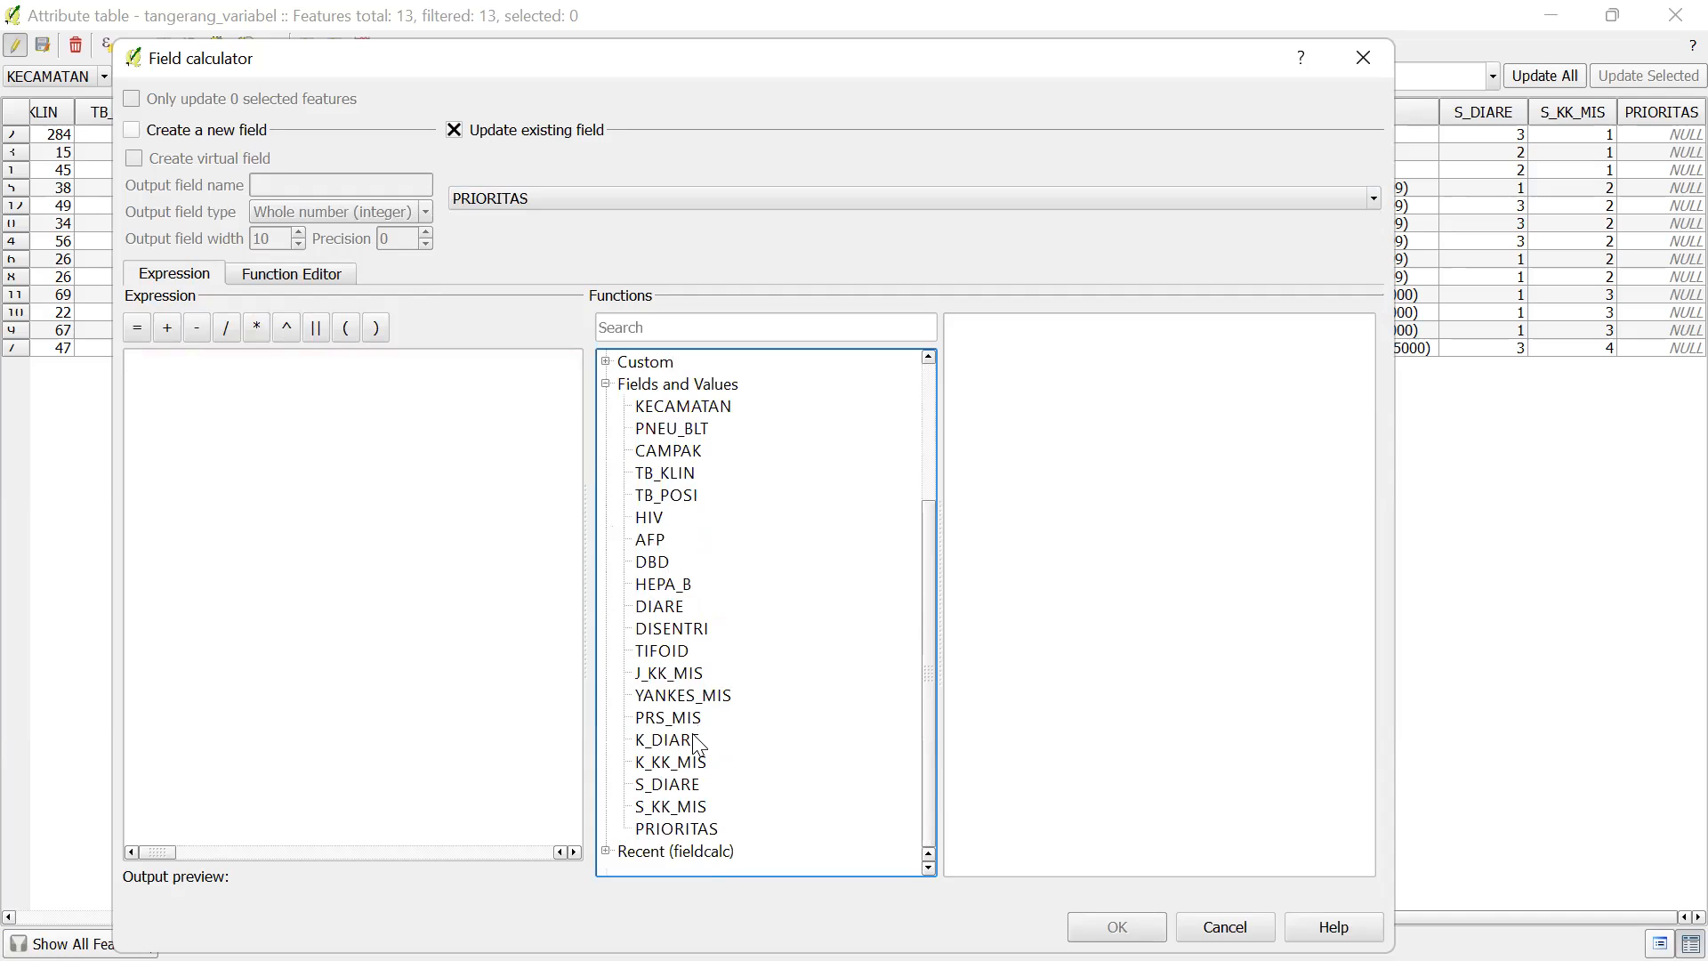
double_click(668, 784)
left_click(167, 329)
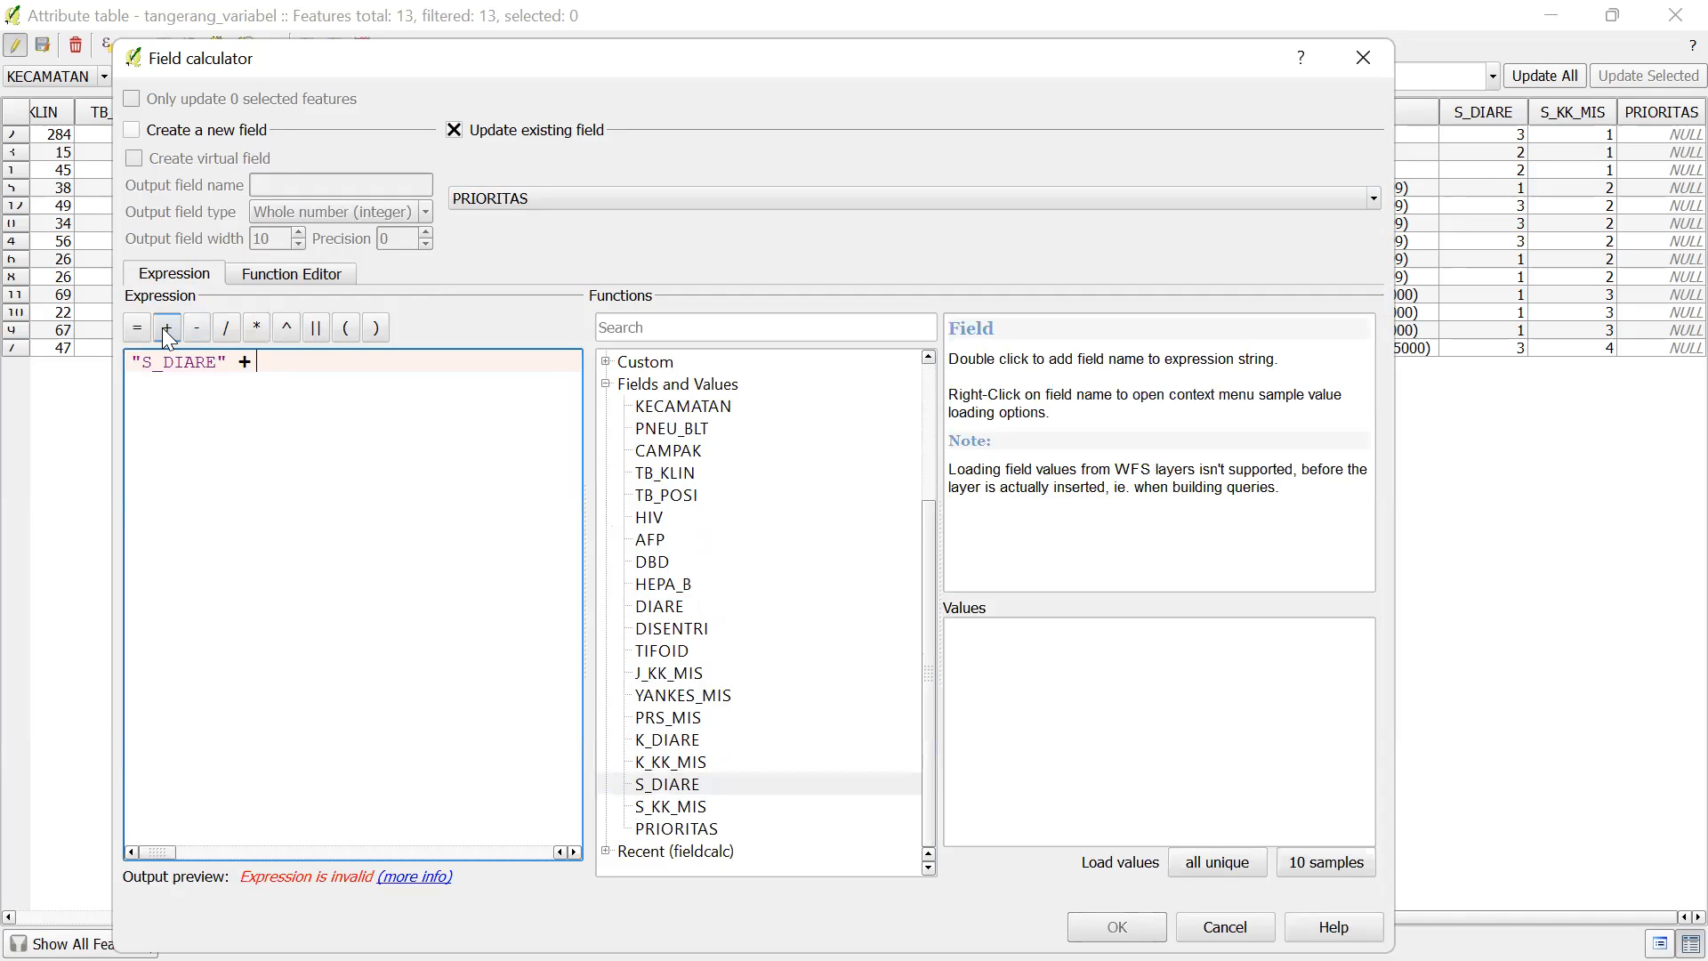
double_click(685, 807)
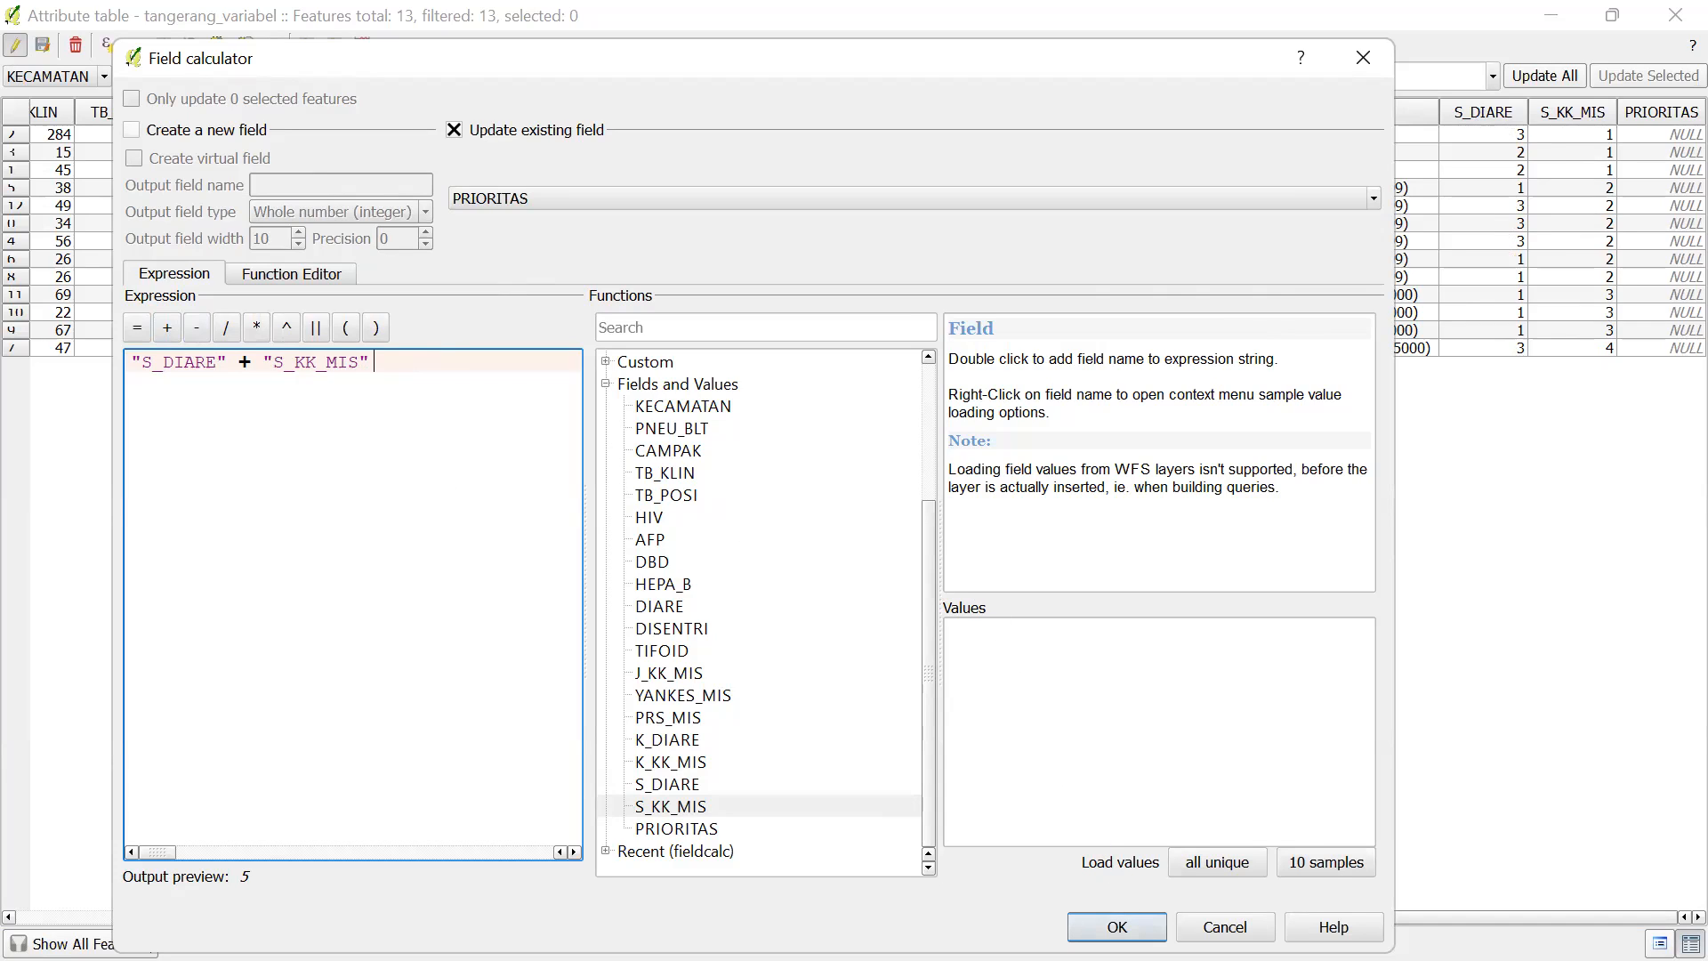
left_click_drag(510, 63, 507, 41)
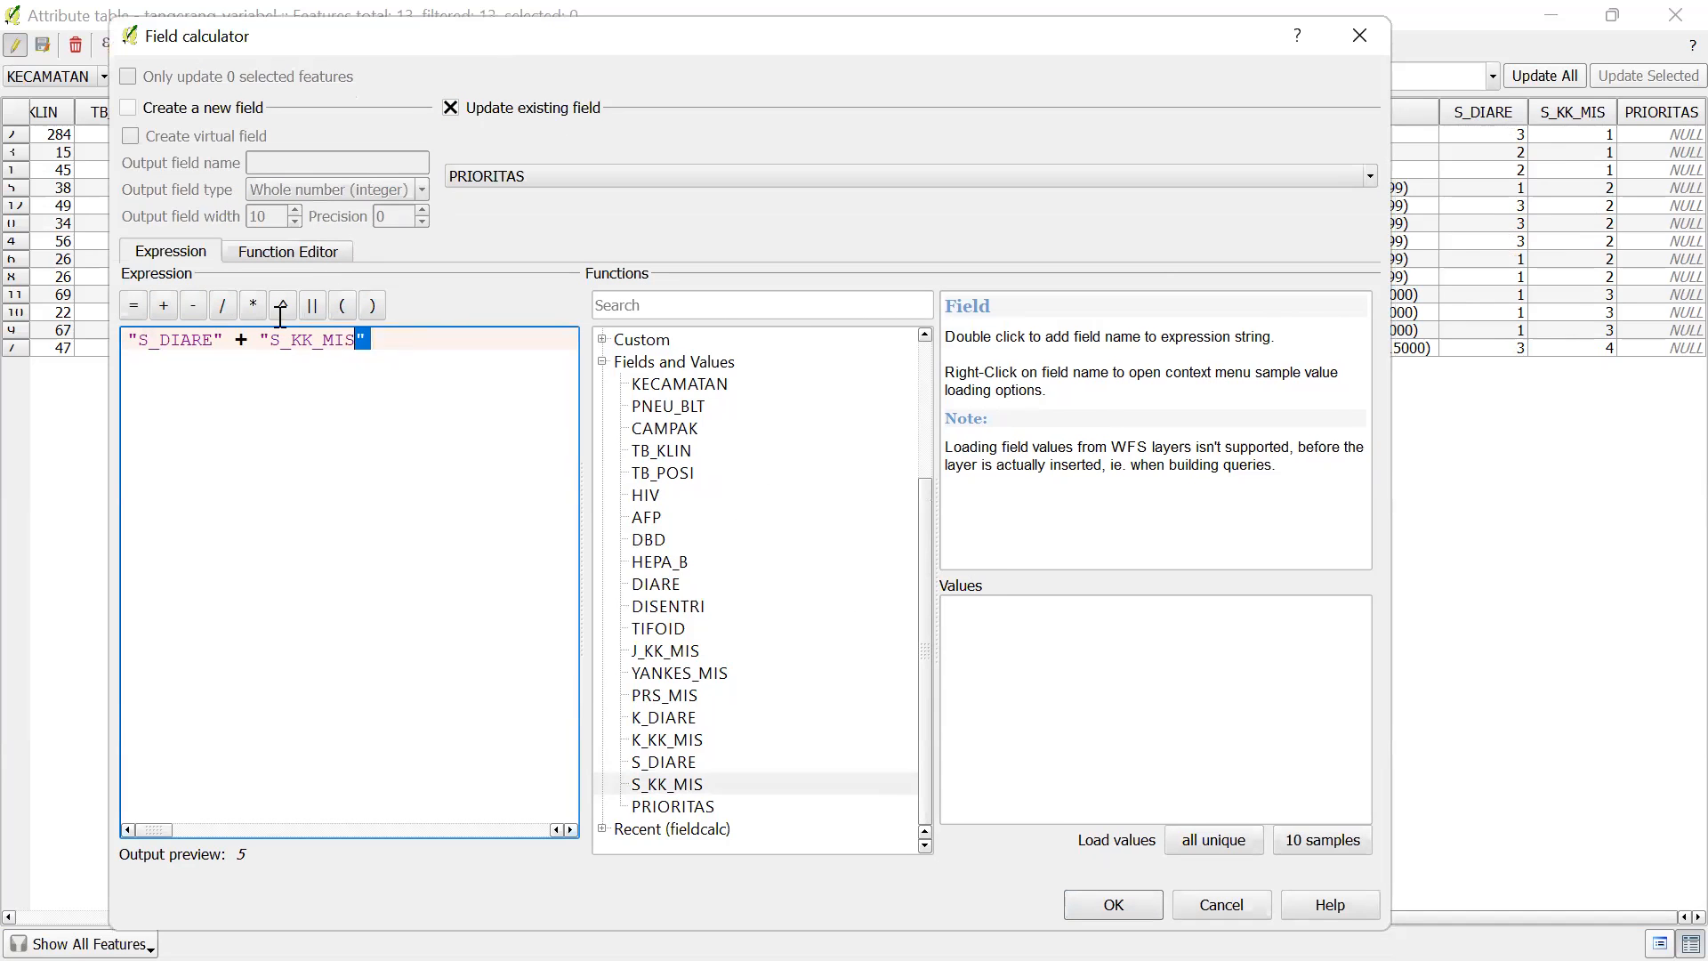
left_click_drag(369, 339, 124, 337)
left_click(364, 505)
left_click(1120, 910)
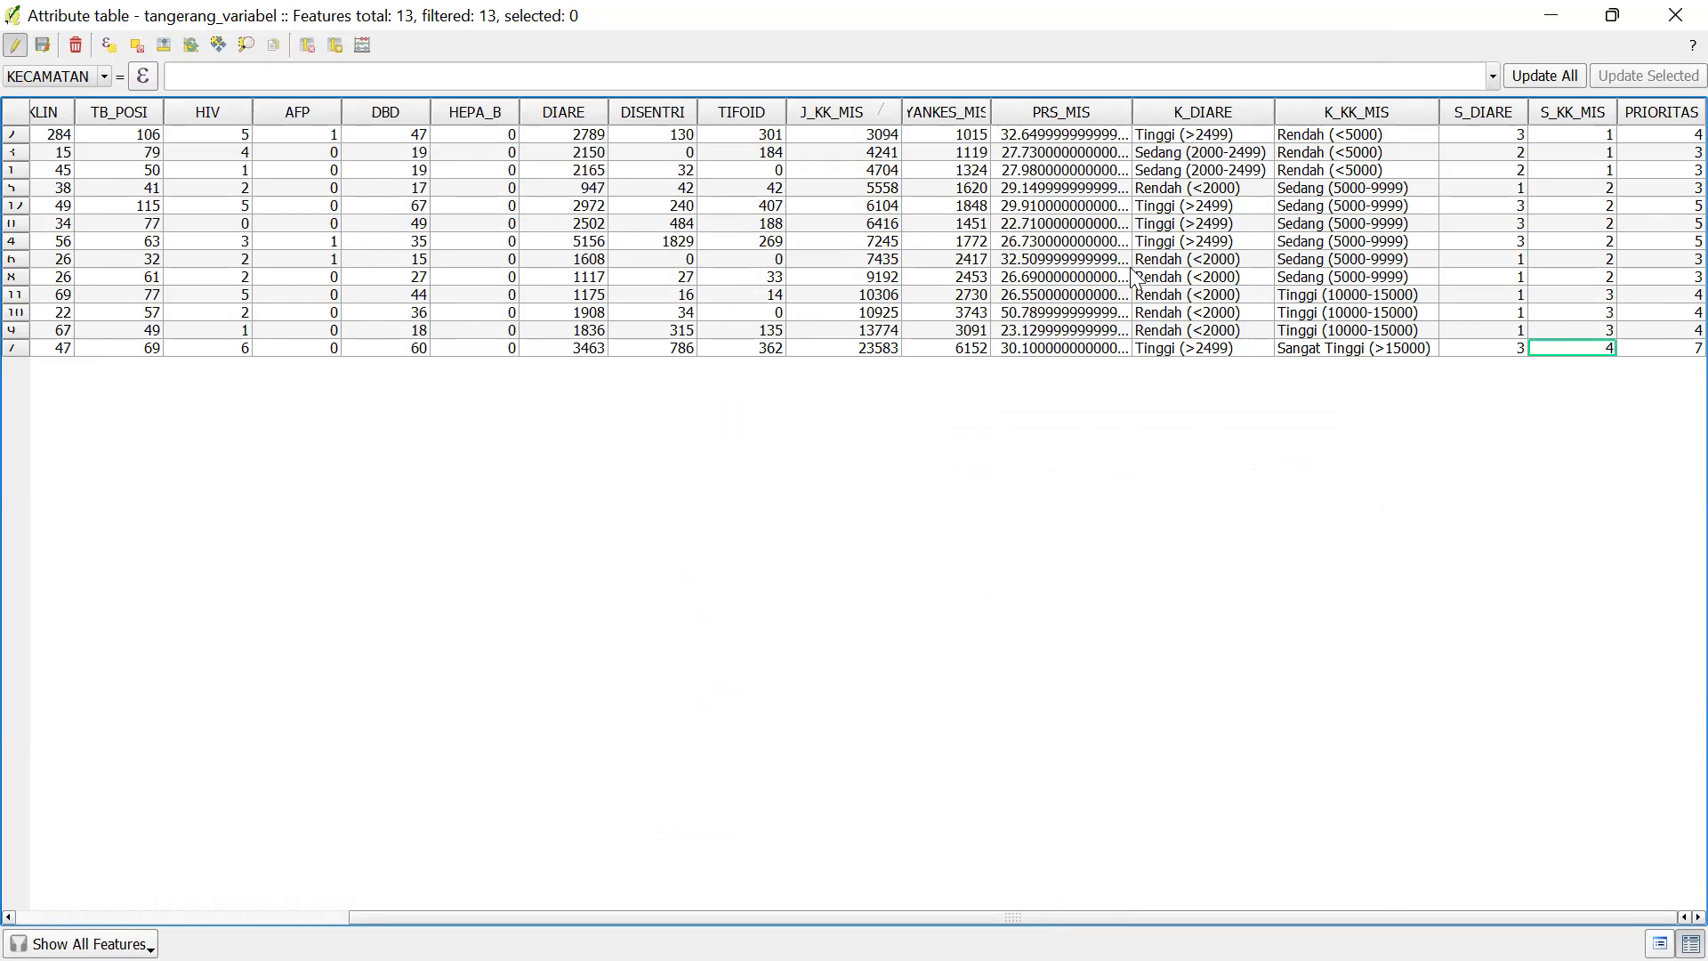
left_click(14, 46)
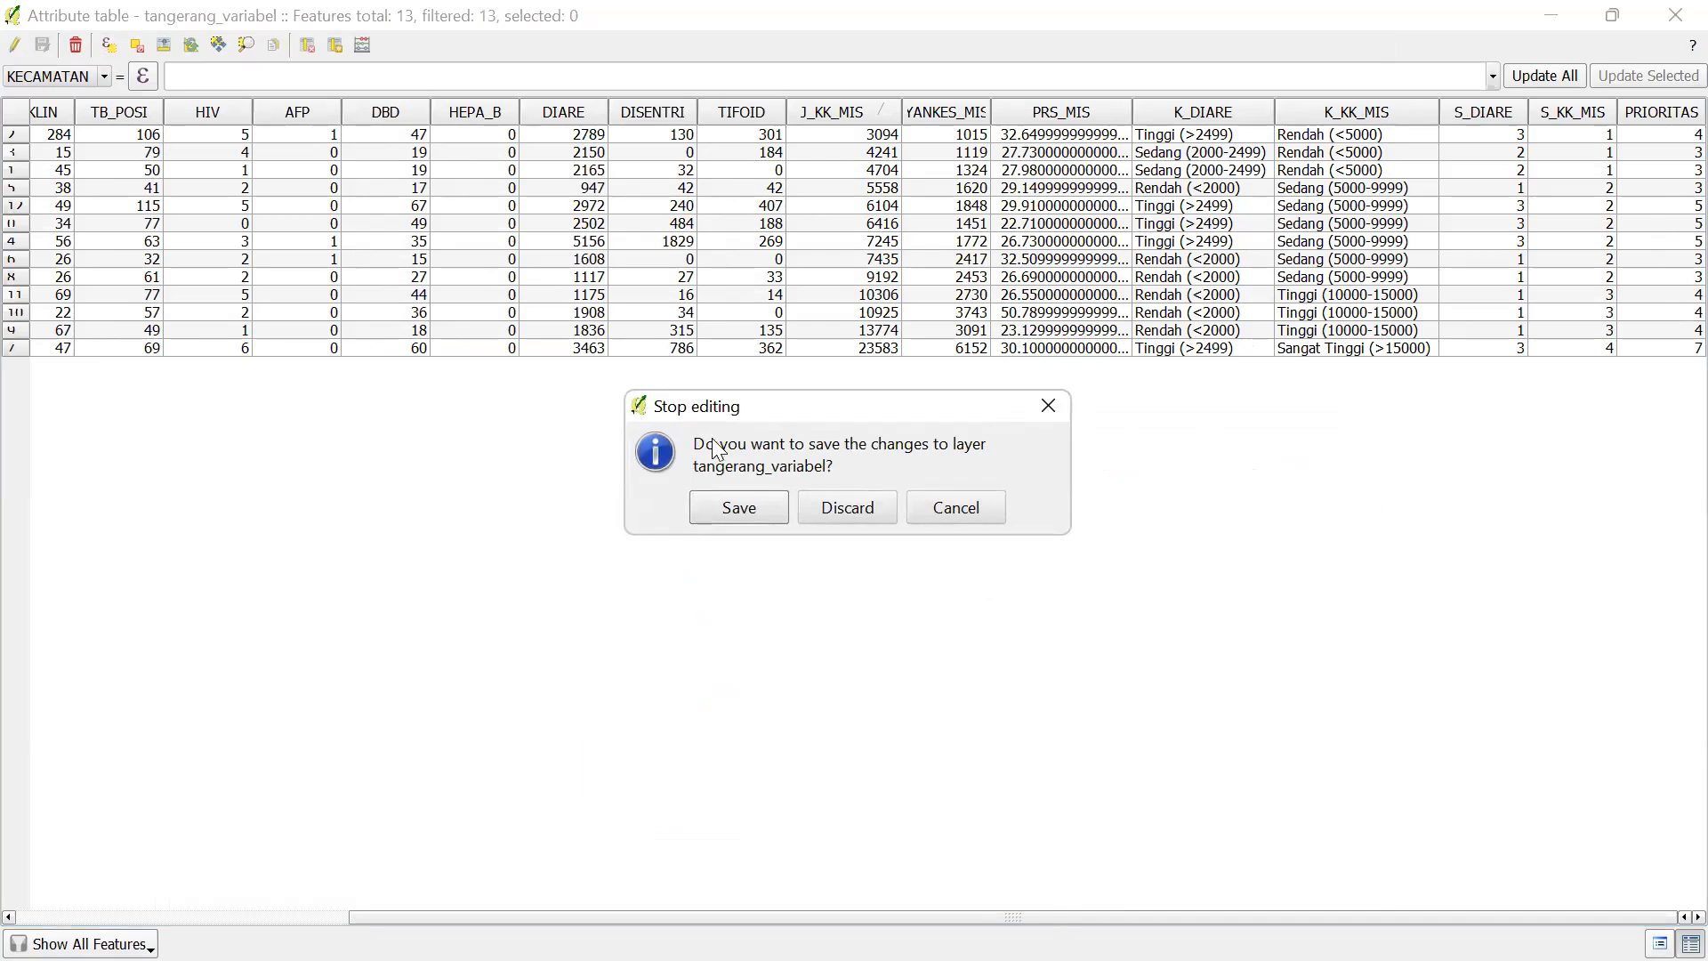
left_click(739, 514)
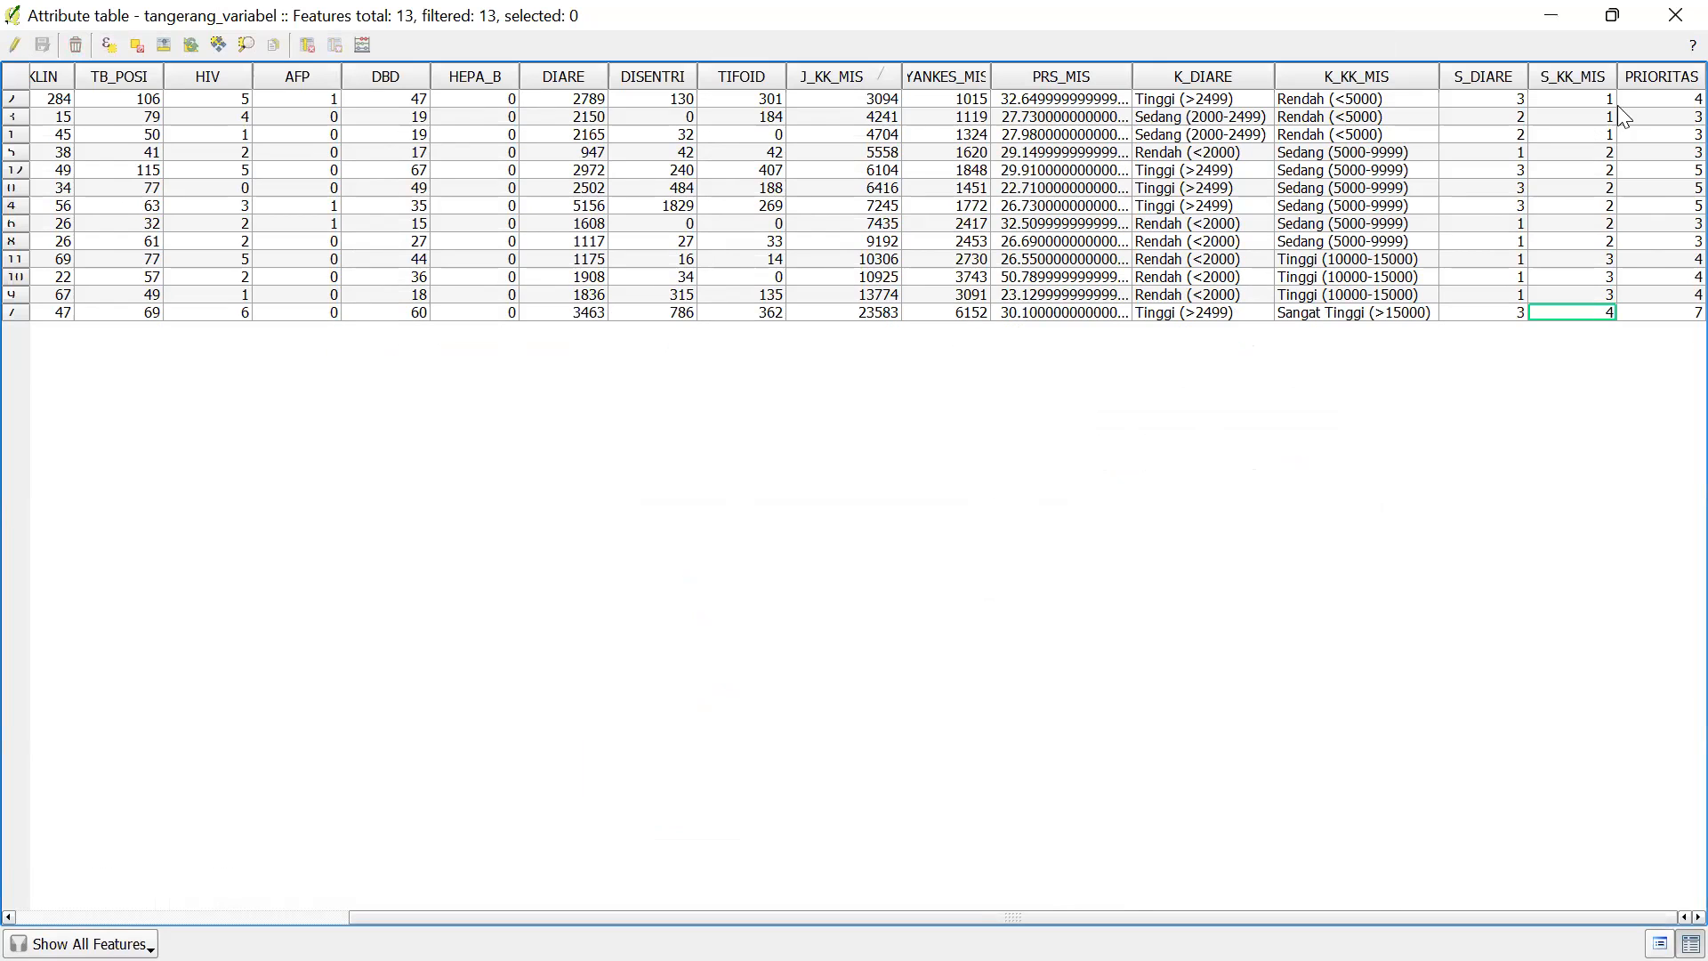
Sort the attribute table by PRIORITAS in descending order
left_click(1660, 85)
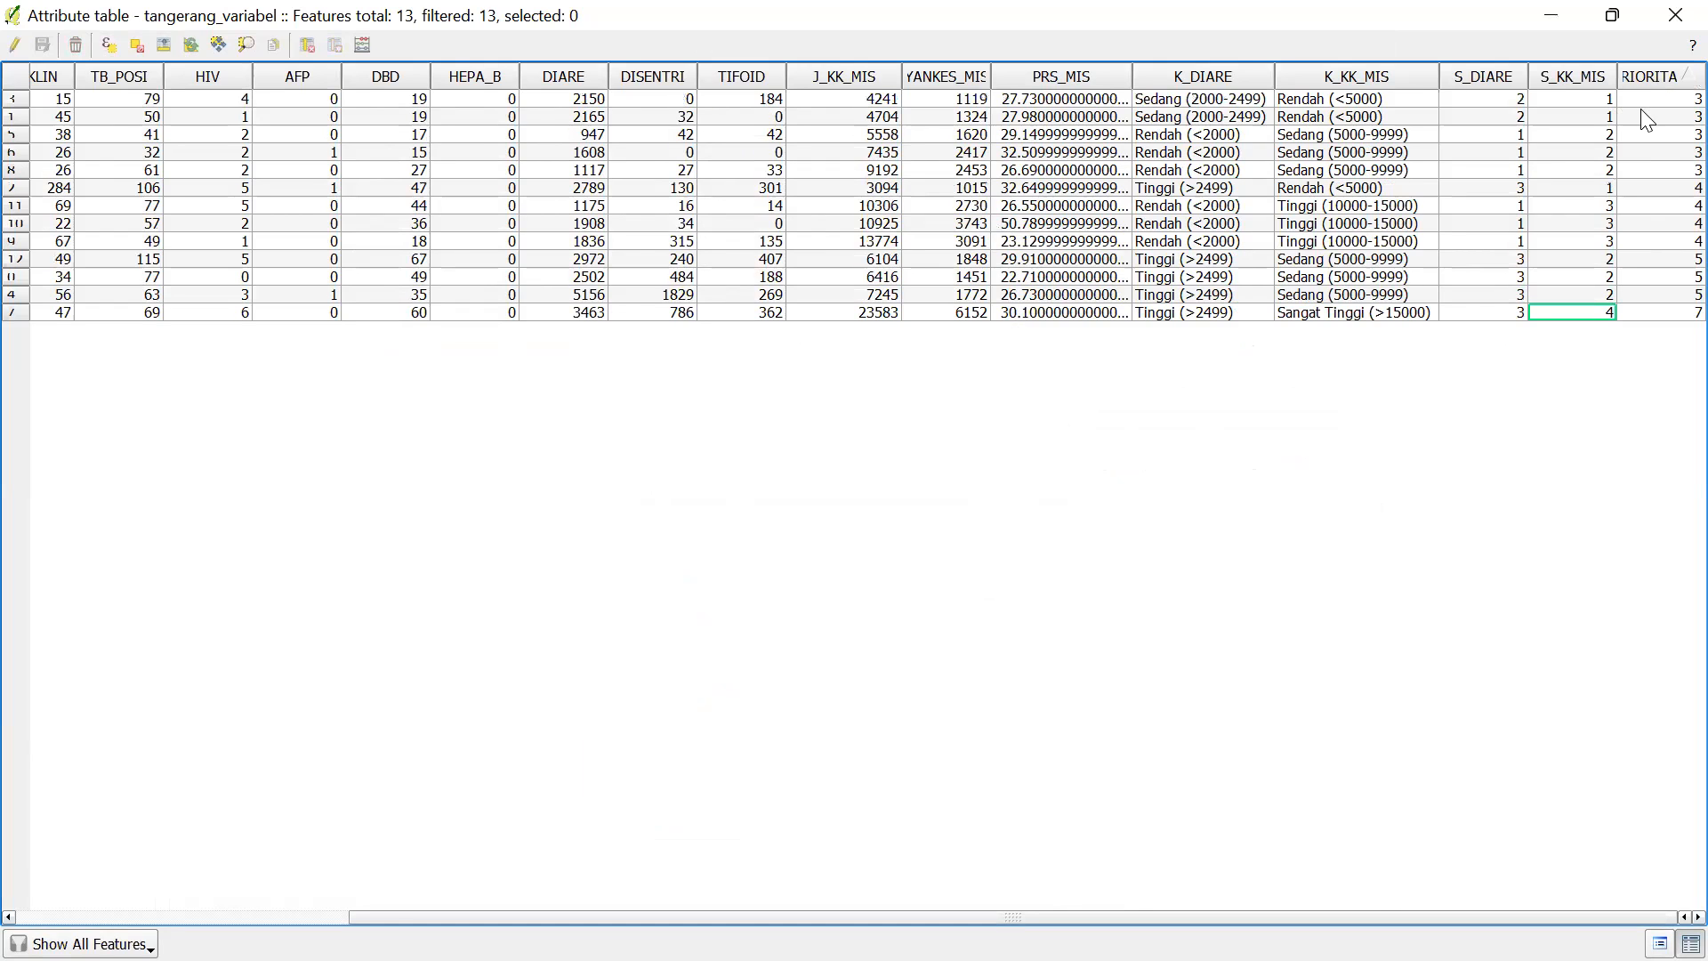
left_click(1662, 82)
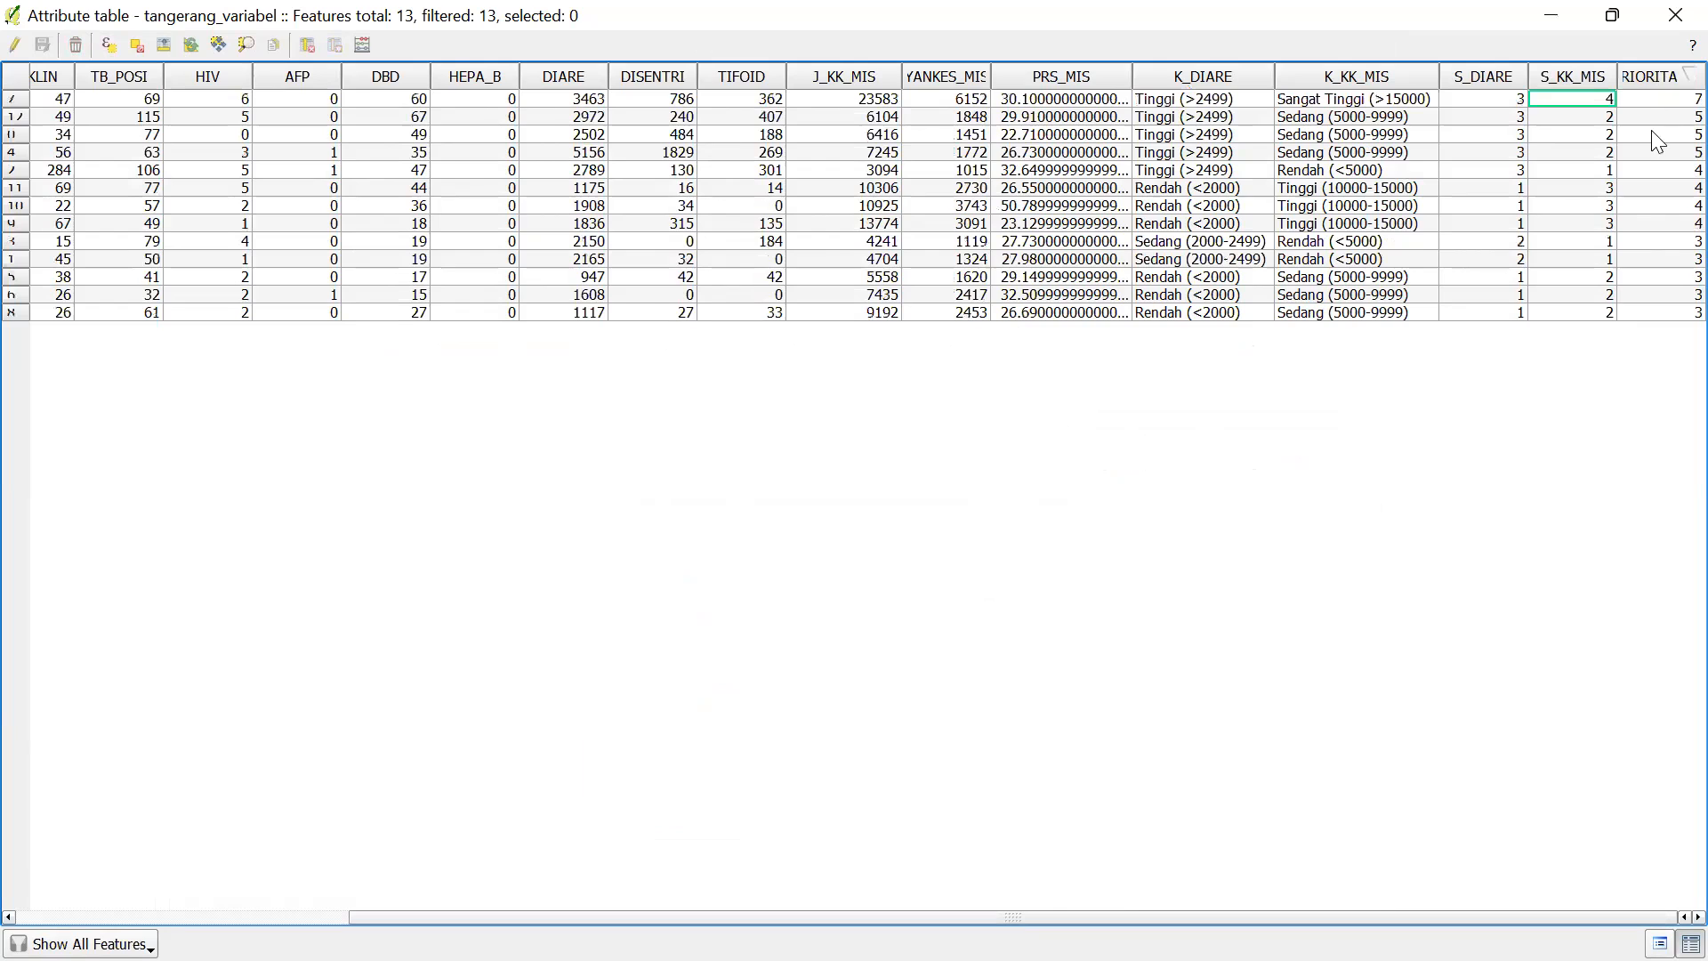
left_click(1651, 82)
left_click(1657, 83)
Select the three district rows with a PRIORITAS score of 5, keeping the PRIORITAS column in view and editing mode off
left_click(16, 119)
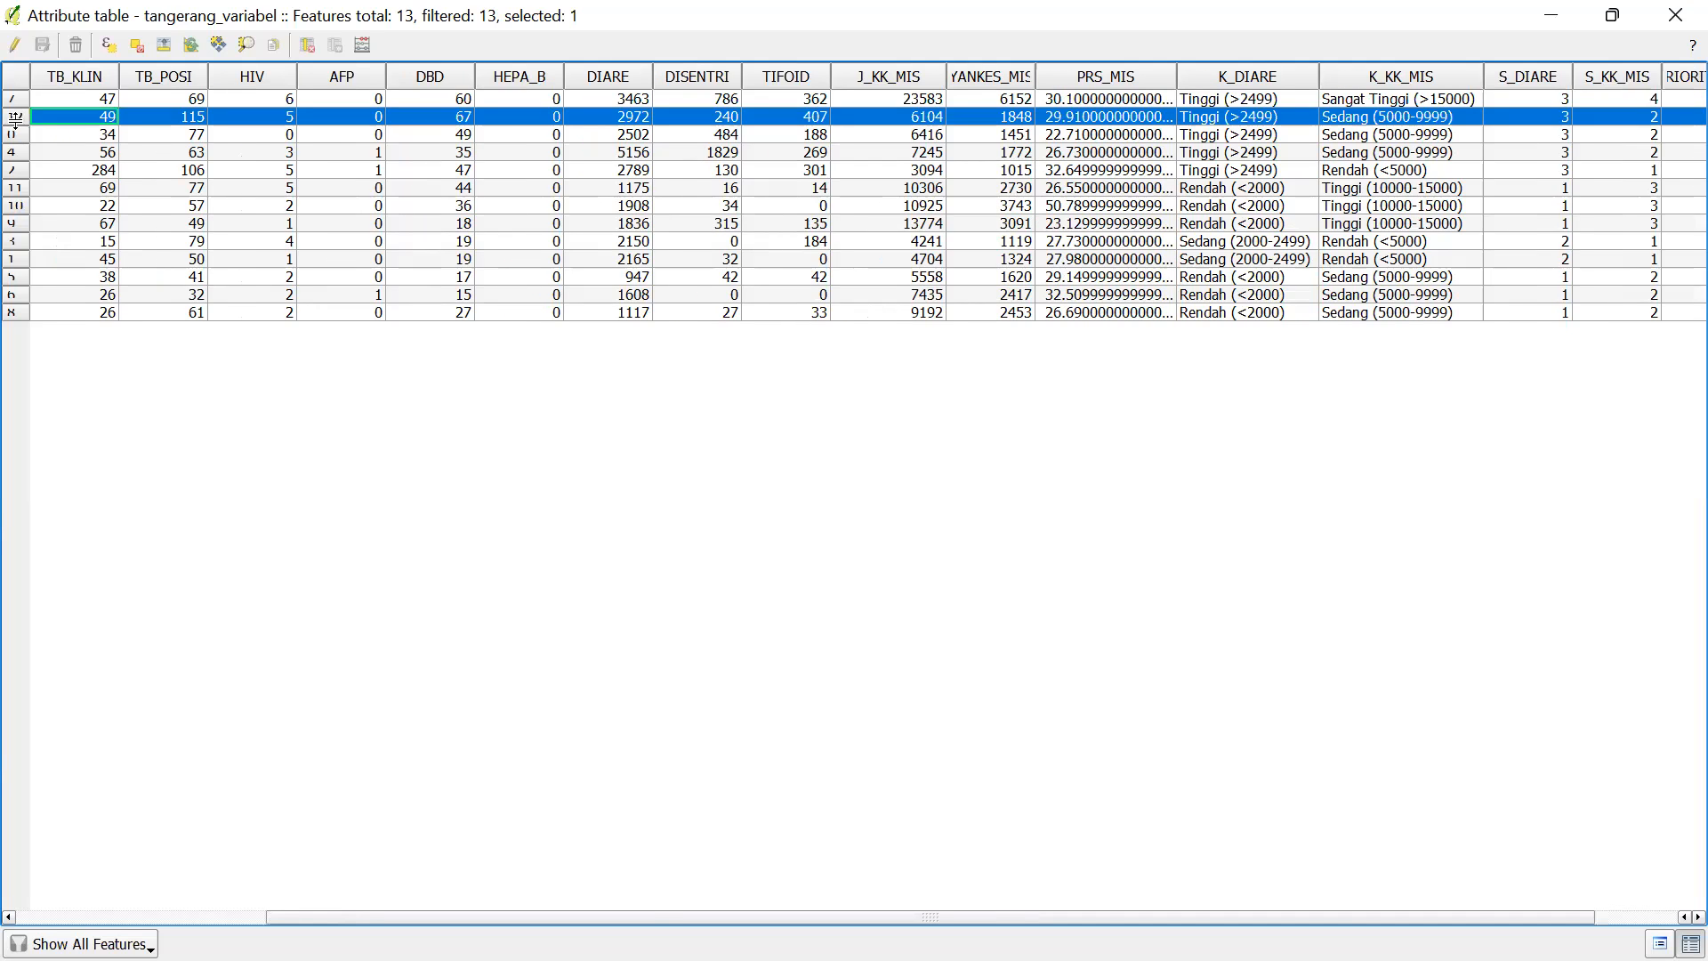
left_click_drag(651, 919, 892, 903)
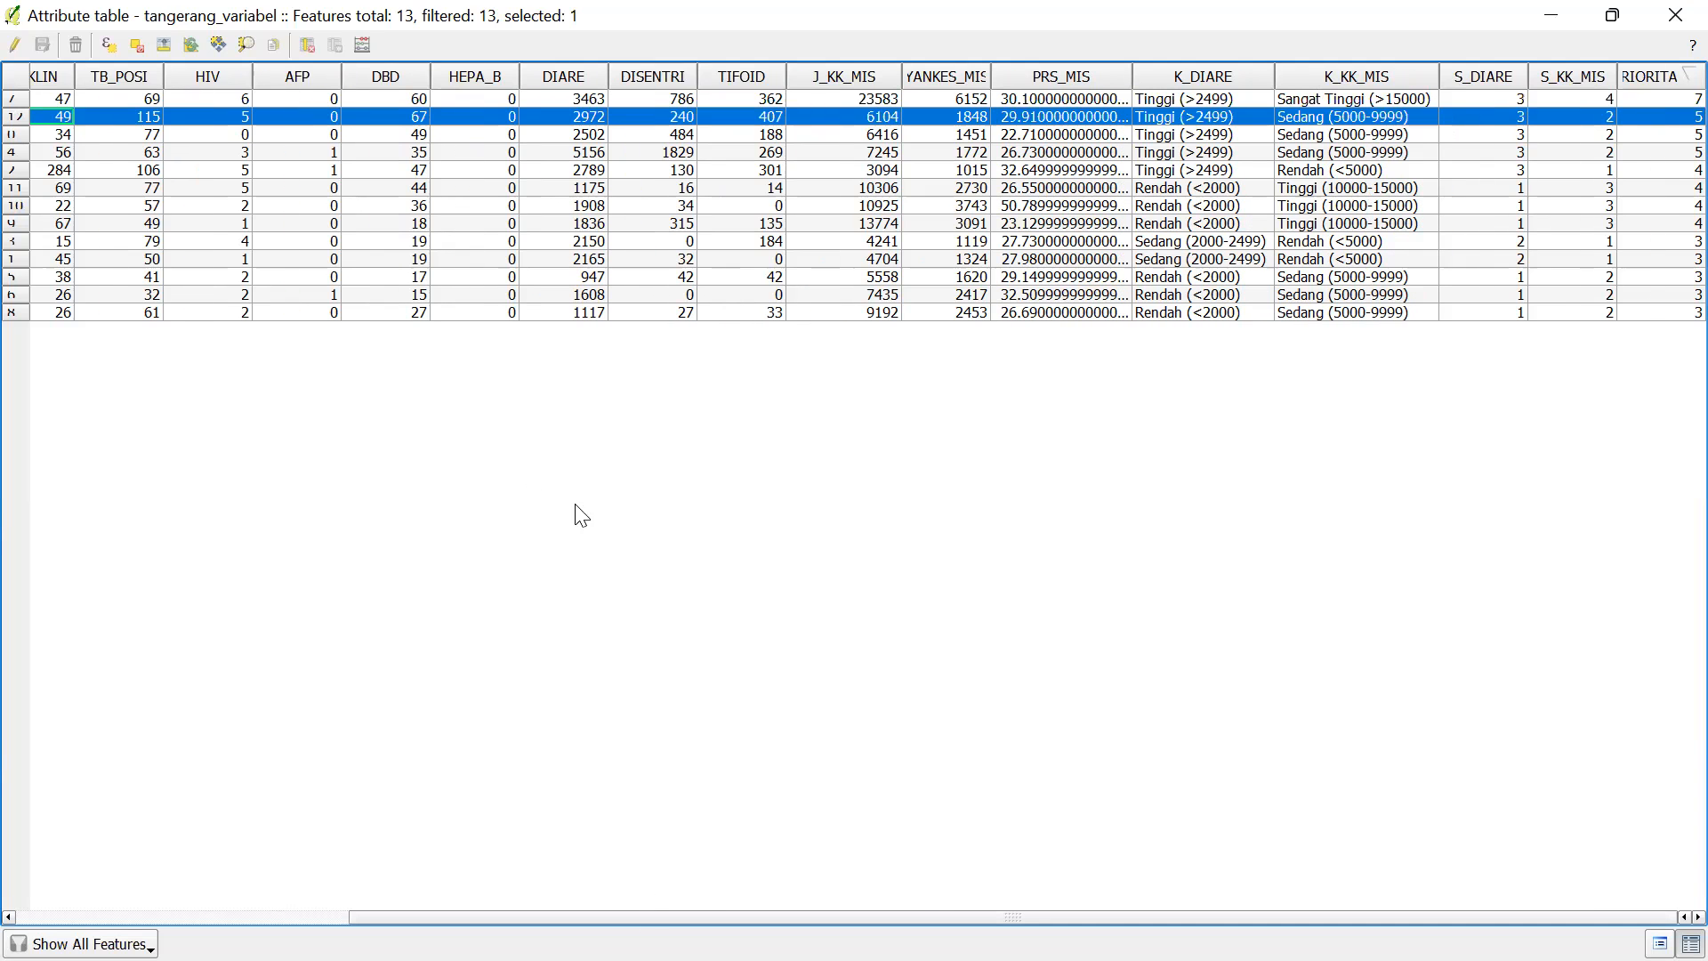
left_click(14, 134, "ctrl")
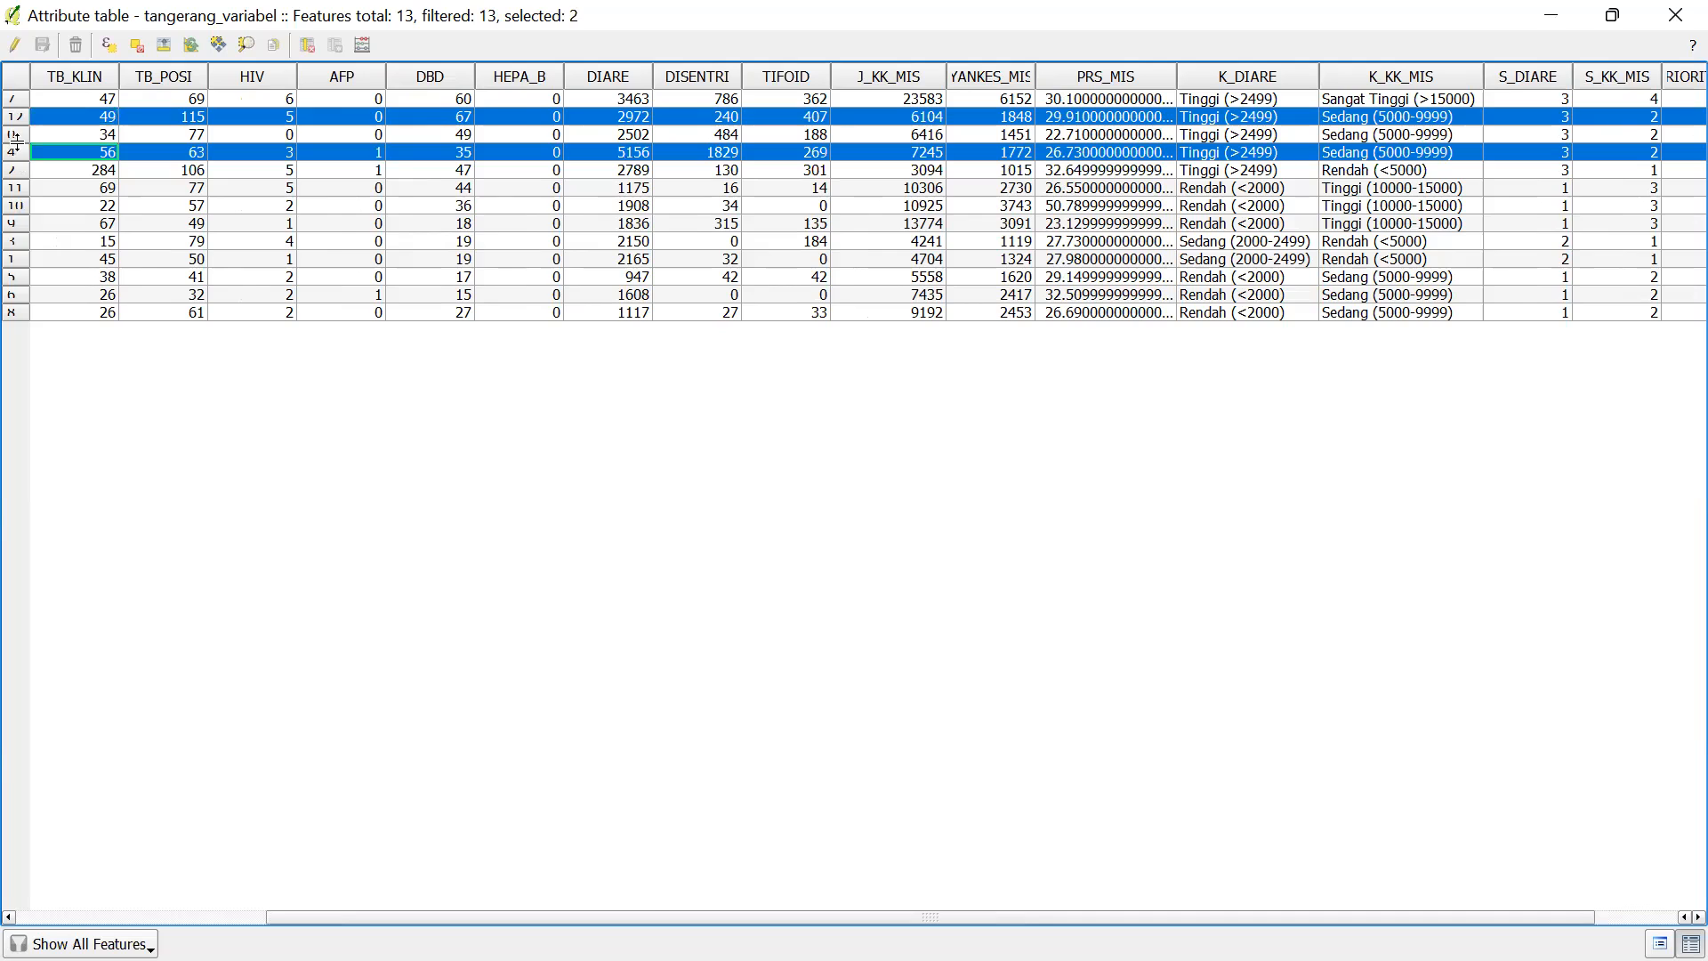
left_click(15, 152, "ctrl")
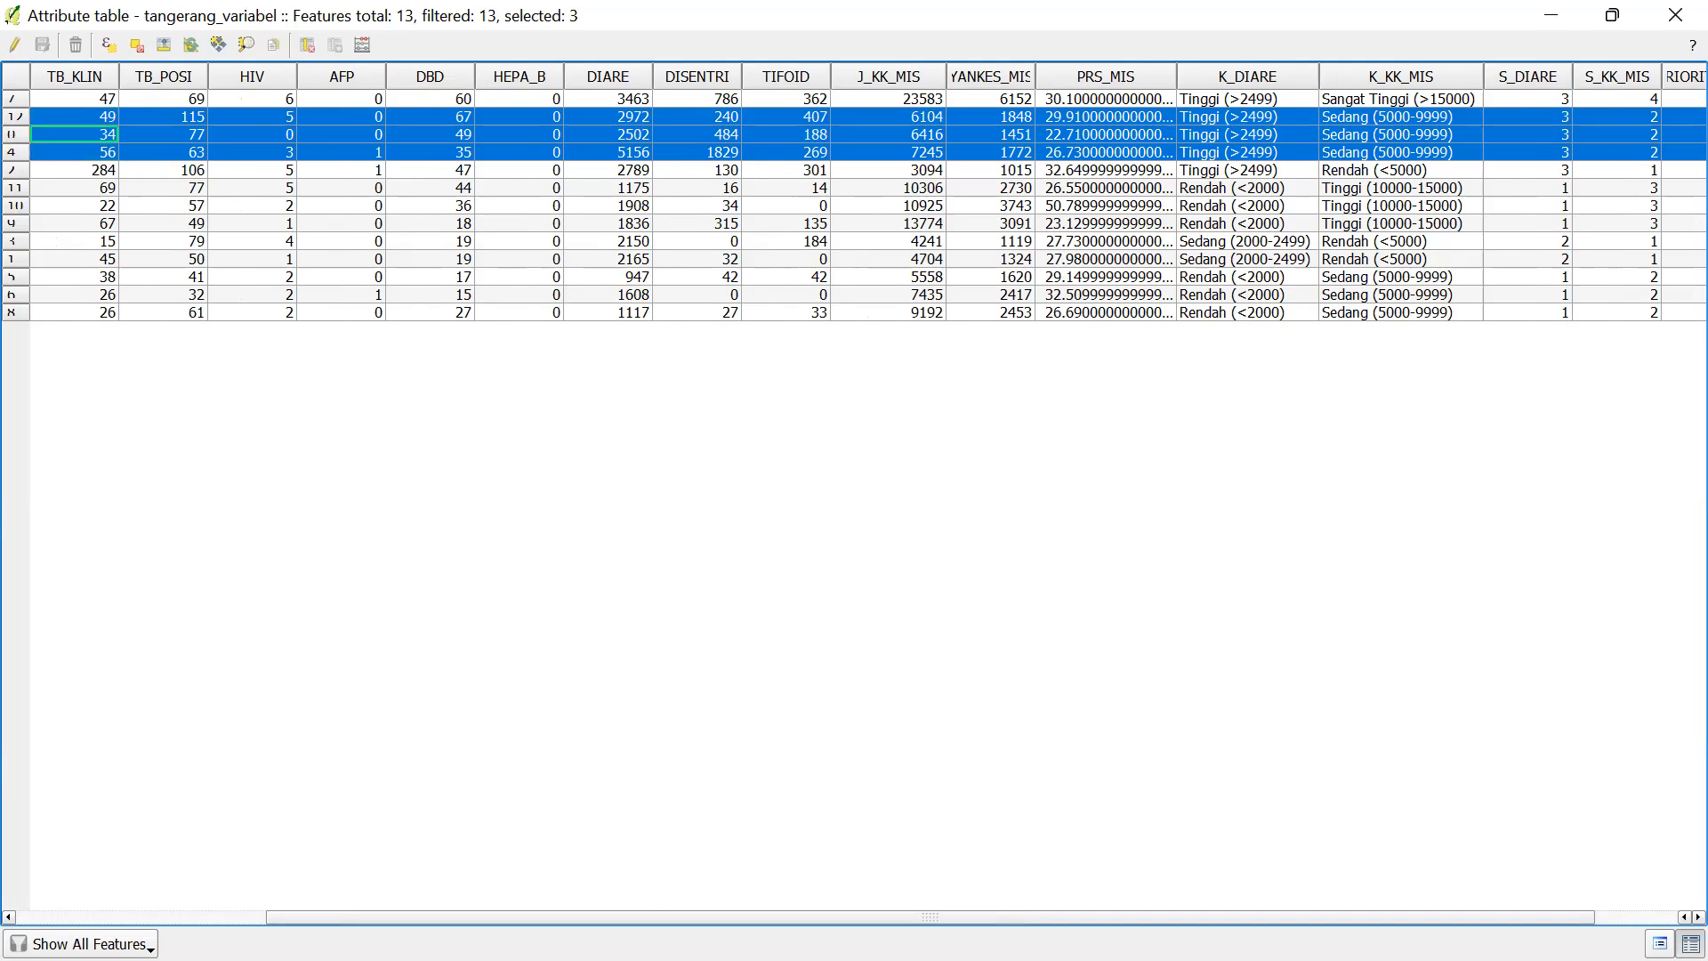
scroll(1246, 714, "right", 2)
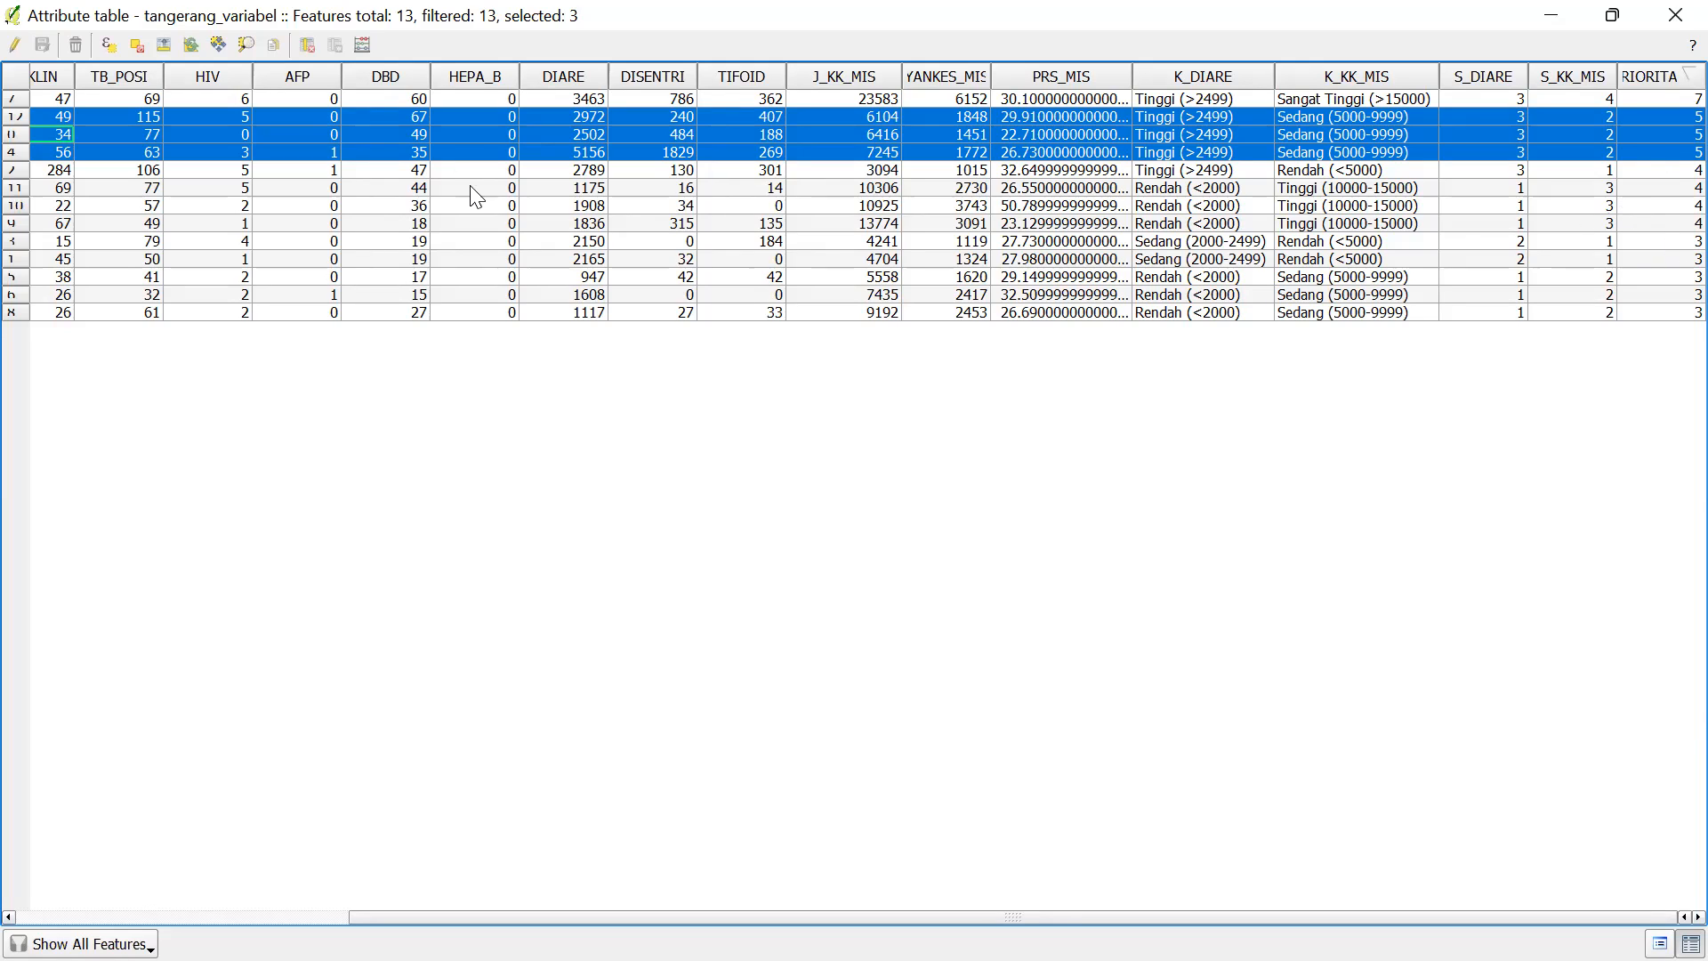
left_click(13, 46)
left_click(13, 46)
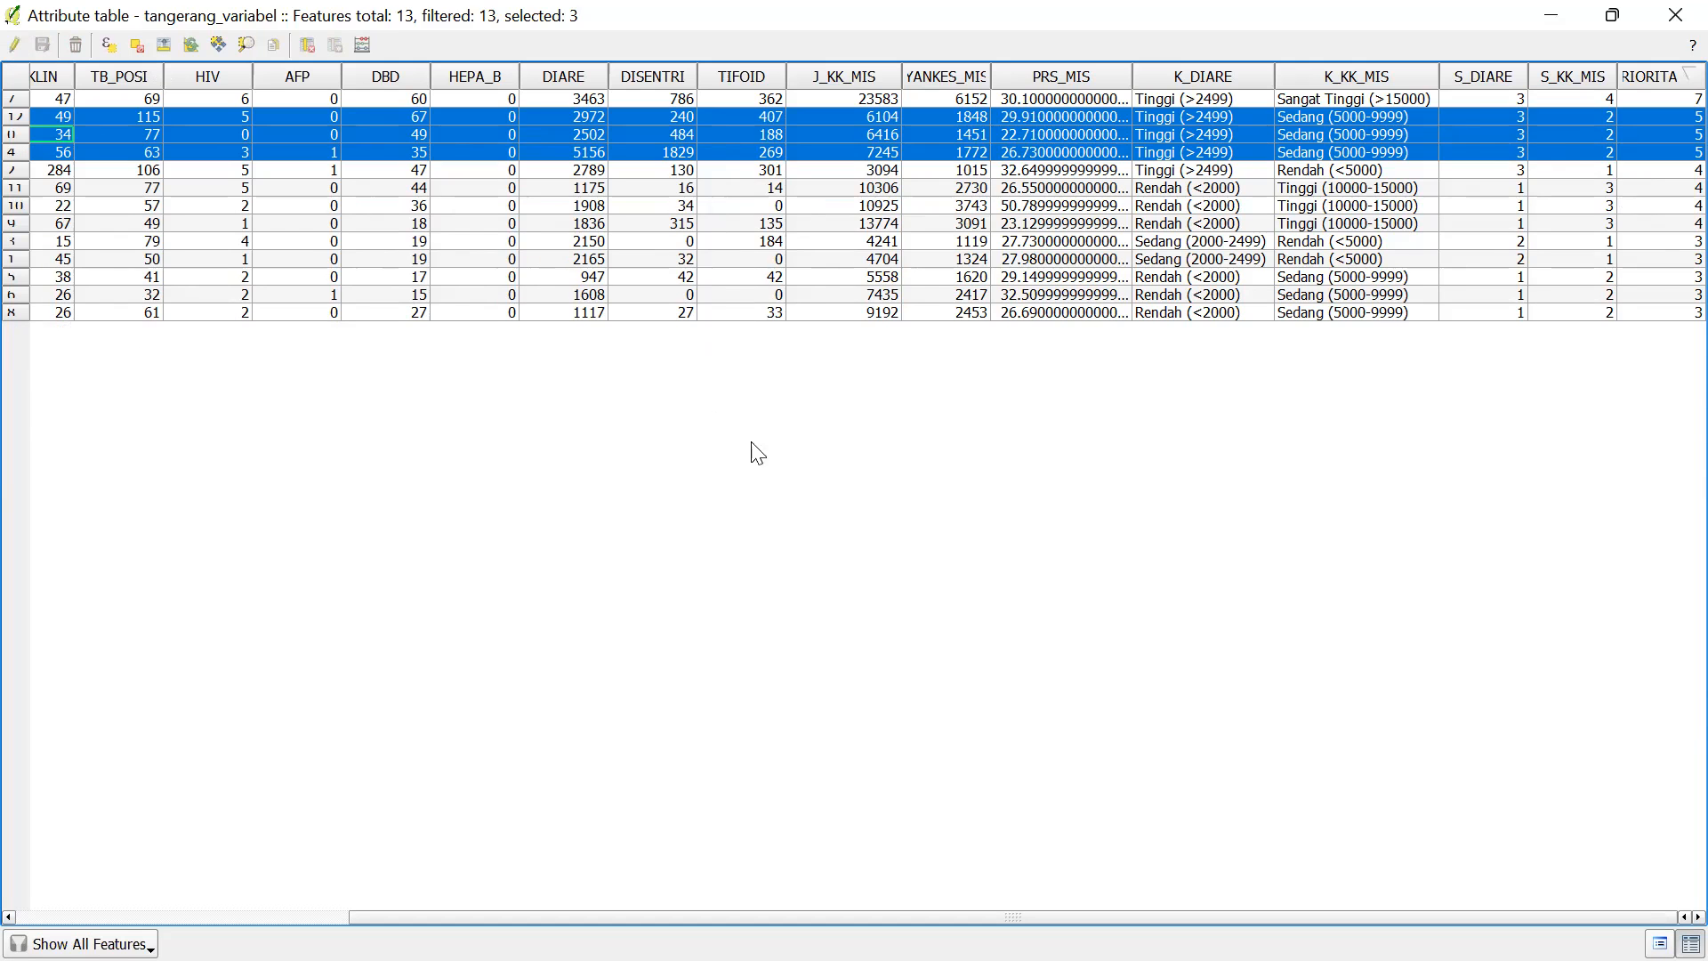